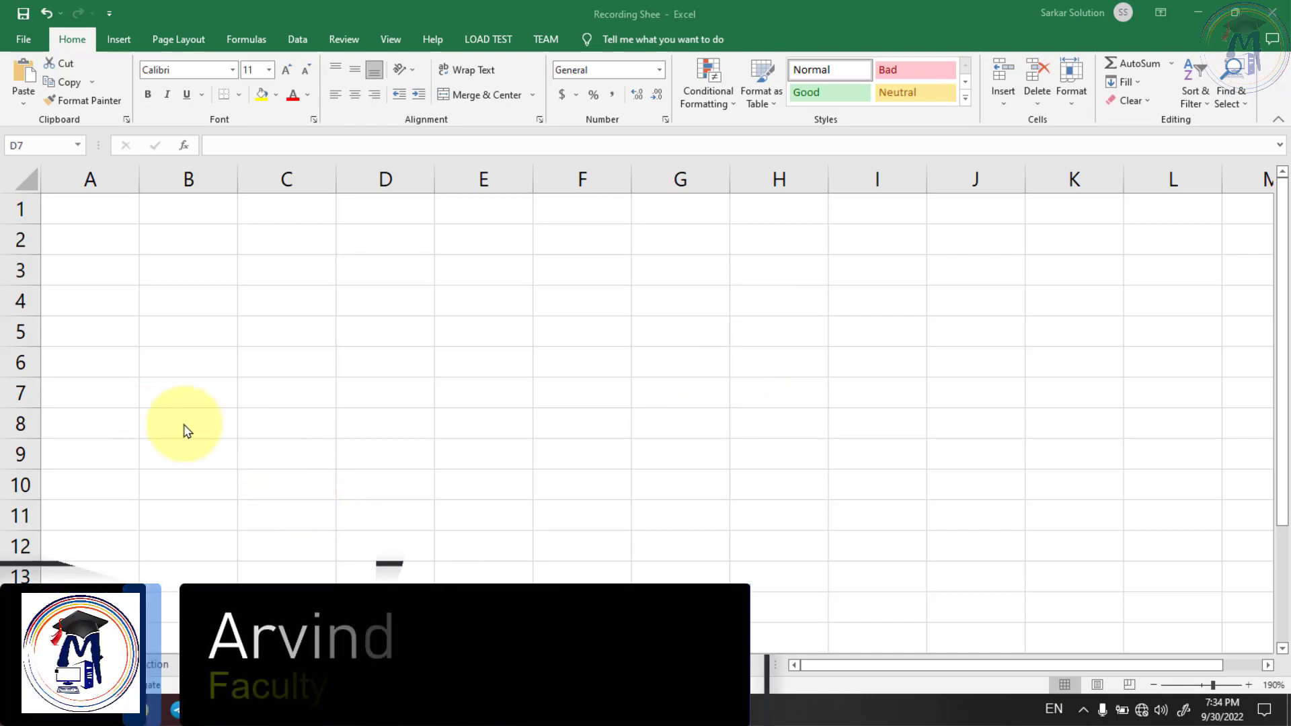
{"action": "left_click", "coordinate": [102, 243]}
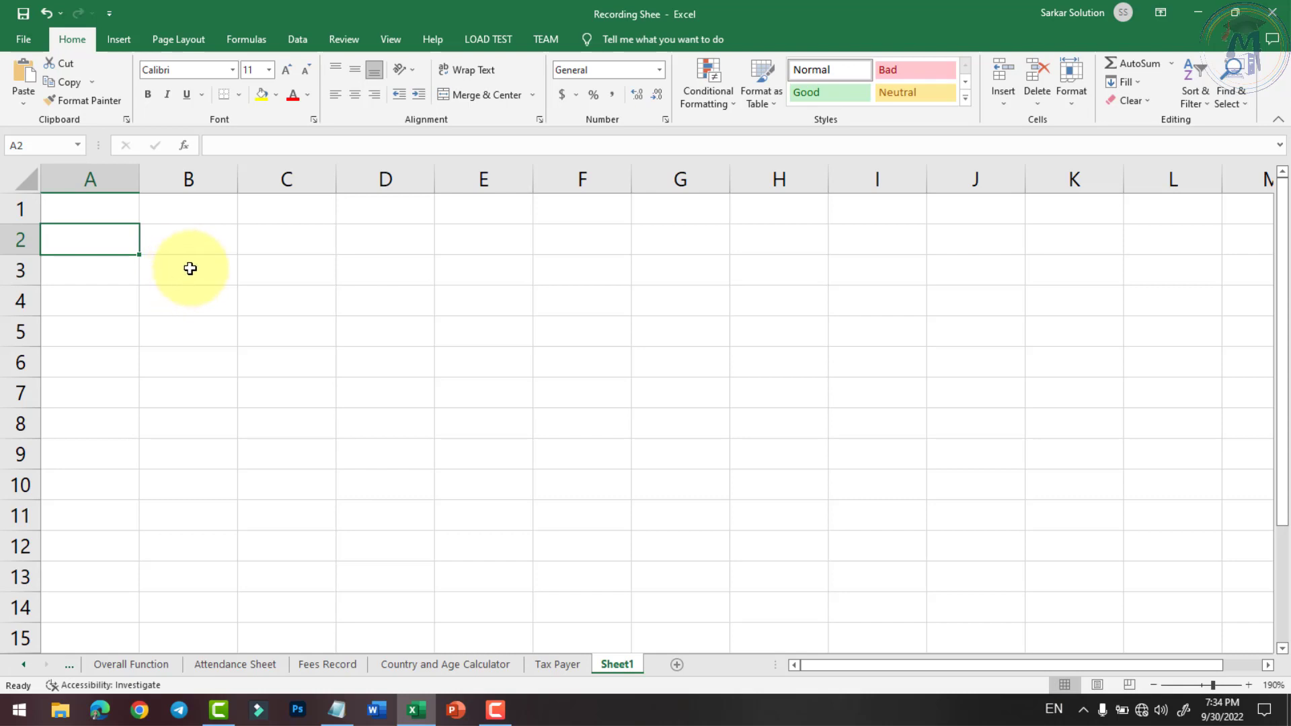
{"action": "left_click", "coordinate": [189, 267]}
{"action": "left_click", "coordinate": [98, 250]}
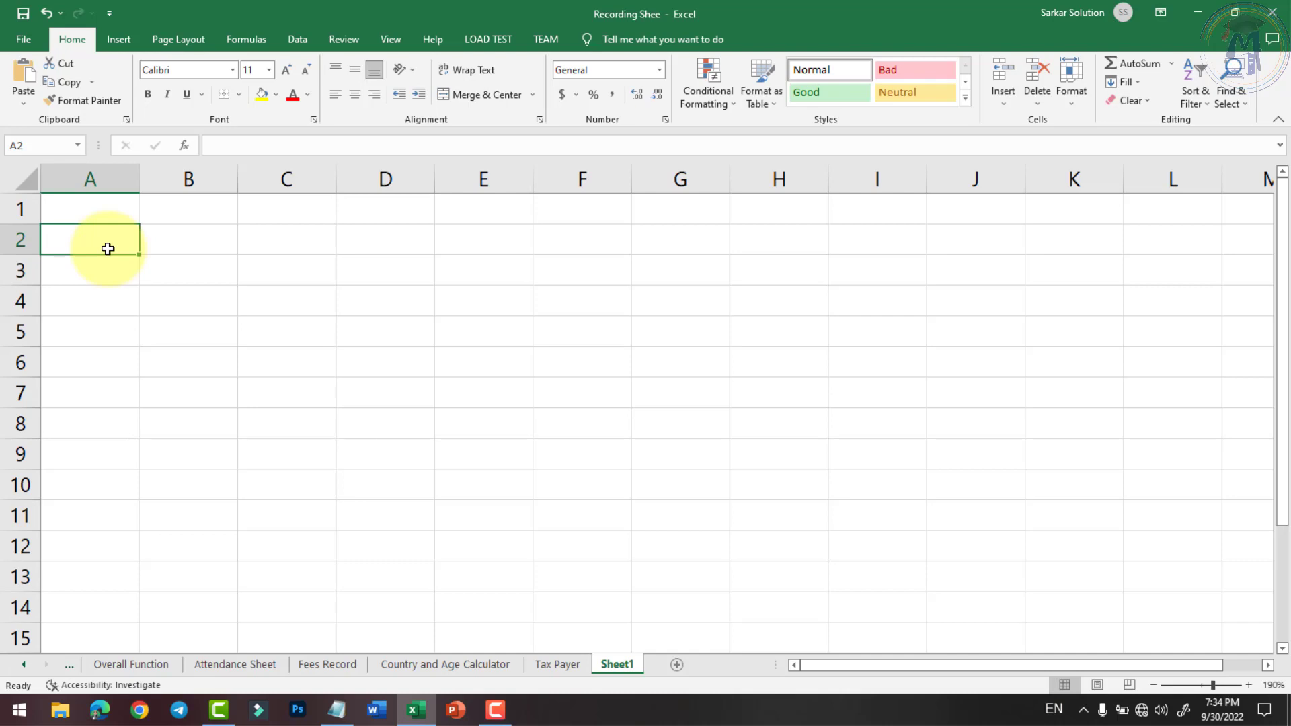
{"action": "left_click", "coordinate": [183, 272]}
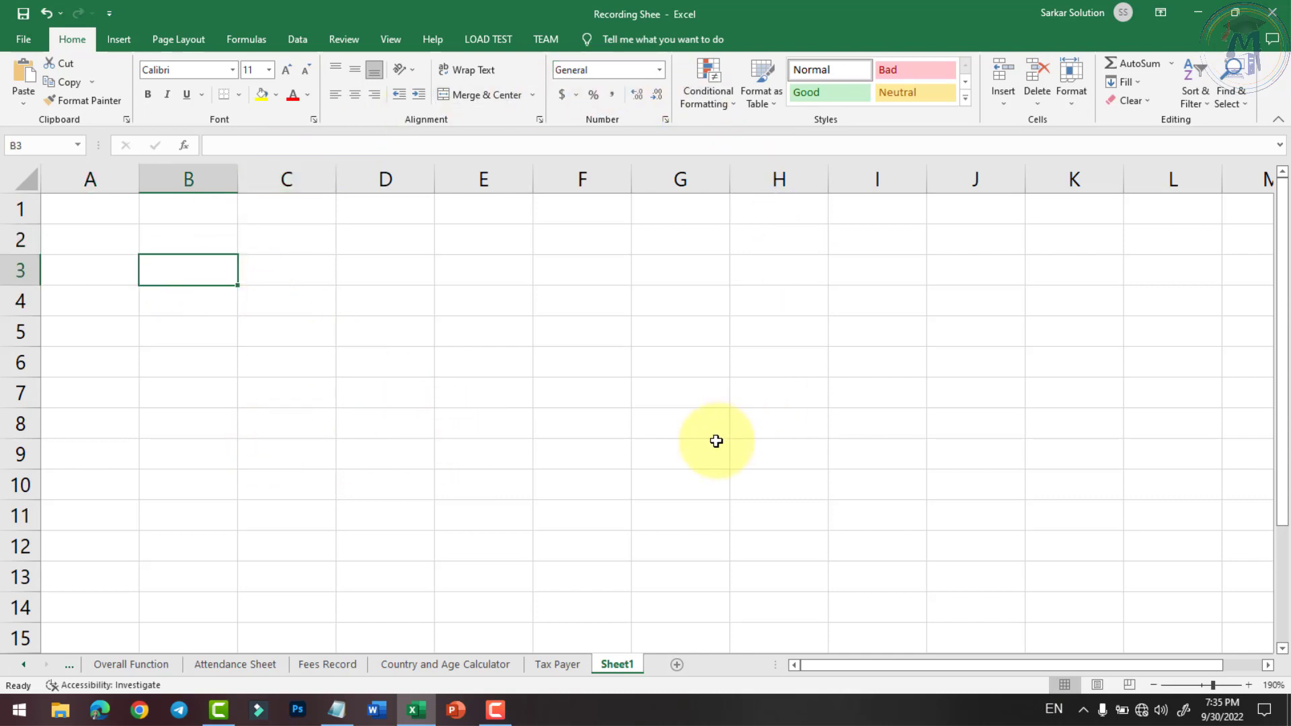
Step: Rename the Sheet1 worksheet as Marksheet
{"action": "right_click", "coordinate": [609, 671]}
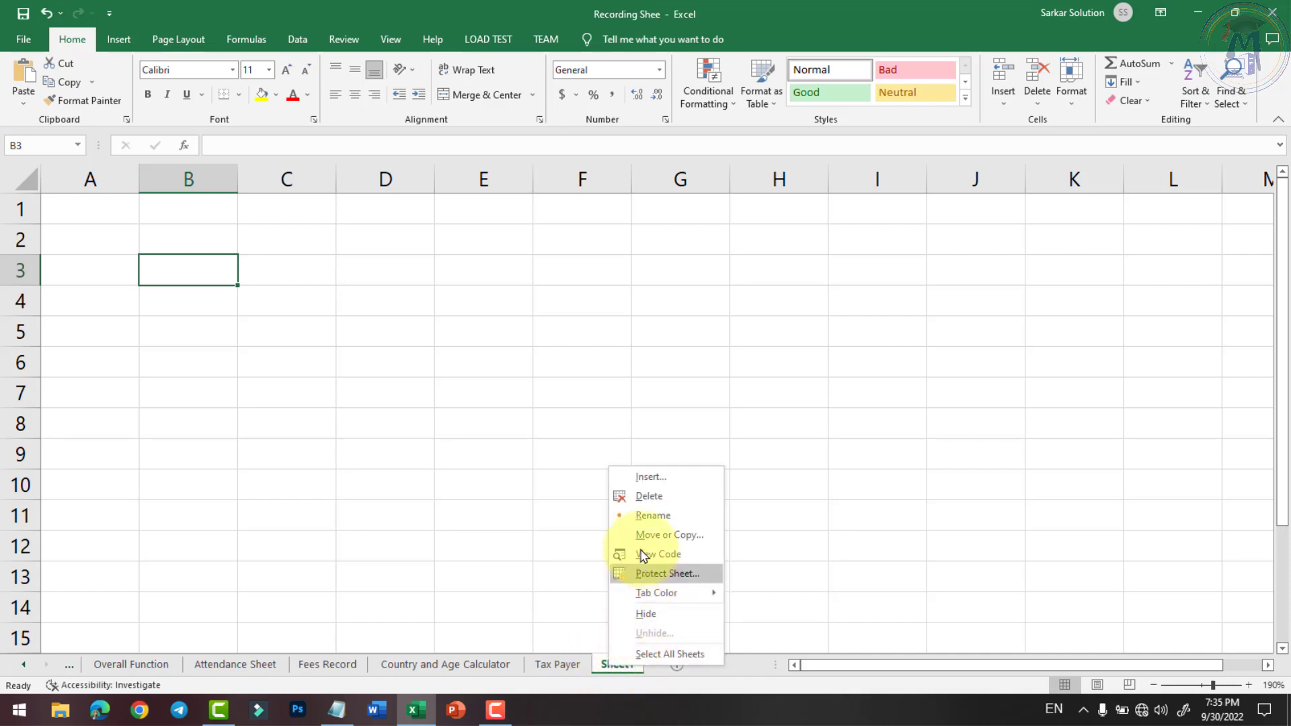
{"action": "left_click", "coordinate": [651, 516]}
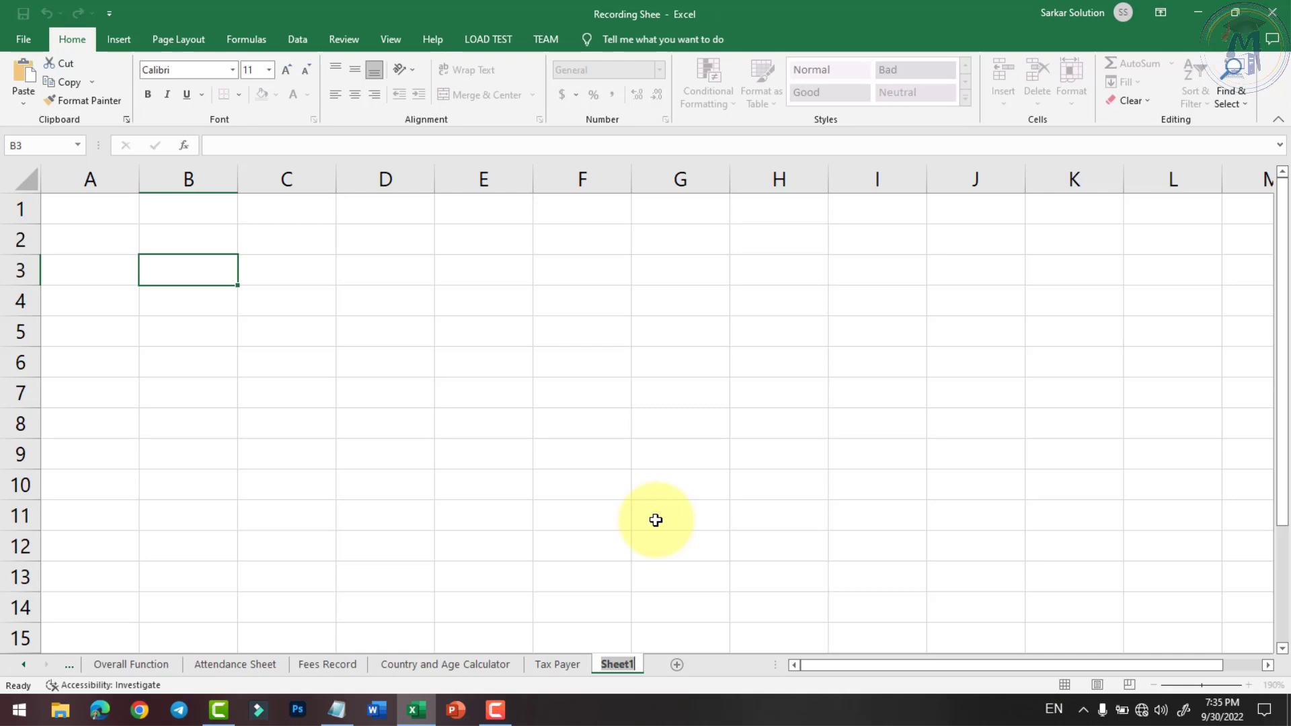
{"action": "type", "text": "Result Sheet"}
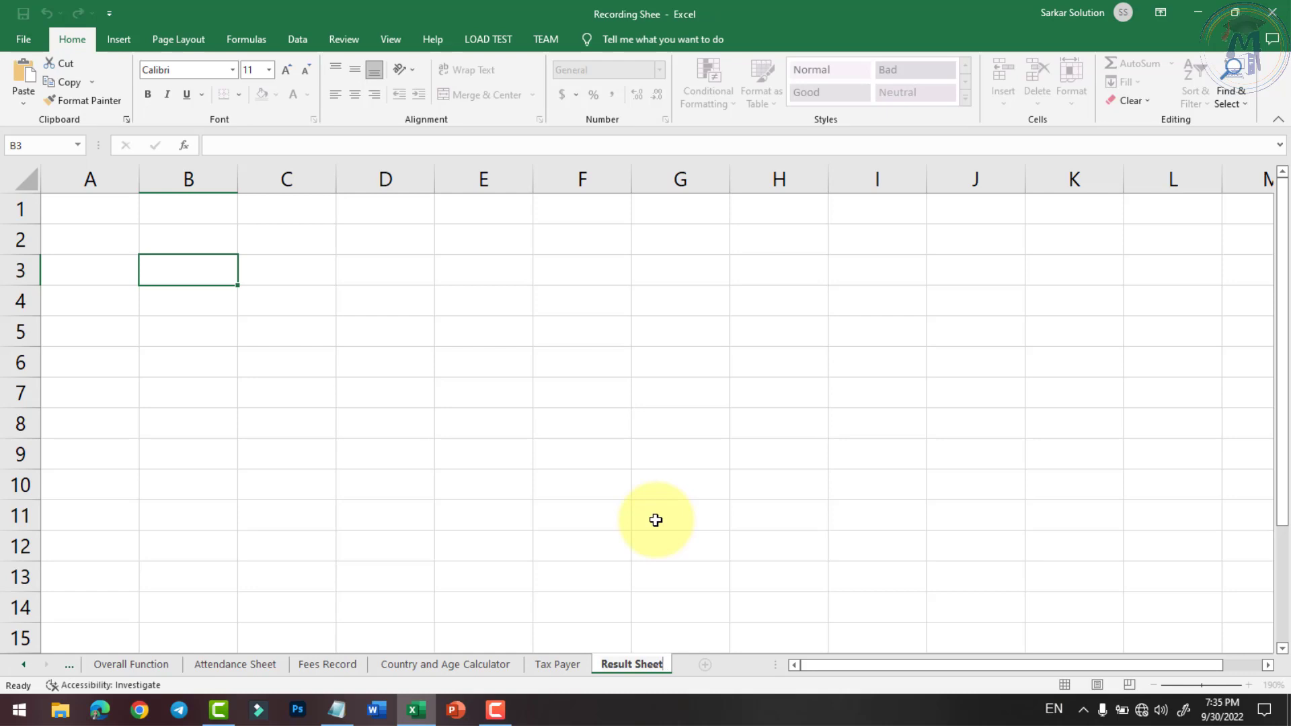
{"action": "key", "text": "BackSpace"}
{"action": "key", "text": "BackSpace"}
{"action": "key", "text": "BackSpace"}
{"action": "key", "text": "BackSpace"}
{"action": "key", "text": "BackSpace"}
{"action": "key", "text": "BackSpace"}
{"action": "key", "text": "BackSpace"}
{"action": "key", "text": "BackSpace"}
{"action": "key", "text": "BackSpace"}
{"action": "key", "text": "BackSpace"}
{"action": "key", "text": "BackSpace"}
{"action": "key", "text": "BackSpace"}
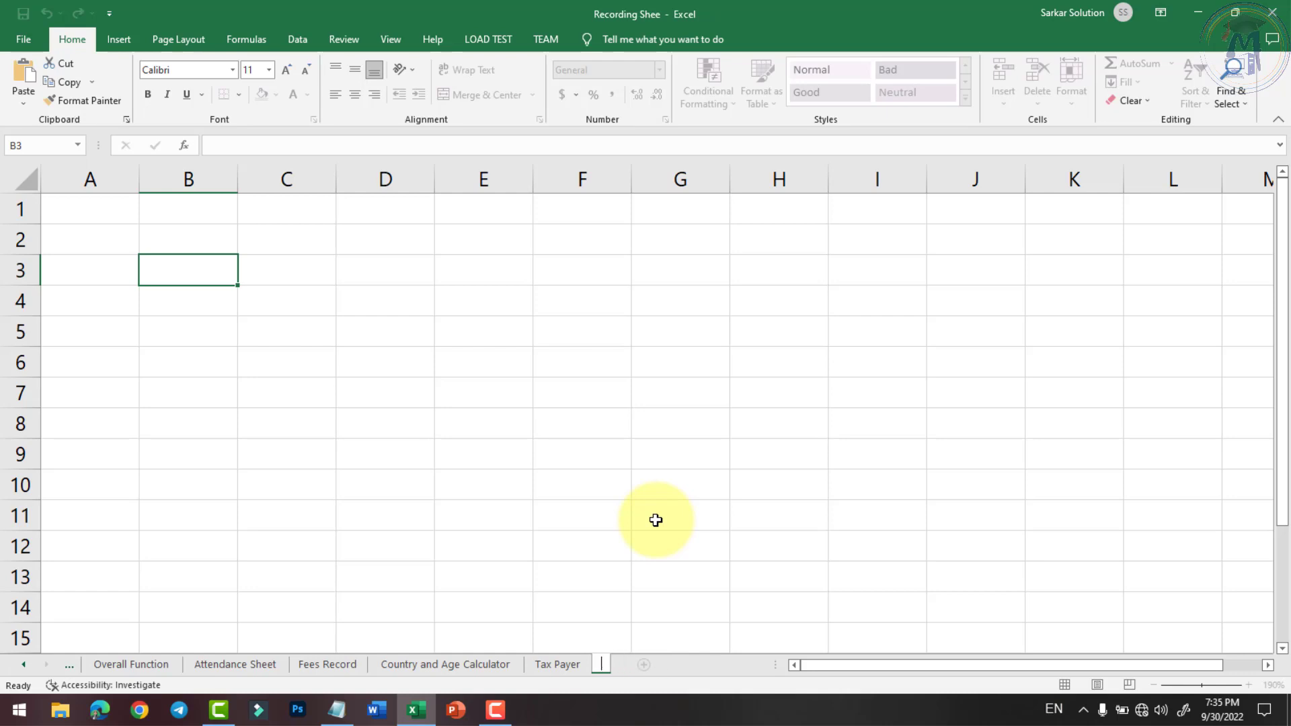
{"action": "type", "text": "Marksheet"}
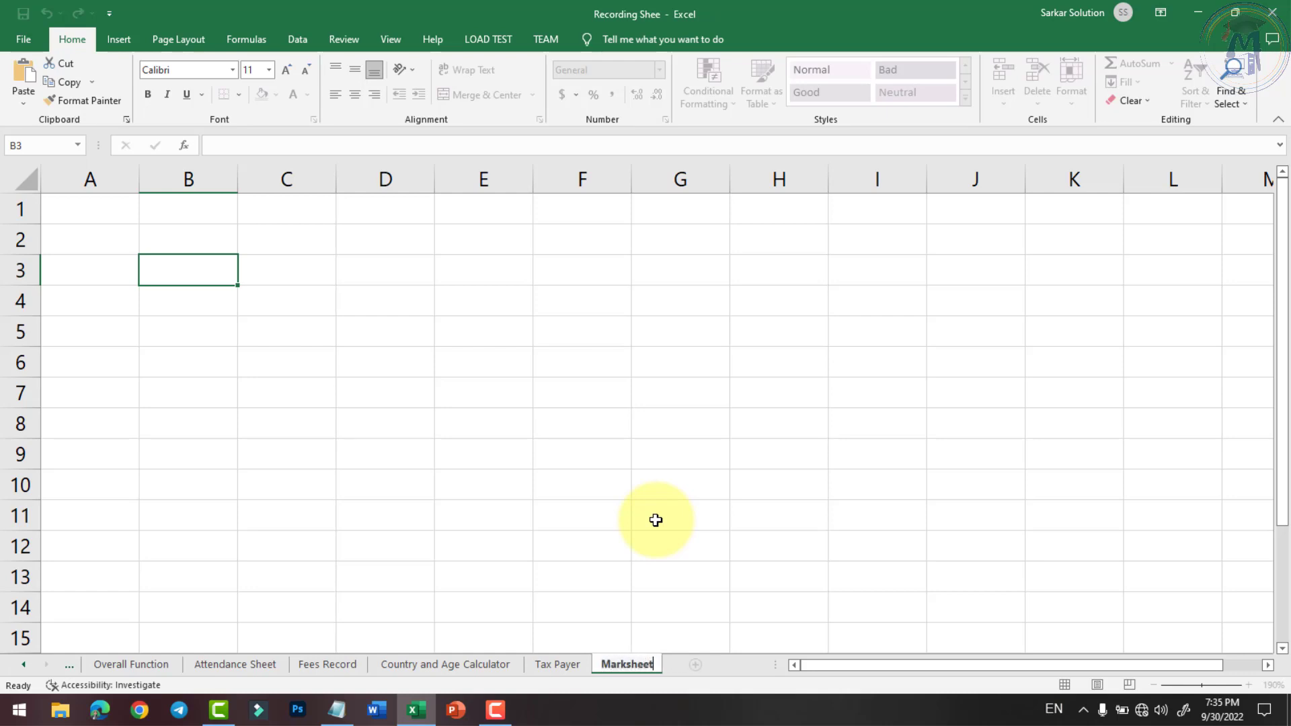
{"action": "key", "text": "Return"}
{"action": "left_click", "coordinate": [564, 488]}
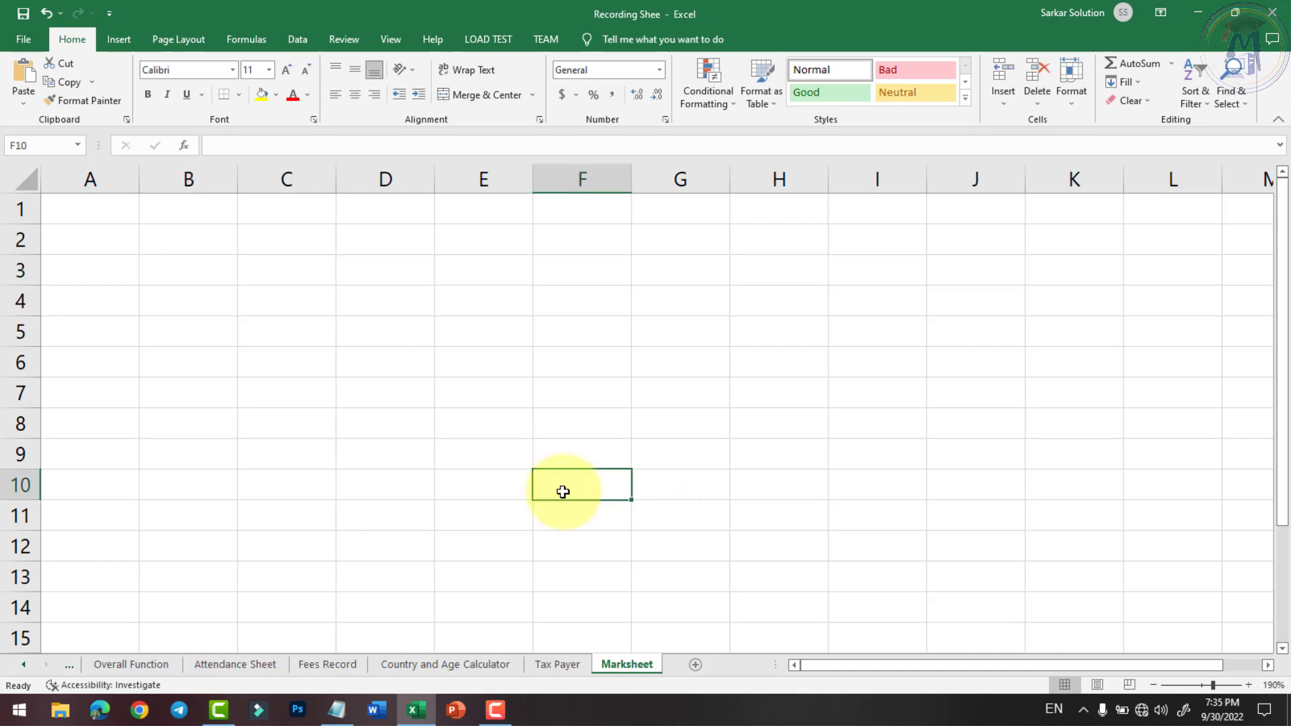
Step: Set up the Marksheet page with portrait orientation, A4 paper size and preset margins
{"action": "left_click", "coordinate": [180, 41]}
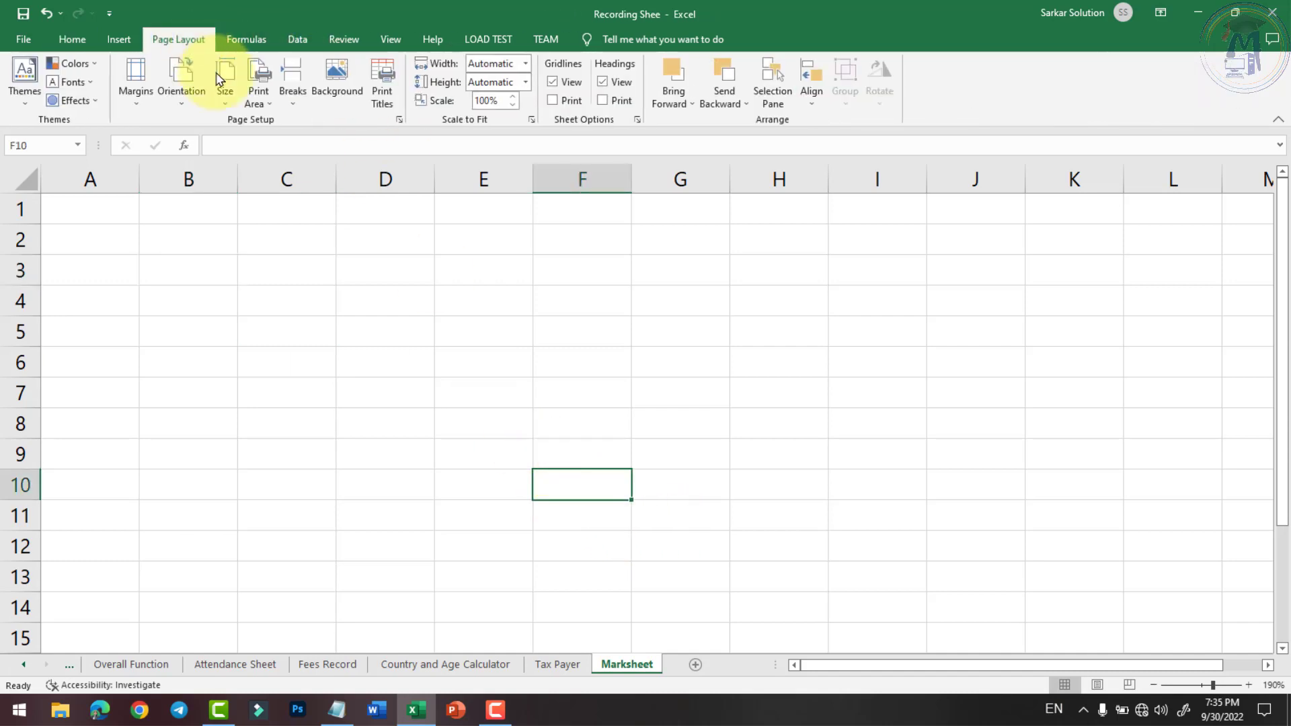
{"action": "left_click", "coordinate": [201, 104]}
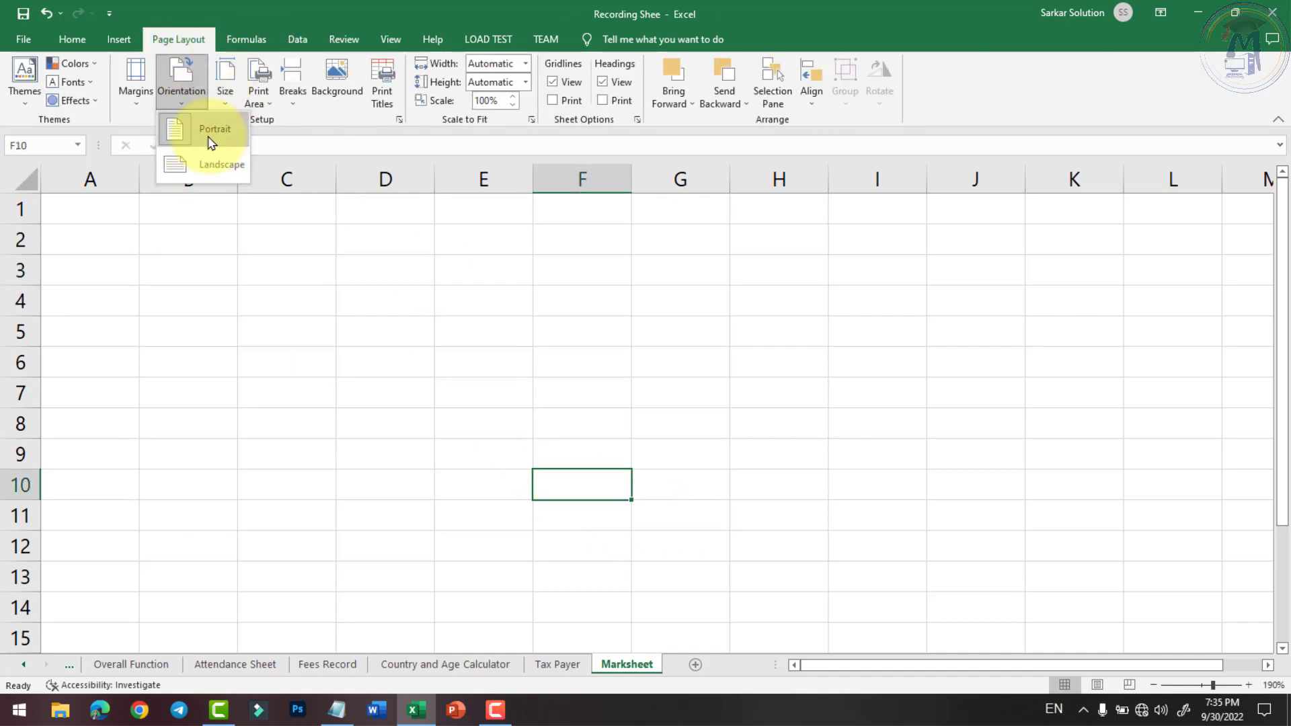
{"action": "left_click", "coordinate": [208, 138]}
{"action": "left_click", "coordinate": [222, 104]}
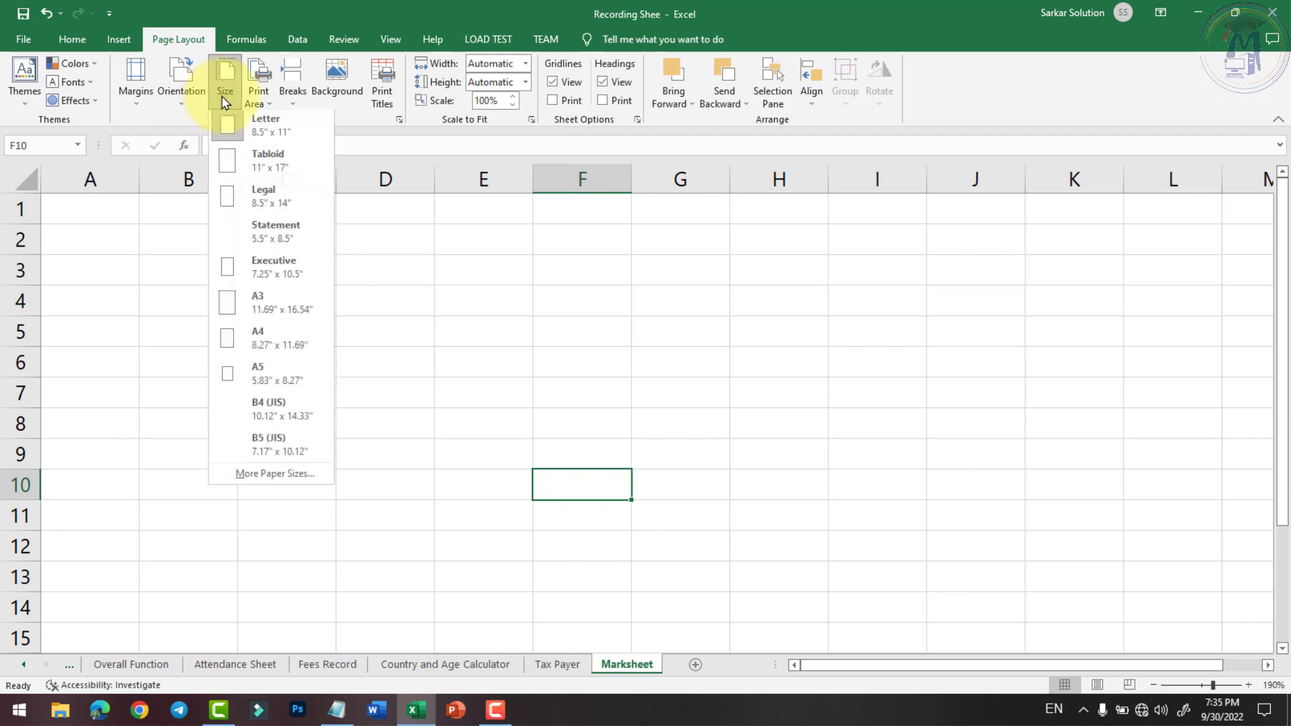
{"action": "left_click", "coordinate": [268, 341]}
{"action": "left_click", "coordinate": [136, 91]}
{"action": "left_click", "coordinate": [129, 210]}
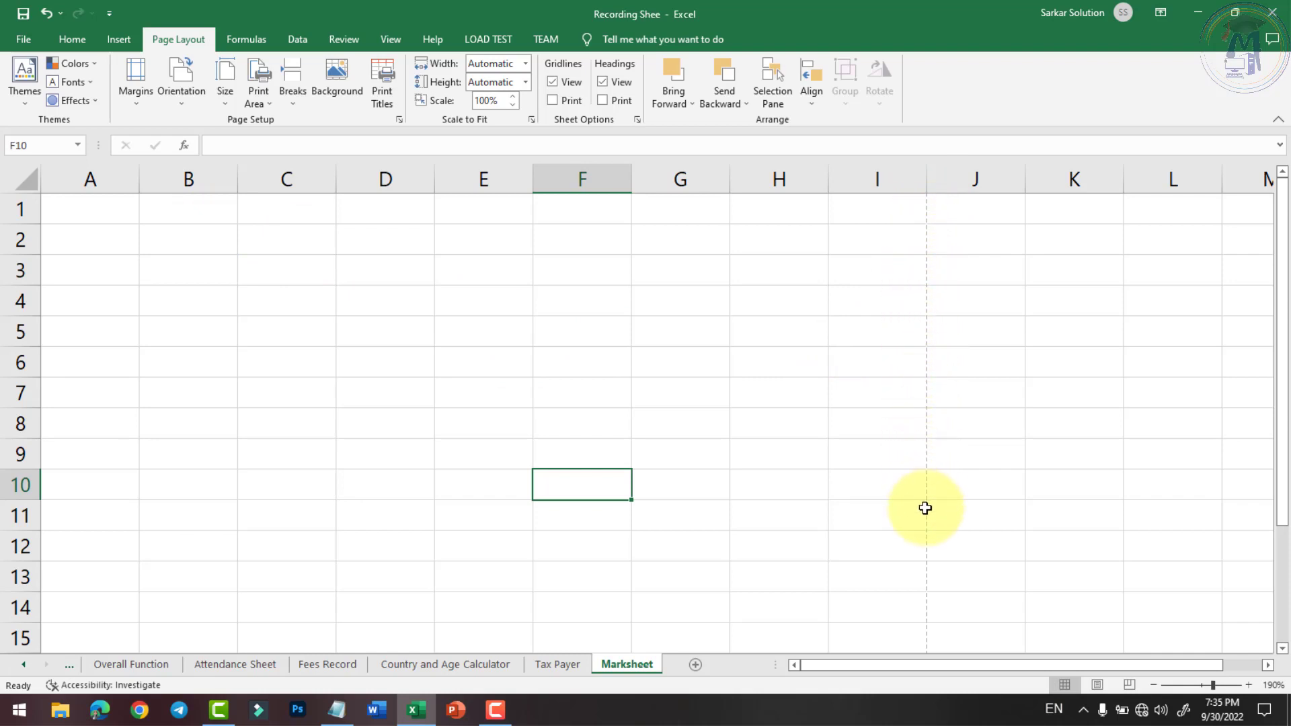
{"action": "left_click", "coordinate": [101, 238]}
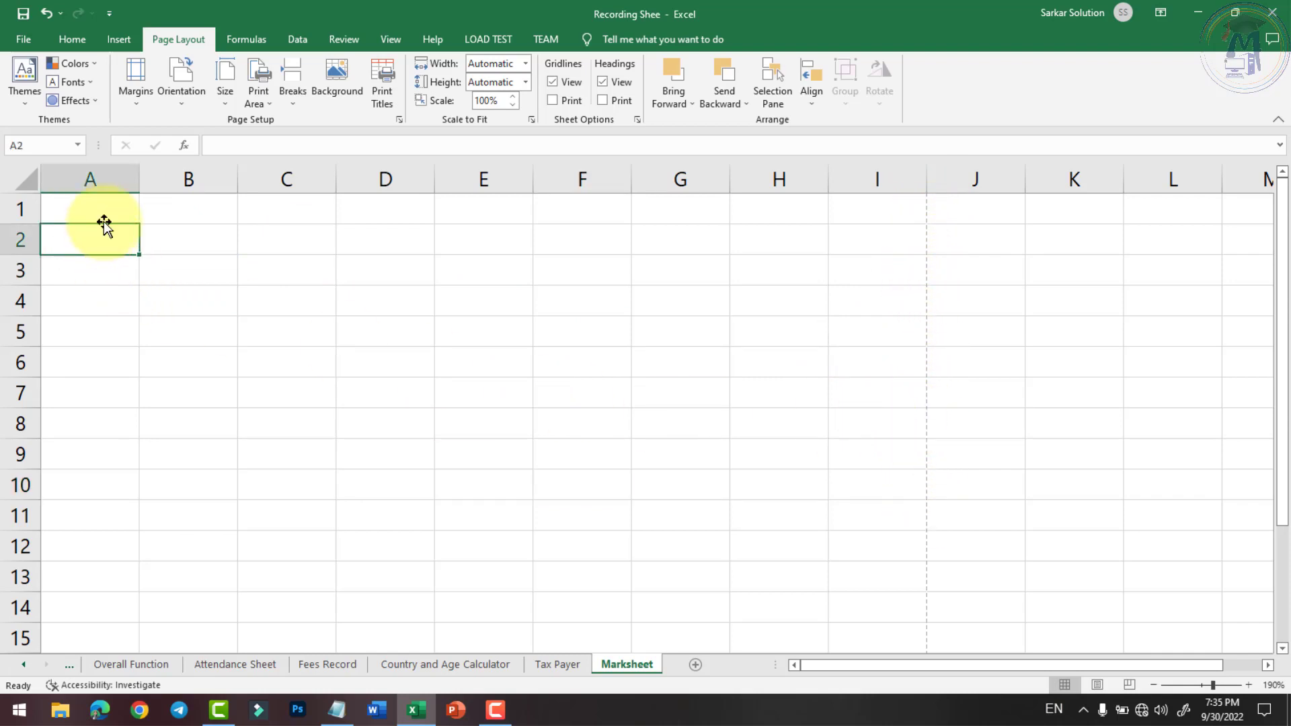
{"action": "left_click", "coordinate": [104, 211]}
{"action": "left_click", "coordinate": [103, 242]}
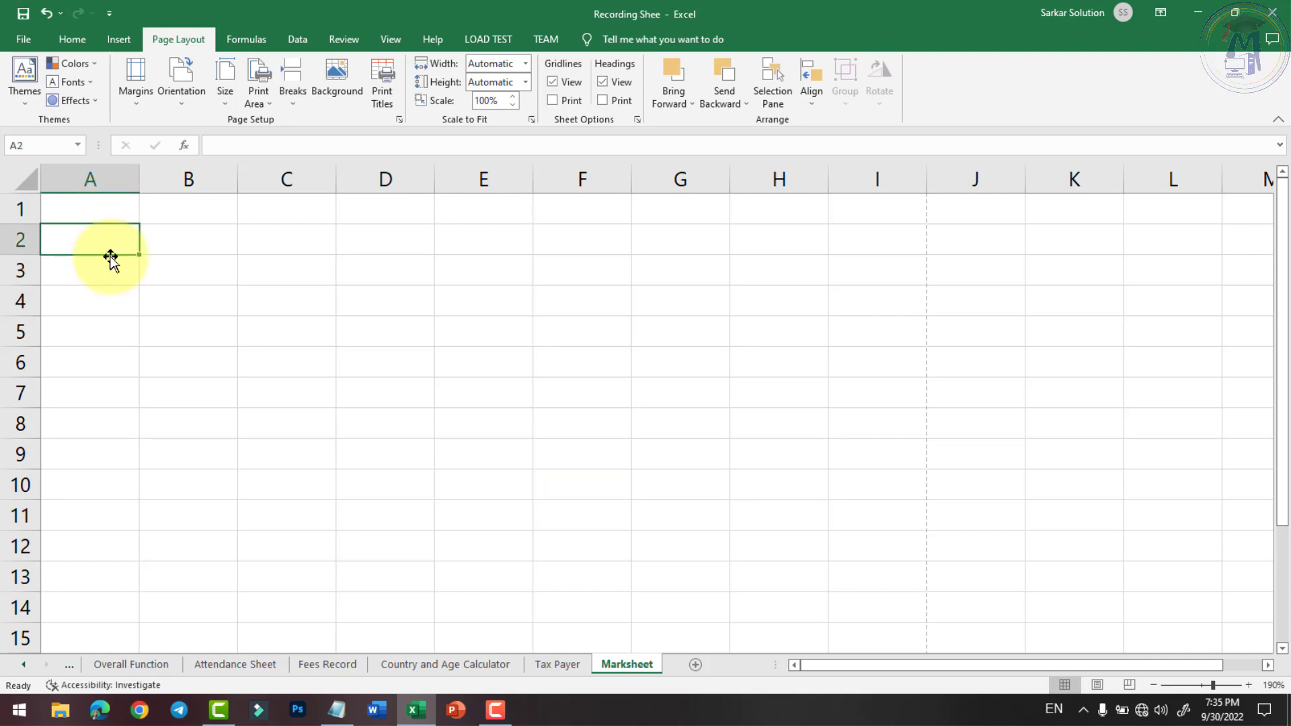
{"action": "left_click", "coordinate": [113, 272]}
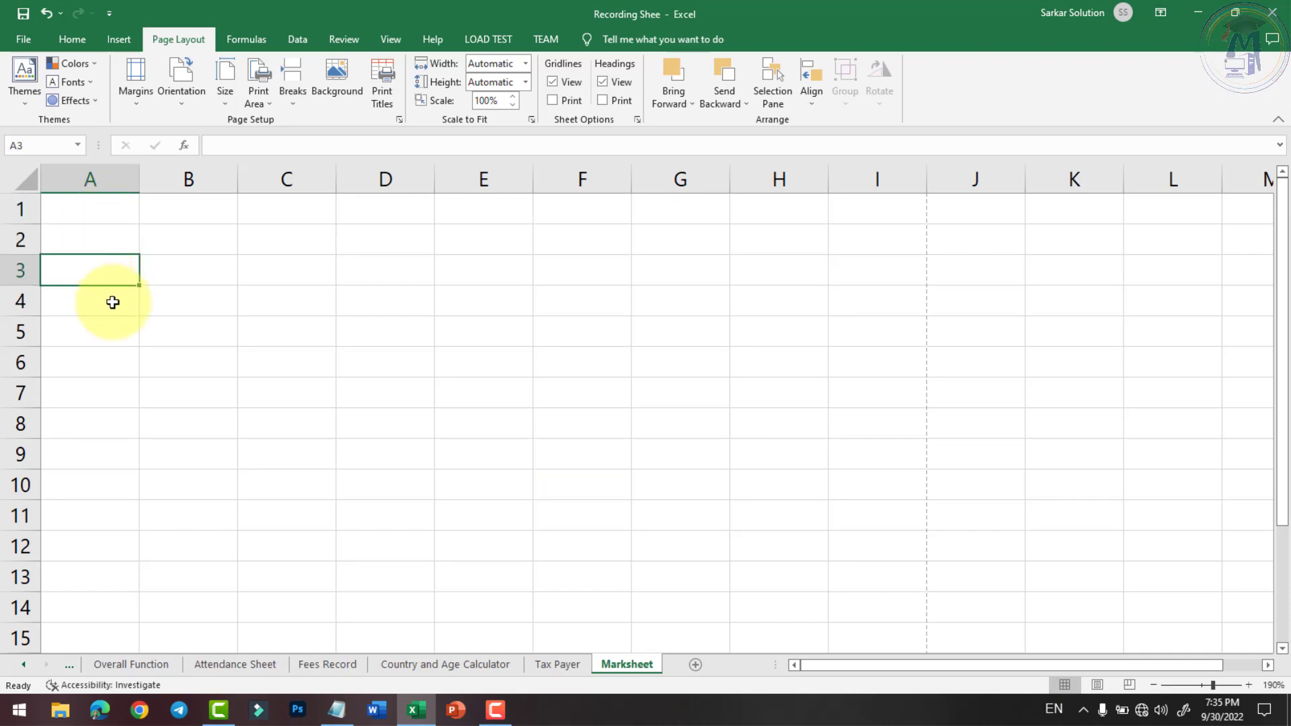
Step: Enter the column headings Subject, Total Marks, Mark Obt., Grade and Remark in cells A5 to E5
{"action": "left_click", "coordinate": [112, 329]}
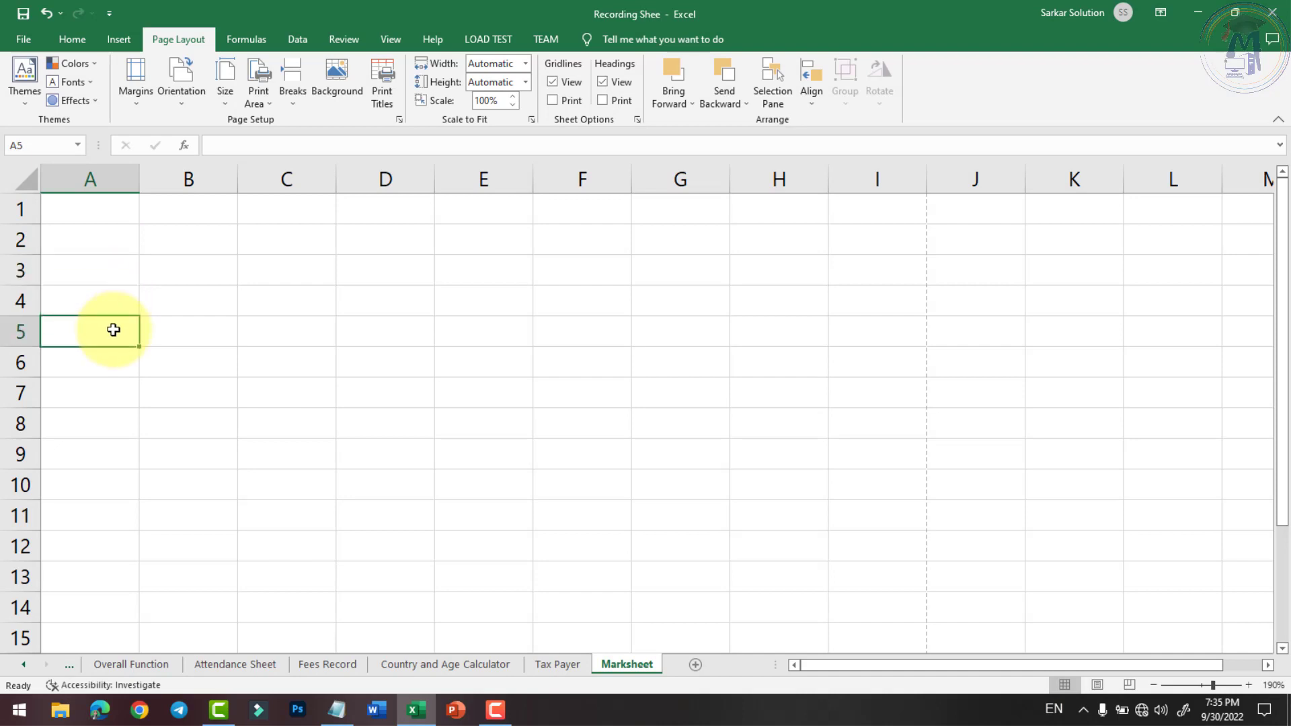
{"action": "type", "text": "Subj"}
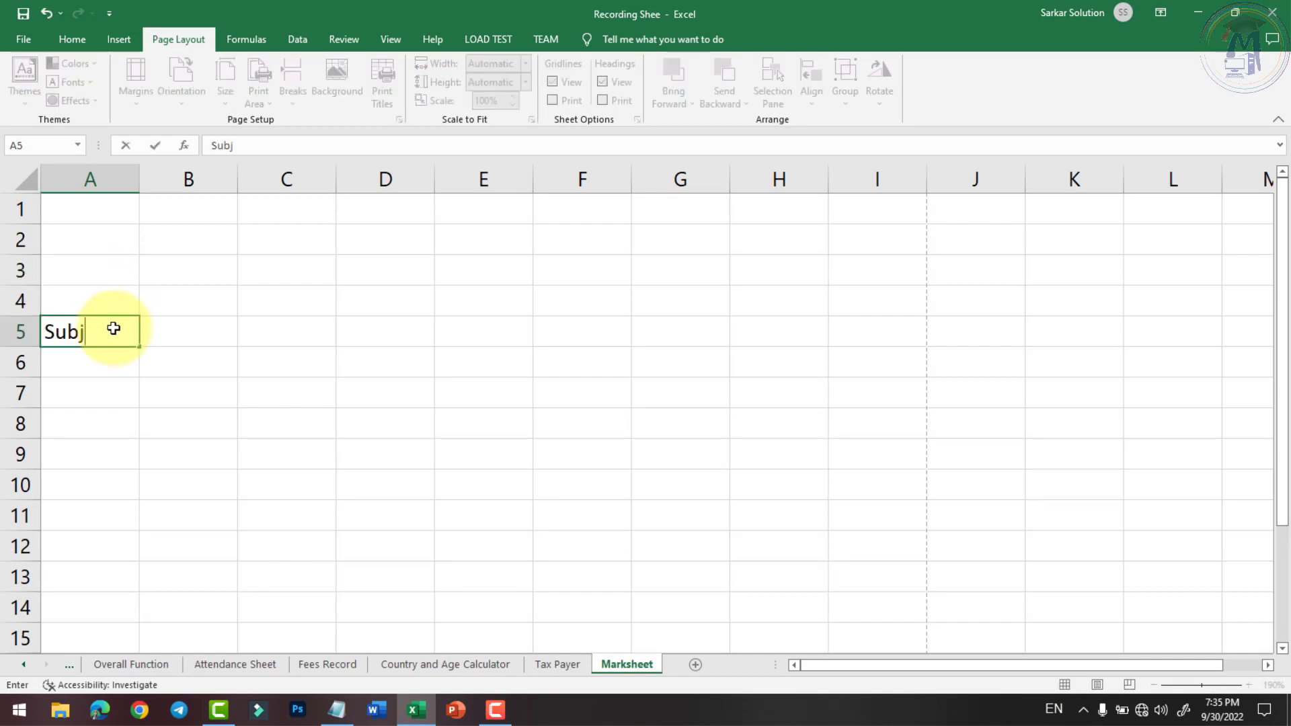
{"action": "type", "text": "ect"}
{"action": "key", "text": "Tab"}
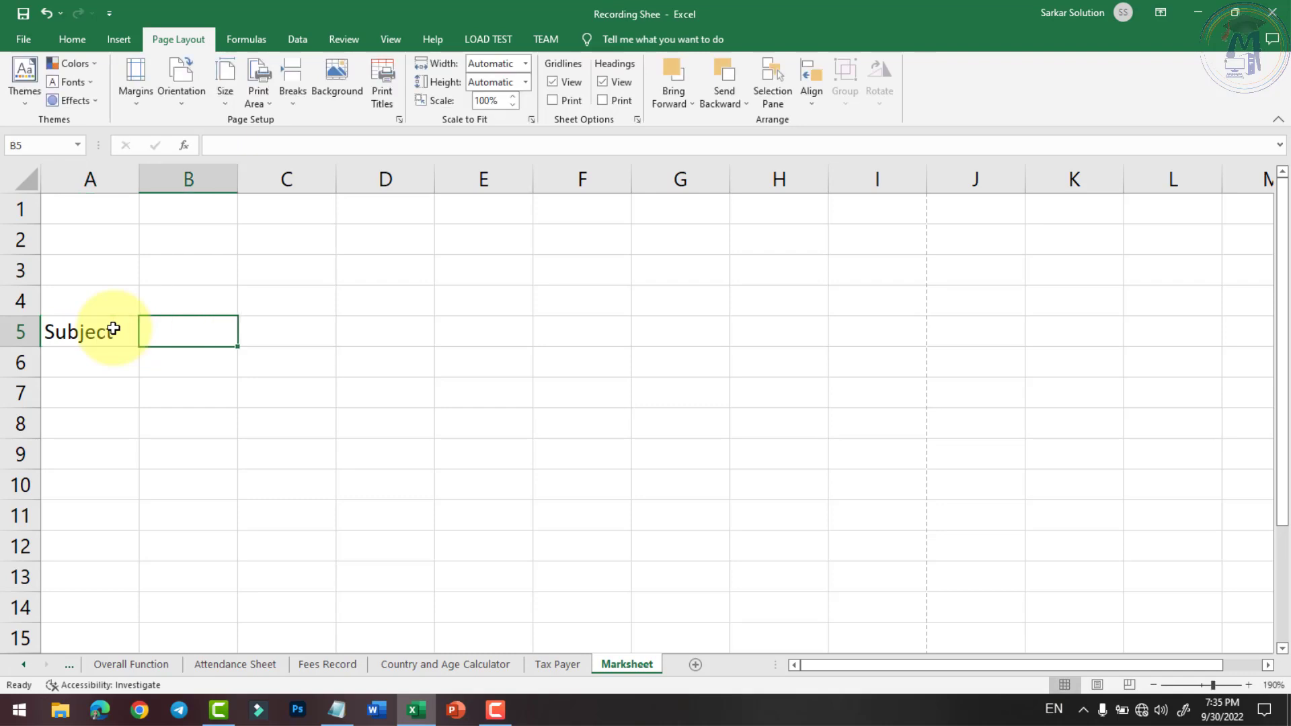
{"action": "type", "text": "Total Marks"}
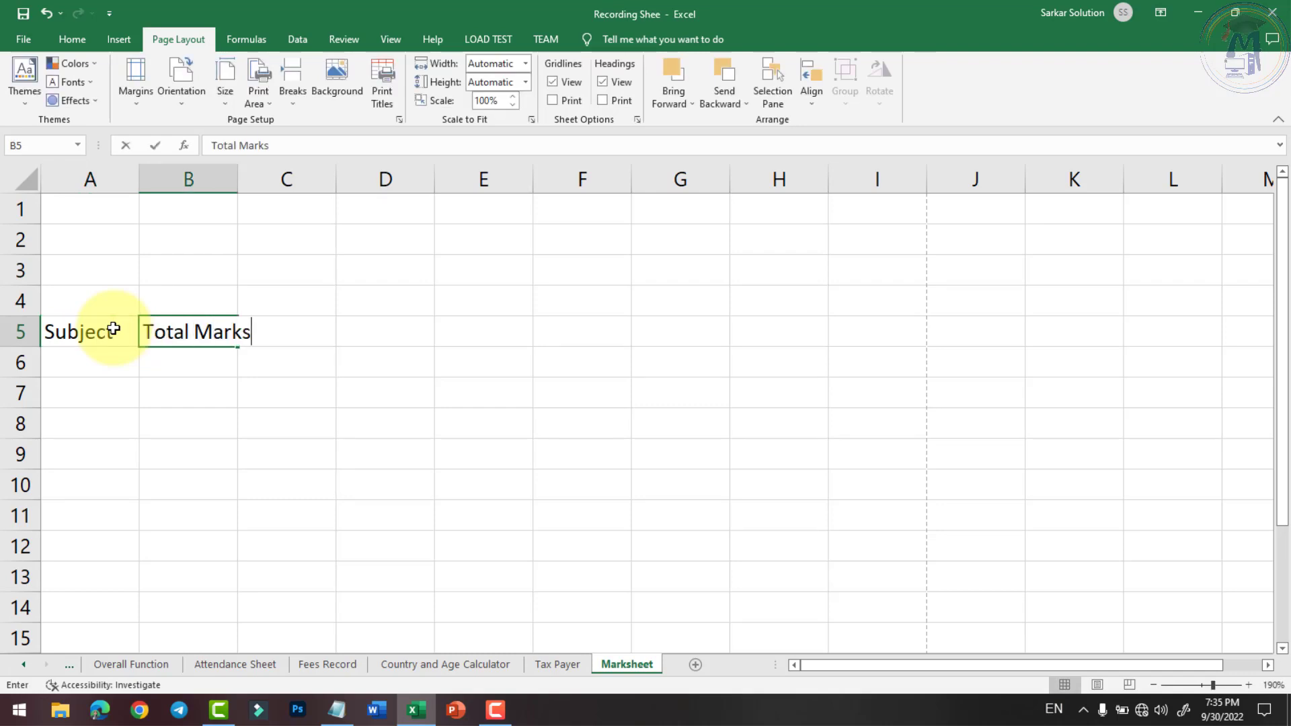
{"action": "key", "text": "Tab"}
{"action": "type", "text": "Ma"}
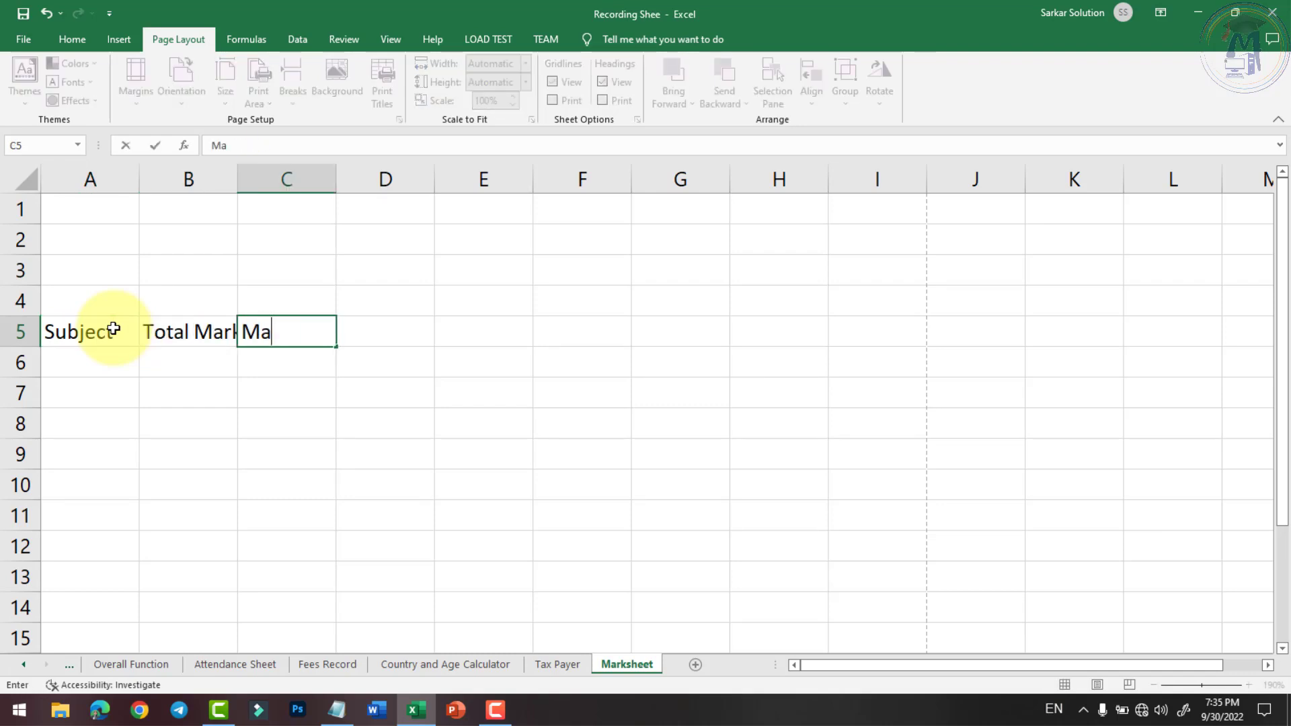
{"action": "type", "text": "rk Obt."}
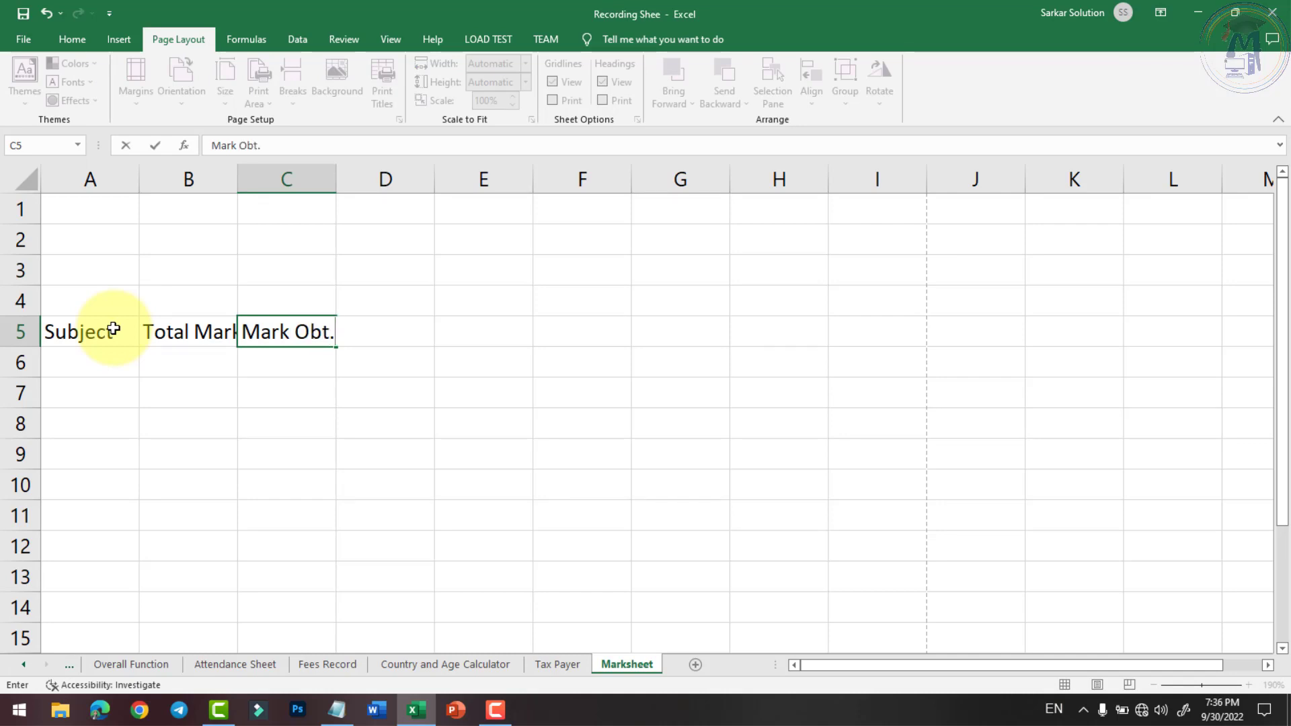
{"action": "key", "text": "Tab"}
{"action": "type", "text": "Grade"}
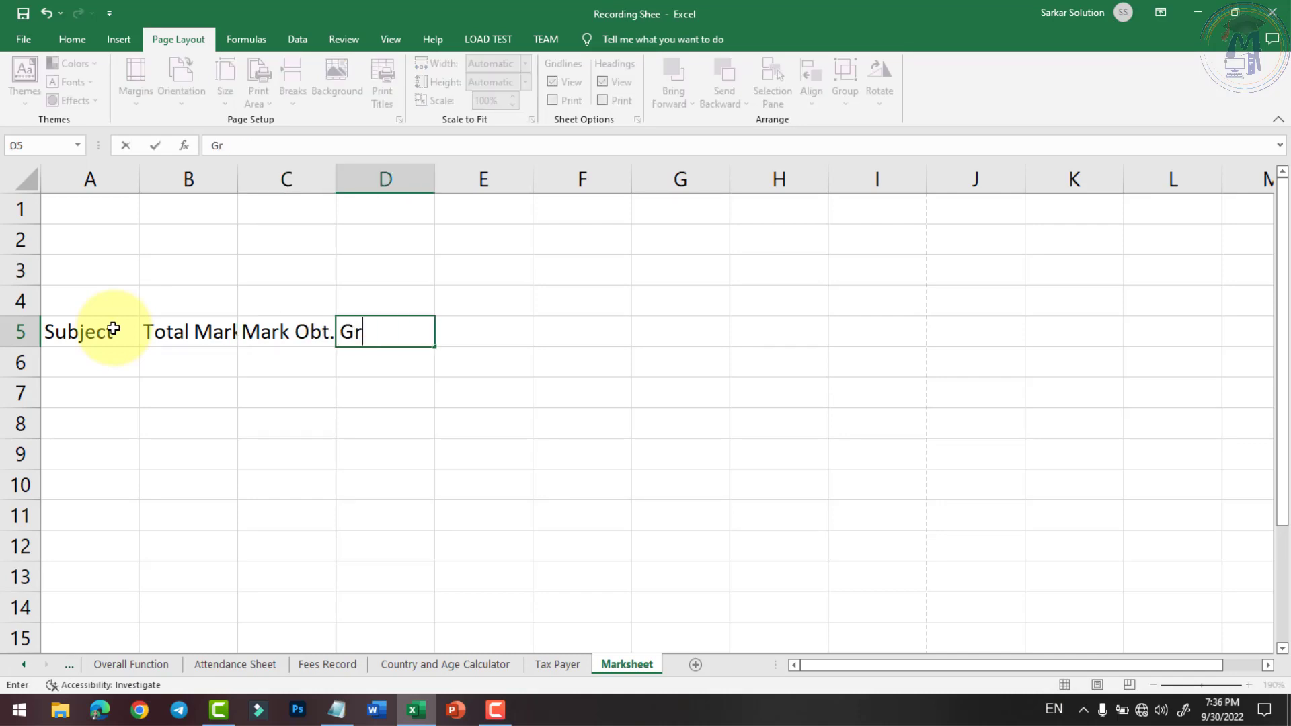
{"action": "key", "text": "Tab"}
{"action": "type", "text": "Remark"}
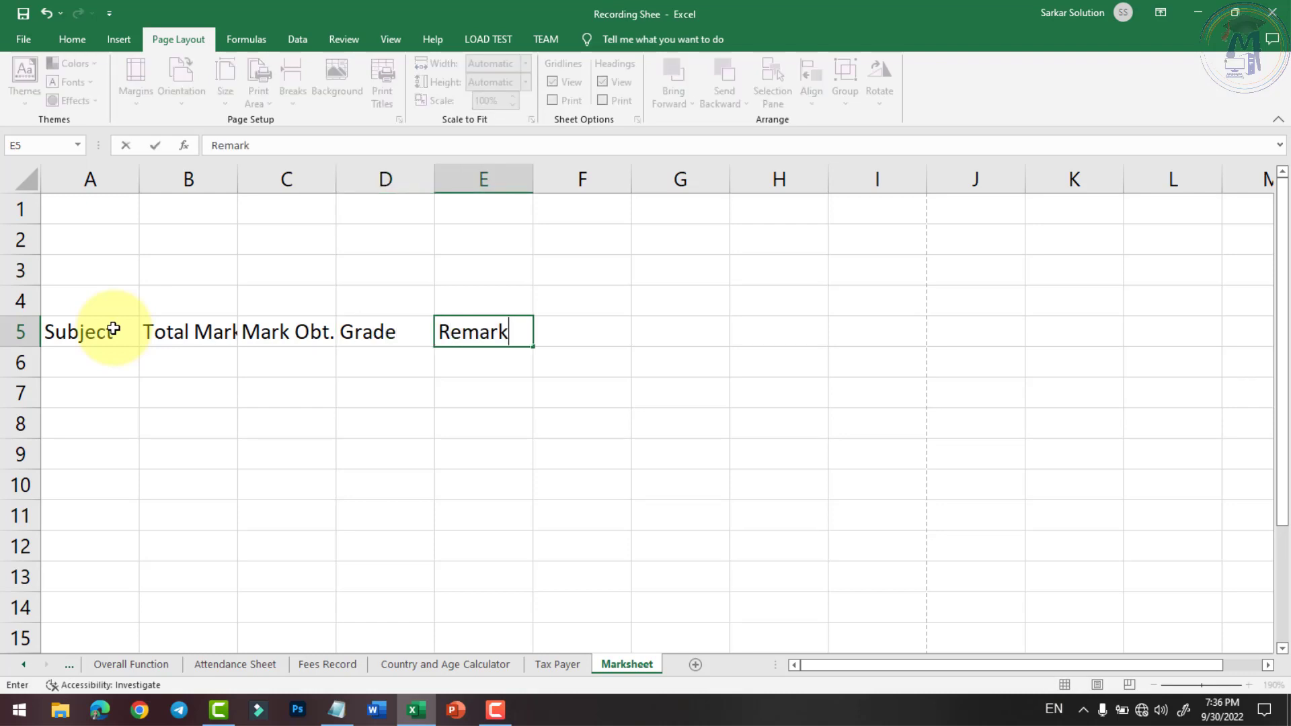
{"action": "key", "text": "Return"}
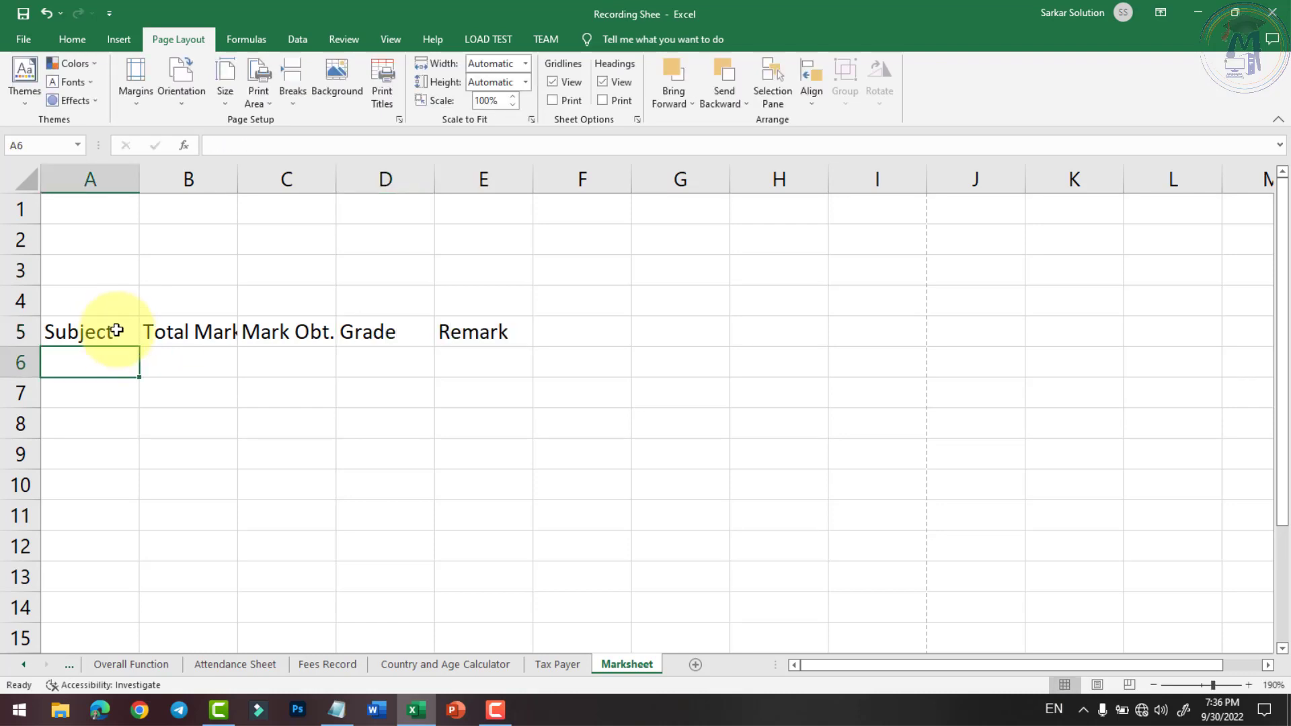
Step: Merge and center cells A1 to E1 above the column headings
{"action": "left_click", "coordinate": [115, 298]}
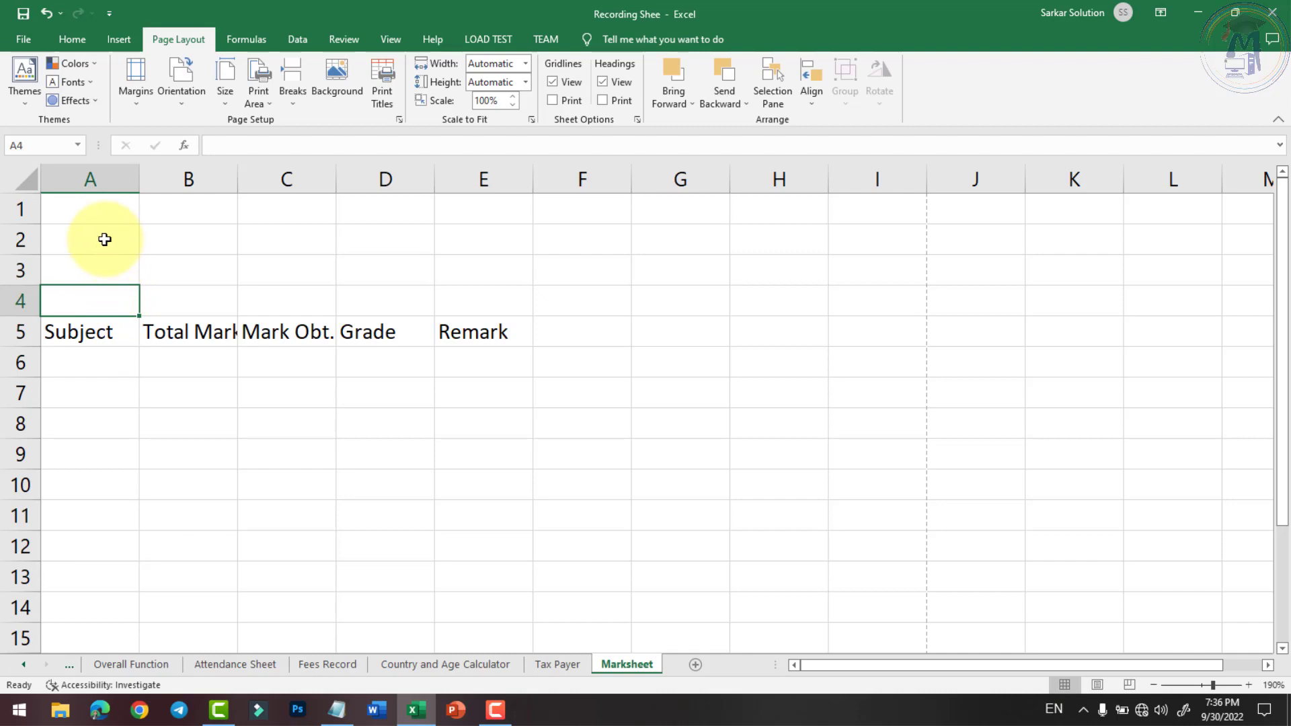
{"action": "left_click_drag", "start_coordinate": [101, 211], "coordinate": [475, 212]}
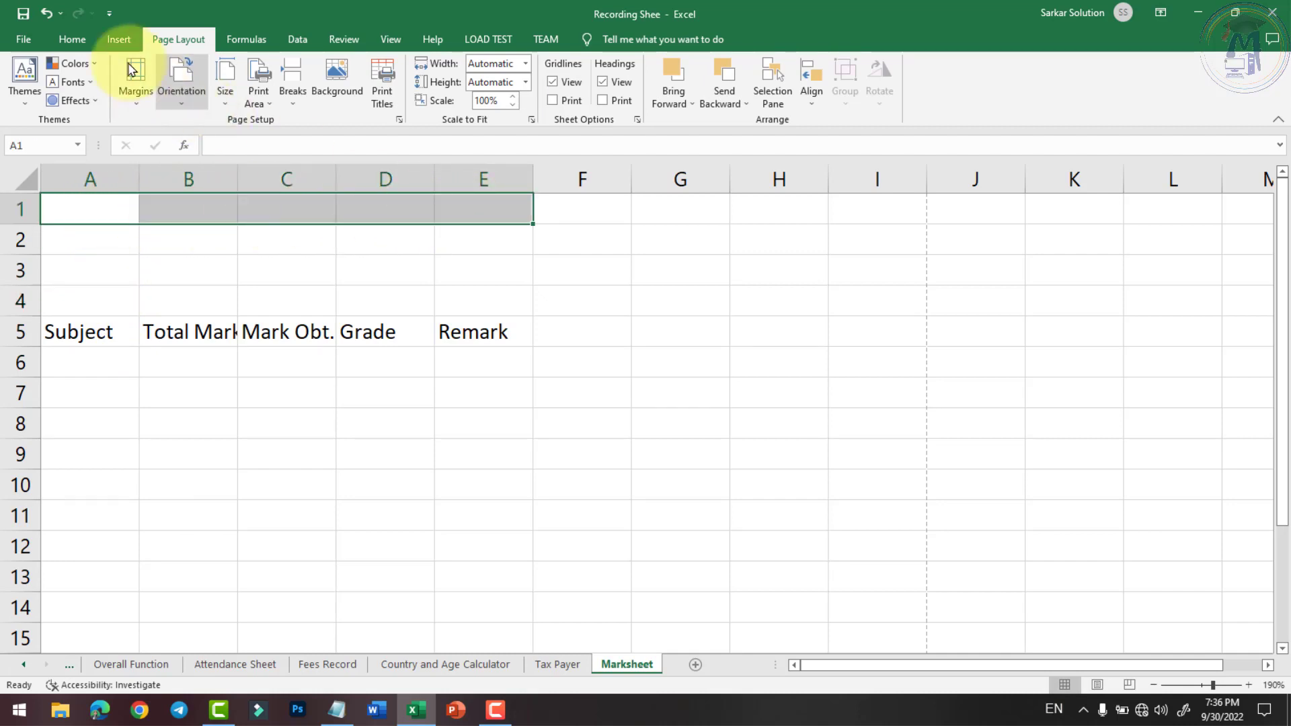
{"action": "left_click", "coordinate": [80, 39]}
{"action": "left_click", "coordinate": [464, 94]}
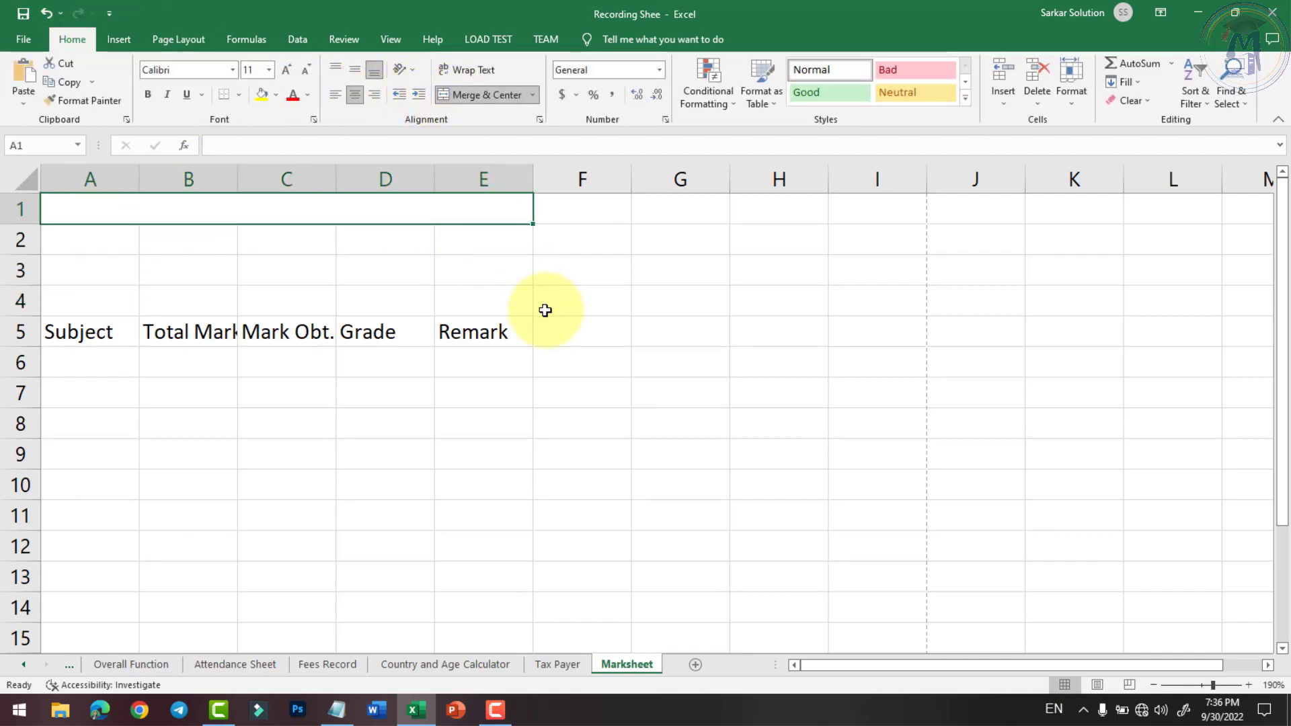
Step: Enter the title "Result of 8 Final Exam" in the merged cell in row 1
{"action": "type", "text": "Resu"}
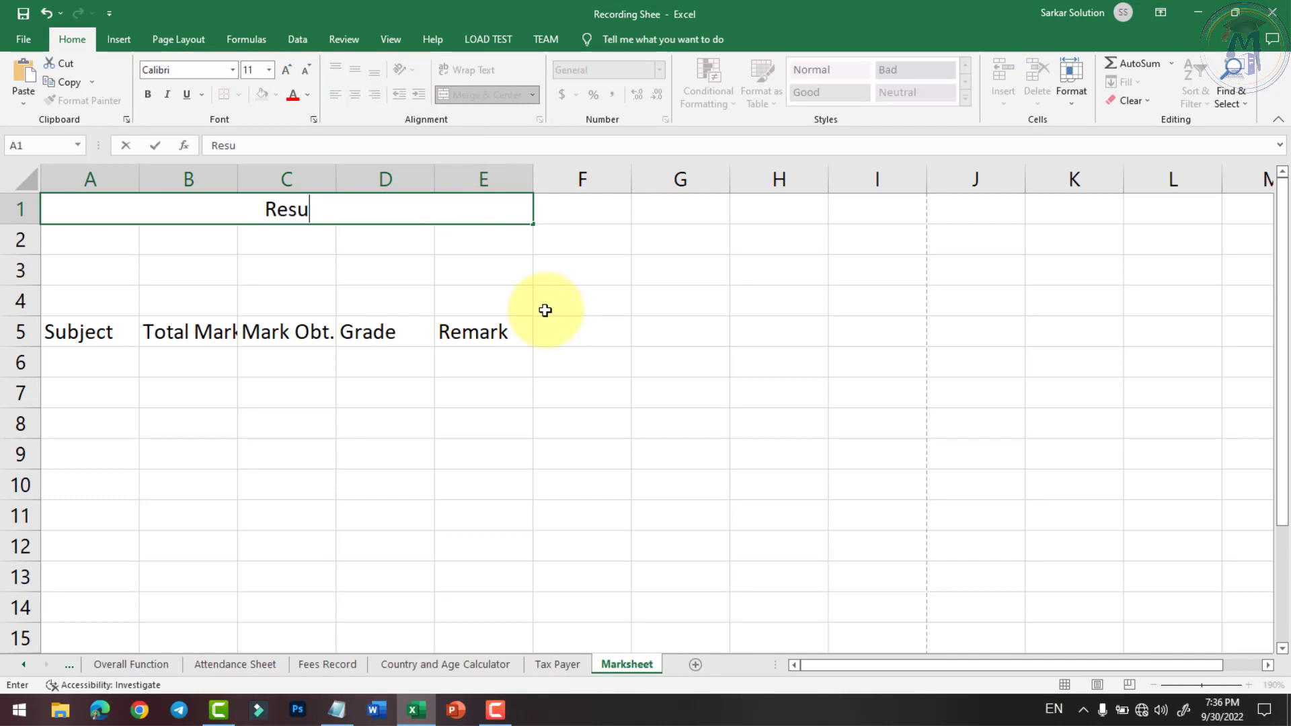
{"action": "type", "text": "lt of *"}
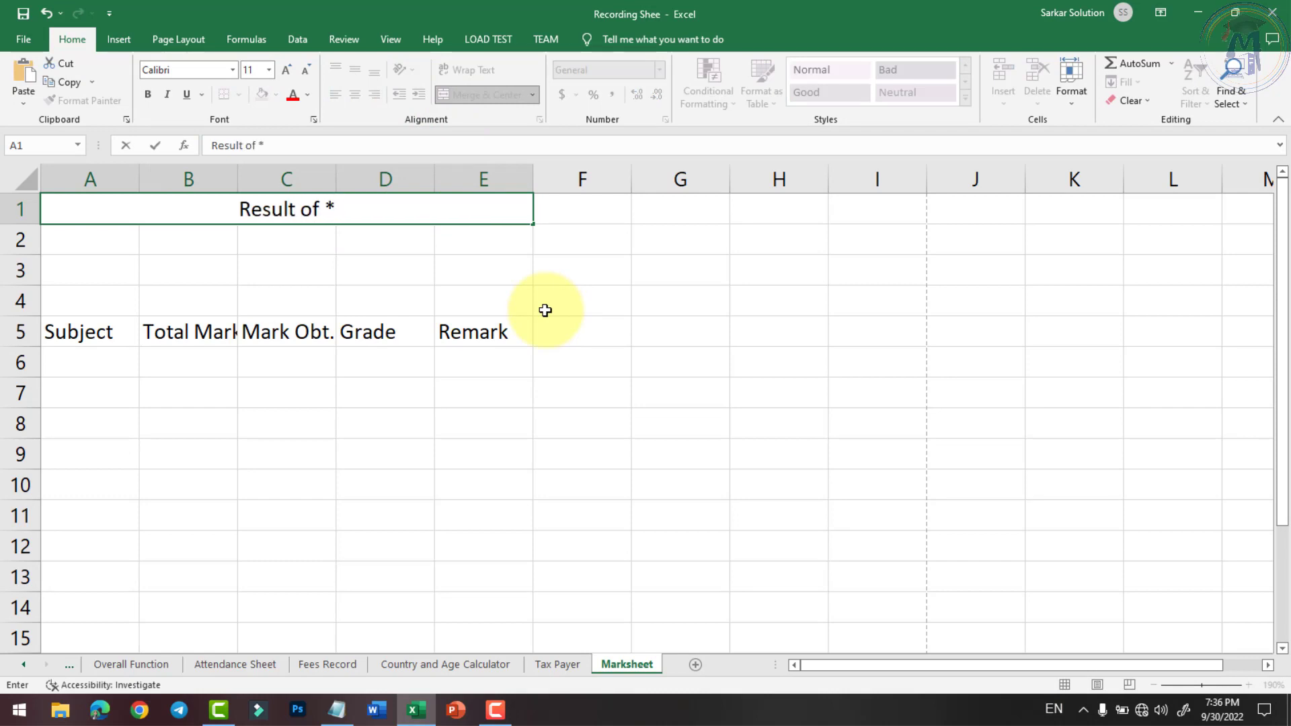
{"action": "key", "text": "BackSpace"}
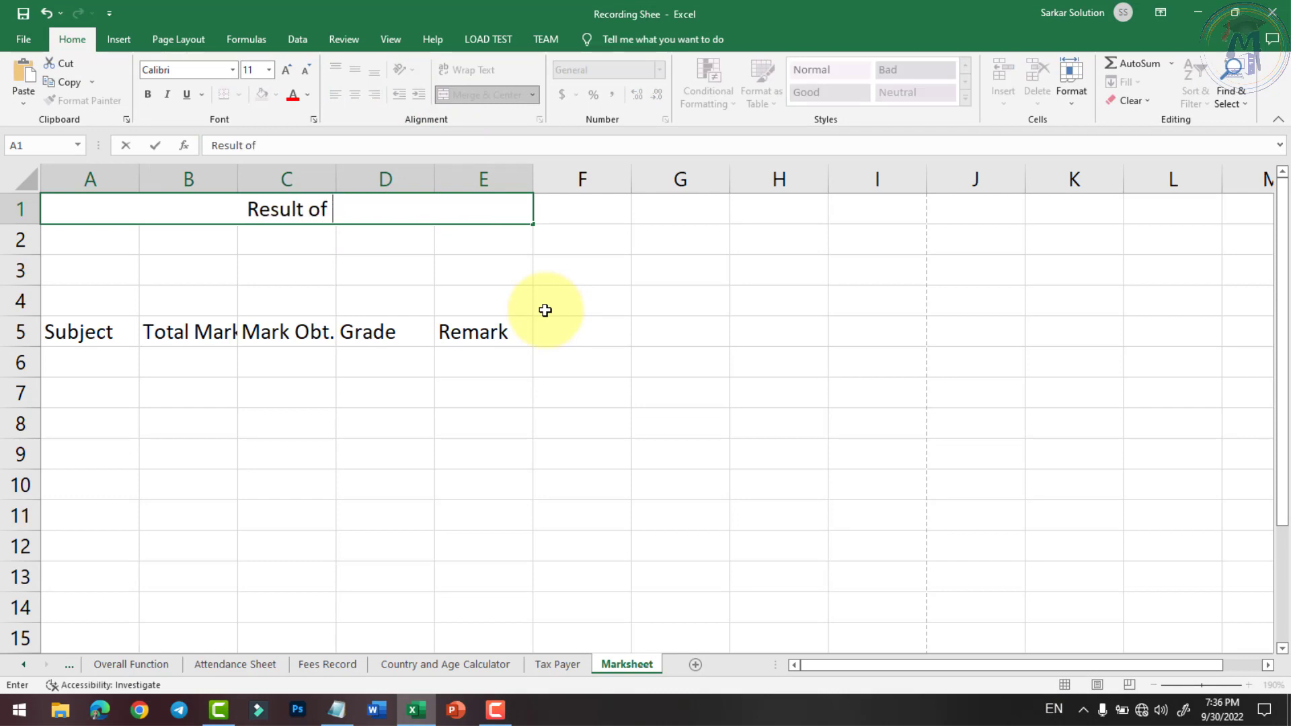
{"action": "type", "text": "8 Fina"}
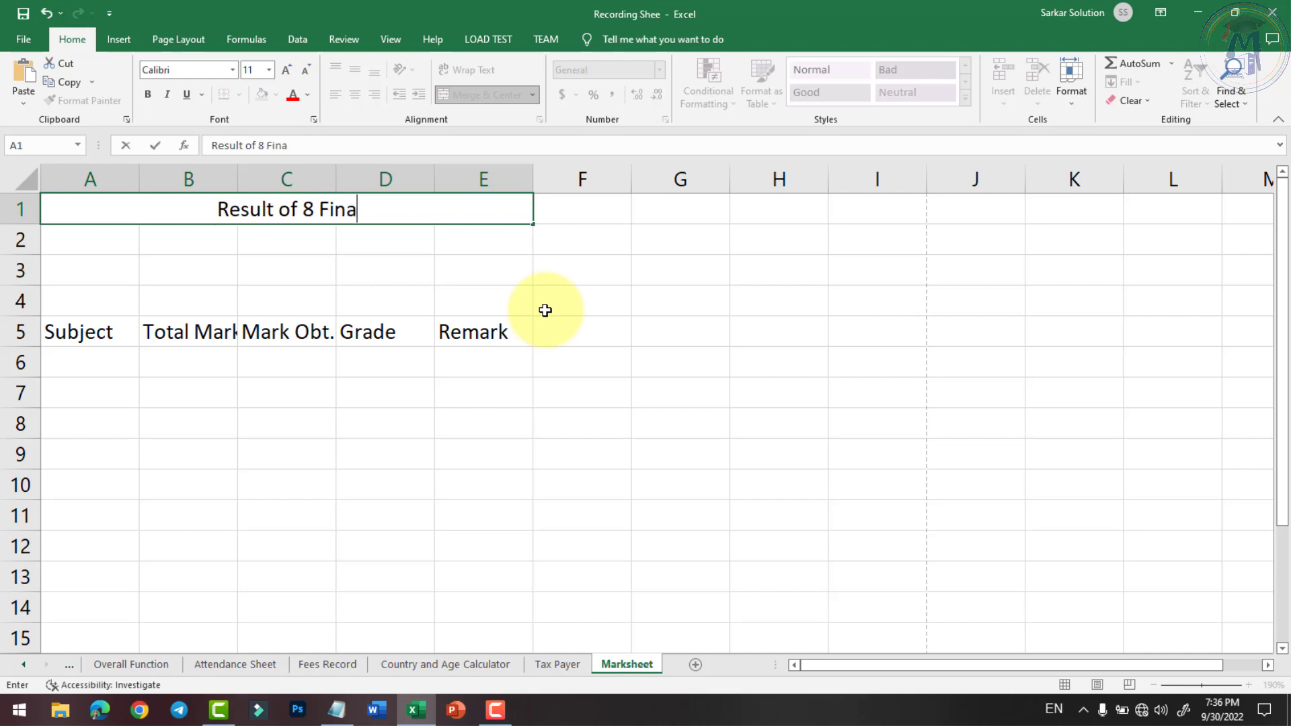
{"action": "type", "text": "l Exam"}
{"action": "key", "text": "Return"}
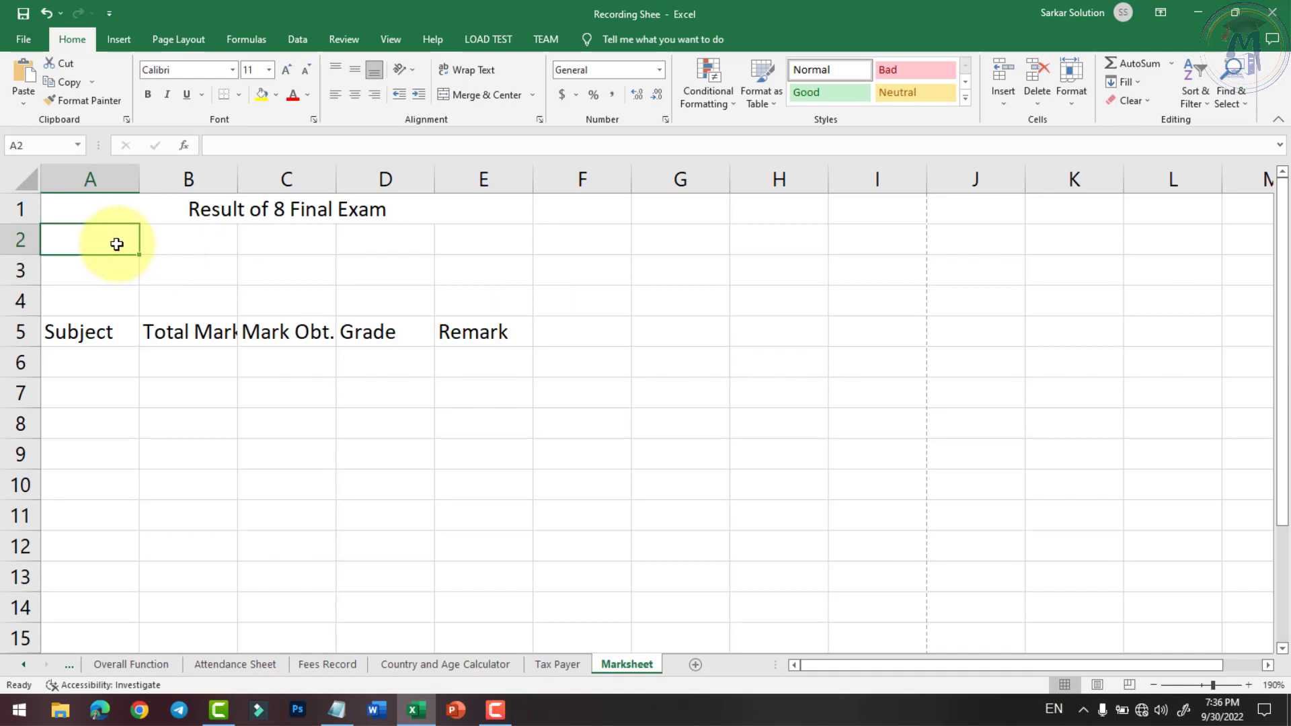
Step: Enter the label Class in cell A2 and the value 8-A in B2
{"action": "type", "text": "Class"}
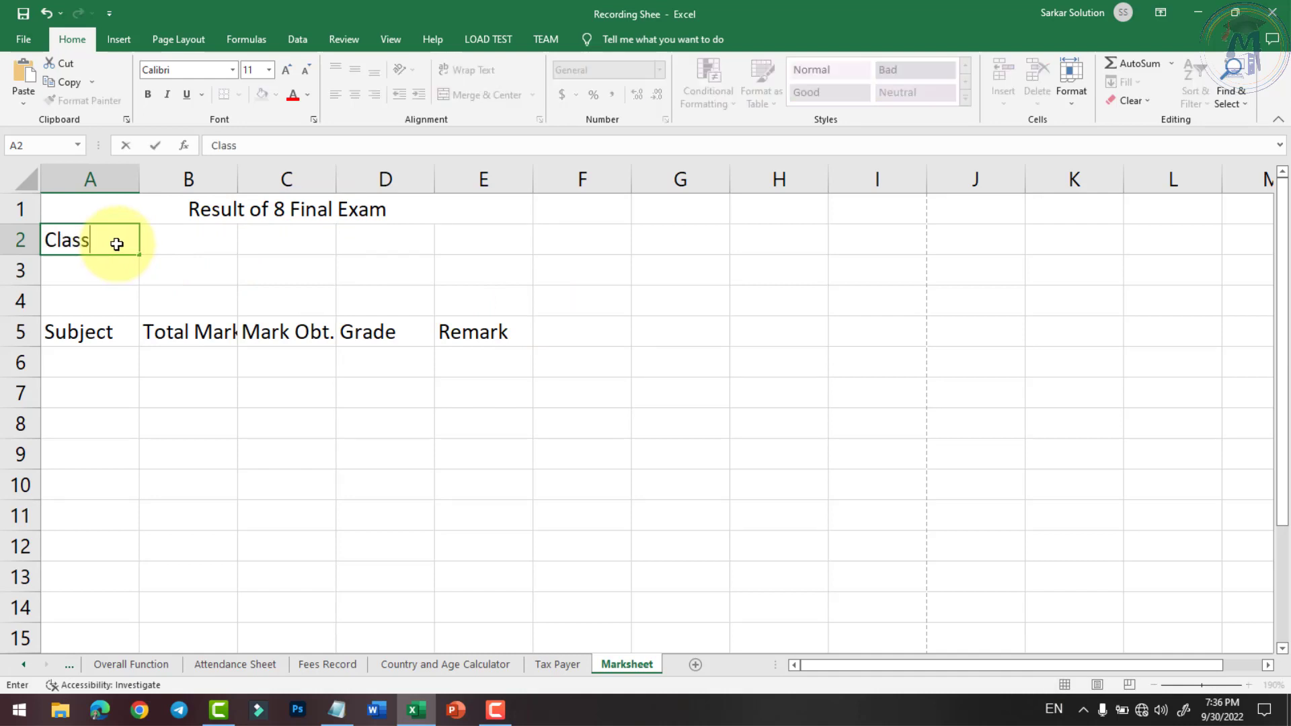
{"action": "key", "text": "Tab"}
{"action": "type", "text": "A"}
{"action": "key", "text": "BackSpace"}
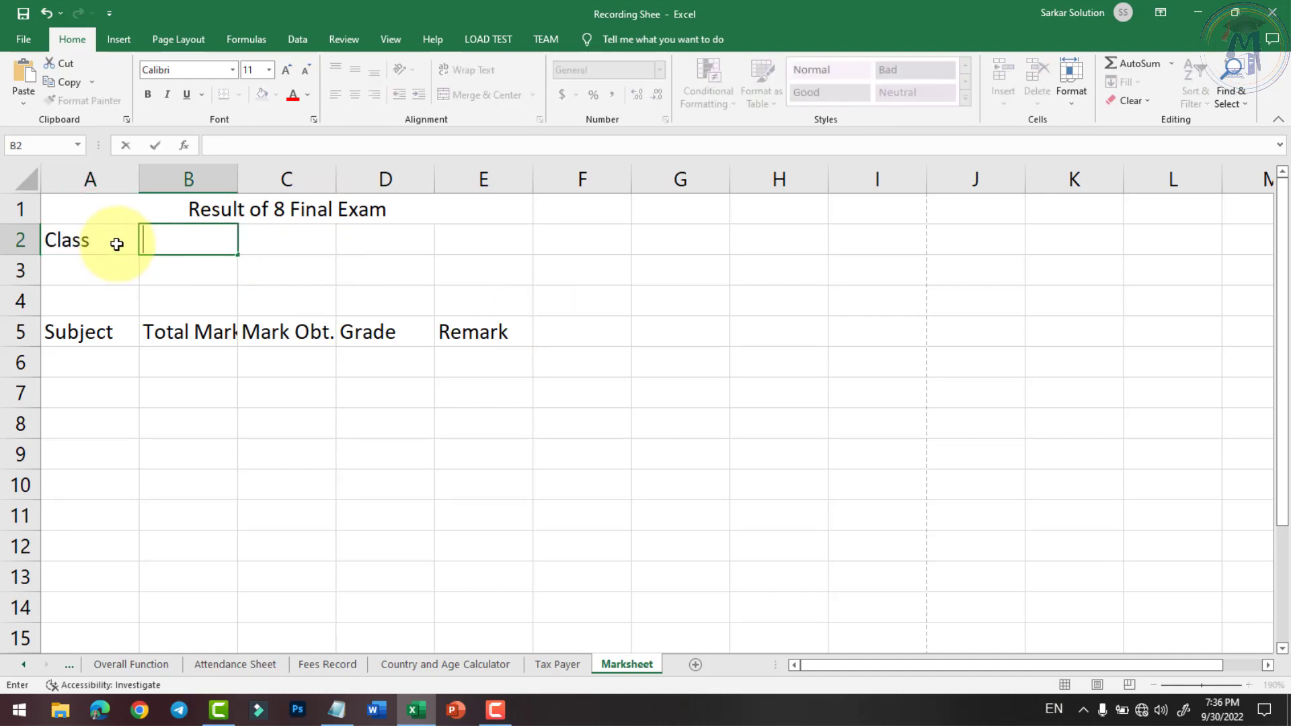
{"action": "type", "text": "8-A"}
{"action": "key", "text": "Tab"}
{"action": "key", "text": "Tab"}
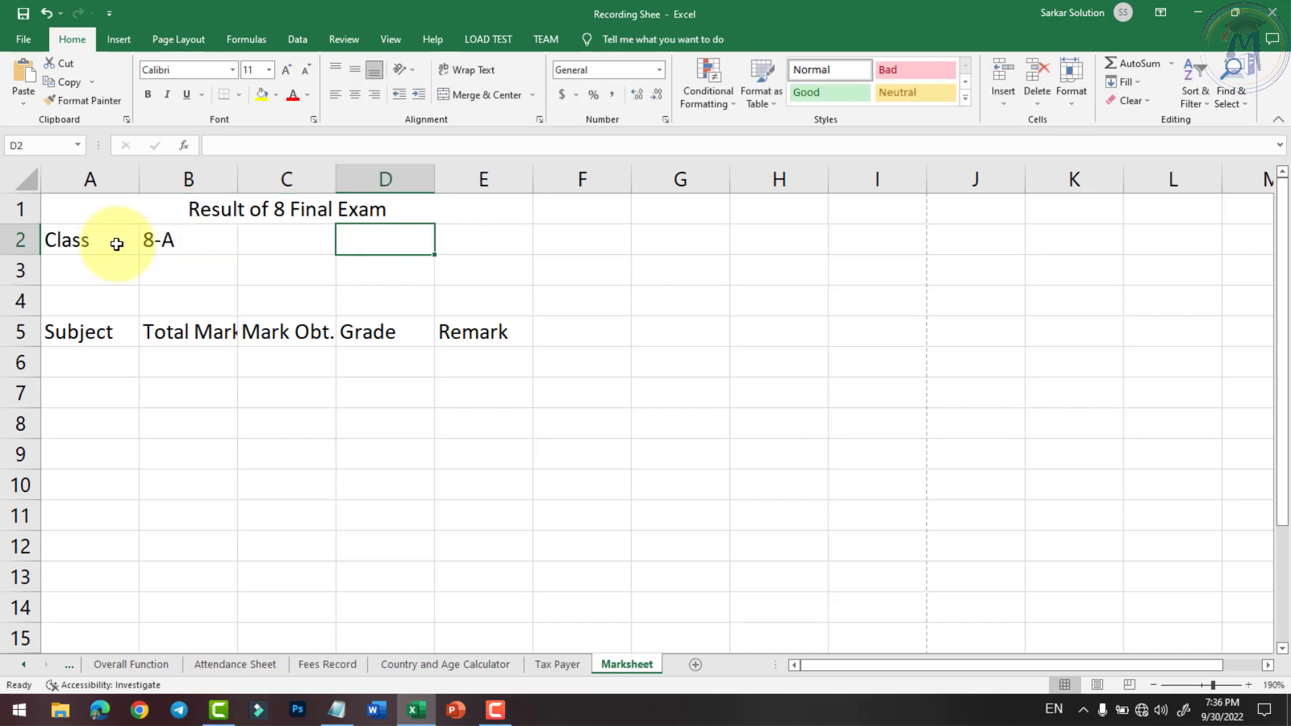
Step: Enter the label Roll No in cell D2 and the student's roll number in E2
{"action": "type", "text": "Roll No"}
{"action": "key", "text": "Tab"}
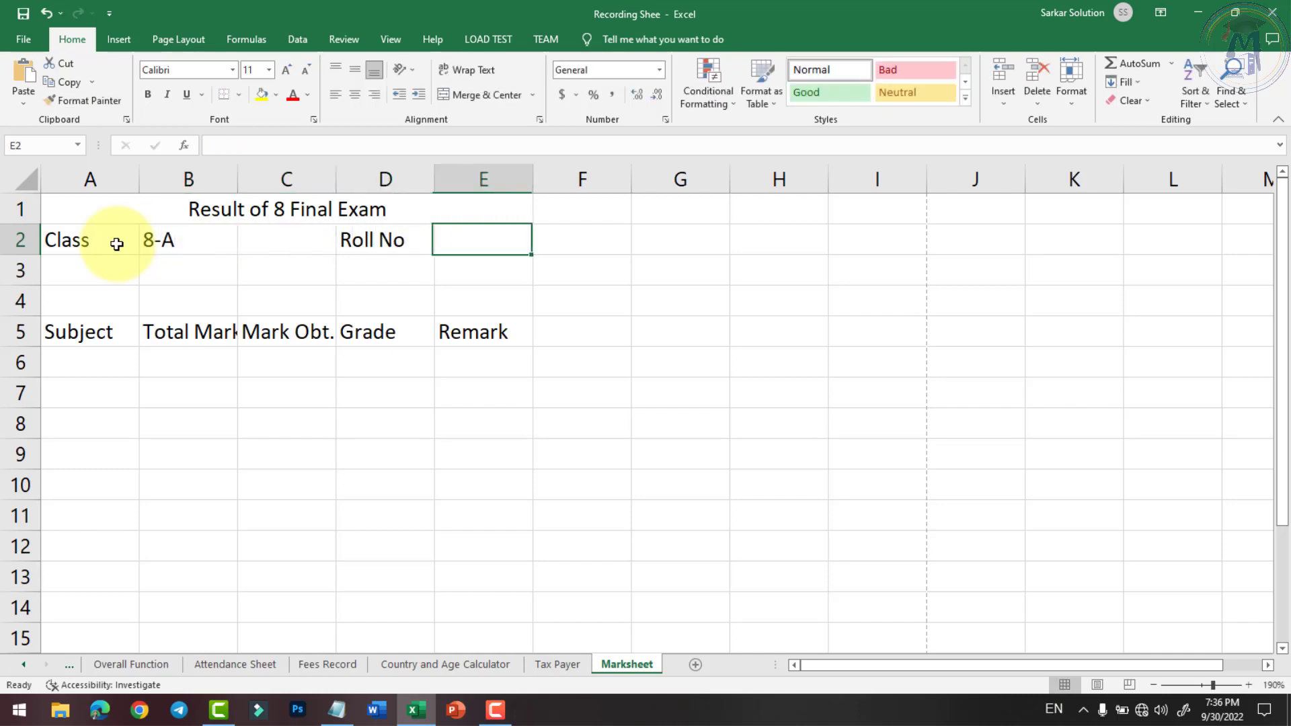
{"action": "type", "text": "125533"}
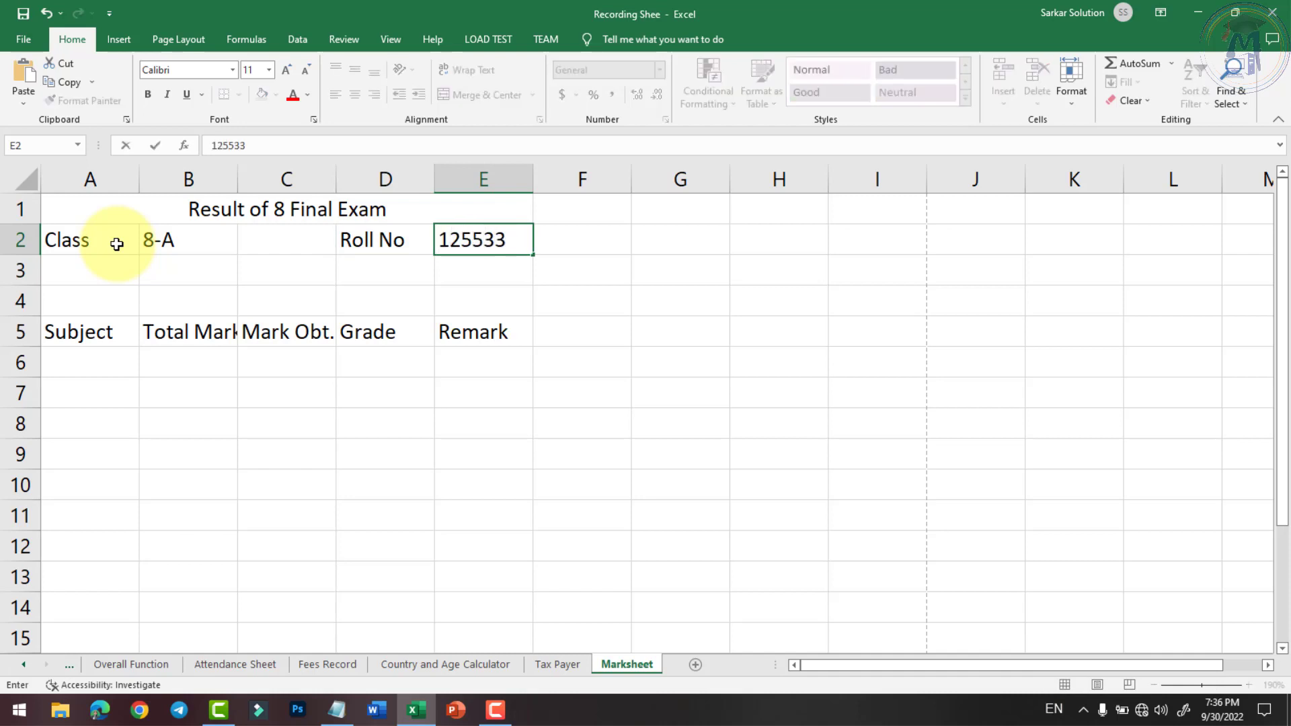
{"action": "key", "text": "Return"}
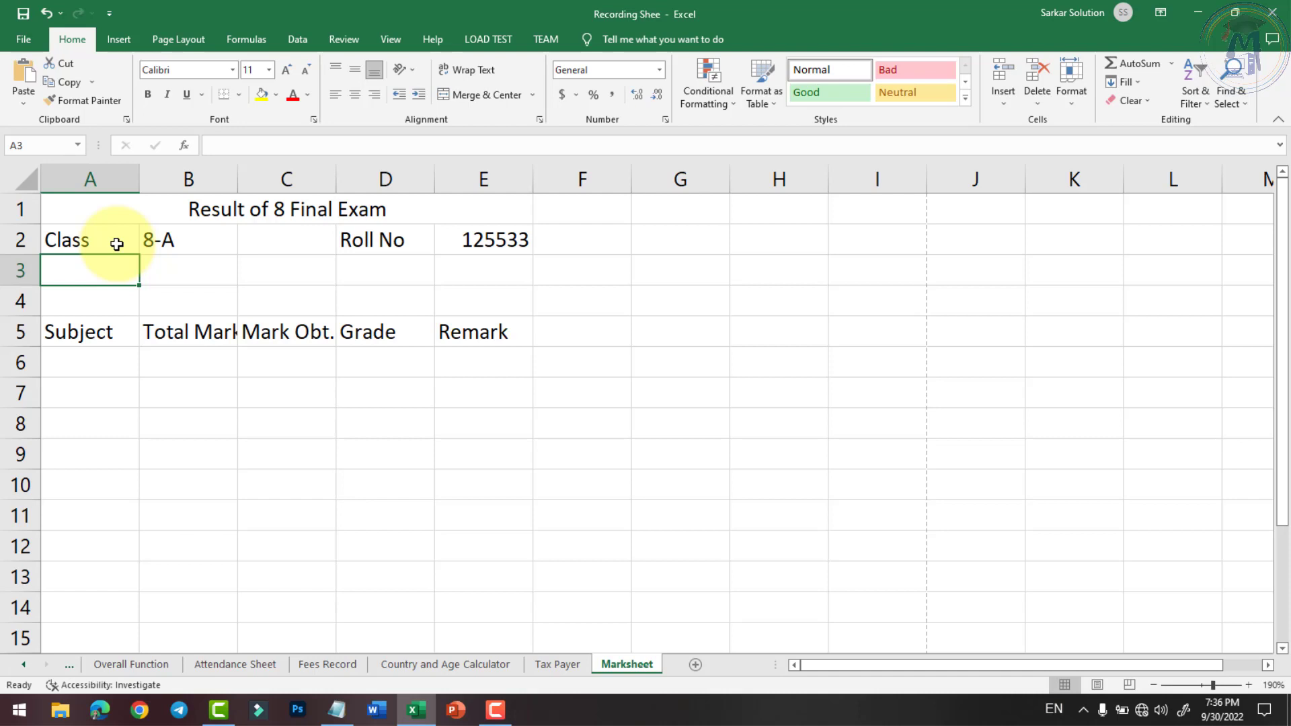
Step: Fill row 3 with the label Name and placeholder ABC in A3 and B3, and Year and 2021 in D3 and E3
{"action": "type", "text": "Name"}
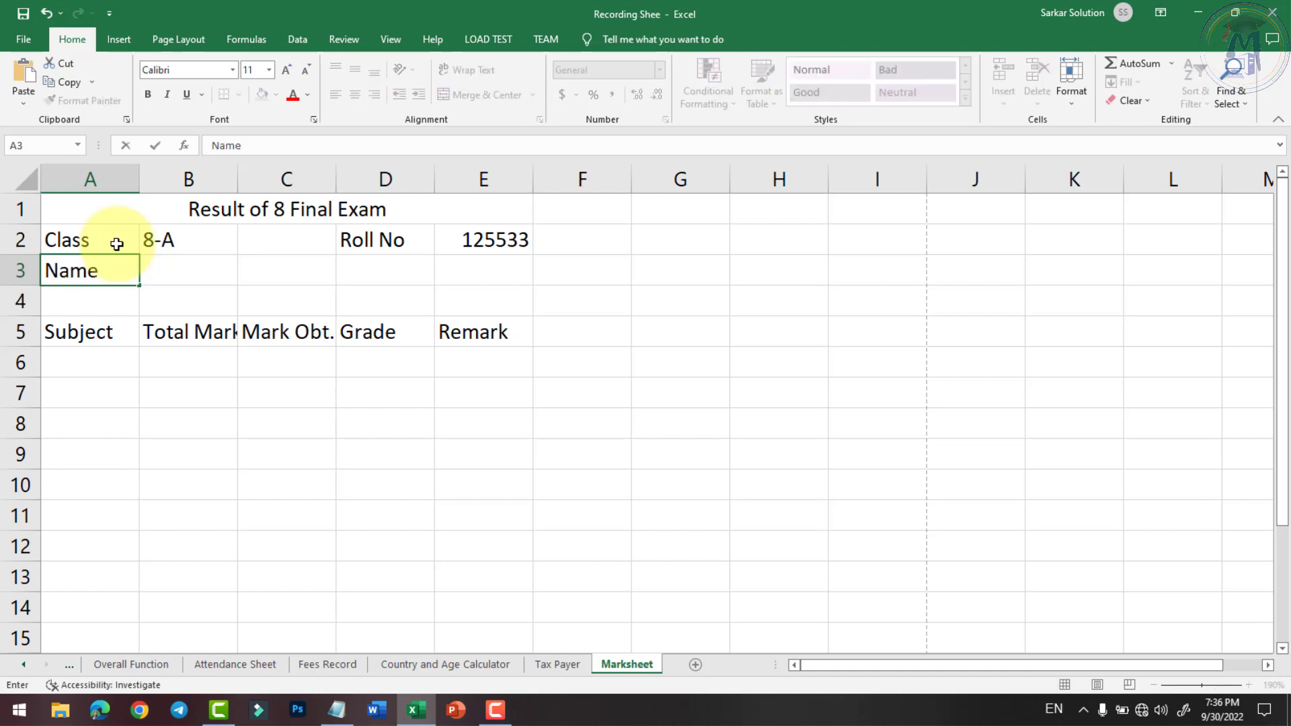
{"action": "key", "text": "Tab"}
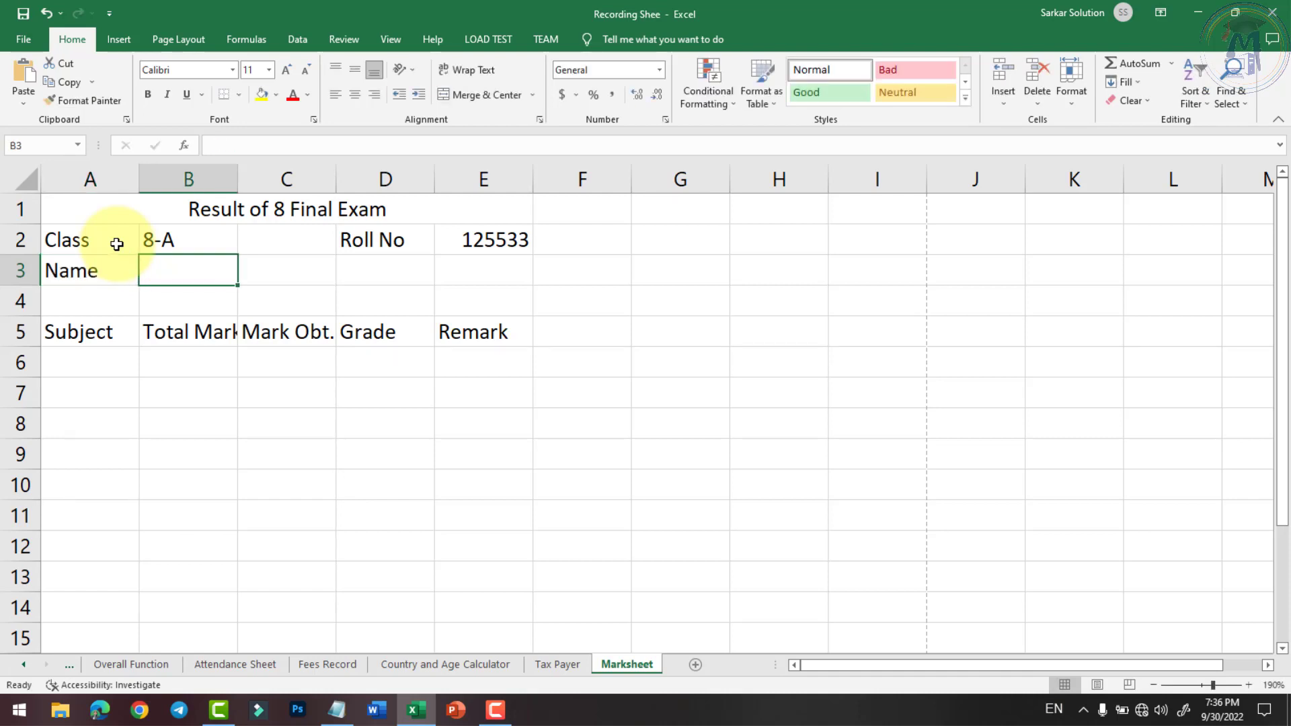
{"action": "type", "text": "ABC"}
{"action": "key", "text": "Tab"}
{"action": "key", "text": "Tab"}
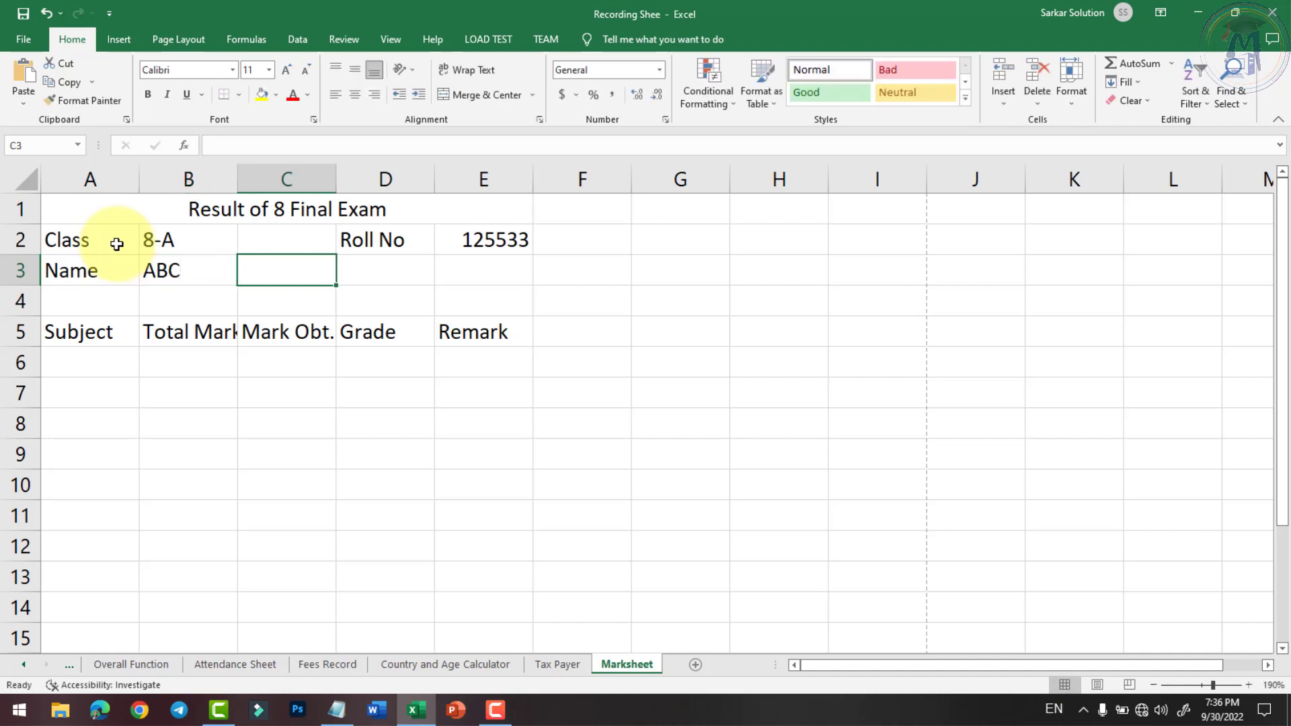
{"action": "type", "text": "Year"}
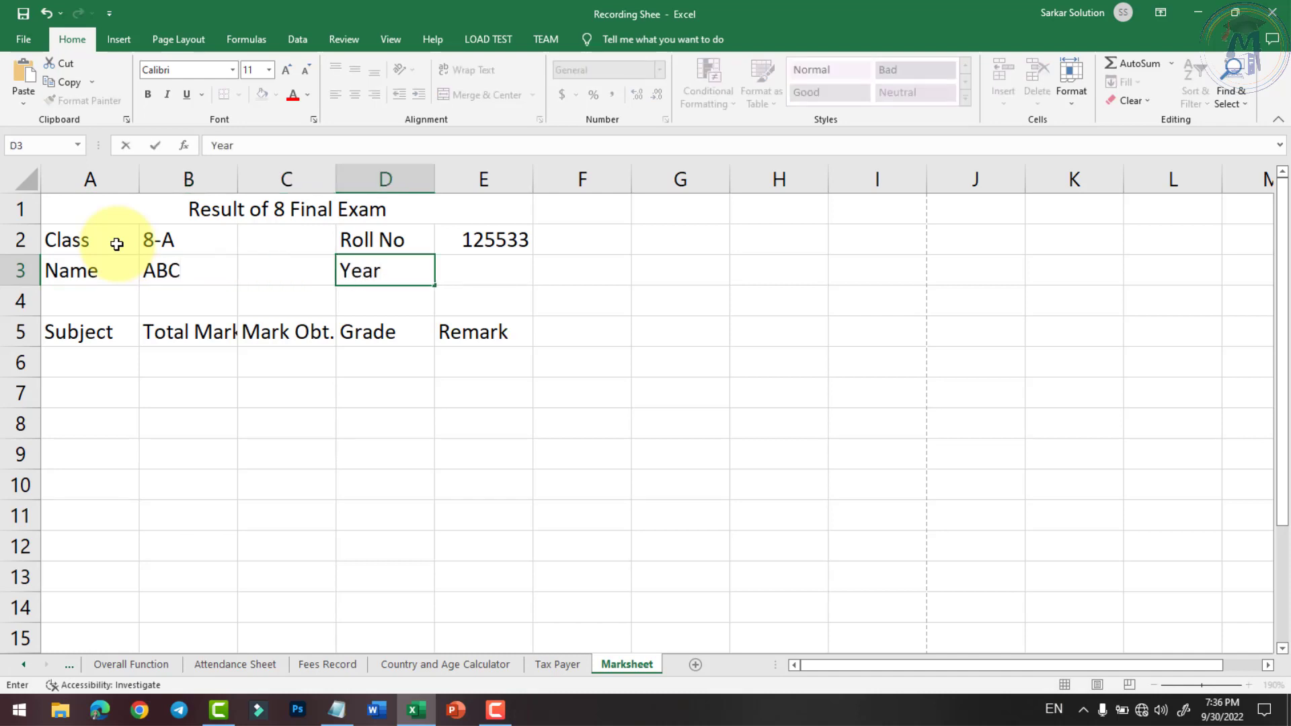
{"action": "key", "text": "Tab"}
{"action": "type", "text": "2021"}
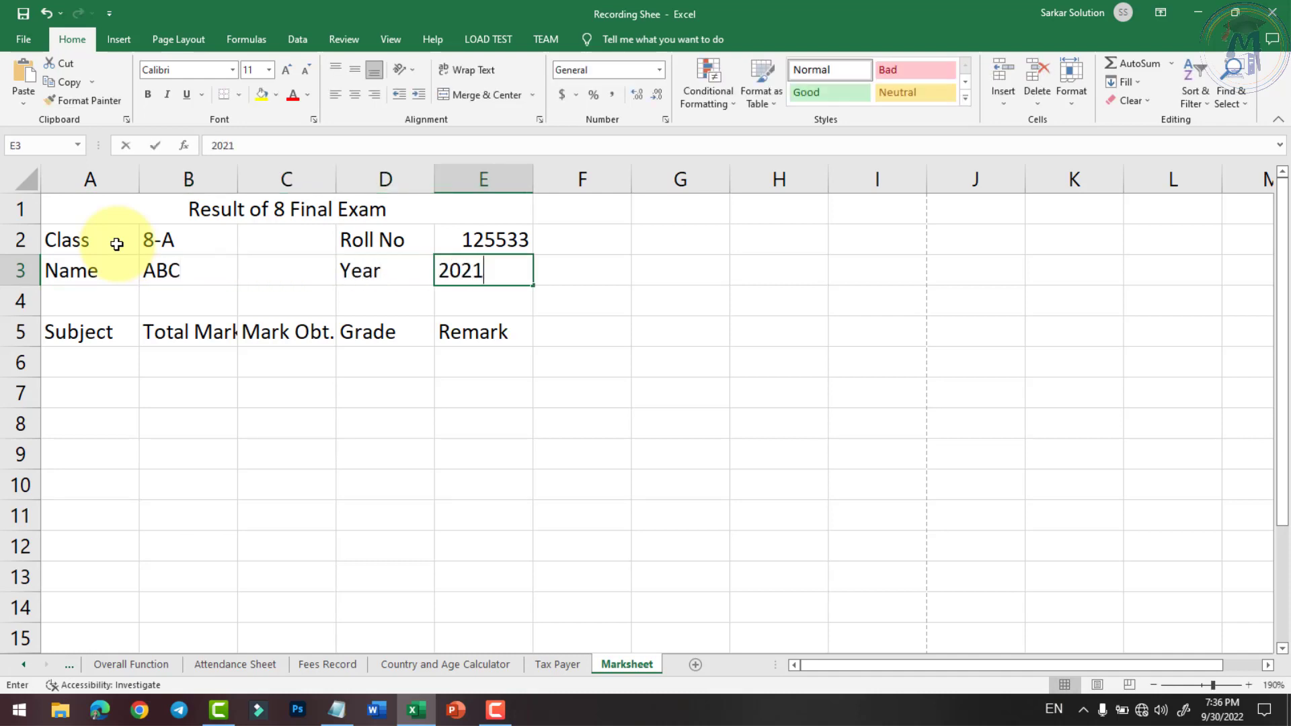
{"action": "key", "text": "Return"}
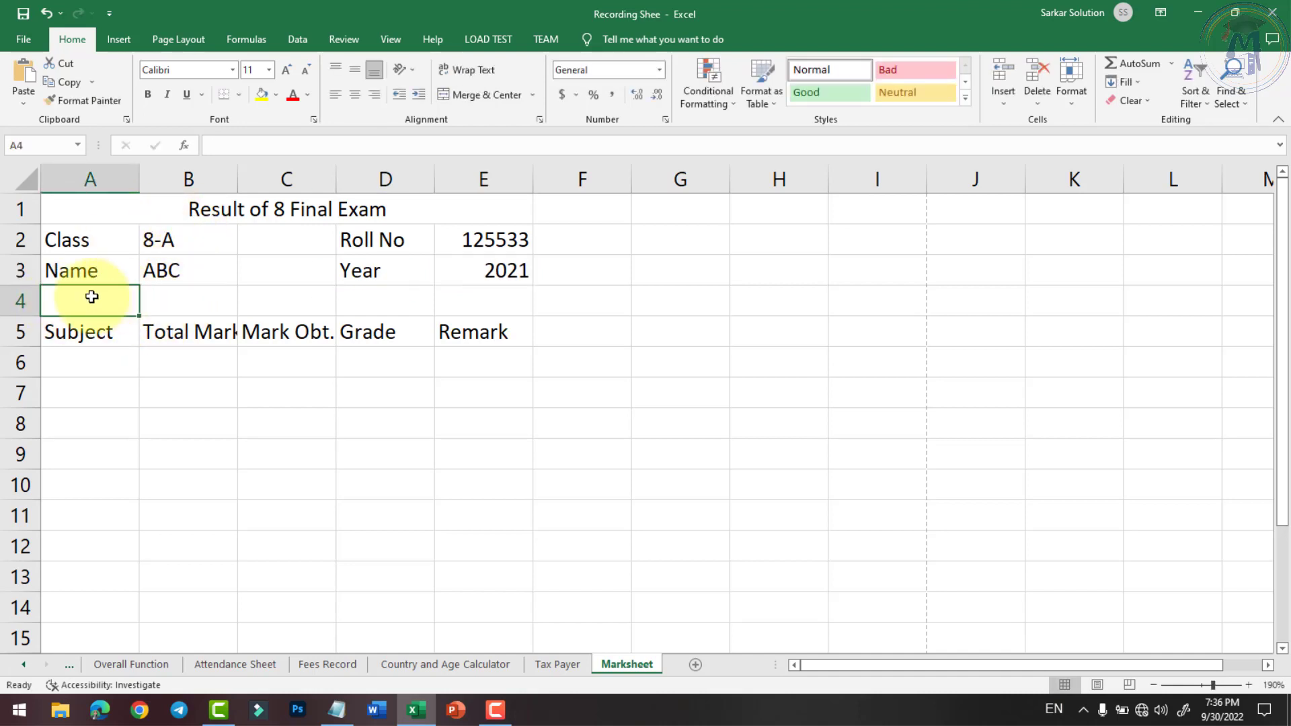
Step: Enter Subj-1 in cell A6, fill the series down to Subj-6 in A11, and label A12 Total
{"action": "left_click", "coordinate": [92, 364]}
{"action": "type", "text": "Subject"}
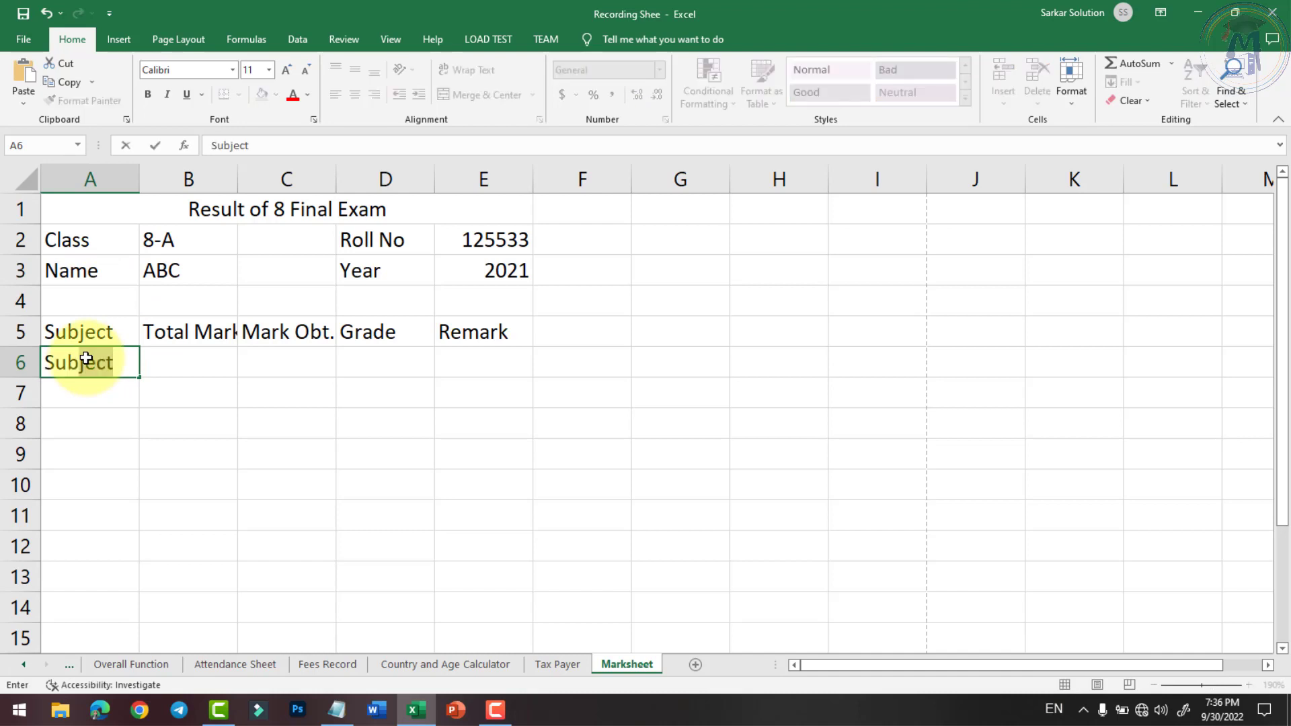
{"action": "key", "text": "BackSpace"}
{"action": "key", "text": "BackSpace"}
{"action": "key", "text": "BackSpace"}
{"action": "type", "text": "-1"}
{"action": "key", "text": "Return"}
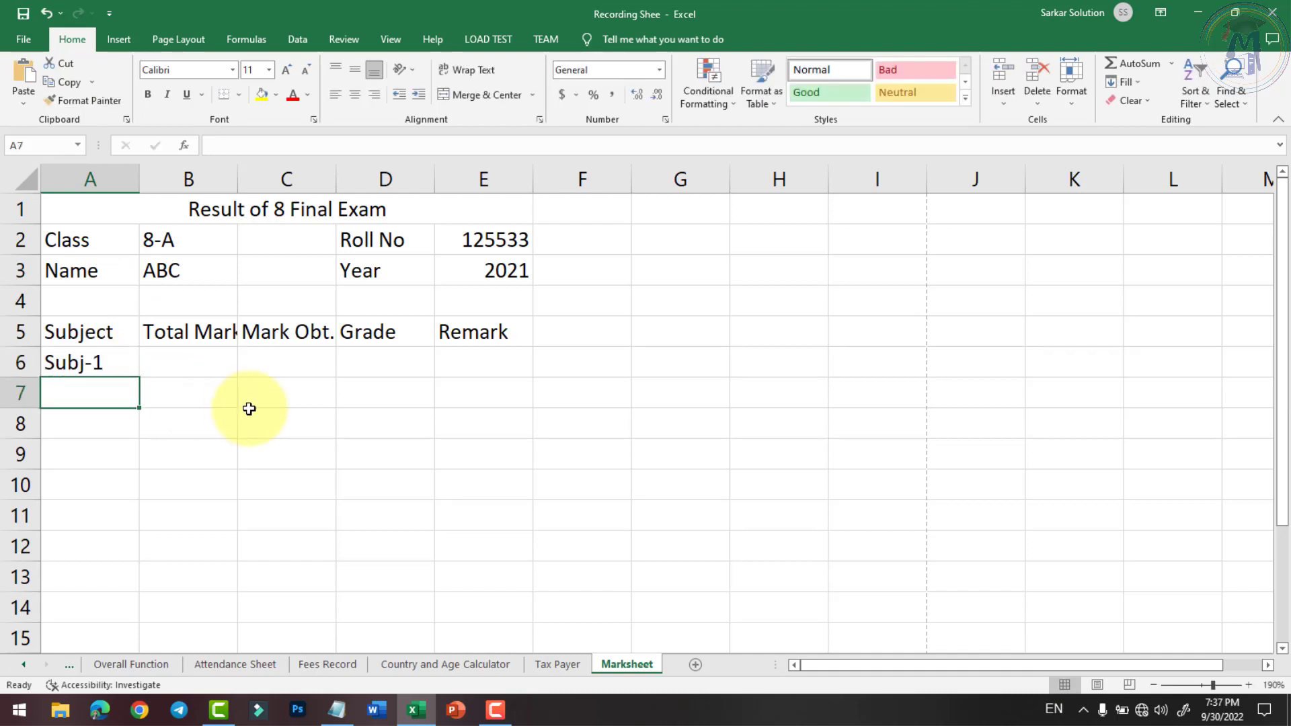
{"action": "left_click", "coordinate": [124, 373]}
{"action": "left_click_drag", "start_coordinate": [139, 377], "coordinate": [135, 532]}
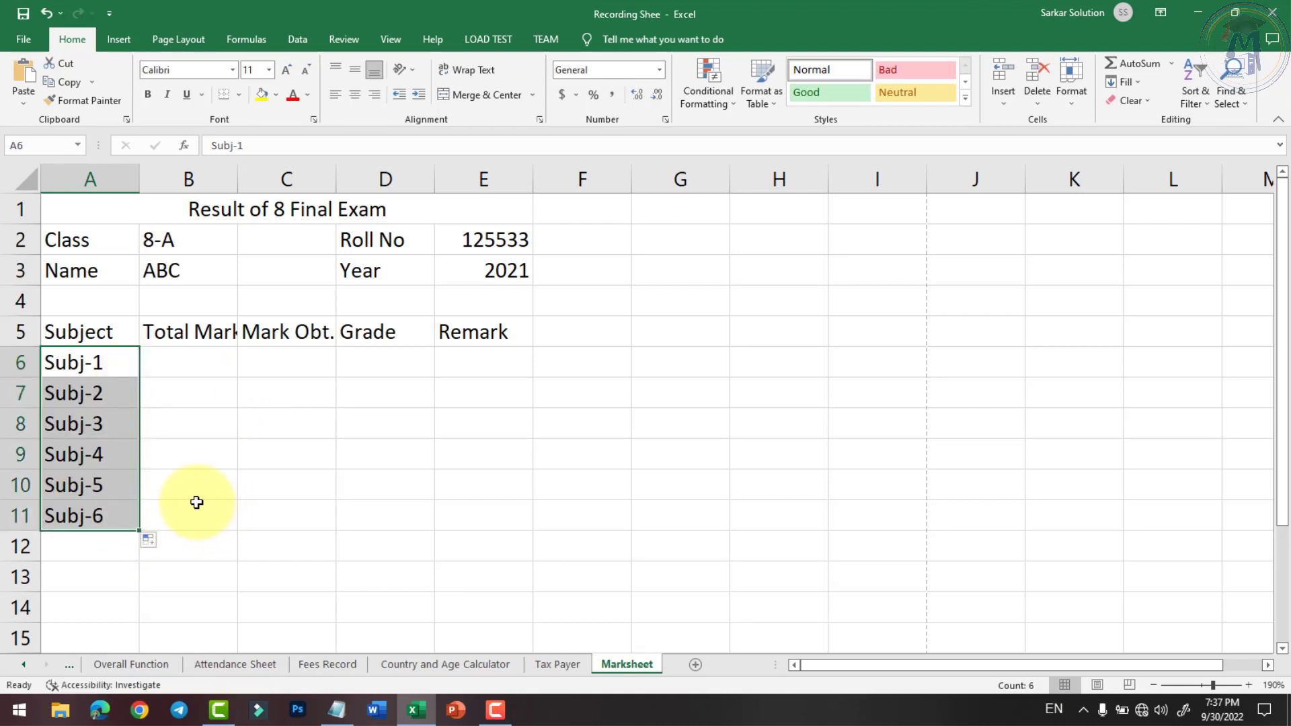
{"action": "left_click", "coordinate": [108, 547]}
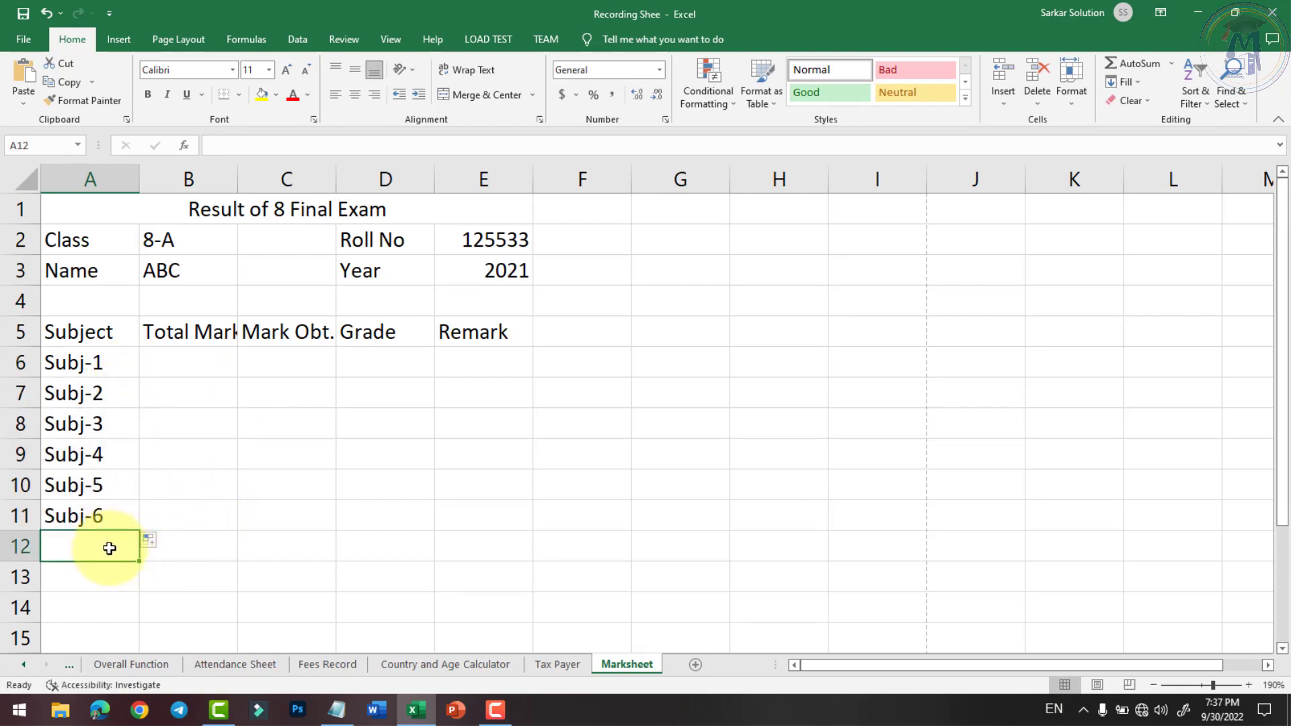
{"action": "type", "text": "Total"}
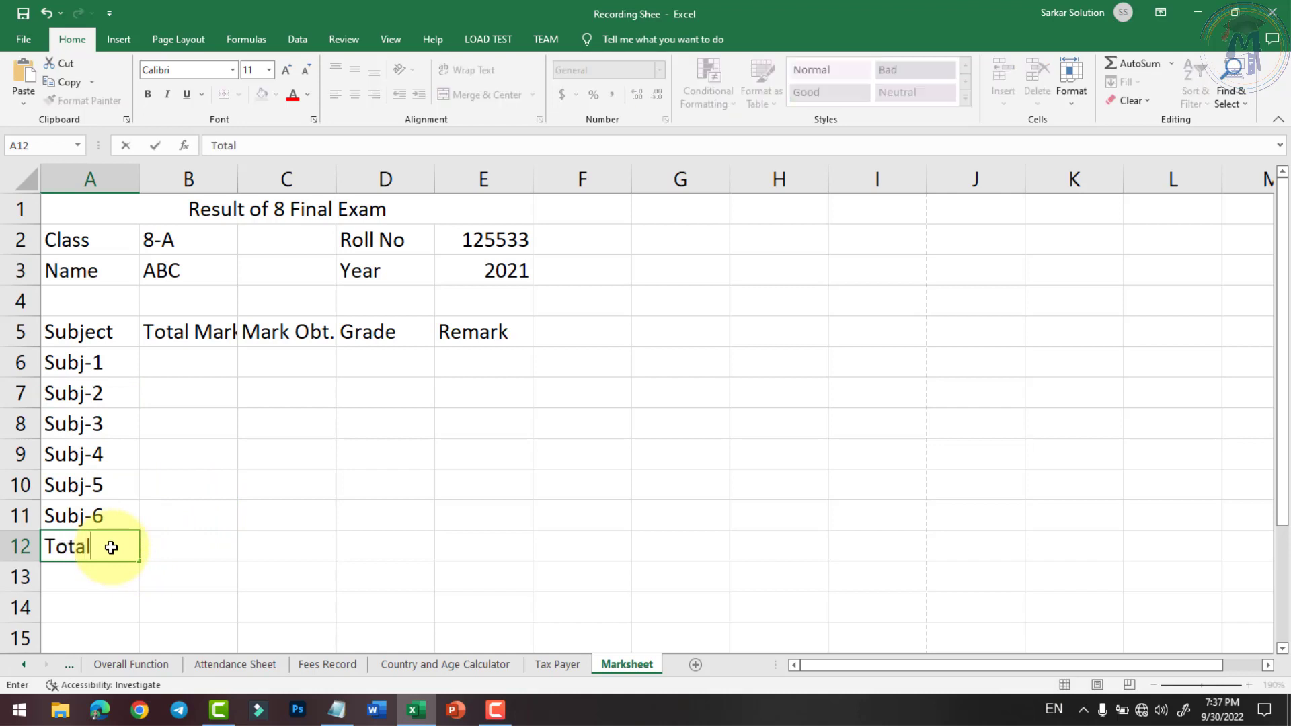
Step: Enter 100 as the total marks in cell B6 and fill it down through B11
{"action": "key", "text": "Right"}
{"action": "key", "text": "Up"}
{"action": "key", "text": "Up"}
{"action": "key", "text": "Up"}
{"action": "key", "text": "Up"}
{"action": "key", "text": "Up"}
{"action": "key", "text": "Up"}
{"action": "key", "text": "Up"}
{"action": "key", "text": "Down"}
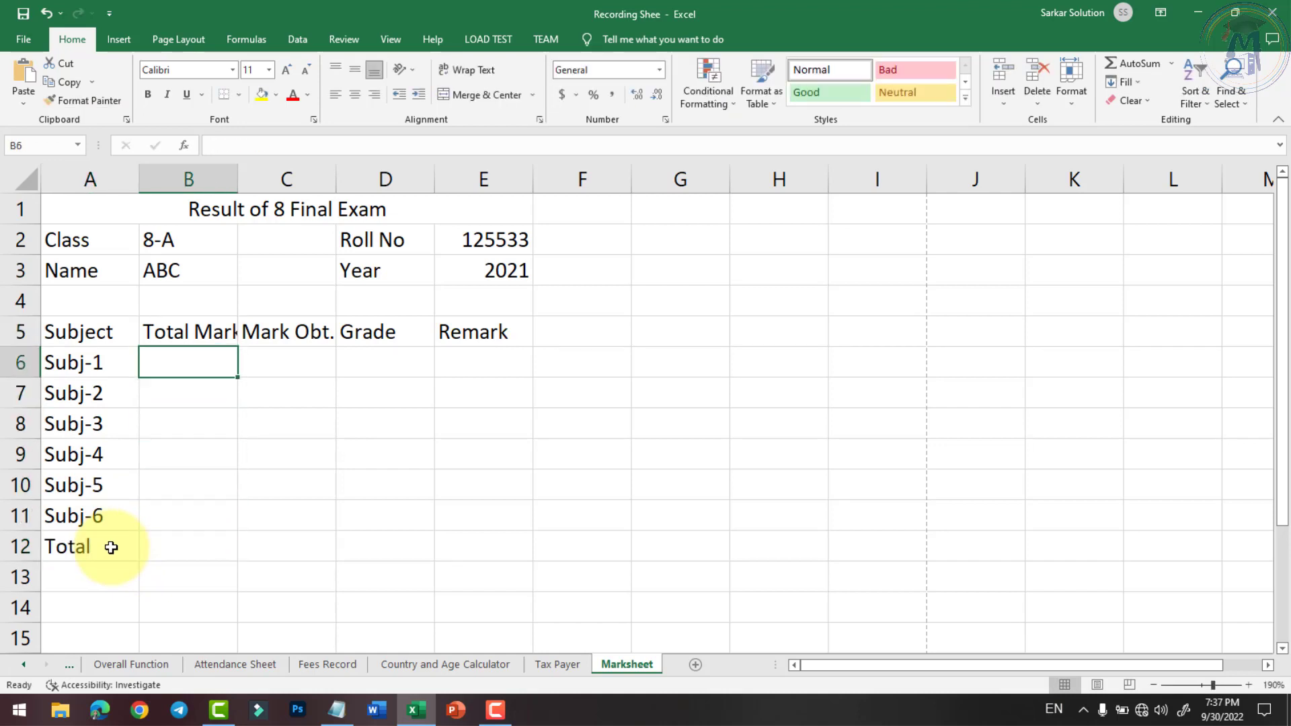
{"action": "type", "text": "1000"}
{"action": "key", "text": "BackSpace"}
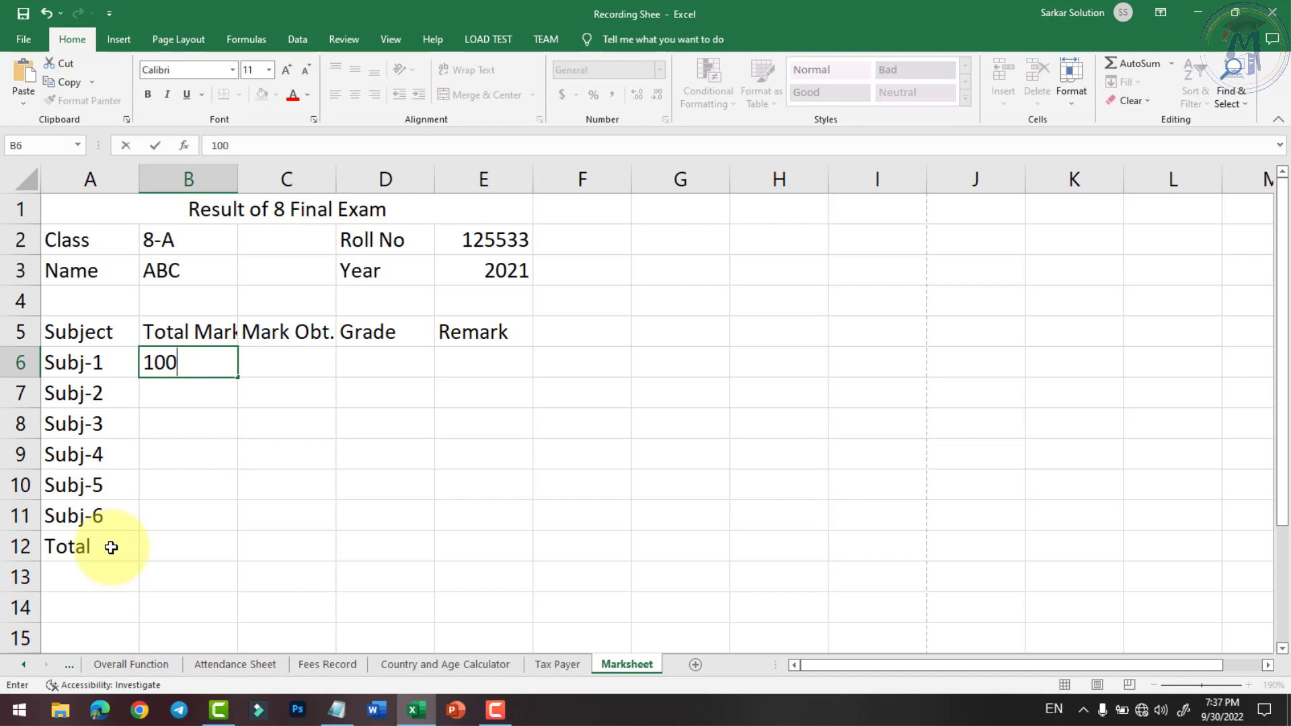
{"action": "key", "text": "Return"}
{"action": "left_click", "coordinate": [209, 363]}
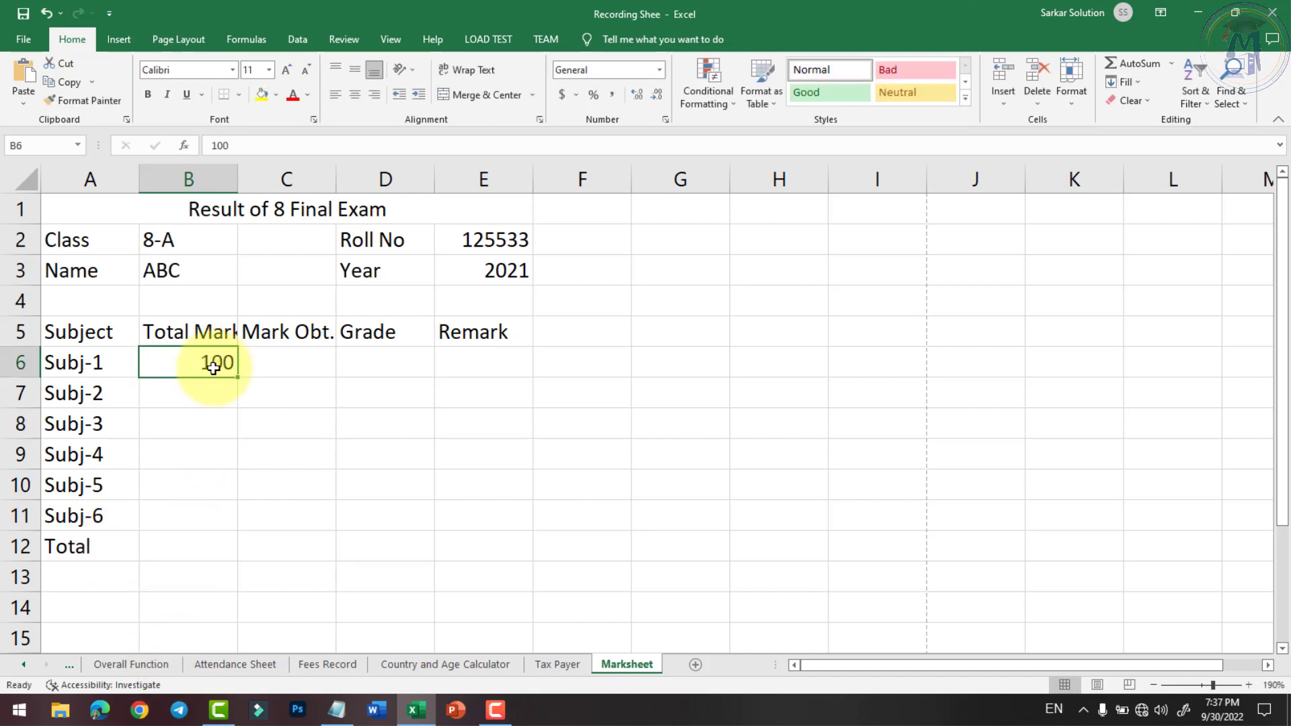
{"action": "left_click_drag", "start_coordinate": [221, 365], "coordinate": [216, 506]}
{"action": "key", "text": "ctrl+d"}
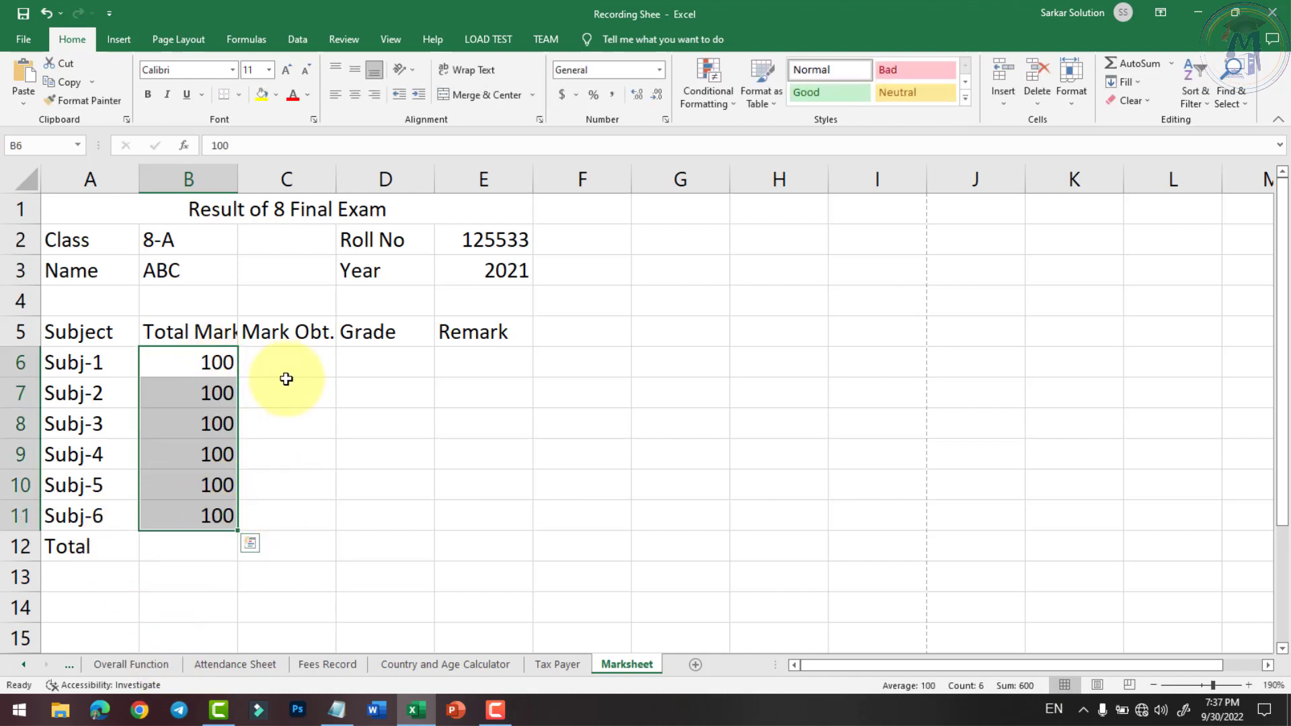
Step: Enter the obtained marks 95, 85, 65, 75, 65 and 74 in cells C6 to C11
{"action": "left_click", "coordinate": [296, 361]}
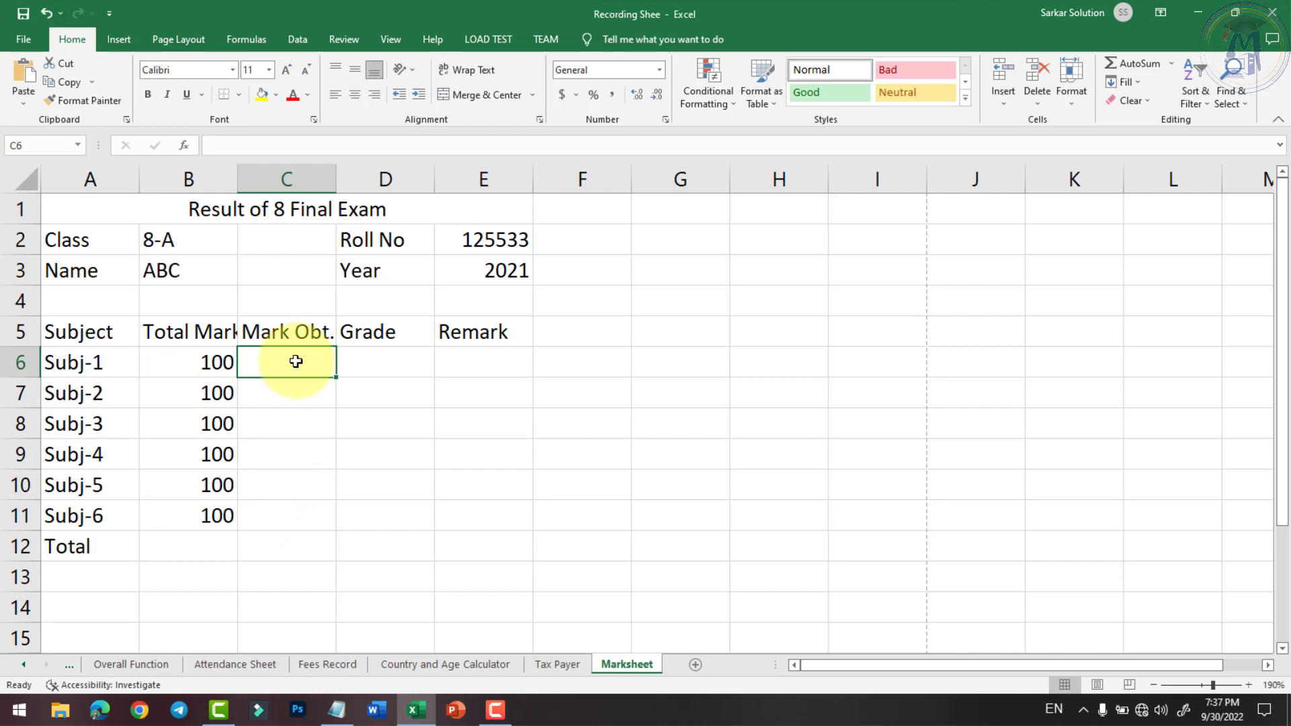
{"action": "type", "text": "95"}
{"action": "key", "text": "Return"}
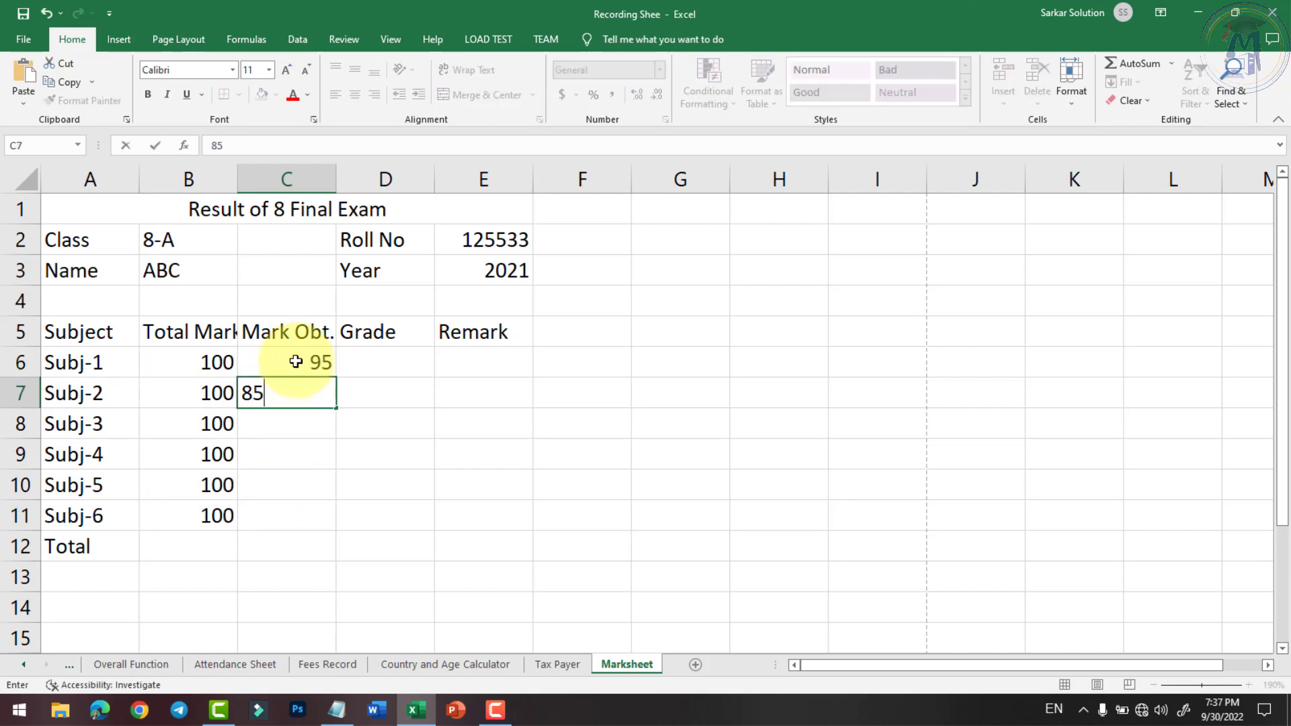
{"action": "key", "text": "Return"}
{"action": "type", "text": "65"}
{"action": "key", "text": "Return"}
{"action": "type", "text": "75"}
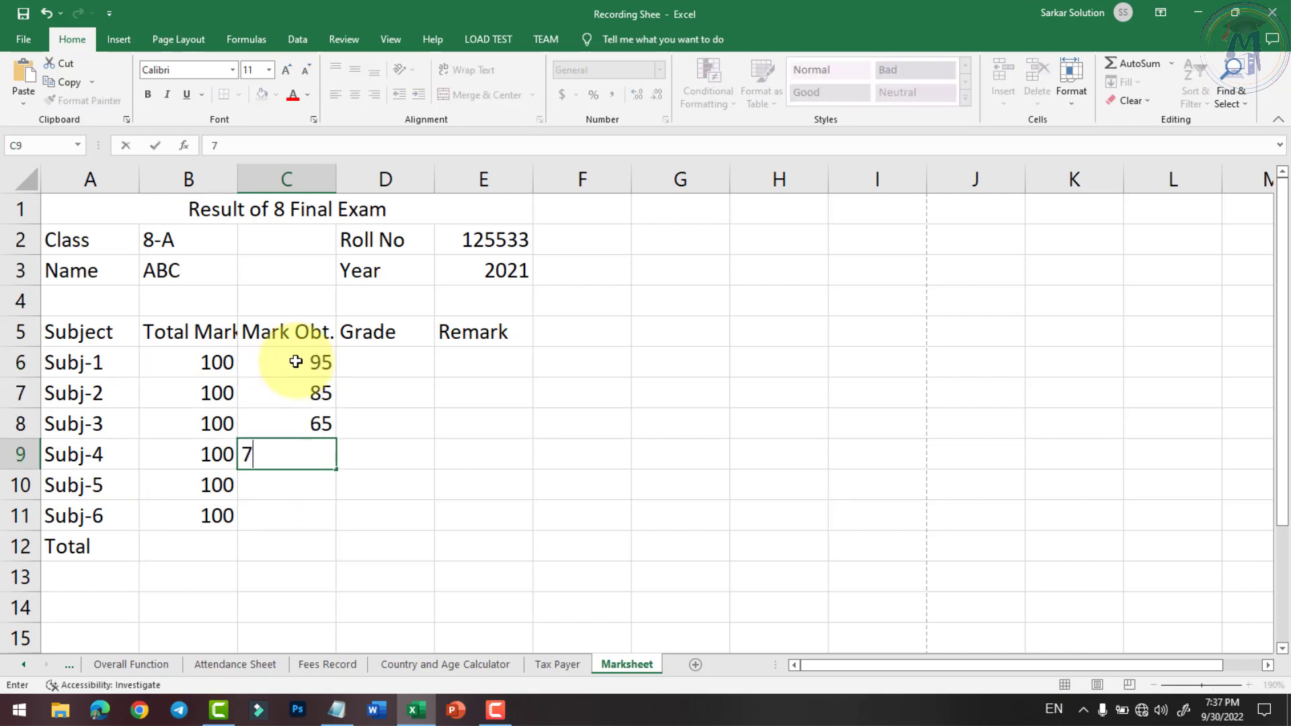
{"action": "key", "text": "Return"}
{"action": "type", "text": "65"}
{"action": "key", "text": "Return"}
{"action": "type", "text": "4"}
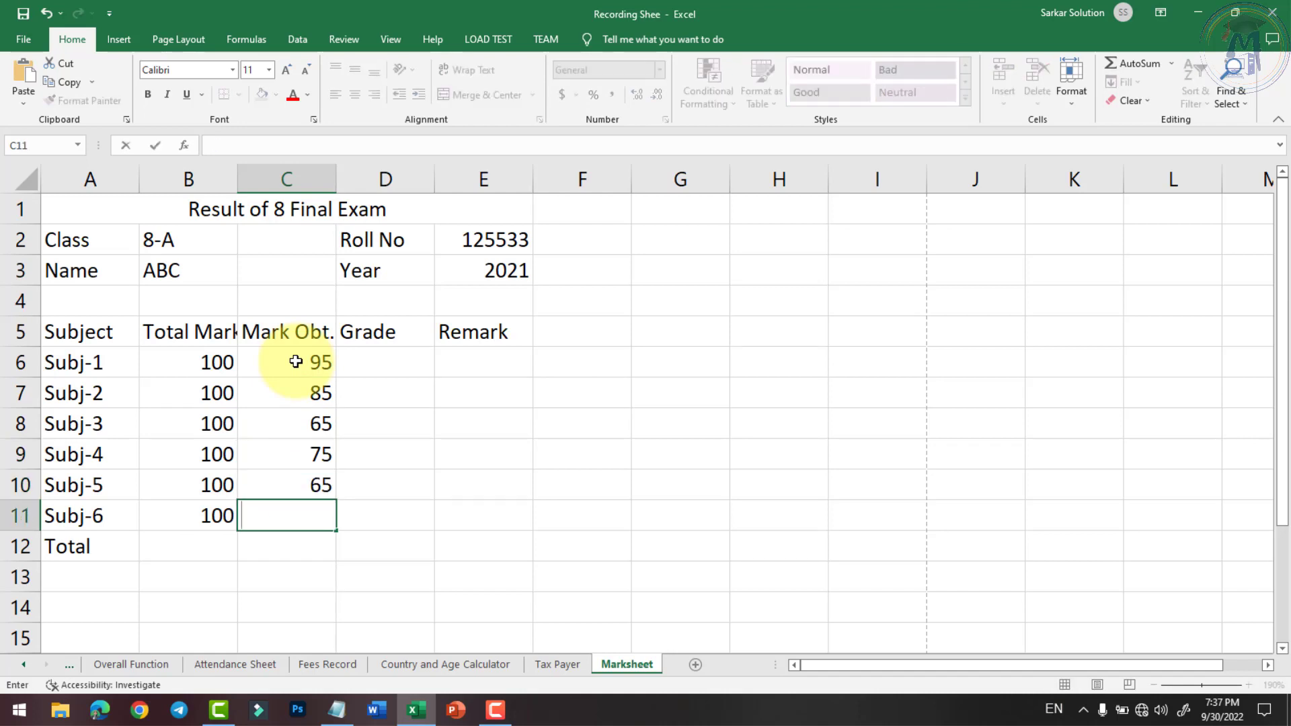
{"action": "type", "text": "4"}
{"action": "key", "text": "Return"}
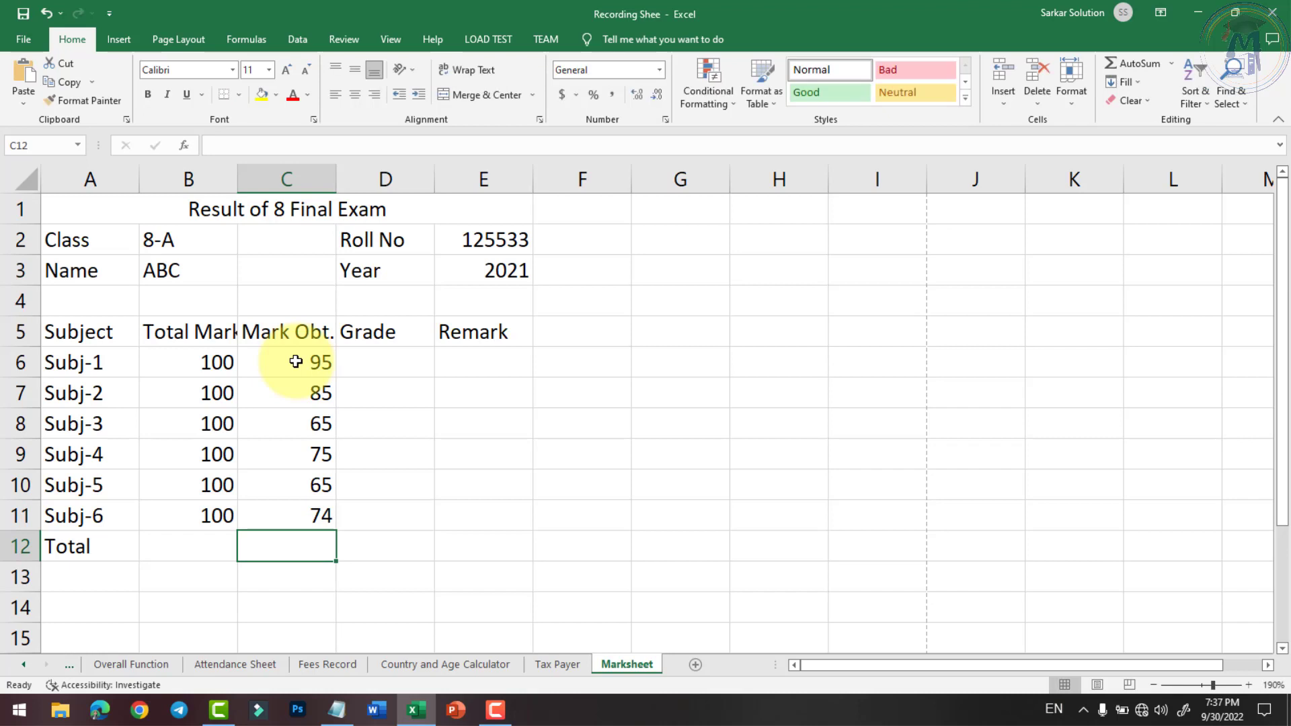
{"action": "key", "text": "Up"}
{"action": "key", "text": "Up"}
{"action": "key", "text": "Up"}
{"action": "key", "text": "Up"}
{"action": "key", "text": "Up"}
{"action": "key", "text": "Up"}
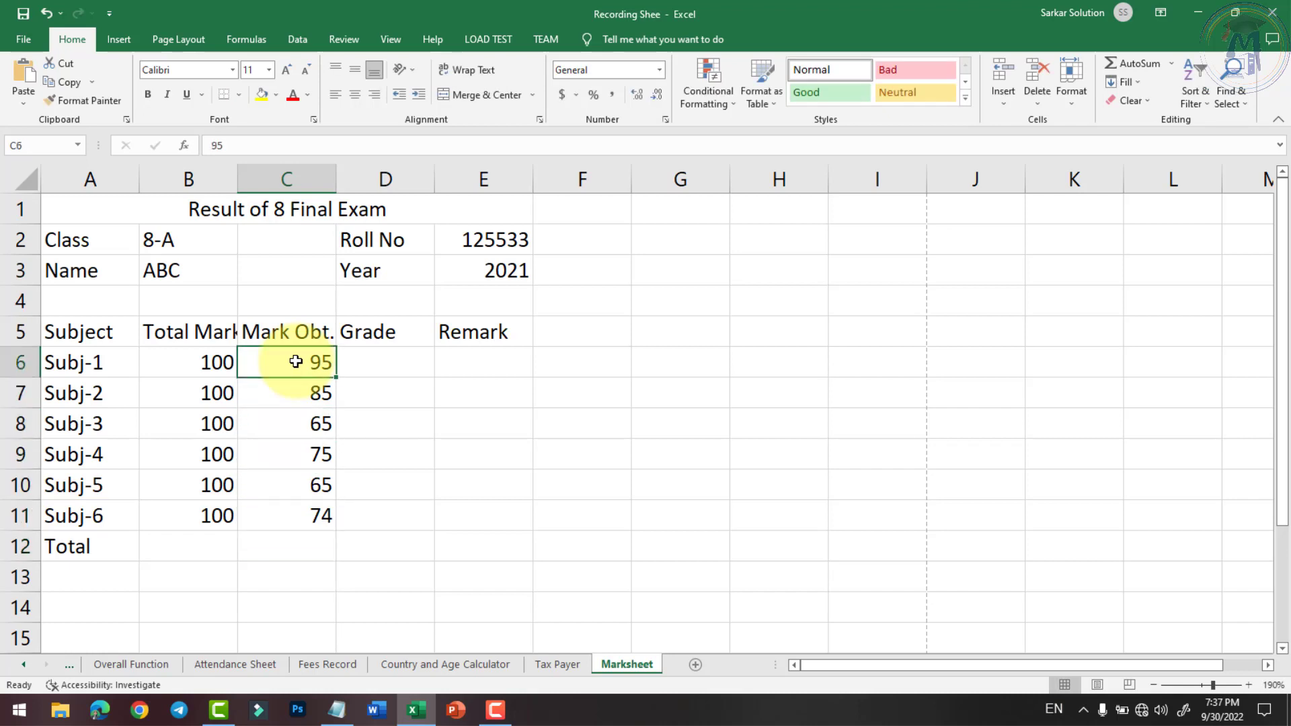
{"action": "left_click", "coordinate": [397, 417]}
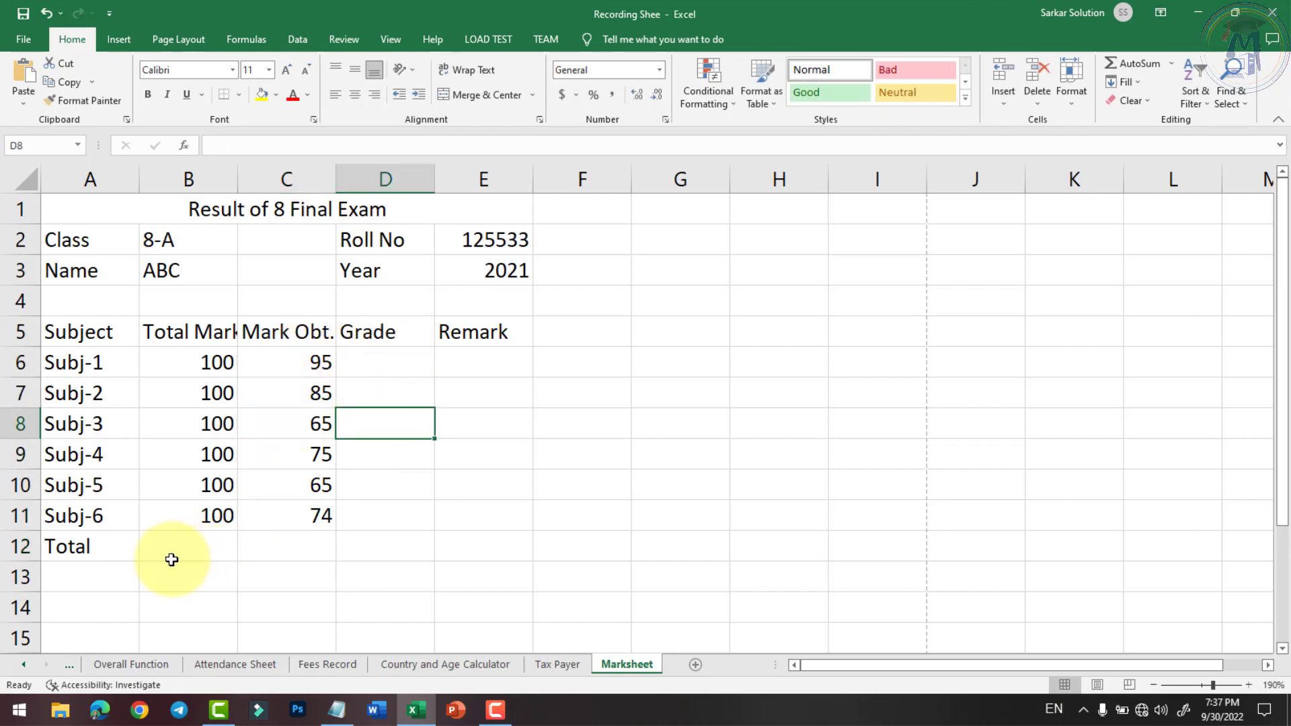
{"action": "left_click", "coordinate": [134, 550]}
{"action": "left_click", "coordinate": [205, 549]}
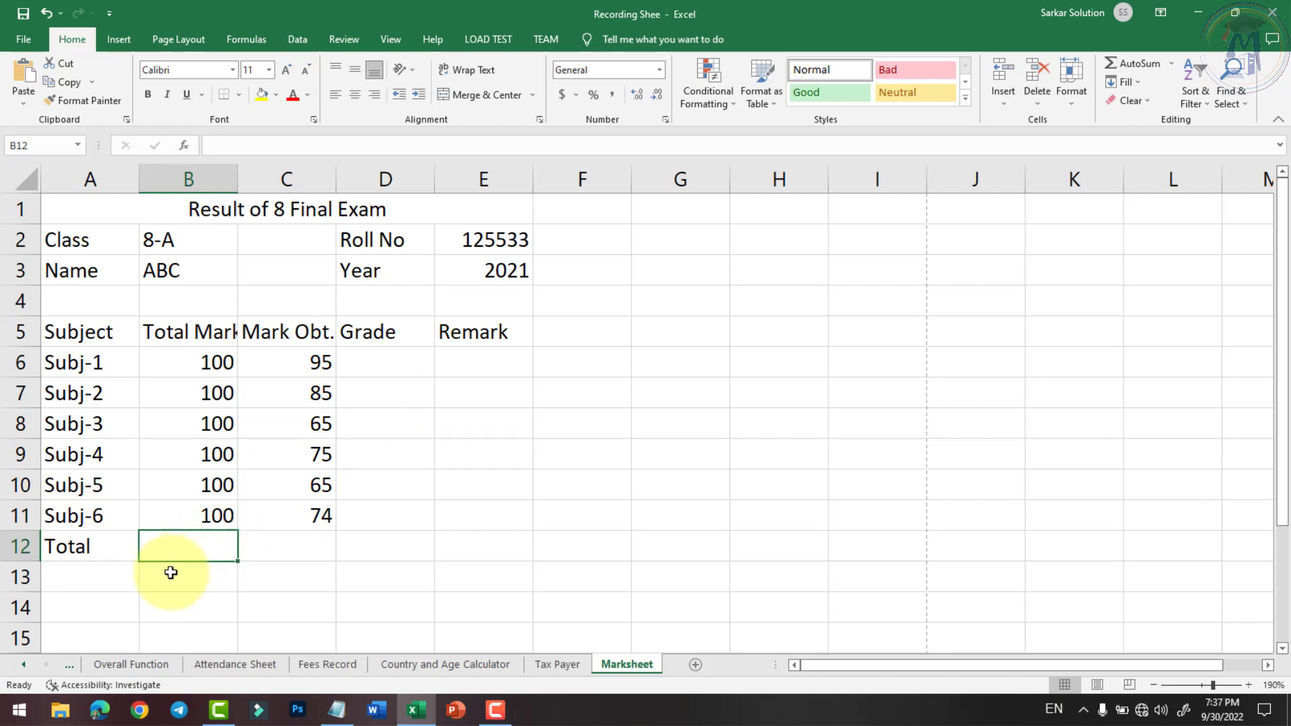
Step: Enter the labels Percentage in cell A14 and Overall Grade in A15
{"action": "left_click", "coordinate": [110, 581]}
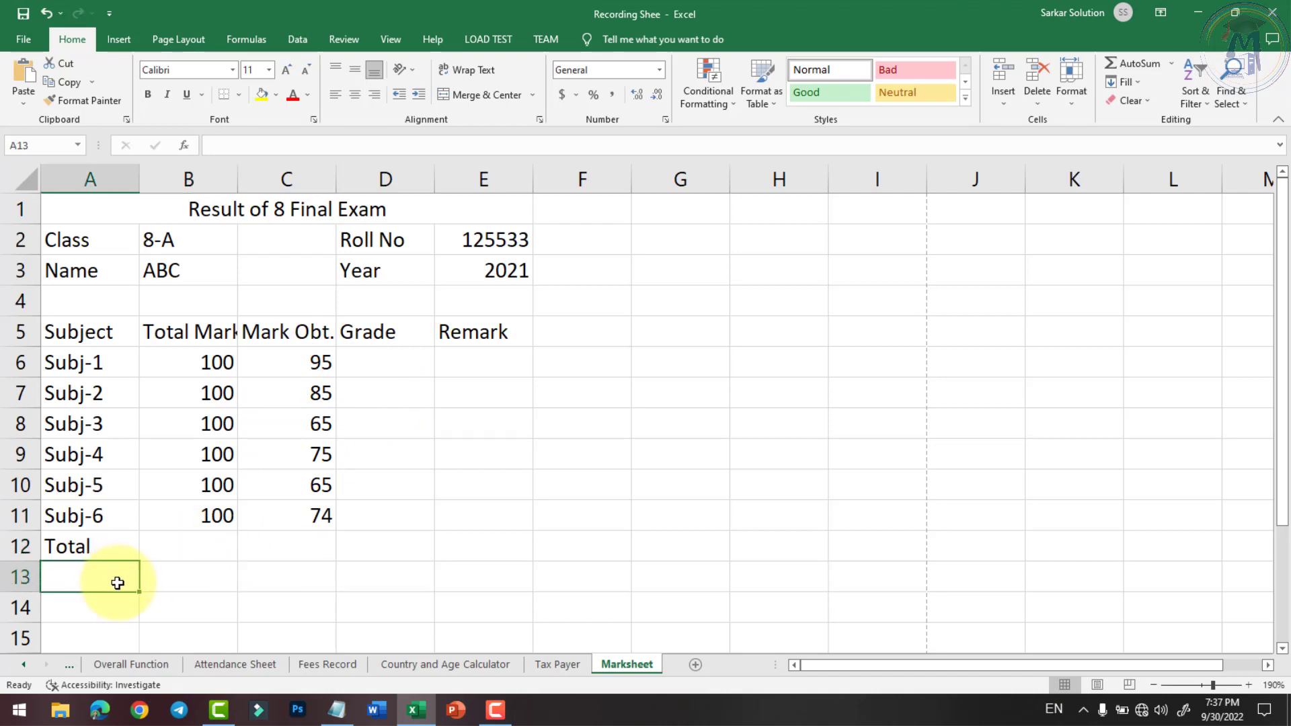
{"action": "key", "text": "Down"}
{"action": "type", "text": "Per"}
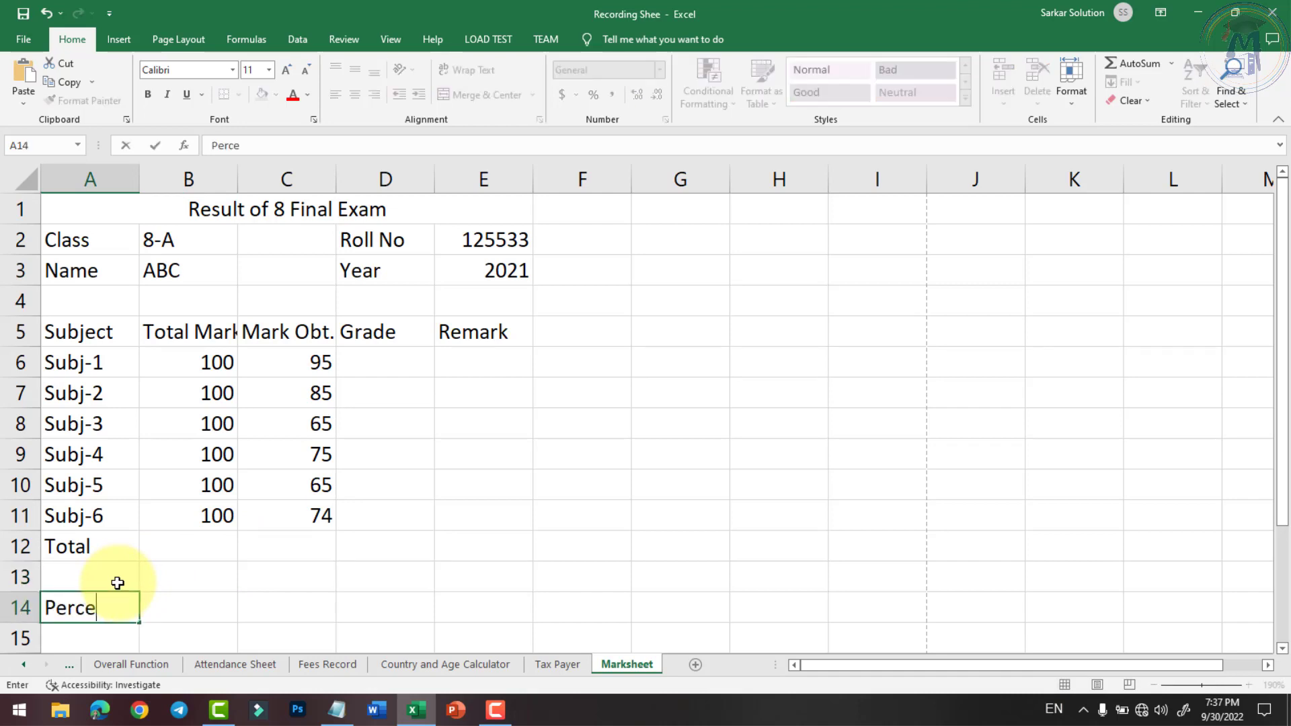
{"action": "key", "text": "Return"}
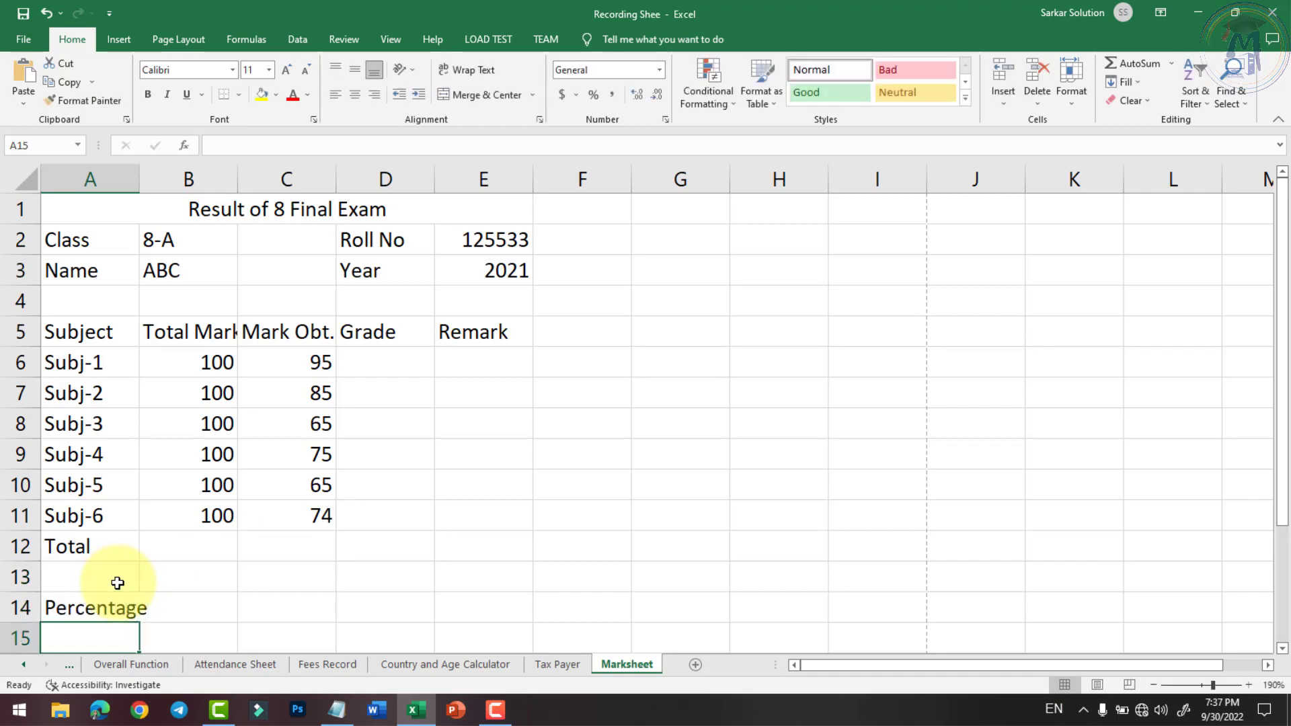
{"action": "type", "text": "Overa"}
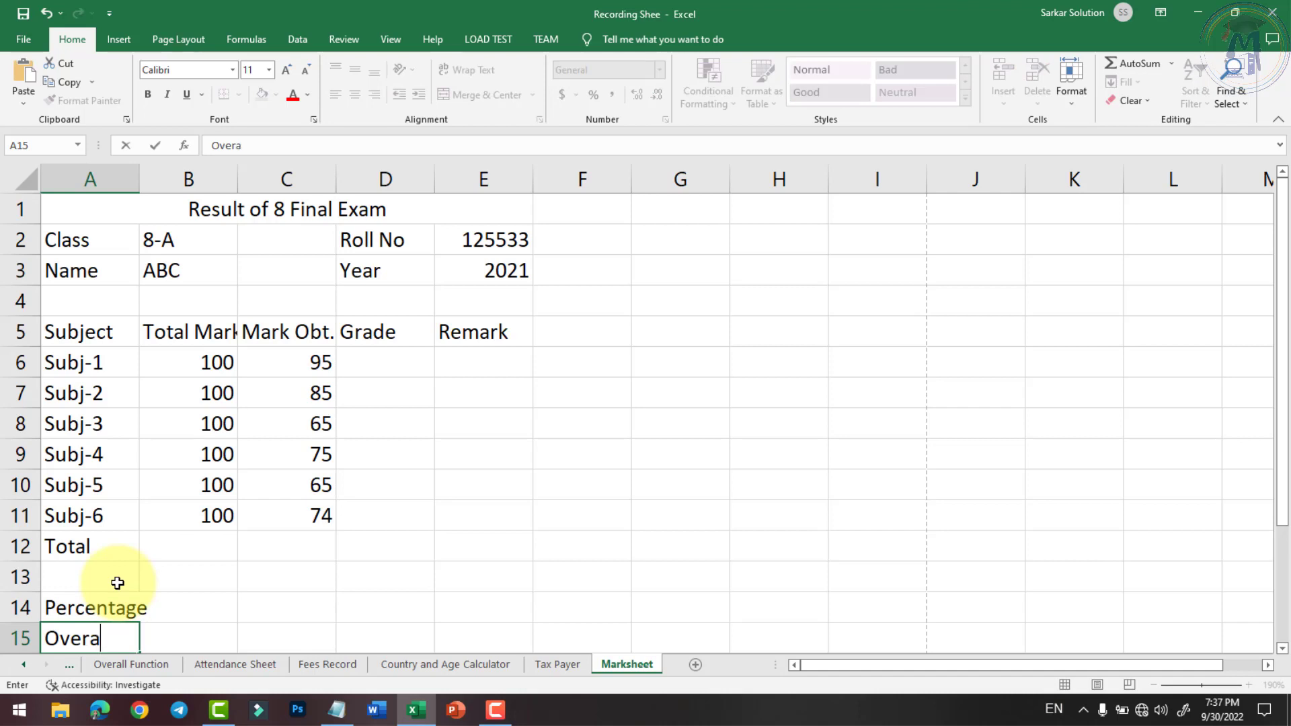
{"action": "type", "text": "ll Grade"}
{"action": "key", "text": "Return"}
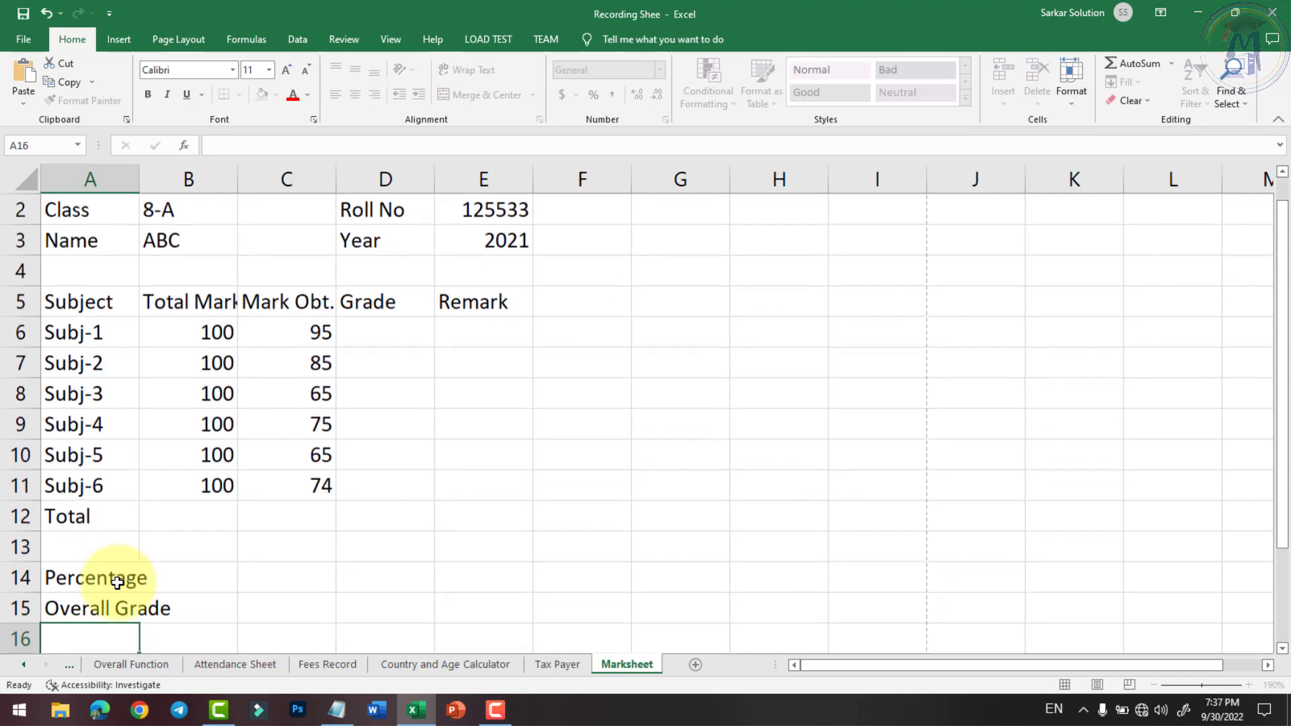
{"action": "left_click", "coordinate": [369, 309]}
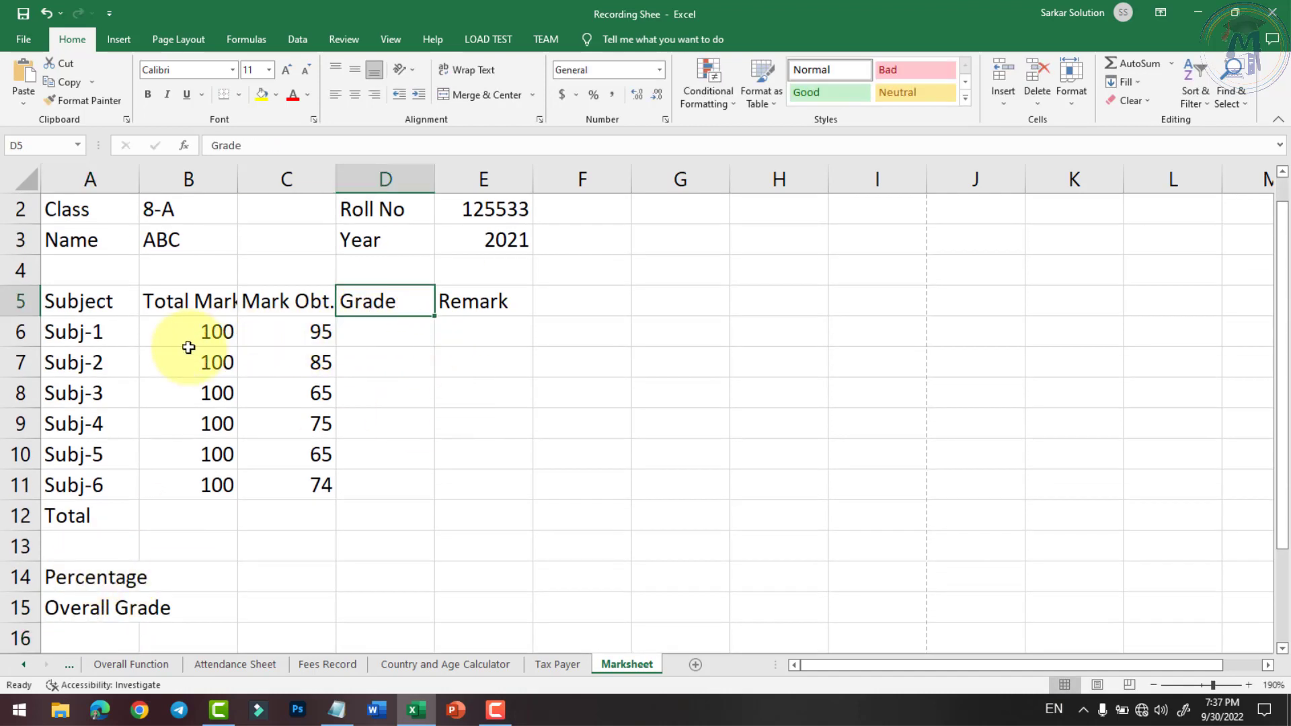
Step: Enter the label Result in cell A16 below Overall Grade
{"action": "left_click", "coordinate": [320, 338]}
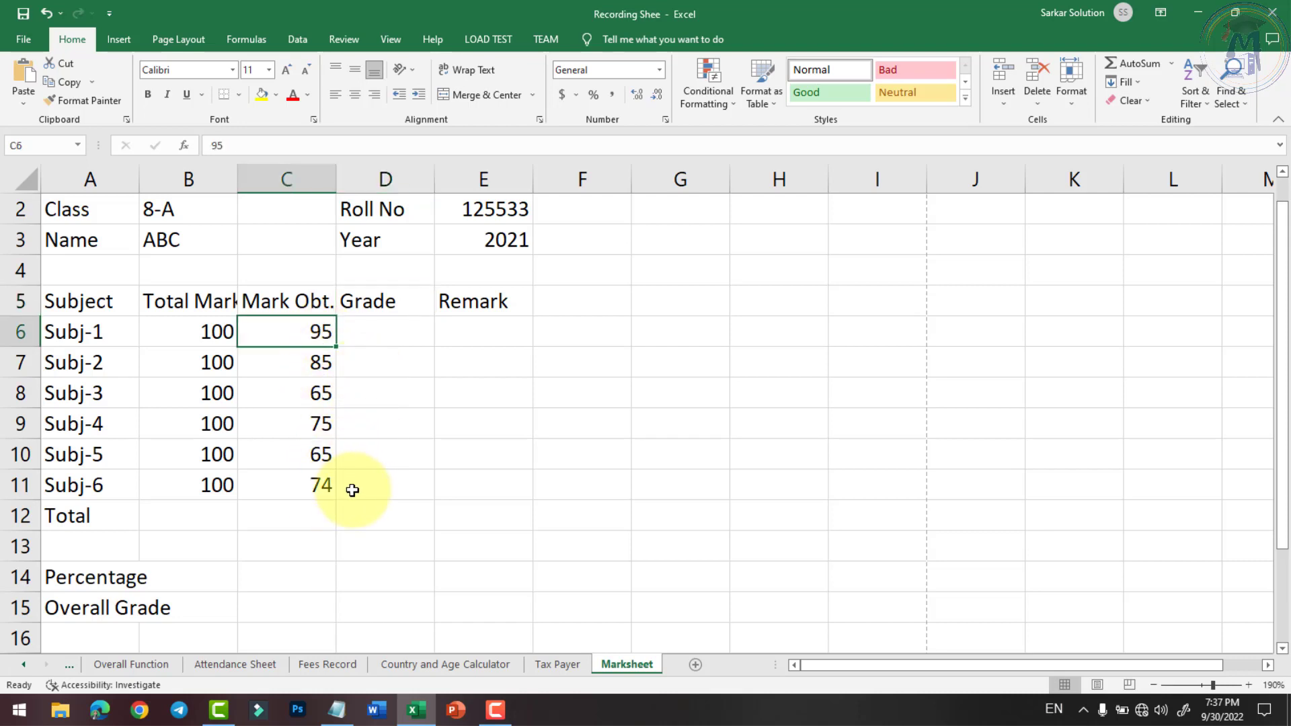
{"action": "left_click", "coordinate": [128, 609]}
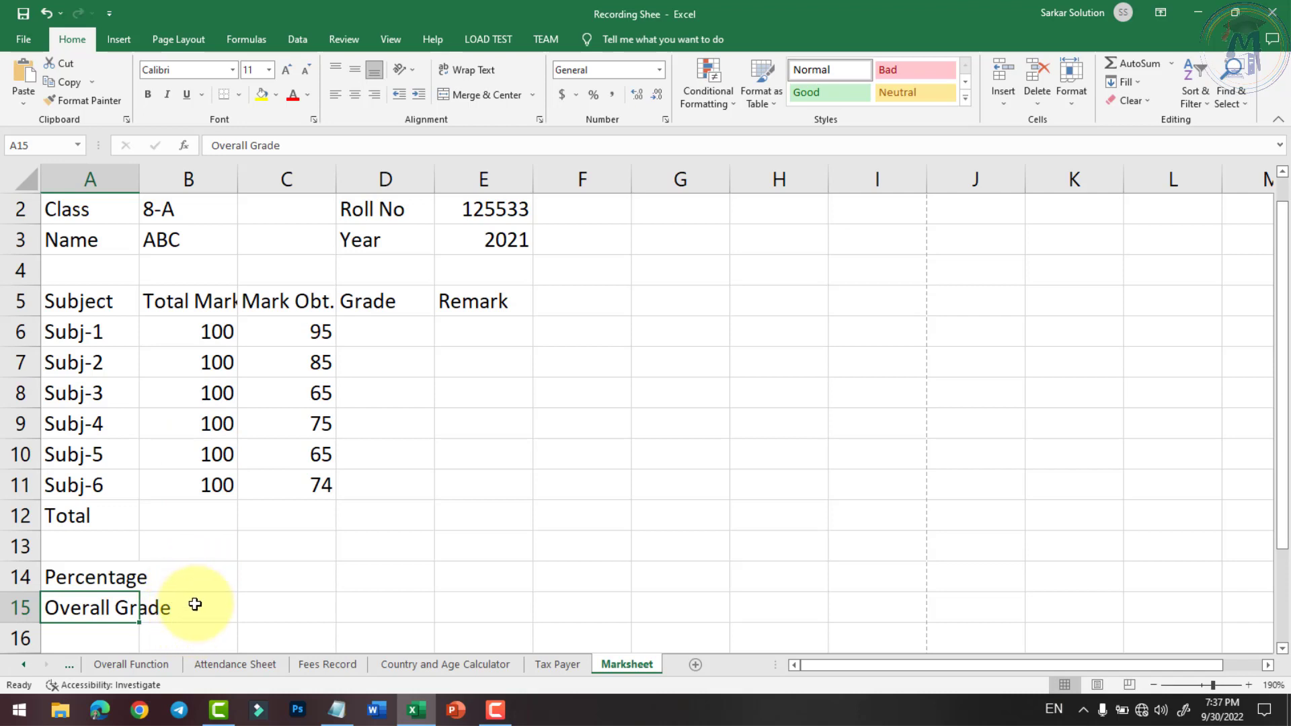
{"action": "left_click", "coordinate": [119, 638]}
{"action": "type", "text": "Result"}
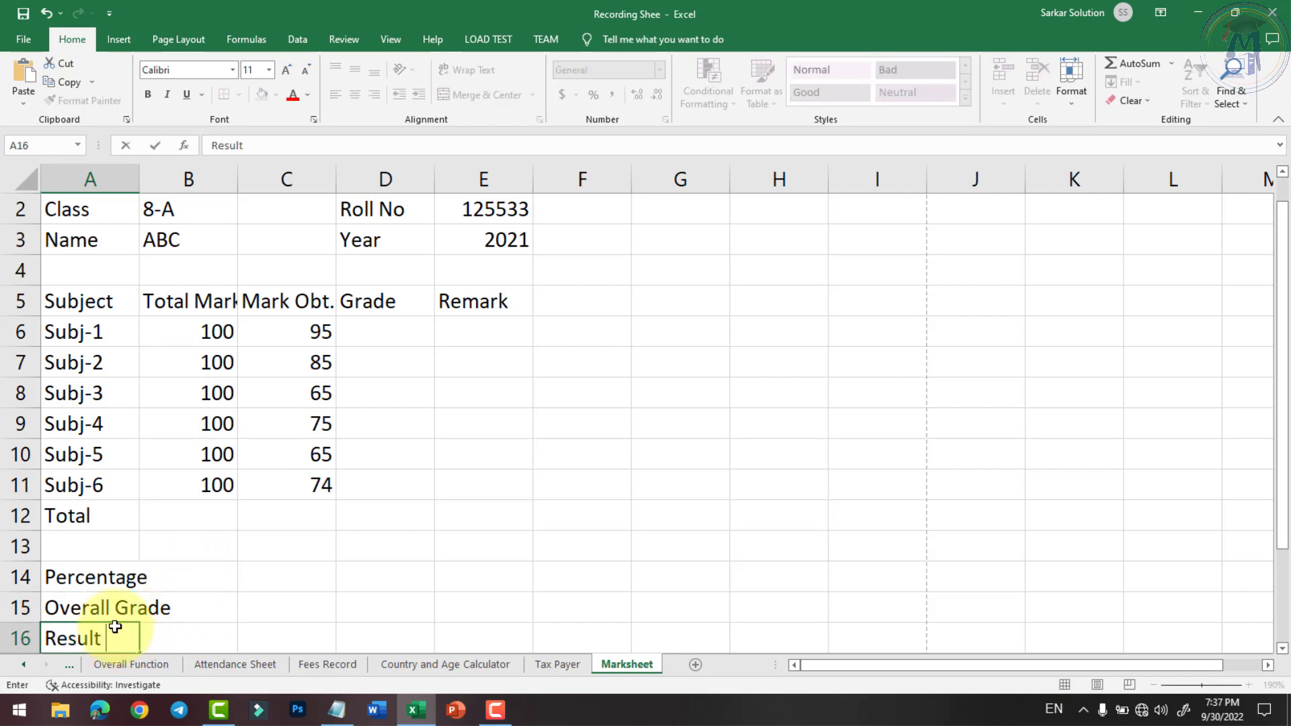
{"action": "key", "text": "Return"}
{"action": "type", "text": "Ra"}
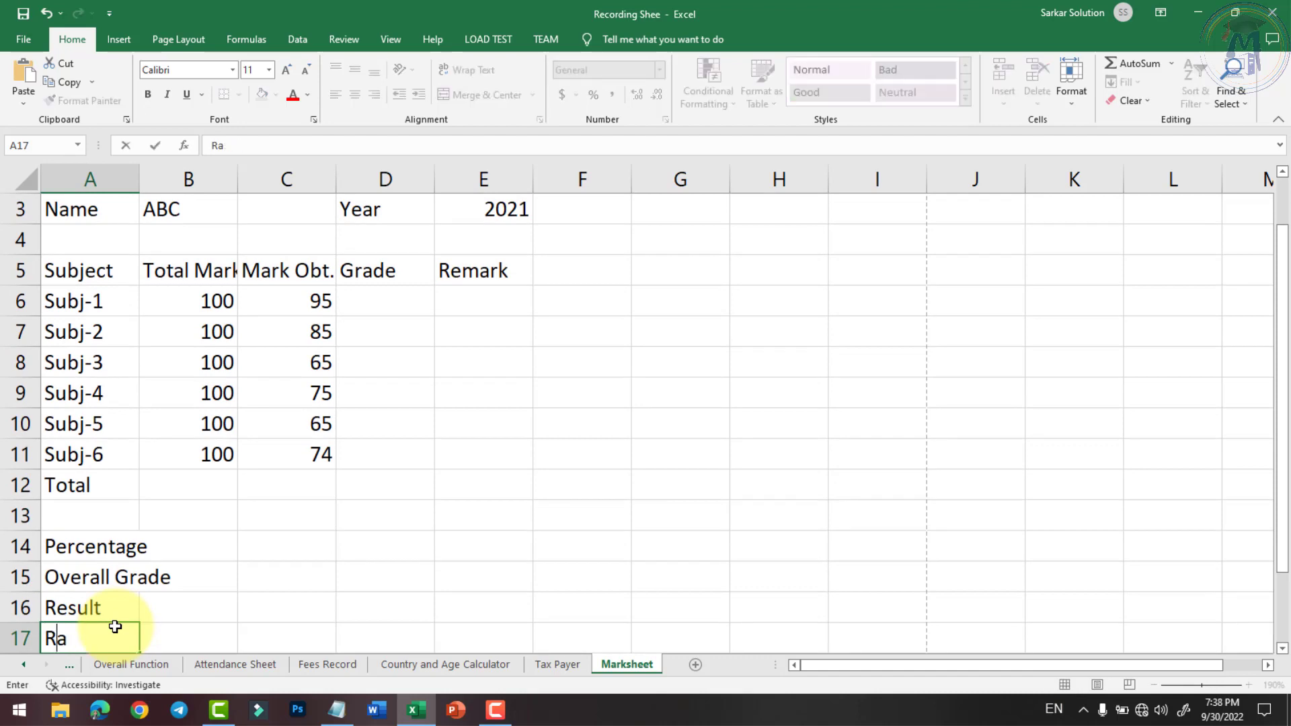
{"action": "left_click", "coordinate": [182, 617]}
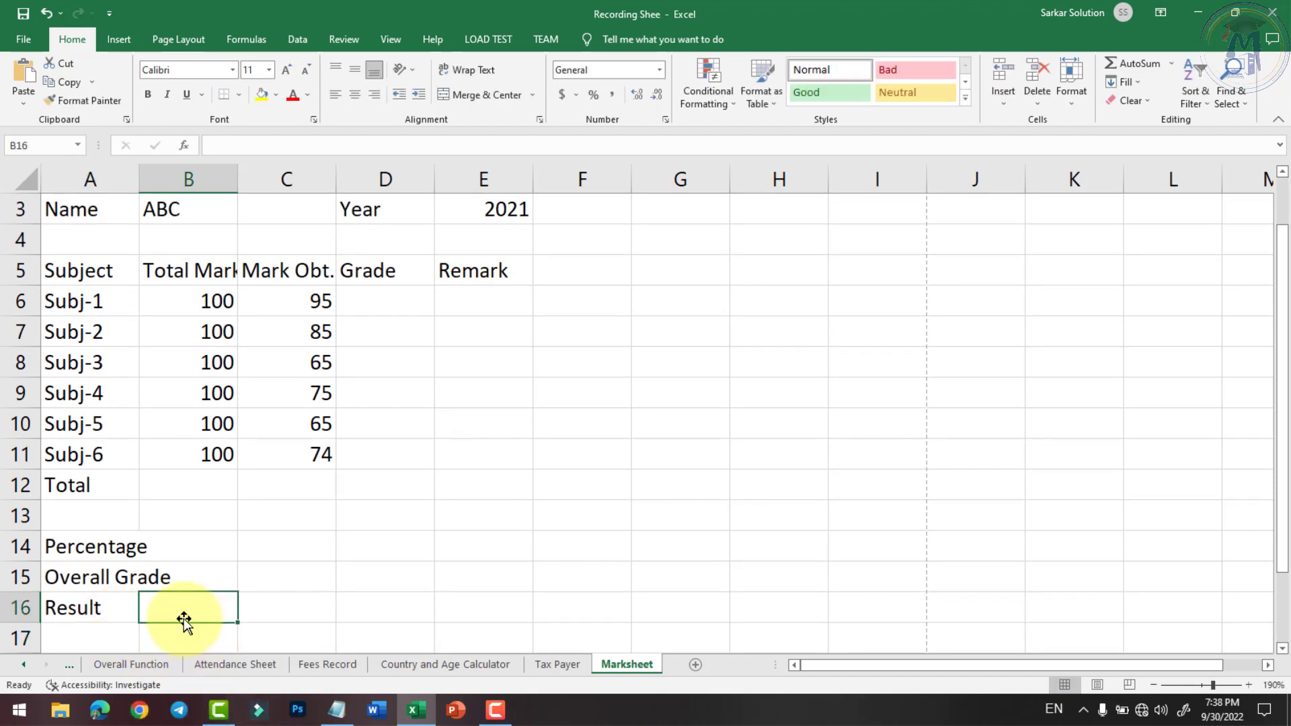
{"action": "left_click", "coordinate": [84, 616]}
{"action": "left_click", "coordinate": [90, 635]}
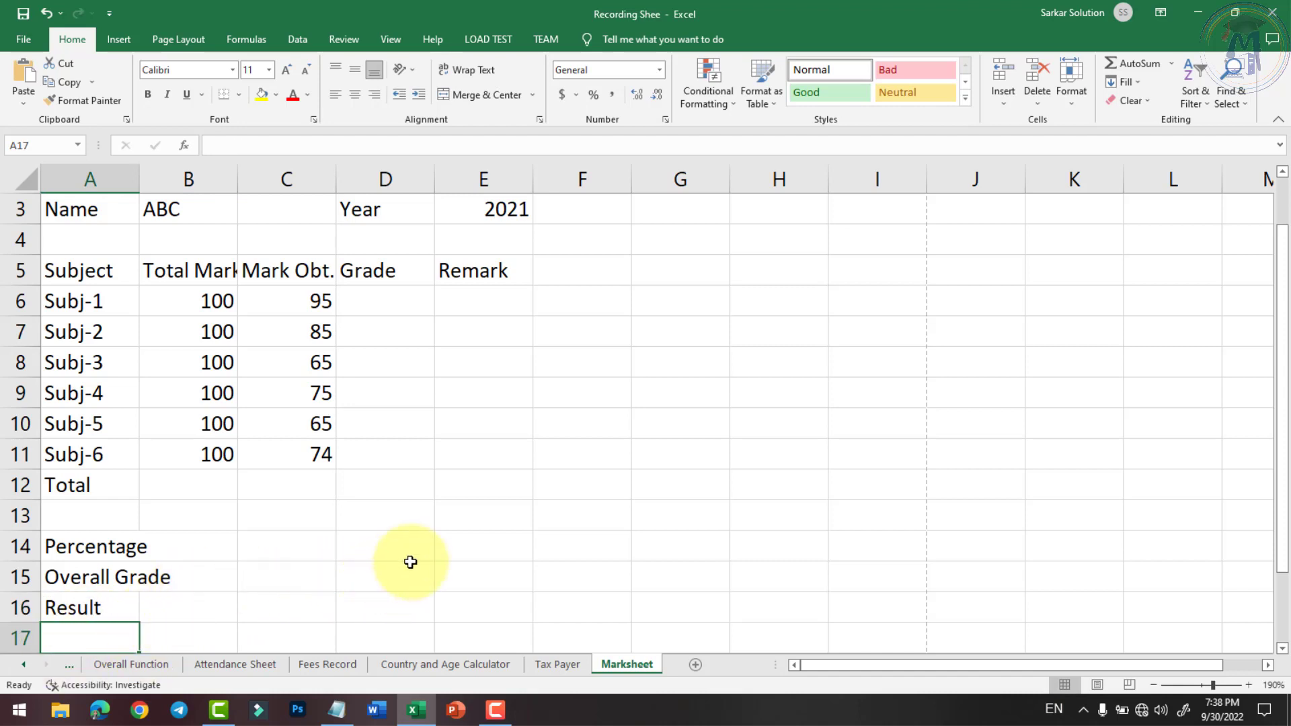
Step: Enter the label Attendance in cell E14 with 165 in E15 and 245 in E16
{"action": "left_click", "coordinate": [456, 549]}
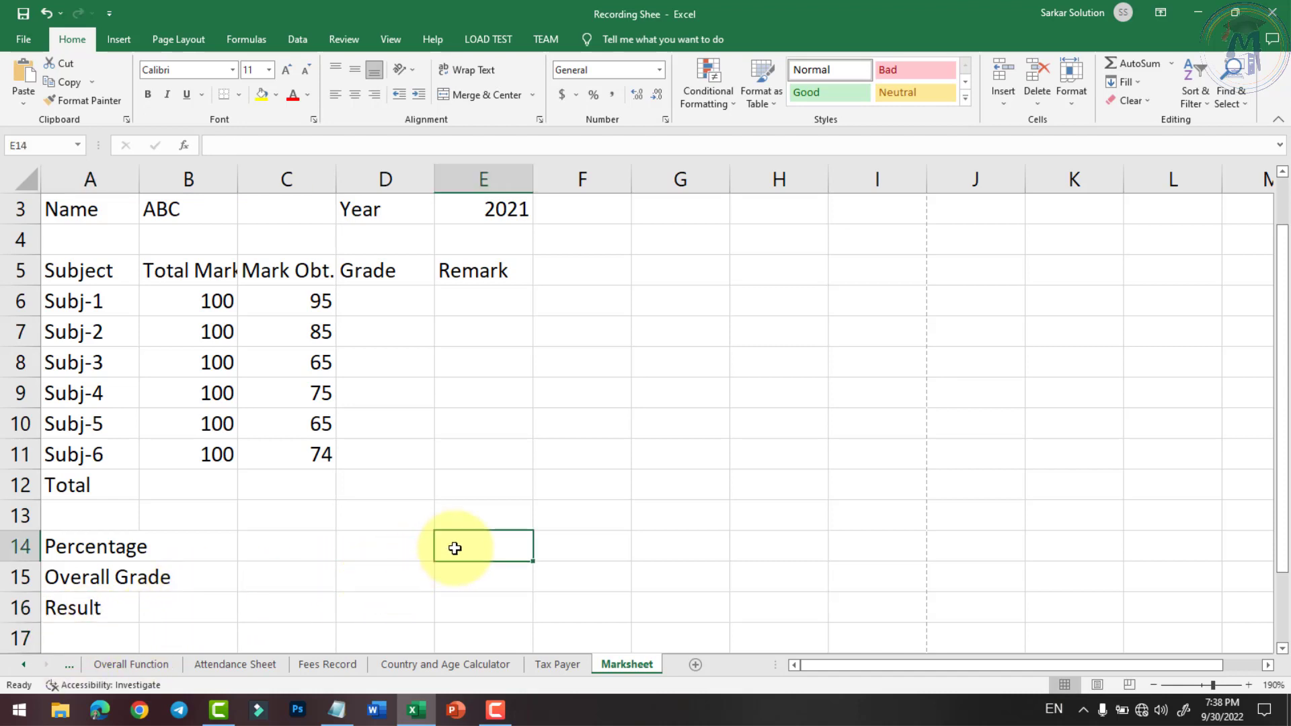
{"action": "type", "text": "A"}
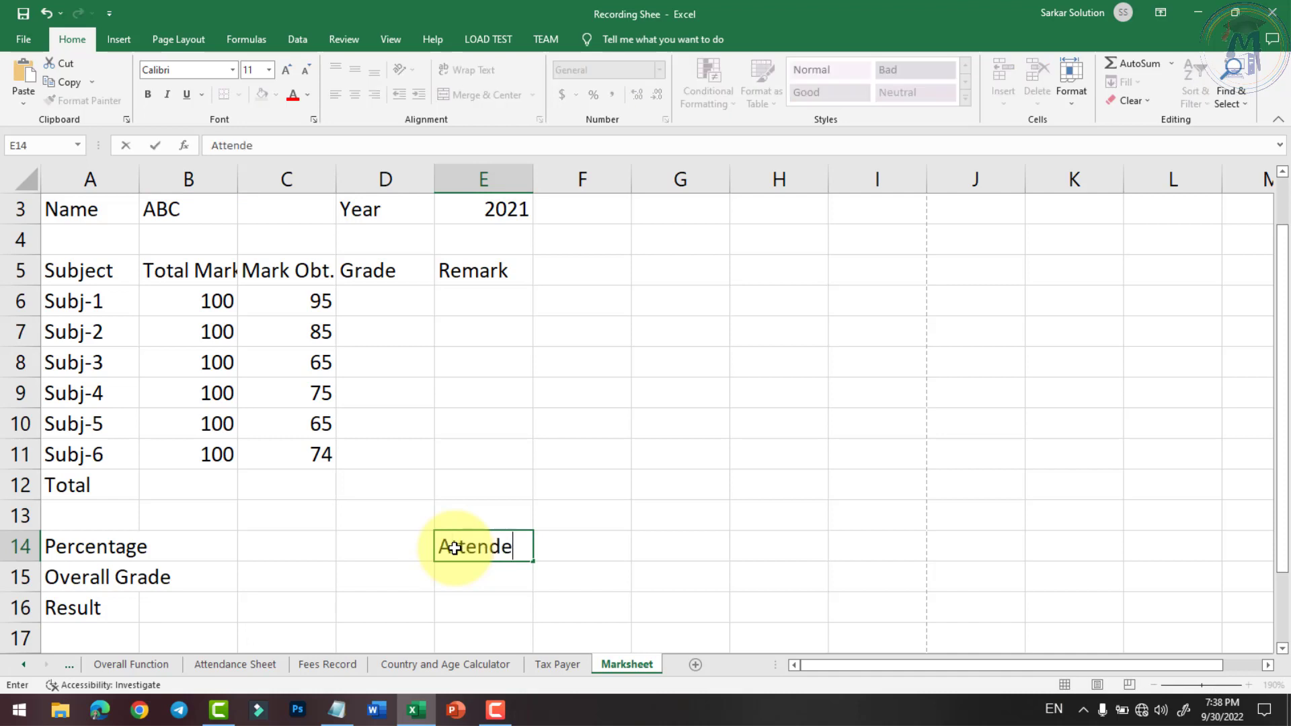
{"action": "type", "text": "ttendance"}
{"action": "key", "text": "Return"}
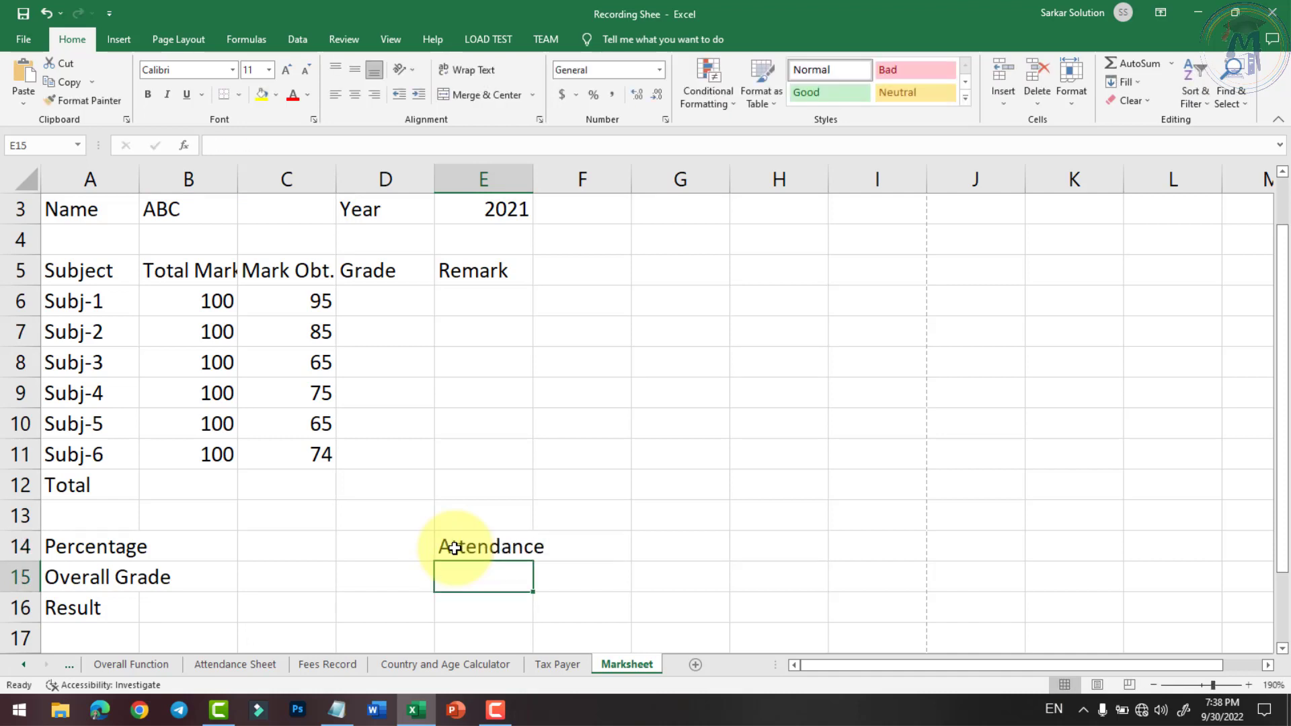
{"action": "type", "text": "165"}
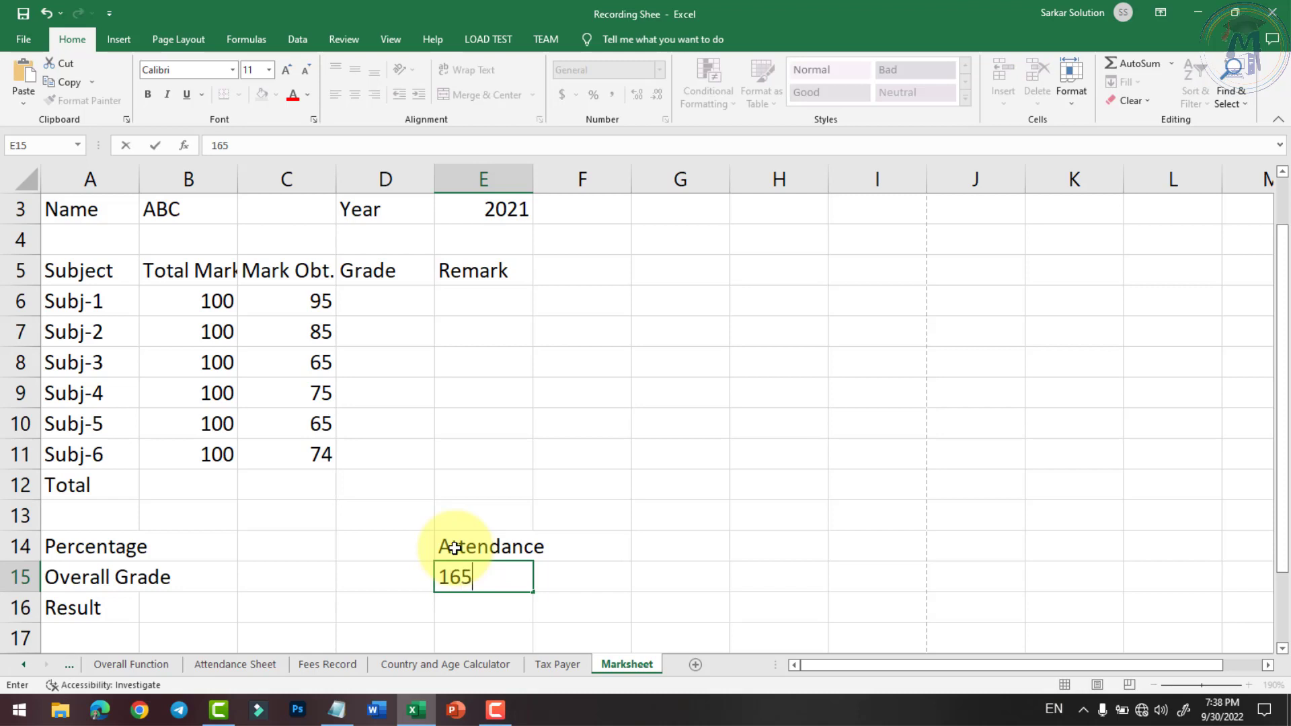
{"action": "key", "text": "Return"}
{"action": "type", "text": "245"}
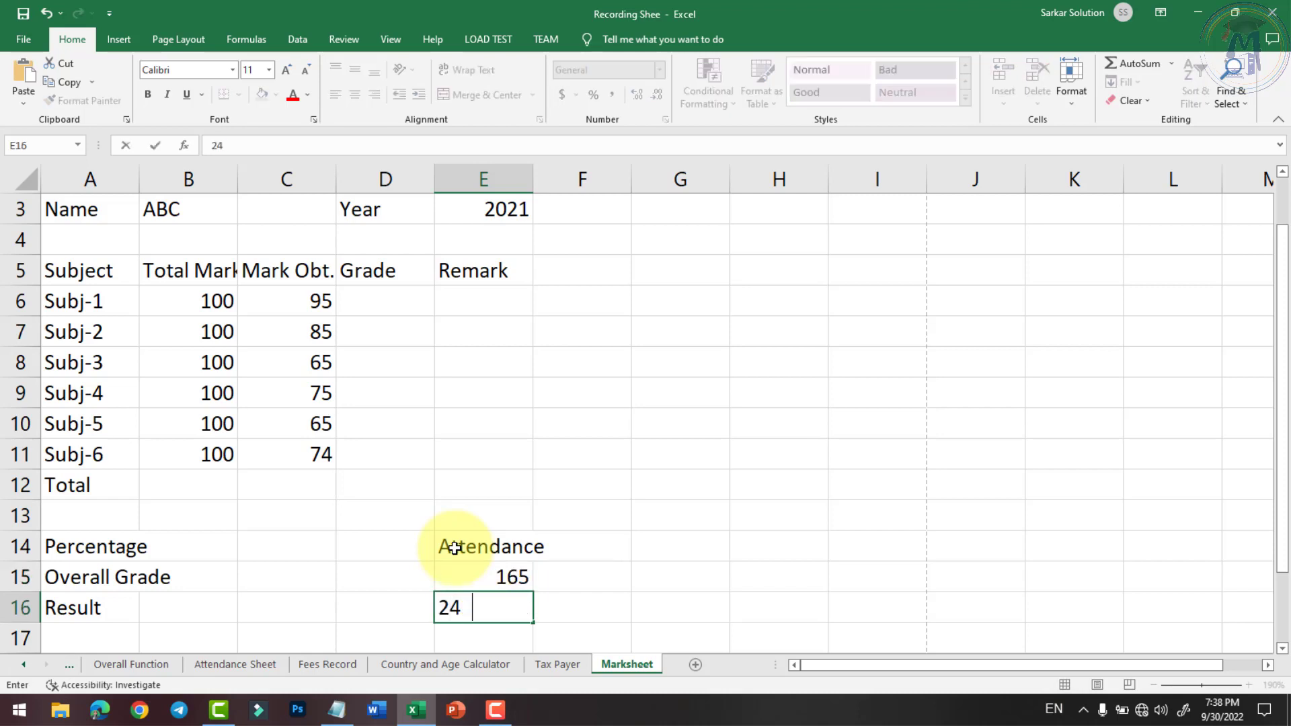
{"action": "key", "text": "Return"}
{"action": "left_click", "coordinate": [512, 577]}
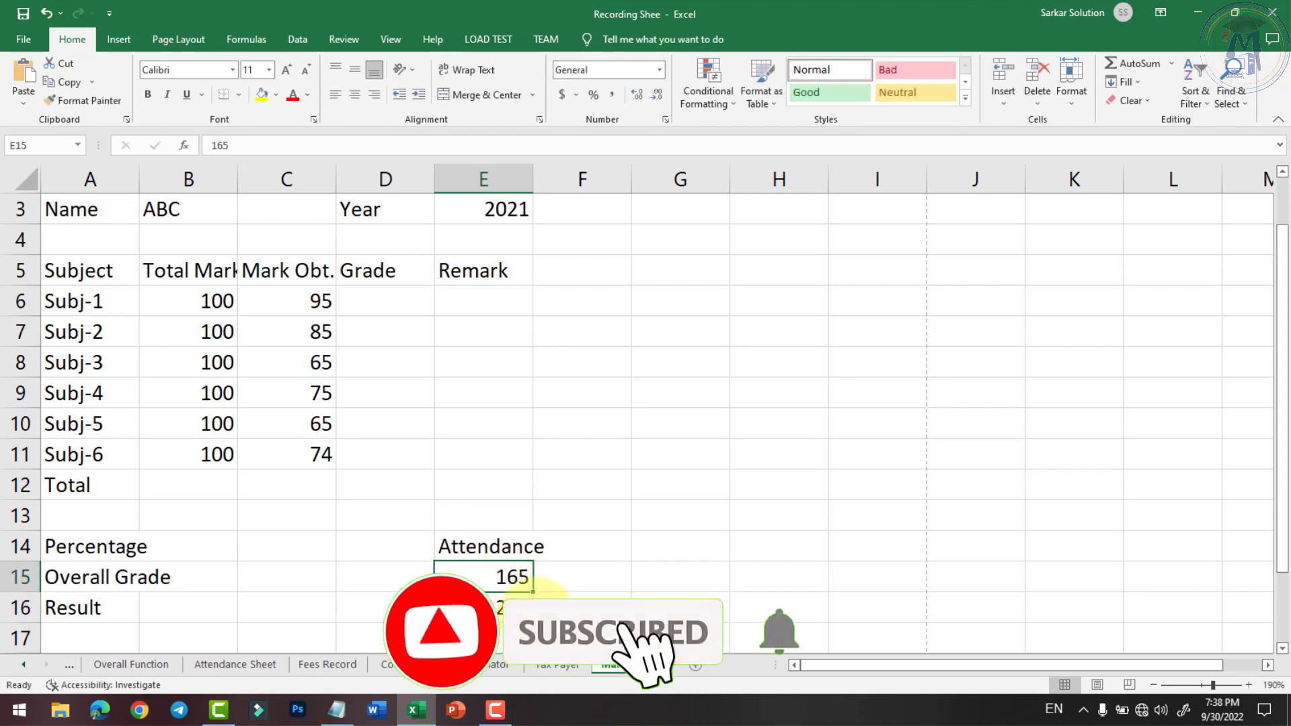
Step: Enter the label Next Class in cell B17 below the Result row
{"action": "scroll", "coordinate": [464, 561], "scroll_direction": "down", "scroll_amount": 1}
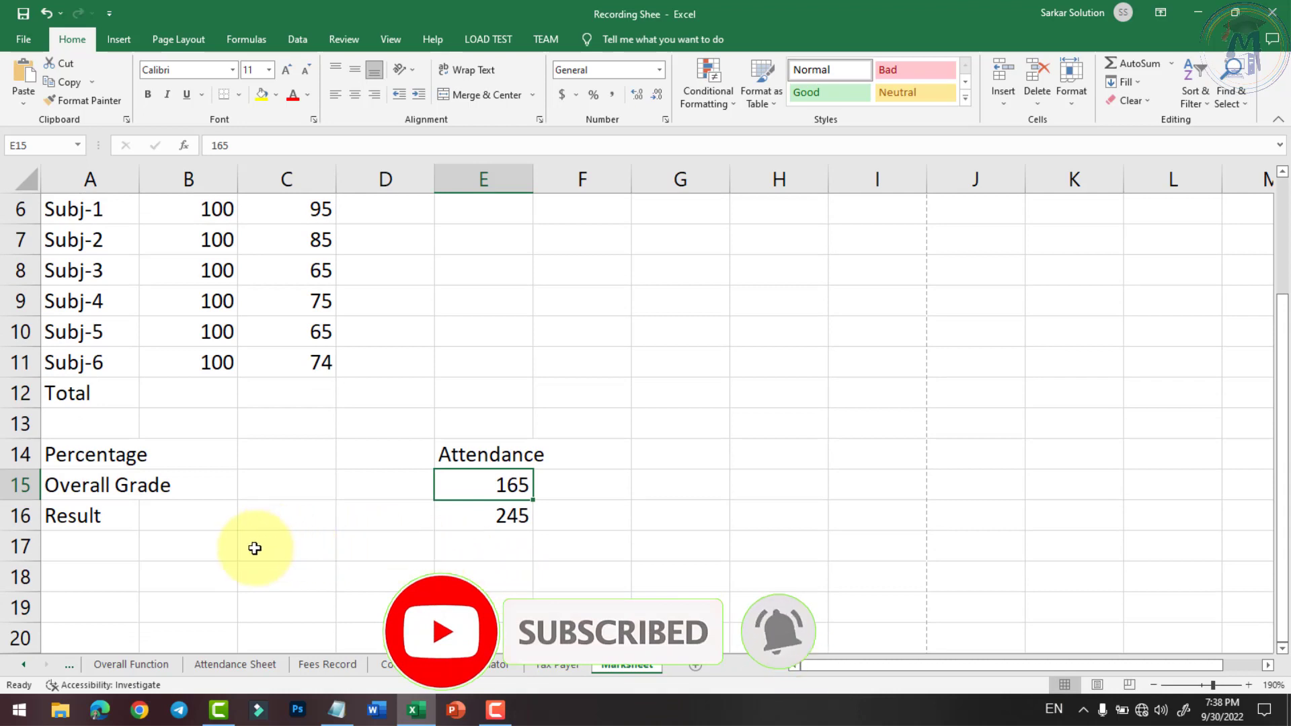
{"action": "left_click", "coordinate": [222, 548]}
{"action": "type", "text": "Nex"}
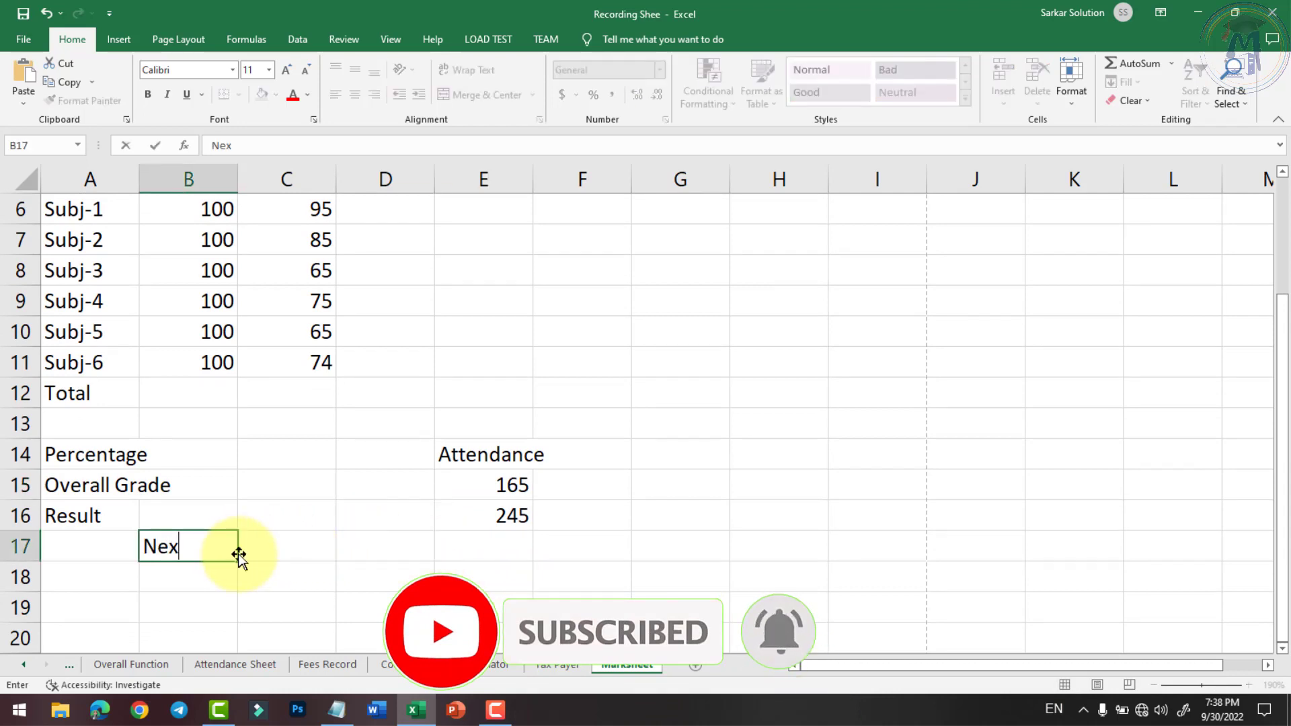
{"action": "type", "text": "t Class"}
{"action": "key", "text": "Tab"}
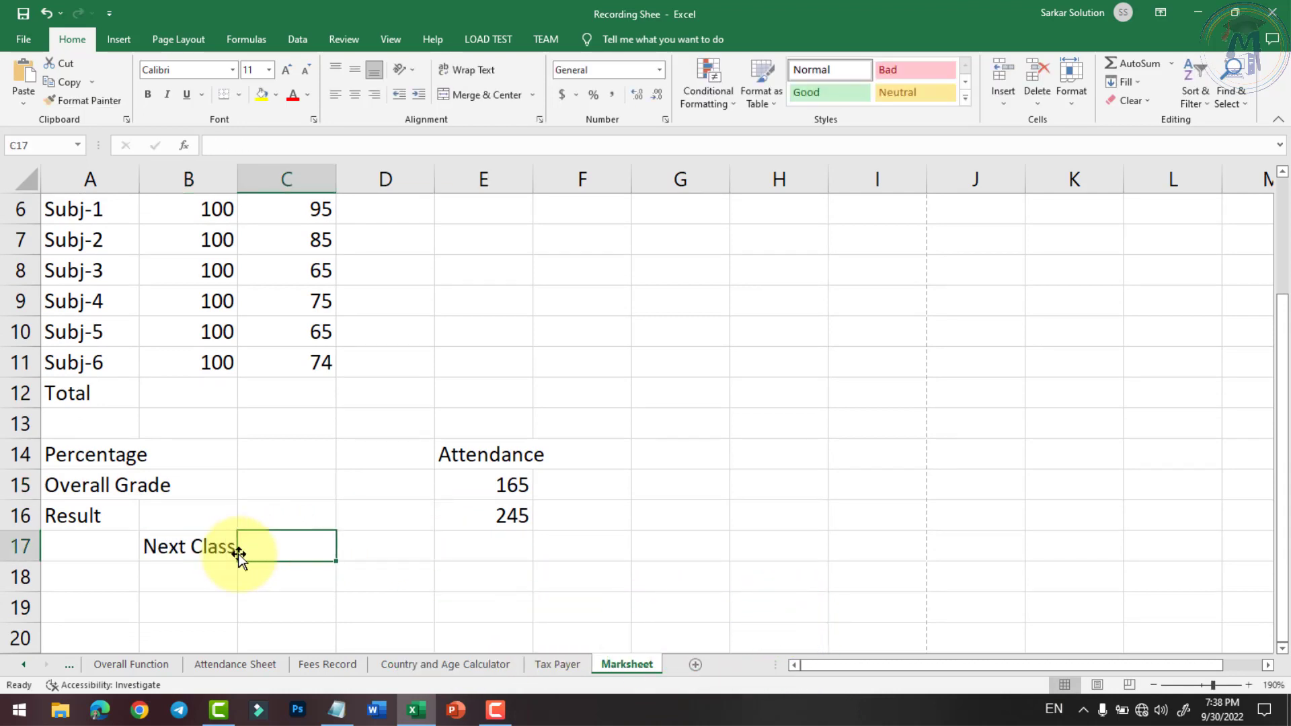
{"action": "scroll", "coordinate": [288, 475], "scroll_direction": "up", "scroll_amount": 2}
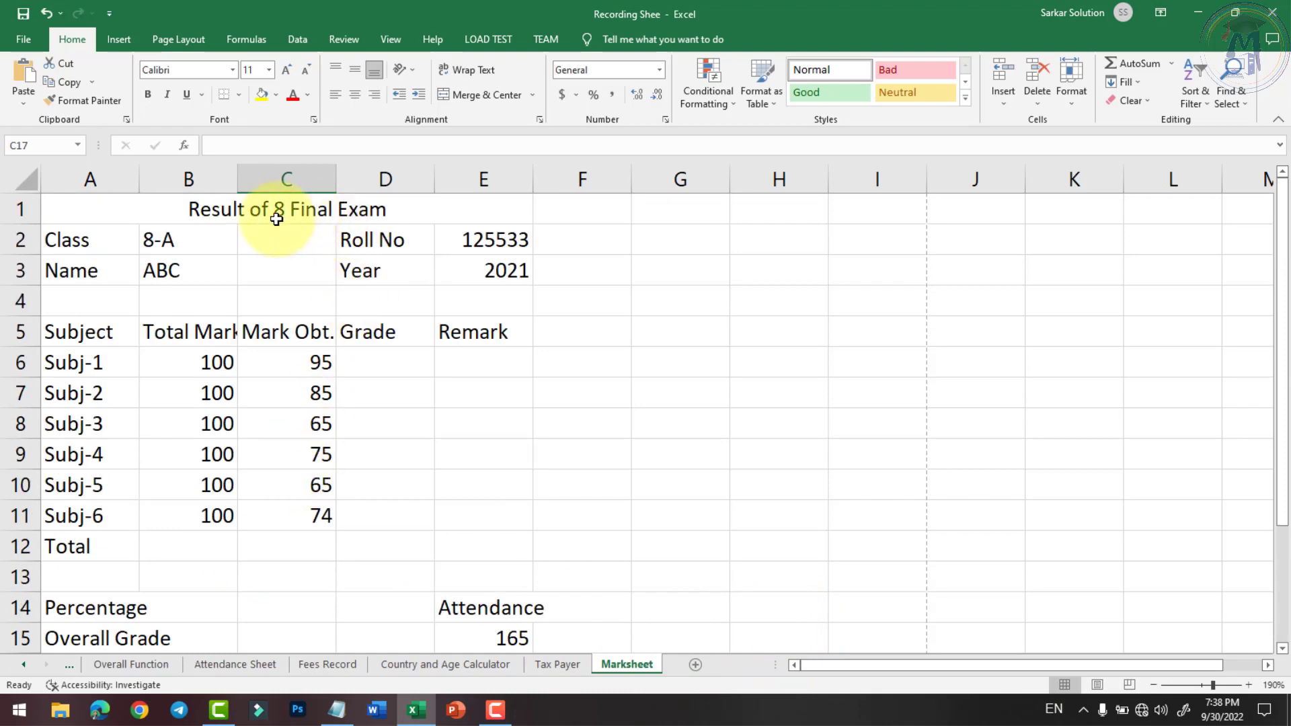
{"action": "scroll", "coordinate": [294, 574], "scroll_direction": "down", "scroll_amount": 2}
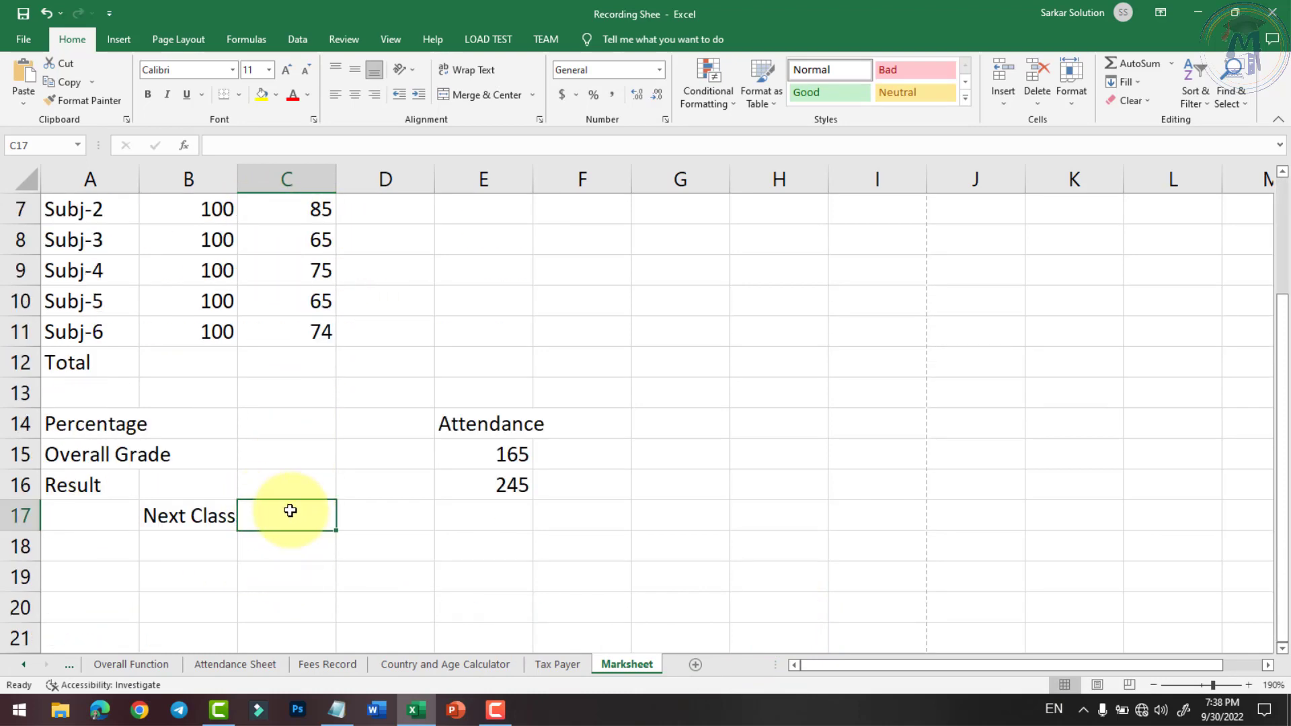
{"action": "scroll", "coordinate": [282, 509], "scroll_direction": "up", "scroll_amount": 2}
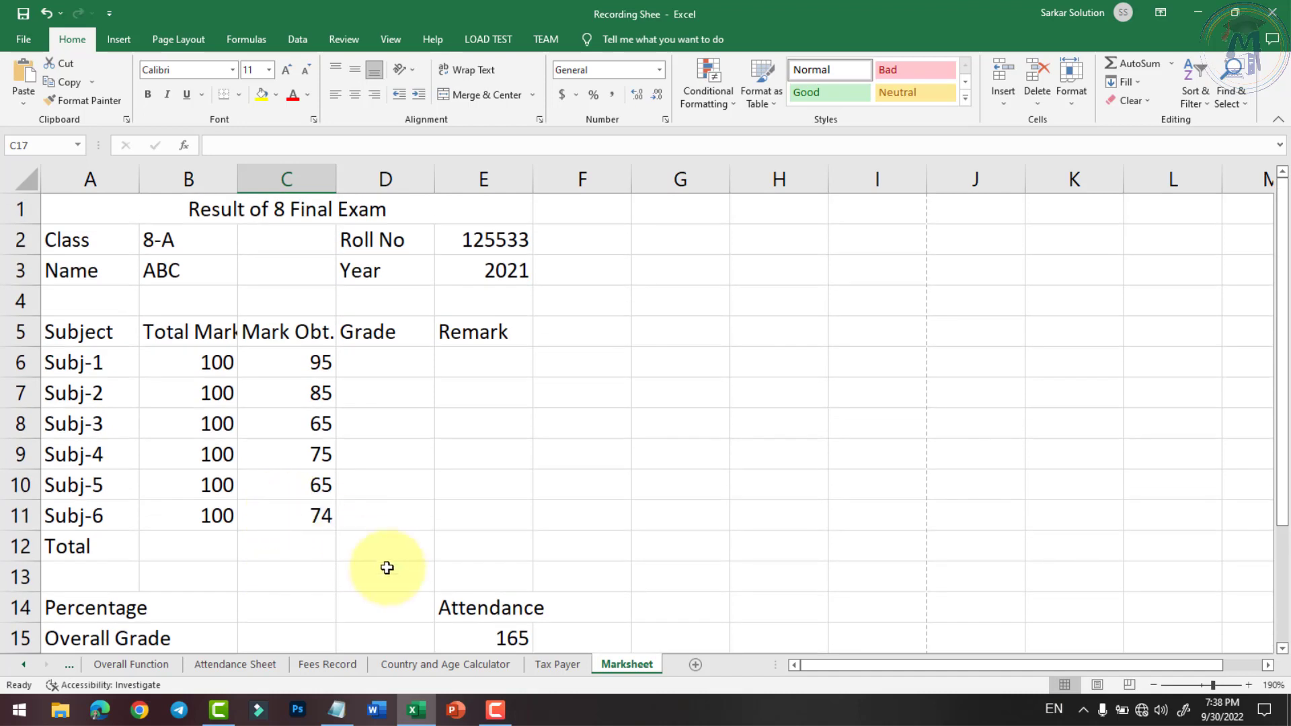
{"action": "left_click", "coordinate": [362, 419]}
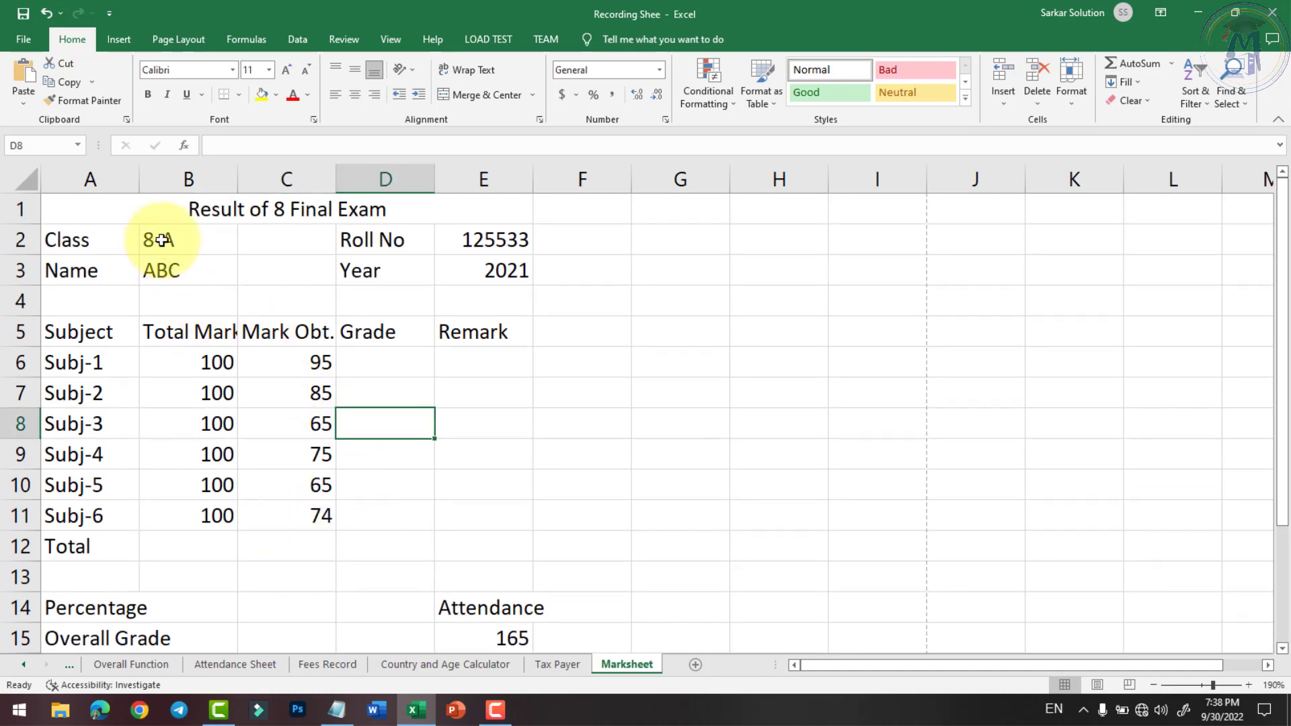
Step: Increase the font size of columns A to E to 18
{"action": "left_click_drag", "start_coordinate": [104, 179], "coordinate": [471, 266]}
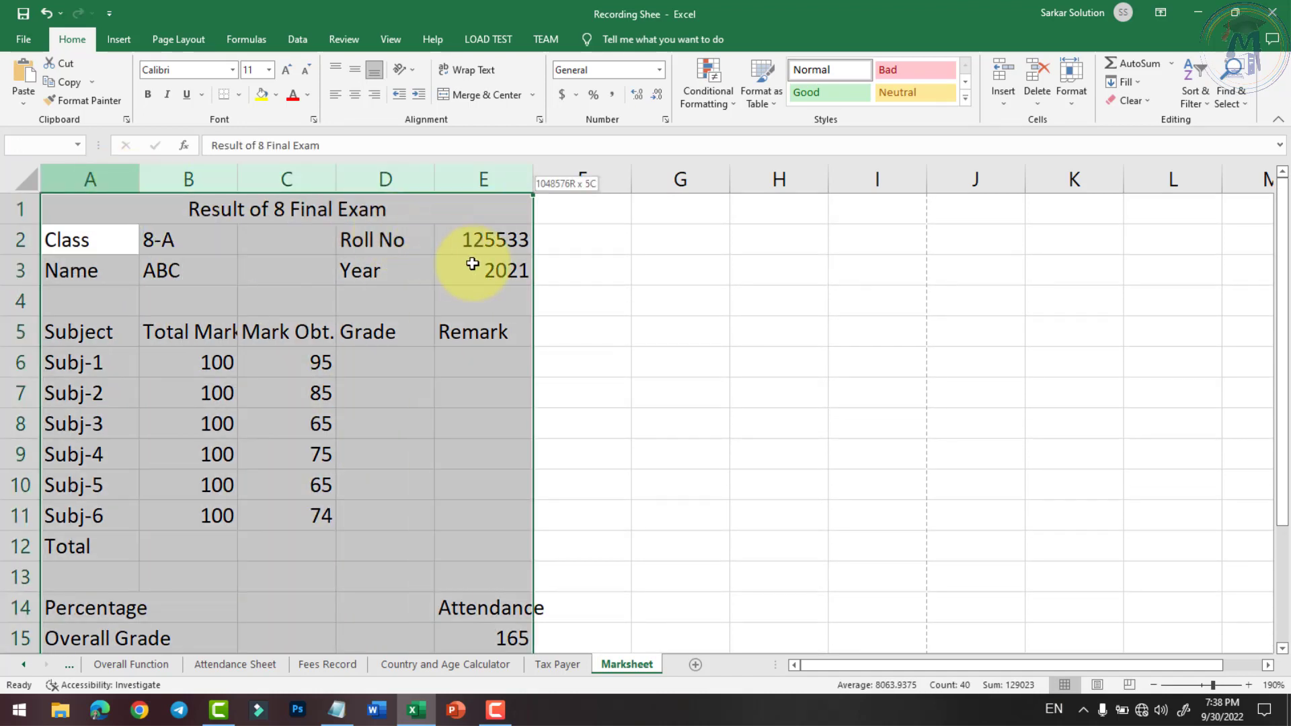
{"action": "left_click", "coordinate": [289, 70]}
{"action": "left_click", "coordinate": [288, 70]}
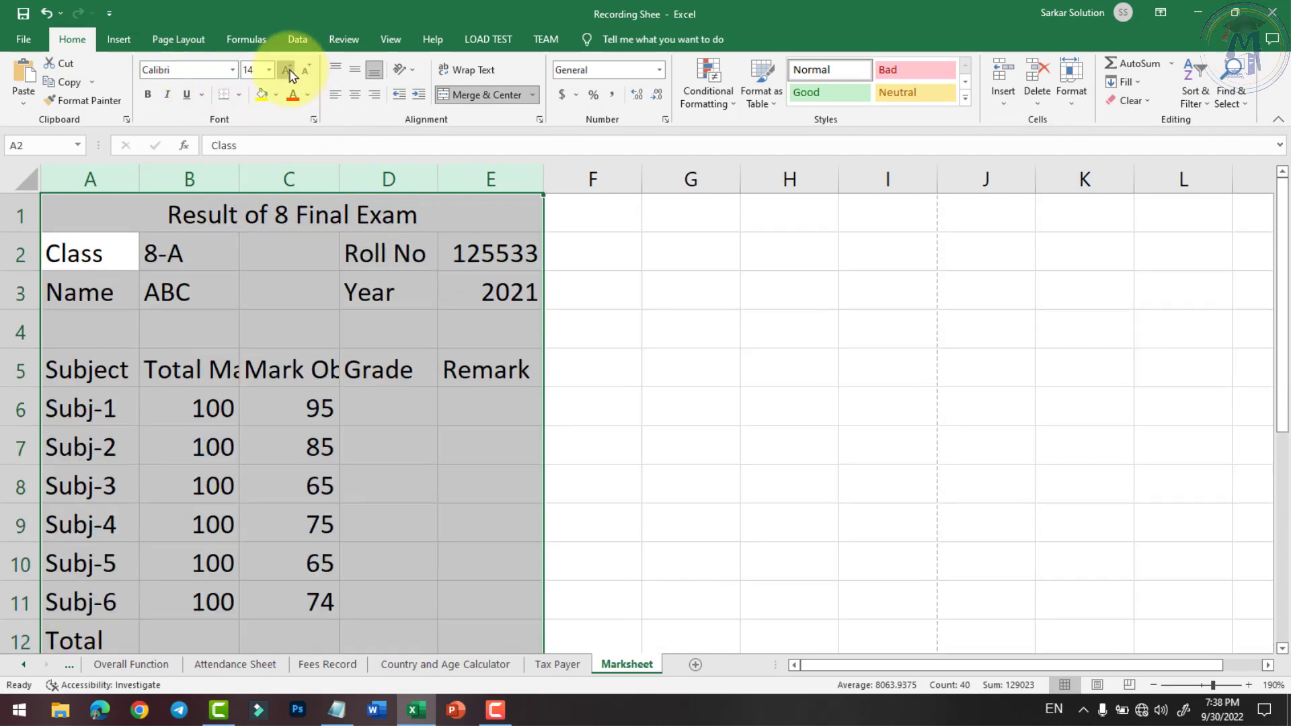
{"action": "left_click", "coordinate": [289, 71]}
{"action": "left_click", "coordinate": [289, 71]}
Step: AutoFit the widths of columns A to E to their contents
{"action": "left_click", "coordinate": [1071, 88]}
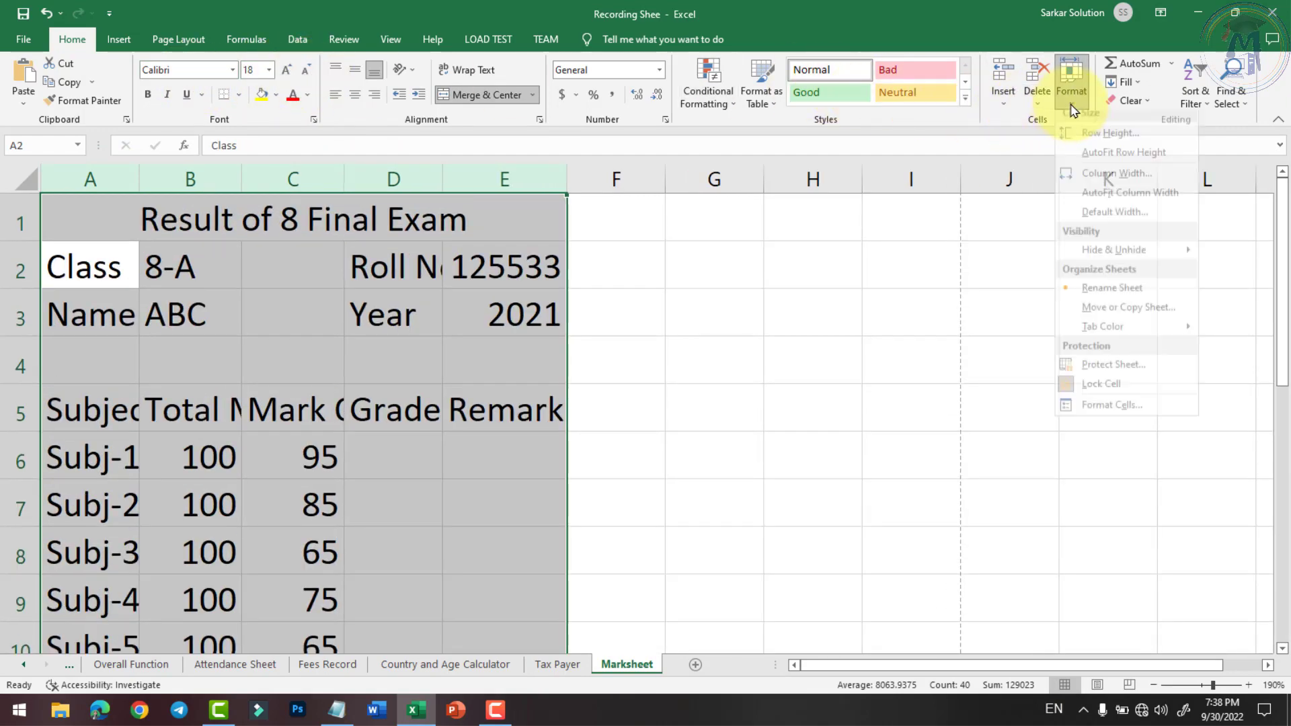
{"action": "left_click", "coordinate": [1118, 200]}
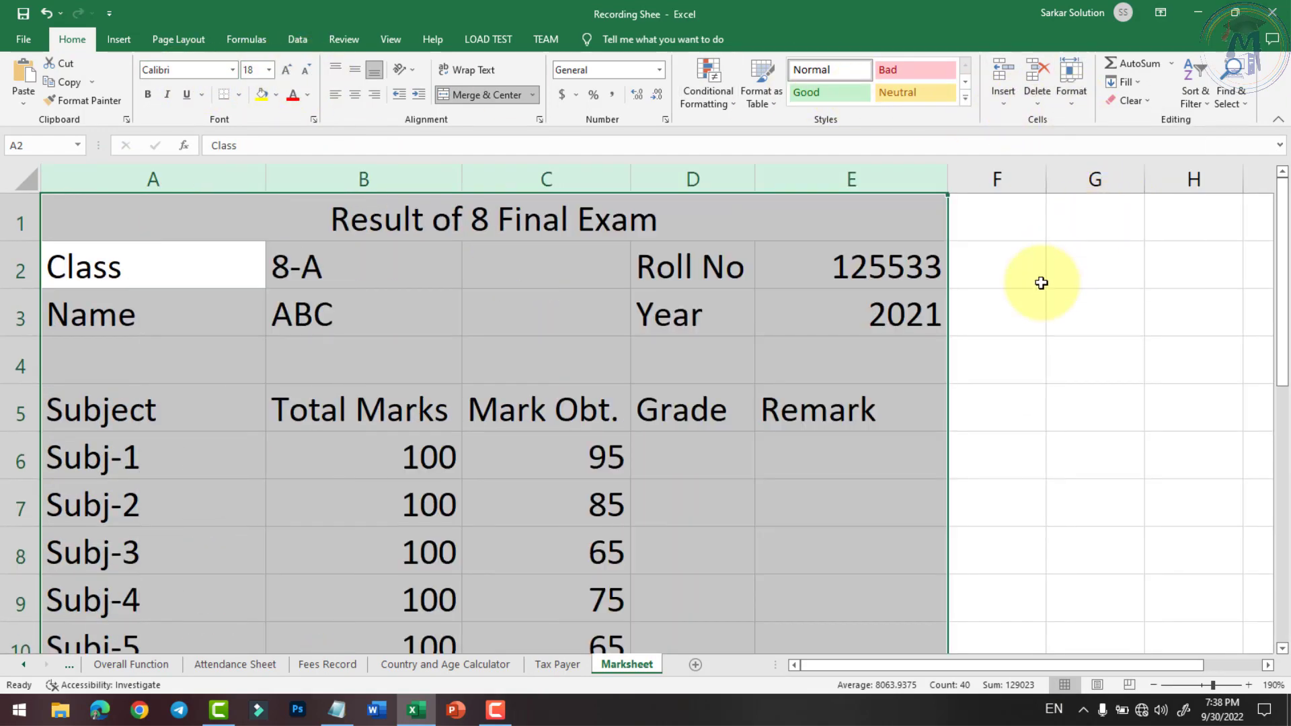
{"action": "left_click", "coordinate": [931, 463]}
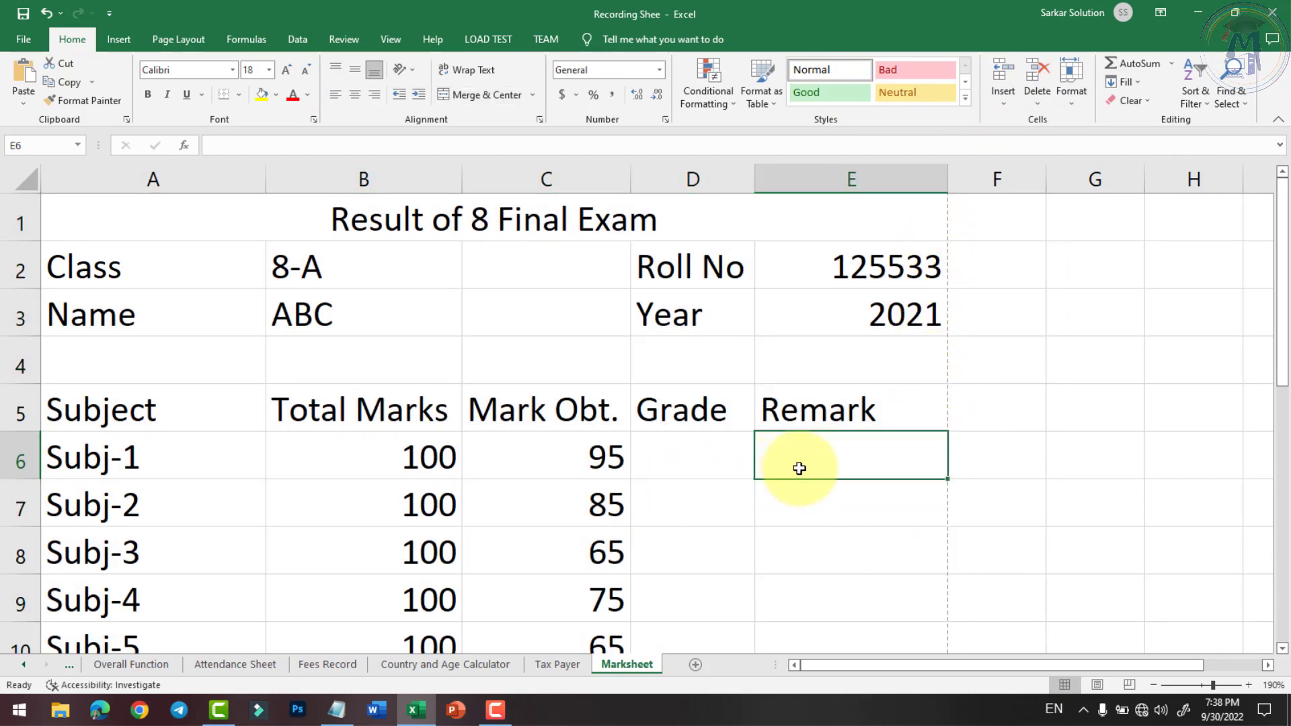
{"action": "scroll", "coordinate": [814, 454], "scroll_direction": "down", "scroll_amount": 5}
{"action": "scroll", "coordinate": [853, 438], "scroll_direction": "up", "scroll_amount": 5}
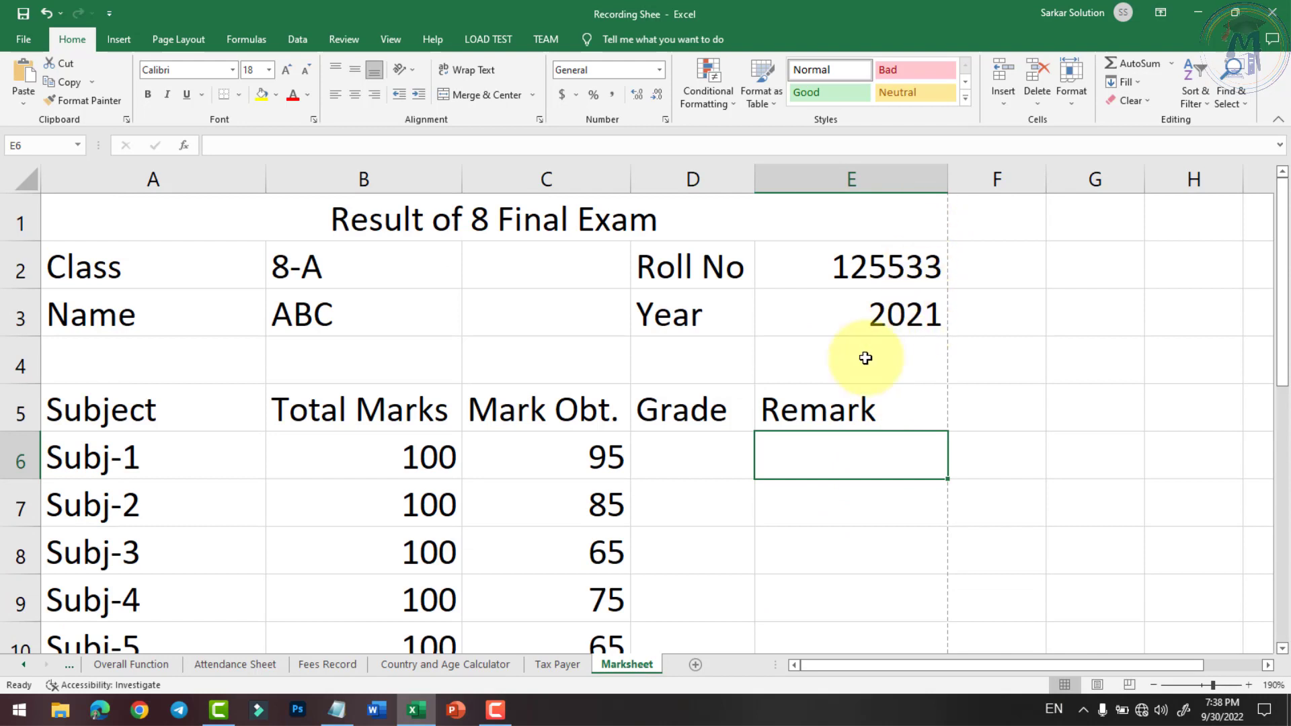
Step: Format the title Result of 8 Final Exam in A1 at font size 24, bold and underlined
{"action": "left_click", "coordinate": [528, 225]}
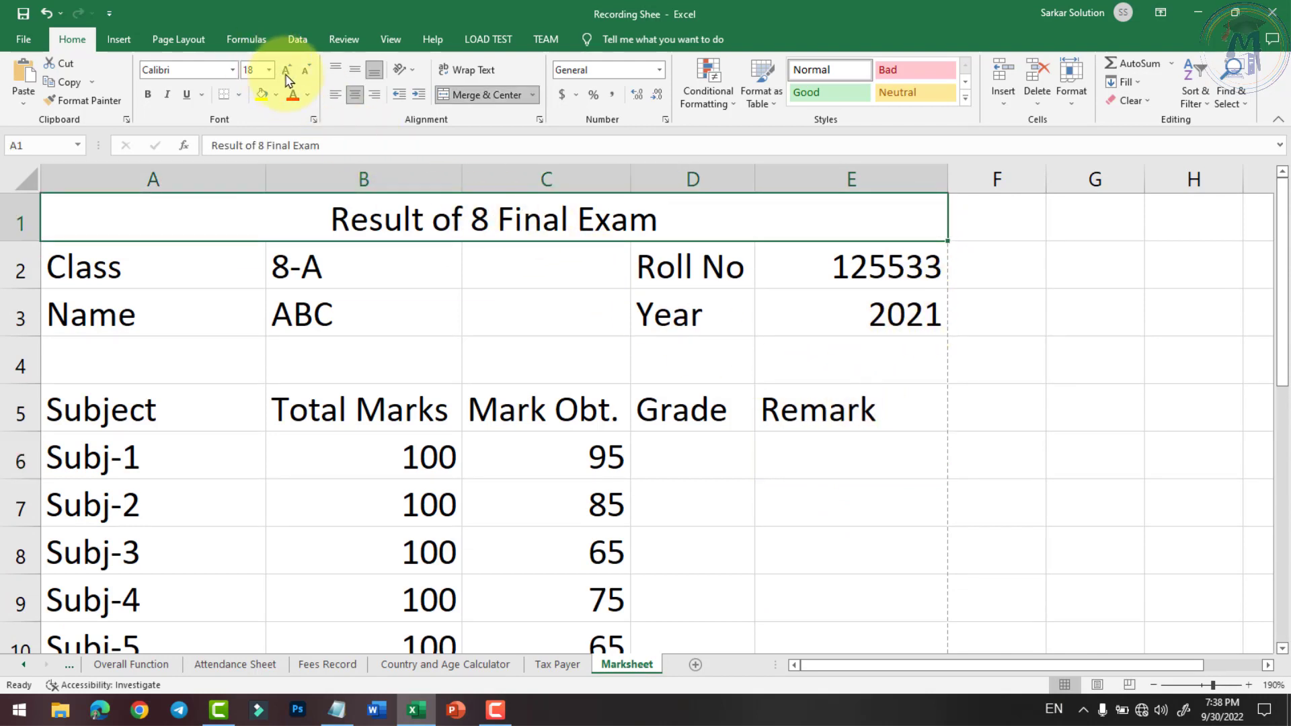
{"action": "left_click", "coordinate": [286, 71]}
{"action": "left_click", "coordinate": [285, 71]}
{"action": "left_click", "coordinate": [285, 71]}
{"action": "left_click", "coordinate": [149, 95]}
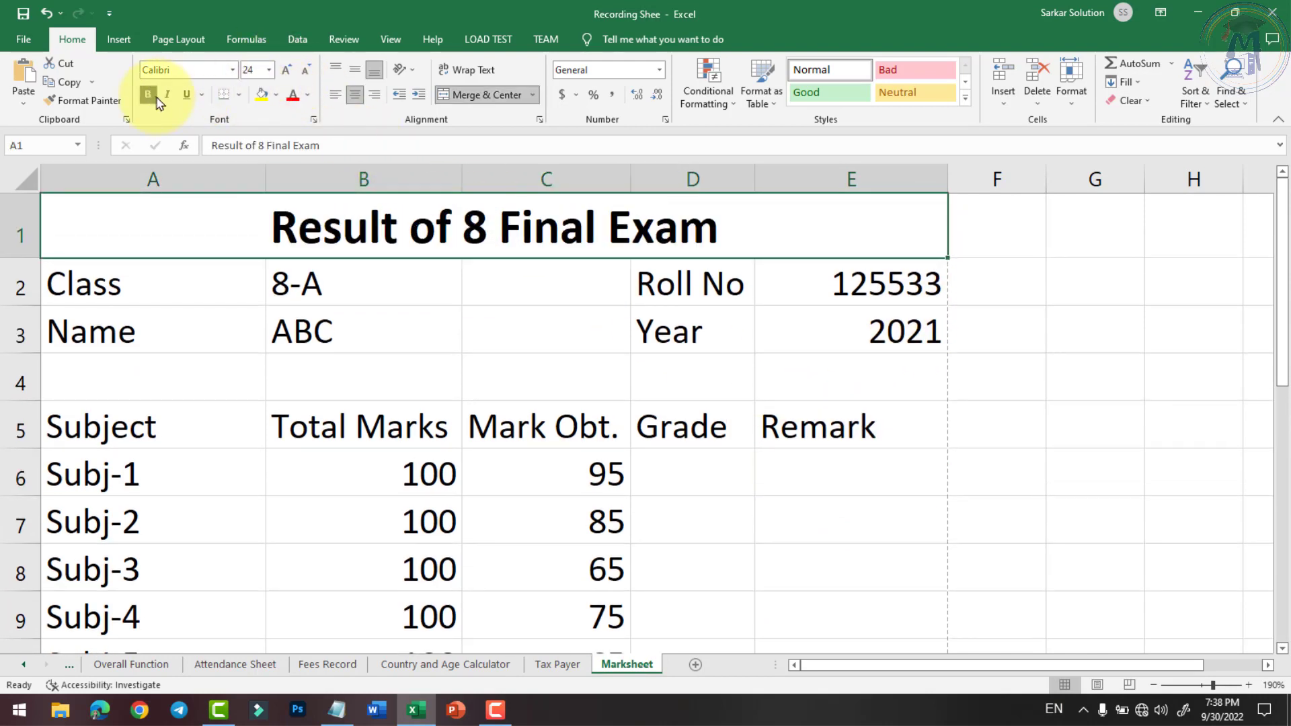
{"action": "left_click", "coordinate": [196, 98]}
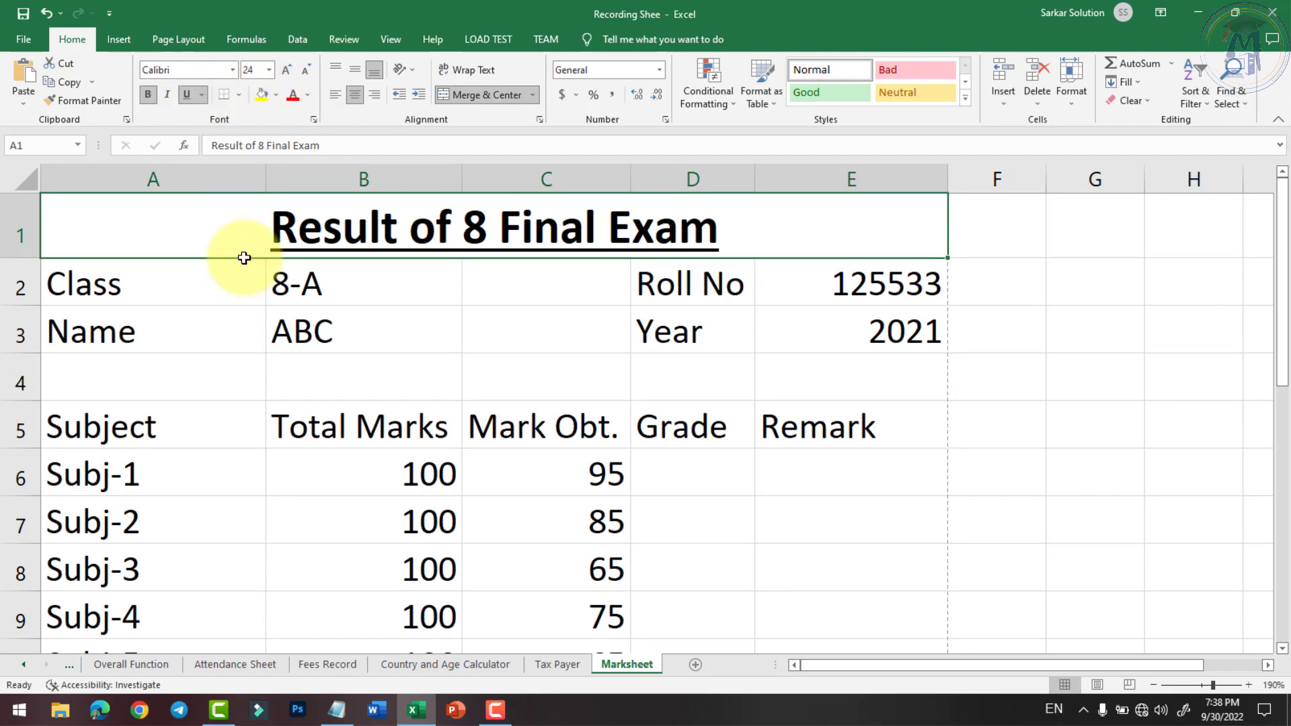
Step: Centre all marksheet cells below the title in columns A to E horizontally and vertically
{"action": "left_click", "coordinate": [241, 336]}
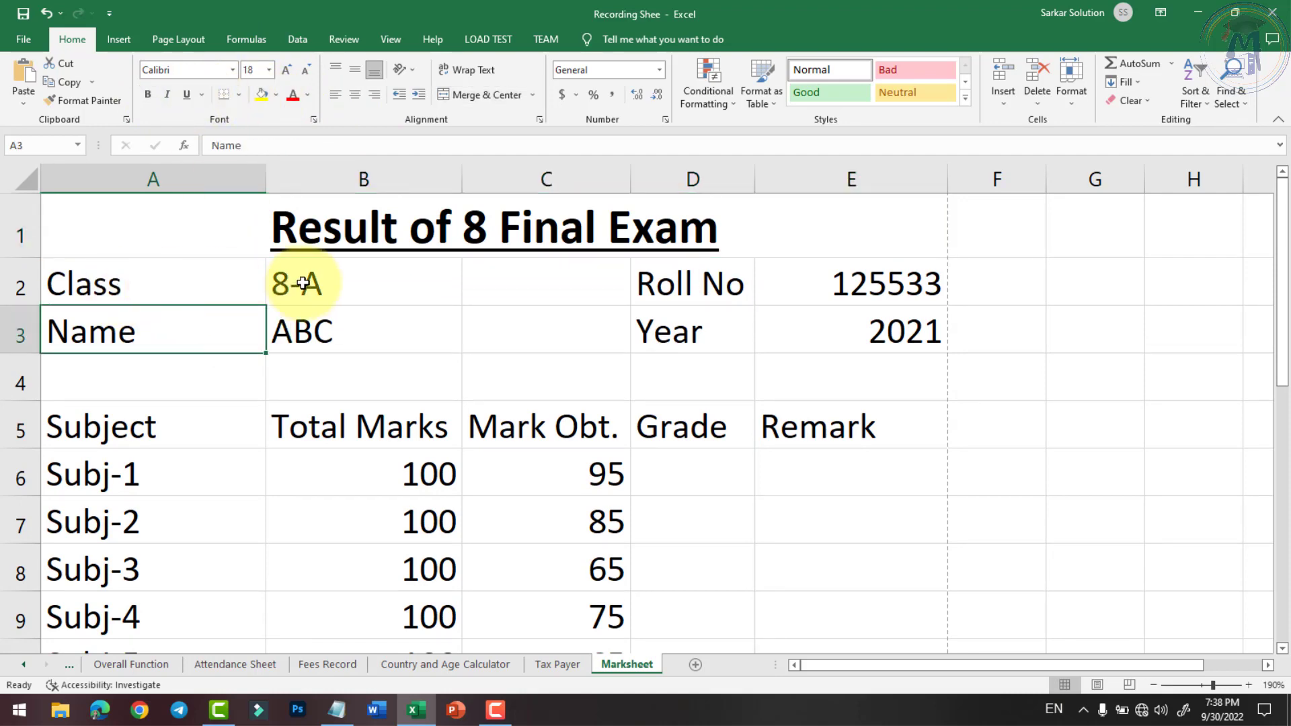
{"action": "left_click_drag", "start_coordinate": [206, 296], "coordinate": [830, 628]}
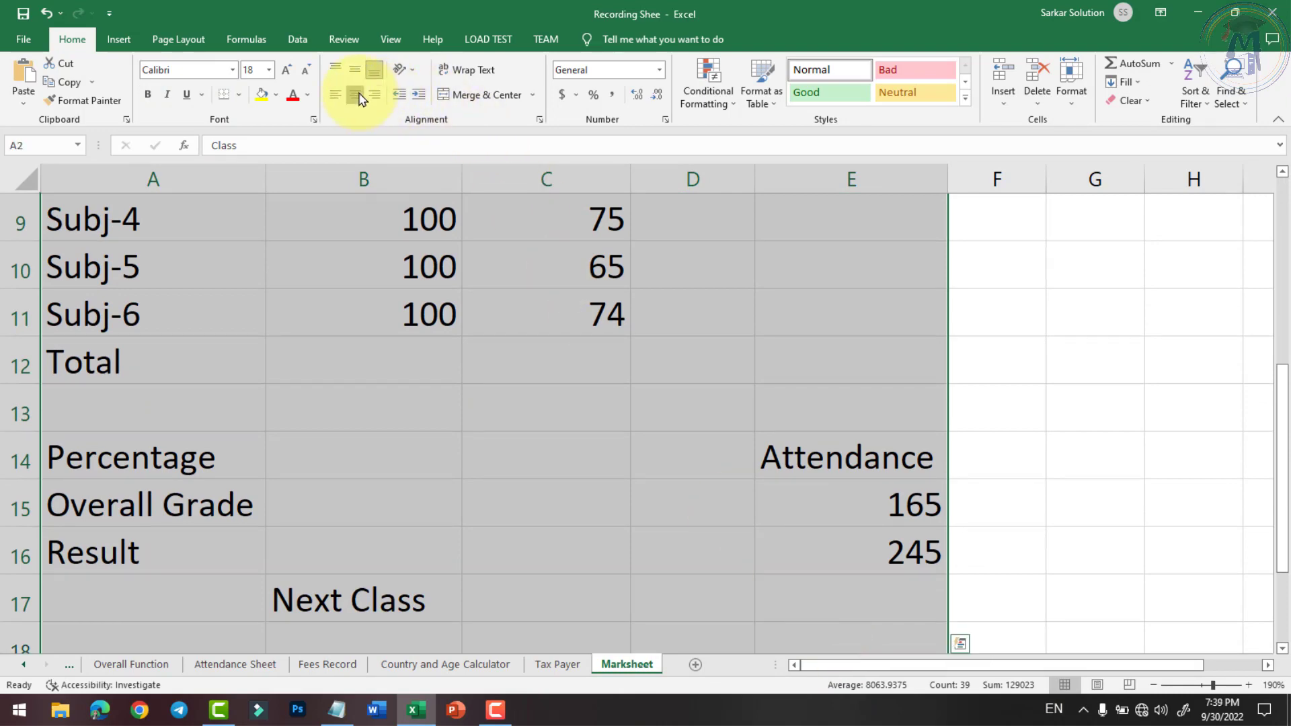
{"action": "left_click", "coordinate": [359, 99]}
{"action": "scroll", "coordinate": [357, 91], "scroll_direction": "up", "scroll_amount": 3}
{"action": "left_click", "coordinate": [354, 69]}
{"action": "left_click", "coordinate": [501, 390]}
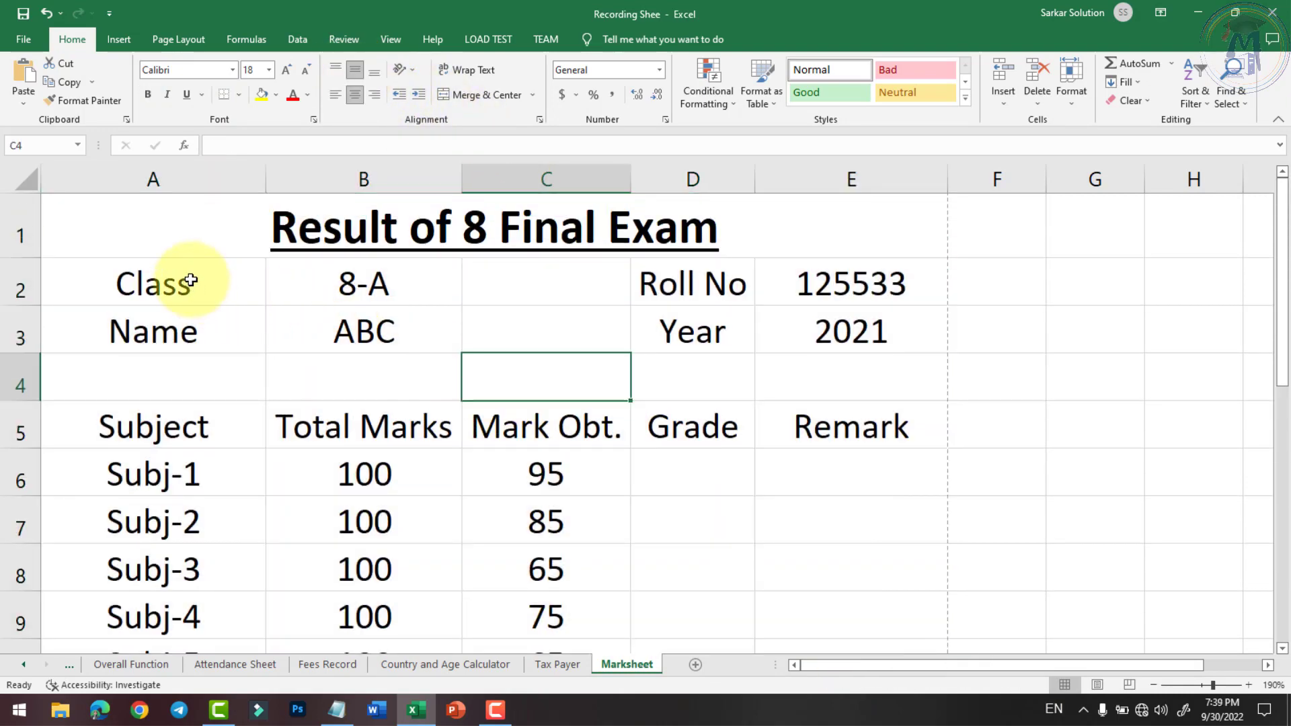
Step: Make the student details in A2:E3 bold and underline the class and name values in B2:B3
{"action": "left_click_drag", "start_coordinate": [192, 282], "coordinate": [850, 331]}
{"action": "left_click", "coordinate": [147, 94]}
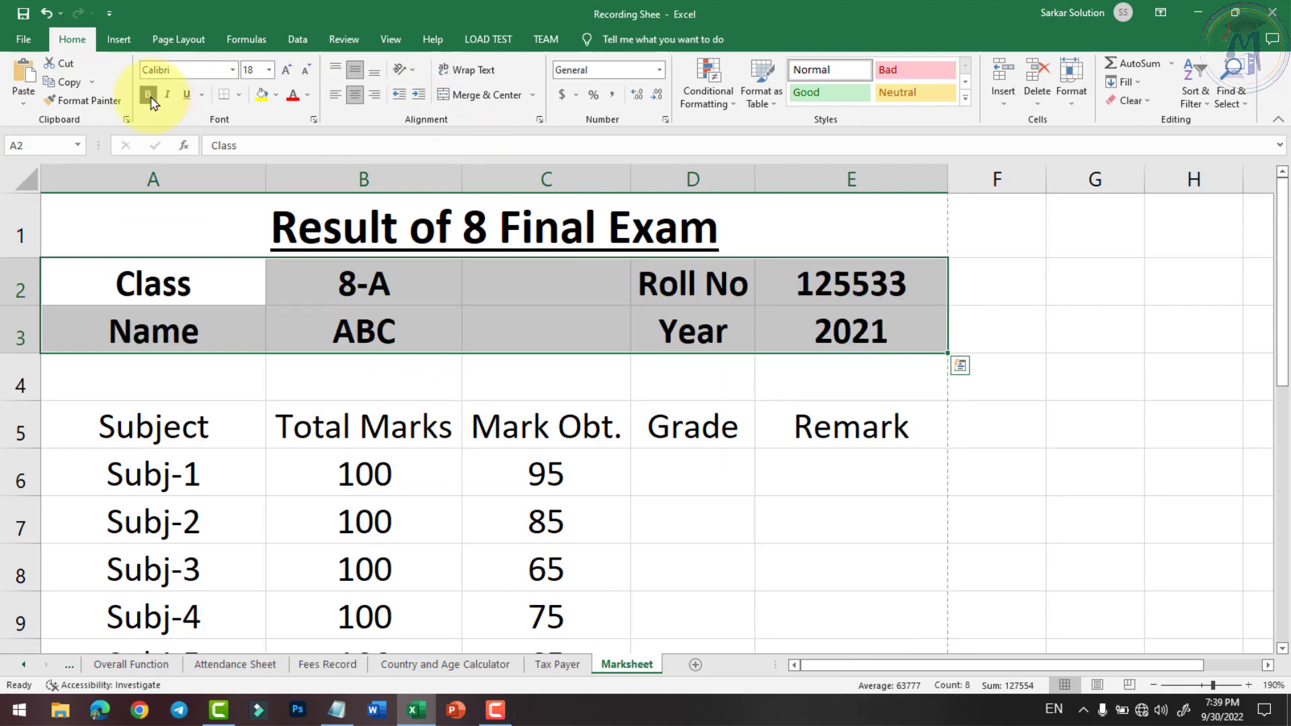
{"action": "left_click_drag", "start_coordinate": [374, 282], "coordinate": [366, 328]}
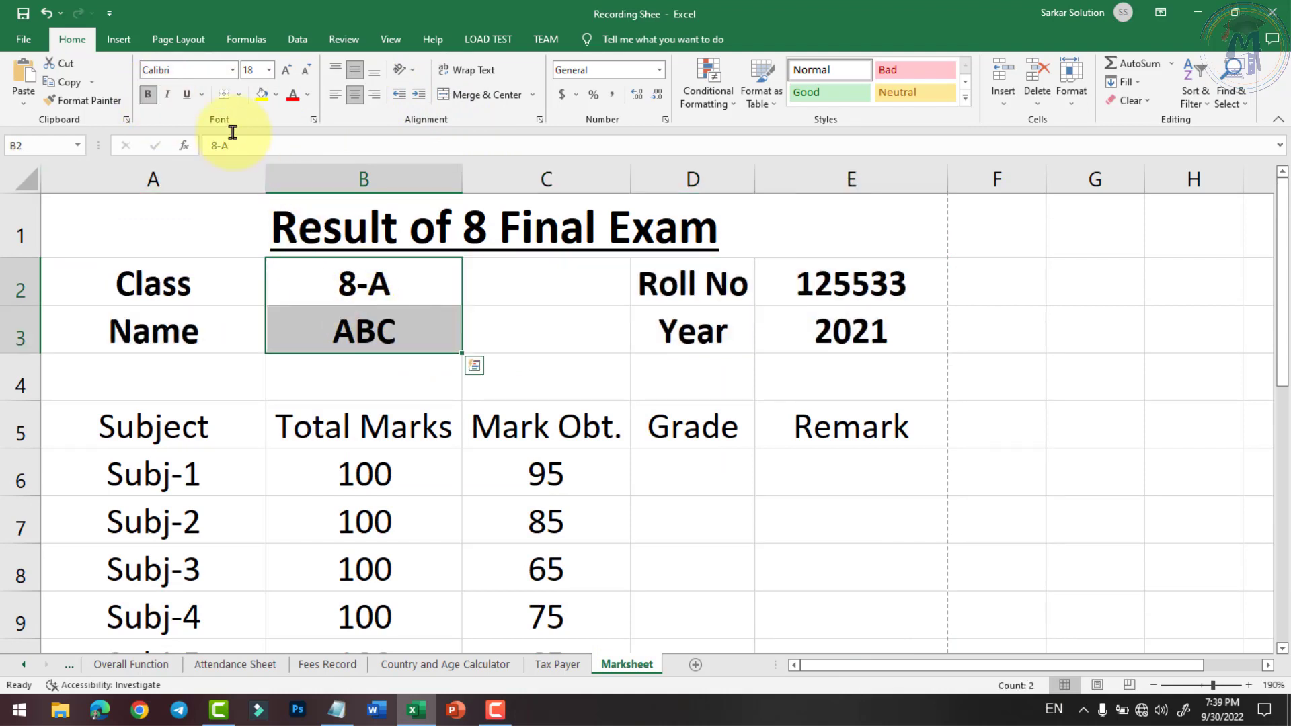
{"action": "left_click", "coordinate": [188, 97]}
Step: Underline and left-align the roll number and year values in E2:E3
{"action": "left_click_drag", "start_coordinate": [818, 296], "coordinate": [845, 331]}
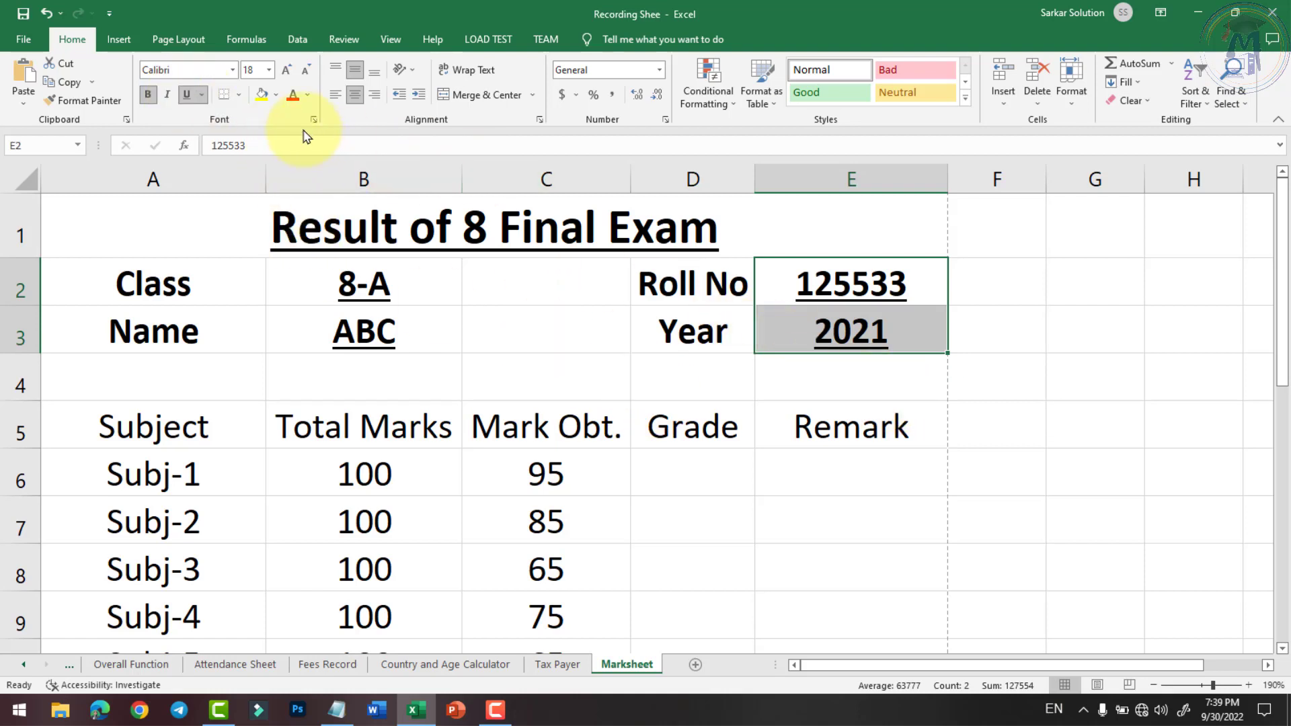
{"action": "left_click", "coordinate": [335, 96]}
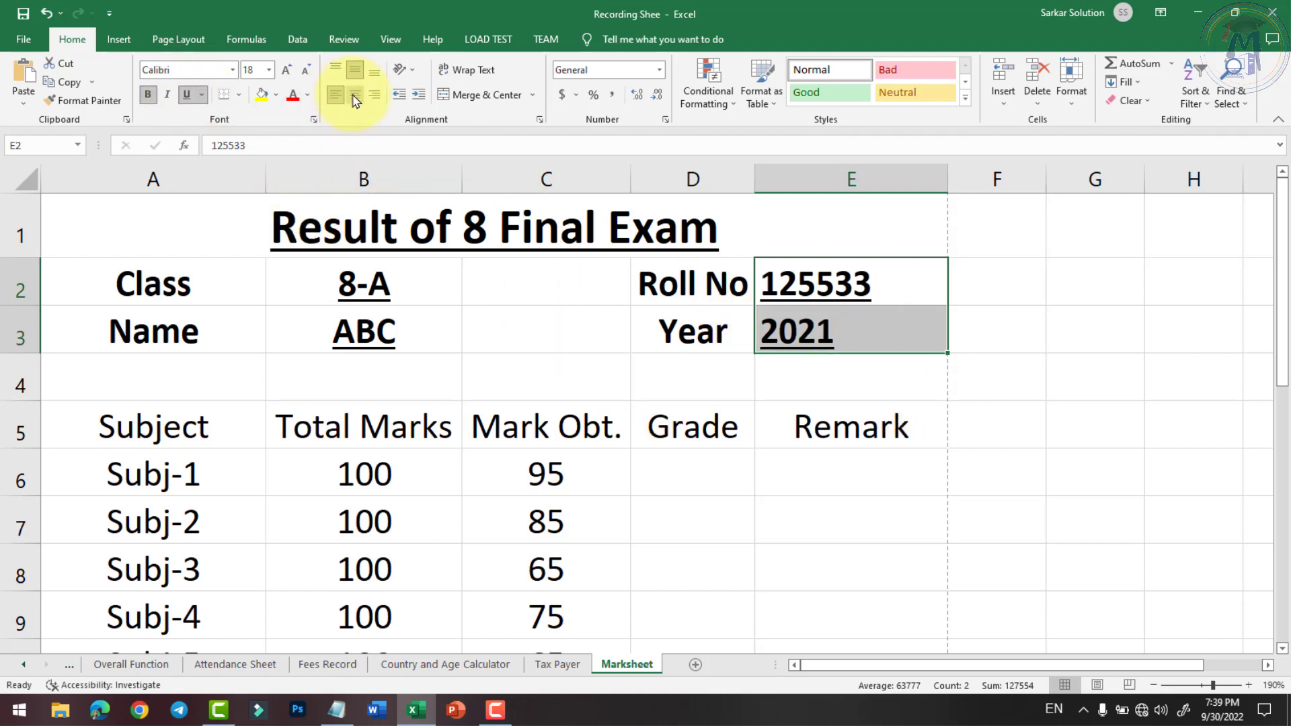
Step: Make the subject table headings in A5:E5 bold
{"action": "left_click", "coordinate": [369, 481]}
{"action": "scroll", "coordinate": [165, 369], "scroll_direction": "down", "scroll_amount": 1}
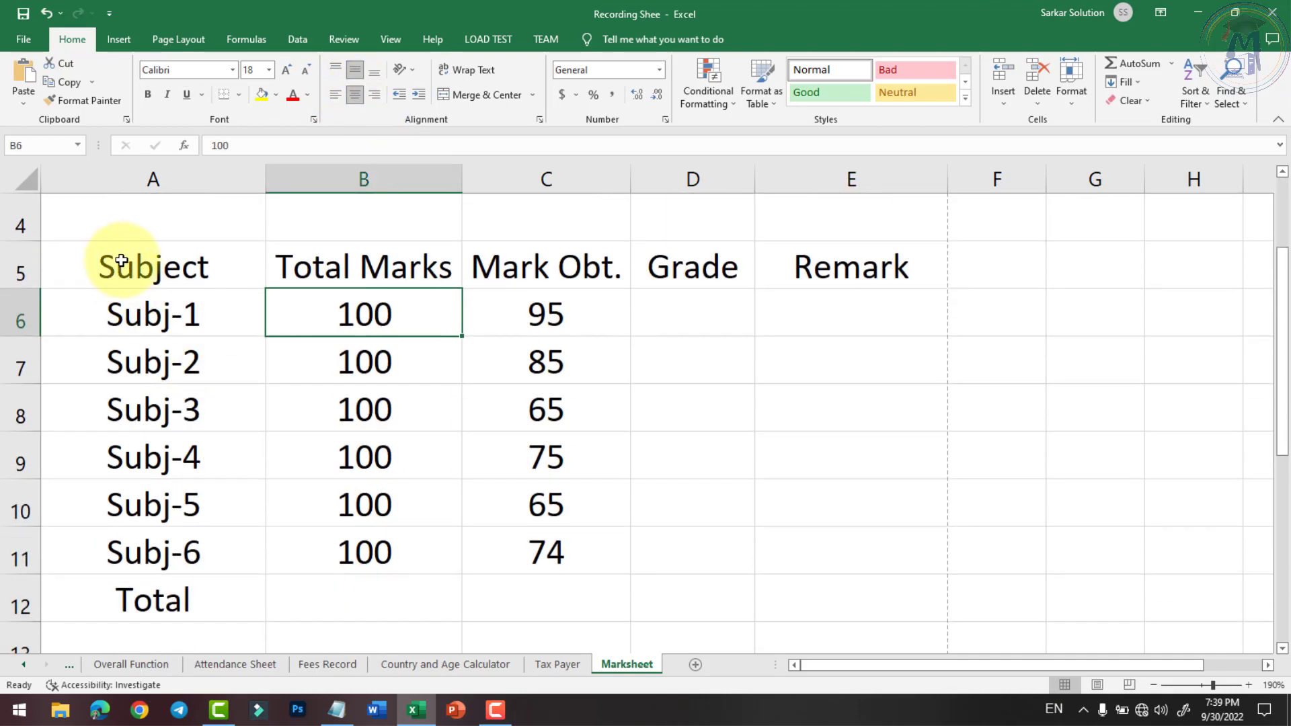
{"action": "left_click_drag", "start_coordinate": [121, 261], "coordinate": [787, 270]}
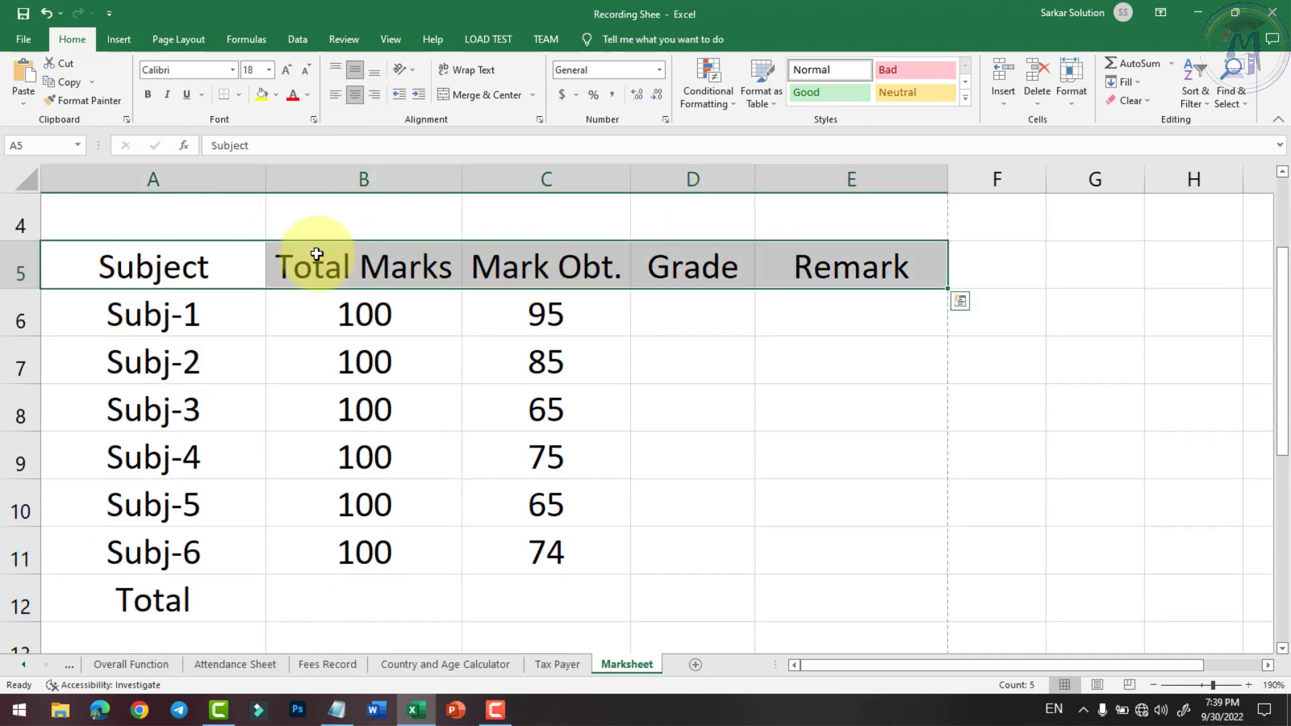
{"action": "left_click", "coordinate": [148, 94]}
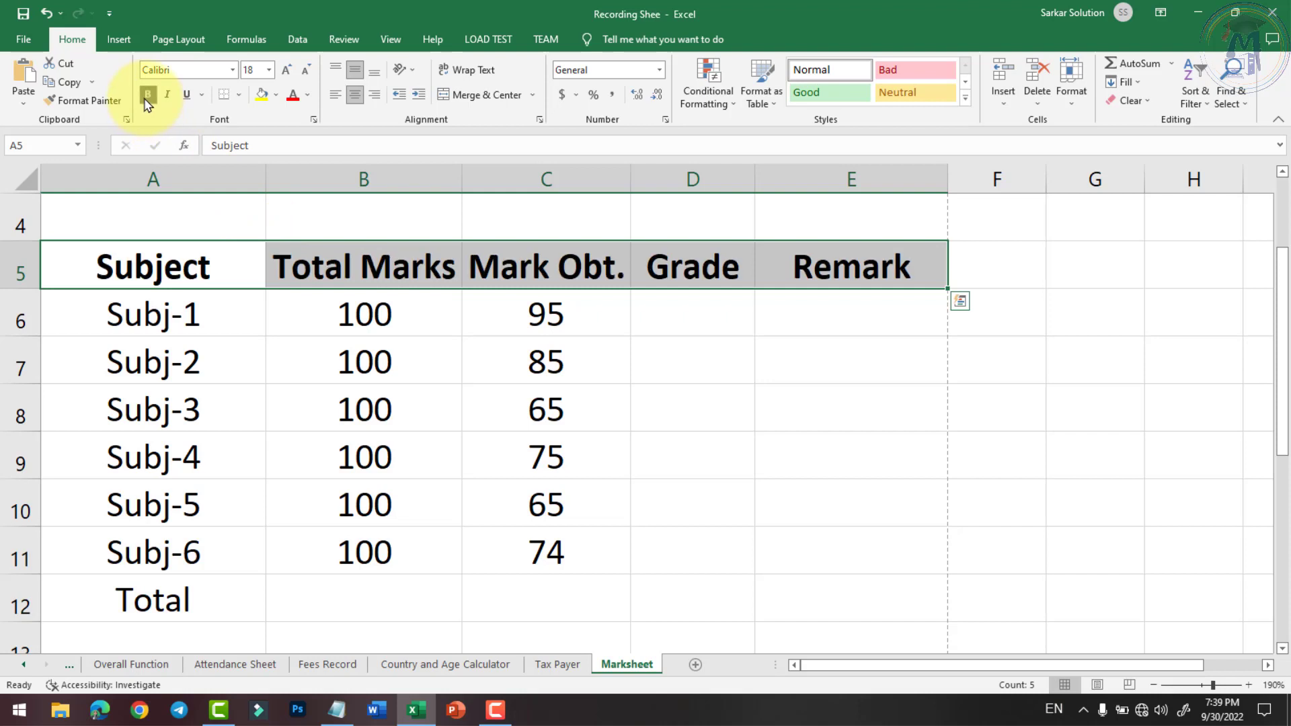
{"action": "left_click", "coordinate": [303, 316]}
Step: Apply all borders to the subject marks table in A5:E12
{"action": "left_click_drag", "start_coordinate": [180, 282], "coordinate": [800, 596]}
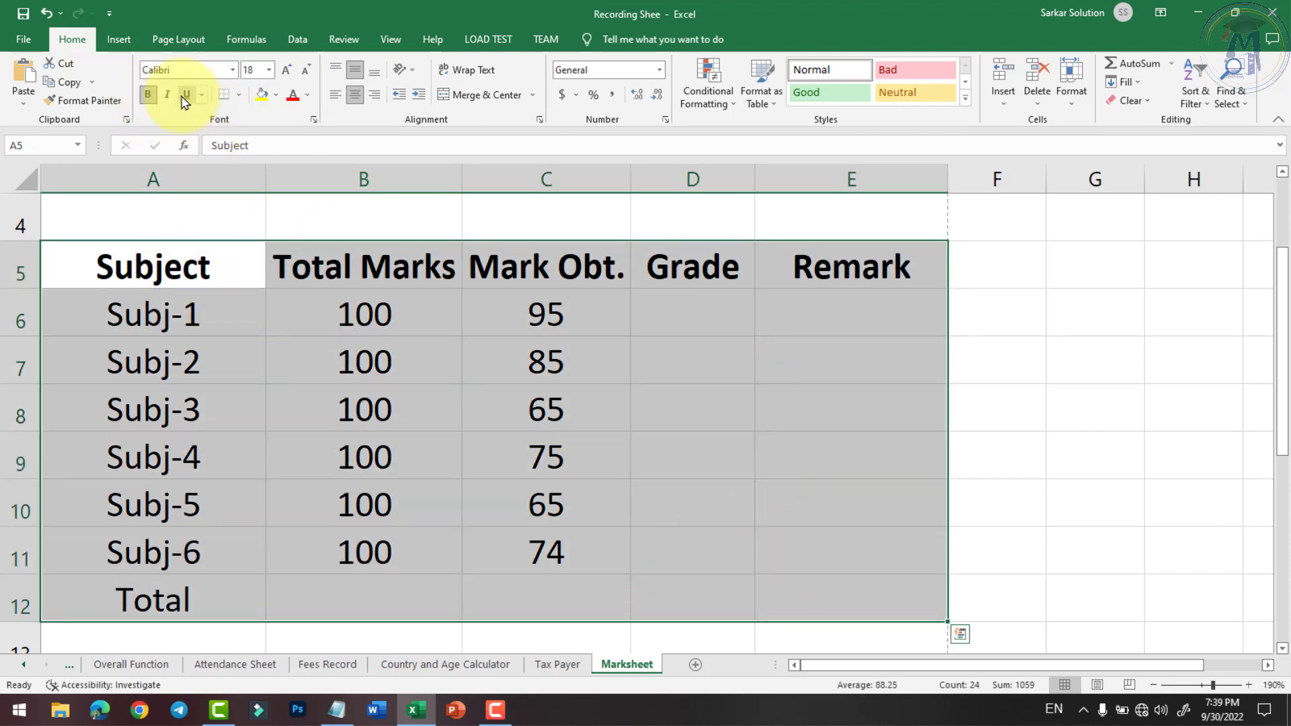
{"action": "left_click", "coordinate": [241, 101]}
{"action": "left_click", "coordinate": [245, 233]}
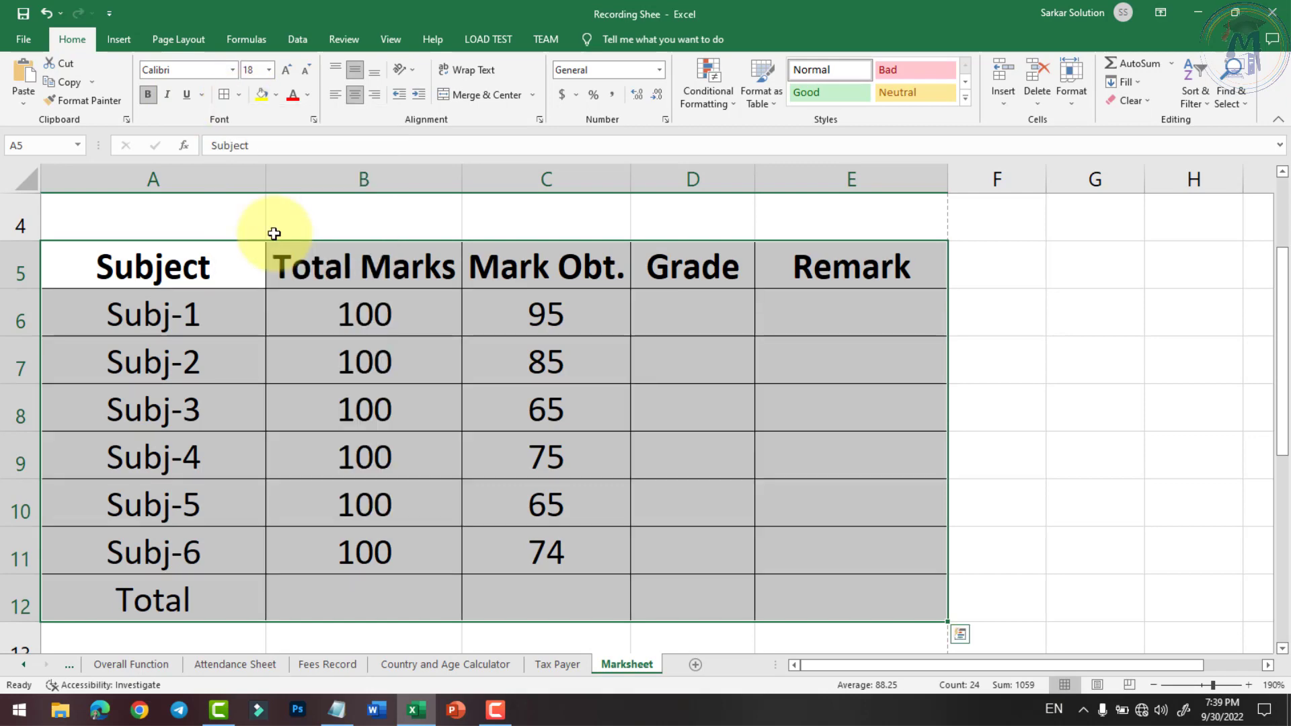
{"action": "left_click", "coordinate": [574, 466]}
Step: Apply all borders to the Percentage, Overall Grade and Result block in A14:B16 and the Attendance block in E14:E16
{"action": "scroll", "coordinate": [565, 466], "scroll_direction": "down", "scroll_amount": 2}
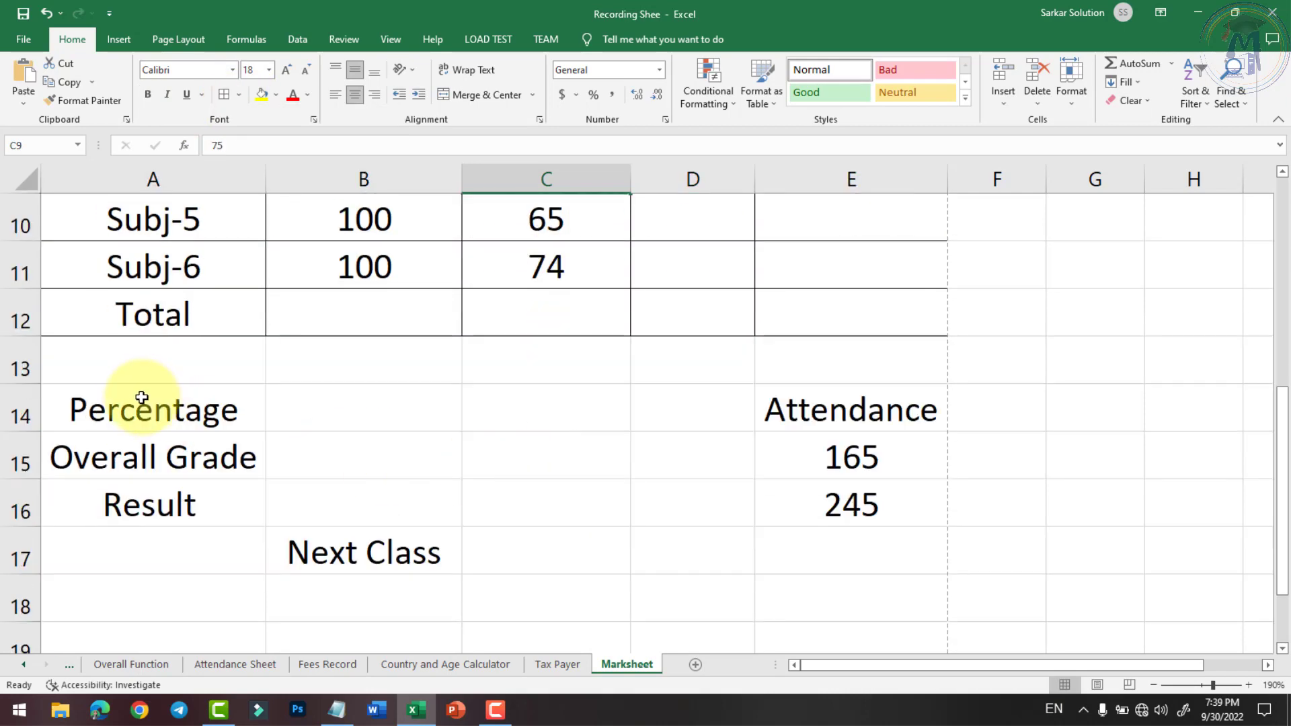
{"action": "left_click", "coordinate": [169, 414]}
{"action": "left_click_drag", "start_coordinate": [232, 458], "coordinate": [325, 504]}
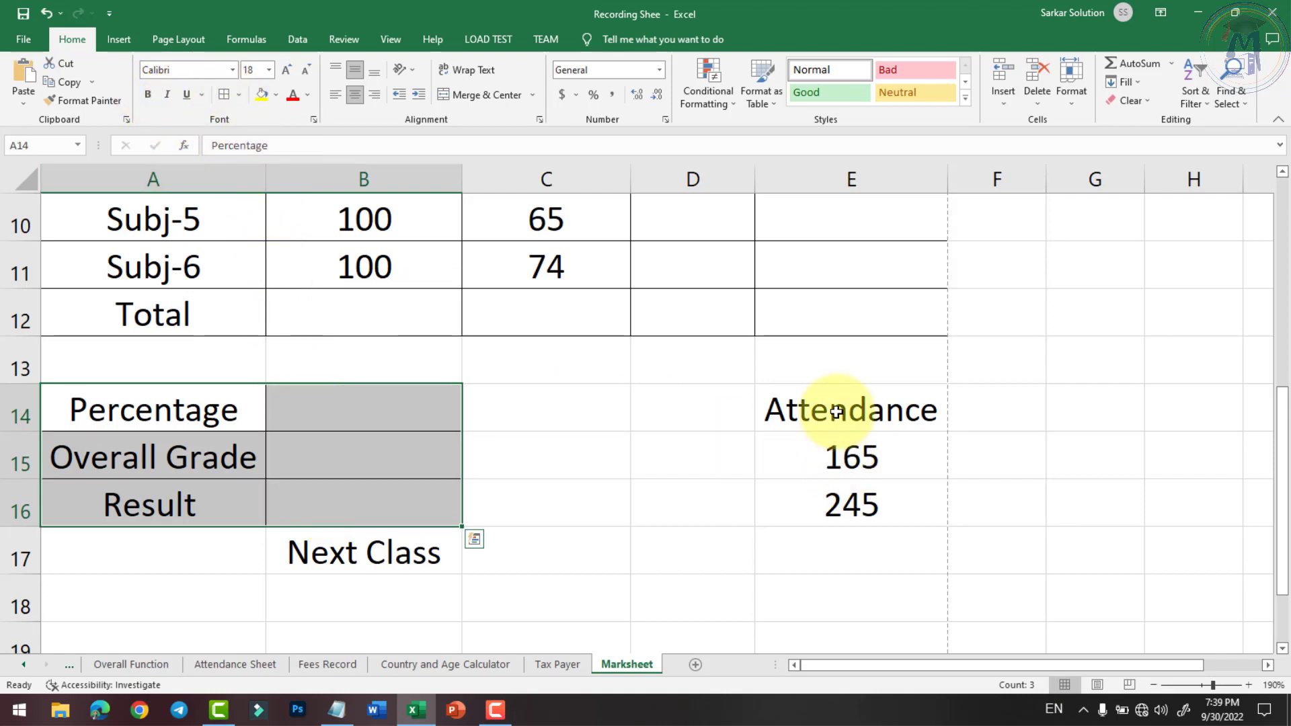
{"action": "left_click_drag", "start_coordinate": [816, 412], "coordinate": [851, 501]}
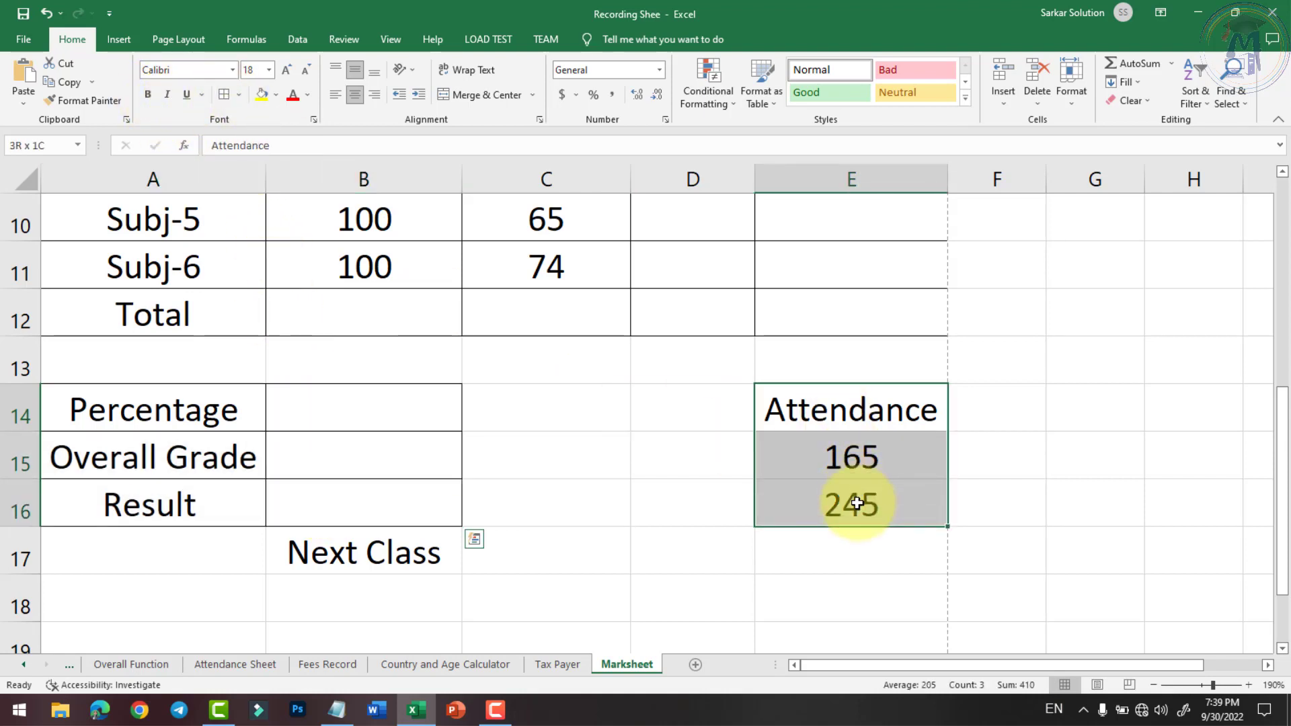
{"action": "left_click", "coordinate": [501, 538]}
Step: Move the Next Class label from B17 to A17 and apply all borders to A17:B17
{"action": "left_click_drag", "start_coordinate": [374, 547], "coordinate": [590, 553]}
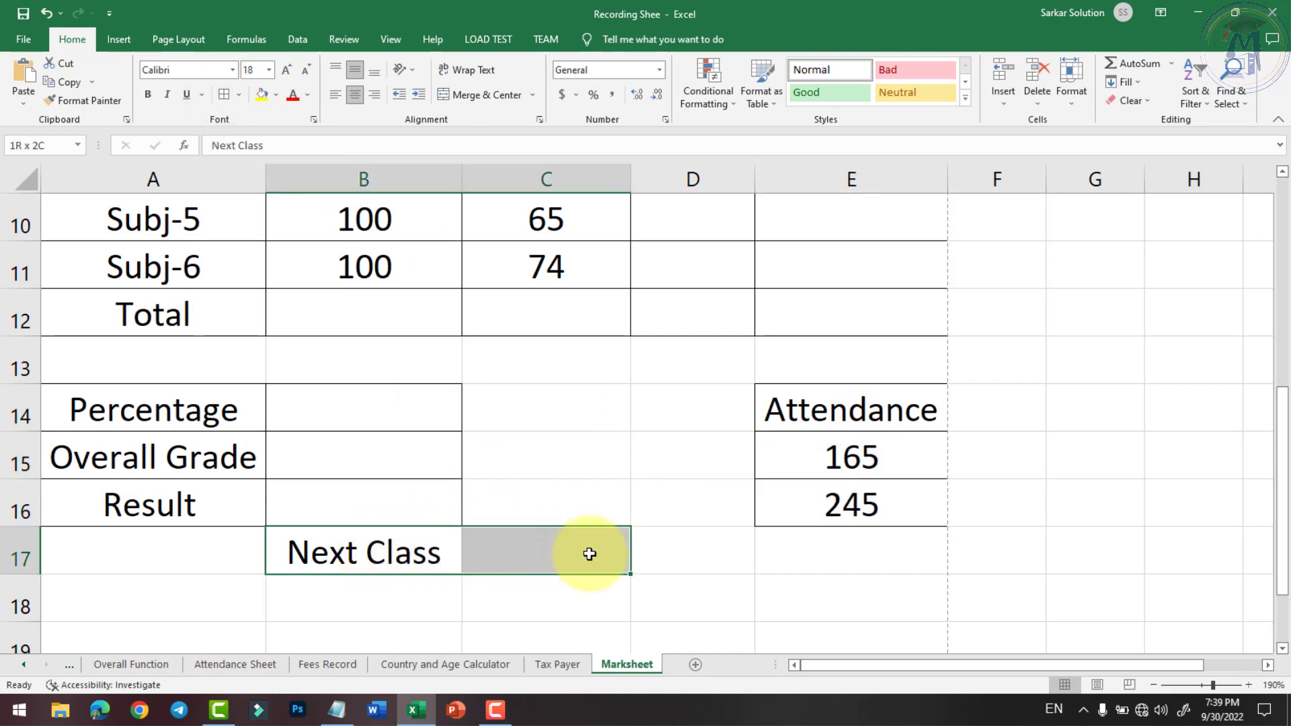
{"action": "left_click", "coordinate": [375, 562]}
{"action": "left_click", "coordinate": [168, 546]}
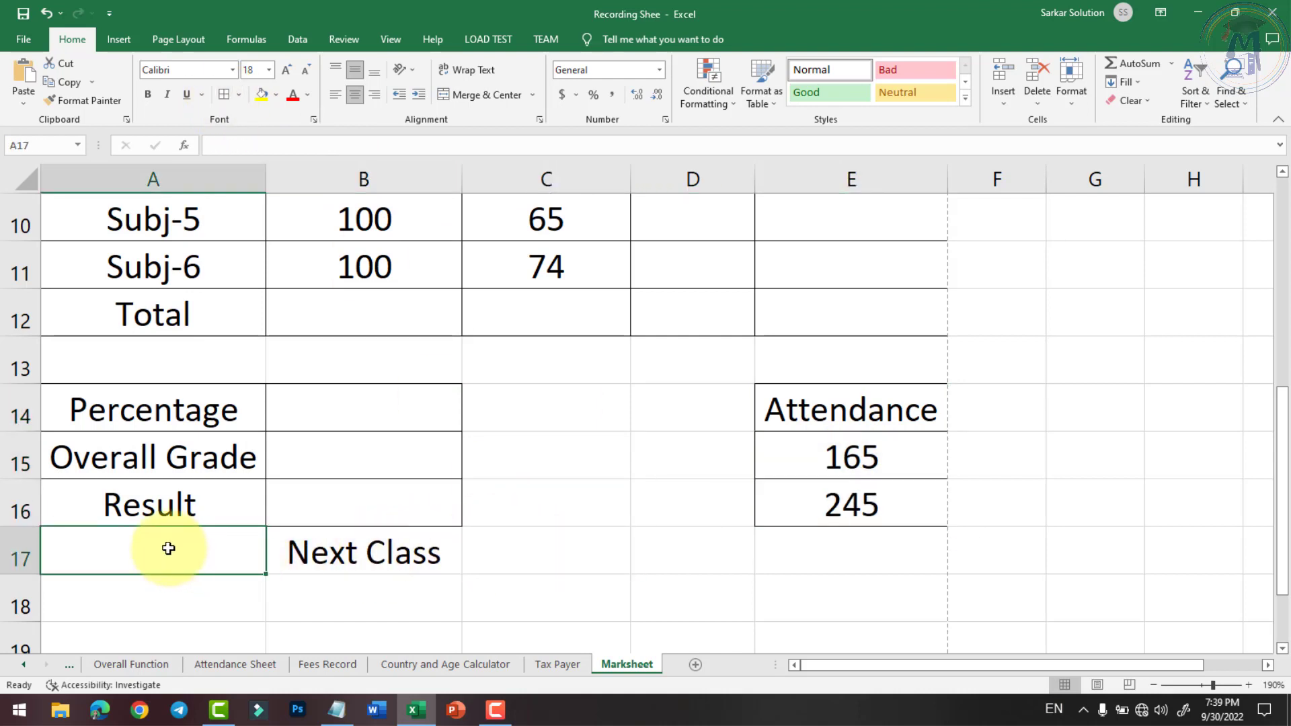
{"action": "left_click", "coordinate": [307, 570]}
{"action": "left_click_drag", "start_coordinate": [316, 577], "coordinate": [364, 552]}
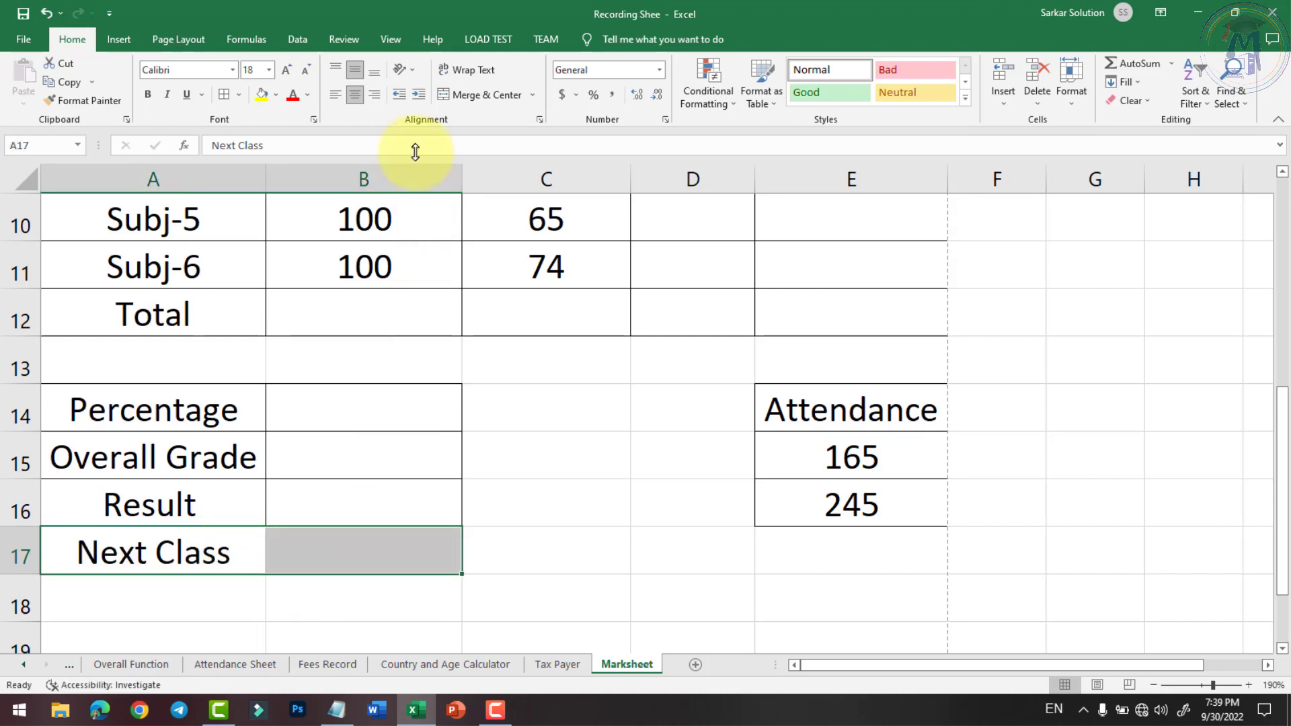
{"action": "left_click", "coordinate": [224, 100]}
{"action": "left_click", "coordinate": [592, 509]}
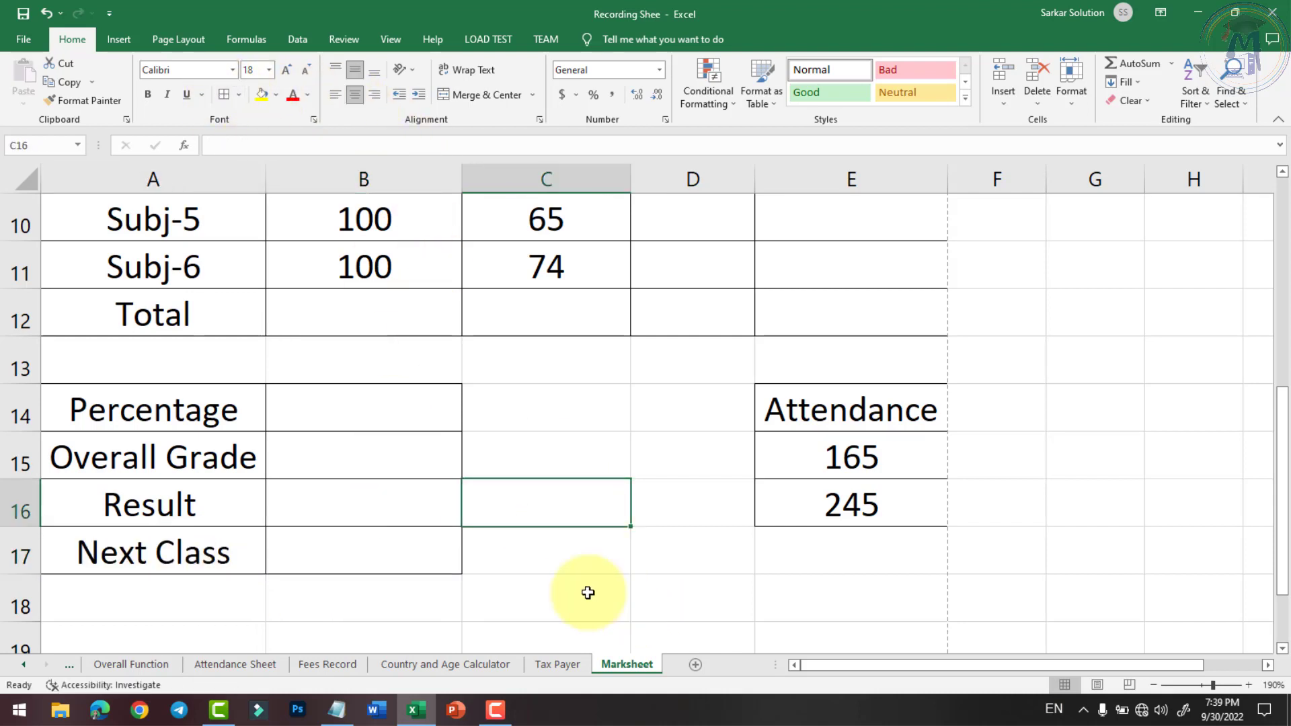
Step: Review the marksheet layout from the title down to the result and attendance blocks
{"action": "left_click", "coordinate": [543, 583]}
{"action": "left_click", "coordinate": [720, 564]}
{"action": "scroll", "coordinate": [568, 525], "scroll_direction": "up", "scroll_amount": 2}
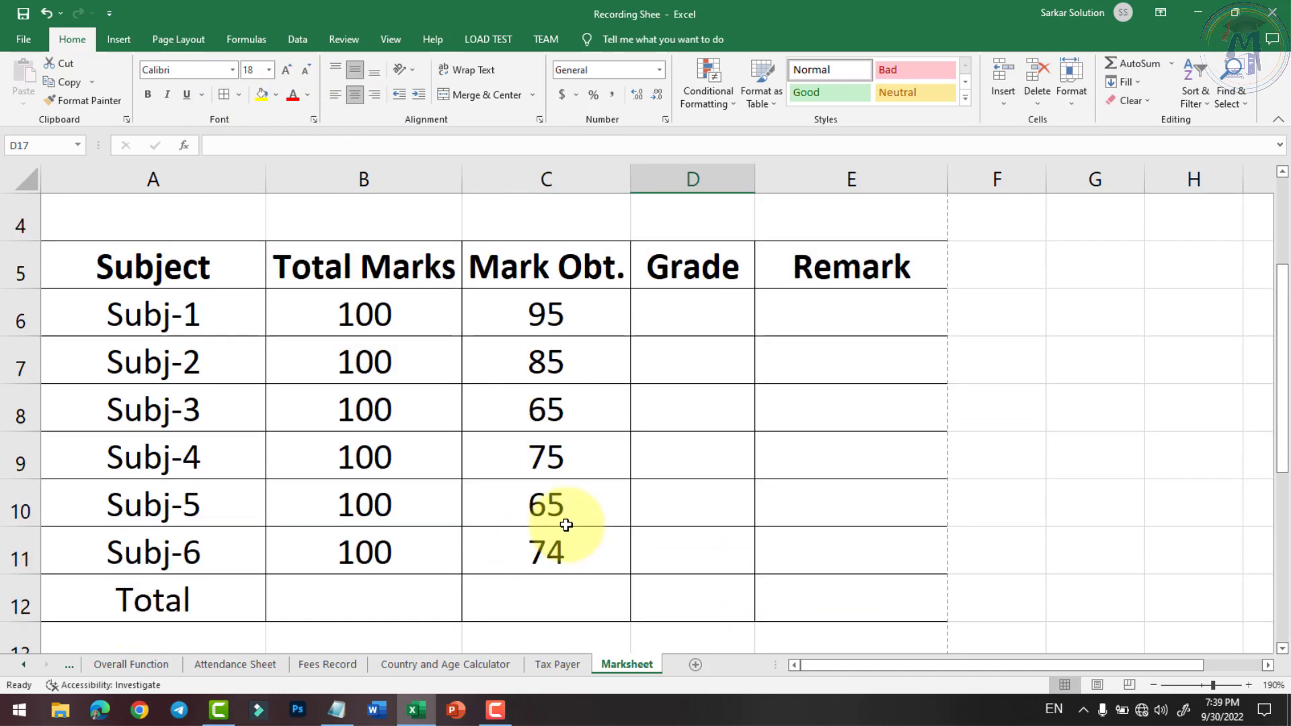
{"action": "scroll", "coordinate": [555, 467], "scroll_direction": "down", "scroll_amount": 3, "text": "ctrl"}
{"action": "scroll", "coordinate": [473, 470], "scroll_direction": "down", "scroll_amount": 3}
{"action": "left_click", "coordinate": [175, 485]}
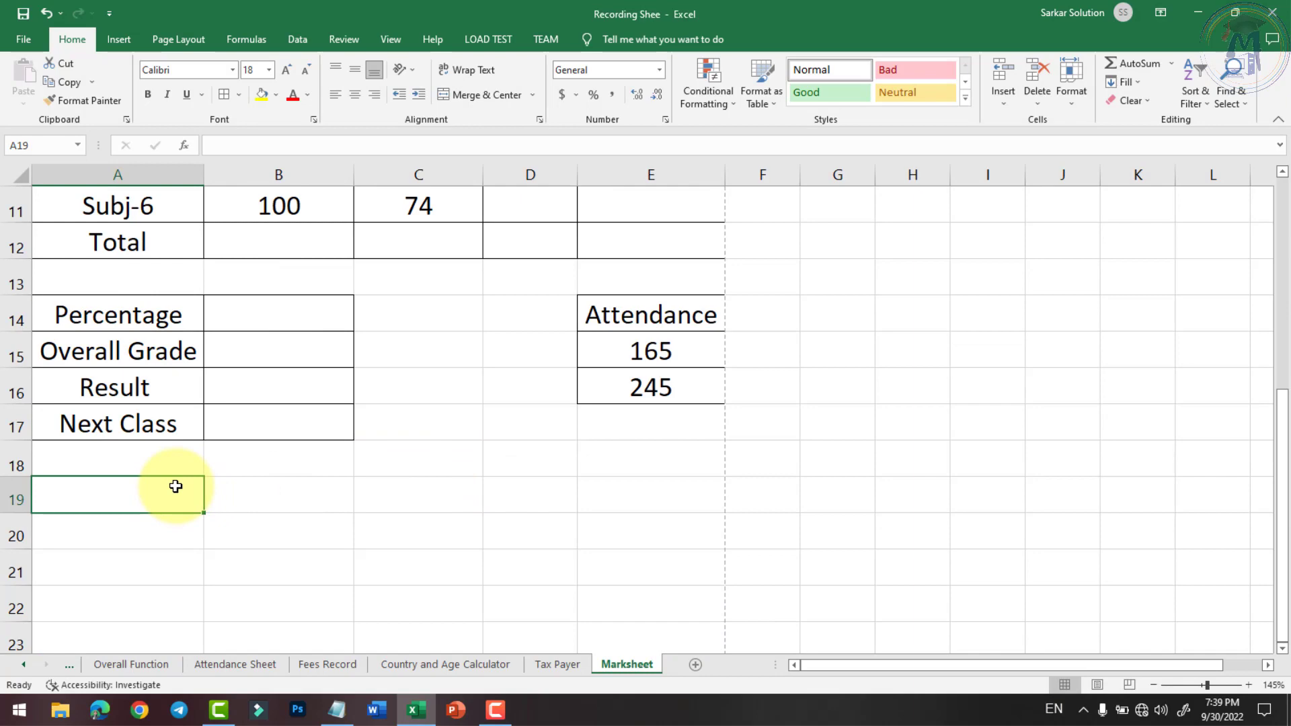
{"action": "left_click", "coordinate": [547, 493]}
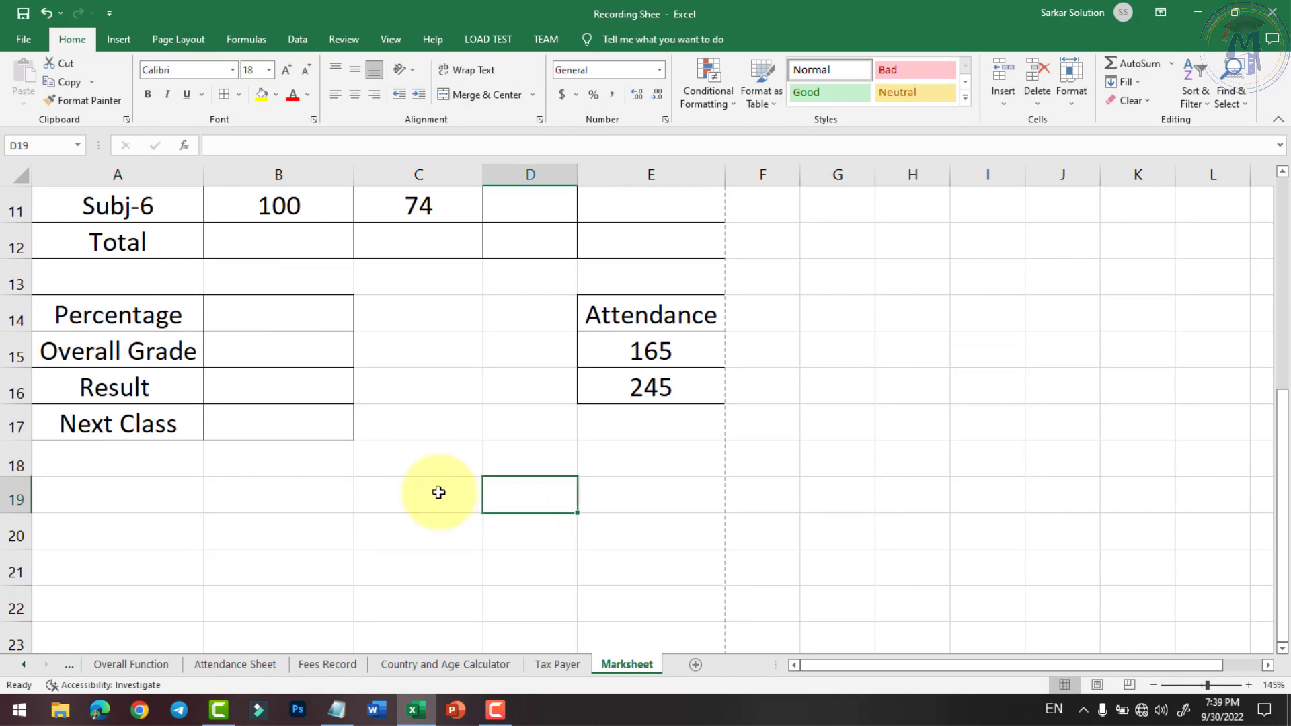
{"action": "scroll", "coordinate": [511, 492], "scroll_direction": "up", "scroll_amount": 4}
{"action": "scroll", "coordinate": [571, 512], "scroll_direction": "down", "scroll_amount": 2}
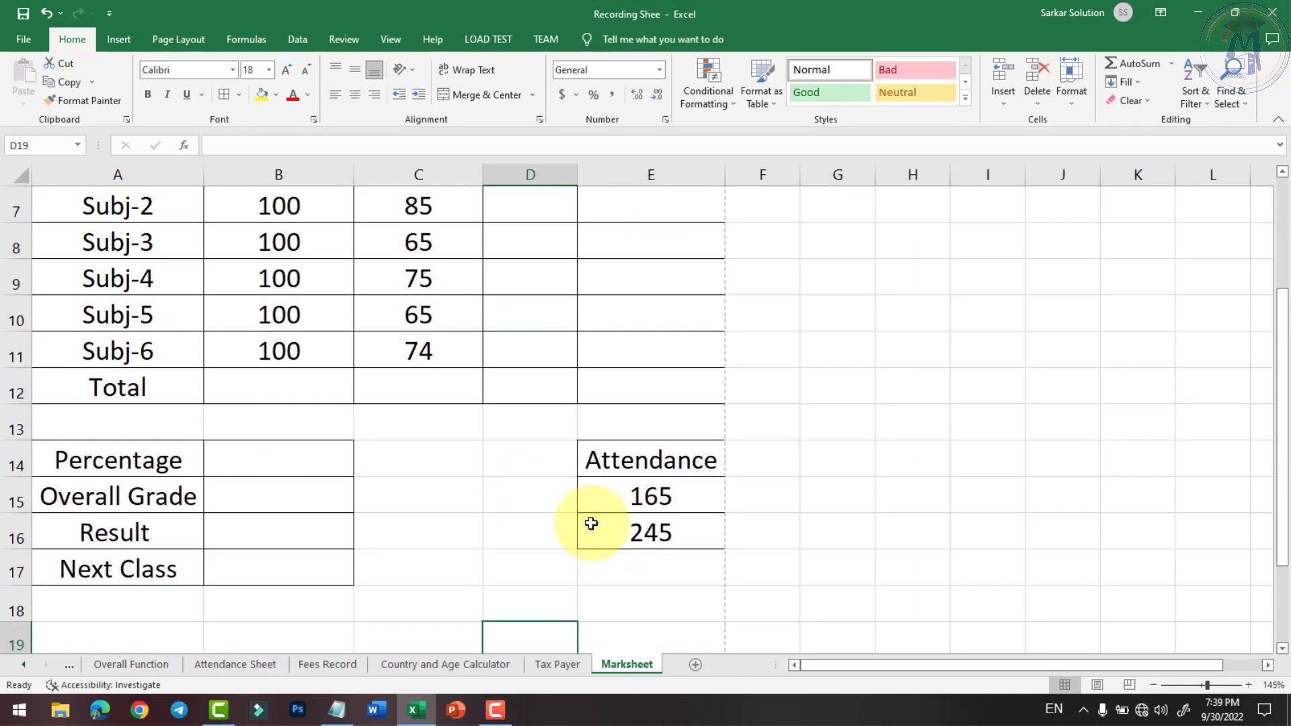
{"action": "scroll", "coordinate": [591, 524], "scroll_direction": "up", "scroll_amount": 2}
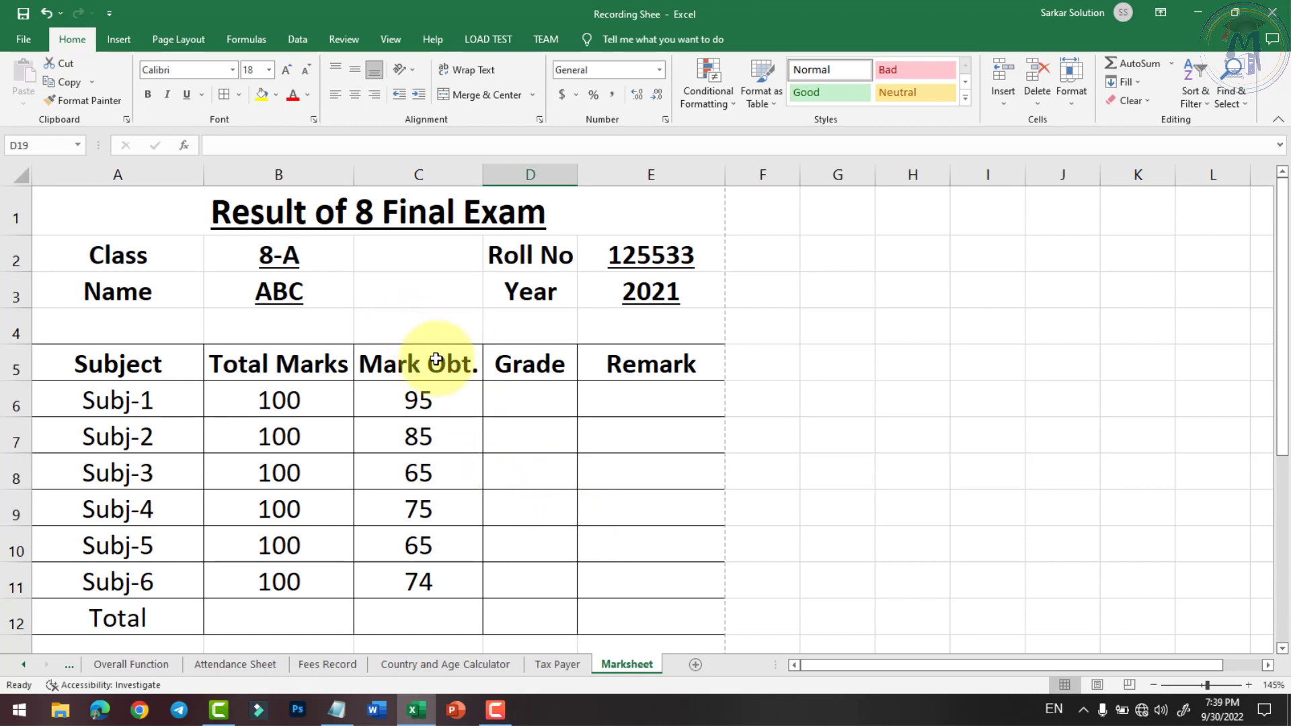
Step: Fill the title cell A1 with dark blue and set its font color to white
{"action": "left_click", "coordinate": [282, 211]}
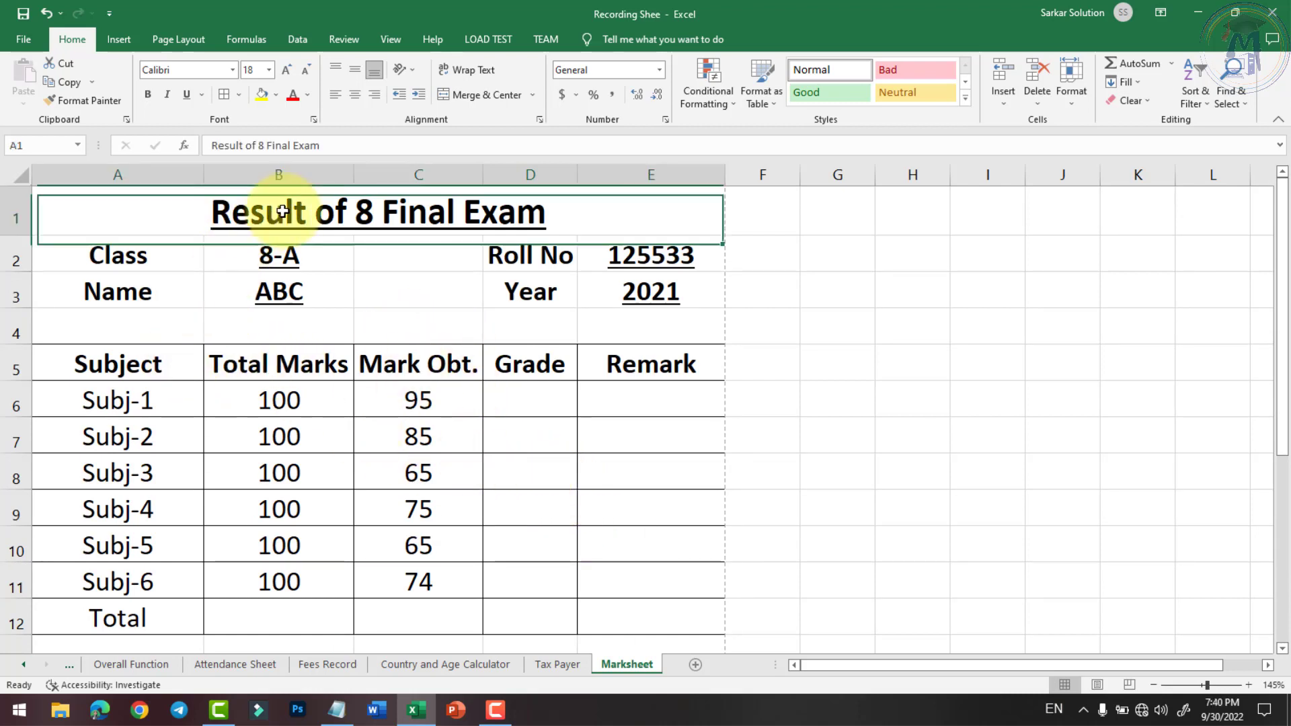
{"action": "left_click", "coordinate": [276, 95]}
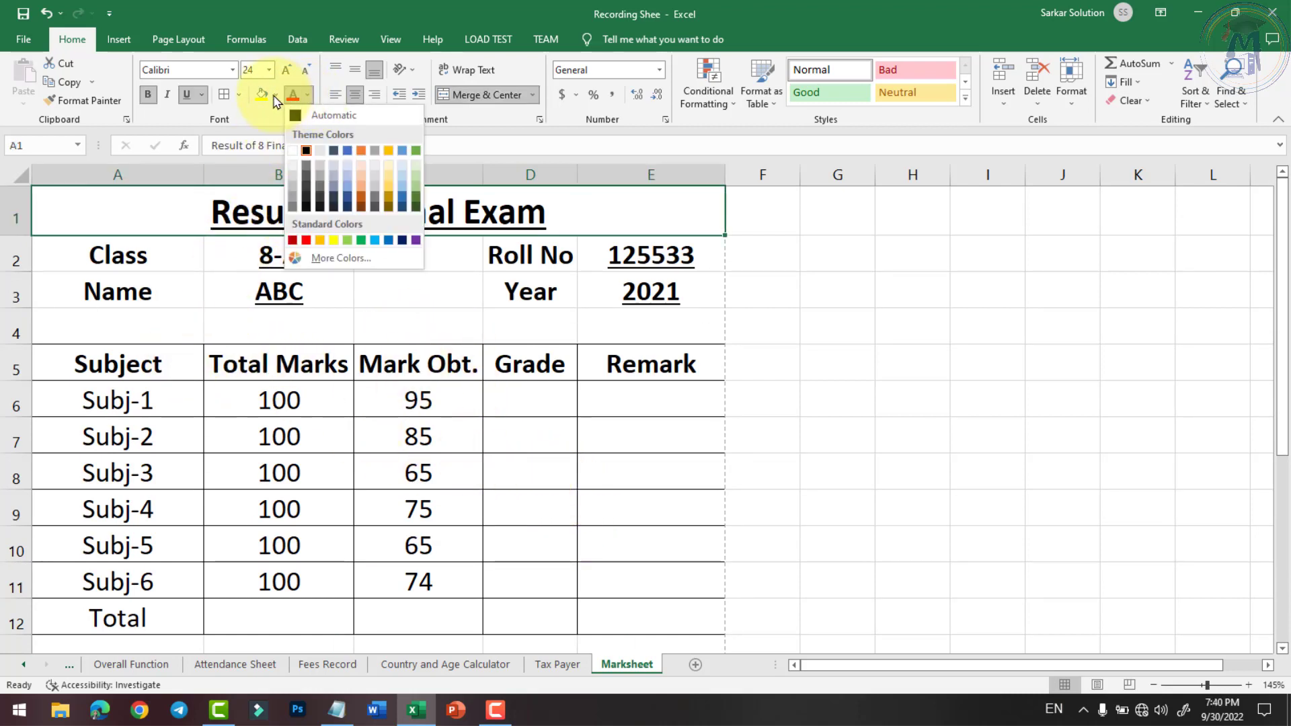
{"action": "left_click", "coordinate": [375, 220]}
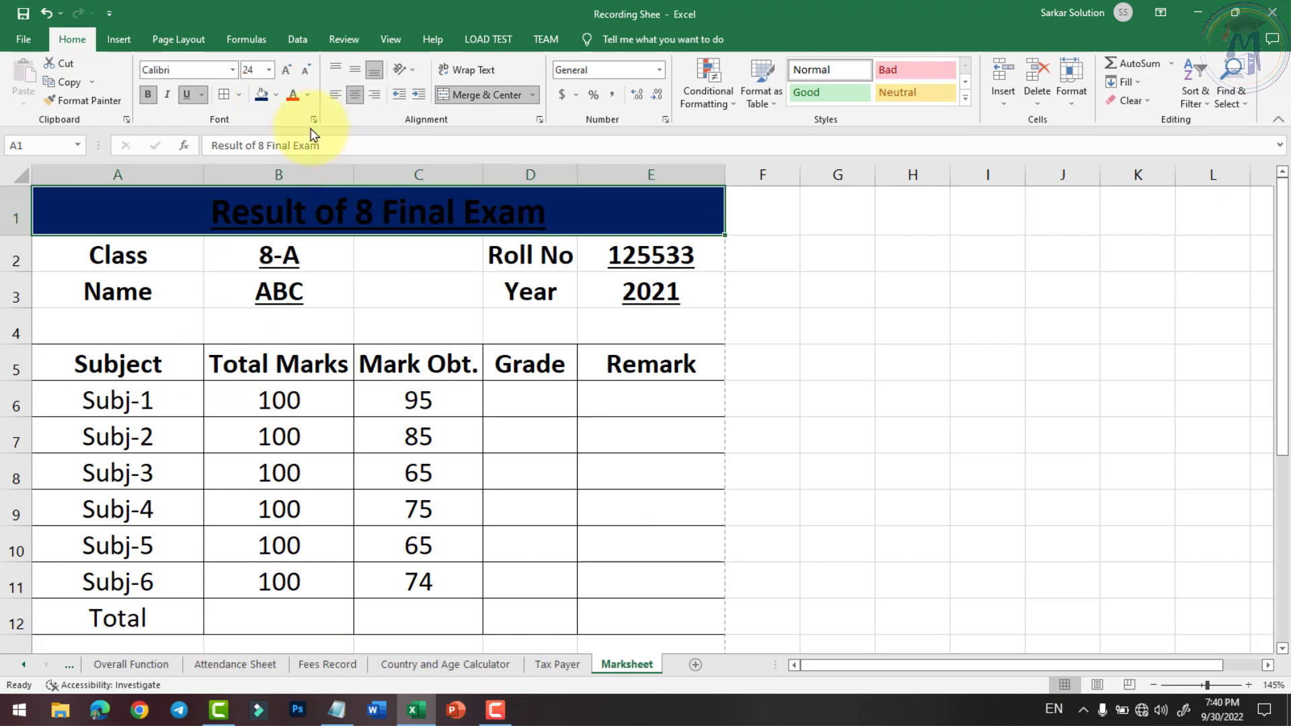
{"action": "left_click", "coordinate": [308, 95]}
{"action": "left_click", "coordinate": [296, 143]}
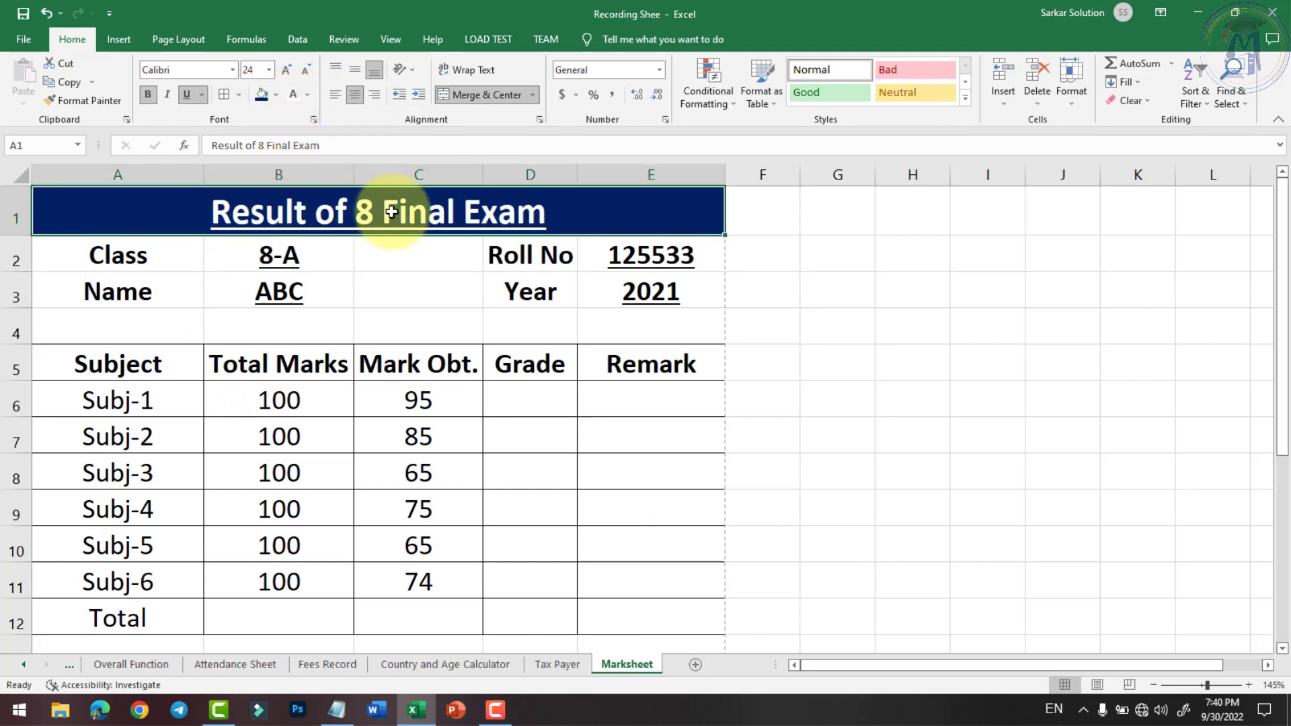
Step: Fill the subject table's heading row A5:E5 with orange
{"action": "left_click", "coordinate": [283, 289]}
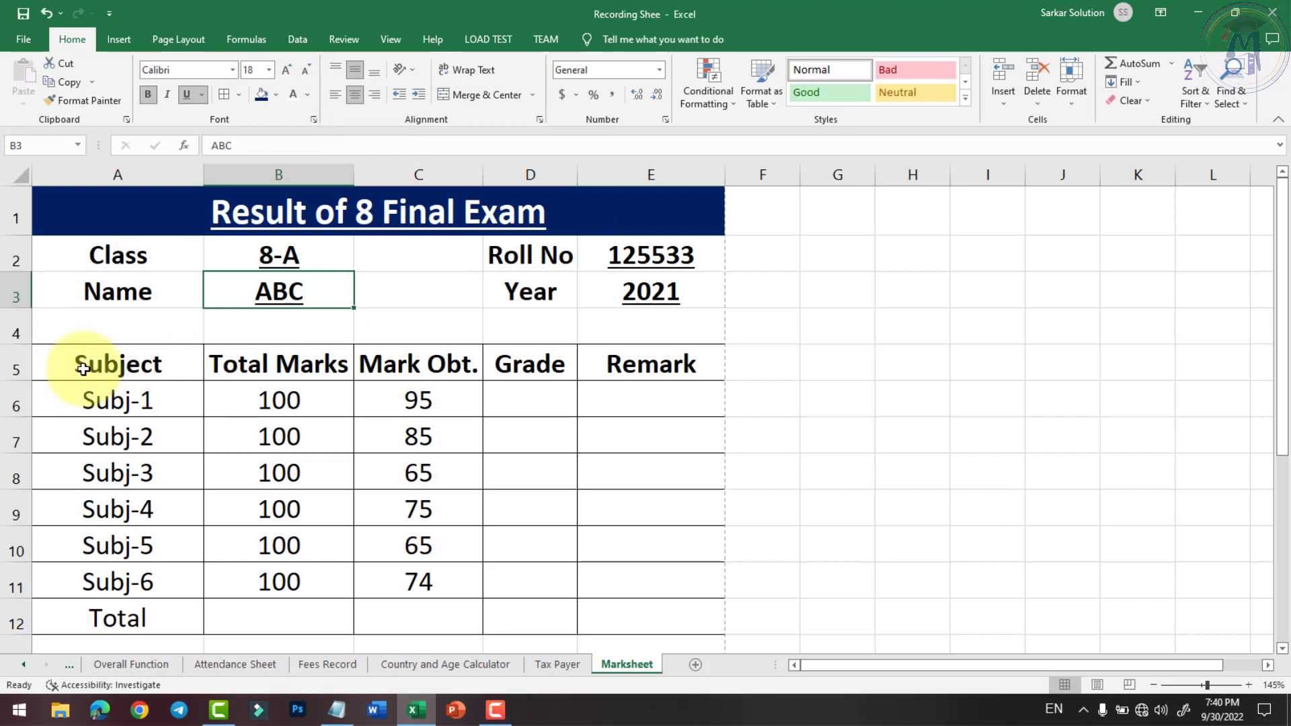
{"action": "left_click_drag", "start_coordinate": [86, 369], "coordinate": [588, 363]}
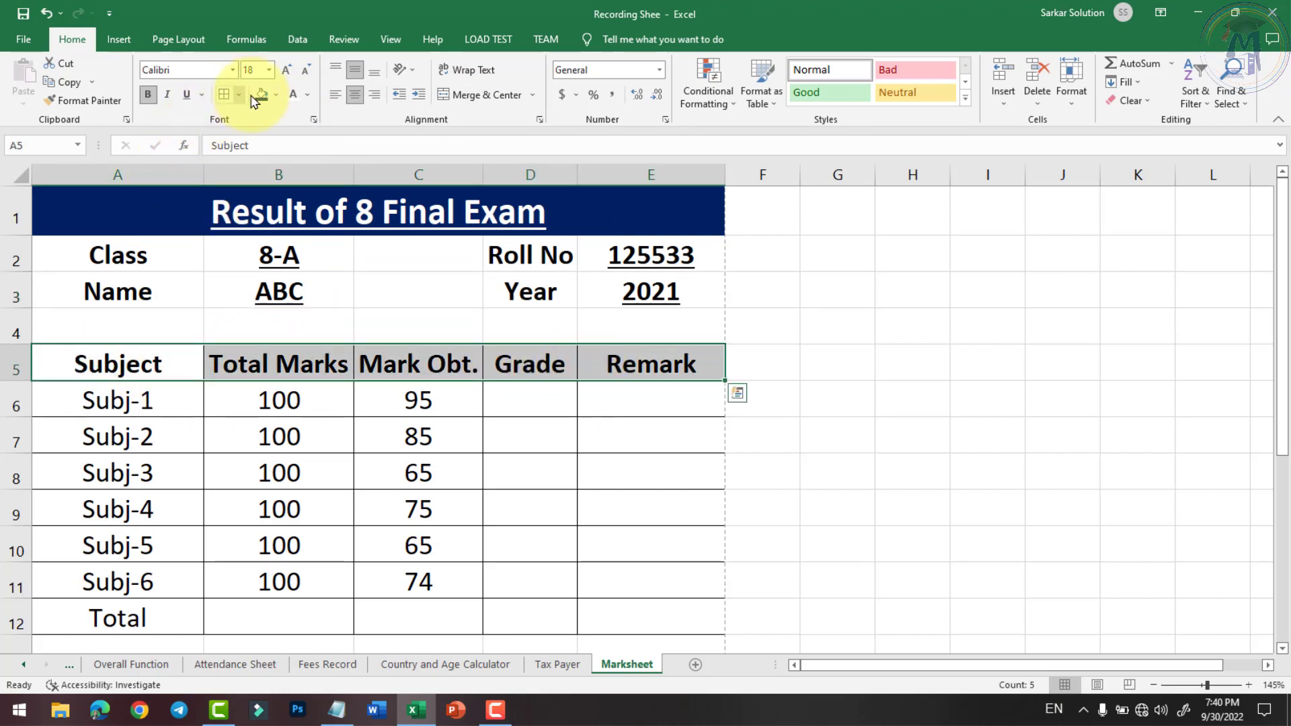
{"action": "left_click", "coordinate": [277, 96]}
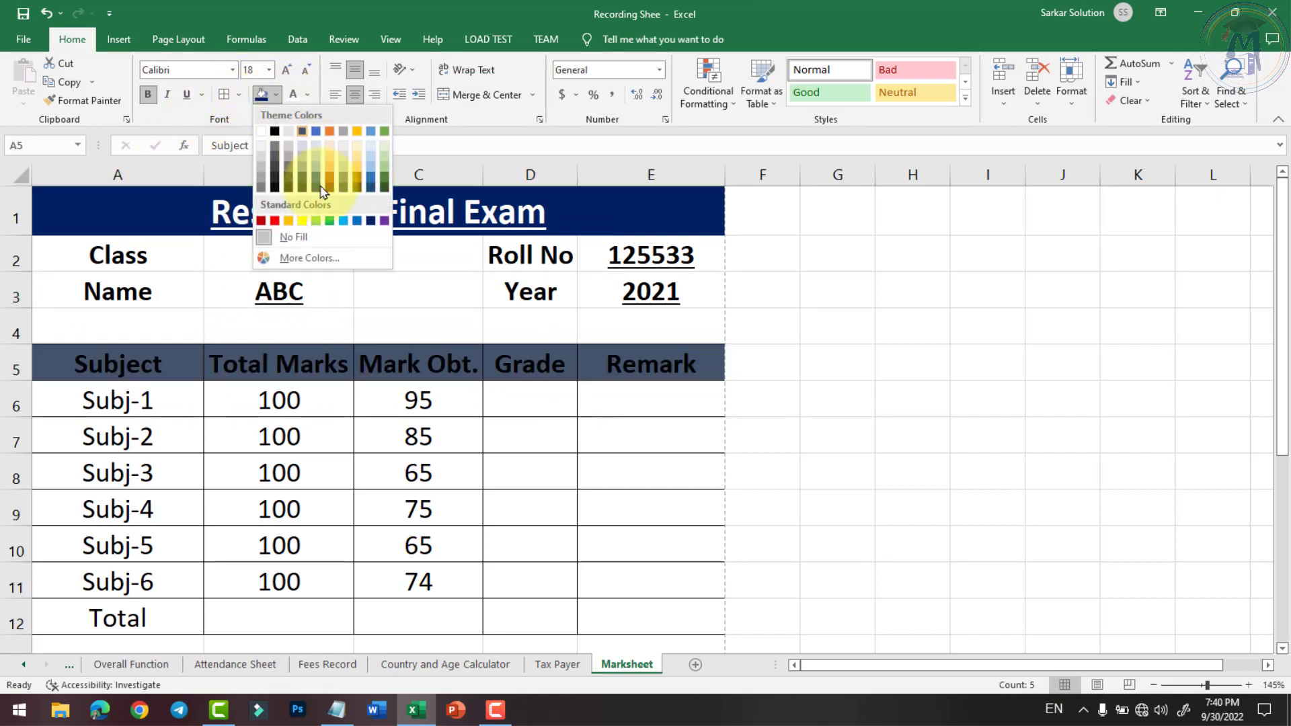
{"action": "left_click", "coordinate": [266, 213]}
{"action": "left_click", "coordinate": [239, 434]}
Step: Make the Total row in A12:E12 bold
{"action": "scroll", "coordinate": [239, 433], "scroll_direction": "down", "scroll_amount": 1}
{"action": "left_click", "coordinate": [168, 459]}
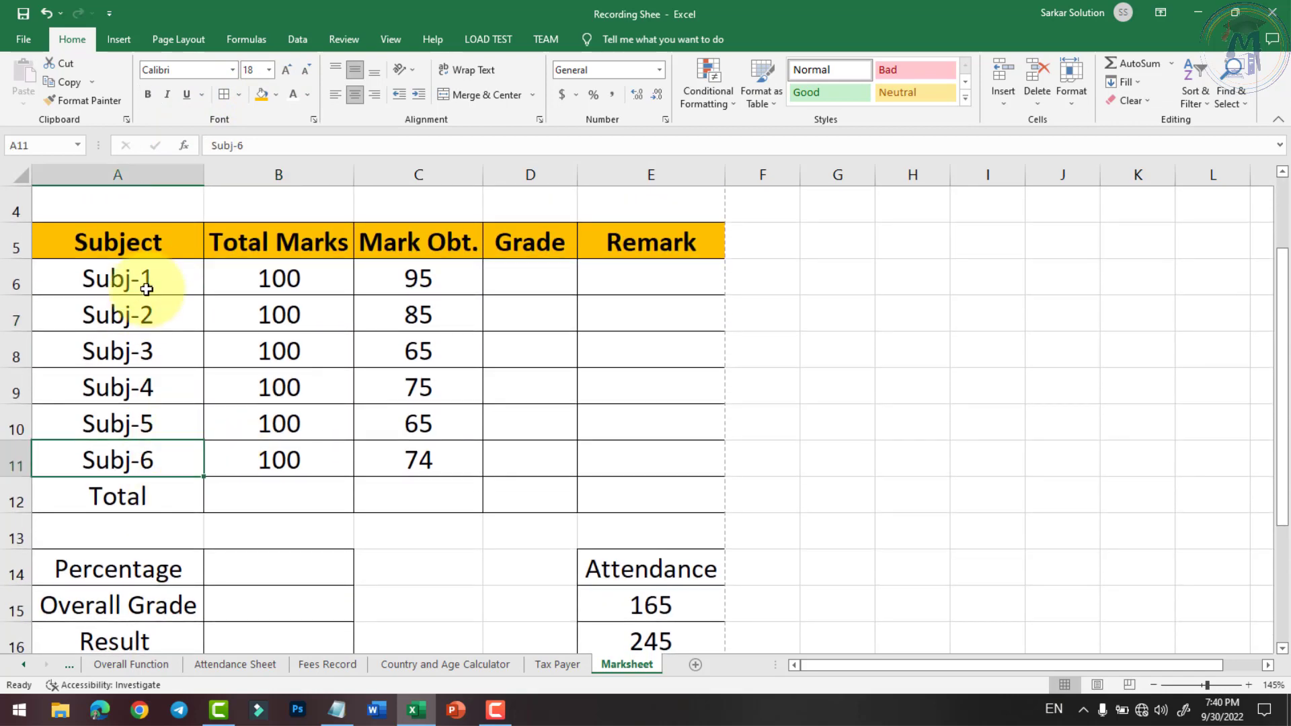
{"action": "left_click_drag", "start_coordinate": [115, 496], "coordinate": [615, 497]}
{"action": "left_click", "coordinate": [149, 94]}
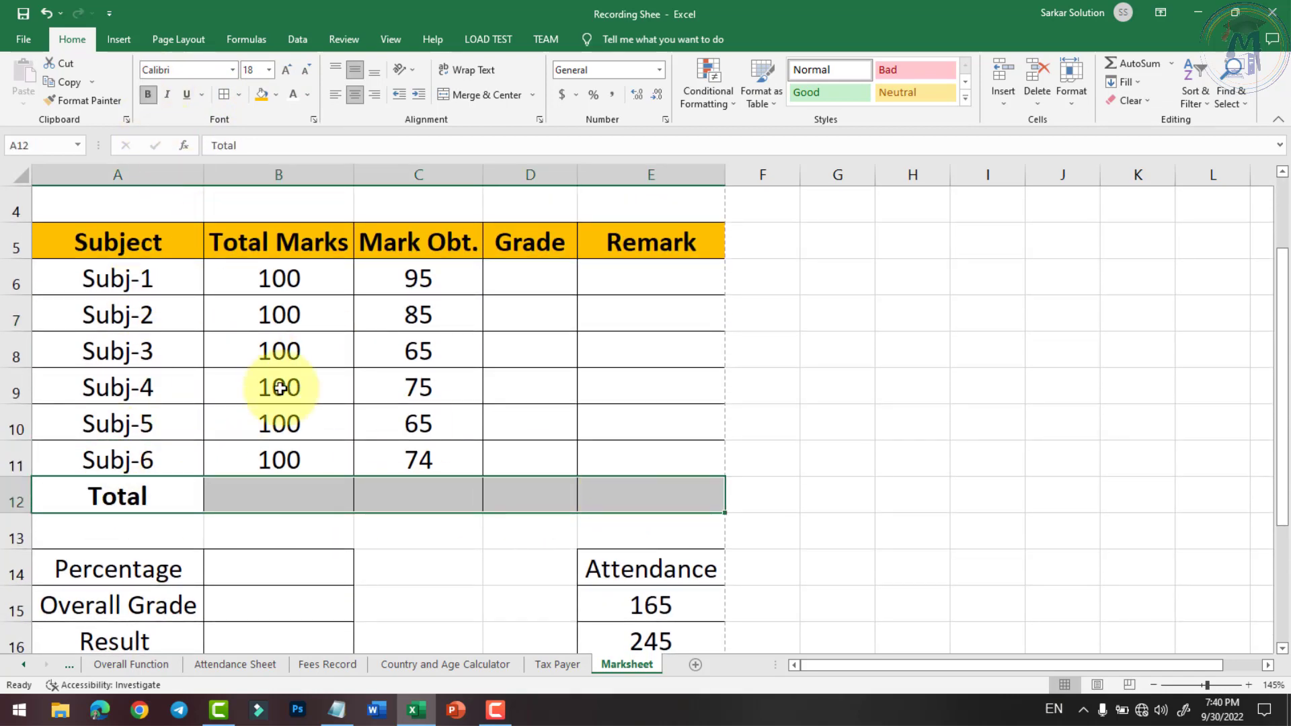
{"action": "left_click", "coordinate": [289, 407]}
Step: Draw a straight line about 6.14" wide across empty row 4 from column A to the end of column E
{"action": "scroll", "coordinate": [297, 392], "scroll_direction": "up", "scroll_amount": 1}
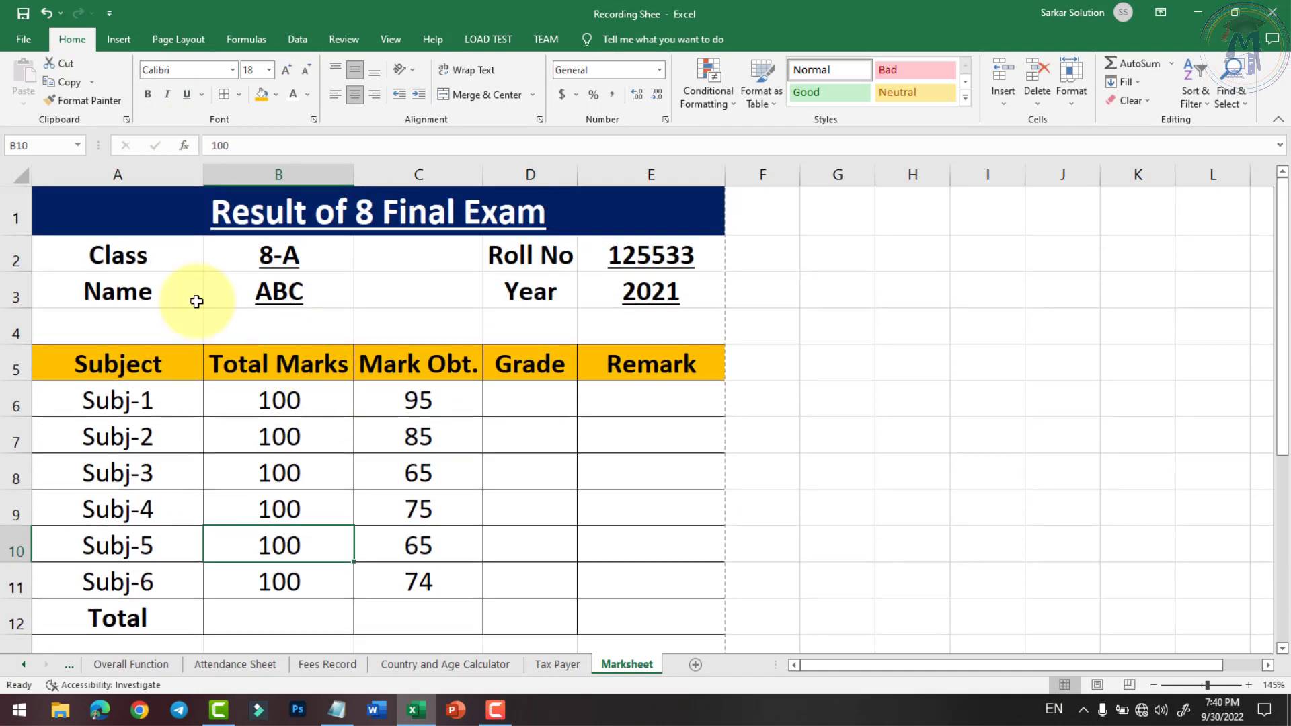
{"action": "left_click", "coordinate": [52, 325]}
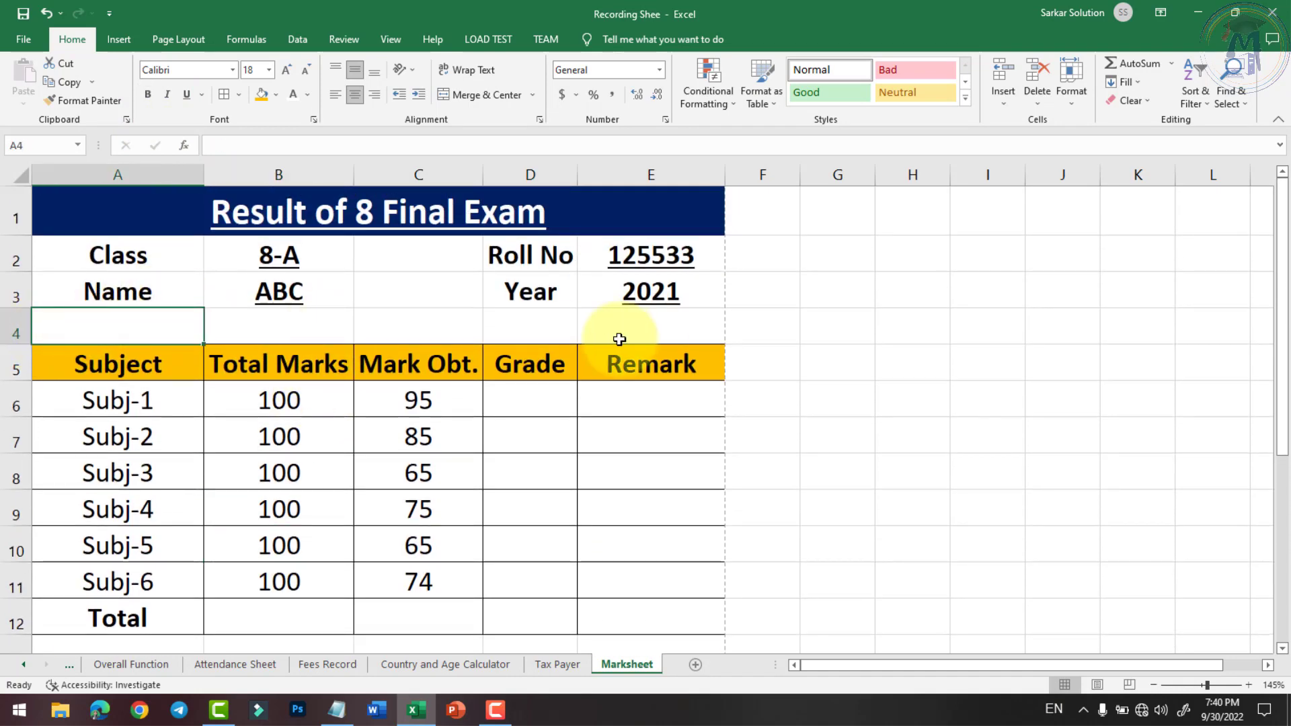
{"action": "left_click", "coordinate": [118, 39]}
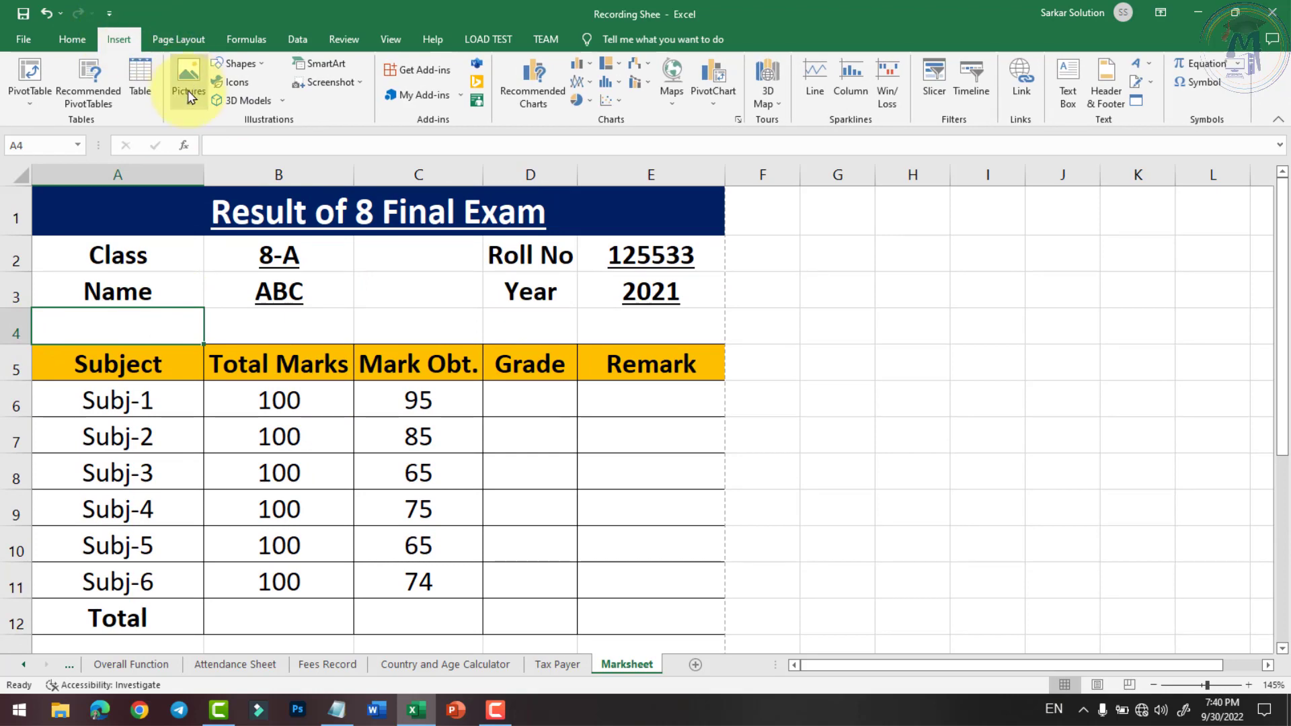
{"action": "left_click", "coordinate": [236, 63]}
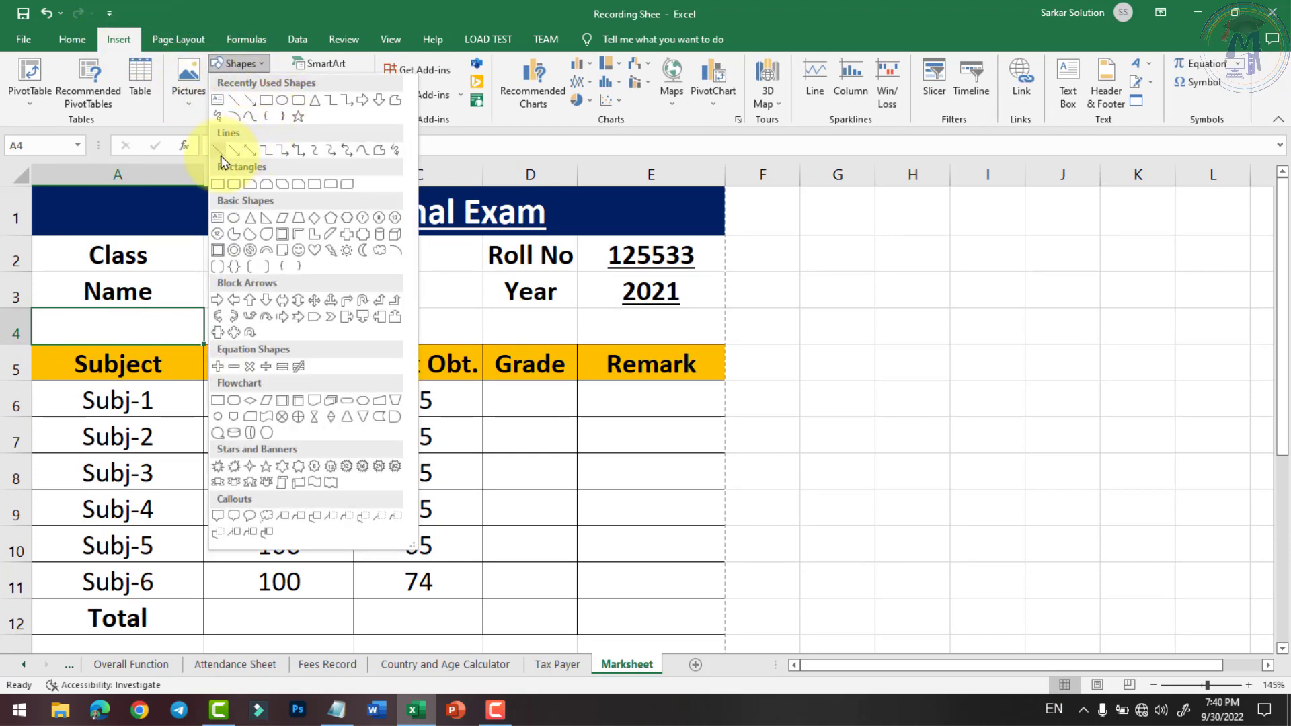
{"action": "left_click", "coordinate": [219, 152]}
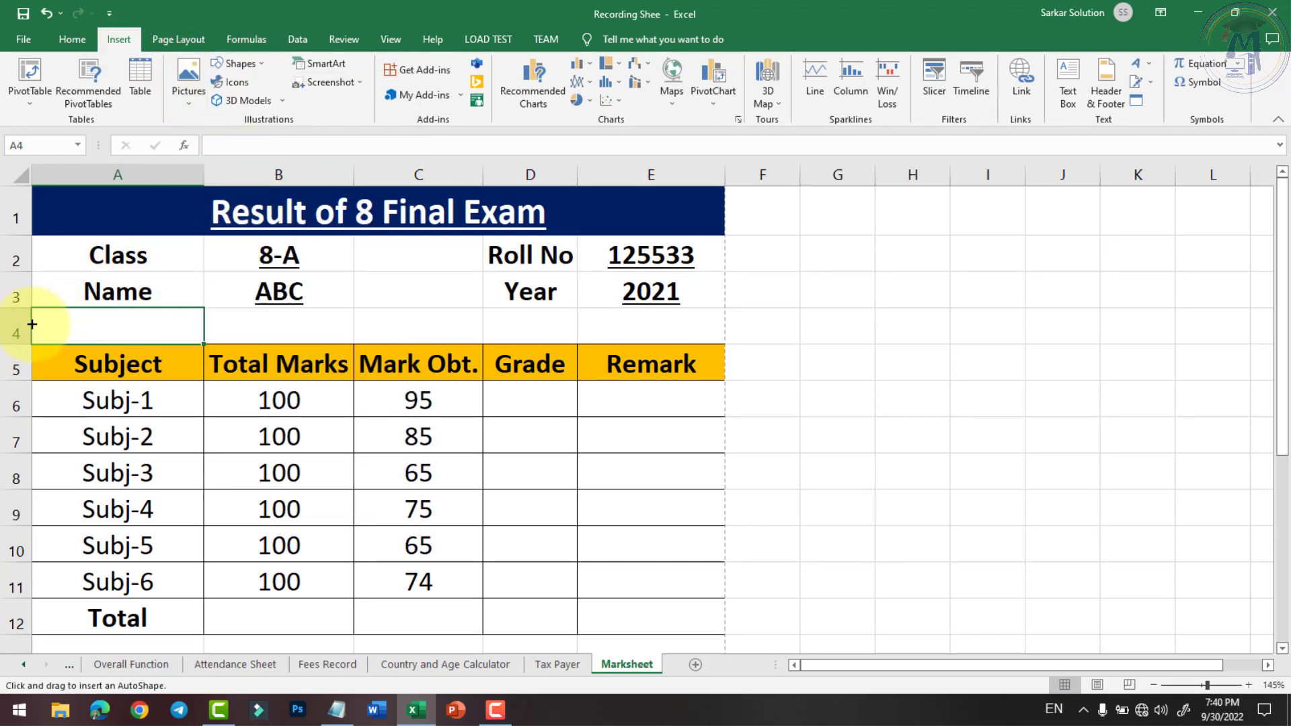
{"action": "left_click_drag", "start_coordinate": [32, 324], "coordinate": [722, 327]}
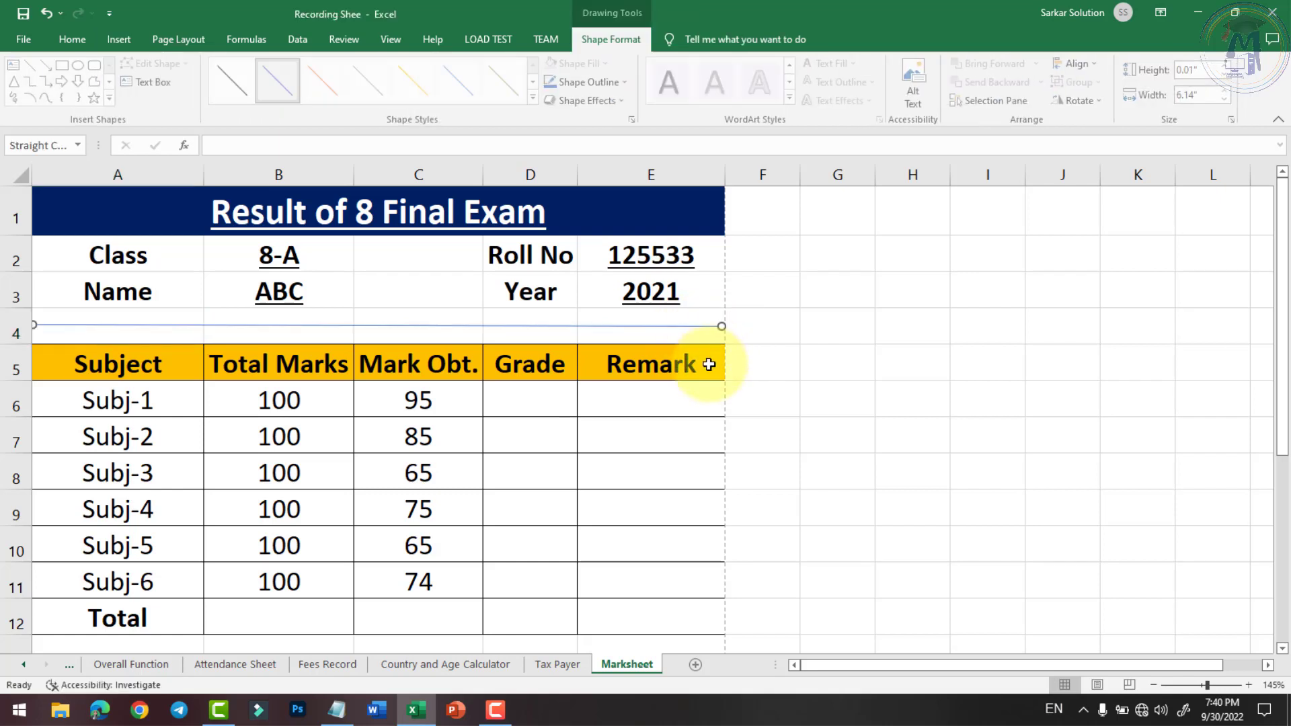
Step: Set the row 4 line's outline weight to 2¼ pt and its color to black
{"action": "left_click", "coordinate": [597, 82]}
{"action": "mouse_move", "coordinate": [589, 284]}
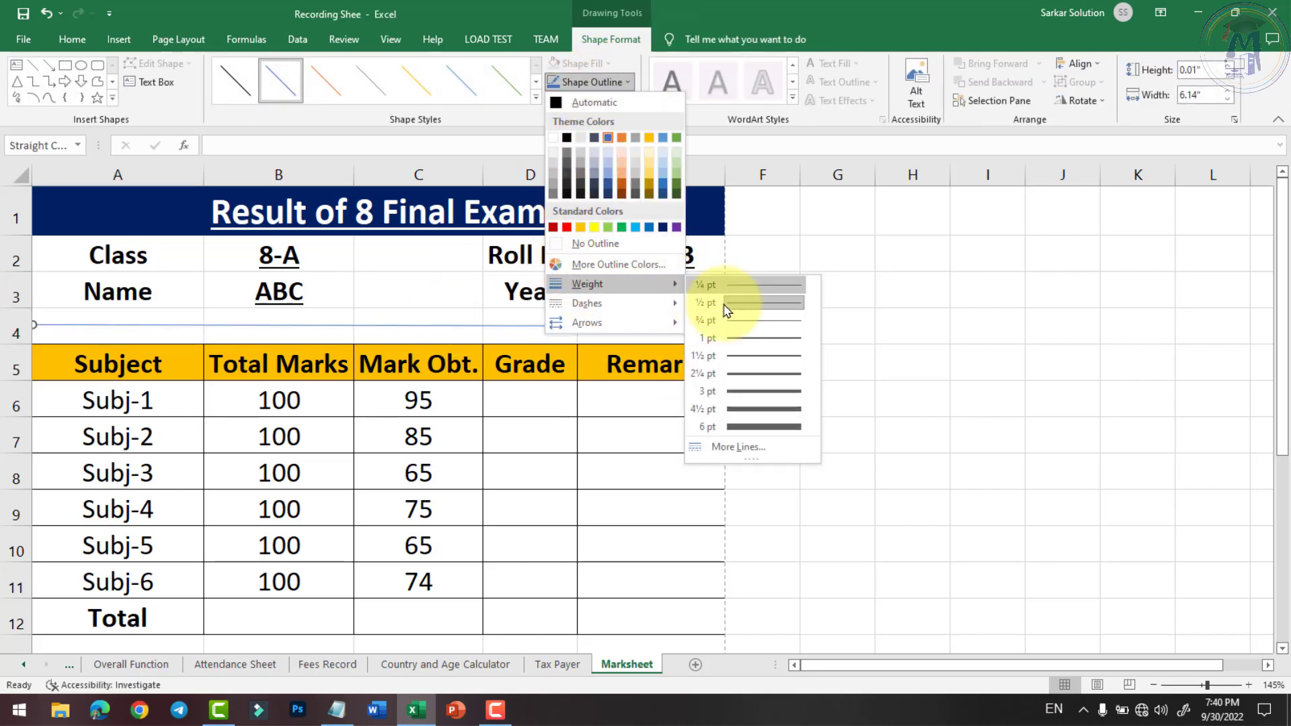
{"action": "left_click", "coordinate": [742, 379]}
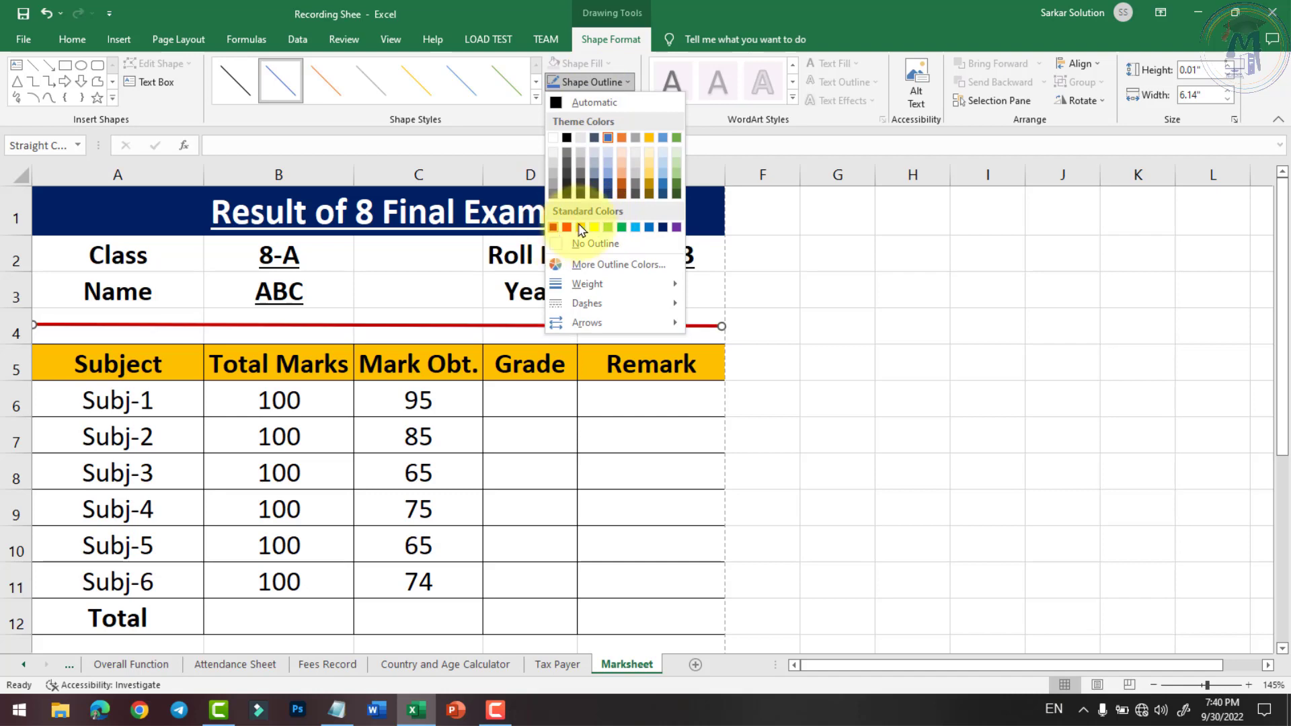
{"action": "left_click", "coordinate": [568, 193]}
{"action": "left_click", "coordinate": [729, 323]}
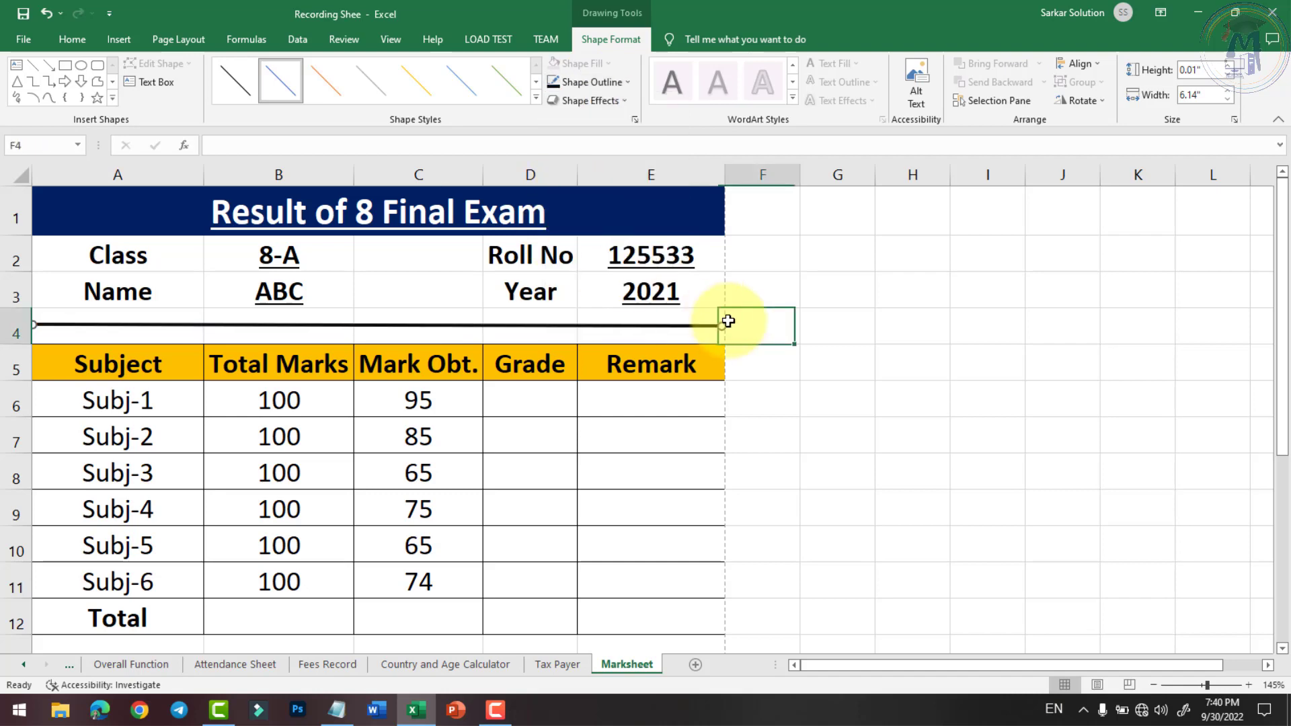
Step: Check the marksheet's layout, including the row 4 line, in an enlarged print preview and return to the sheet
{"action": "left_click", "coordinate": [26, 40]}
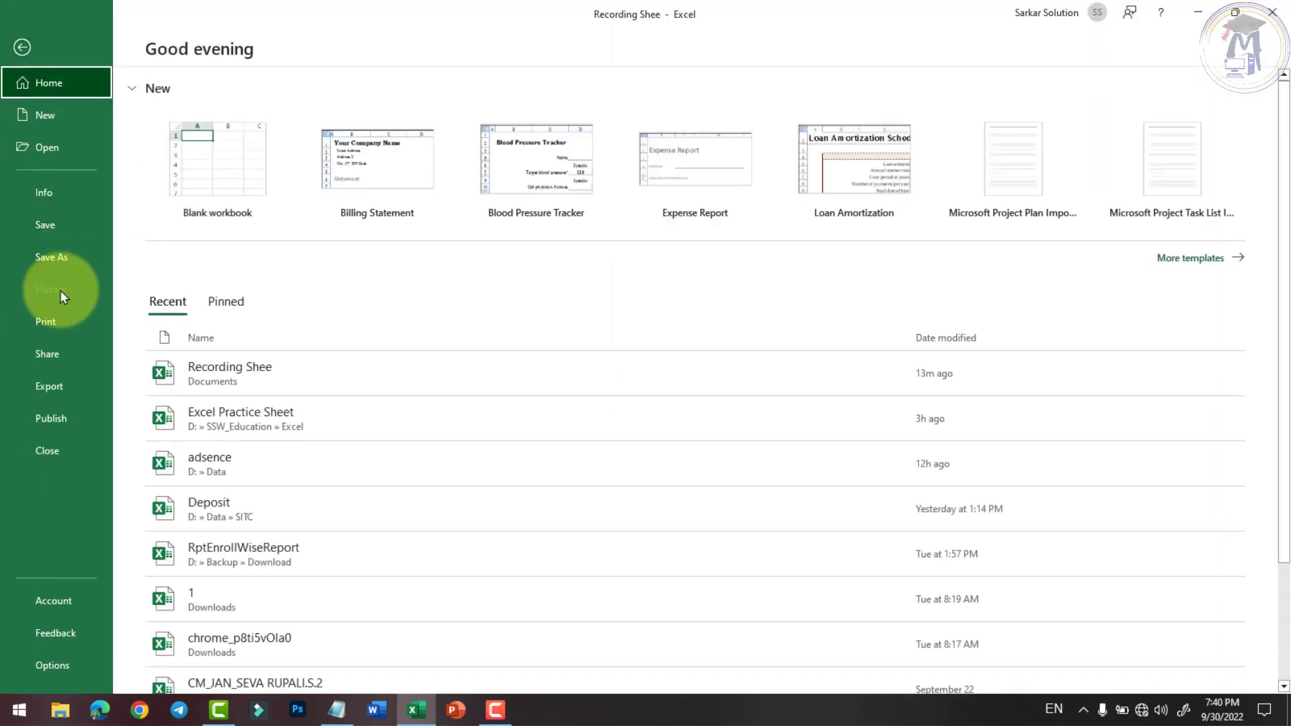
{"action": "left_click", "coordinate": [59, 321]}
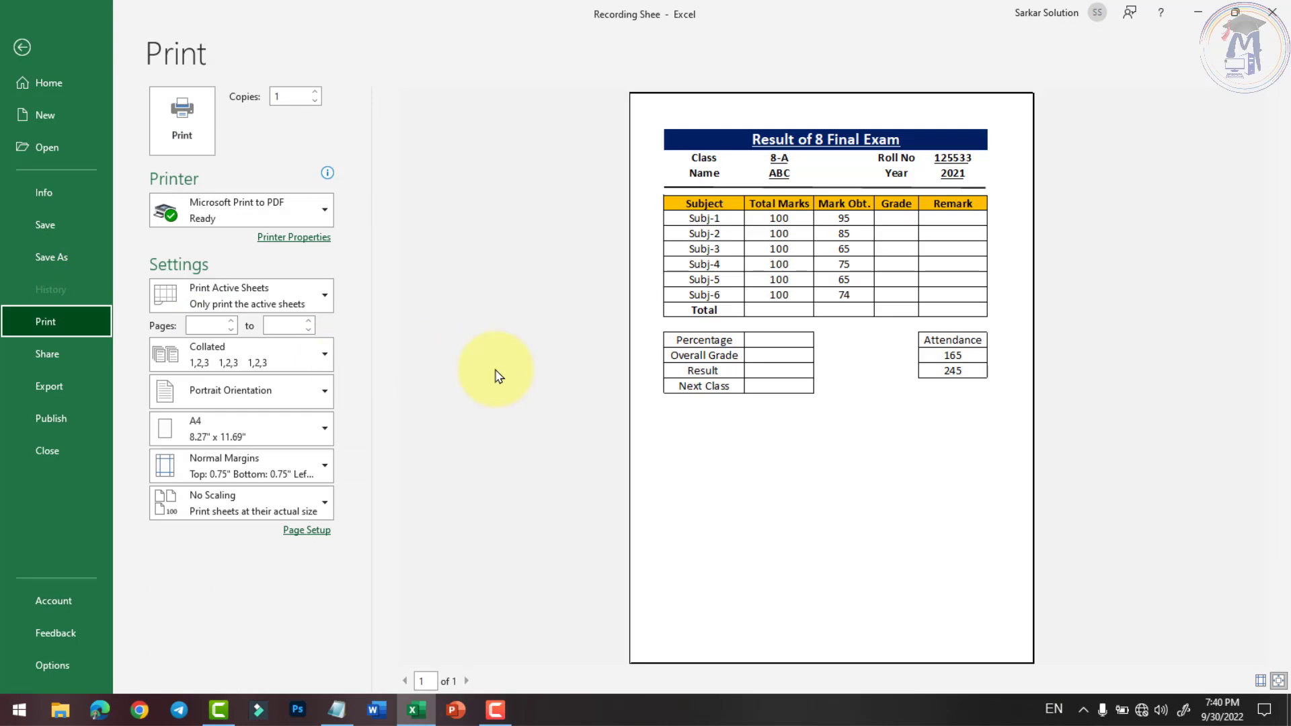
{"action": "left_click", "coordinate": [940, 232]}
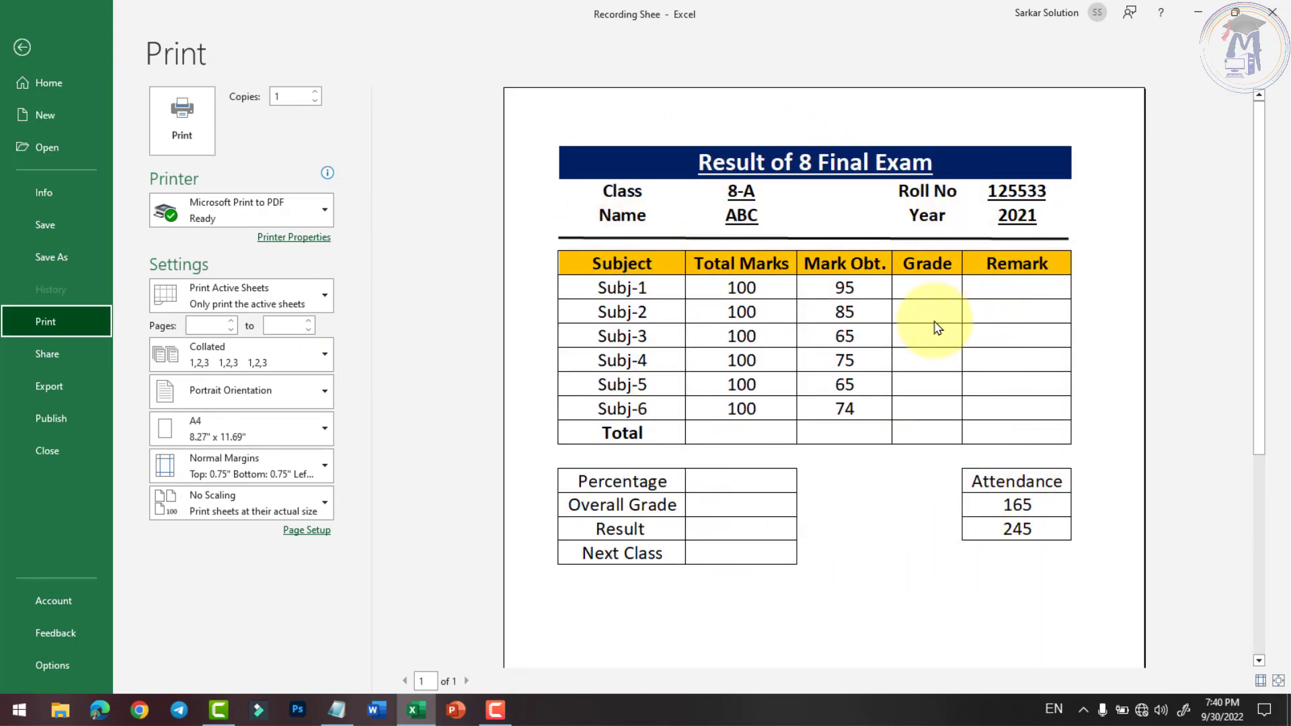
{"action": "left_click", "coordinate": [22, 48]}
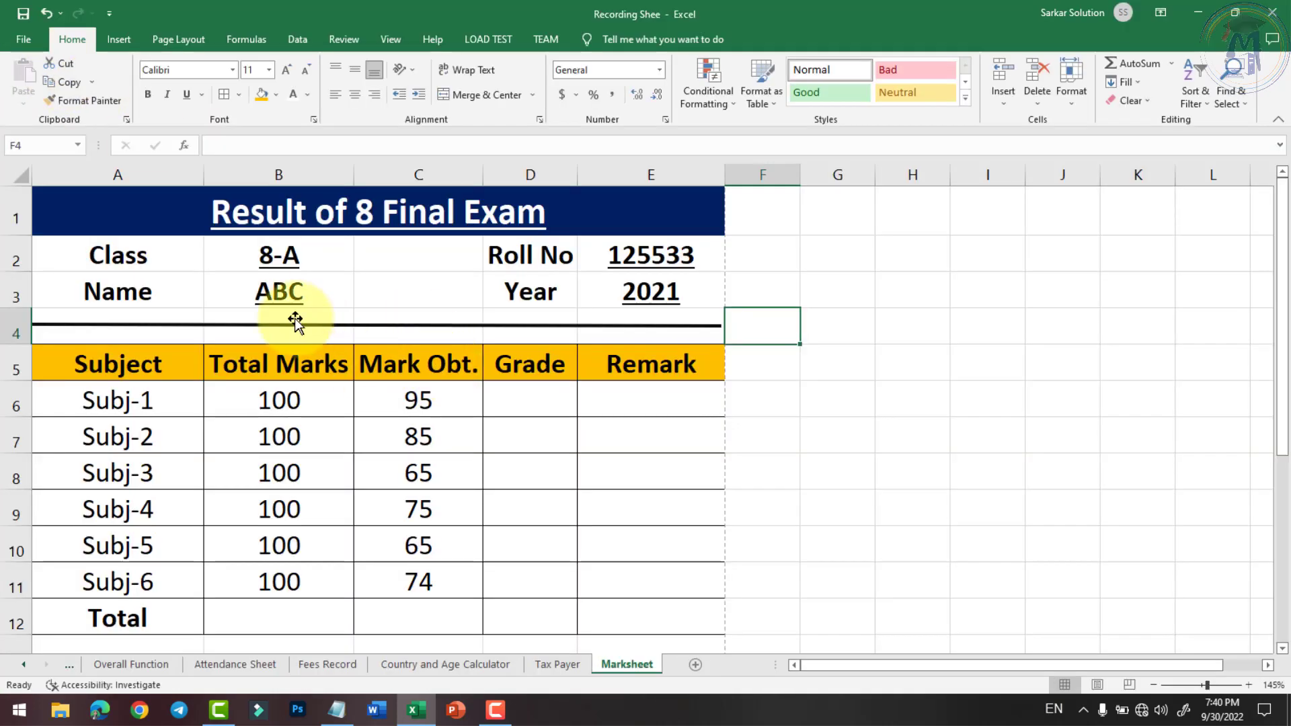
Step: Total the Total Marks column in B12 with the formula =SUM(B6:B11)
{"action": "scroll", "coordinate": [287, 582], "scroll_direction": "down", "scroll_amount": 1}
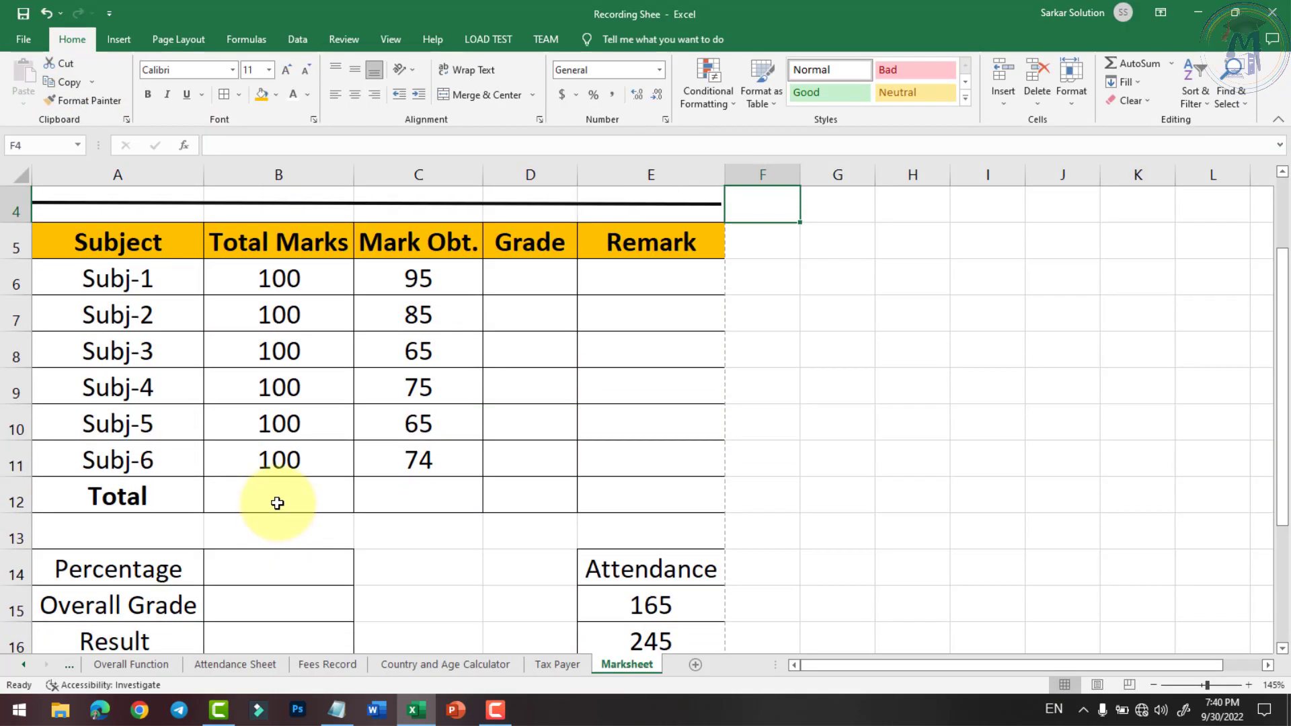
{"action": "left_click", "coordinate": [286, 503]}
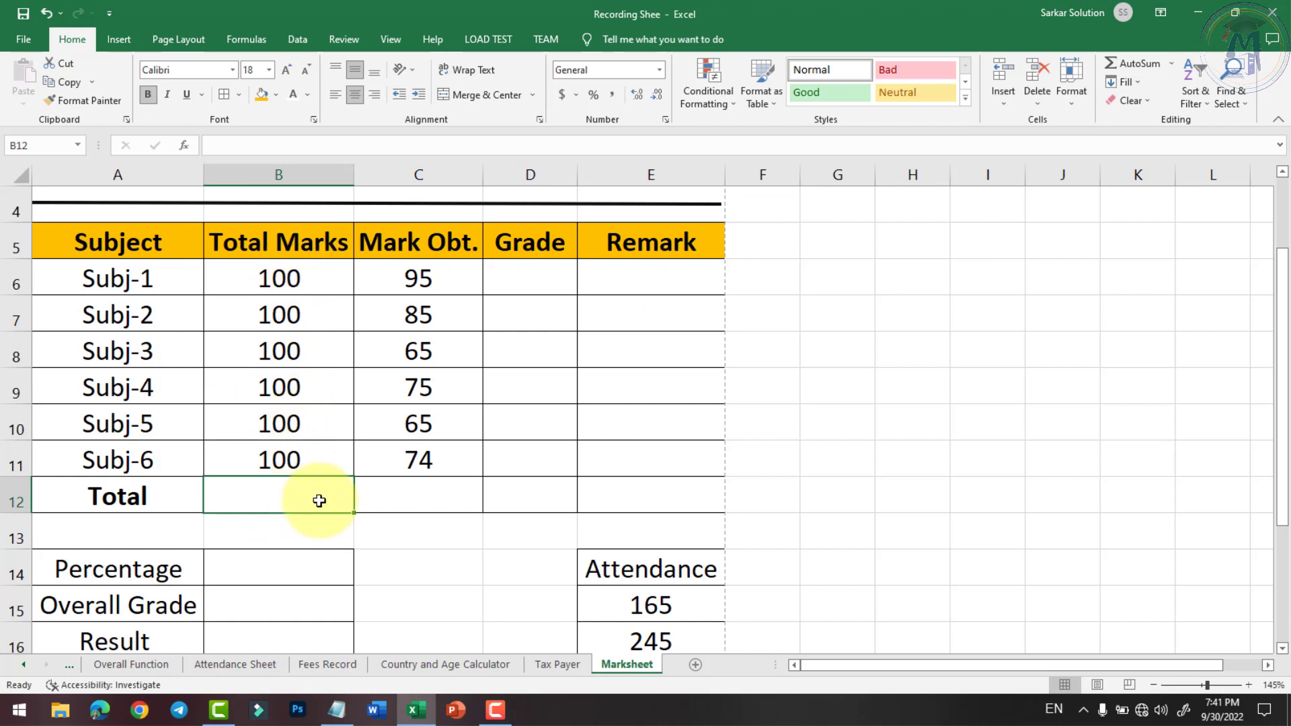
{"action": "type", "text": "=sum("}
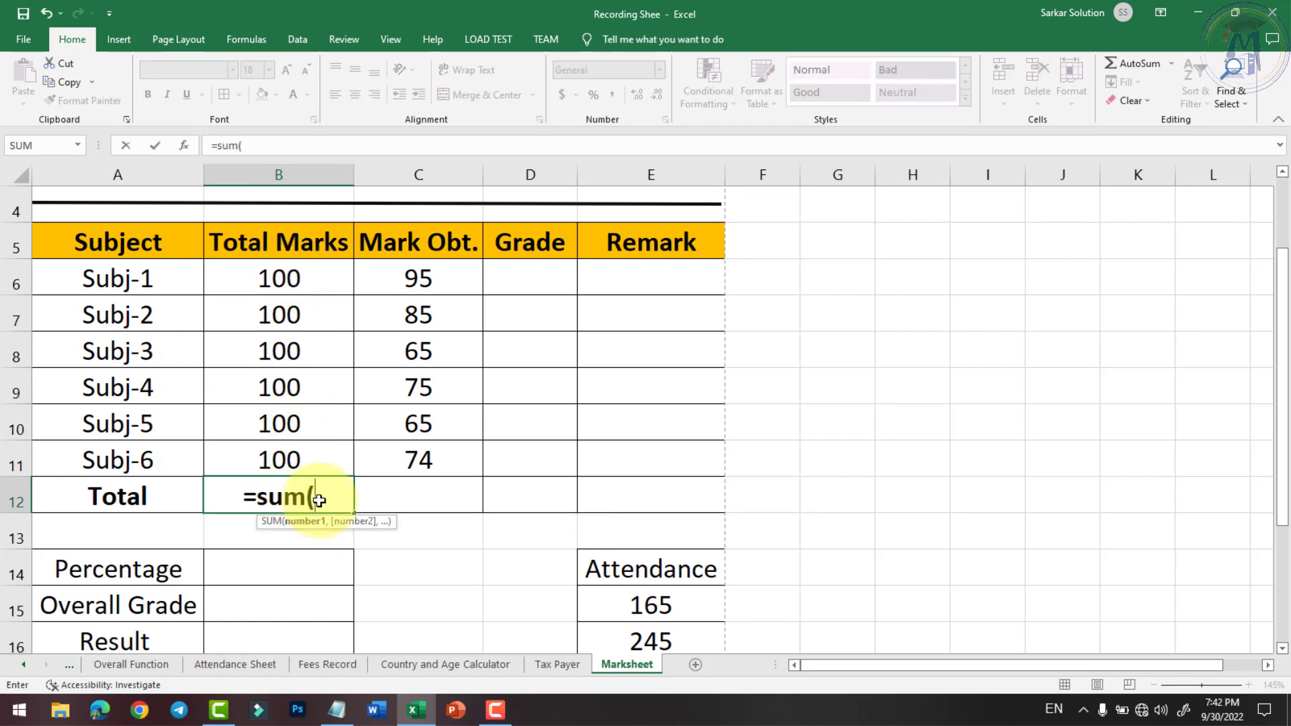
{"action": "left_click_drag", "start_coordinate": [297, 279], "coordinate": [308, 447]}
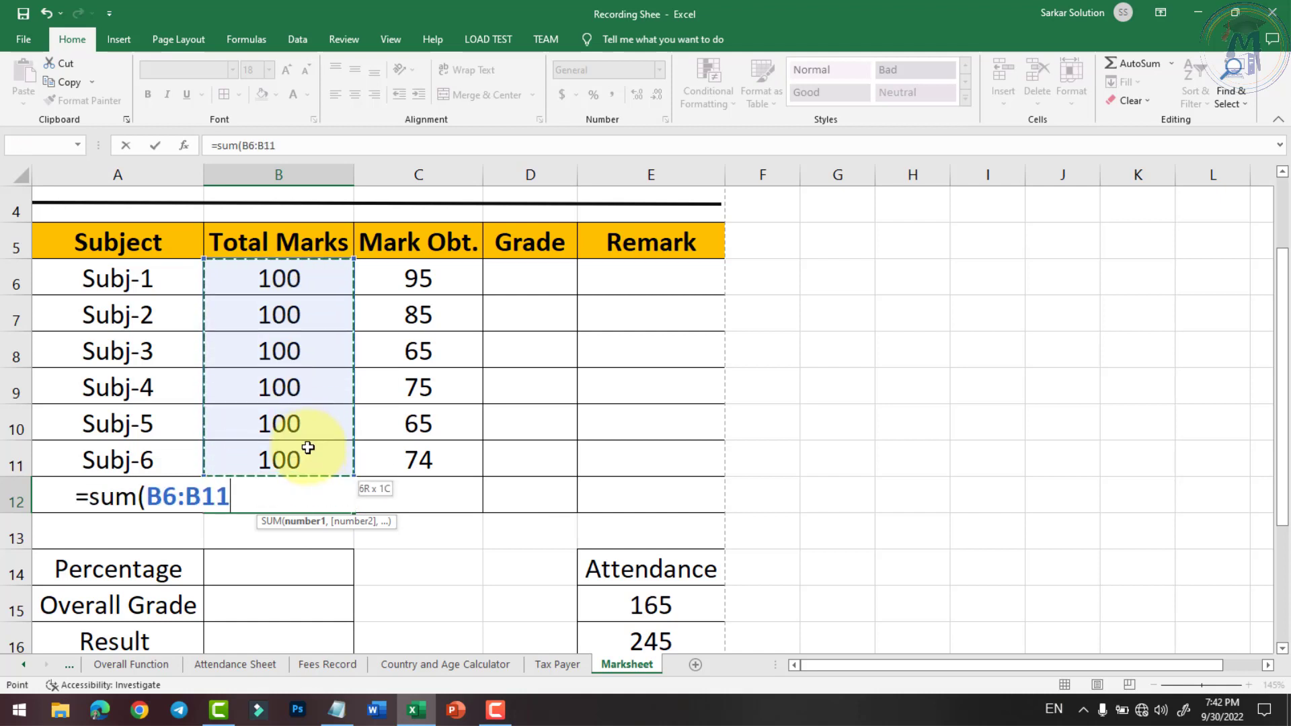
{"action": "type", "text": ")"}
{"action": "key", "text": "Return"}
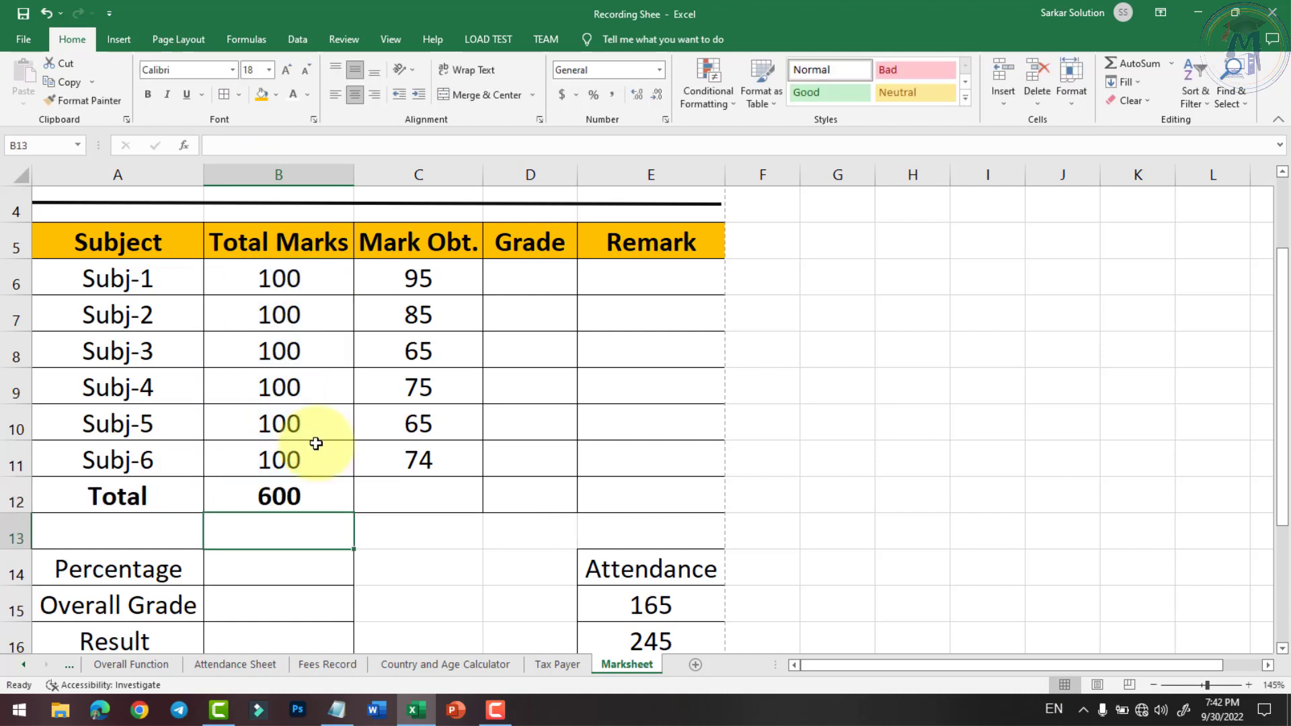
{"action": "left_click", "coordinate": [304, 486]}
Step: Total the Mark Obt. column in C12 with the formula =SUM(C6:C11)
{"action": "left_click", "coordinate": [424, 491]}
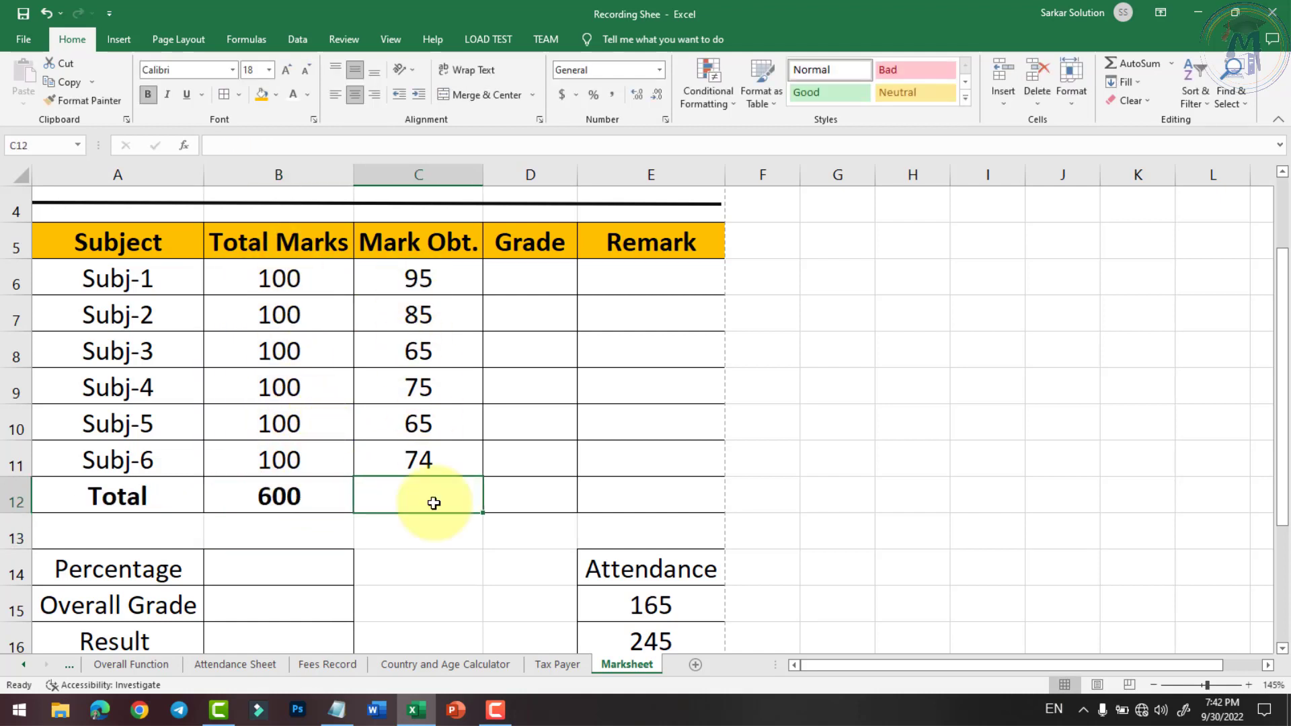
{"action": "type", "text": "=sum"}
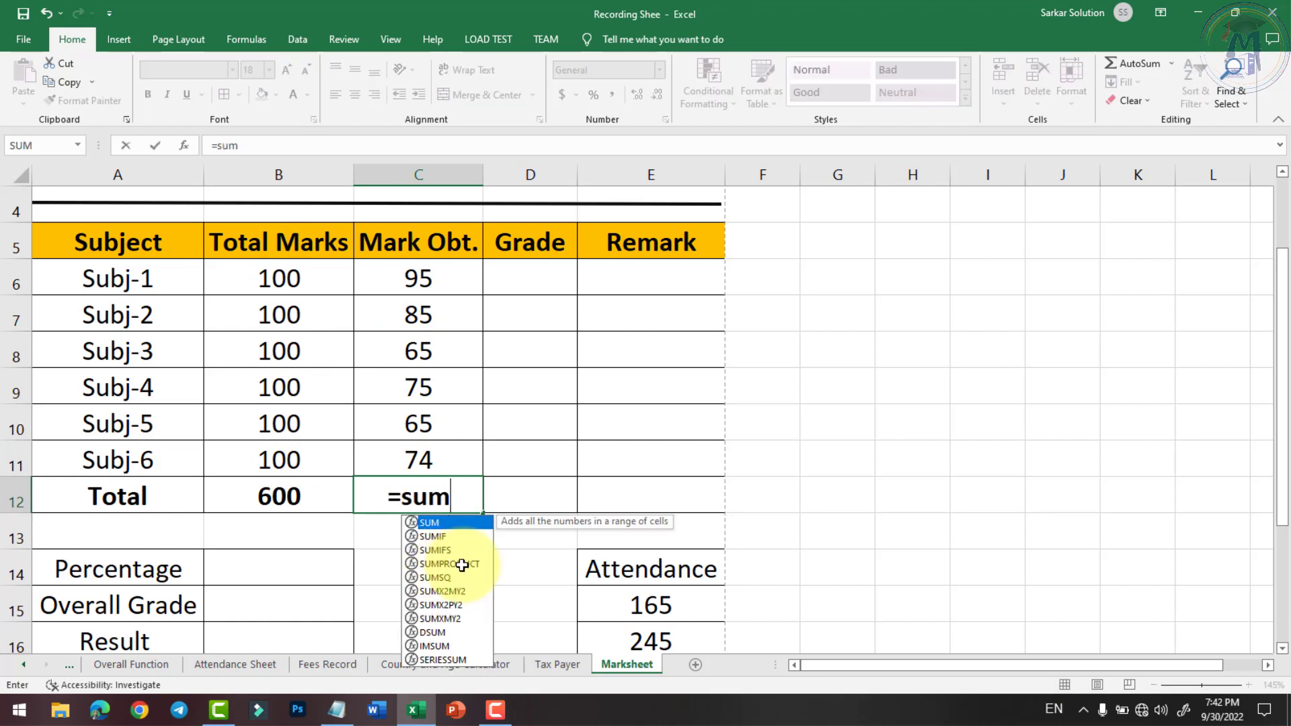
{"action": "type", "text": "("}
{"action": "left_click_drag", "start_coordinate": [411, 285], "coordinate": [424, 448]}
{"action": "key", "text": "Return"}
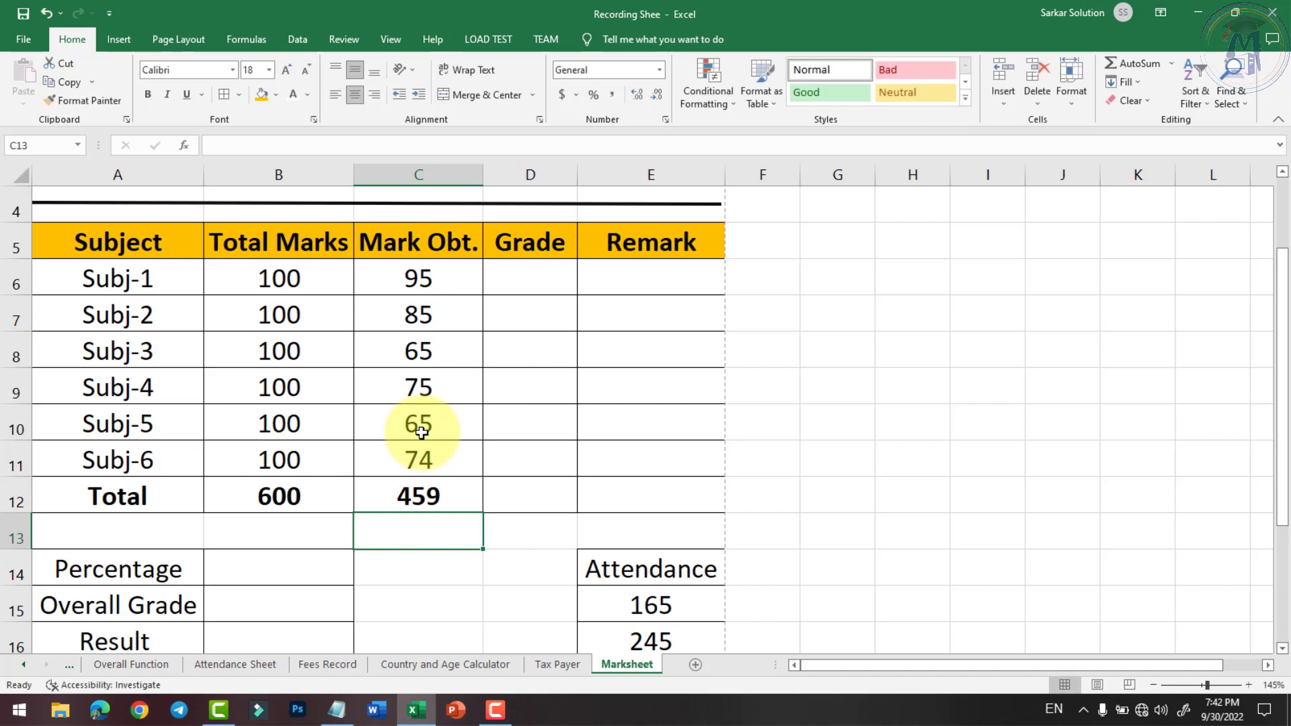
{"action": "left_click", "coordinate": [424, 494]}
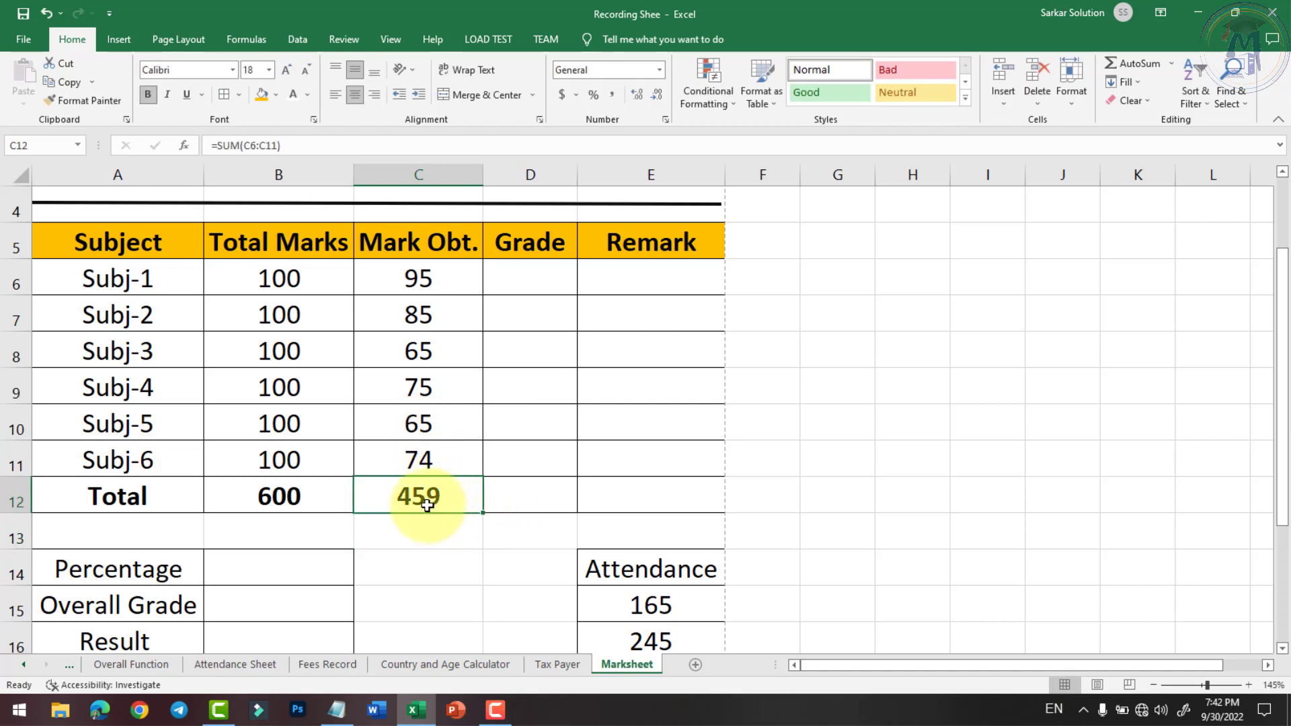
Step: Start an IF formula in Subj-1's Grade cell D6 that returns "A" when C6>=75
{"action": "scroll", "coordinate": [428, 506], "scroll_direction": "down", "scroll_amount": 1}
{"action": "scroll", "coordinate": [390, 498], "scroll_direction": "down", "scroll_amount": 1}
{"action": "scroll", "coordinate": [356, 493], "scroll_direction": "up", "scroll_amount": 2}
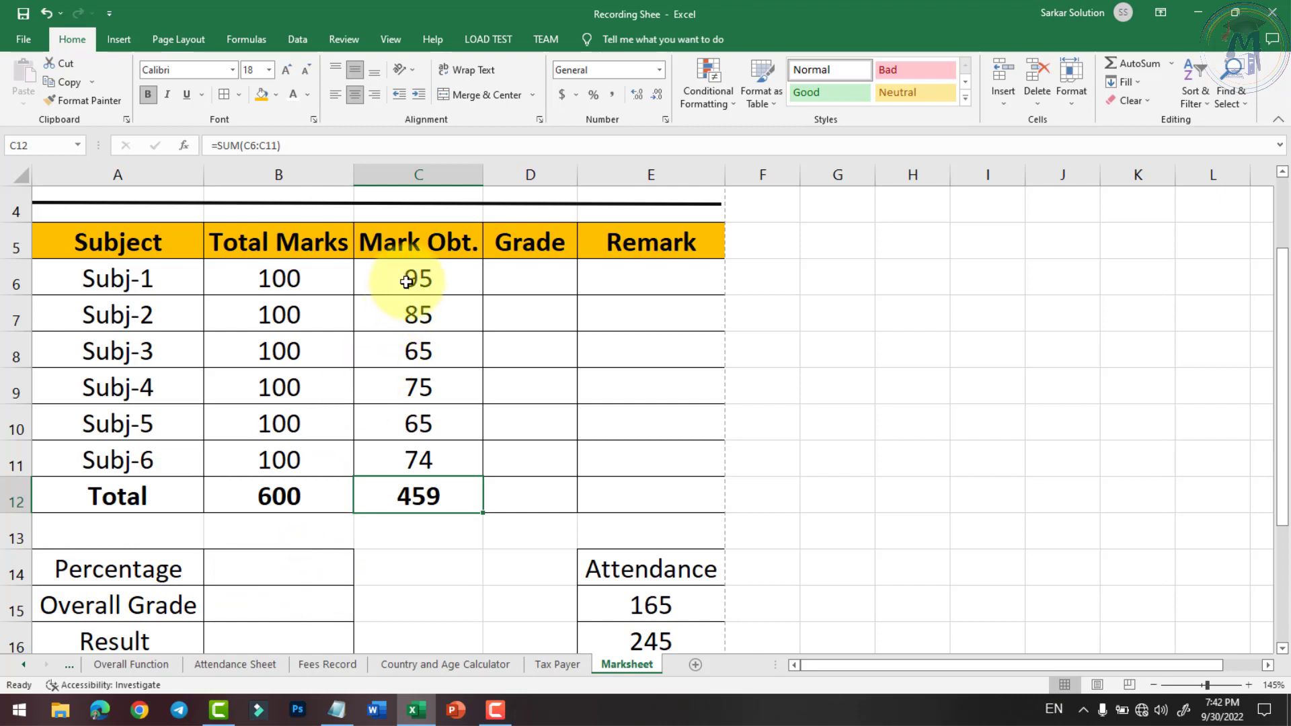
{"action": "left_click", "coordinate": [449, 283]}
{"action": "left_click", "coordinate": [529, 283]}
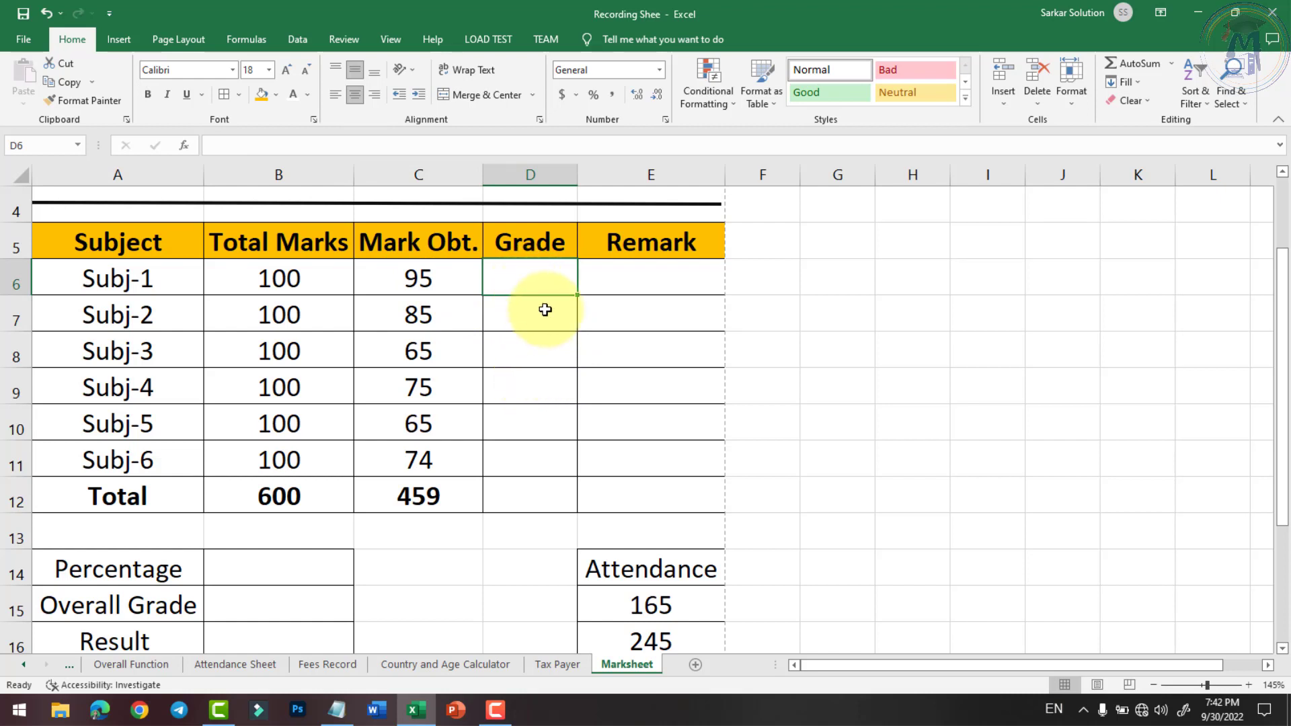
{"action": "type", "text": "="}
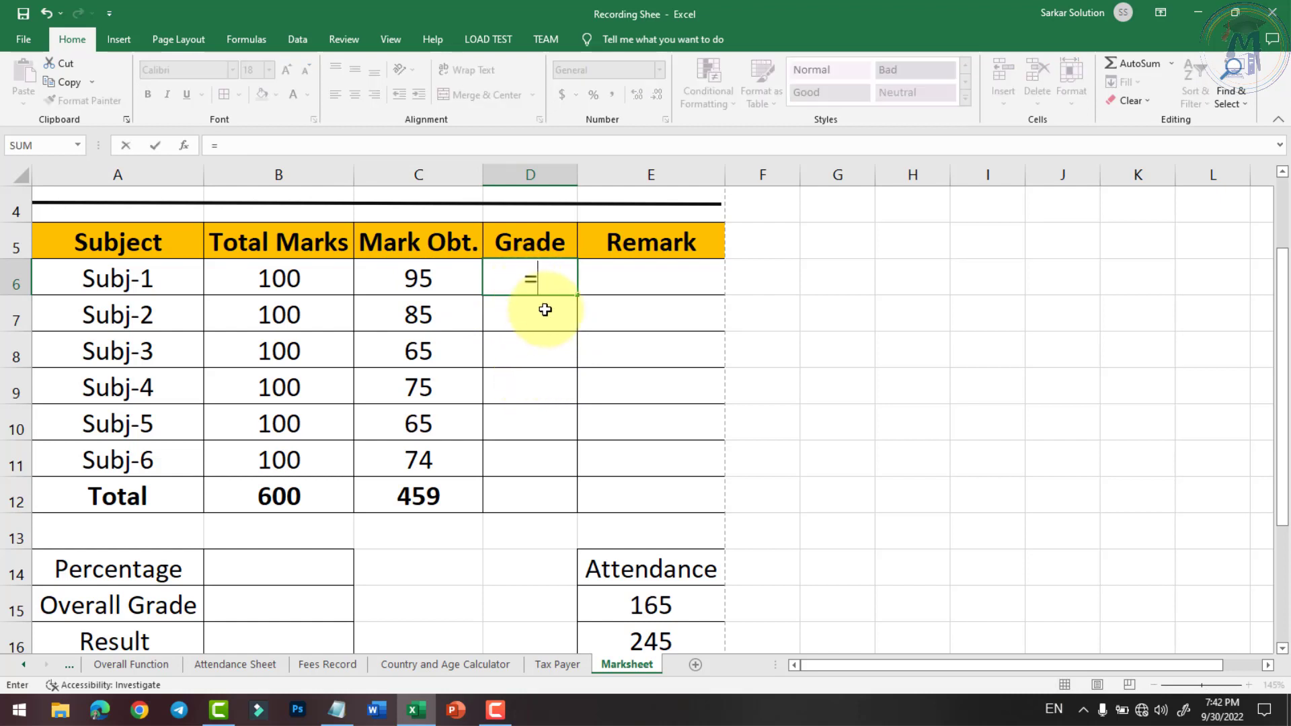
{"action": "type", "text": "if("}
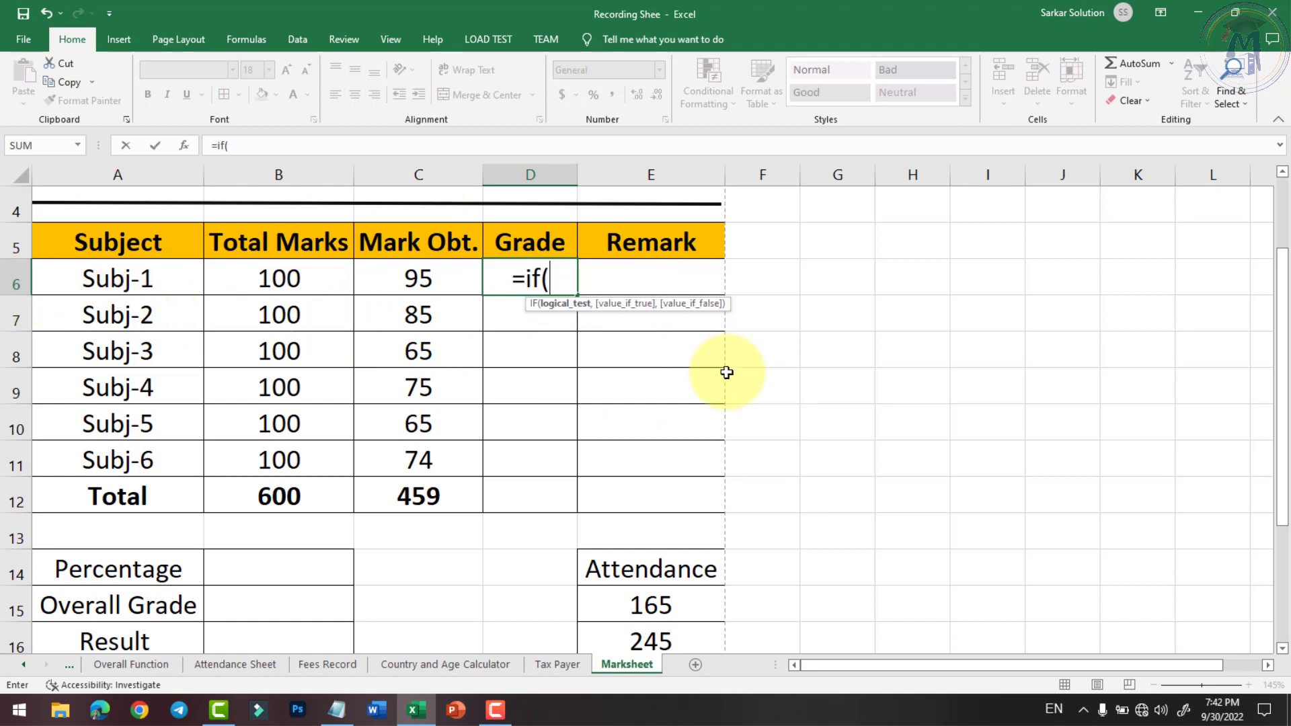
{"action": "type", "text": "c6"}
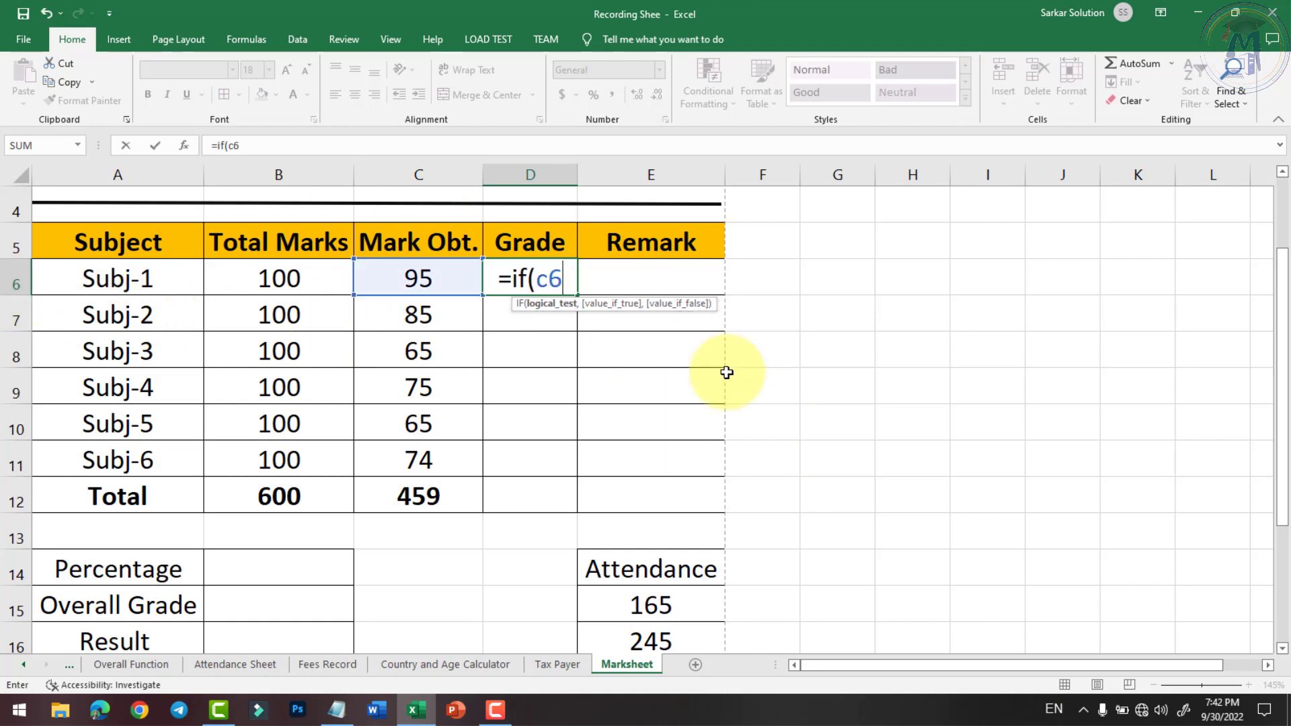
{"action": "type", "text": ">=75"}
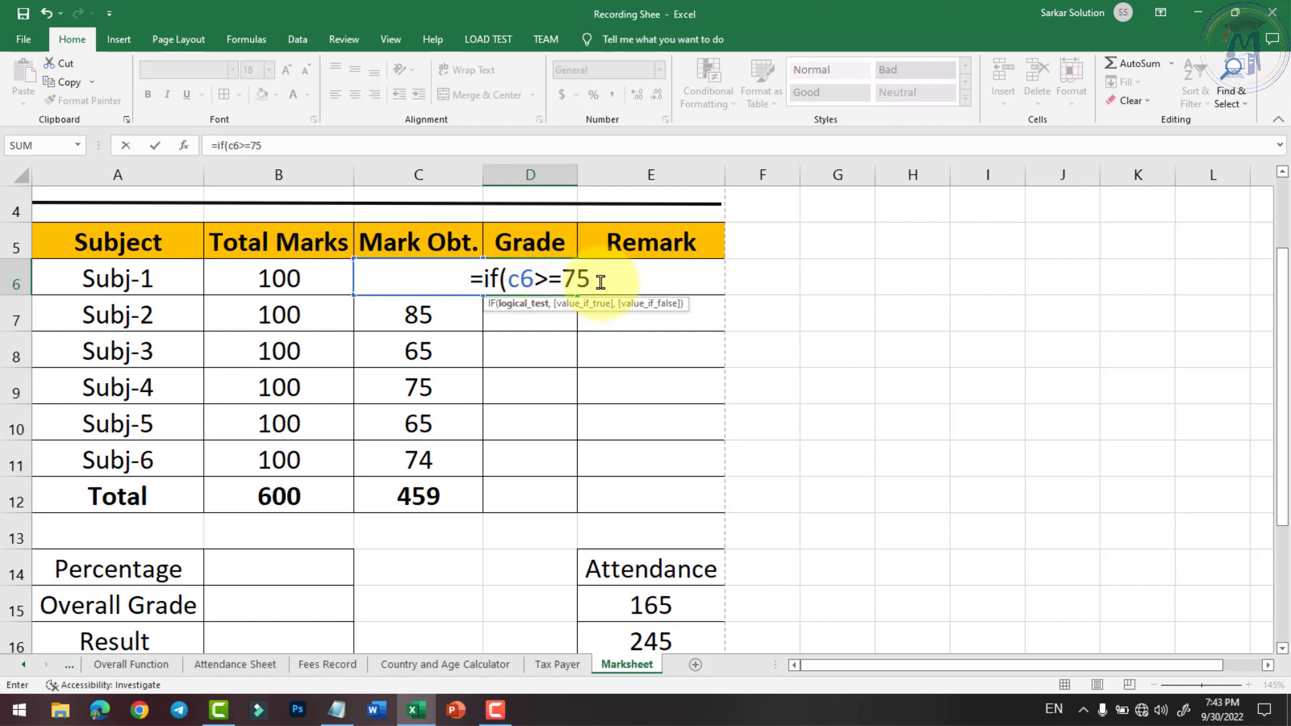
{"action": "type", "text": ","}
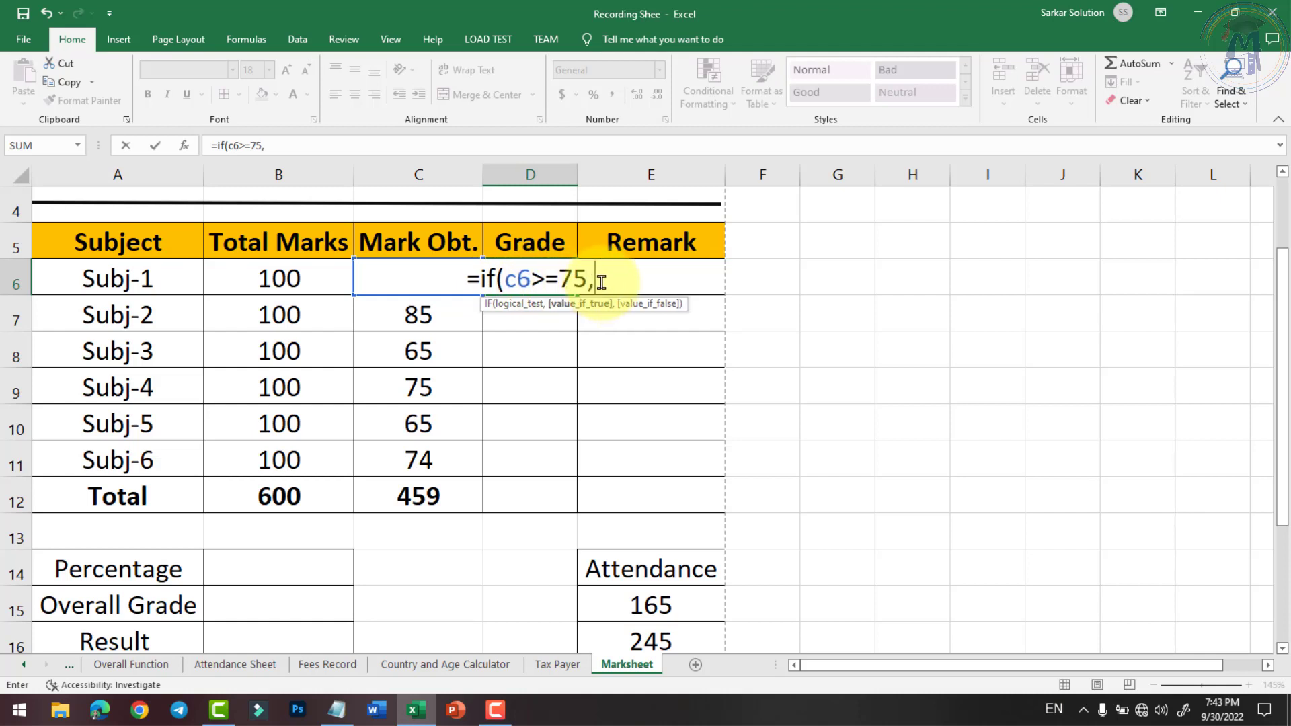
{"action": "type", "text": " \"A"}
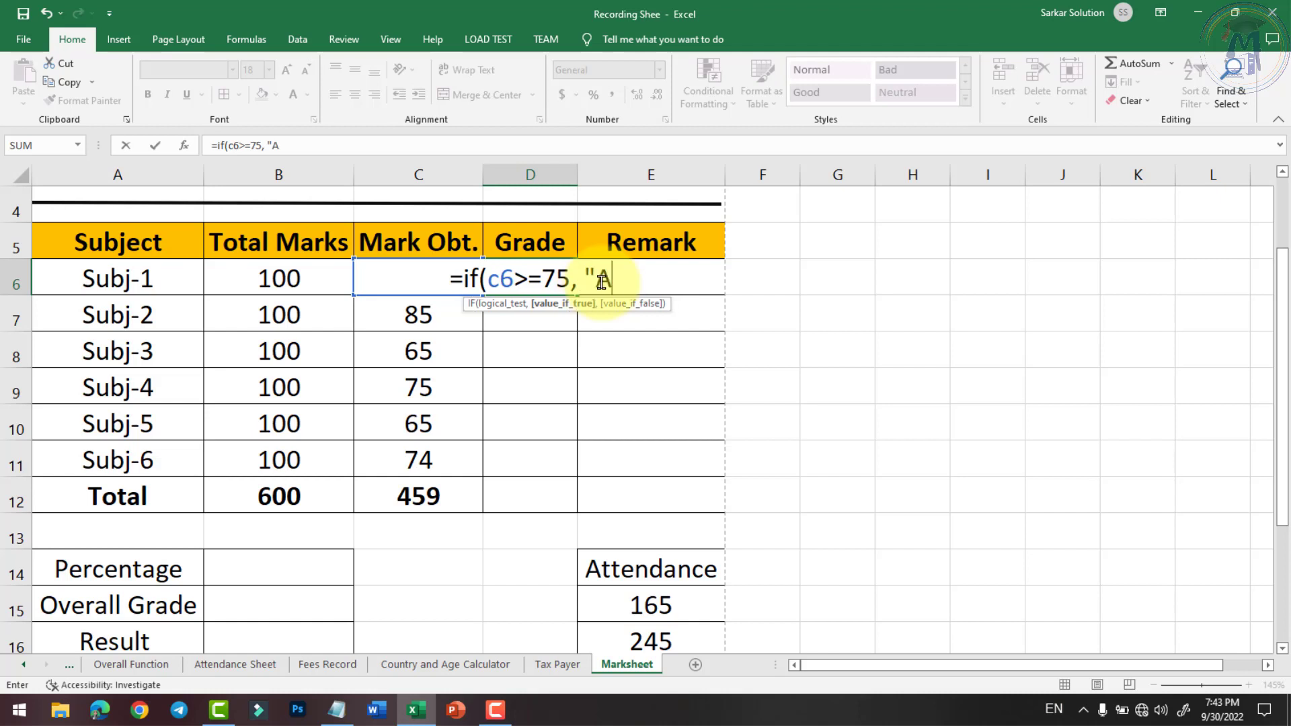
{"action": "type", "text": "\","}
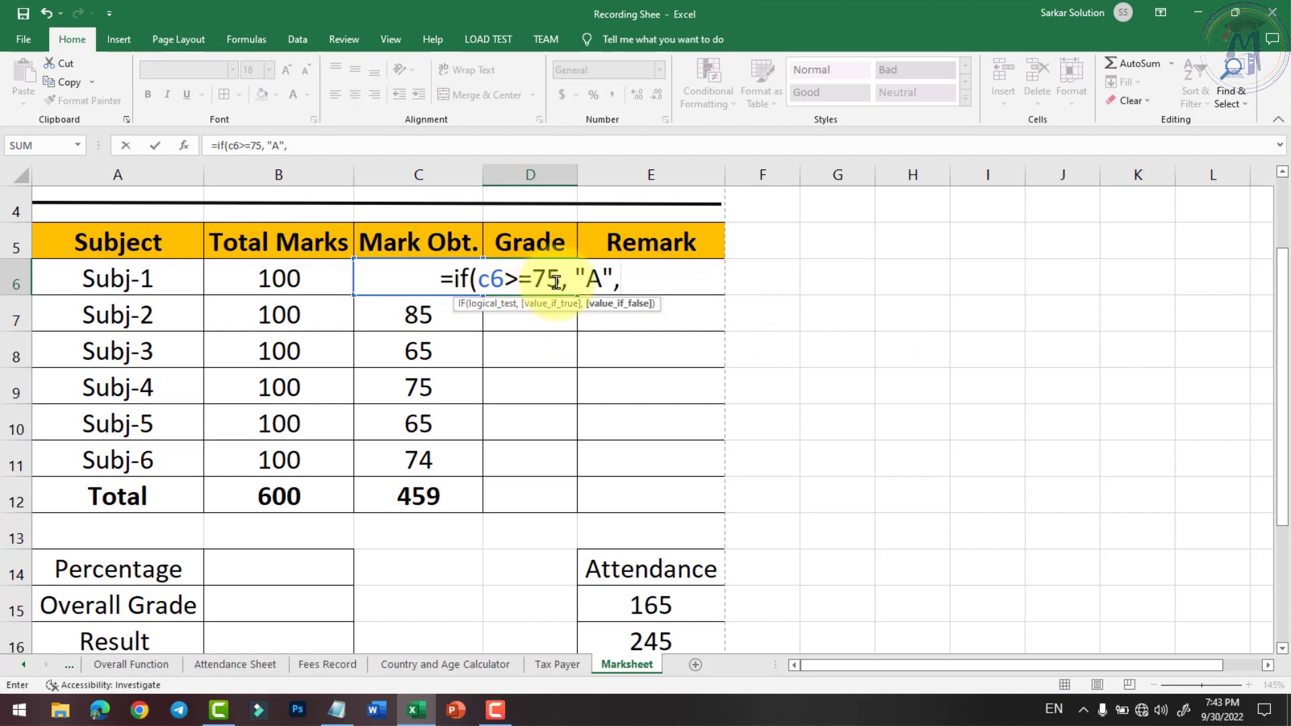
Step: Nest a second IF in the D6 formula that returns "B" when C6>=60
{"action": "type", "text": "if("}
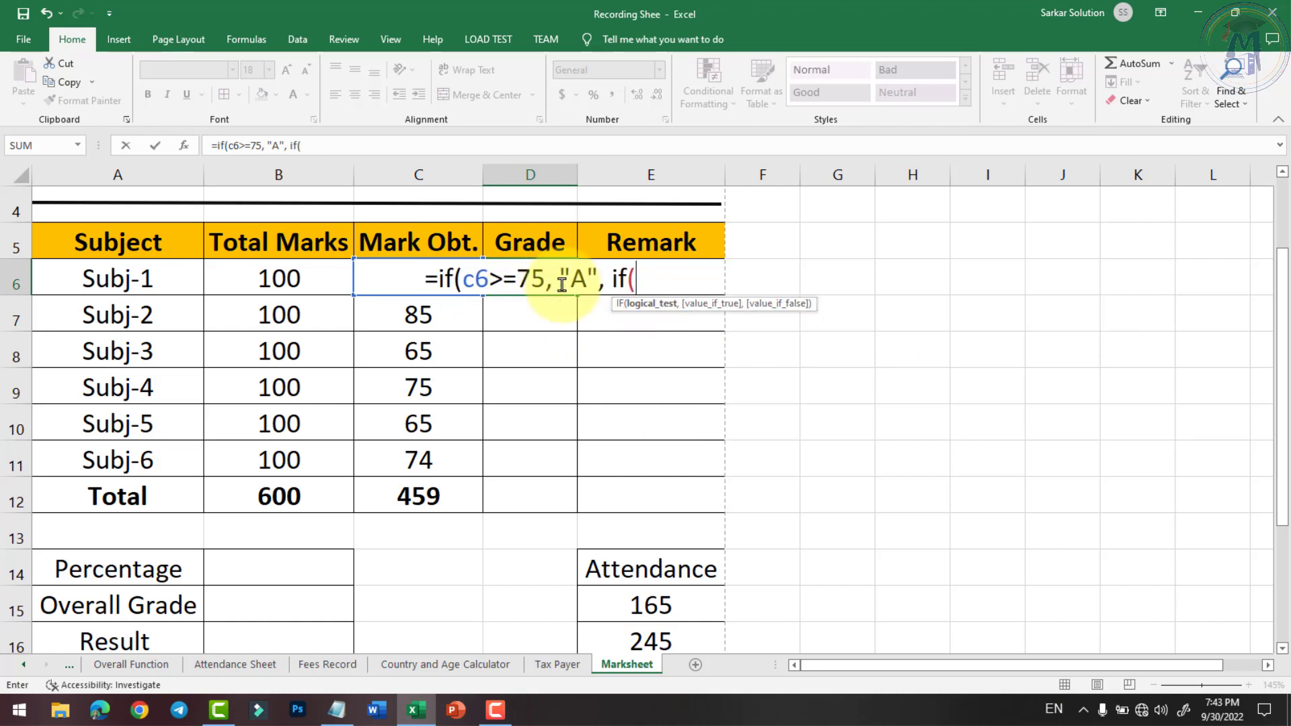
{"action": "type", "text": "c6>="}
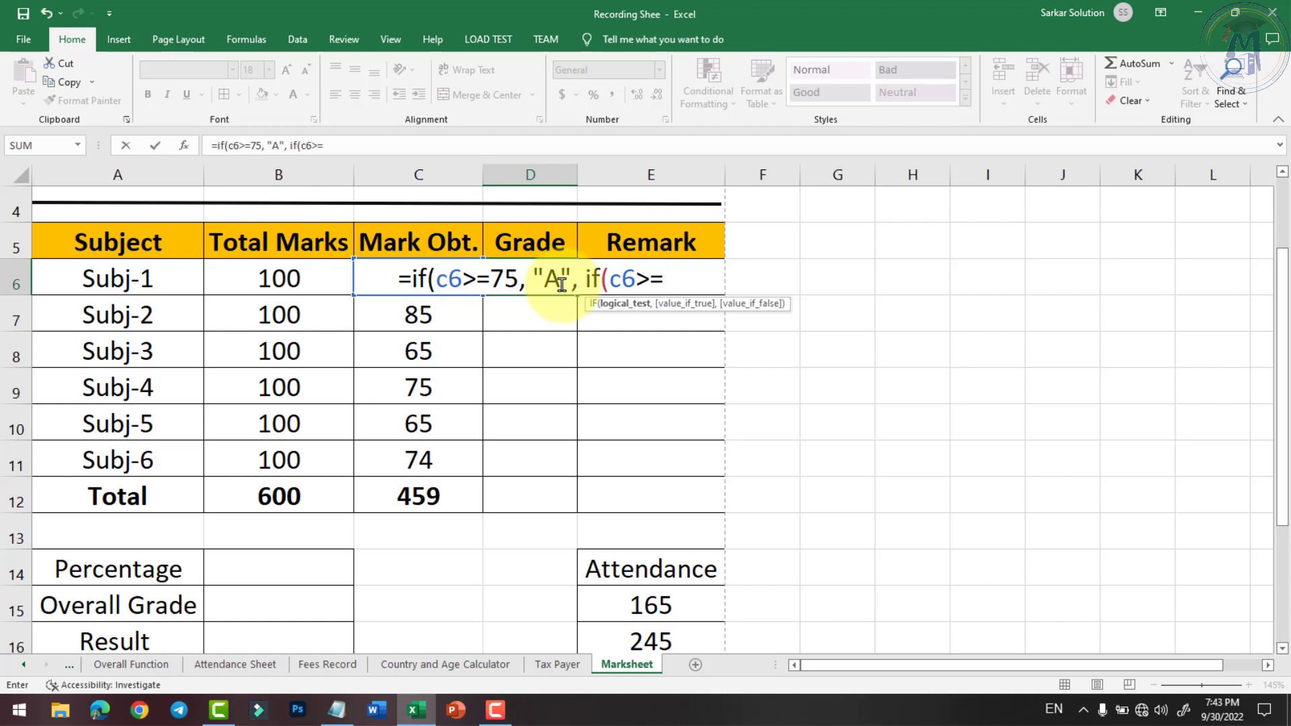
{"action": "type", "text": "6"}
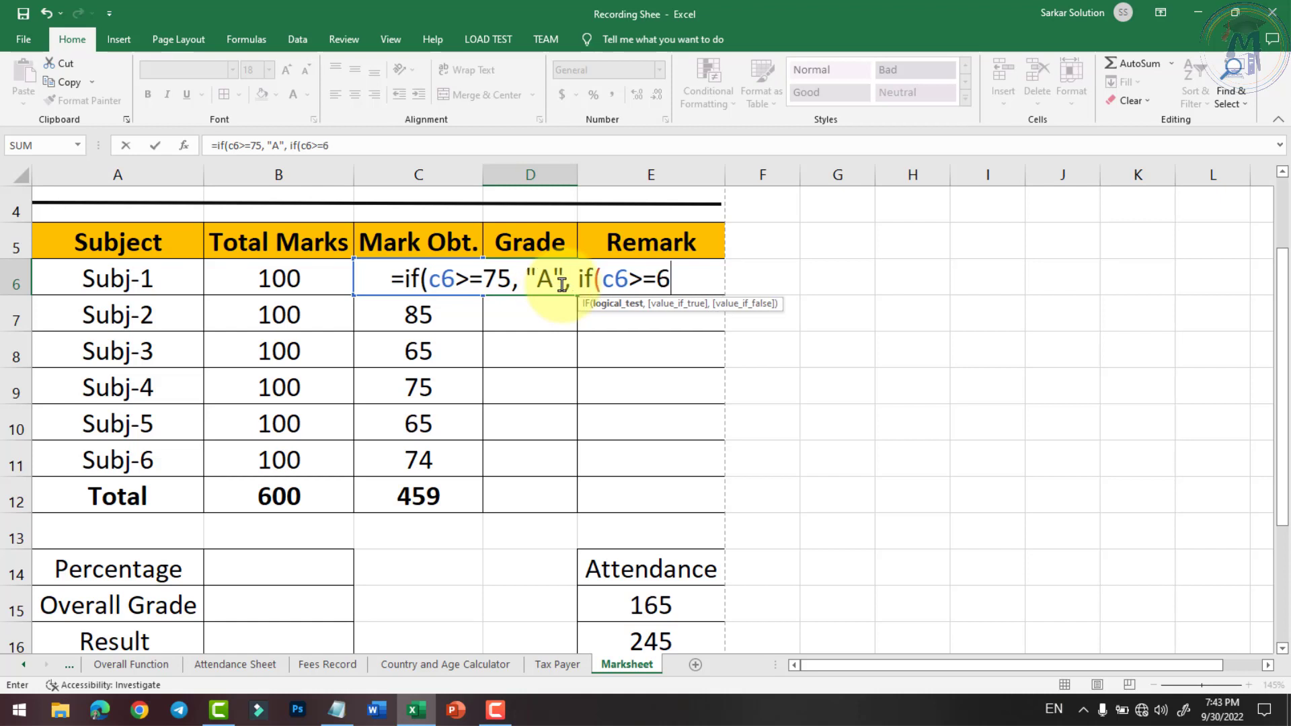
{"action": "type", "text": "0"}
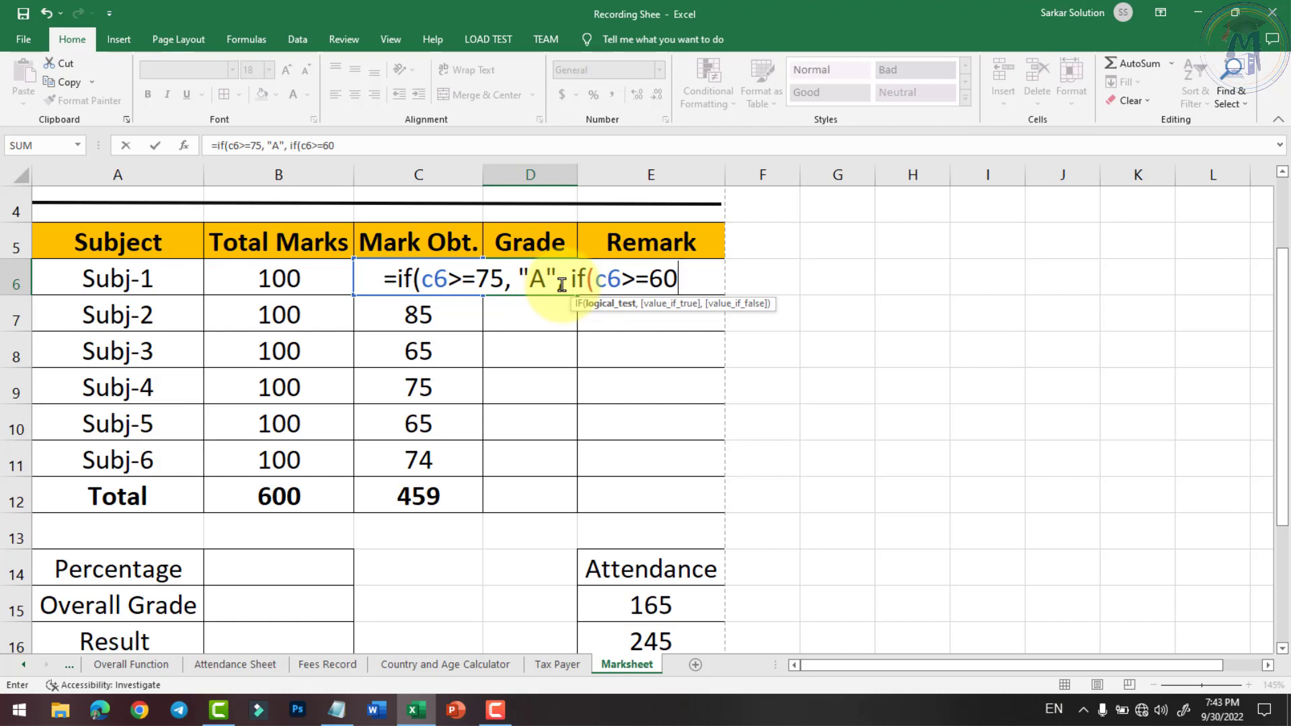
{"action": "type", "text": ", \"B\""}
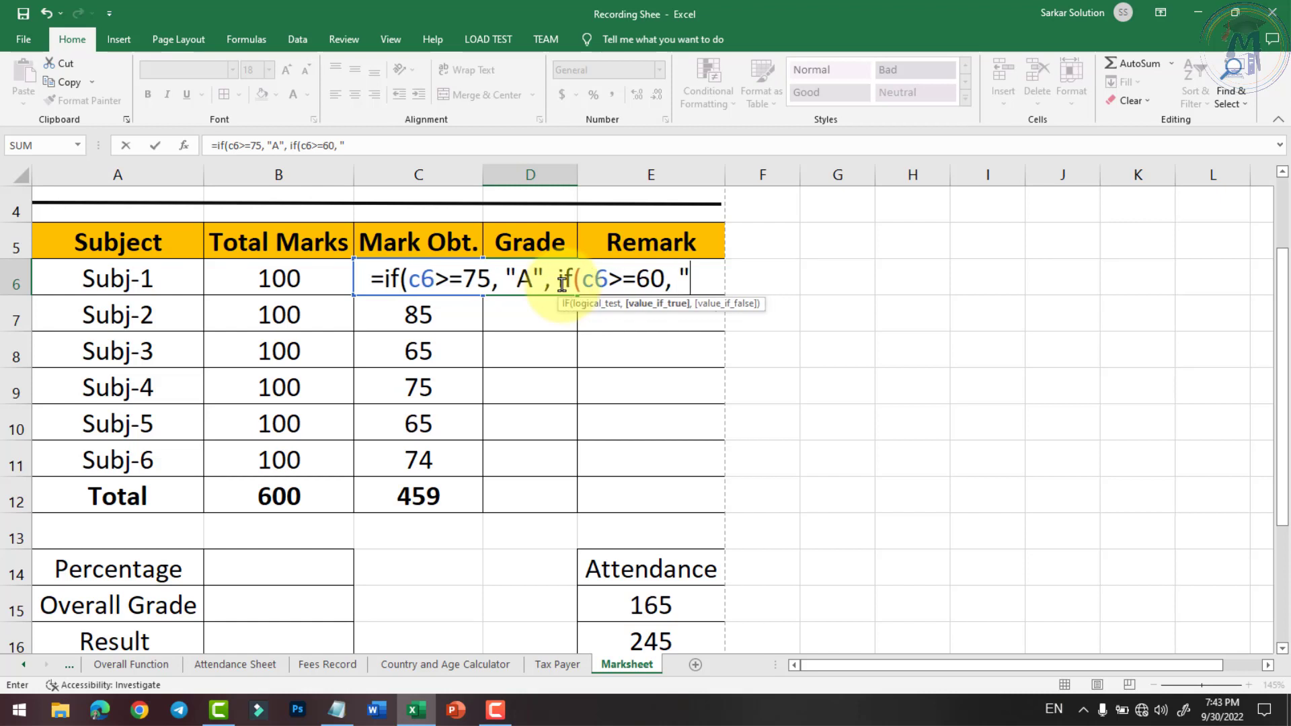
{"action": "type", "text": ", "}
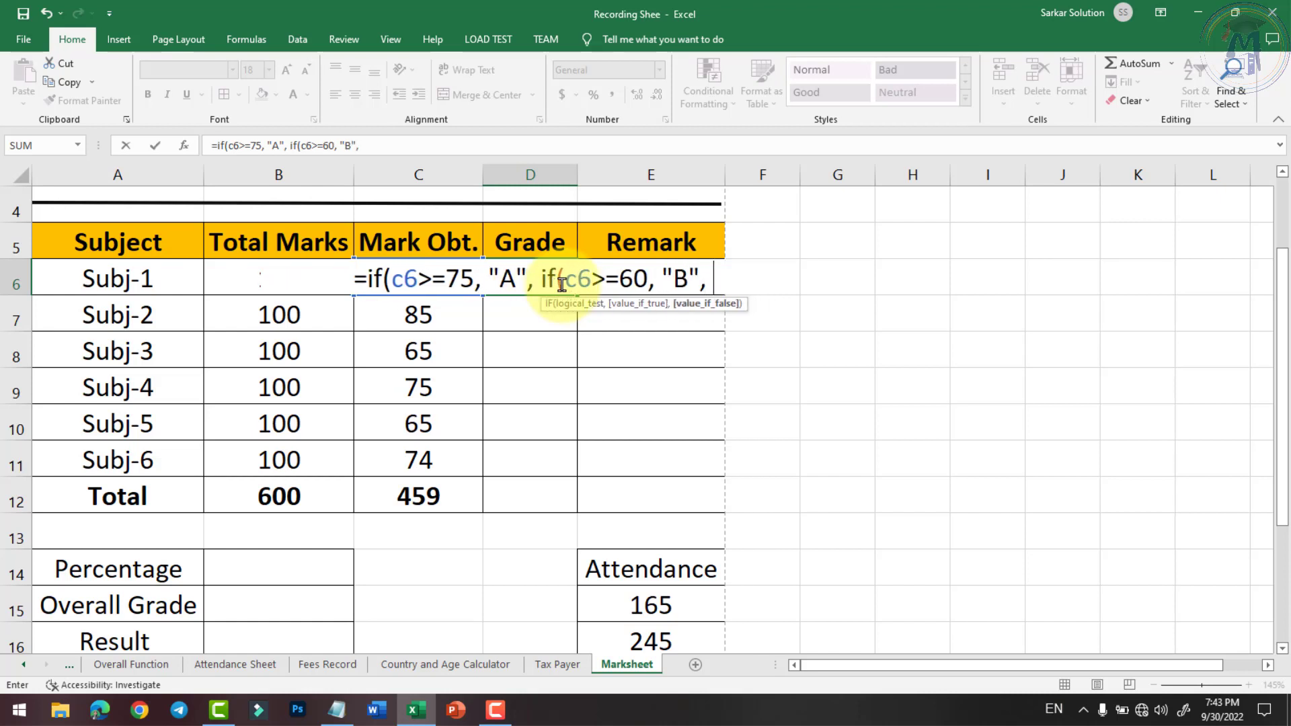
Step: Nest a third IF in the D6 formula returning "C" when C6>=45, and open a fourth IF
{"action": "type", "text": "if(c"}
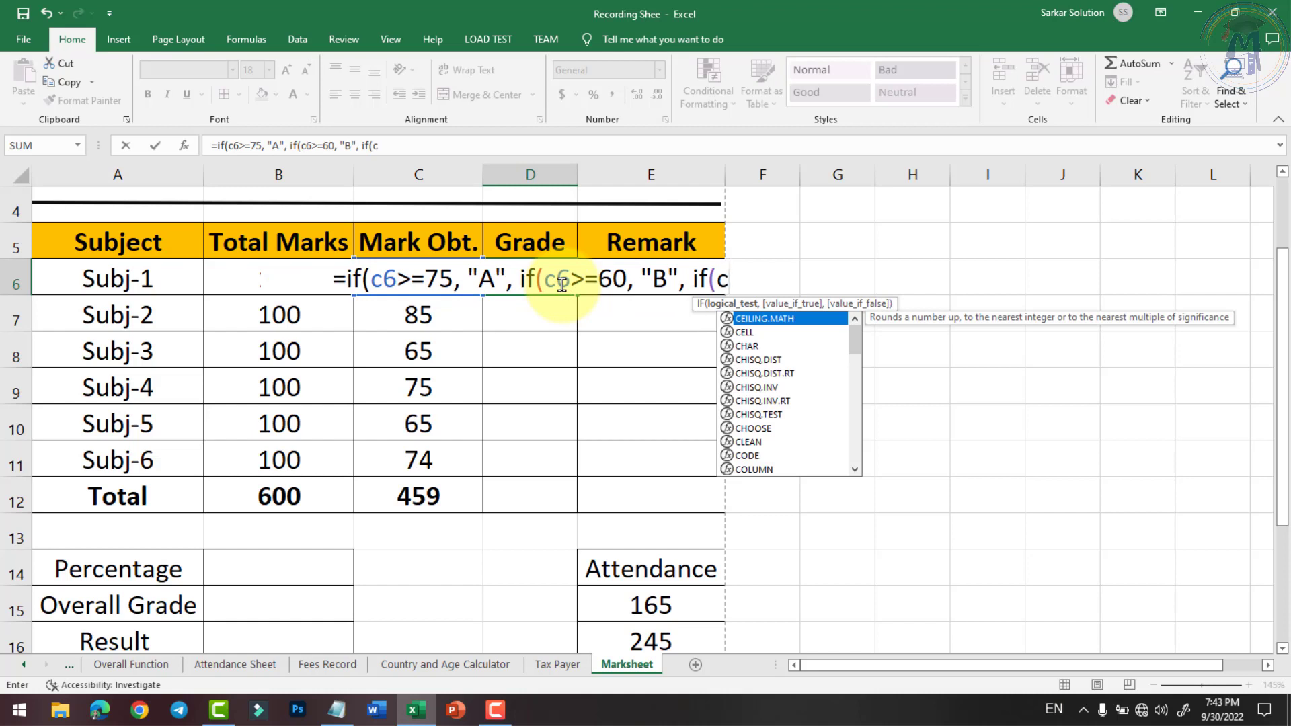
{"action": "type", "text": "6>="}
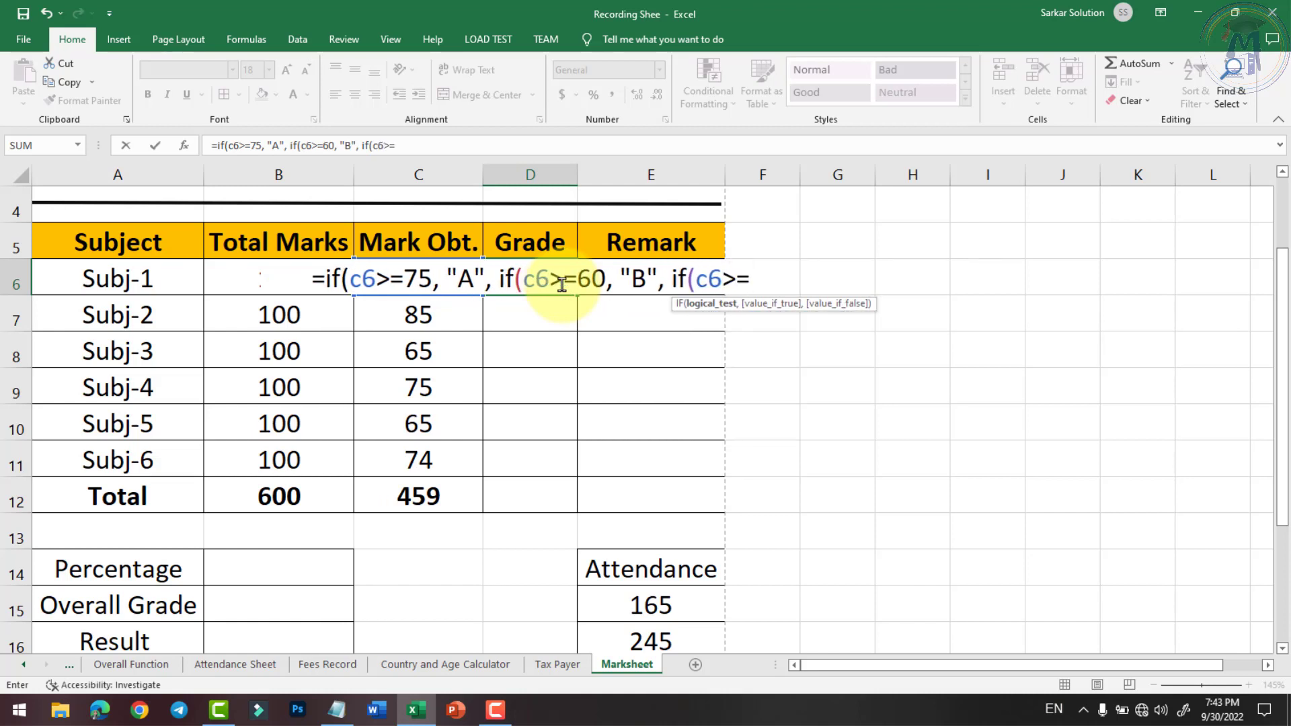
{"action": "type", "text": "45"}
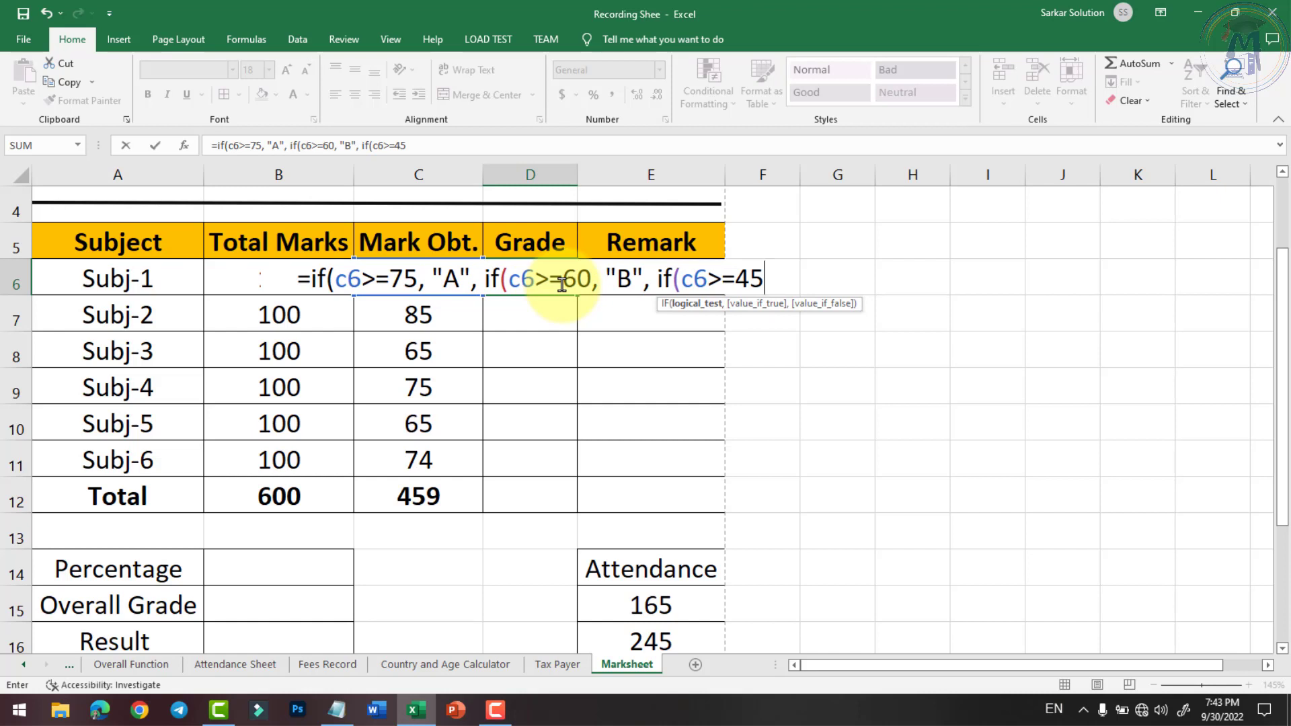
{"action": "type", "text": ", \"C\""}
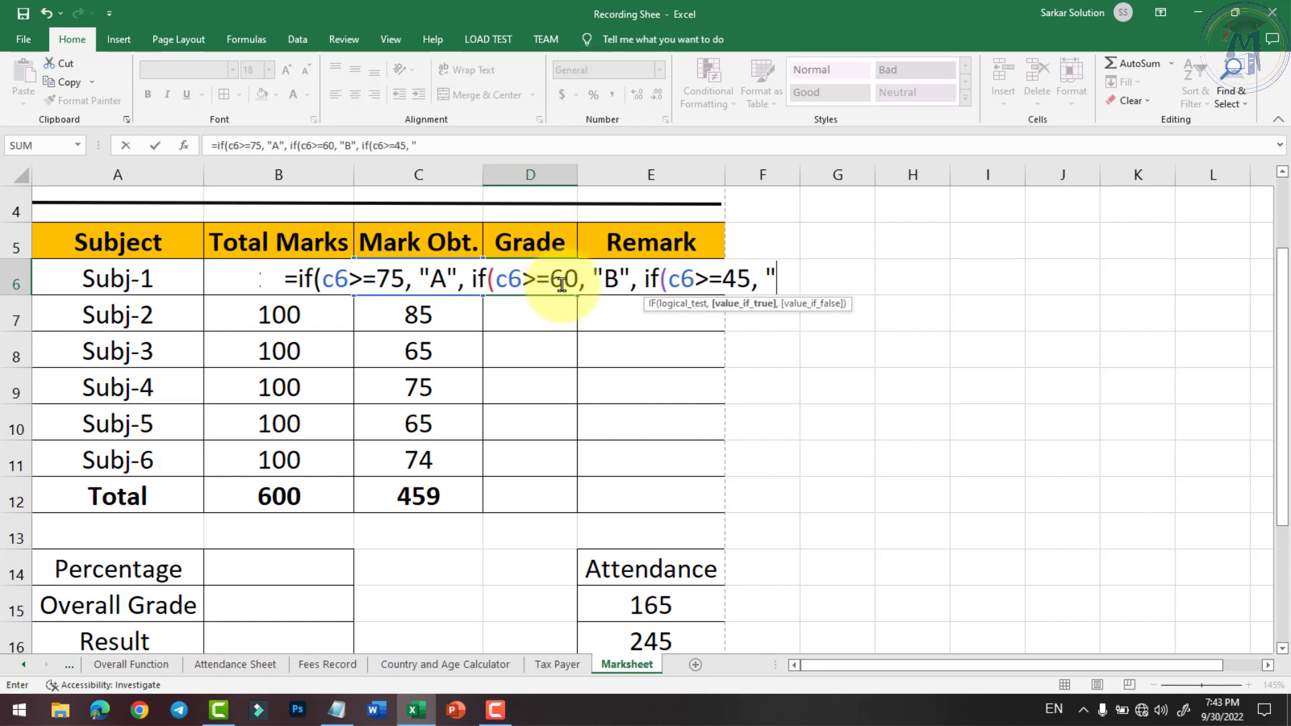
{"action": "type", "text": ","}
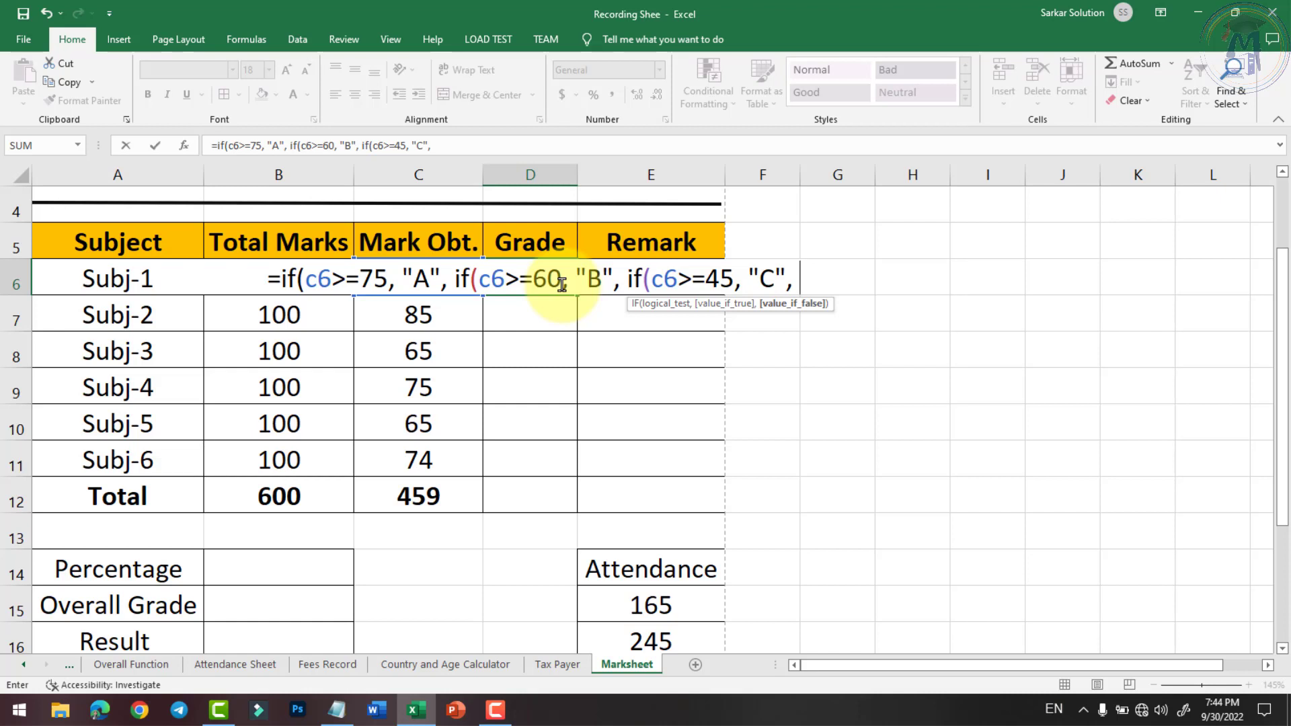
{"action": "type", "text": "if("}
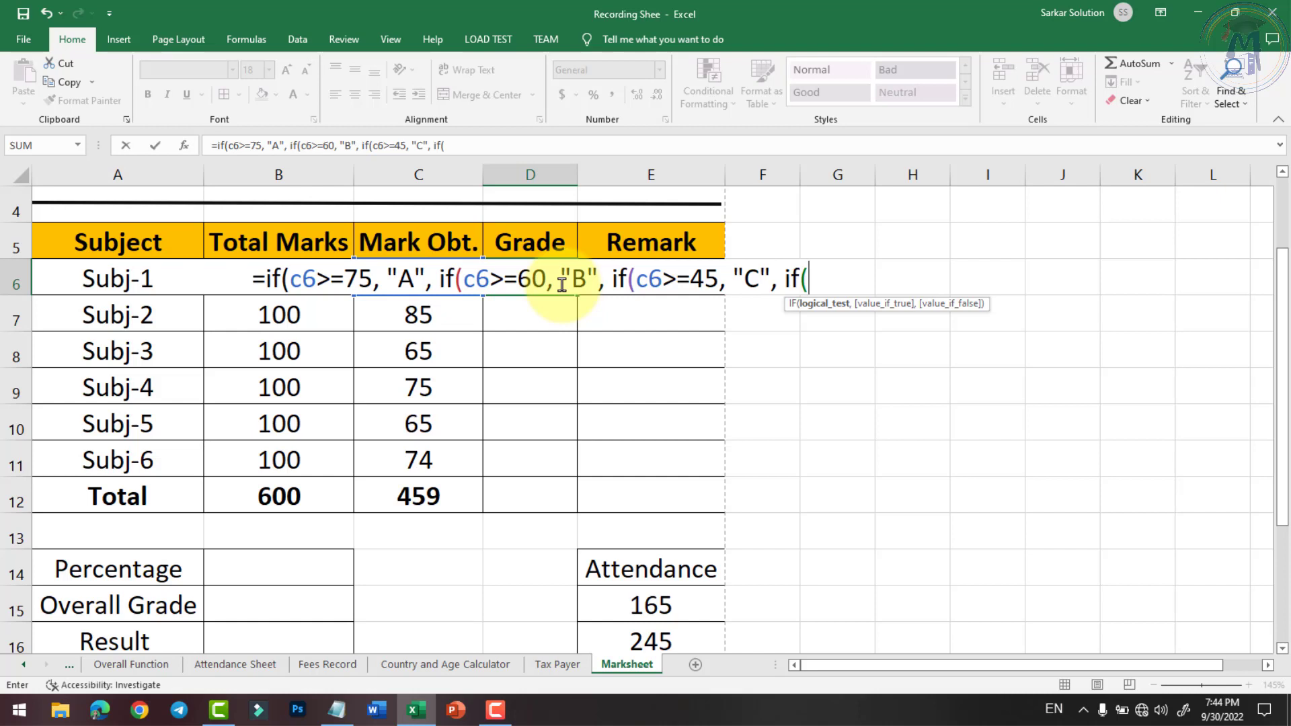
Step: Rework the third nested IF in the D6 formula so it returns "C" when C6>=40, dropping the fourth IF
{"action": "key", "text": "BackSpace"}
{"action": "key", "text": "BackSpace"}
{"action": "key", "text": "BackSpace"}
{"action": "key", "text": "BackSpace"}
{"action": "key", "text": "BackSpace"}
{"action": "key", "text": "BackSpace"}
{"action": "key", "text": "BackSpace"}
{"action": "key", "text": "BackSpace"}
{"action": "key", "text": "BackSpace"}
{"action": "key", "text": "BackSpace"}
{"action": "key", "text": "BackSpace"}
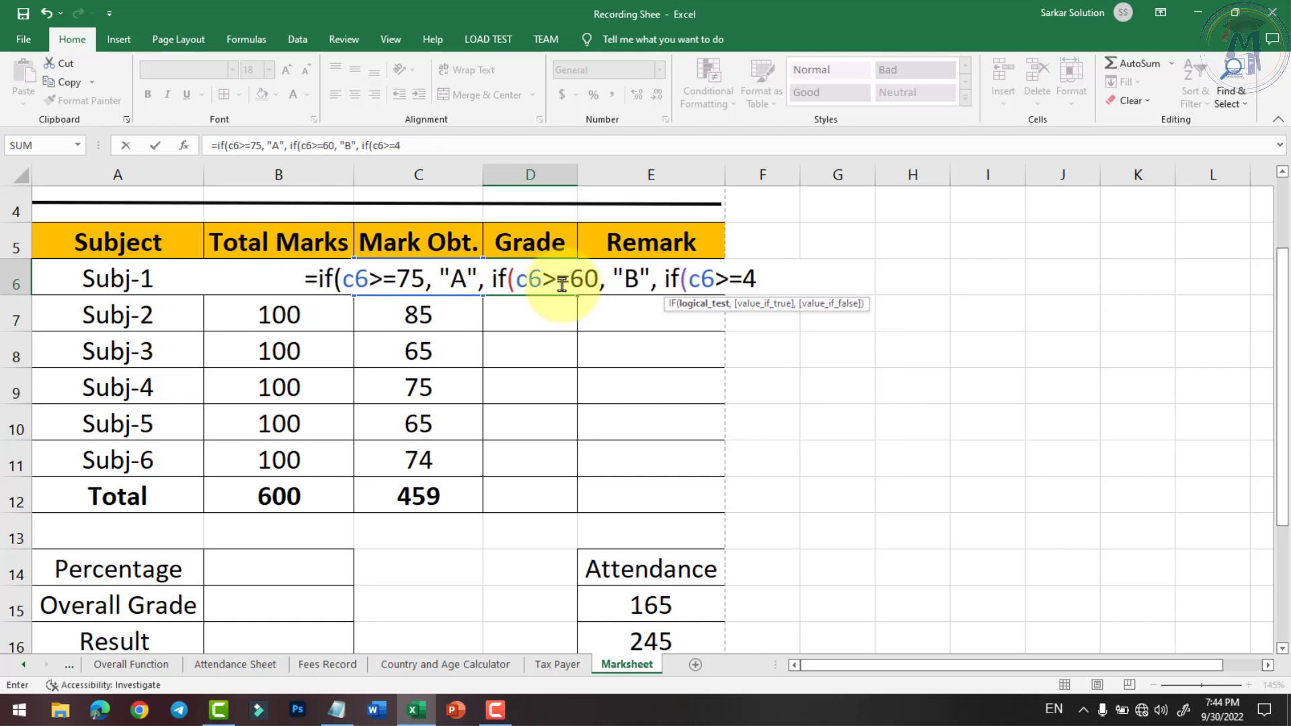
{"action": "type", "text": "0,"}
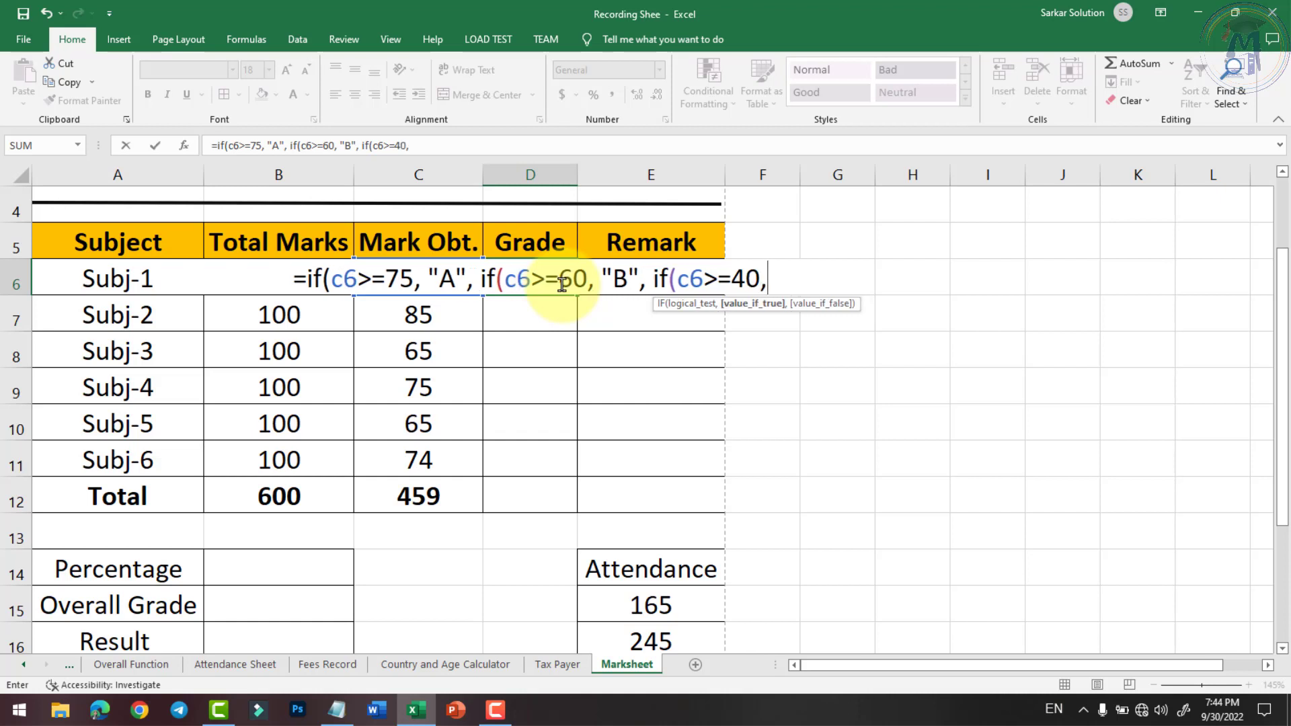
{"action": "type", "text": " \"C\""}
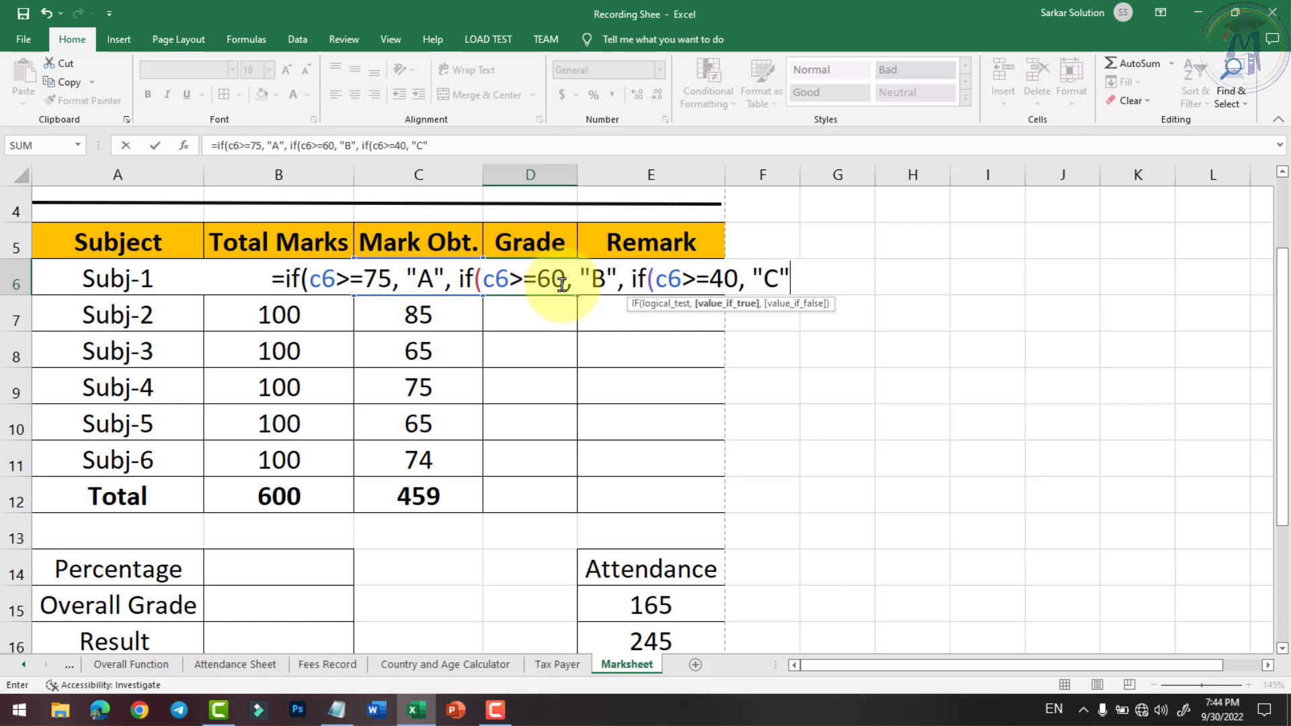
Step: Complete the D6 grade formula with "ATKT" as the final fallback value, closing all three nested IFs
{"action": "type", "text": ", A"}
{"action": "key", "text": "BackSpace"}
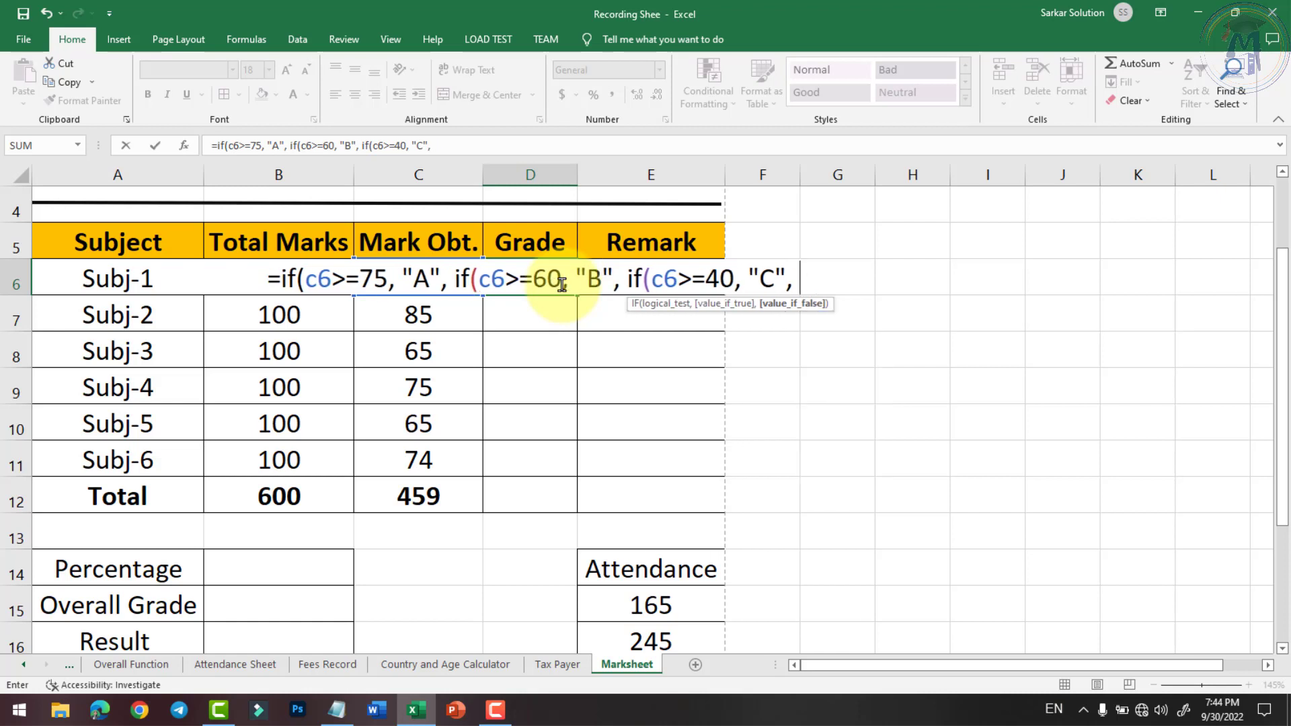
{"action": "type", "text": "\"ATKT"}
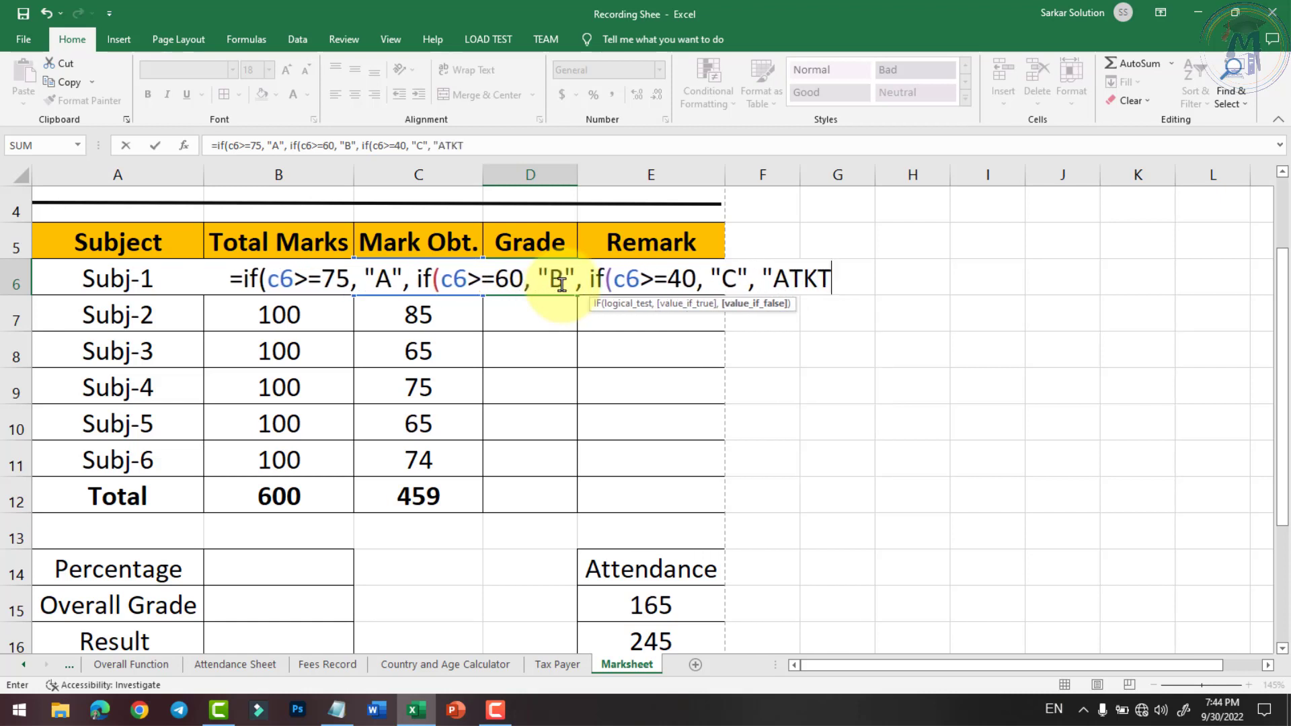
{"action": "type", "text": "\""}
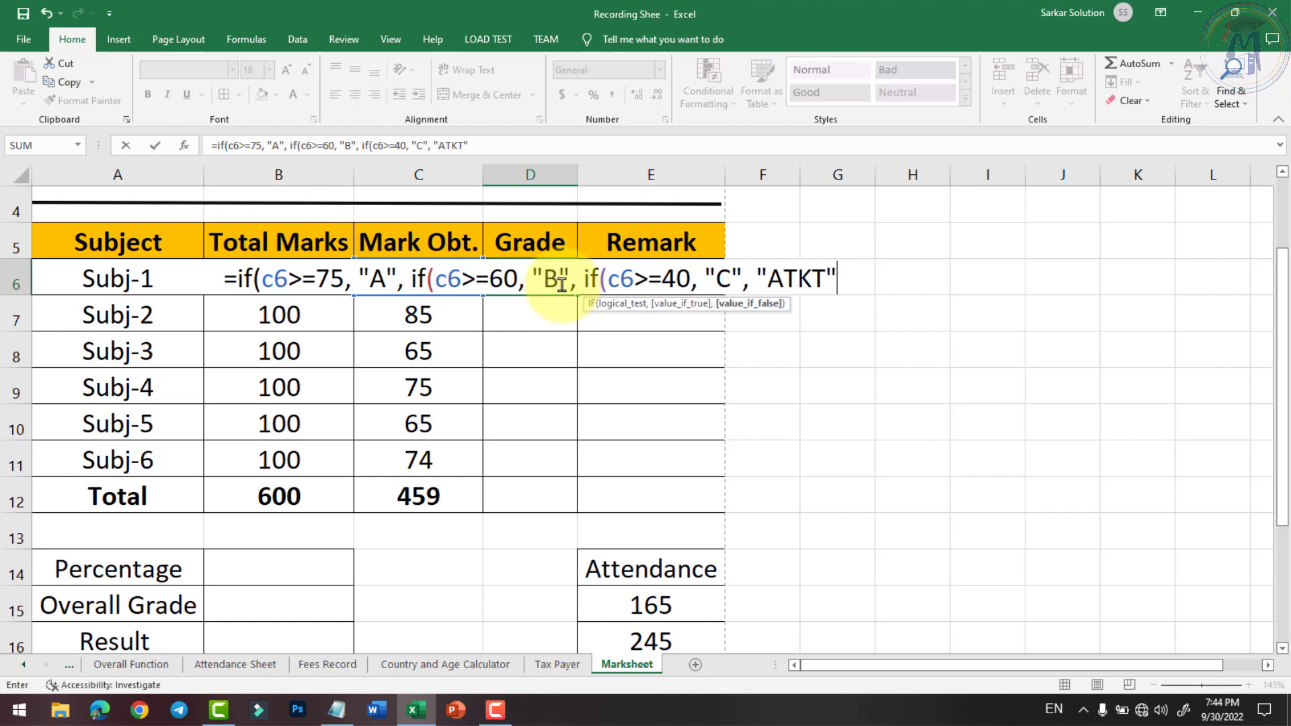
{"action": "type", "text": ")"}
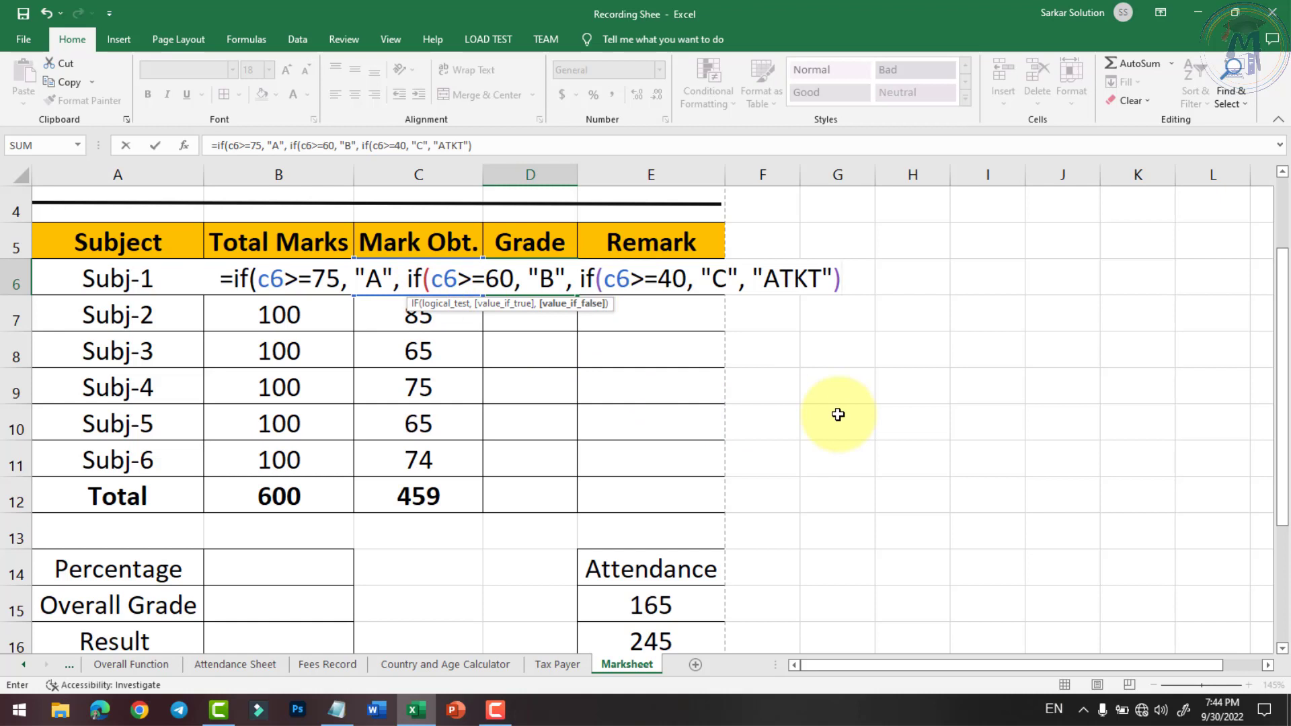
{"action": "type", "text": "))"}
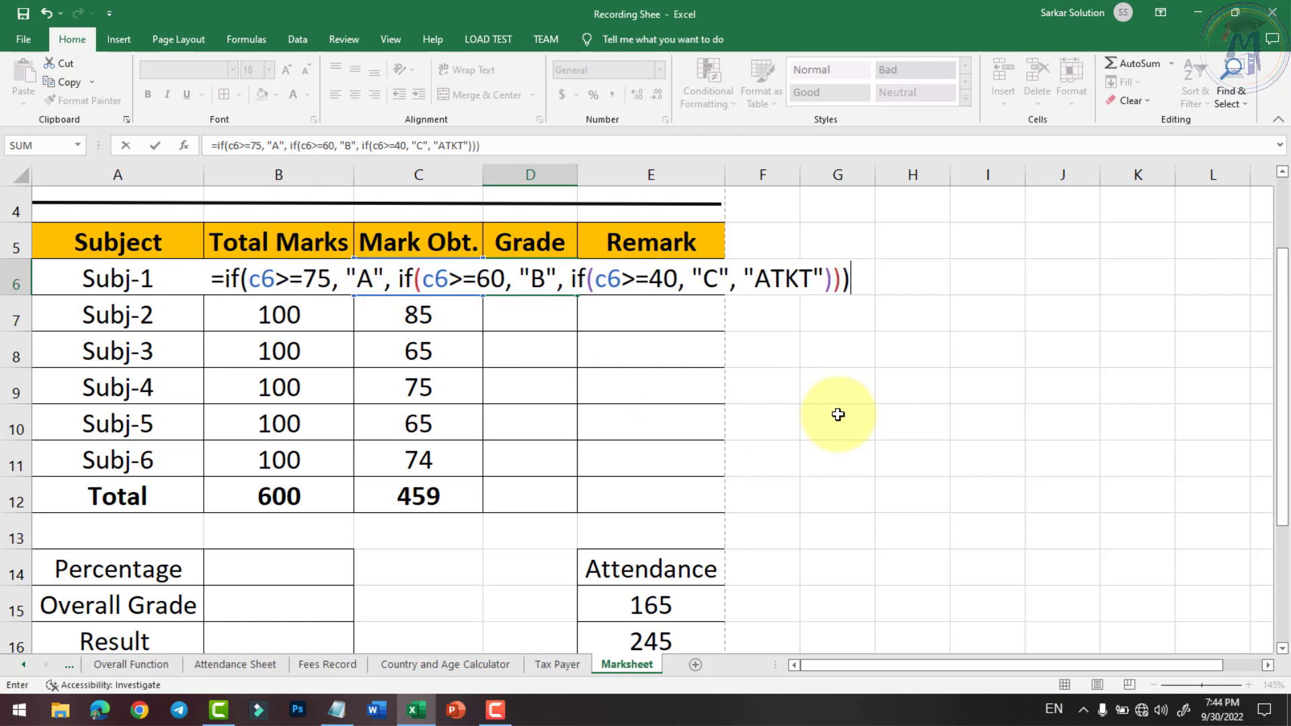
{"action": "key", "text": "Return"}
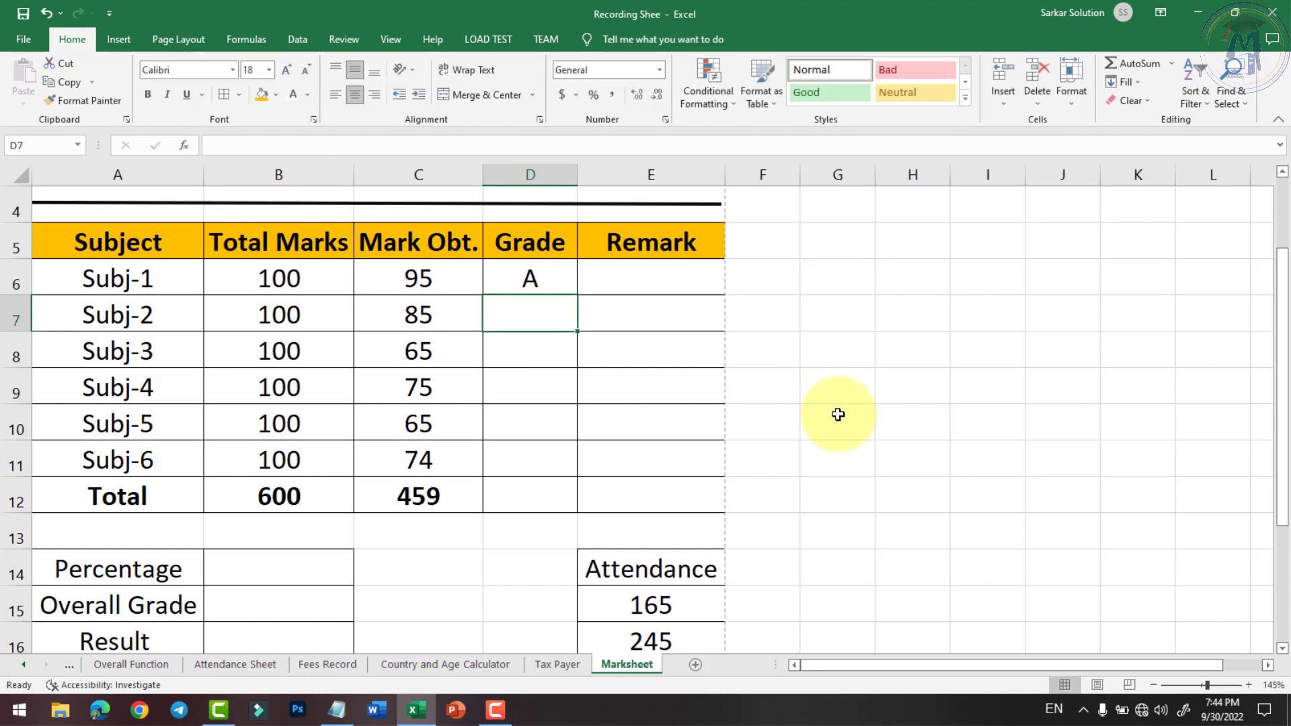
Step: Test the D6 grade formula by entering 32 and 65 in turn as Subj-1's obtained mark in C6
{"action": "left_click", "coordinate": [466, 279]}
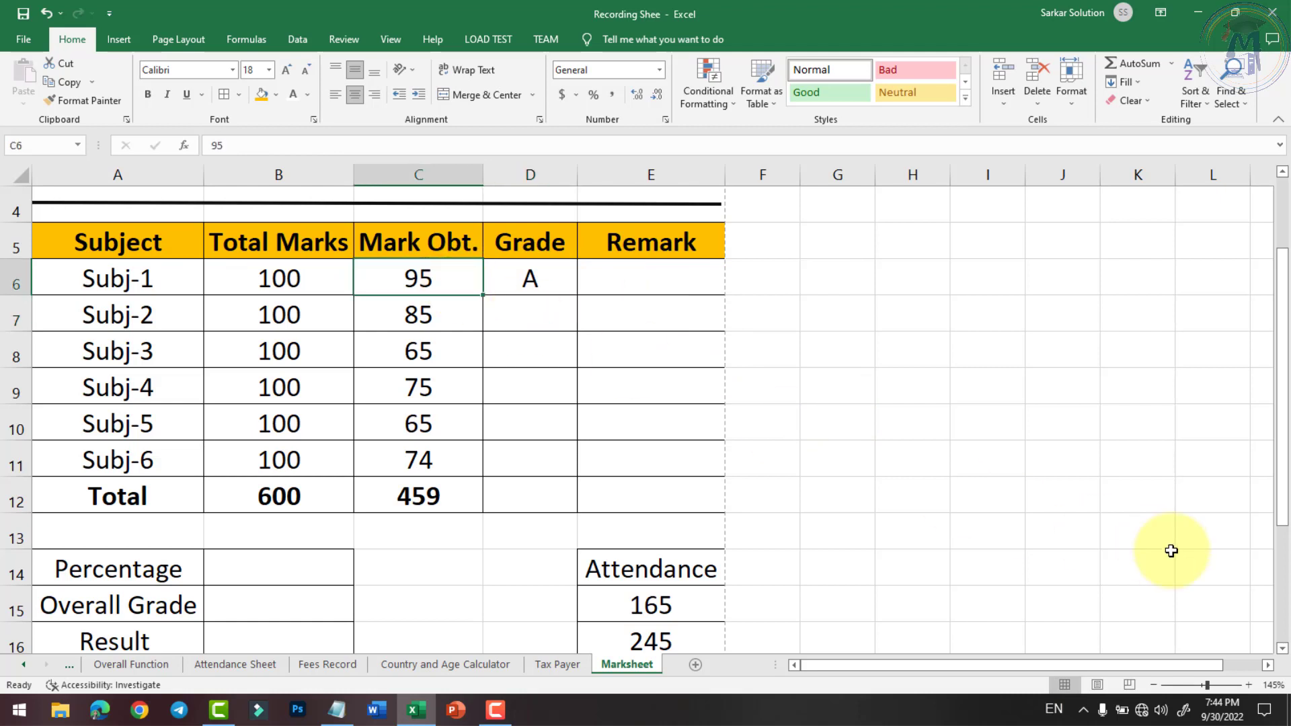
{"action": "type", "text": "32"}
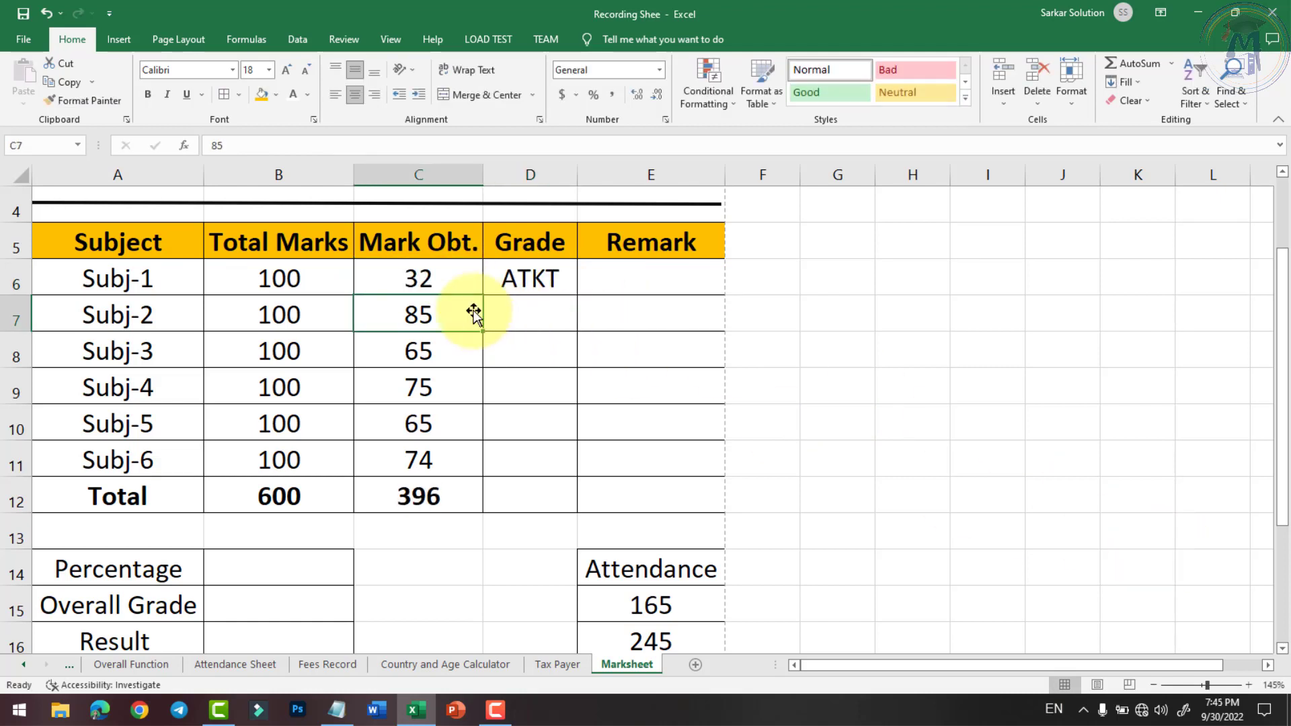
{"action": "left_click", "coordinate": [448, 279]}
{"action": "type", "text": "65"}
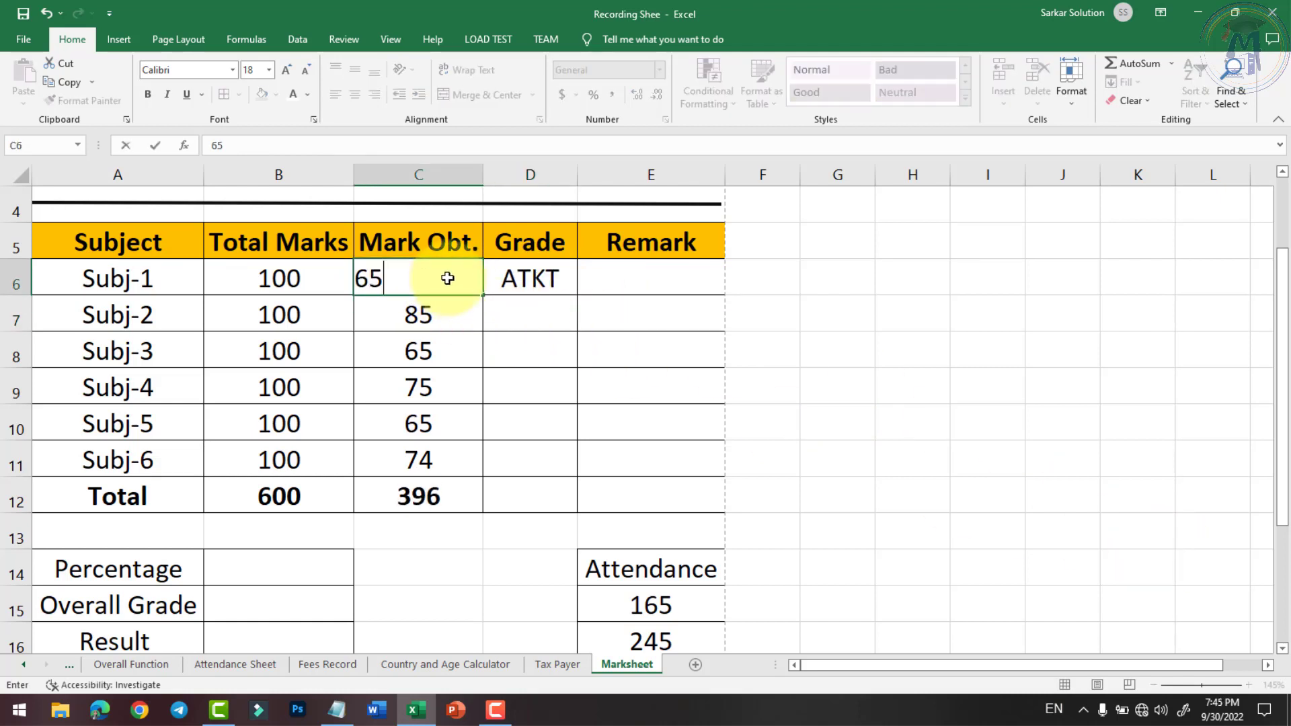
{"action": "key", "text": "Return"}
Step: Set Subj-1's obtained mark in C6 to 45
{"action": "left_click", "coordinate": [436, 282]}
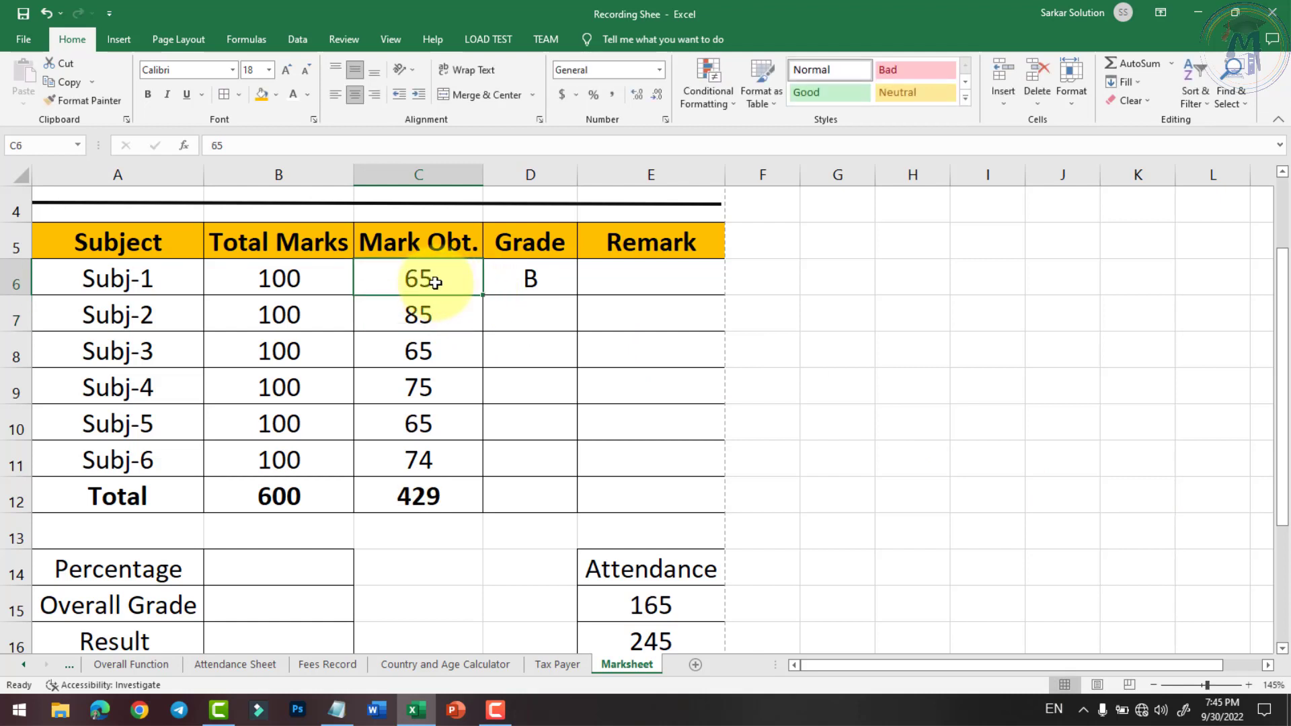
{"action": "type", "text": "45"}
{"action": "key", "text": "Return"}
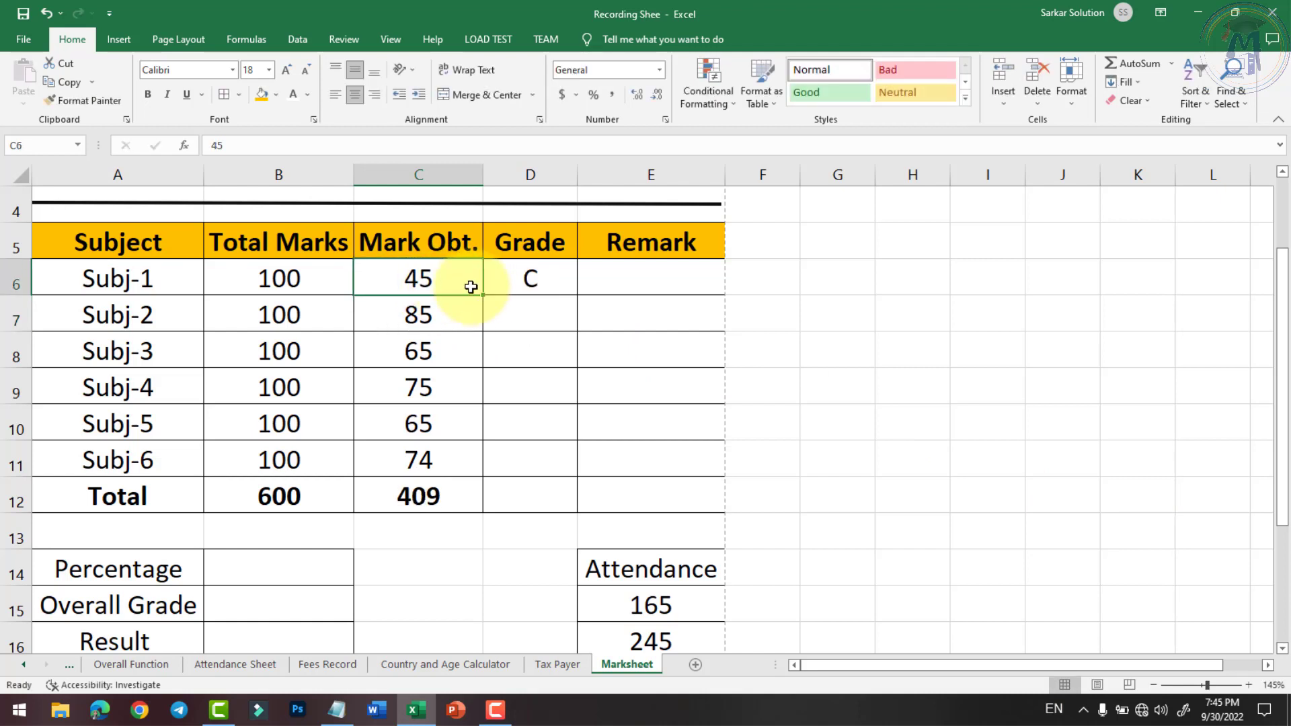
Step: Review the D6 grade formula and fill it down through D11 for the remaining subjects
{"action": "double_click", "coordinate": [510, 276]}
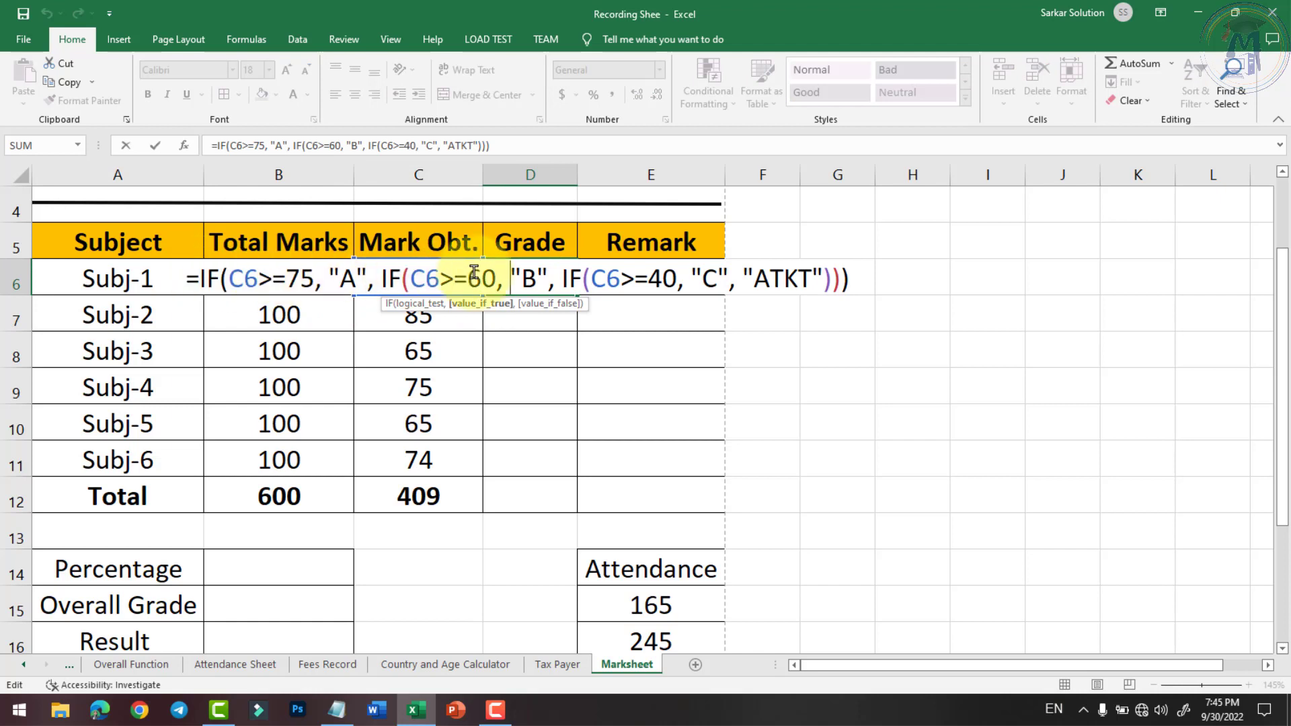
{"action": "key", "text": "Return"}
{"action": "double_click", "coordinate": [532, 283]}
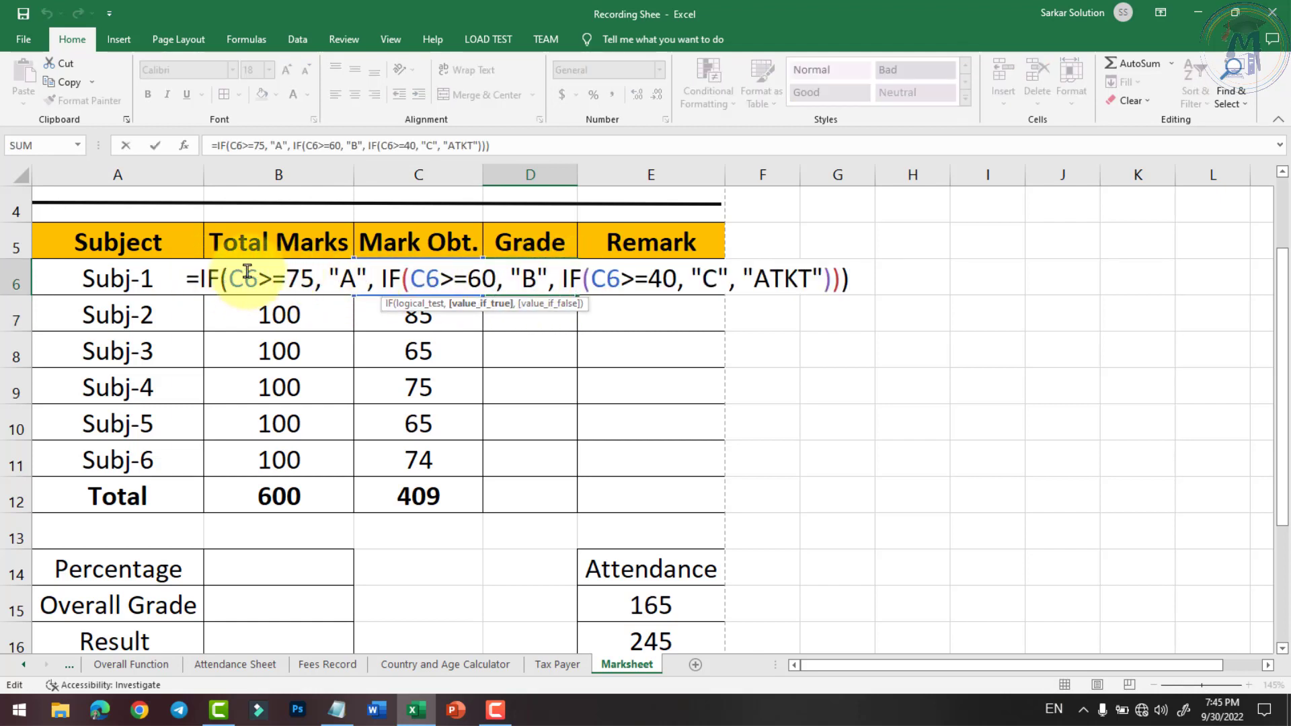
{"action": "key", "text": "Return"}
{"action": "left_click", "coordinate": [572, 286]}
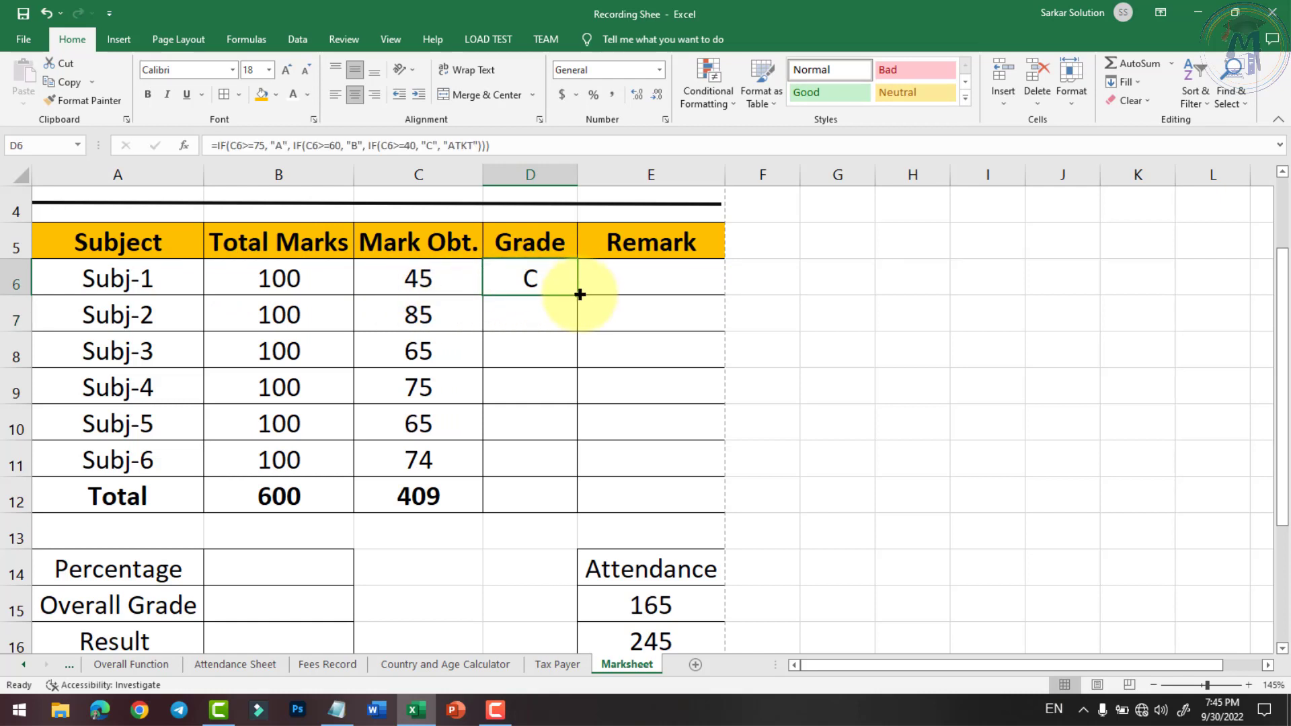
{"action": "left_click_drag", "start_coordinate": [579, 294], "coordinate": [570, 462]}
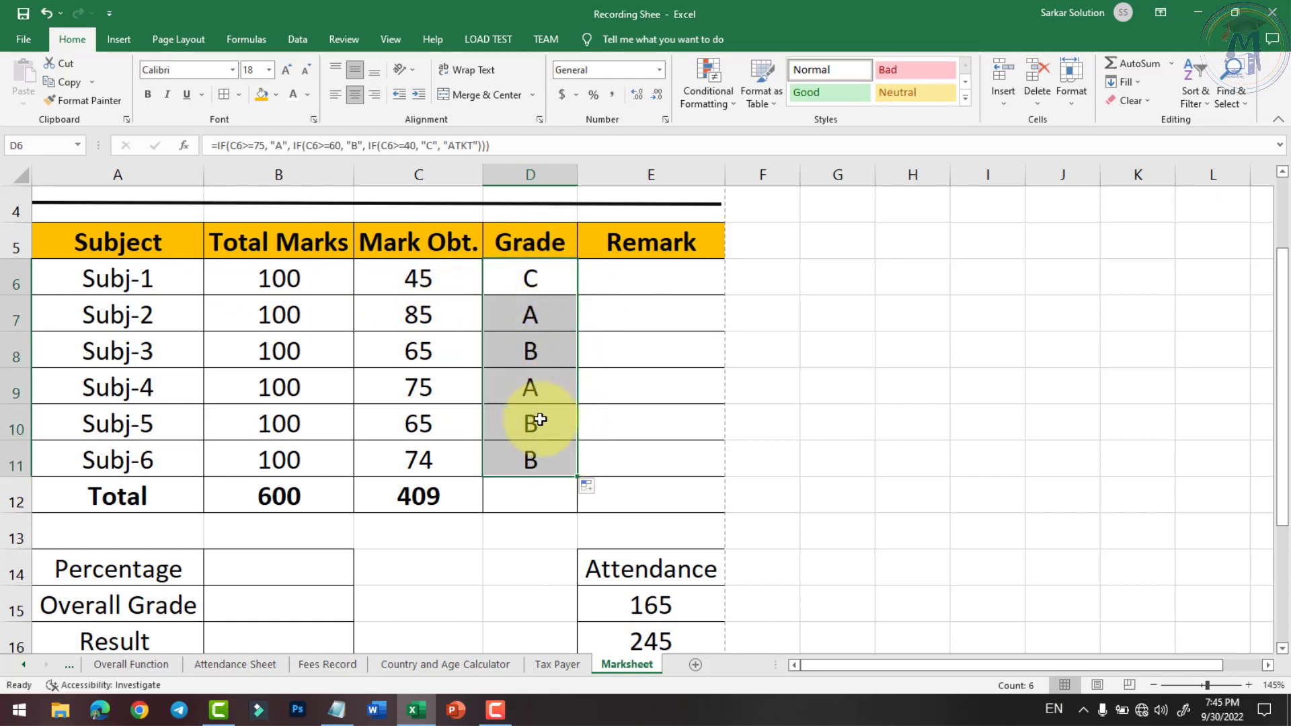
{"action": "left_click", "coordinate": [641, 249]}
{"action": "left_click", "coordinate": [649, 276]}
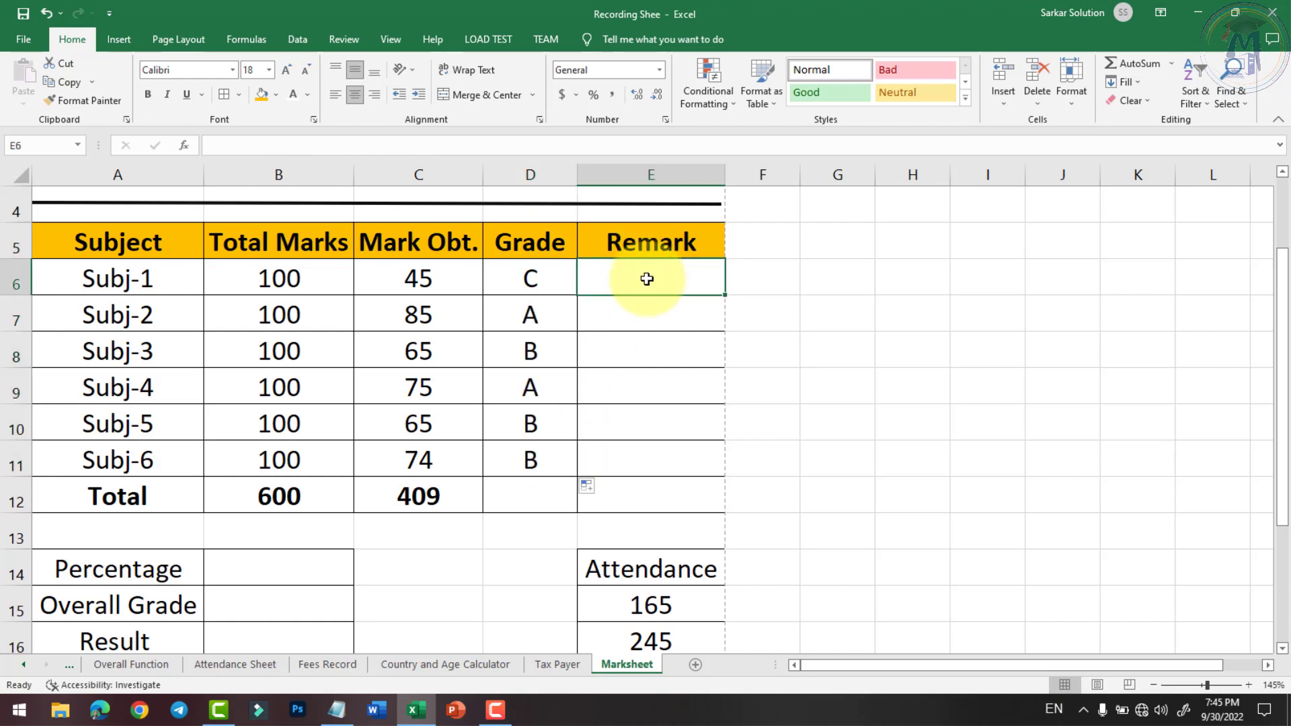
{"action": "left_click", "coordinate": [565, 281]}
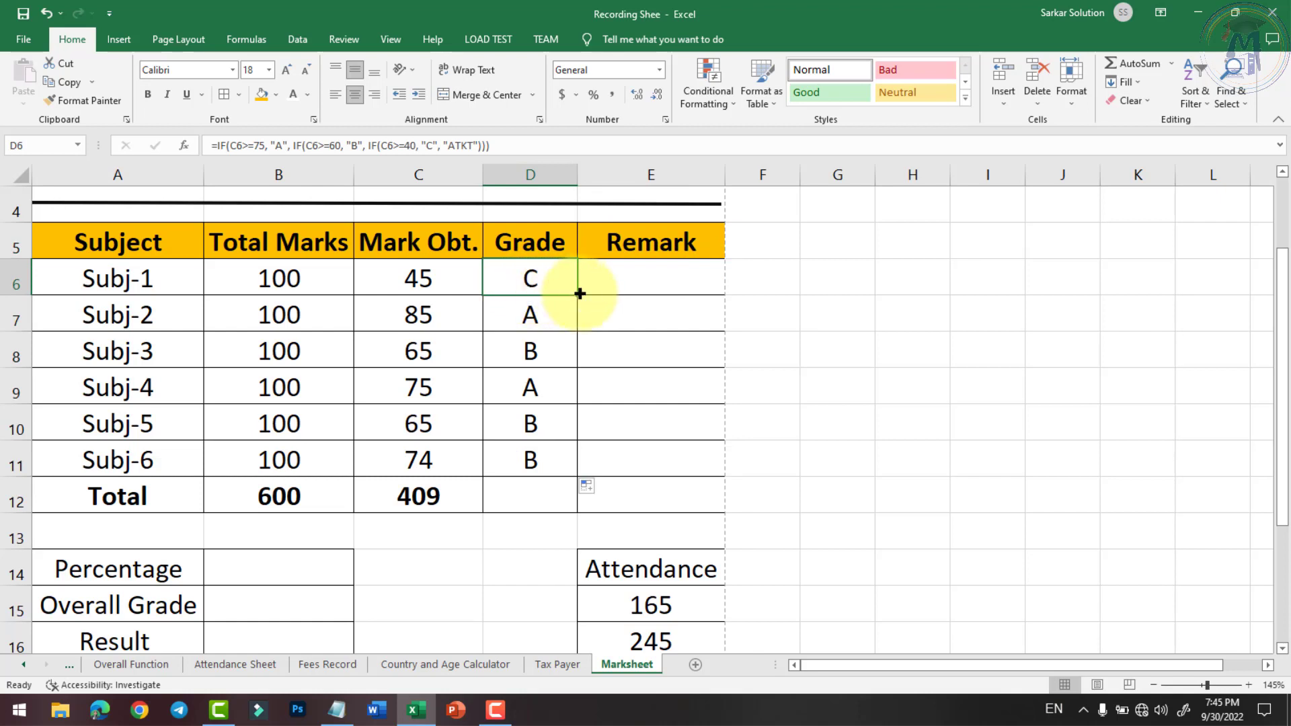
{"action": "double_click", "coordinate": [546, 276]}
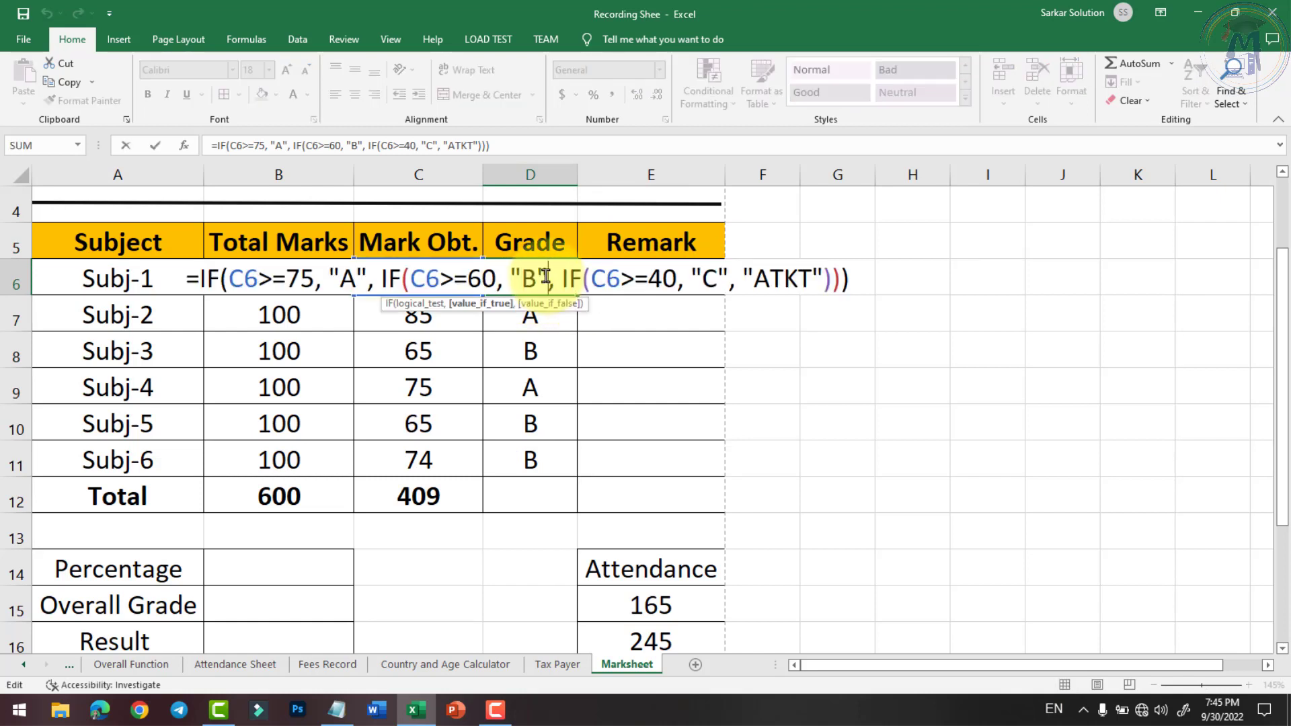
{"action": "key", "text": "Escape"}
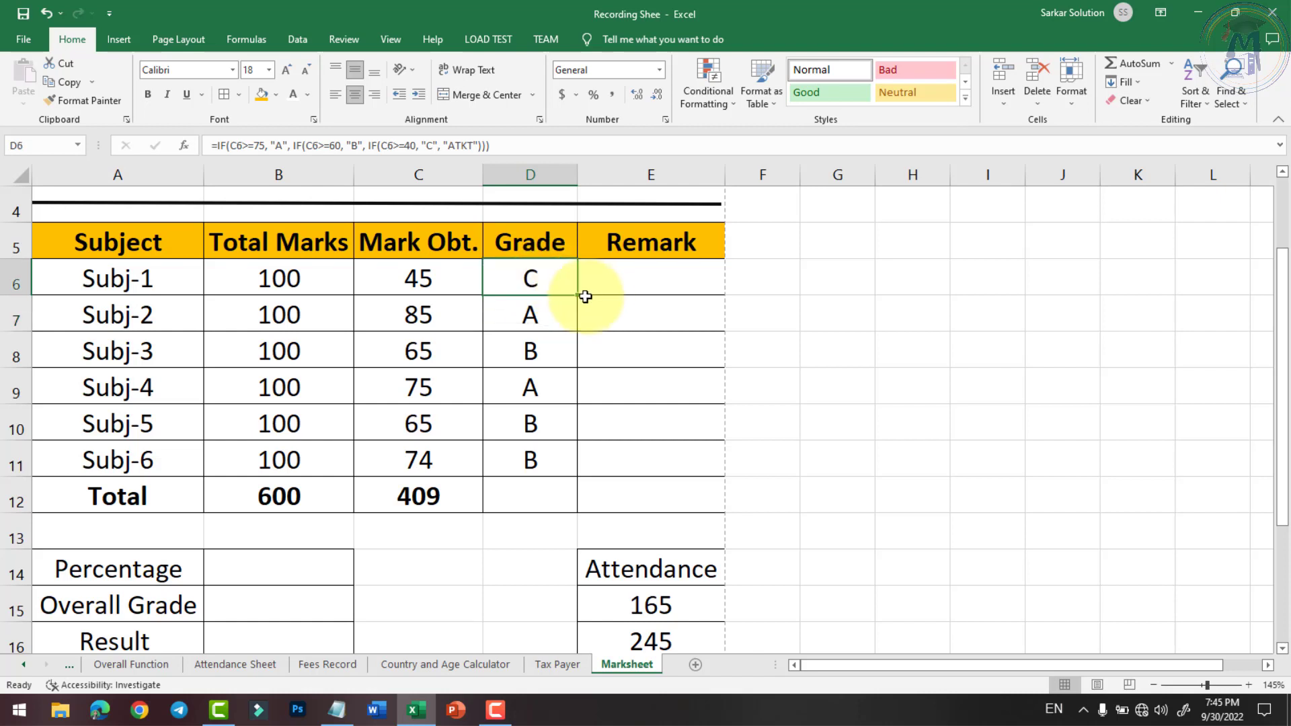
{"action": "left_click", "coordinate": [631, 280]}
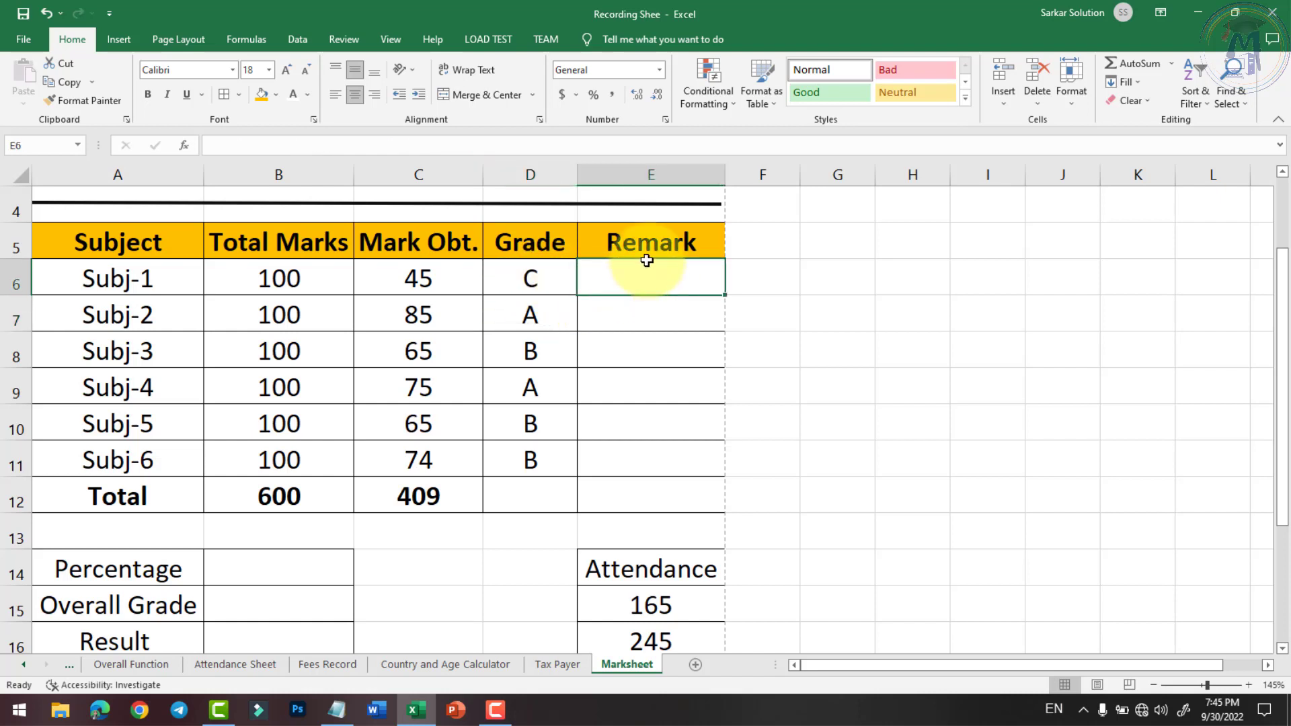
{"action": "type", "text": "=if("}
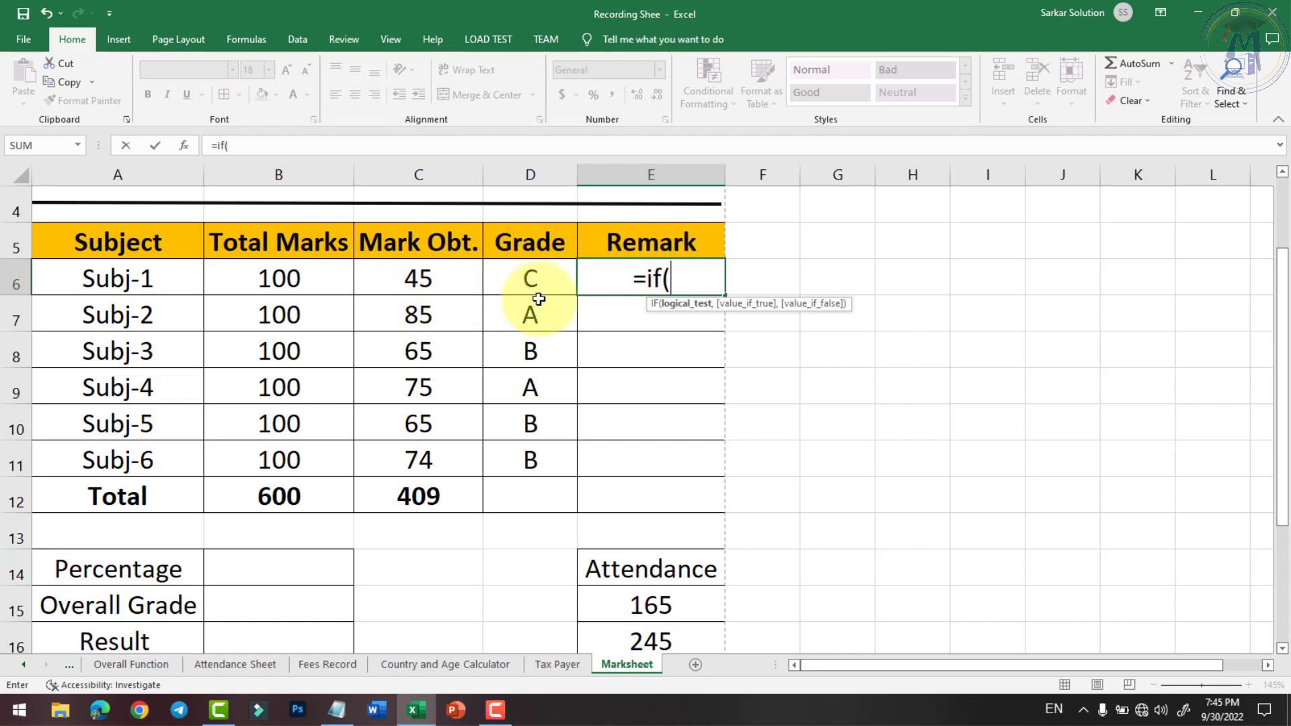
{"action": "key", "text": "Escape"}
{"action": "left_click", "coordinate": [558, 288]}
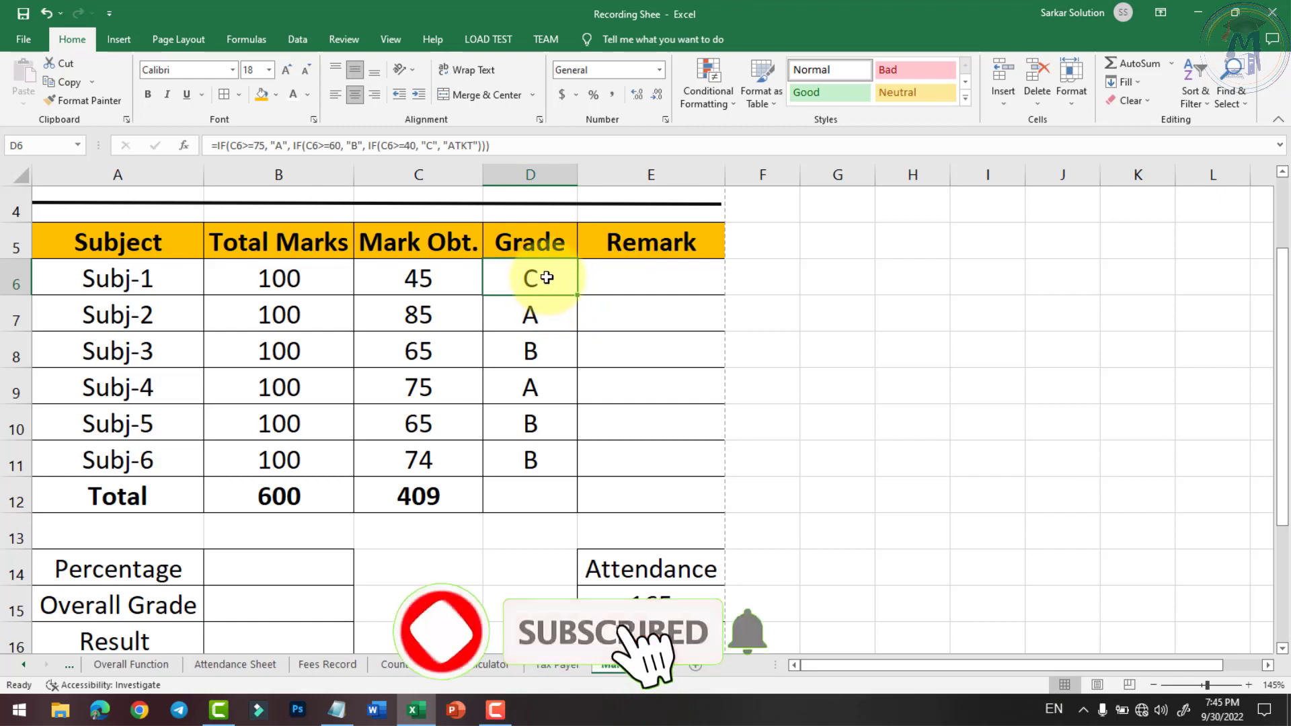
{"action": "left_click", "coordinate": [624, 277]}
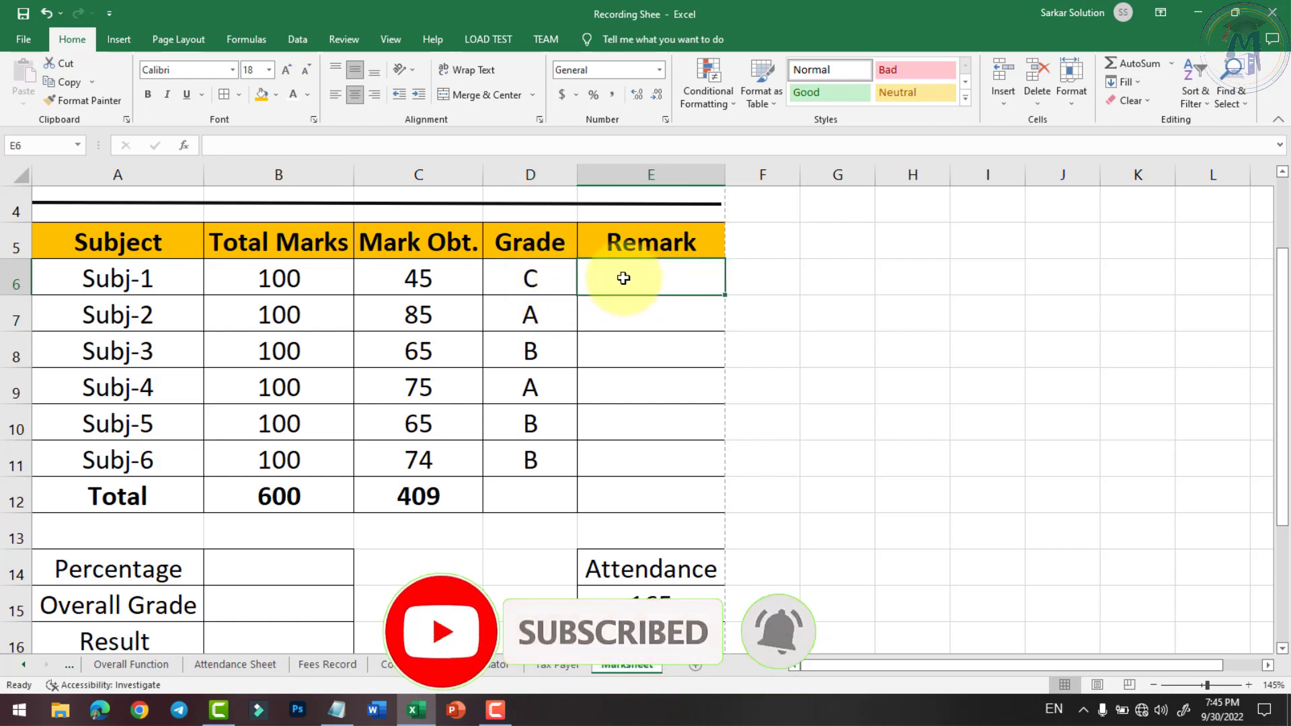
{"action": "left_click", "coordinate": [566, 278]}
{"action": "left_click", "coordinate": [616, 278]}
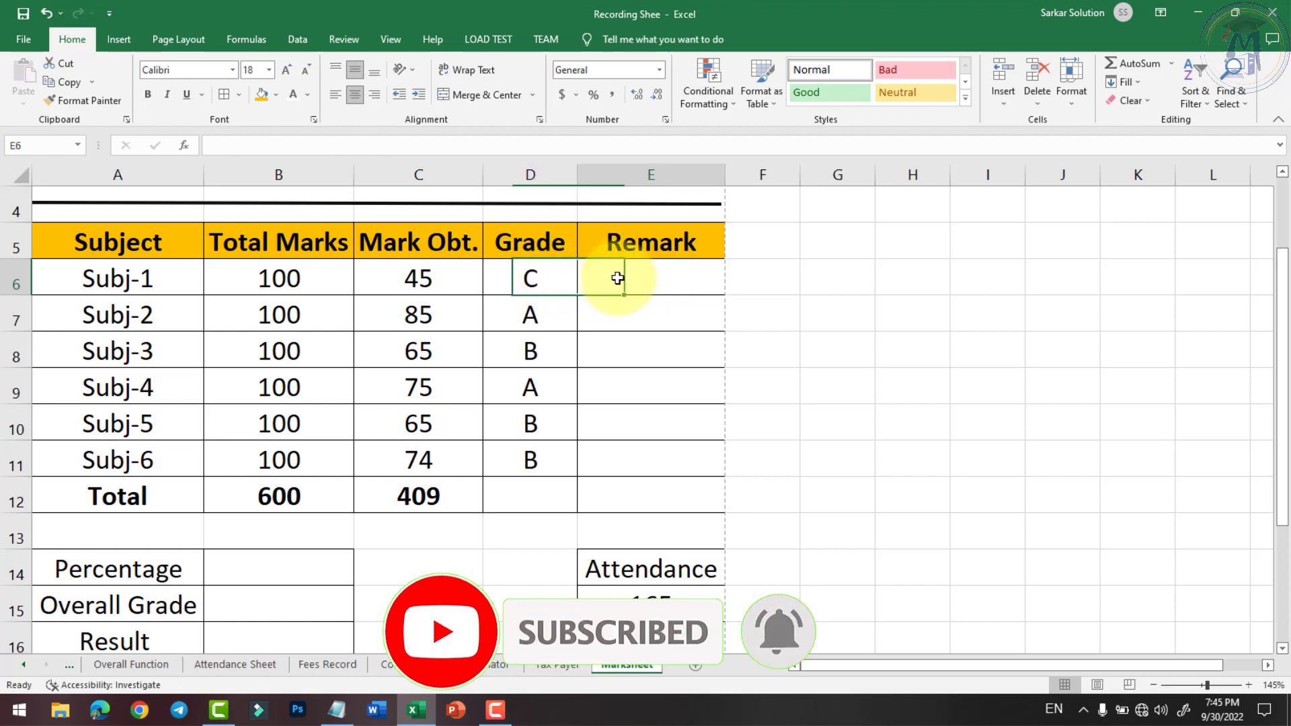
{"action": "left_click", "coordinate": [538, 279]}
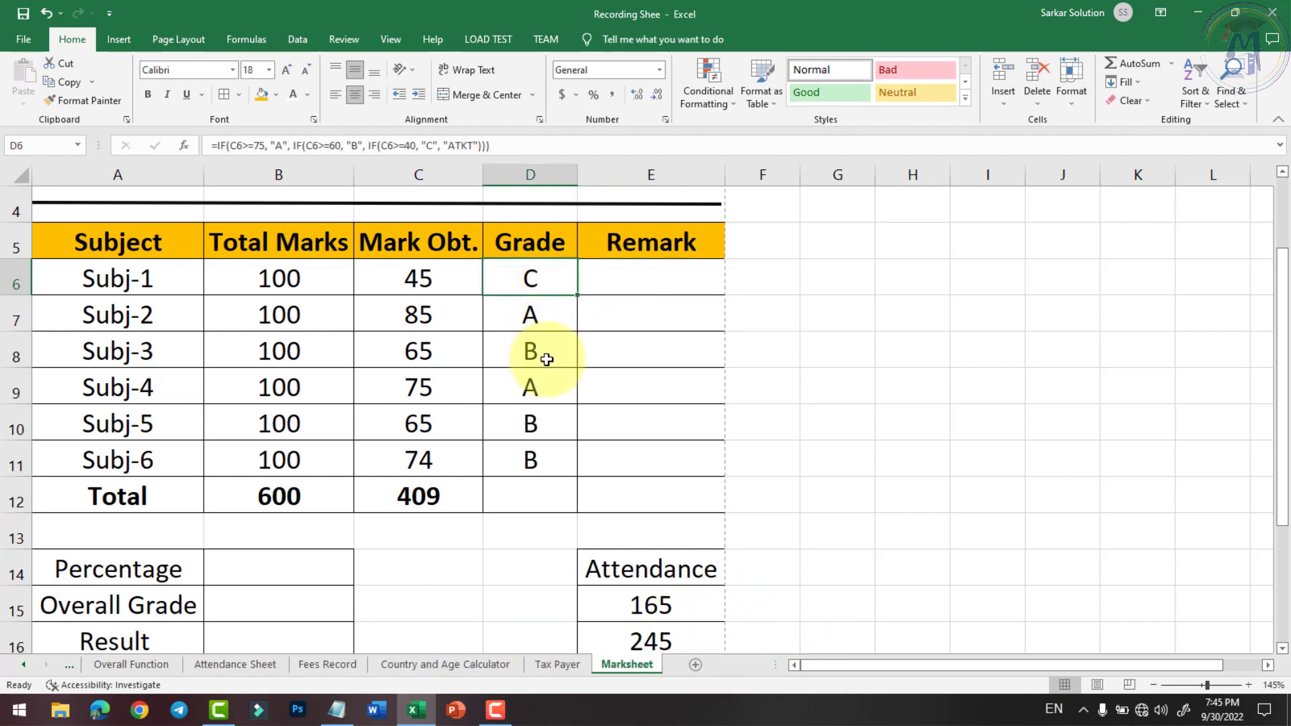
Step: Start Subj-1's remark formula in E6 with an IF that returns "Very Good" when grade D6 is "A"
{"action": "left_click", "coordinate": [652, 288]}
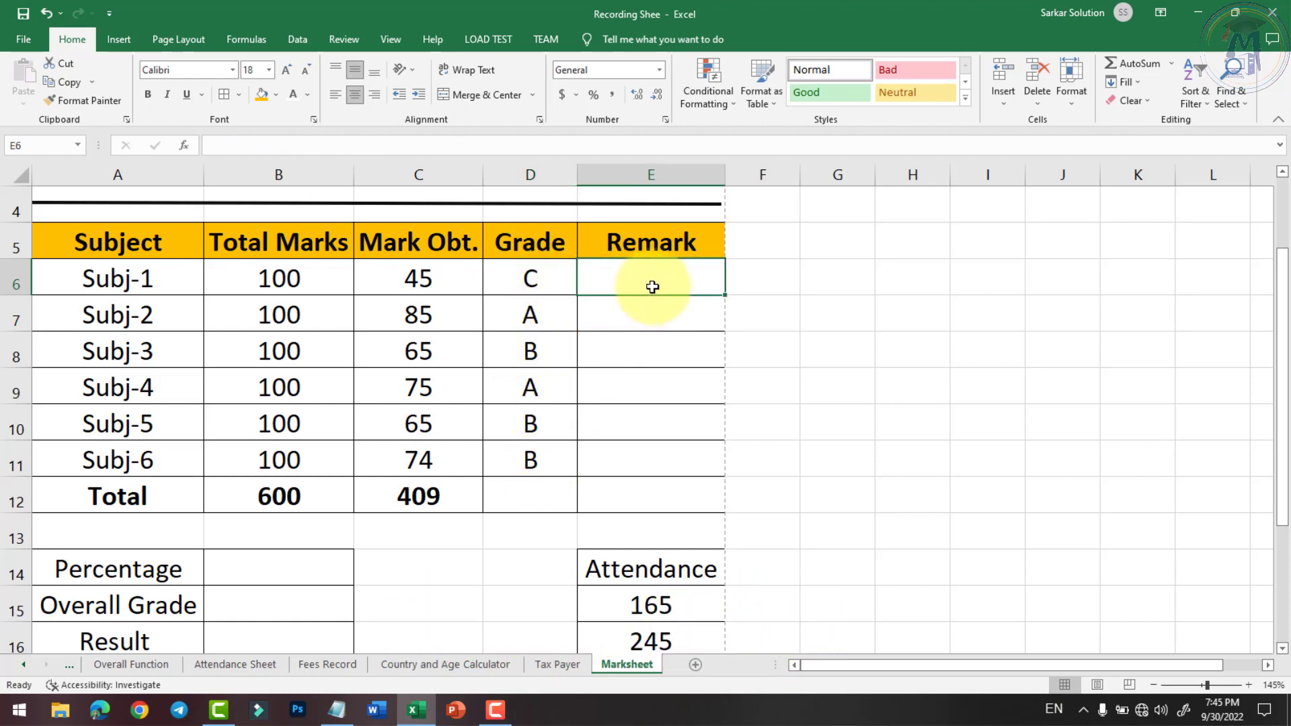
{"action": "type", "text": "=if("}
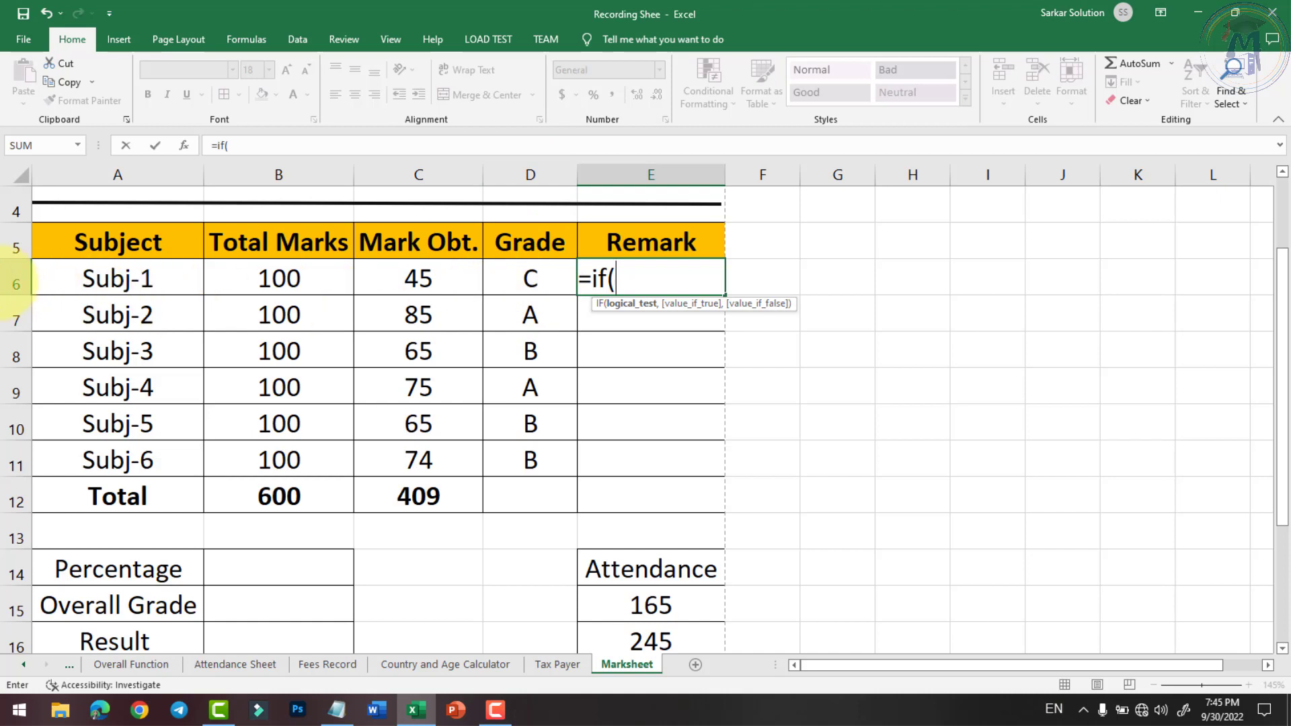
{"action": "type", "text": "d6=\"A"}
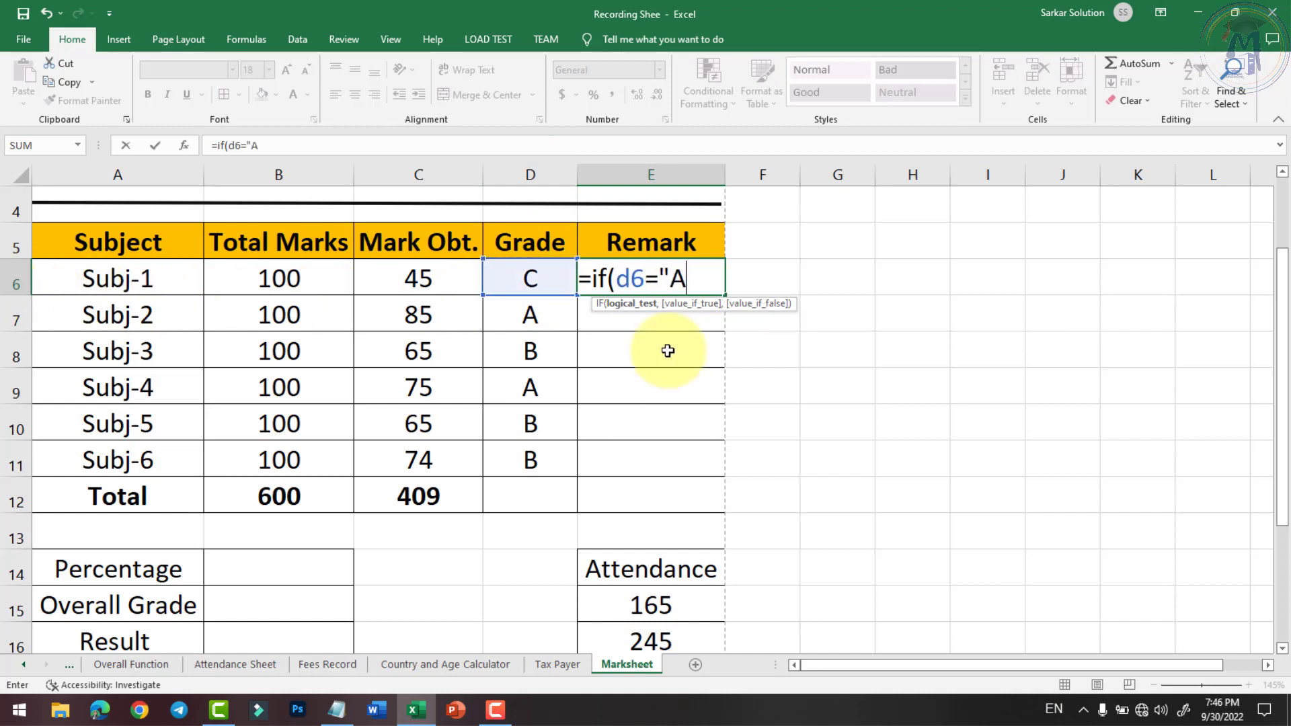
{"action": "type", "text": "\","}
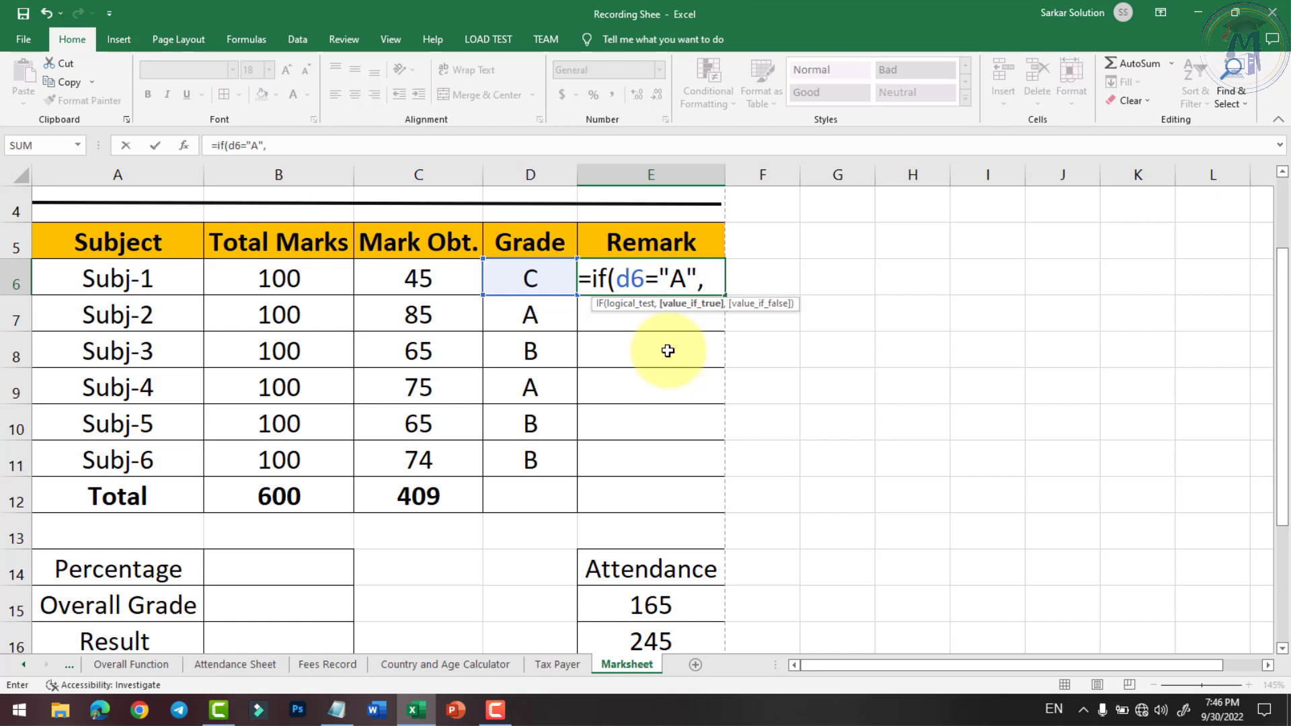
{"action": "type", "text": " \"Very Good"}
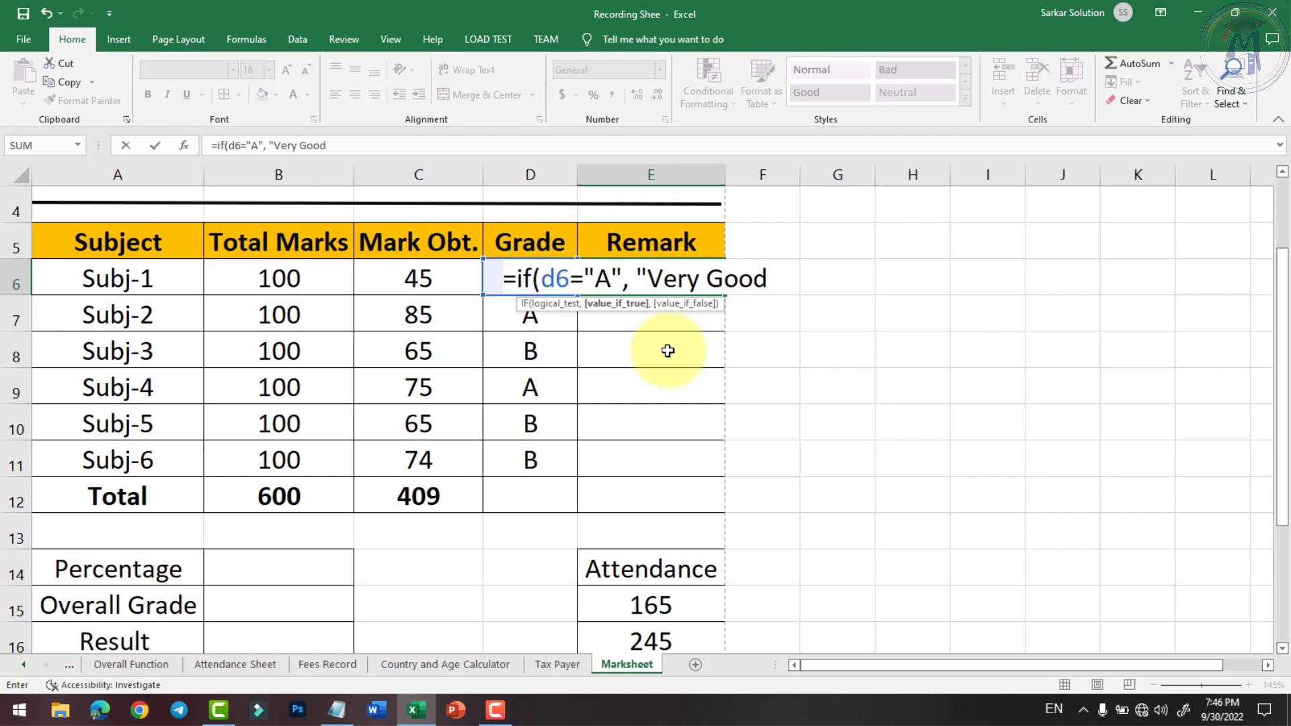
{"action": "type", "text": "\", "}
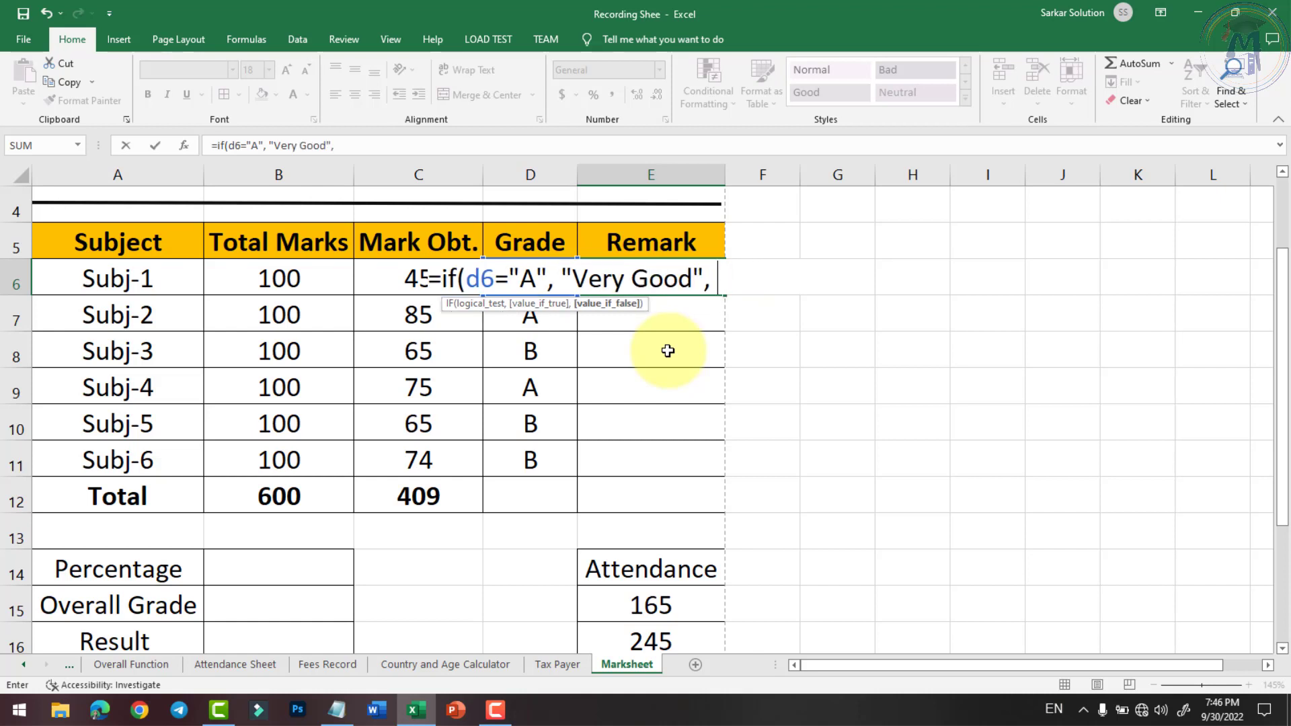
Step: Add nested IFs to the E6 remark formula returning "Good" when D6 is "B" and "Fair" when D6 is "C"
{"action": "type", "text": "if "}
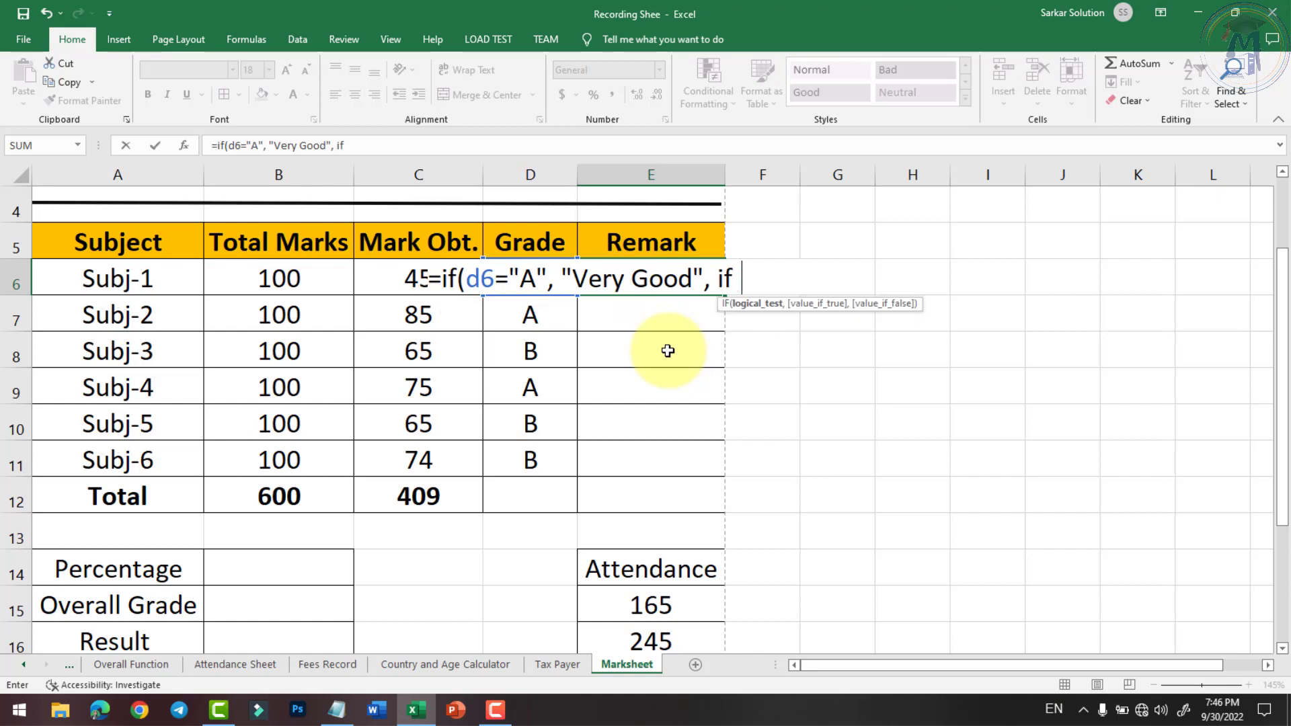
{"action": "type", "text": "(d6=\"B"}
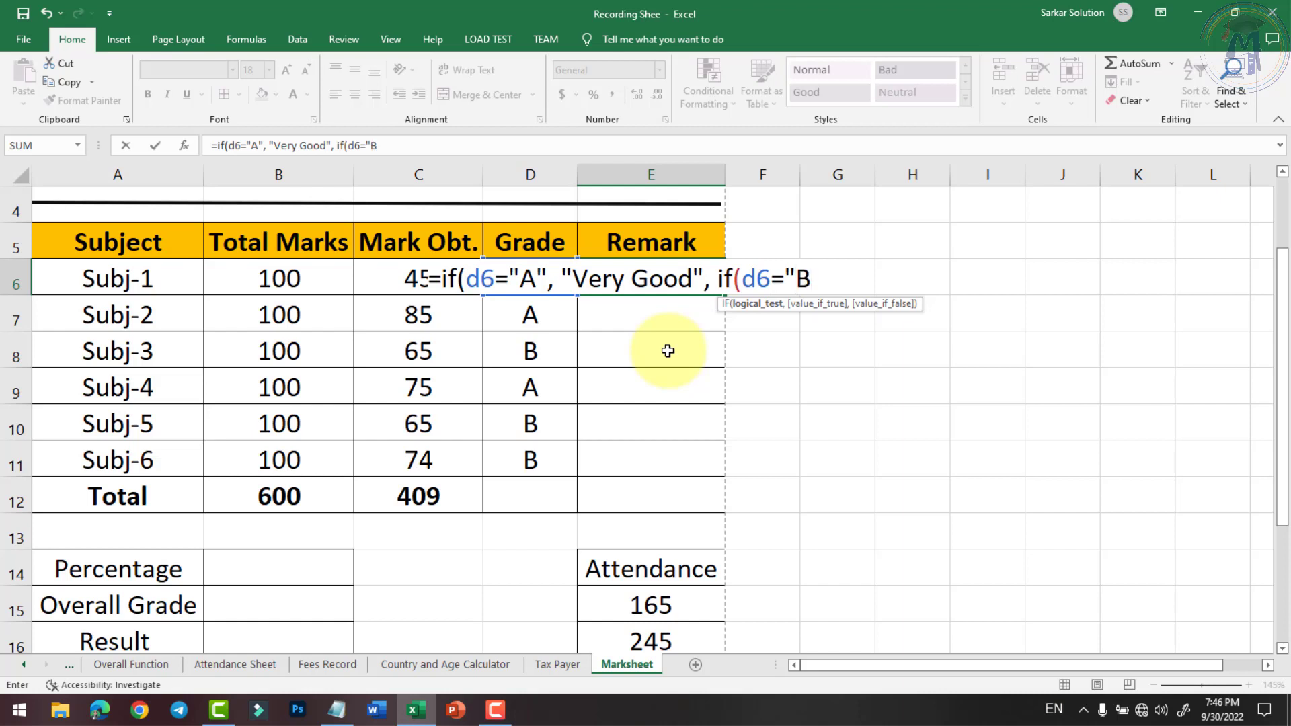
{"action": "type", "text": "\","}
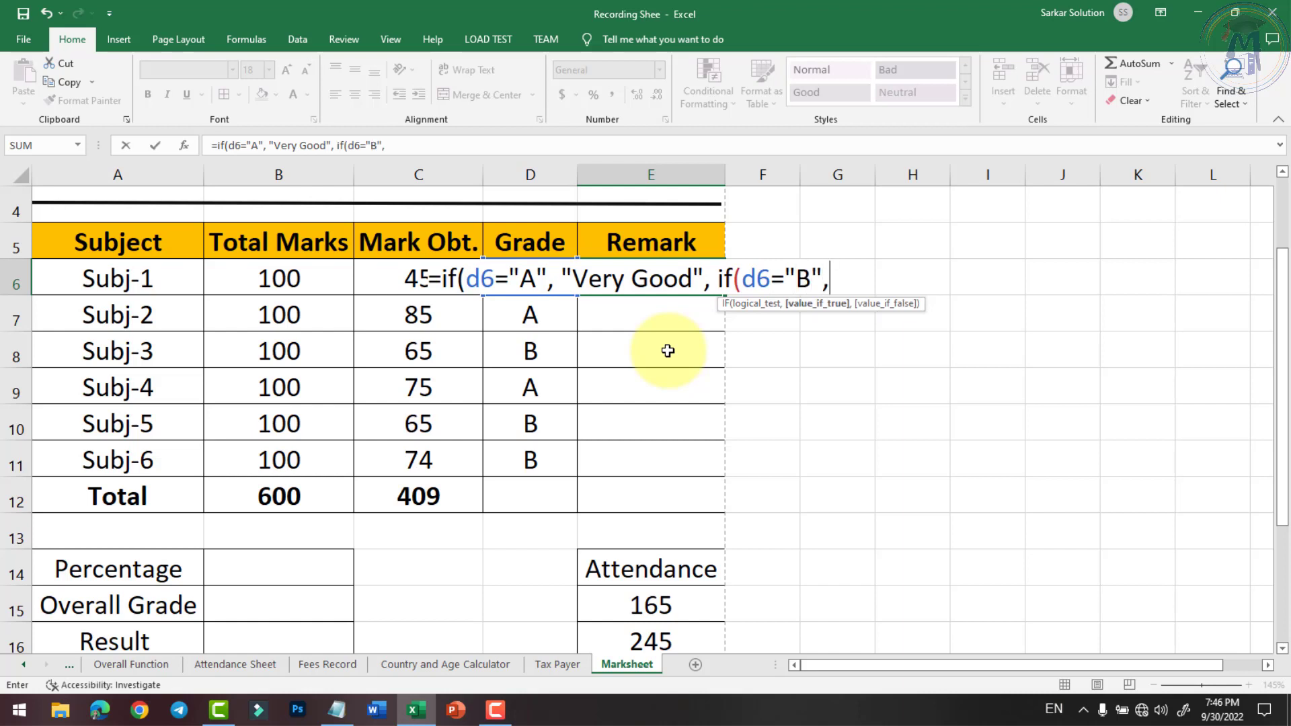
{"action": "type", "text": " \"Good"}
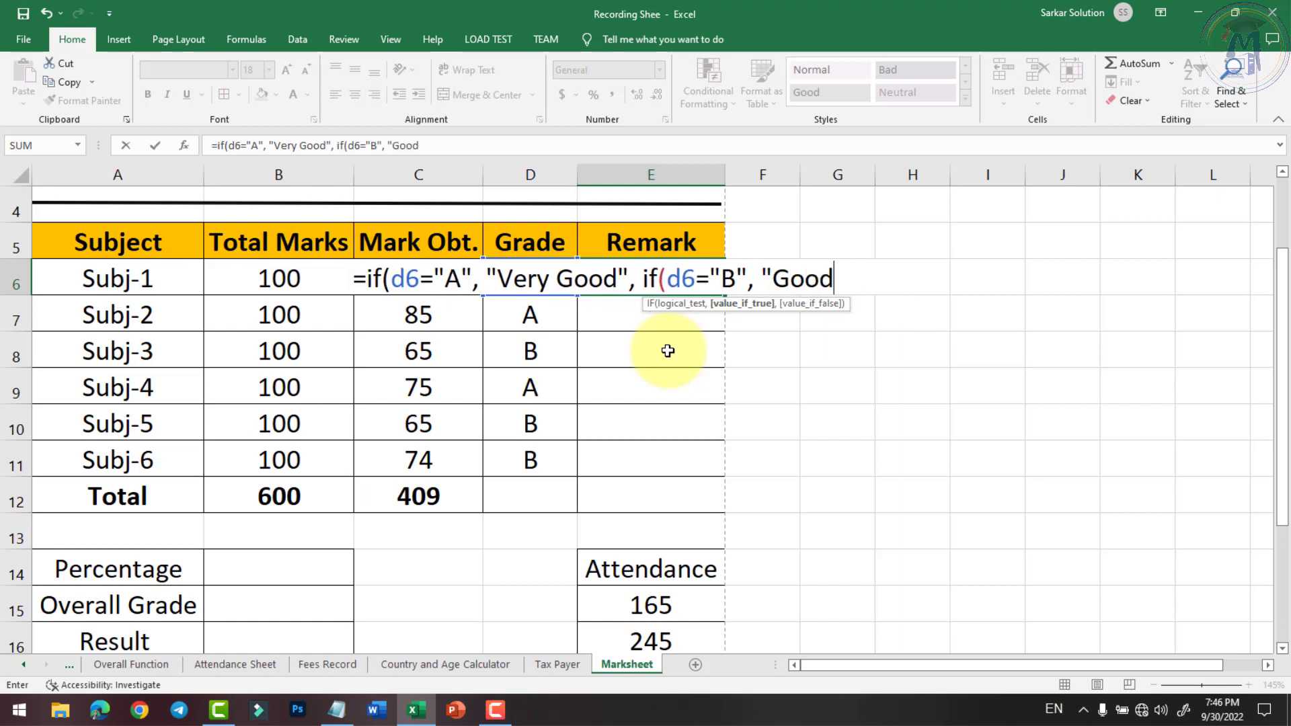
{"action": "type", "text": "\", if("}
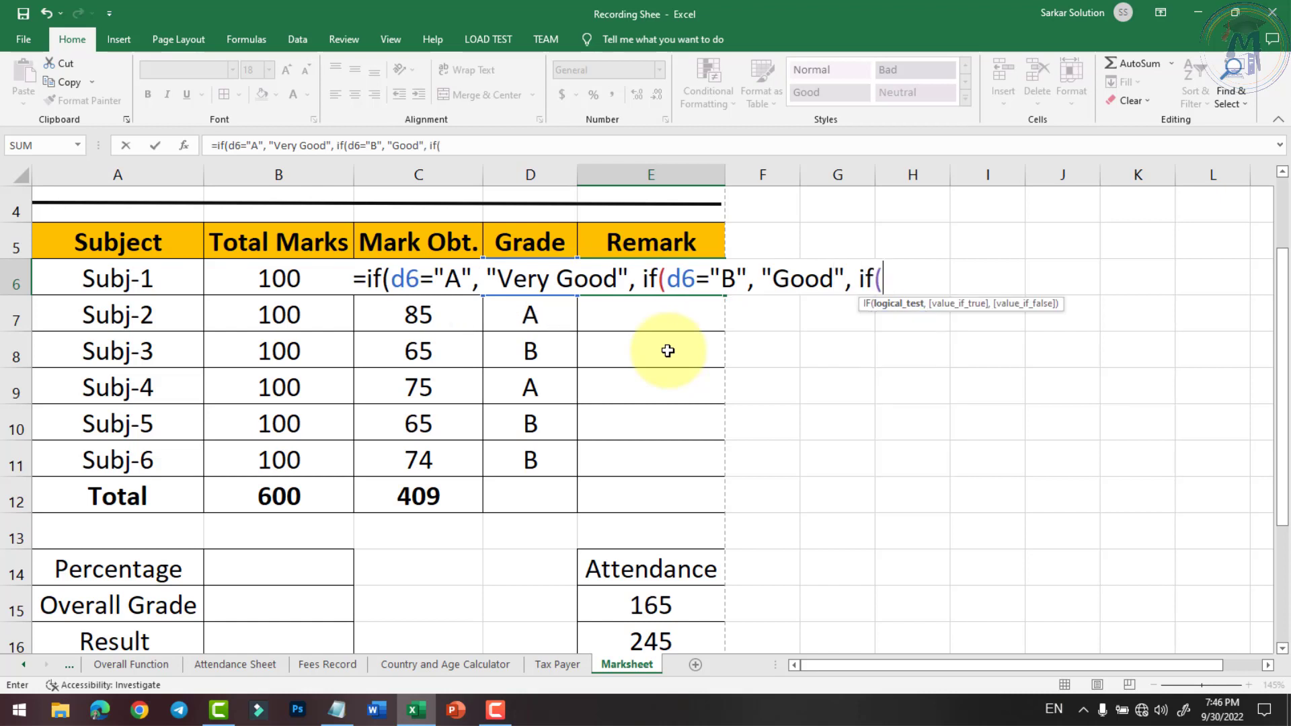
{"action": "type", "text": "d6=\"C\""}
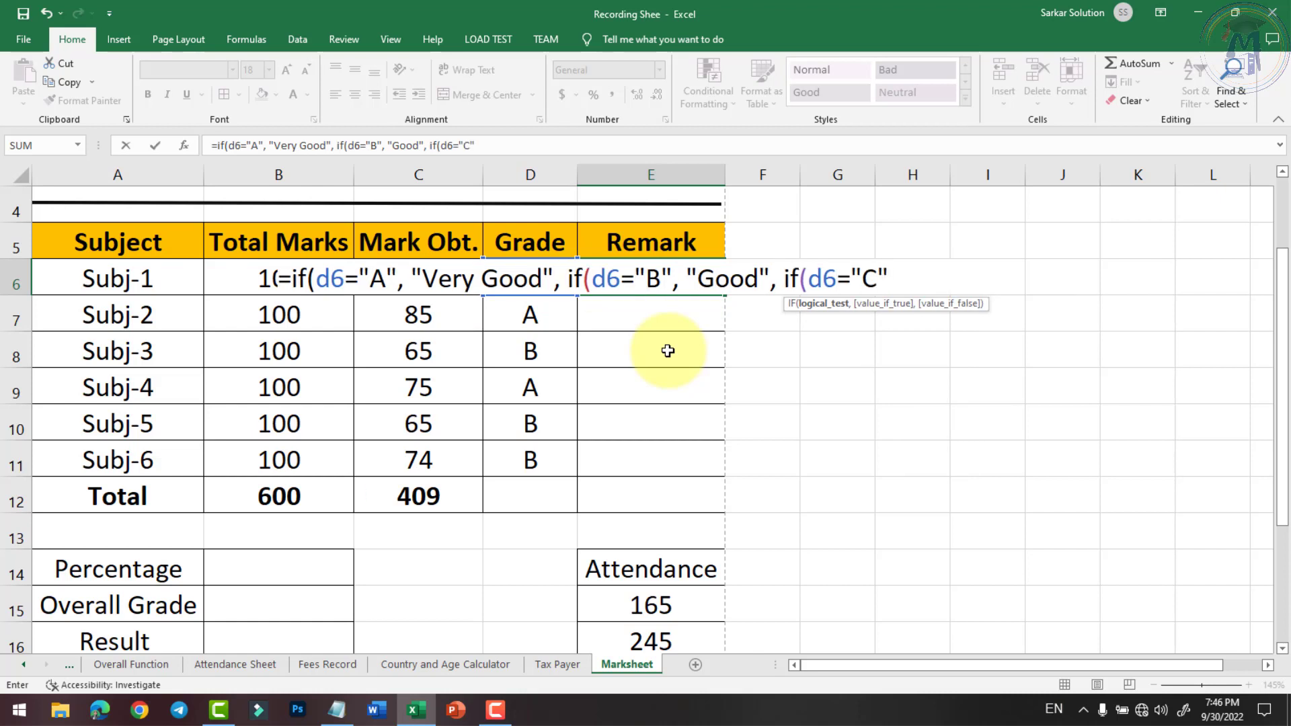
{"action": "type", "text": ","}
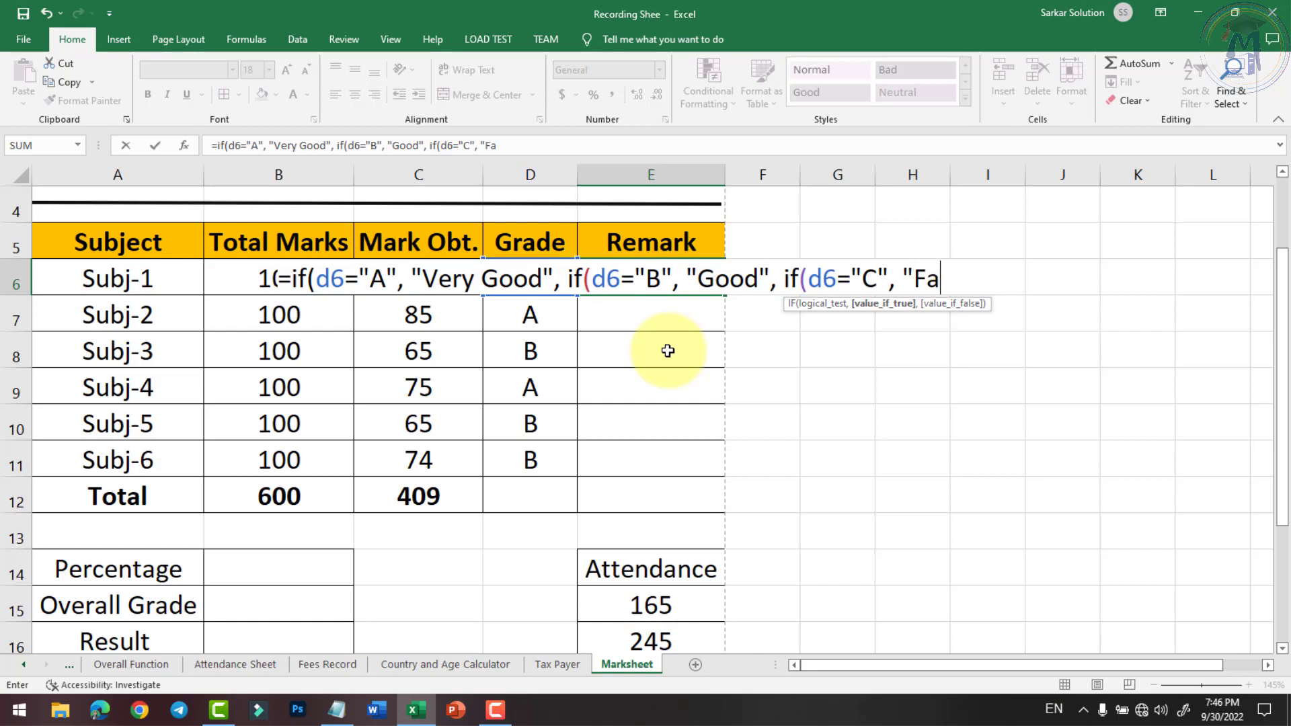
{"action": "type", "text": "\"Fair\","}
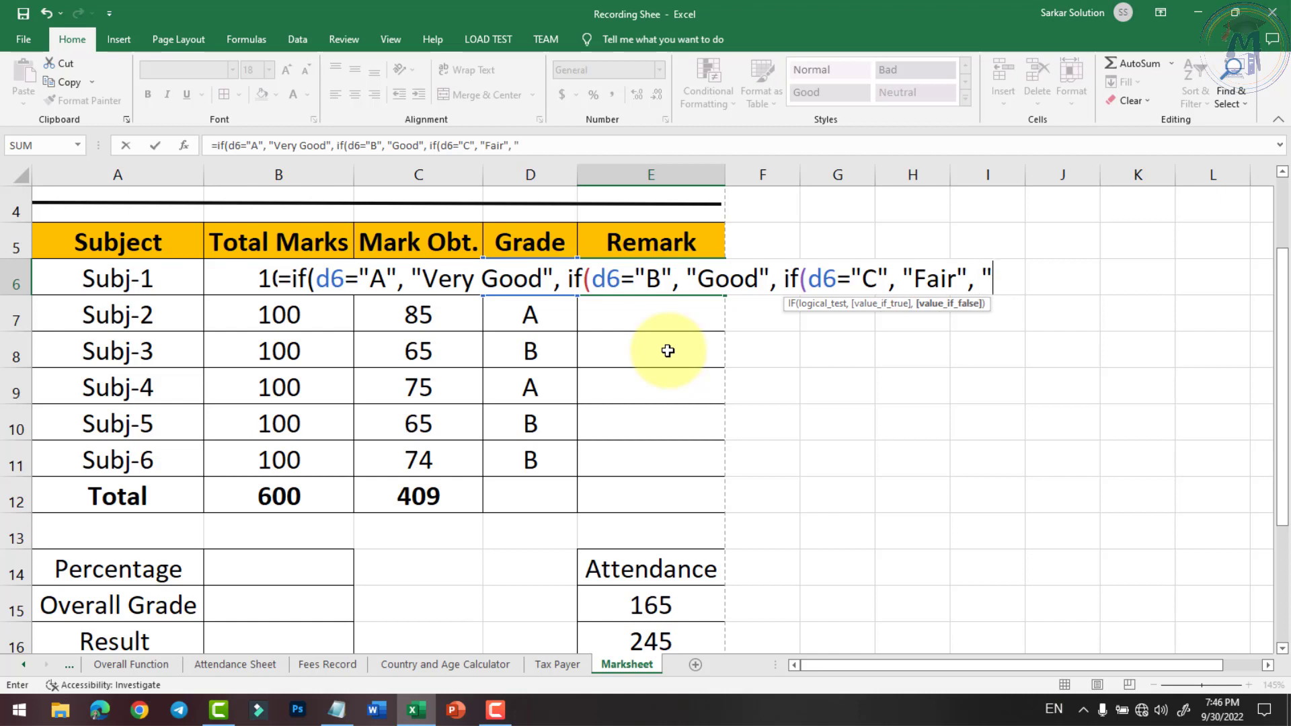
Step: Complete the E6 remark formula with "Very Bad" as the final fallback value, closing all three nested IFs
{"action": "type", "text": " \"Very"}
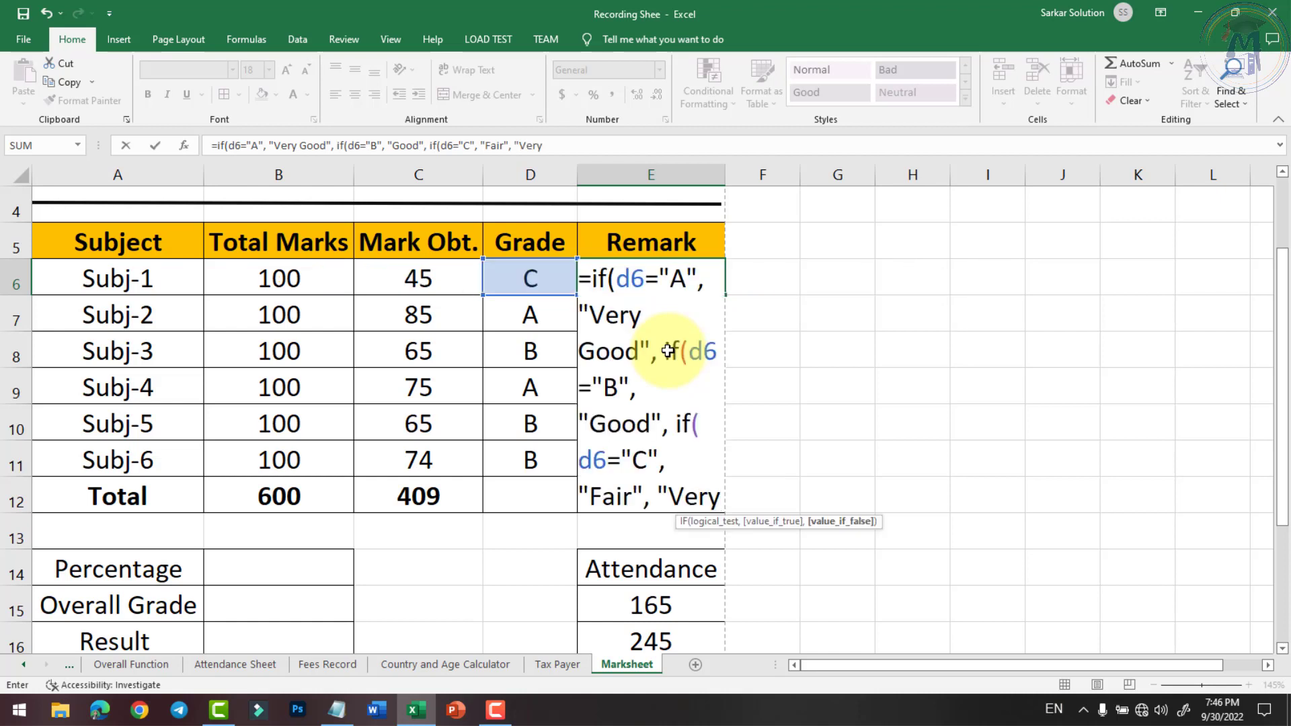
{"action": "type", "text": " Bad"}
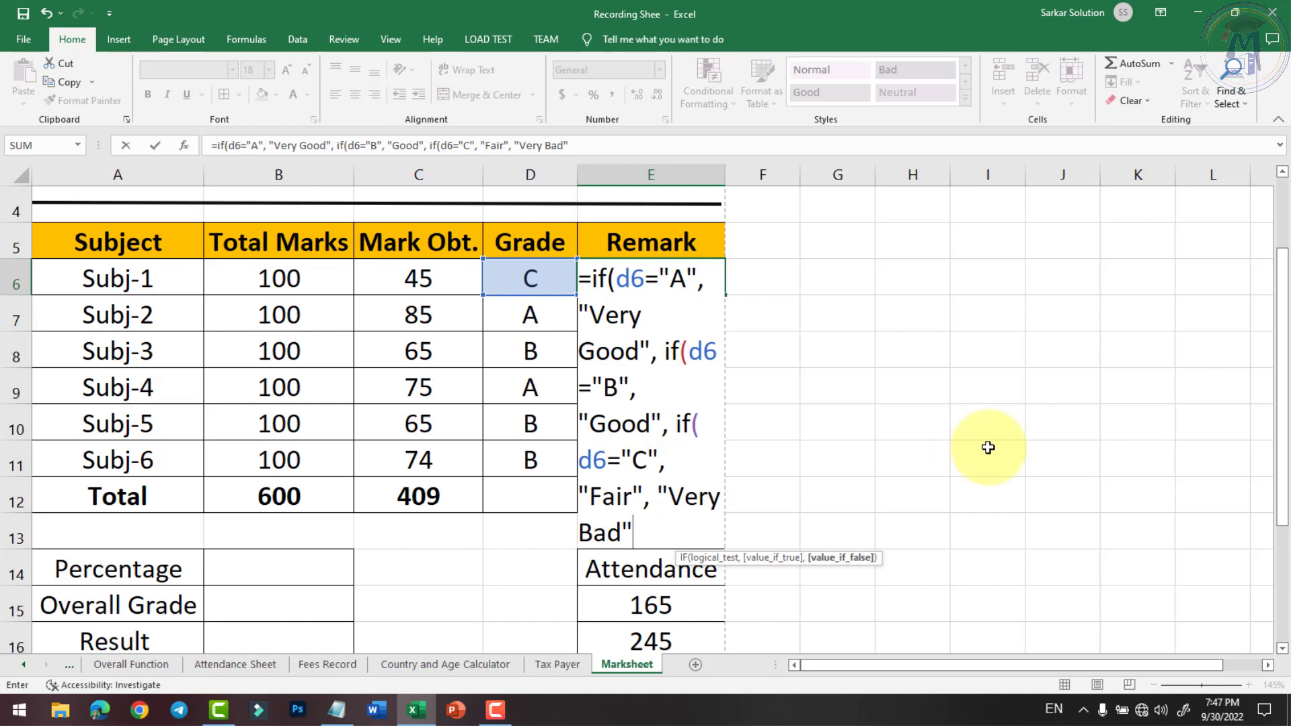
{"action": "type", "text": ")))"}
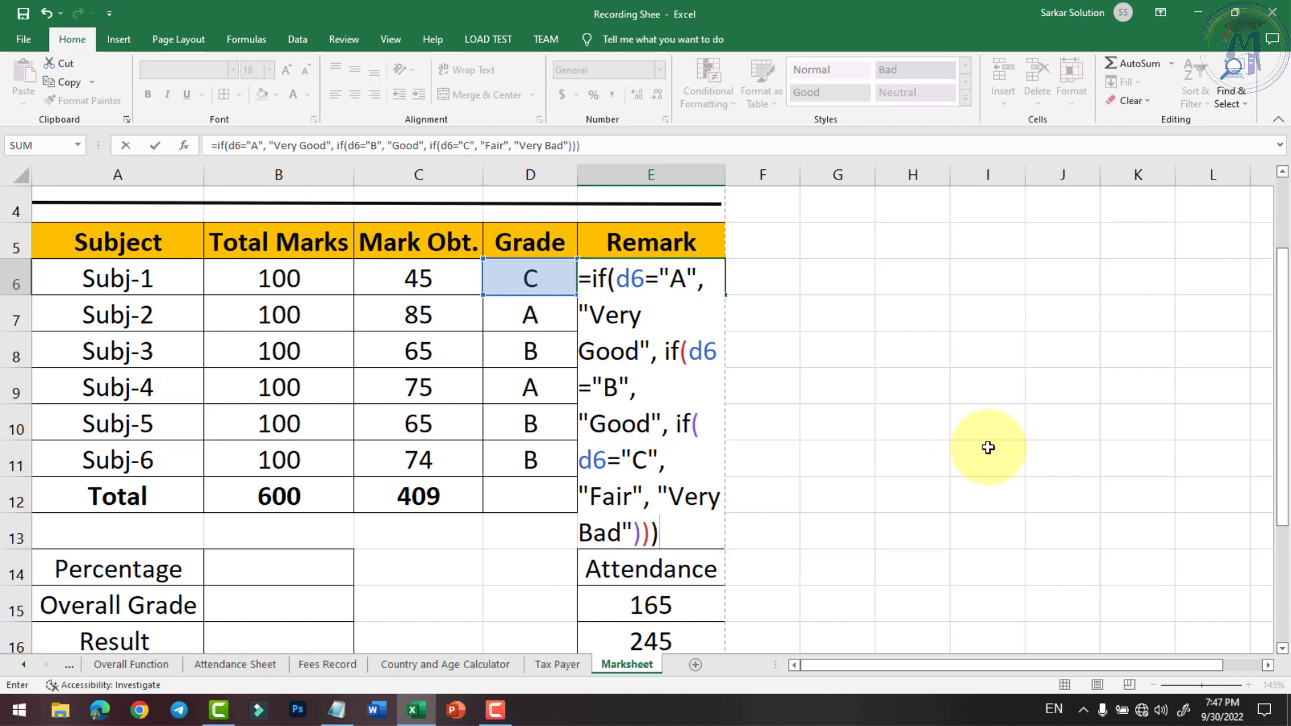
{"action": "key", "text": "Return"}
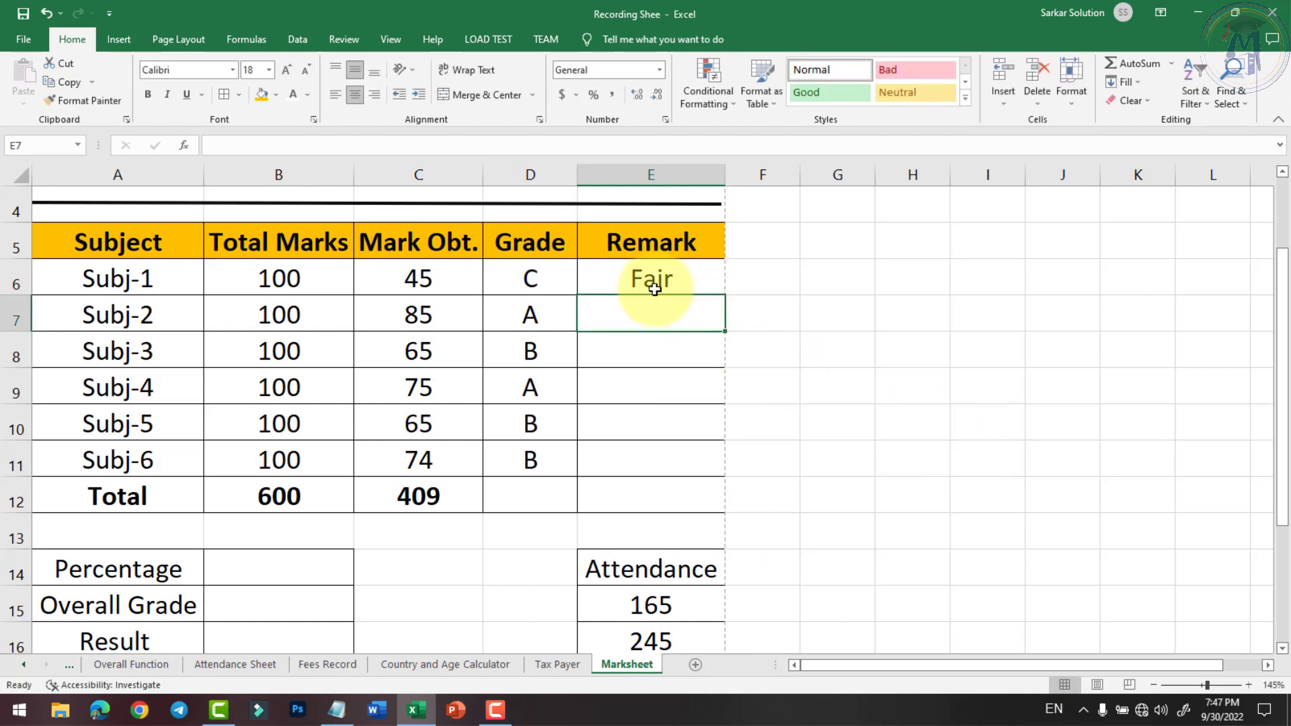
Step: Test the E6 remark formula by setting Subj-1's obtained mark in C6 to 32, and check the remark and grade cells
{"action": "left_click", "coordinate": [614, 280]}
{"action": "left_click", "coordinate": [429, 286]}
{"action": "type", "text": "32"}
{"action": "key", "text": "Return"}
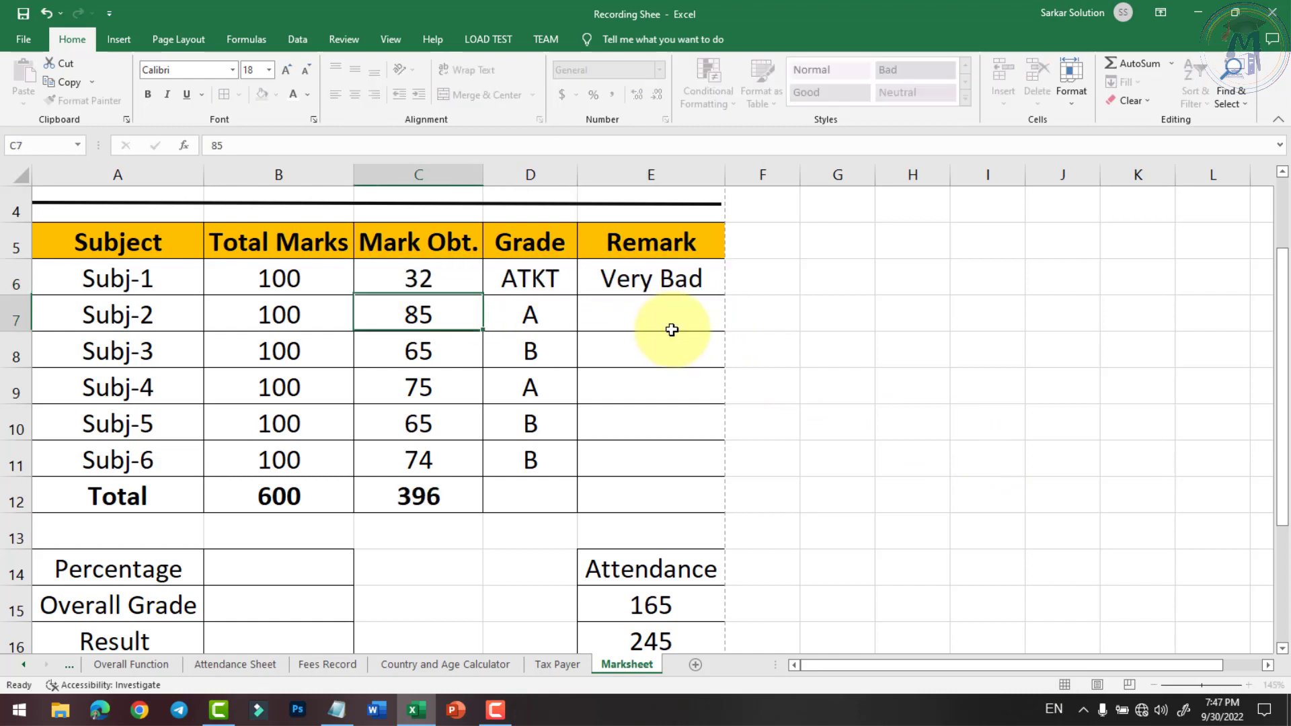
{"action": "left_click", "coordinate": [672, 280]}
{"action": "left_click", "coordinate": [496, 282]}
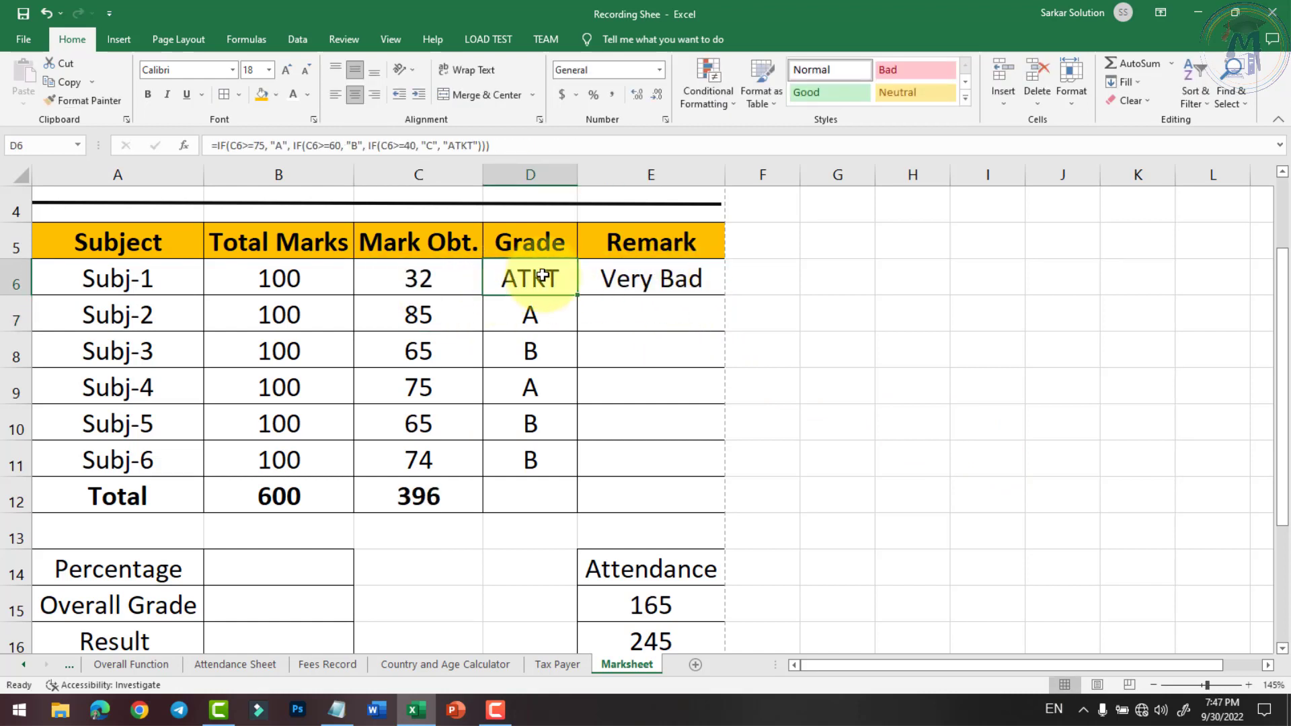
Step: Fill the Remark formula from E6 down to E11 and check it against the Grade cells
{"action": "left_click", "coordinate": [629, 279]}
{"action": "left_click_drag", "start_coordinate": [647, 273], "coordinate": [653, 463]}
{"action": "key", "text": "ctrl+d"}
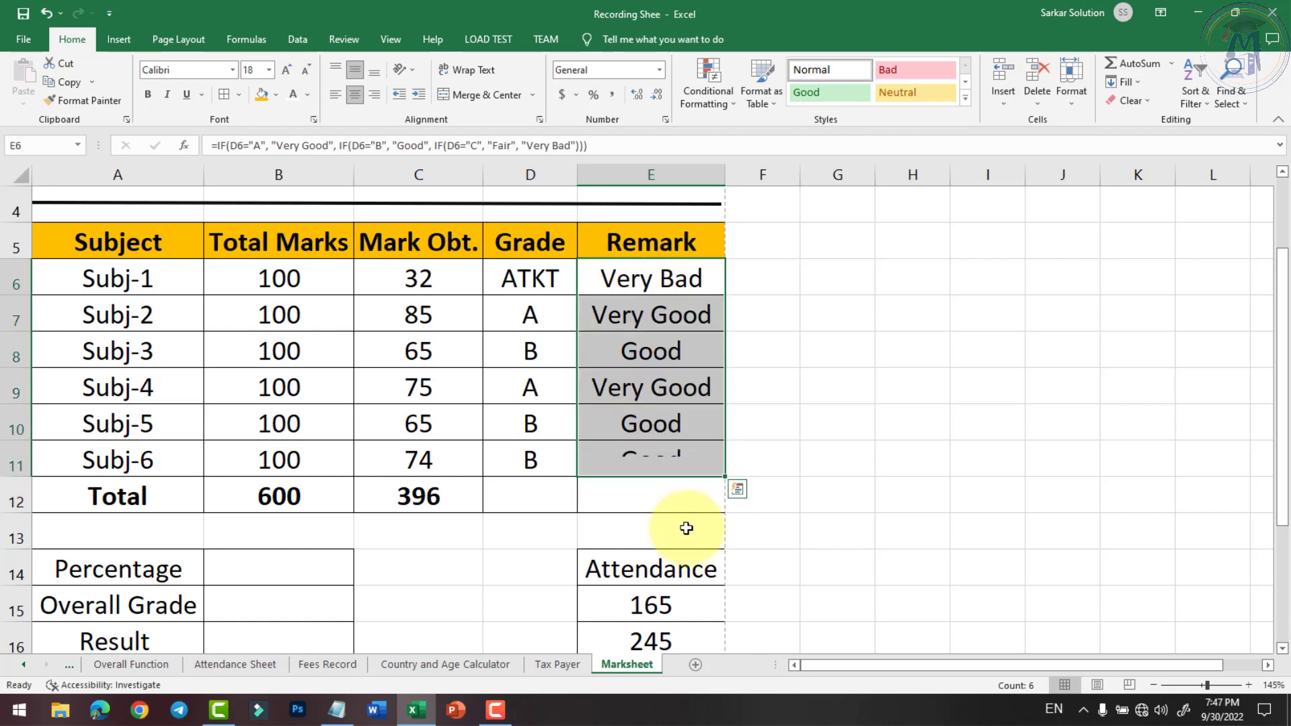
{"action": "left_click", "coordinate": [666, 422]}
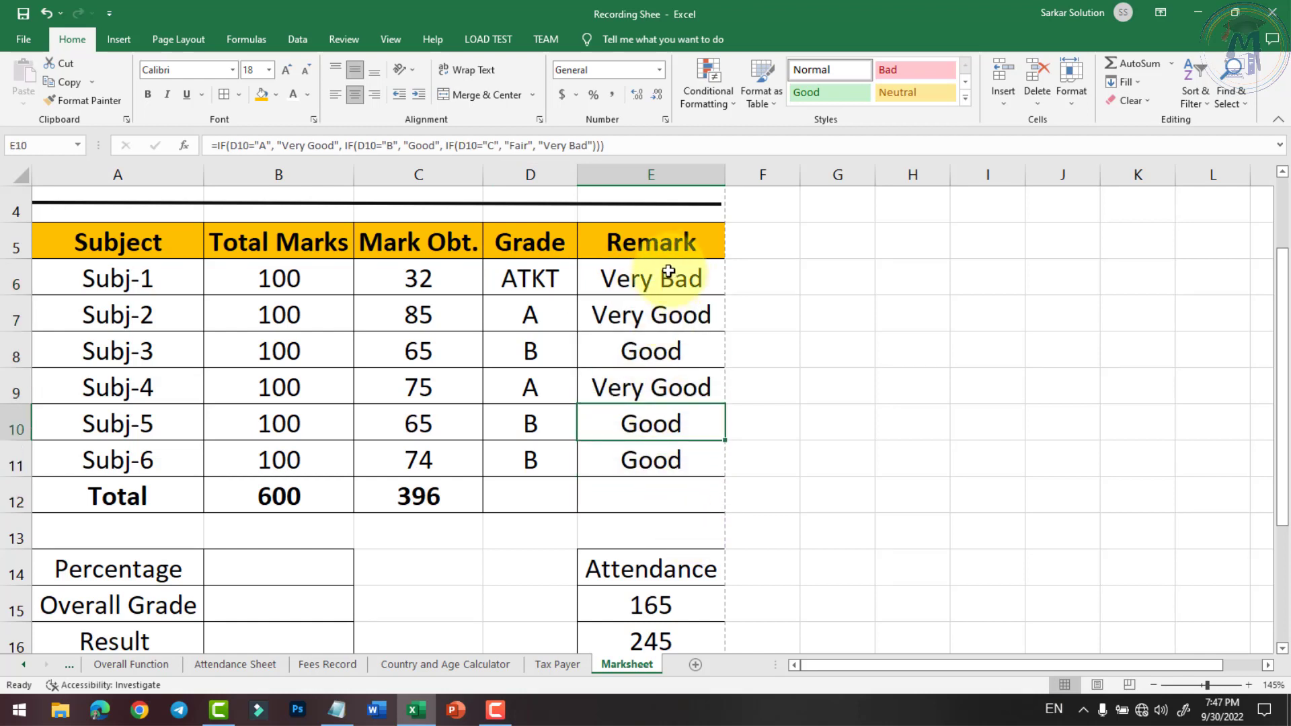
{"action": "left_click", "coordinate": [529, 339]}
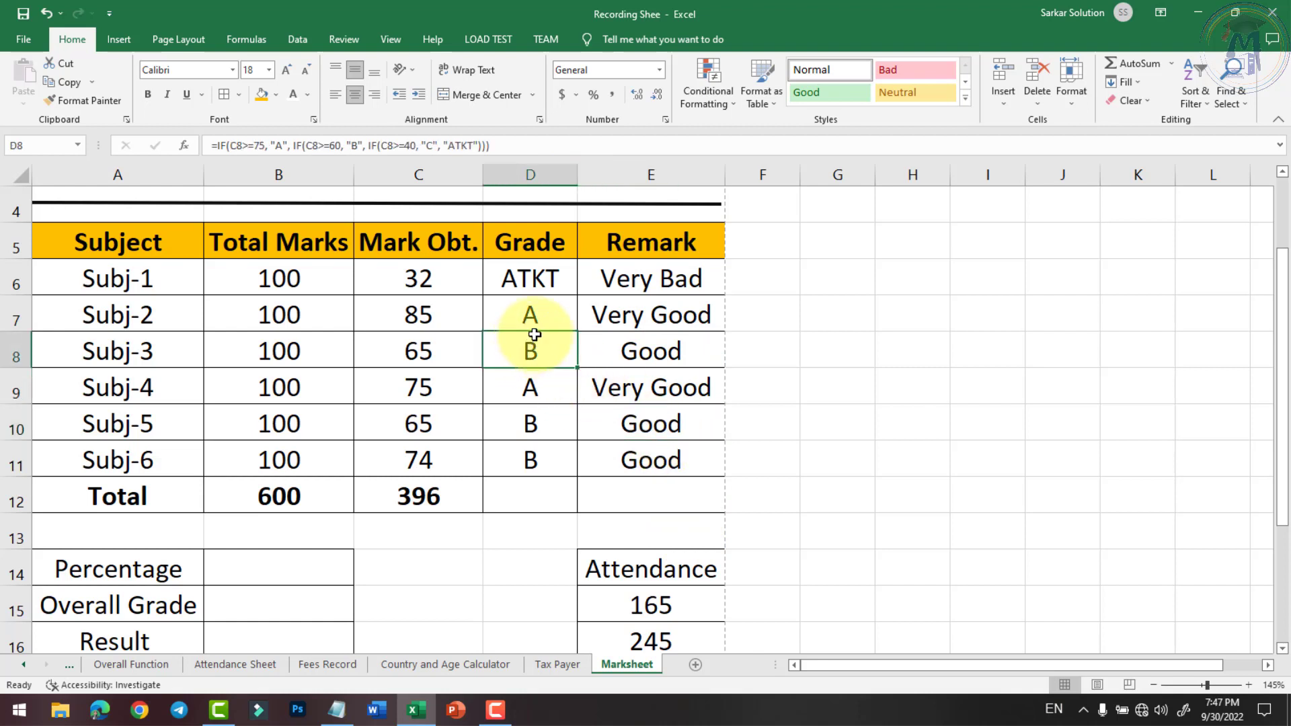
{"action": "left_click", "coordinate": [531, 382]}
{"action": "left_click", "coordinate": [566, 358]}
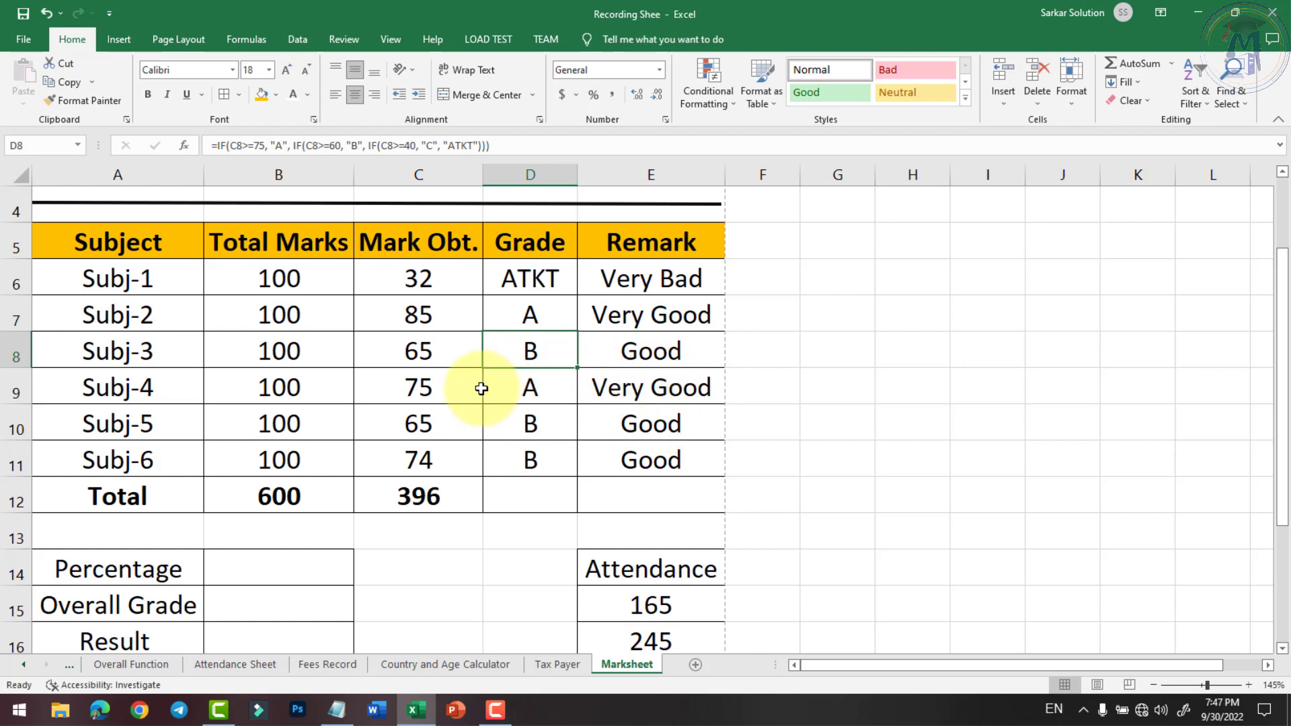
Step: Test the grade and remark formulas by setting Subj-5's obtained mark in C10 to 45 and finally to 32
{"action": "left_click", "coordinate": [431, 418]}
{"action": "type", "text": "45"}
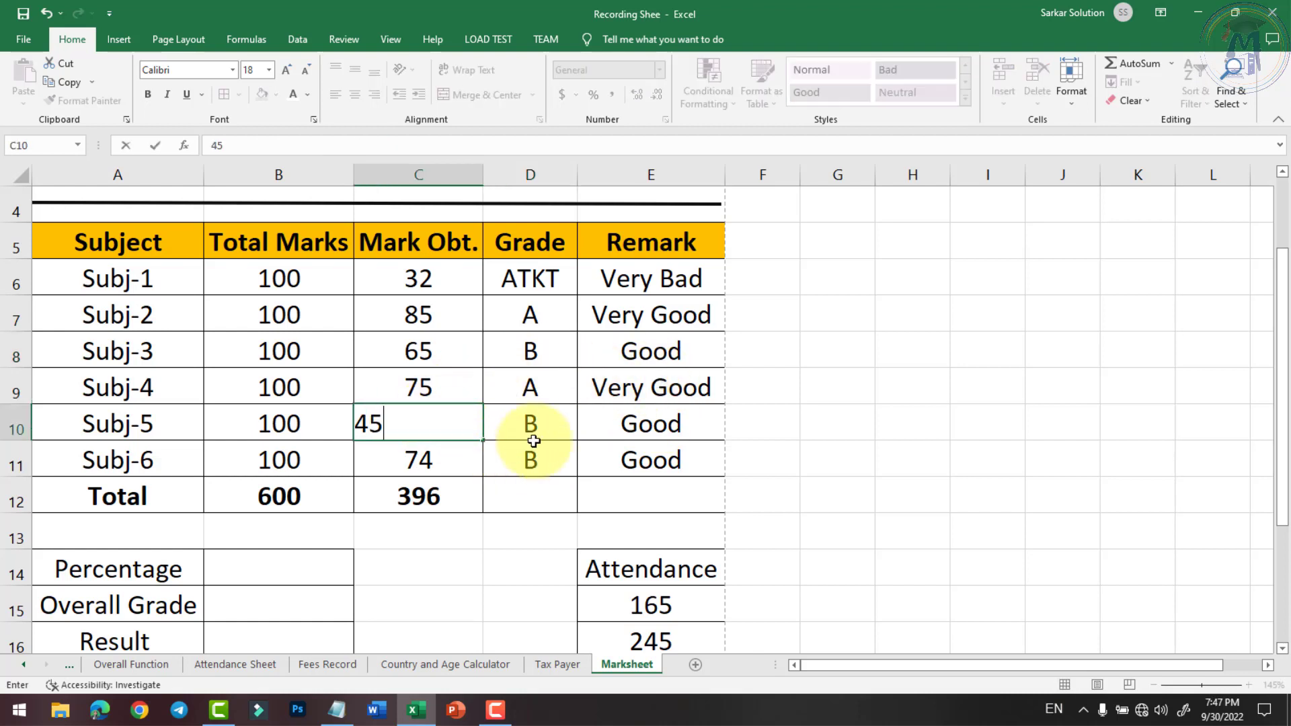
{"action": "key", "text": "Return"}
{"action": "left_click", "coordinate": [434, 430]}
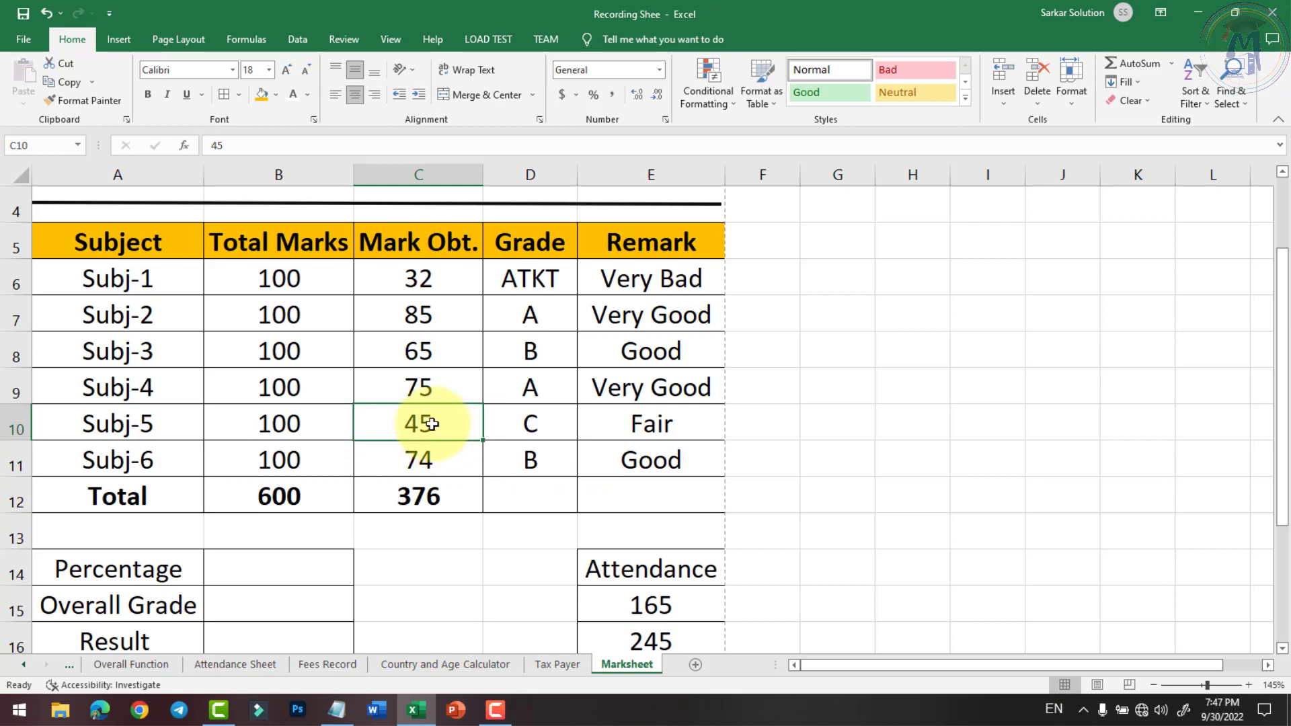
{"action": "type", "text": "32"}
{"action": "key", "text": "Return"}
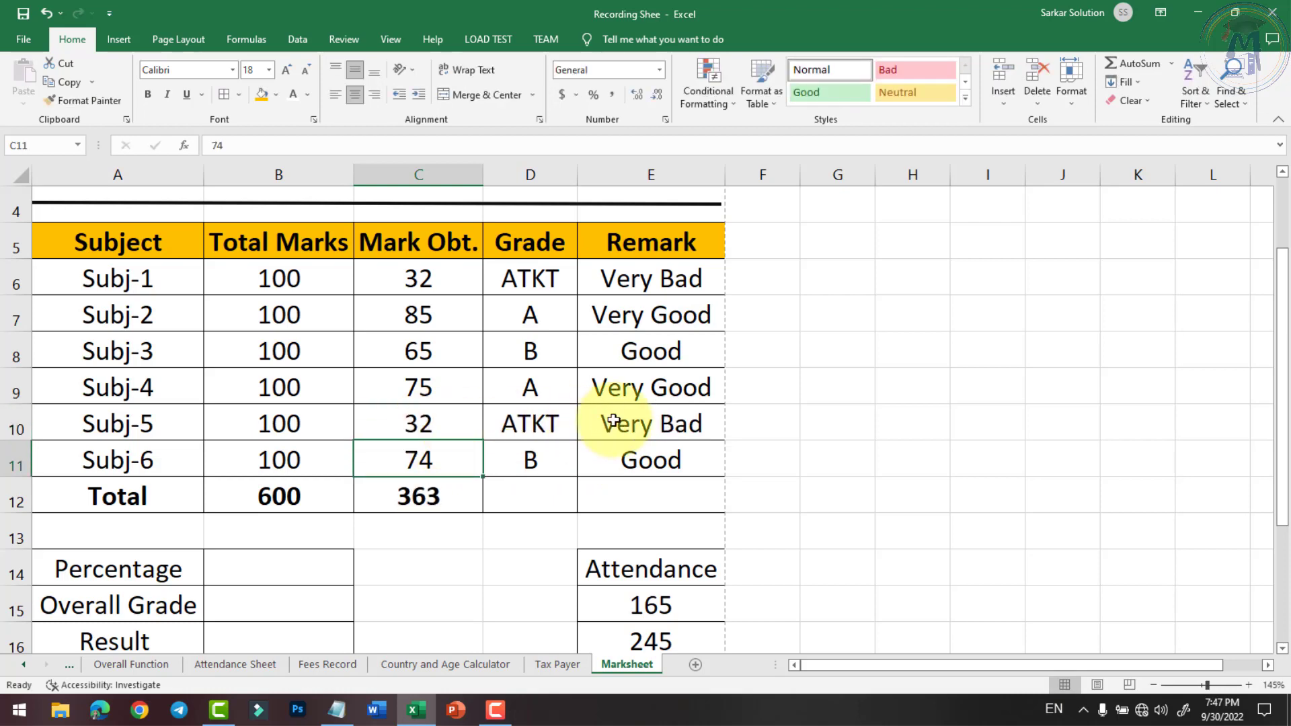
Step: Calculate the Percentage in B14 with the formula =C12/6
{"action": "scroll", "coordinate": [599, 421], "scroll_direction": "down", "scroll_amount": 1}
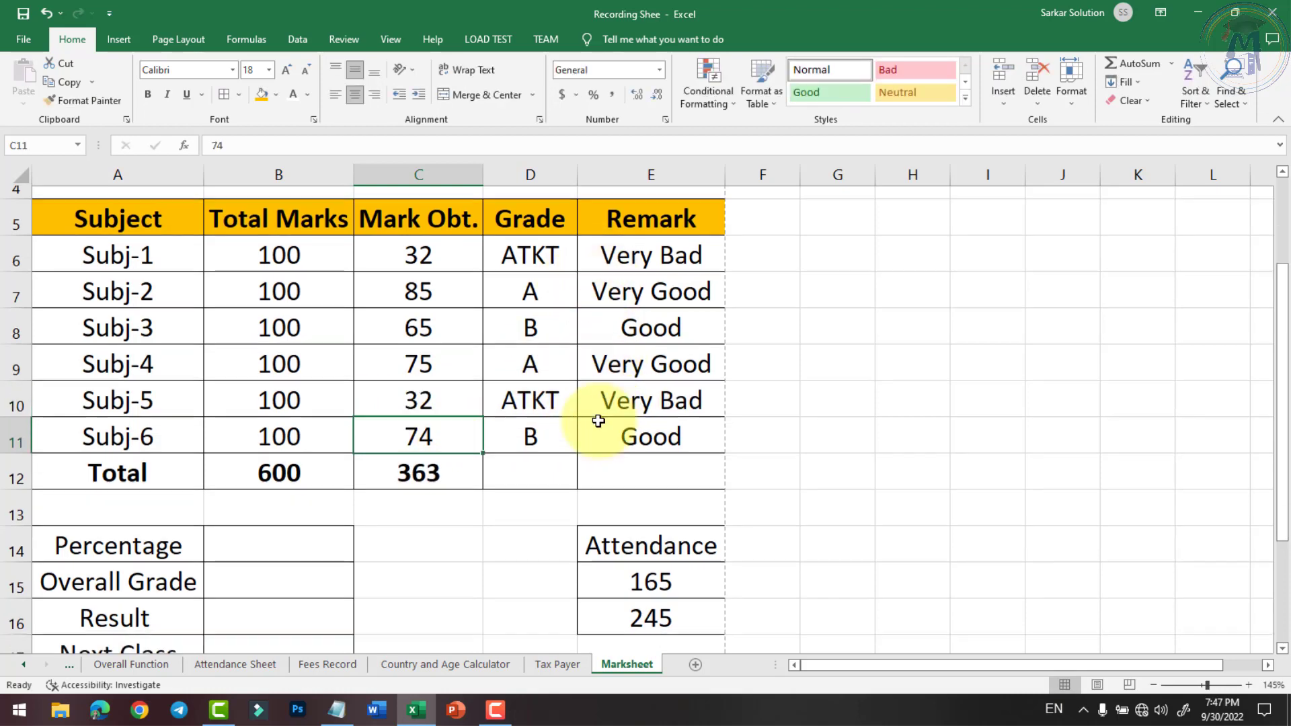
{"action": "scroll", "coordinate": [599, 421], "scroll_direction": "down", "scroll_amount": 1}
{"action": "left_click", "coordinate": [289, 470]}
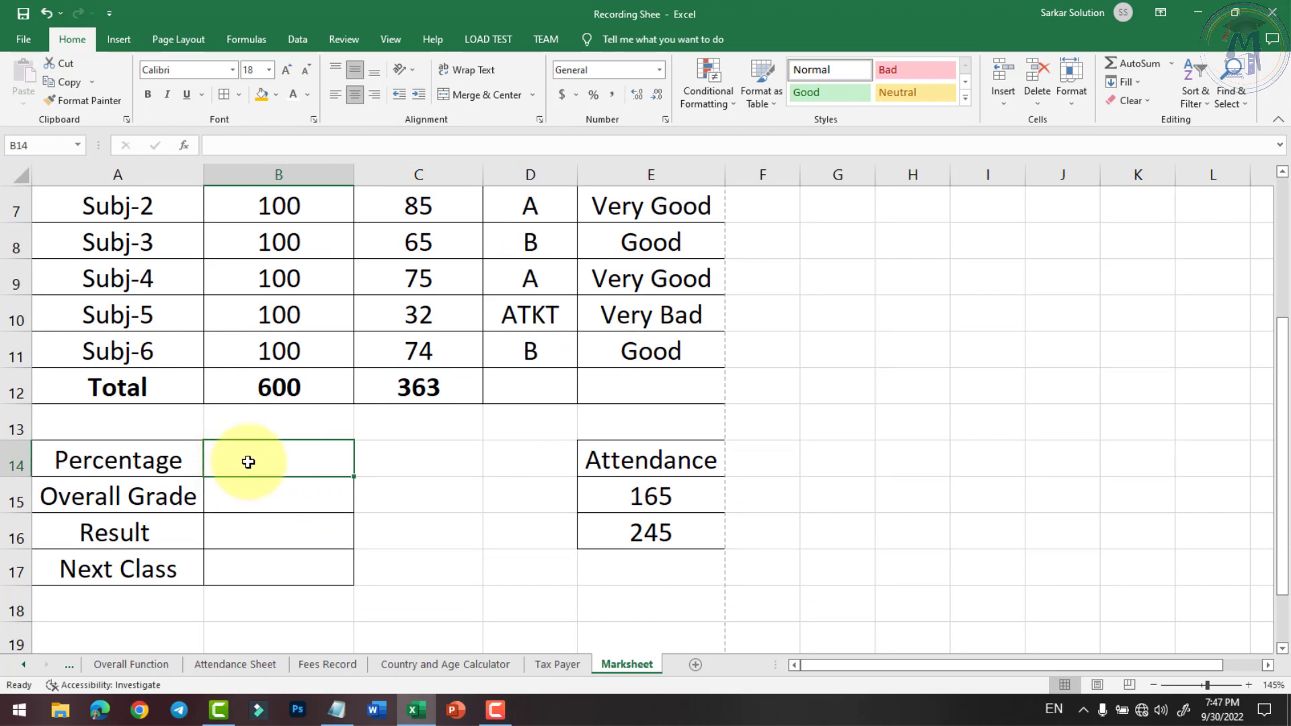
{"action": "left_click", "coordinate": [394, 388]}
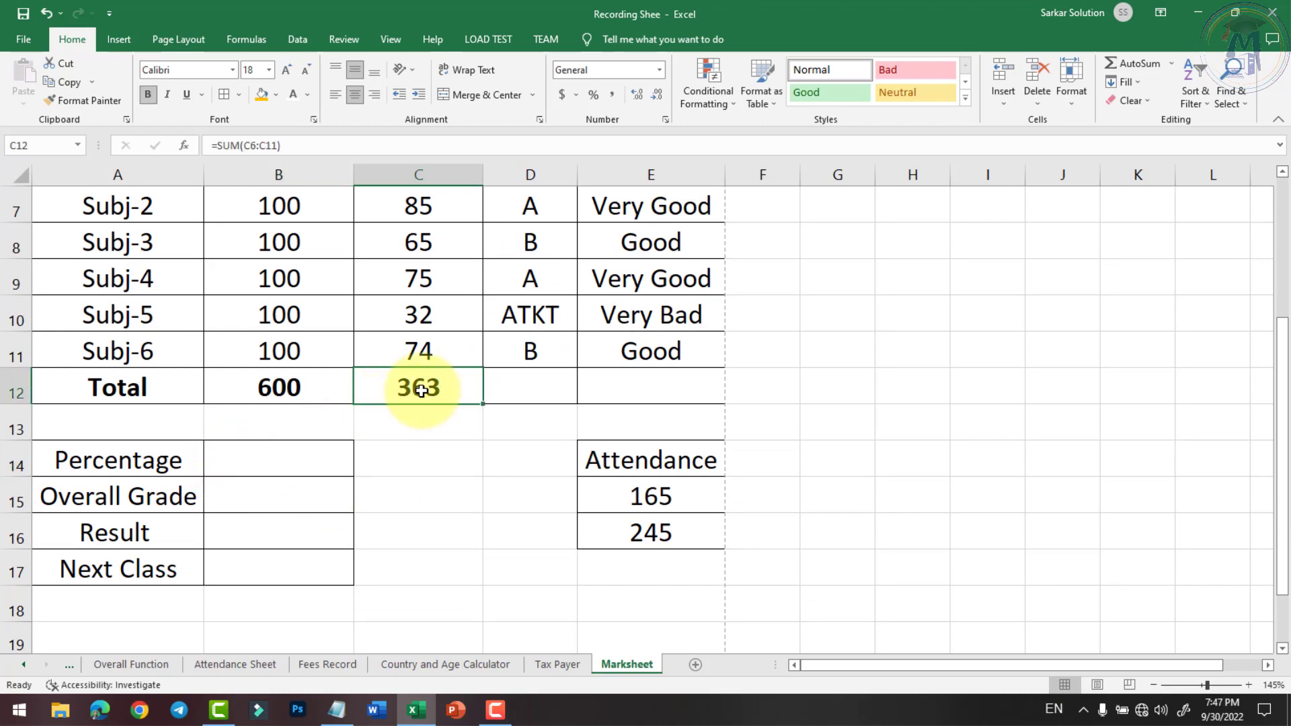
{"action": "scroll", "coordinate": [403, 390], "scroll_direction": "up", "scroll_amount": 1}
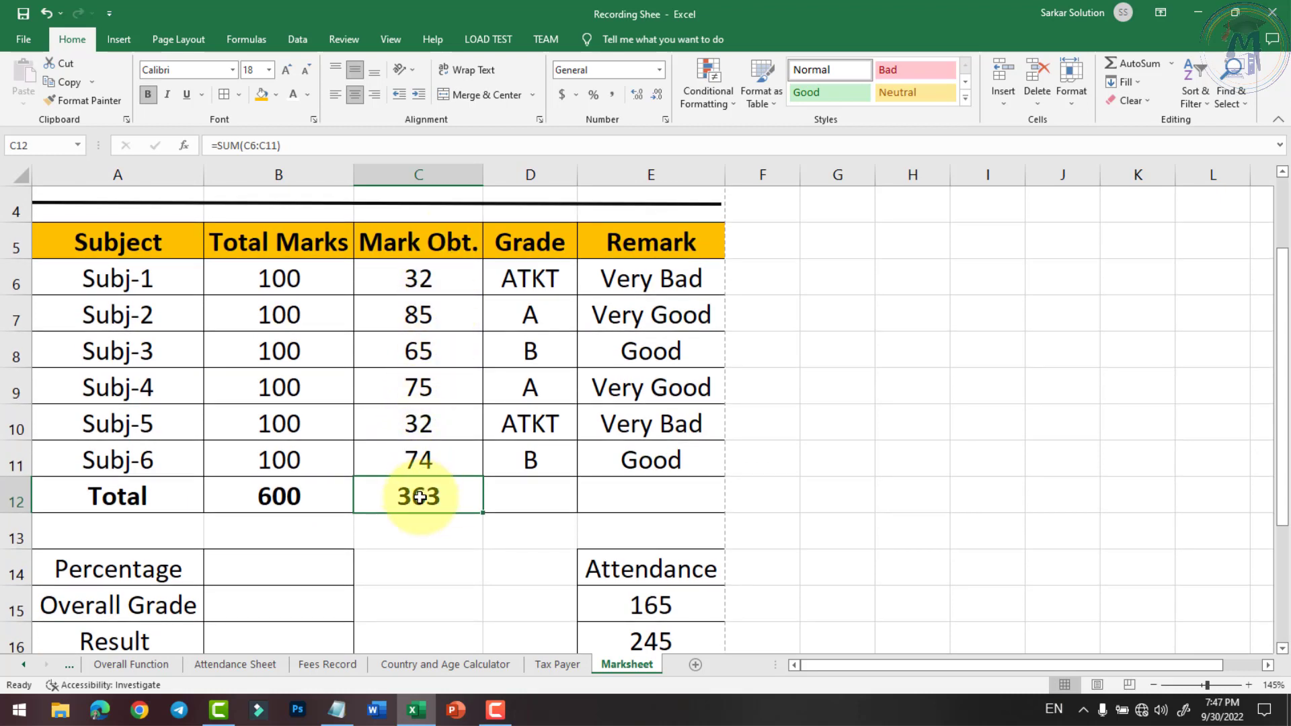
{"action": "left_click", "coordinate": [273, 570]}
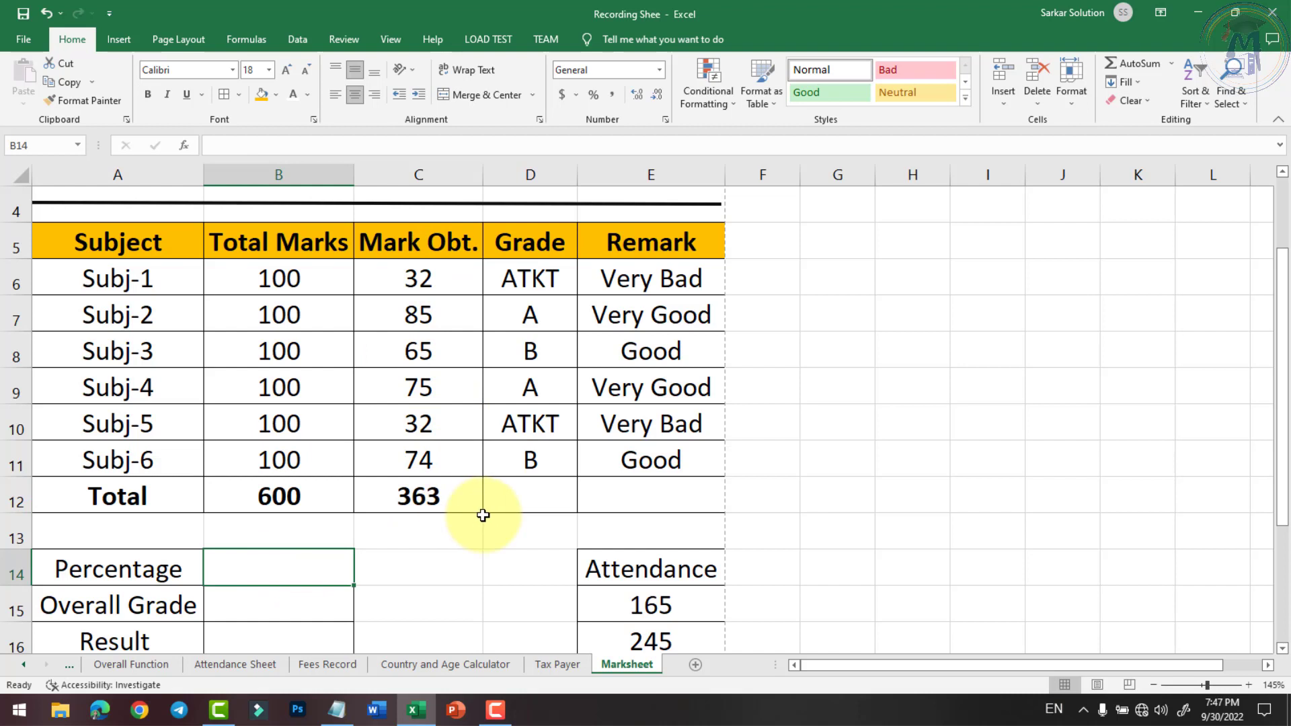
{"action": "type", "text": "="}
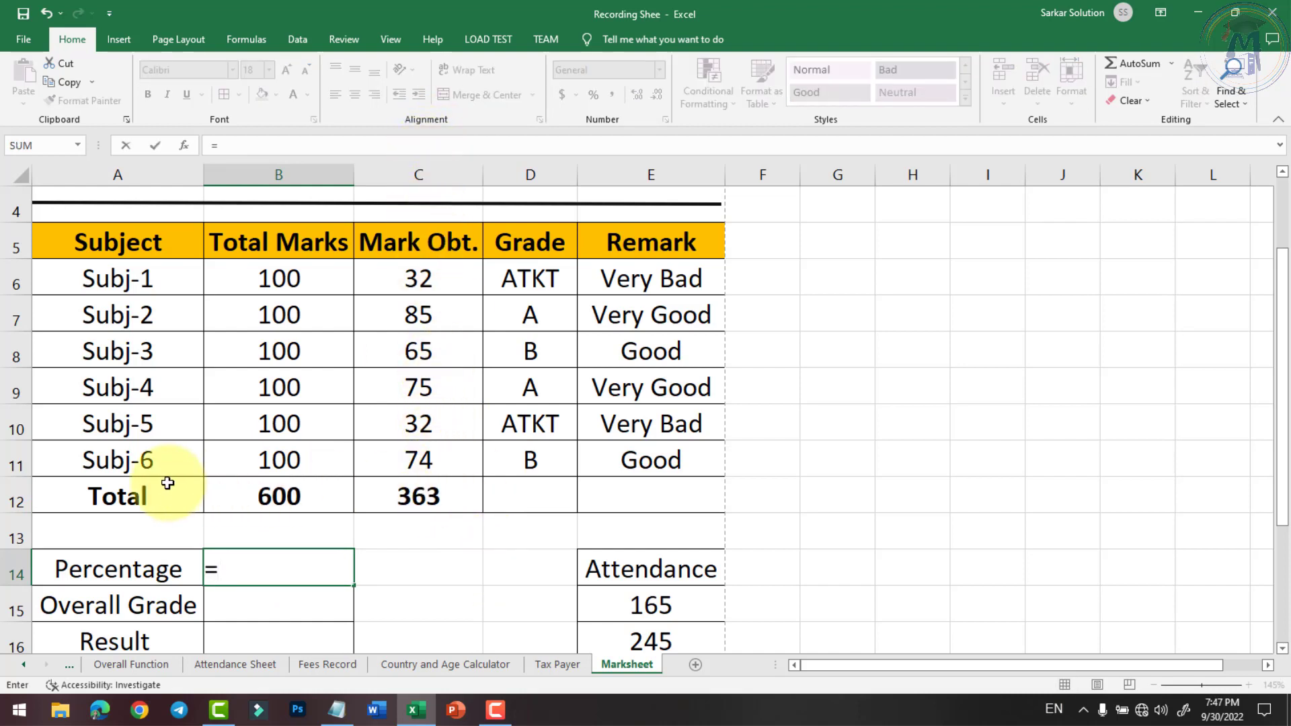
{"action": "type", "text": "c12/6"}
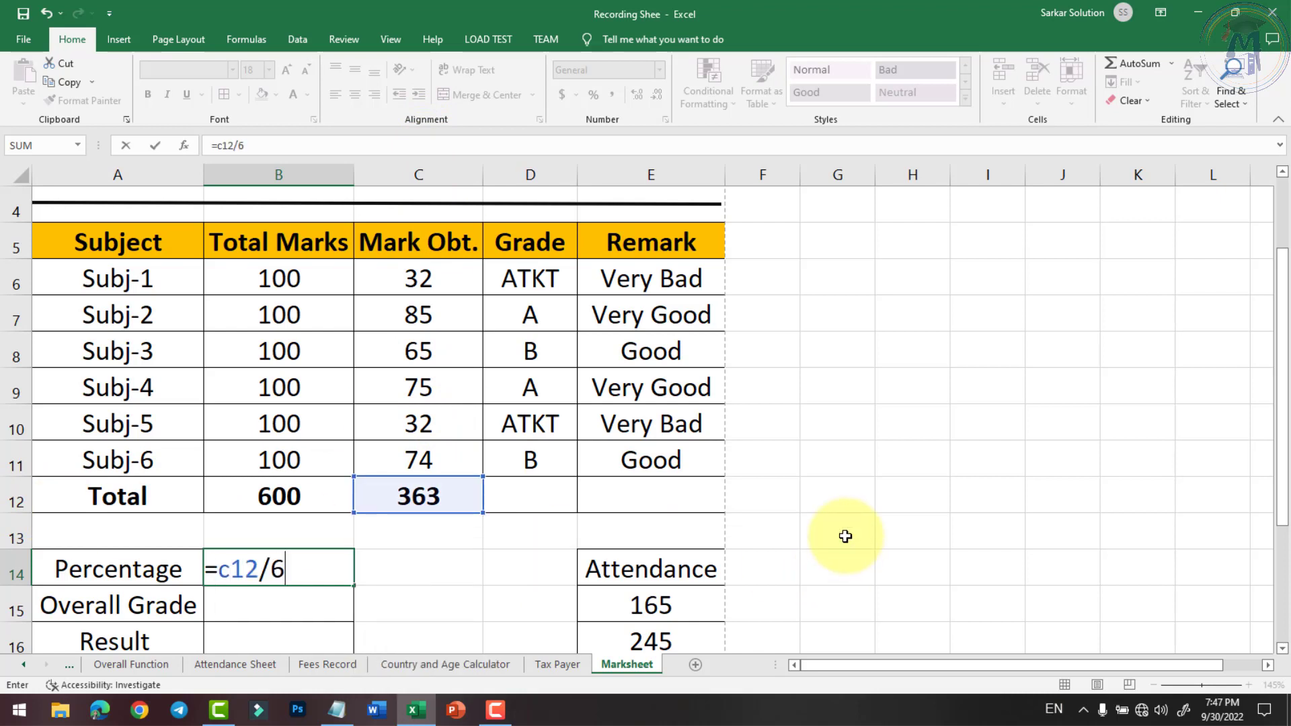
{"action": "key", "text": "ctrl+Return"}
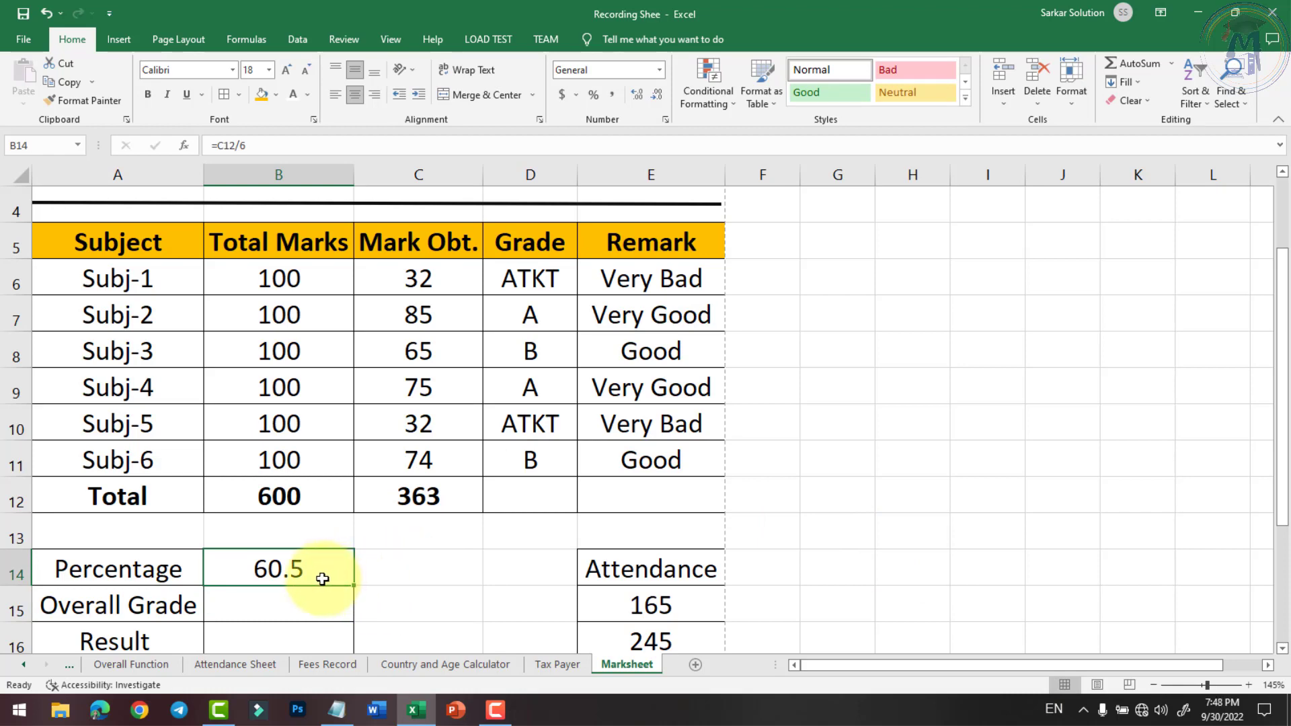
Step: Begin the Overall Grade formula in B15 with an IF that returns "A" when B14>=75
{"action": "scroll", "coordinate": [278, 521], "scroll_direction": "down", "scroll_amount": 1}
{"action": "left_click", "coordinate": [276, 500]}
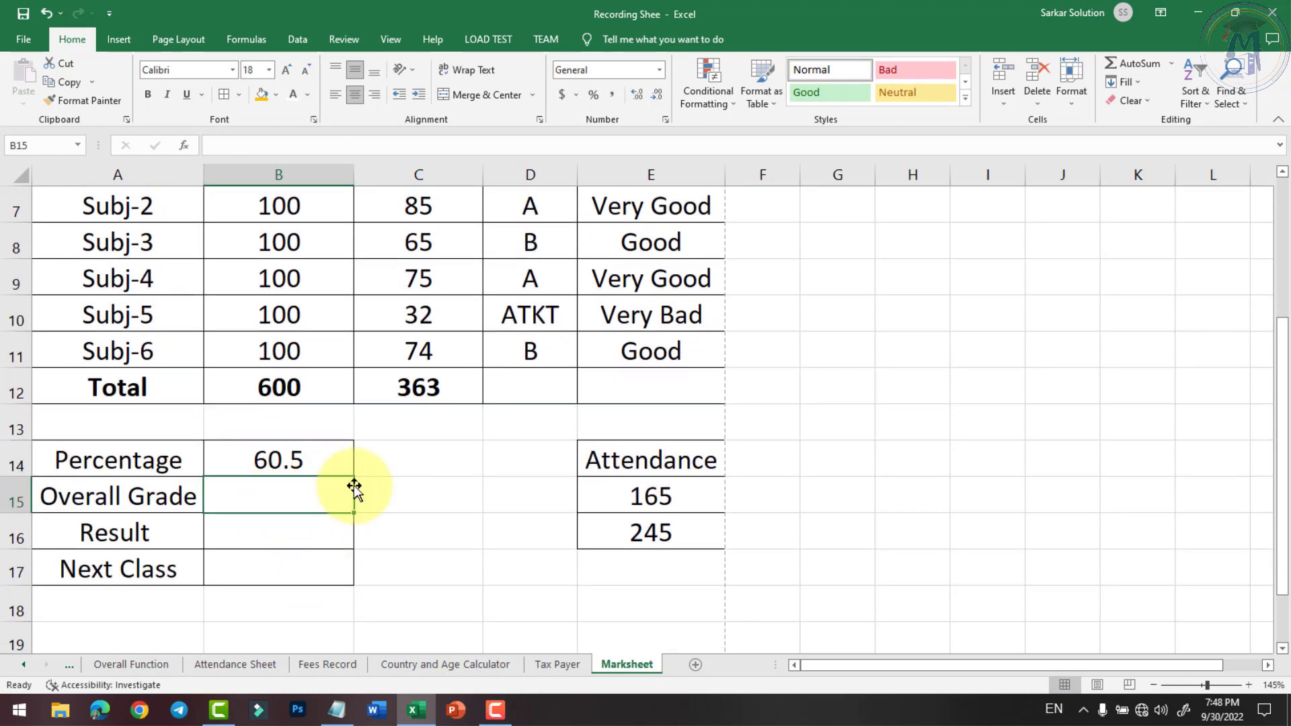
{"action": "scroll", "coordinate": [404, 479], "scroll_direction": "up", "scroll_amount": 1}
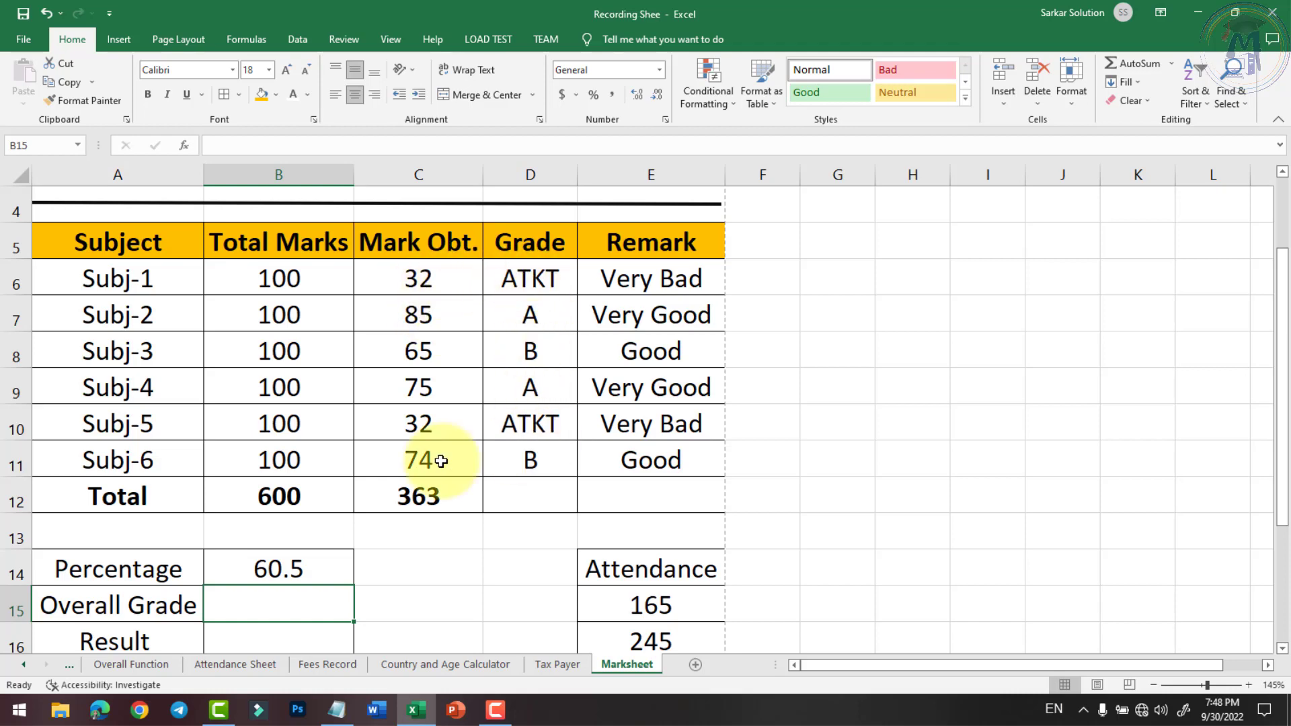
{"action": "scroll", "coordinate": [442, 460], "scroll_direction": "down", "scroll_amount": 1}
{"action": "left_click", "coordinate": [333, 461]}
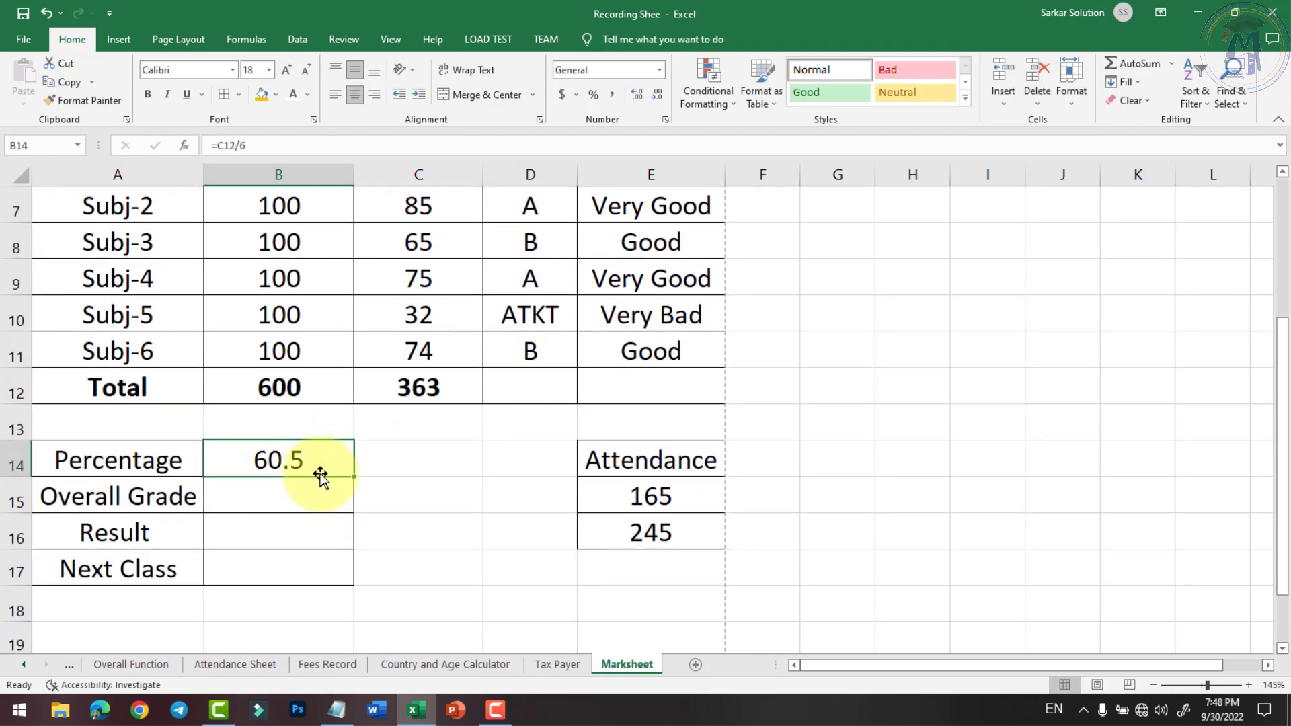
{"action": "left_click", "coordinate": [269, 503]}
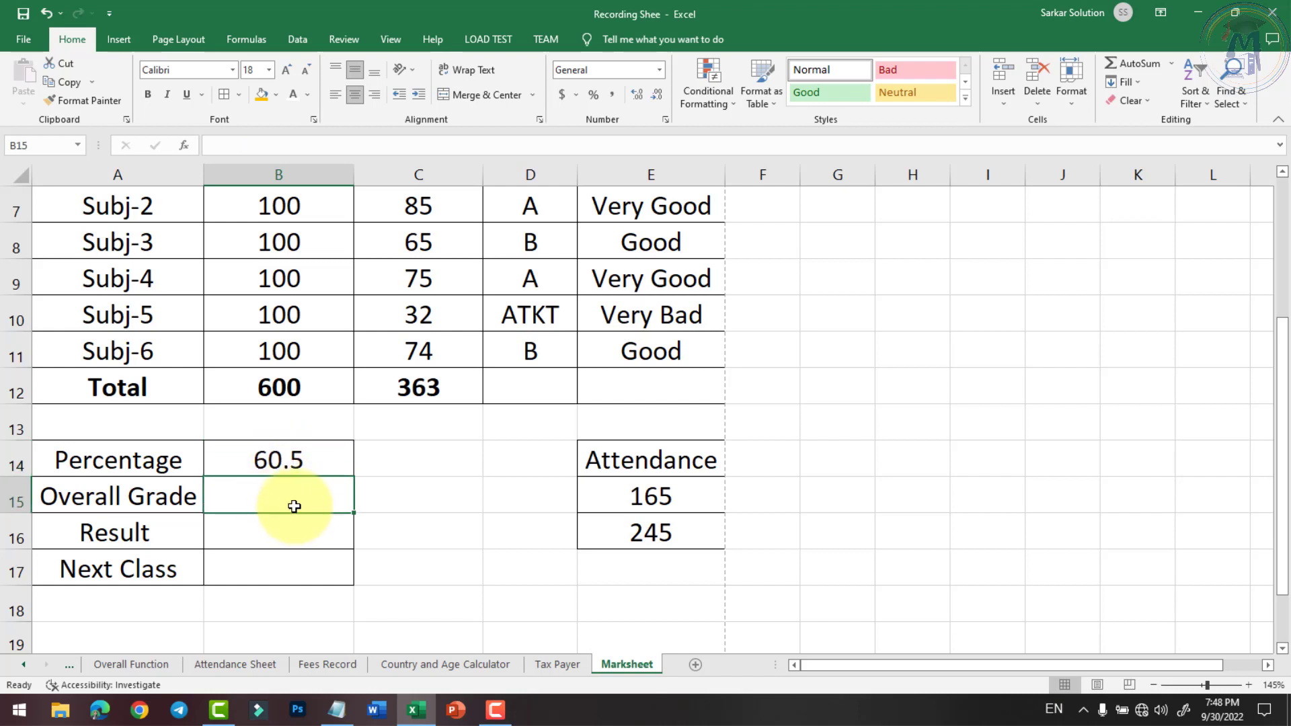
{"action": "type", "text": "=if"}
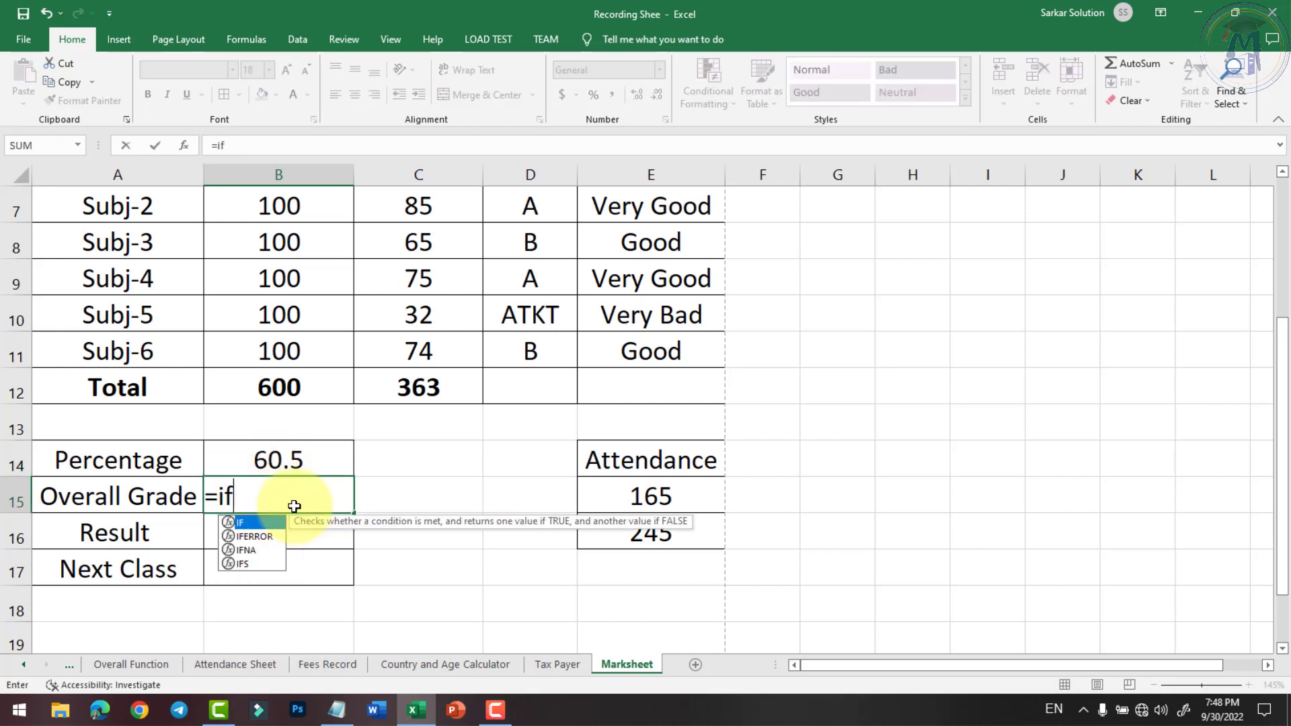
{"action": "type", "text": "("}
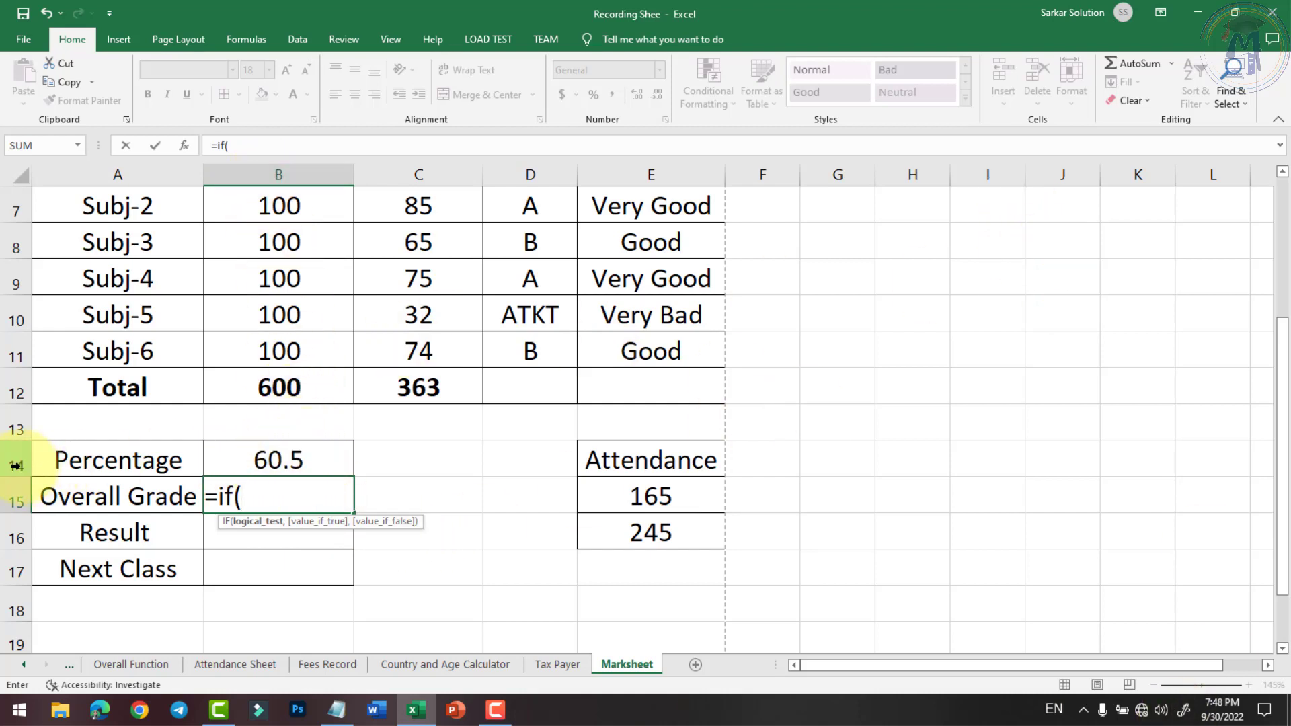
{"action": "type", "text": "b14>="}
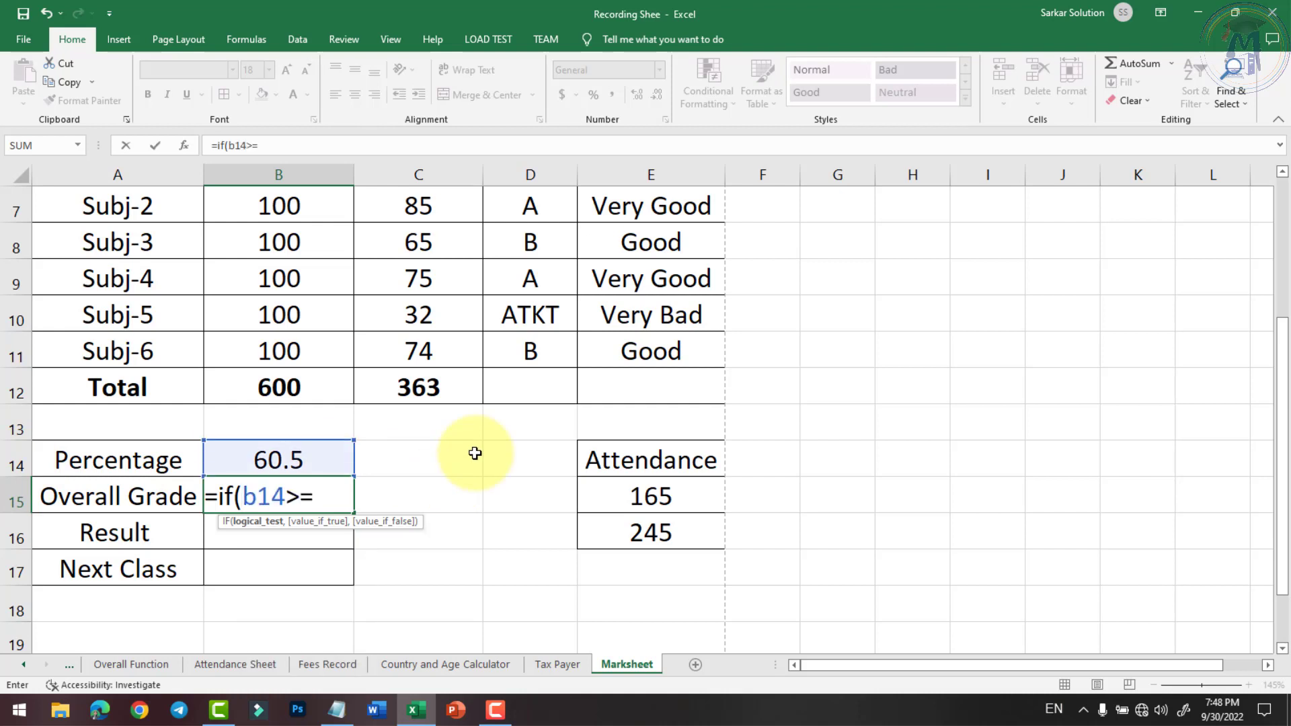
{"action": "type", "text": "75,"}
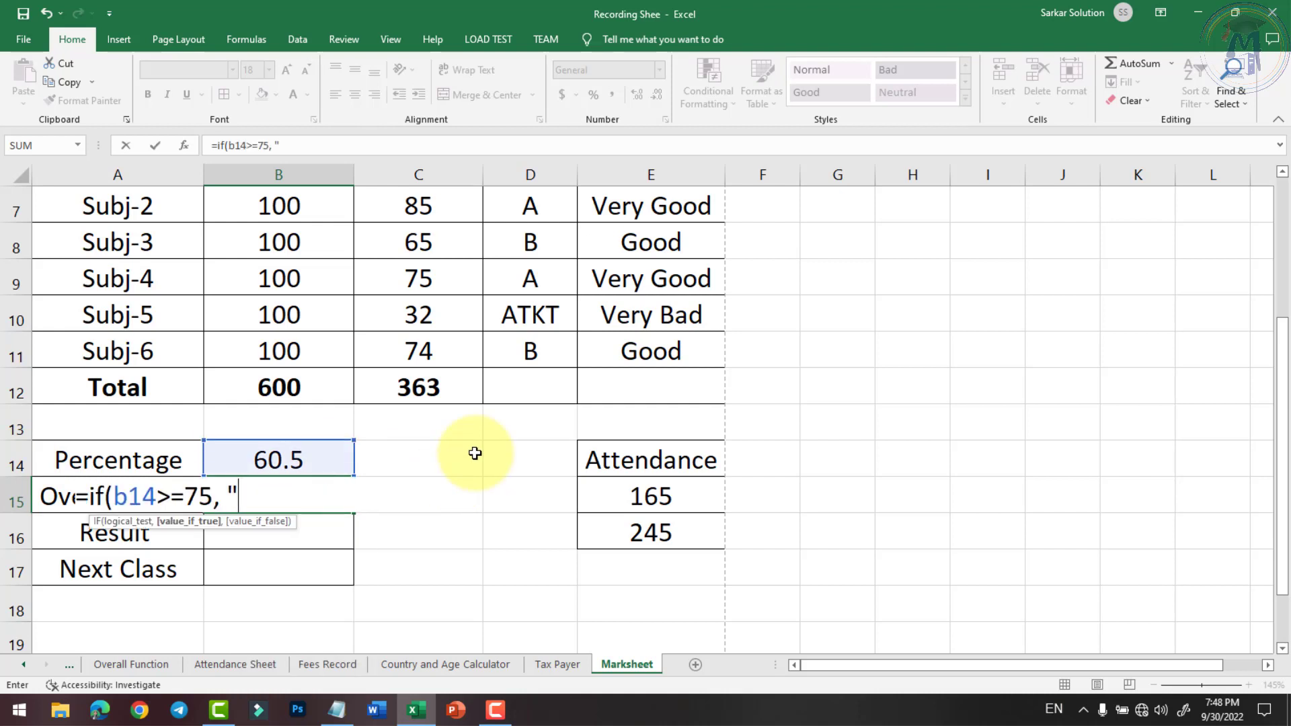
{"action": "type", "text": " \"A\", "}
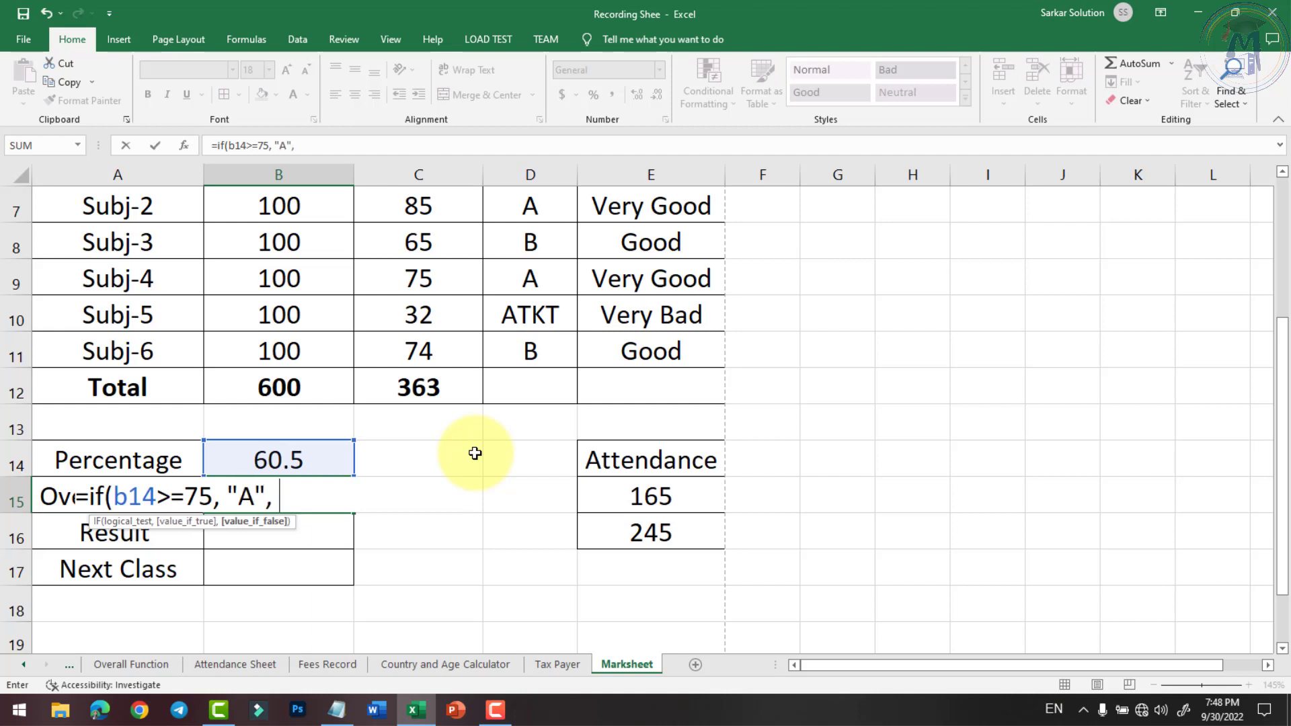
Step: Nest two further IF conditions in the B15 formula, returning "B" for B14>=60 and "C" for B14>=45
{"action": "type", "text": "if("}
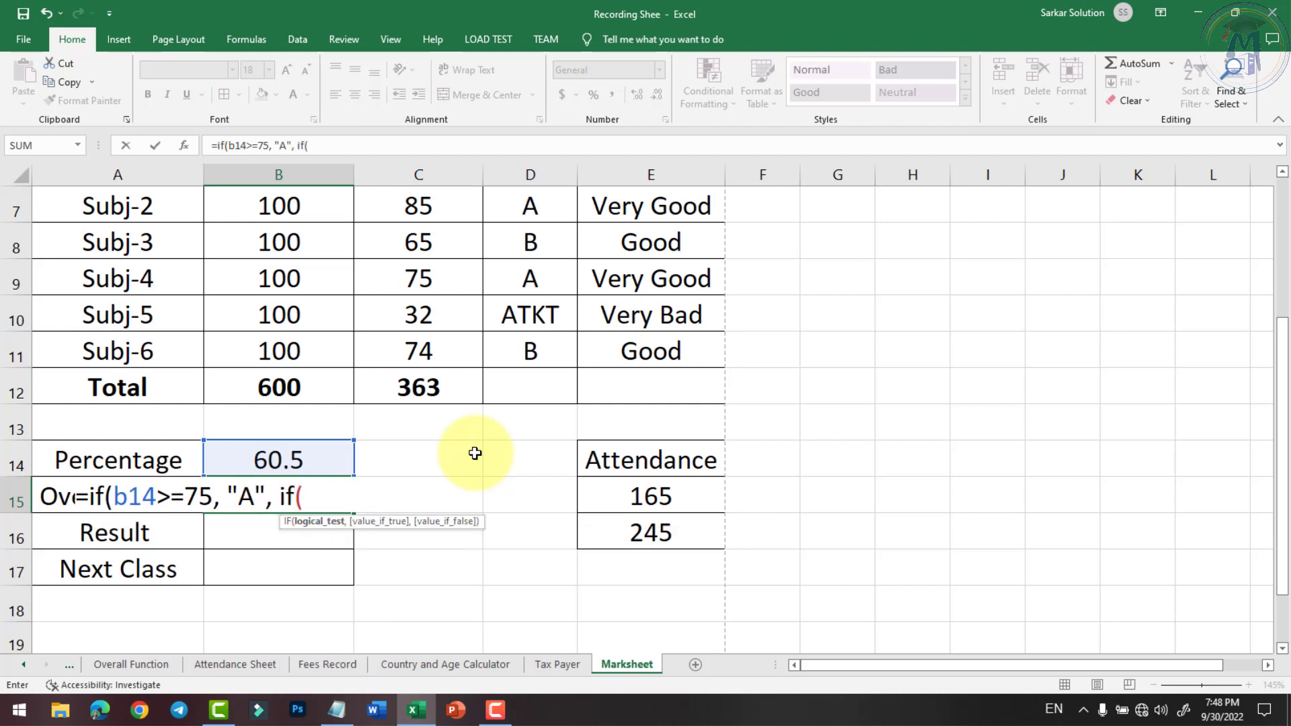
{"action": "type", "text": "b14"}
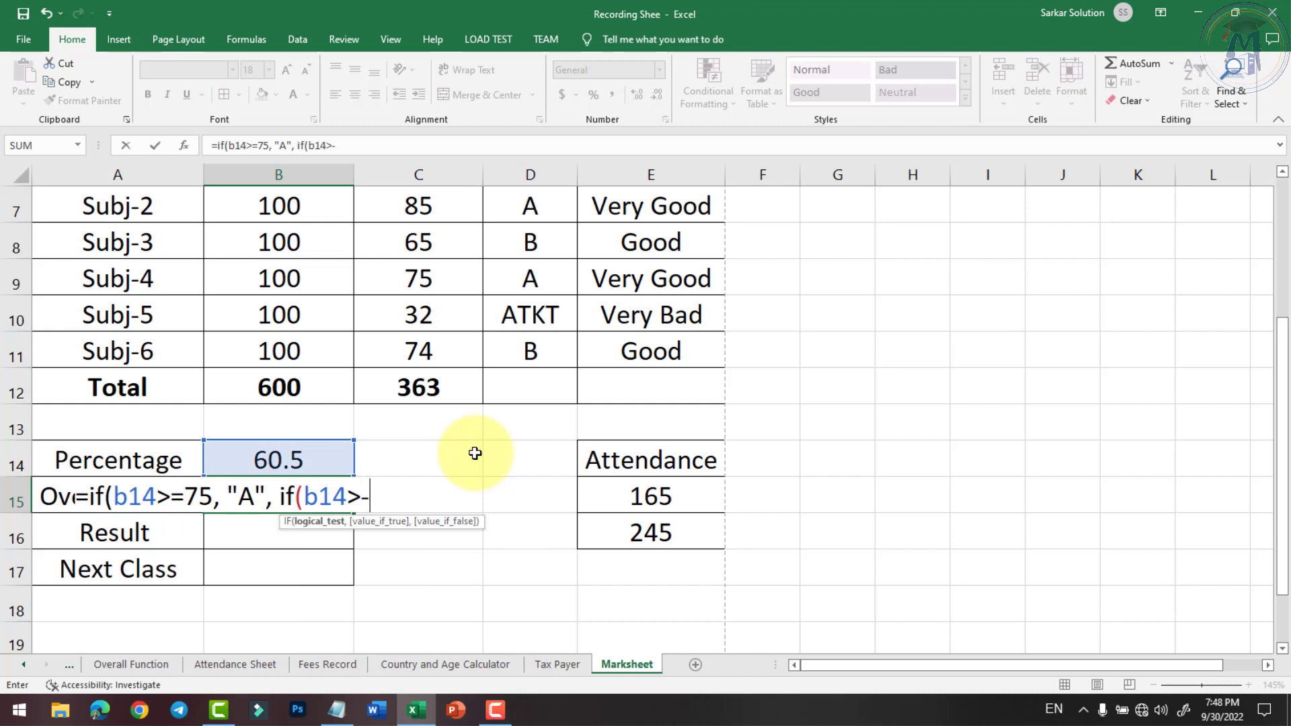
{"action": "type", "text": ">=60,"}
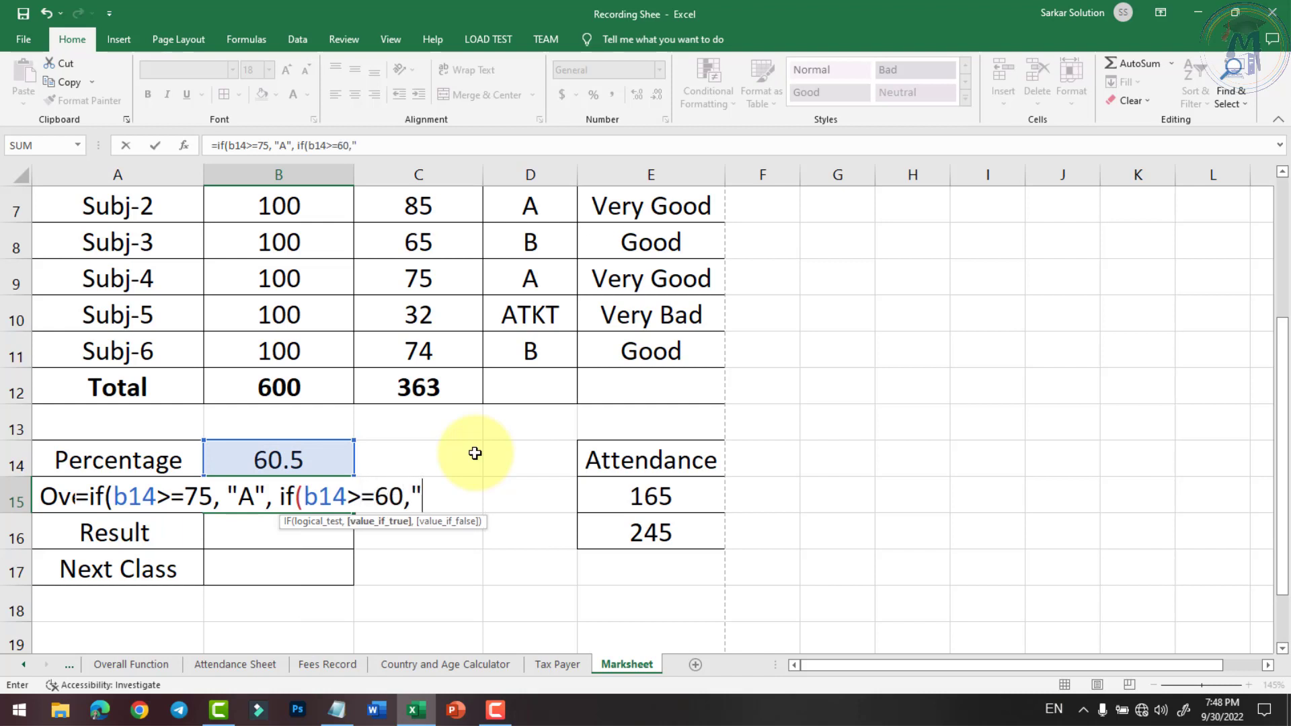
{"action": "type", "text": " \"B"}
{"action": "type", "text": "\", if("}
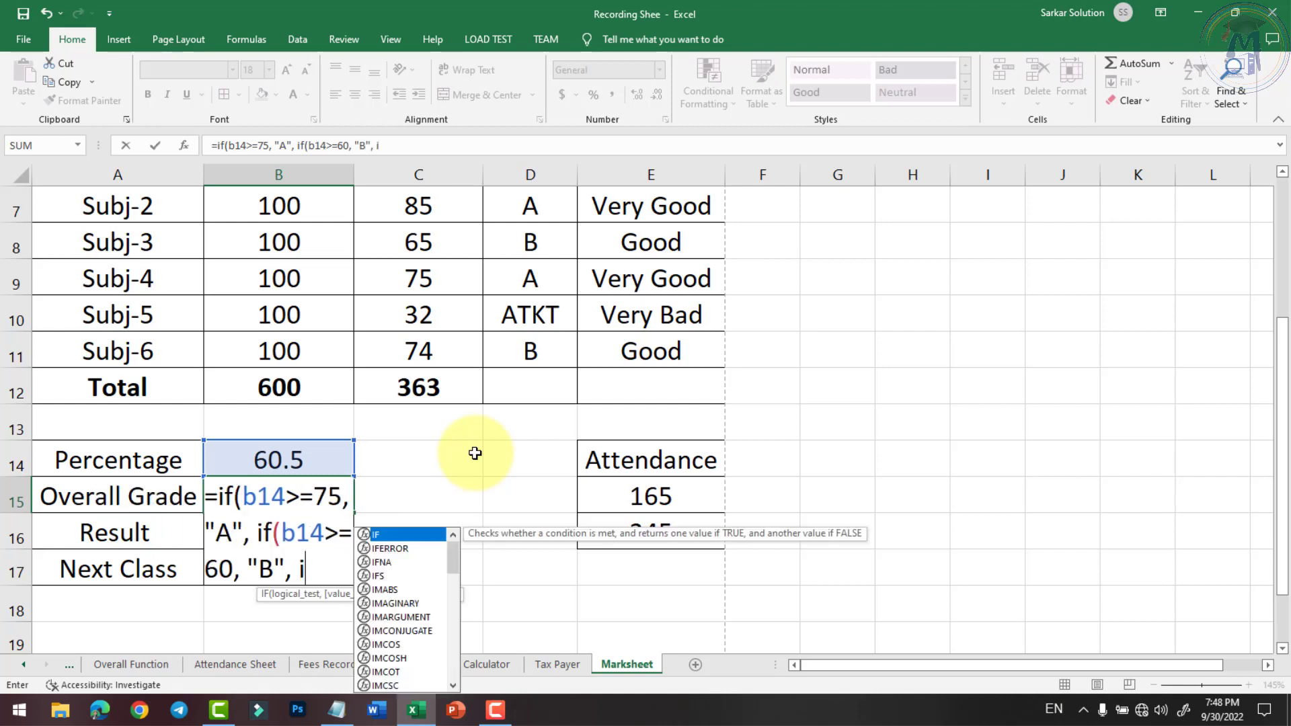
{"action": "type", "text": "b14>="}
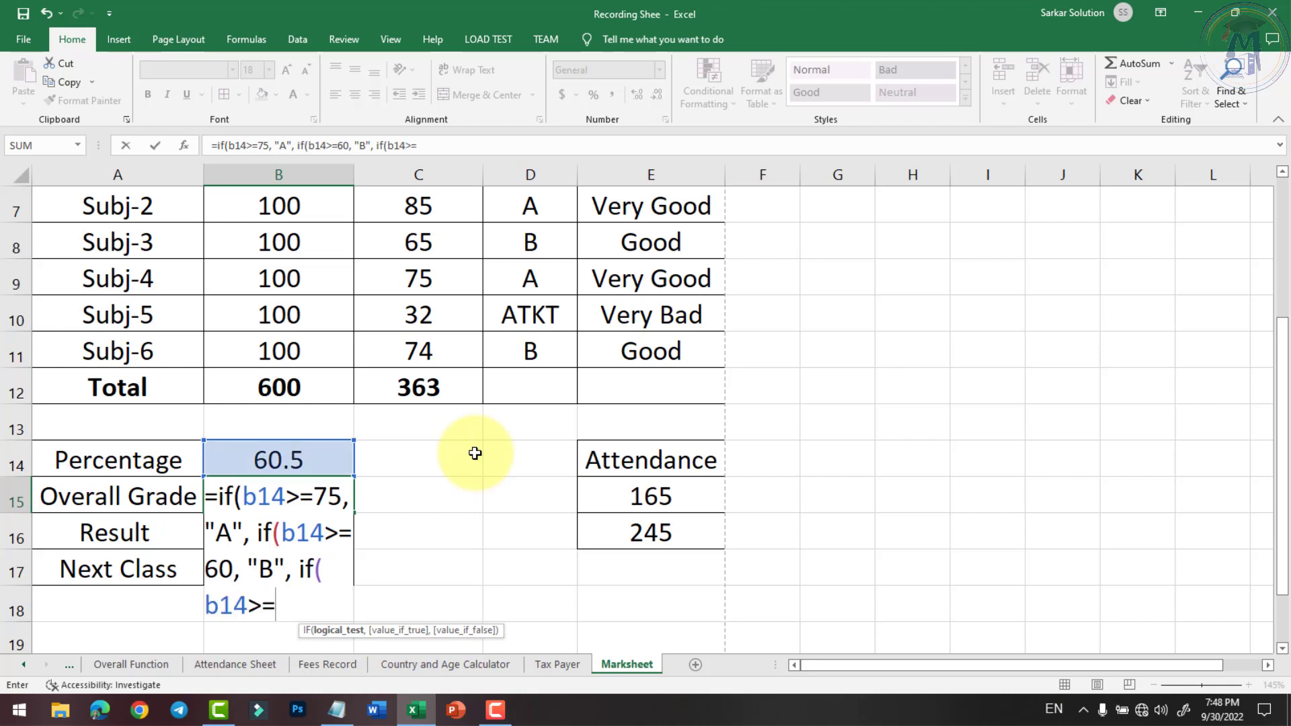
{"action": "type", "text": "45,"}
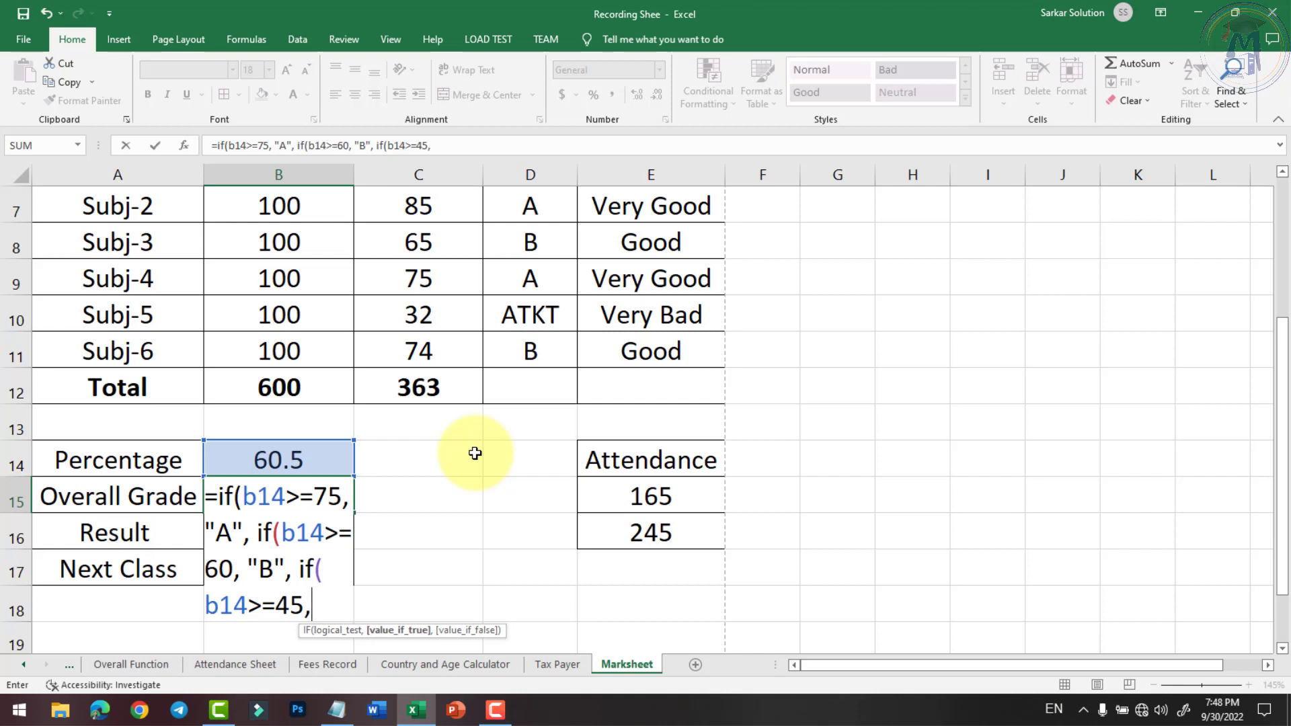
{"action": "type", "text": " \"C\""}
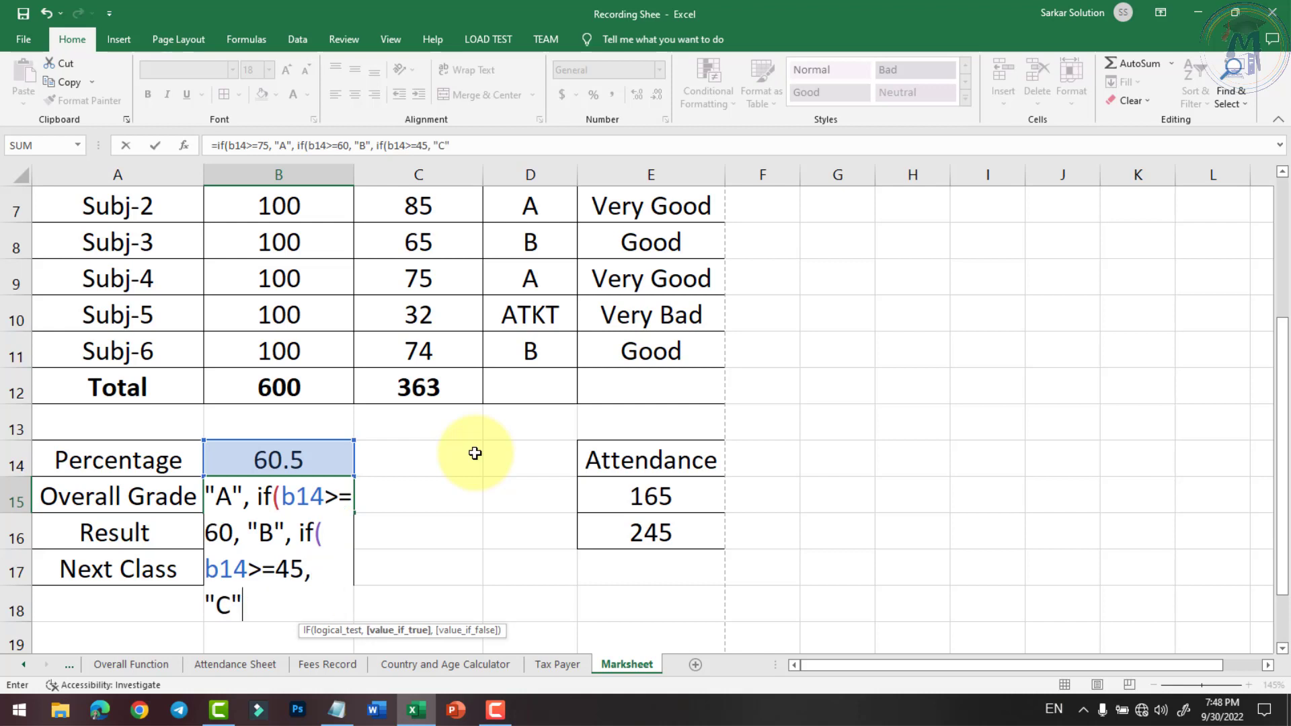
{"action": "type", "text": ", "}
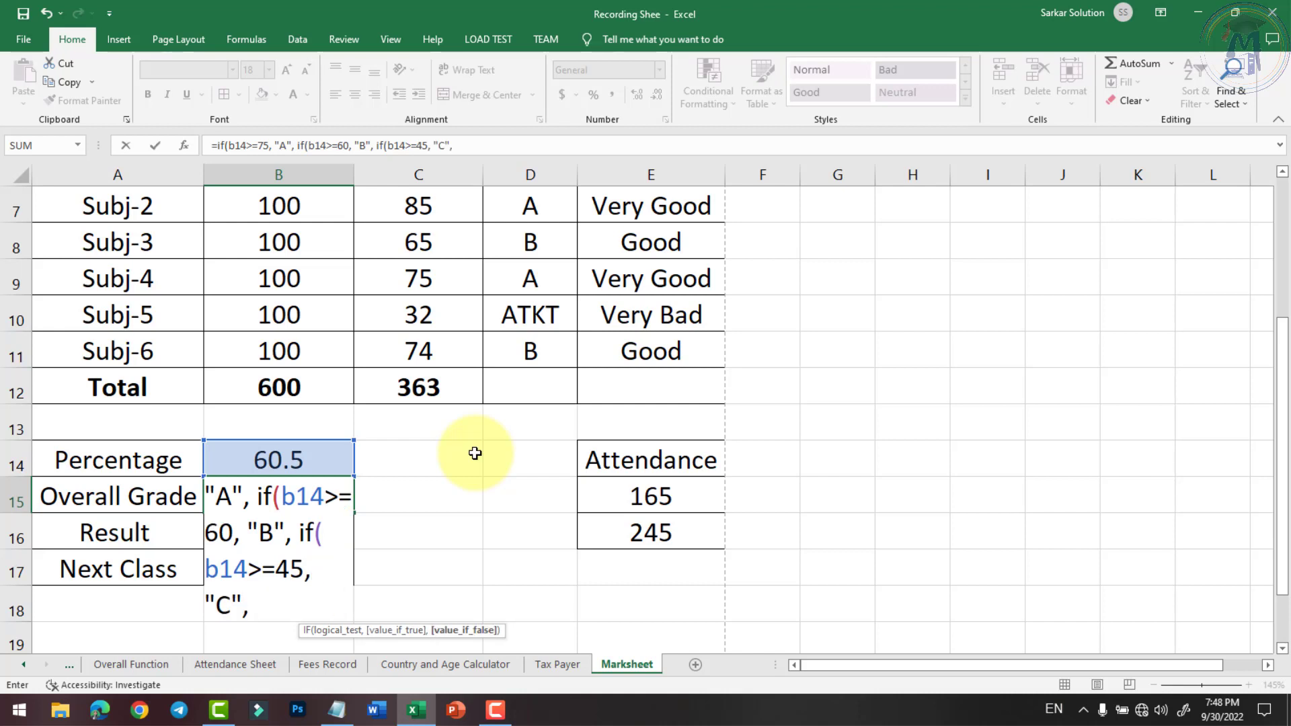
{"action": "type", "text": "N"}
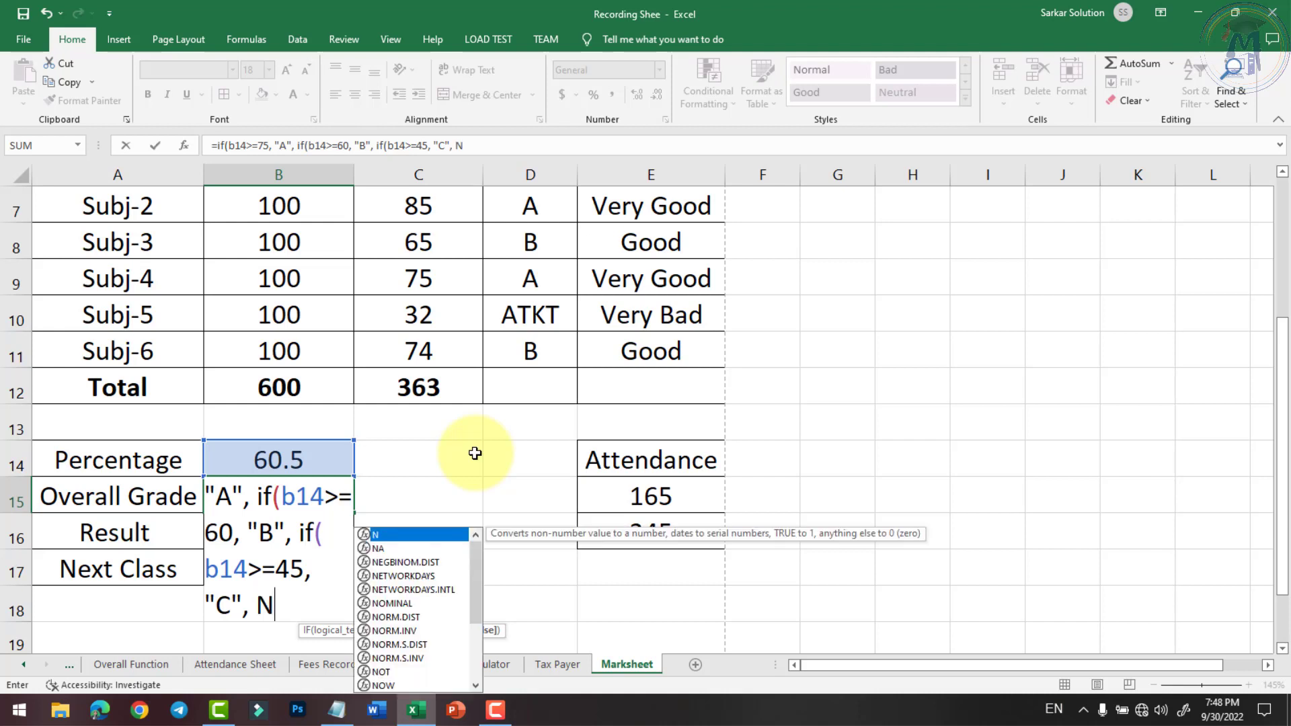
{"action": "key", "text": "BackSpace"}
{"action": "type", "text": "Only"}
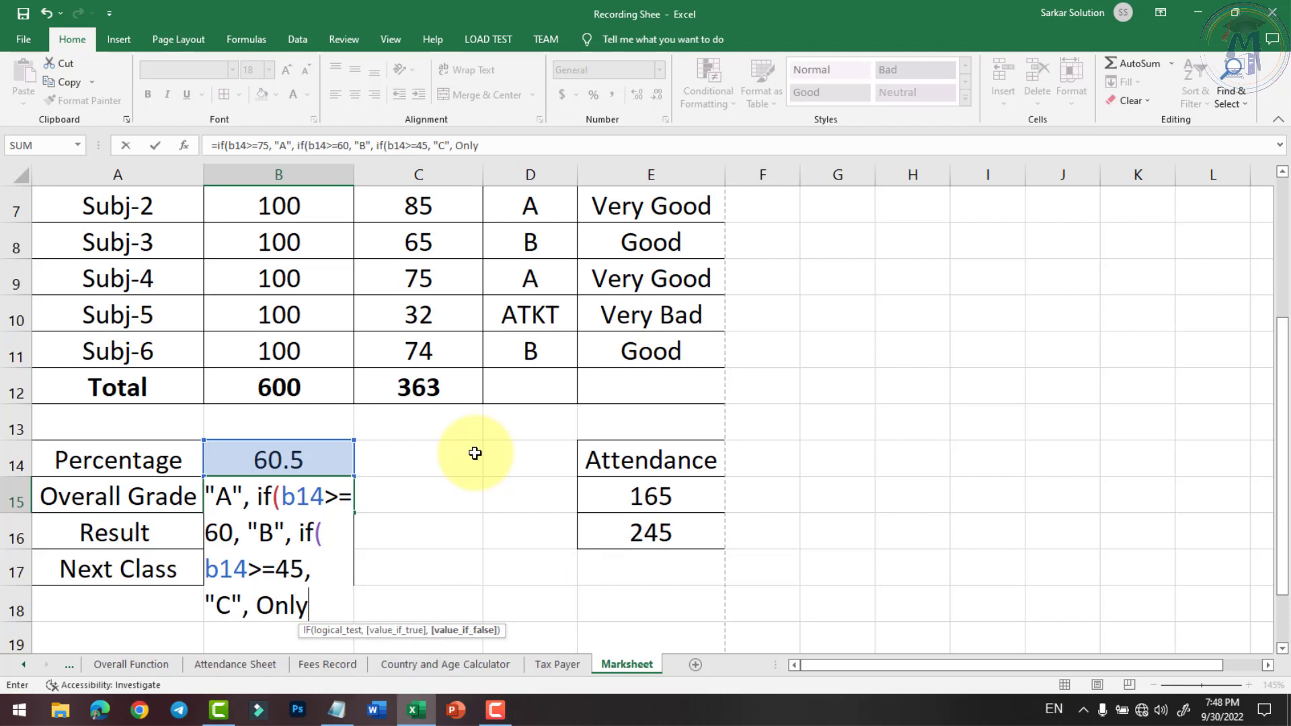
{"action": "type", "text": " Pas"}
{"action": "key", "text": "BackSpace"}
{"action": "key", "text": "BackSpace"}
{"action": "key", "text": "BackSpace"}
{"action": "key", "text": "BackSpace"}
{"action": "key", "text": "BackSpace"}
{"action": "key", "text": "BackSpace"}
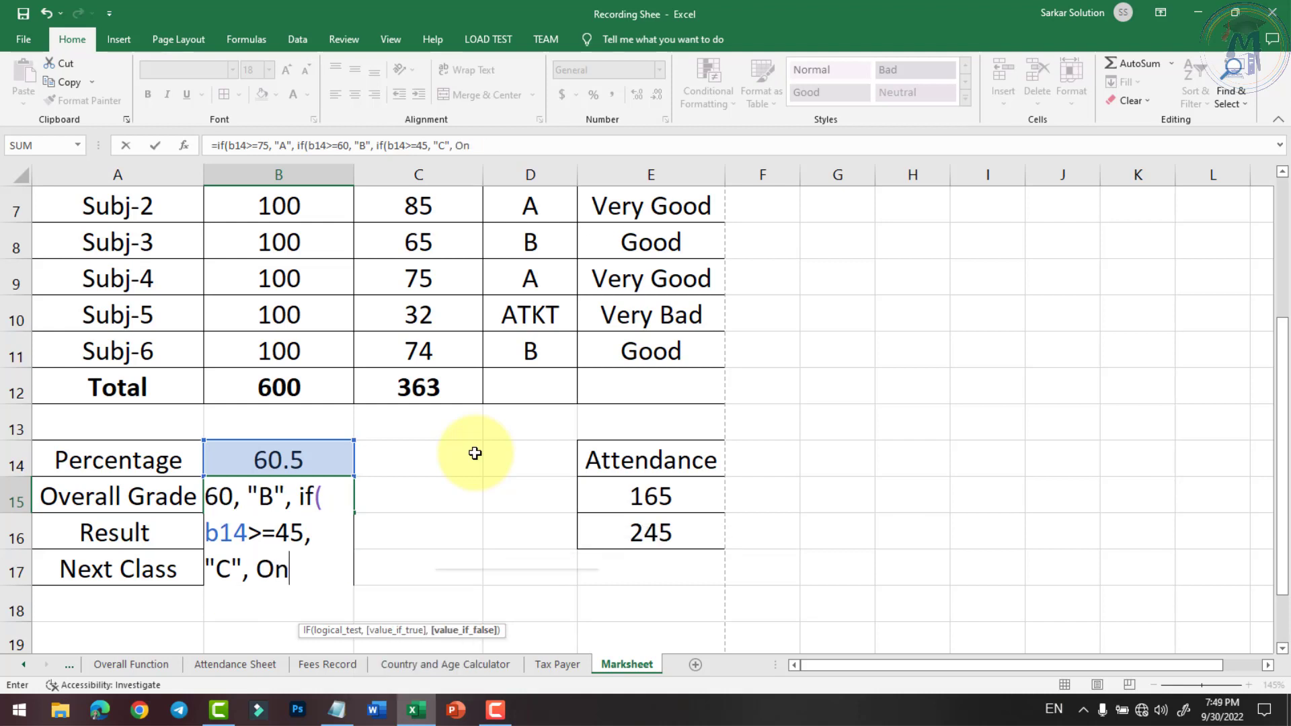
{"action": "key", "text": "BackSpace"}
{"action": "key", "text": "BackSpace"}
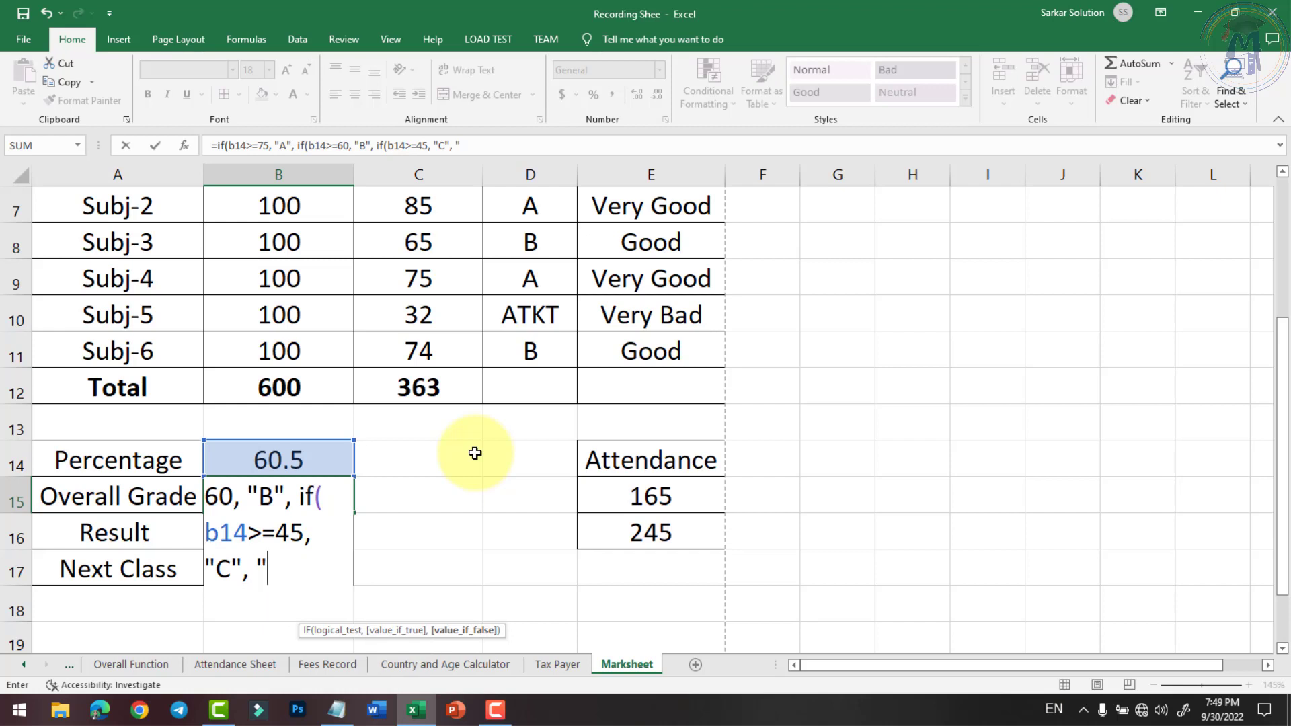
Step: Finish the nested IF formula in B15 with "Only Pass" as the final fallback value and enter it
{"action": "type", "text": "\"Only Pass"}
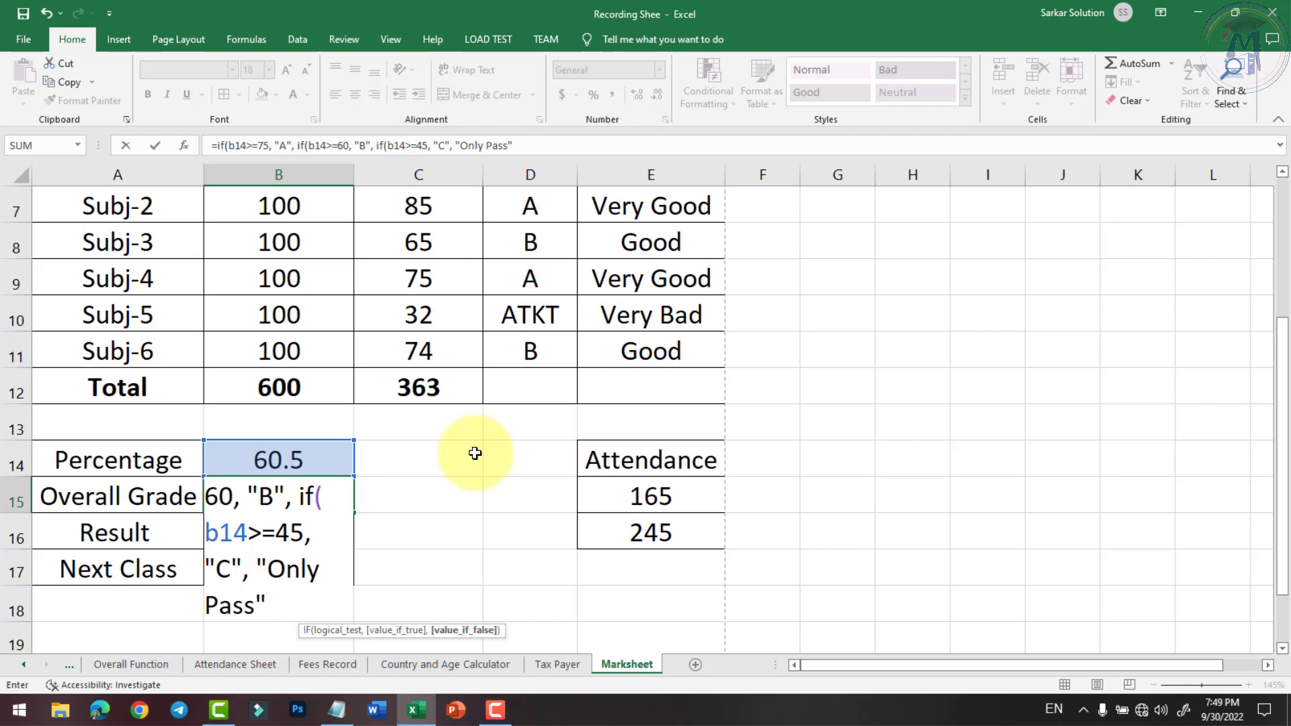
{"action": "type", "text": "\"))"}
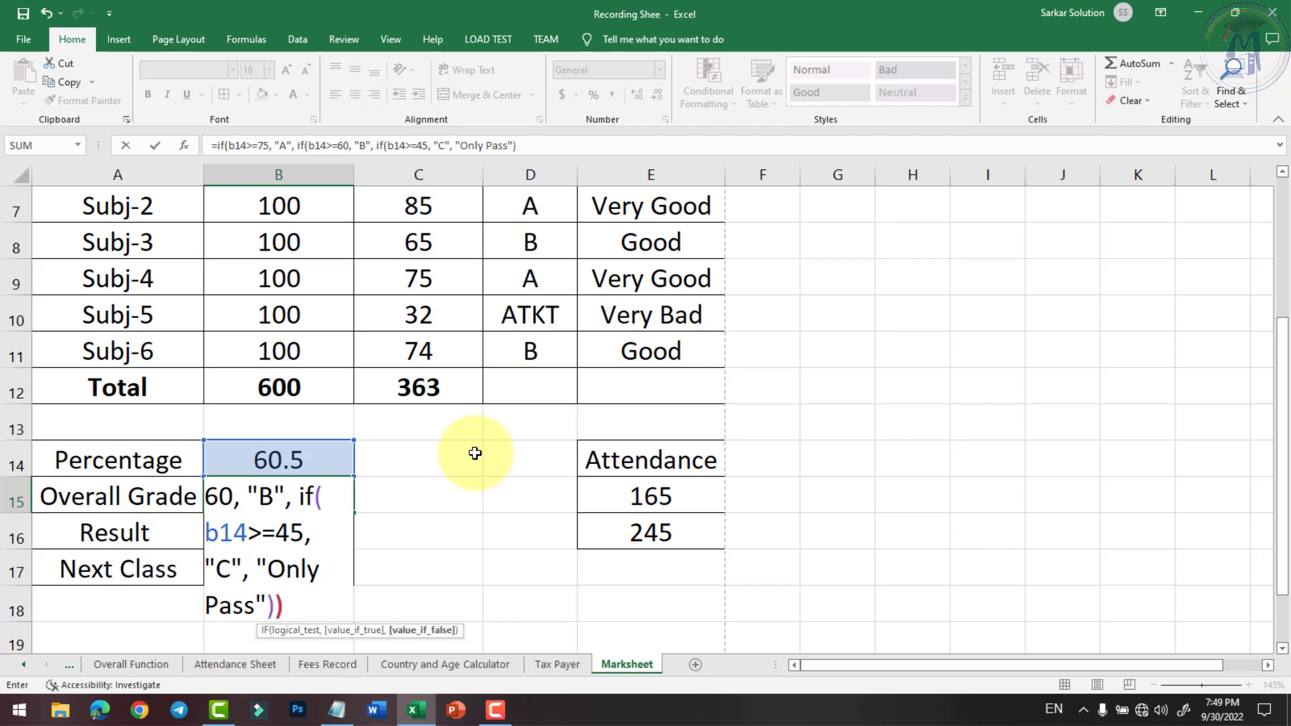
{"action": "type", "text": ")"}
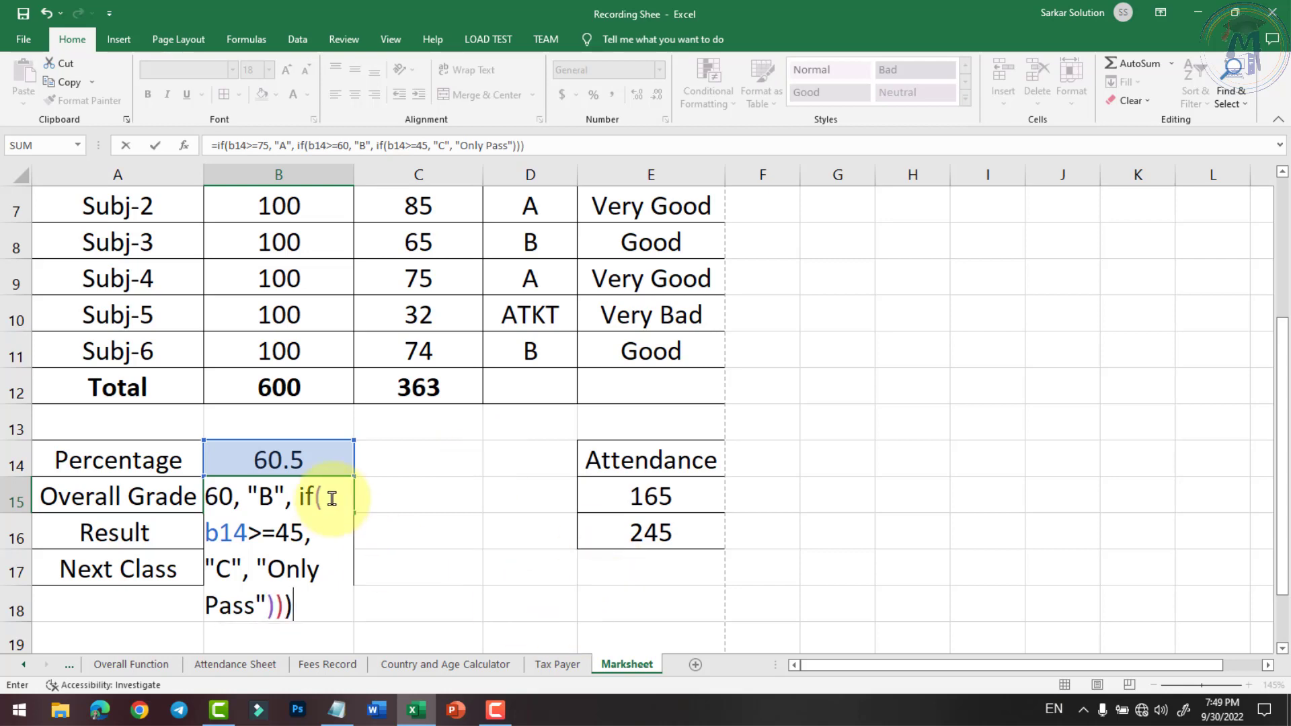
{"action": "scroll", "coordinate": [333, 498], "scroll_direction": "up", "scroll_amount": 2}
{"action": "scroll", "coordinate": [323, 524], "scroll_direction": "down", "scroll_amount": 4}
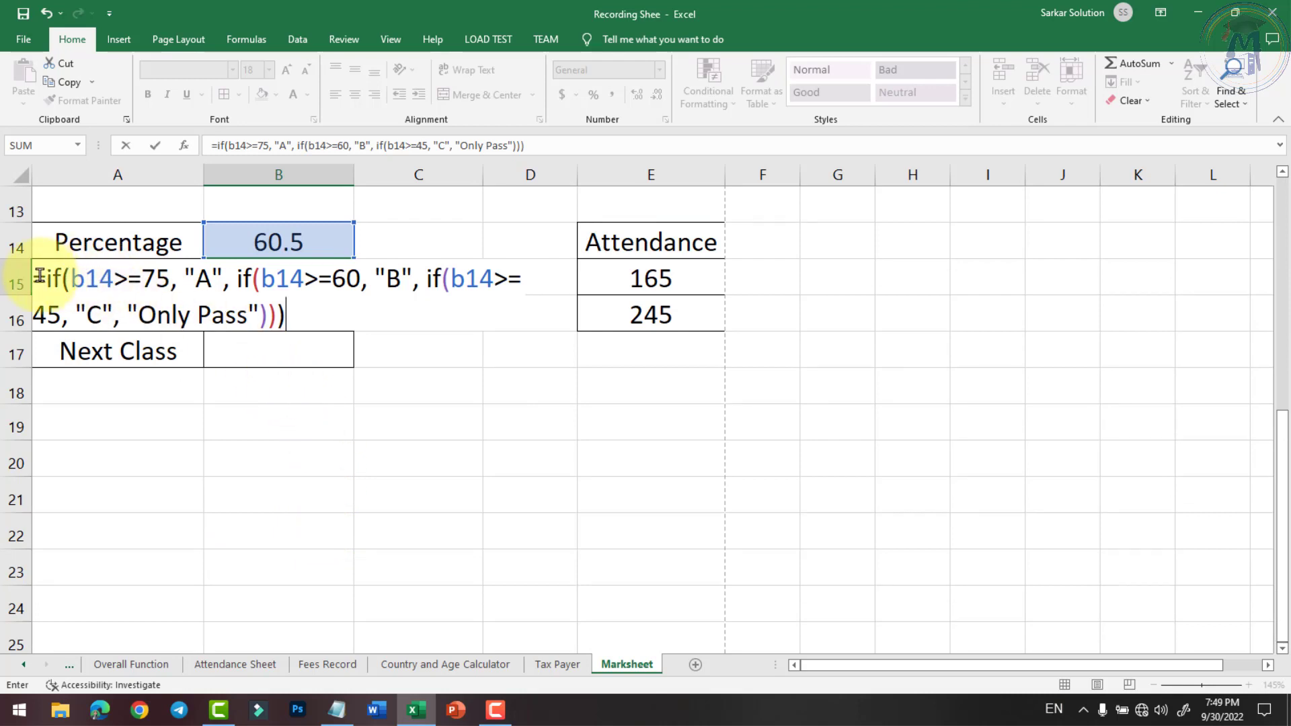
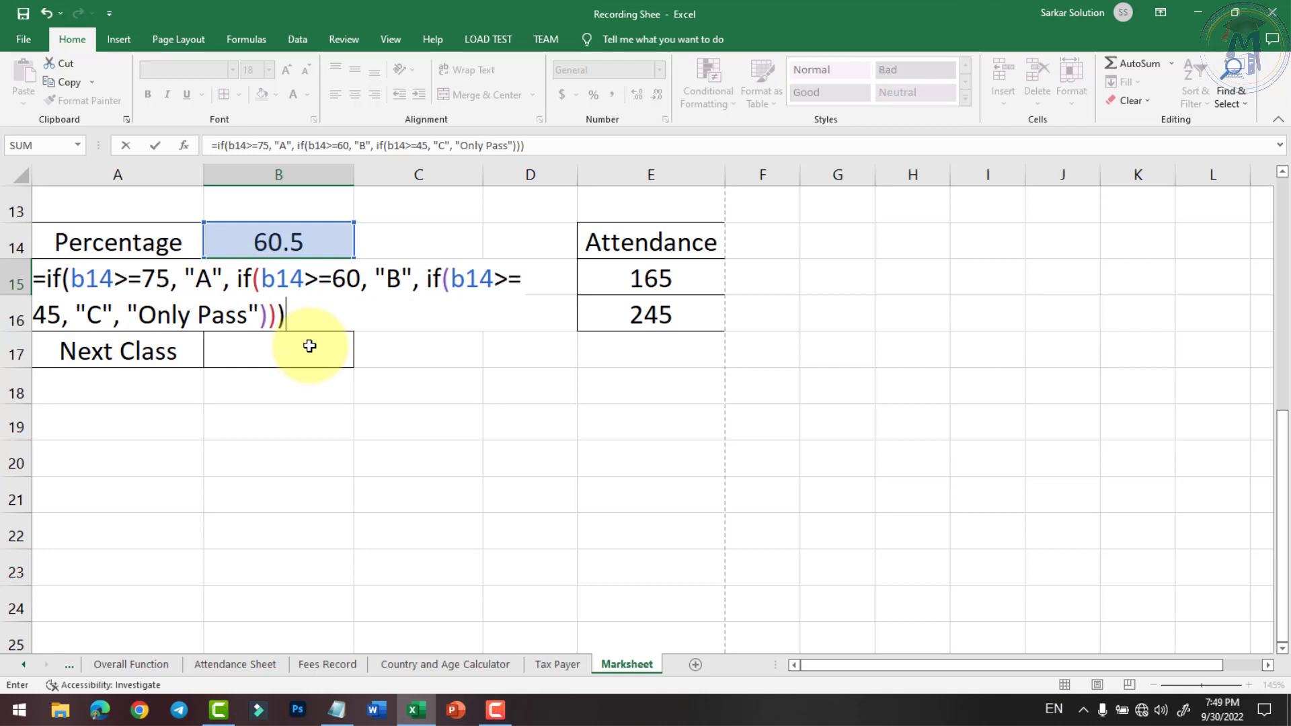
{"action": "key", "text": "Return"}
{"action": "left_click", "coordinate": [312, 296]}
{"action": "scroll", "coordinate": [317, 269], "scroll_direction": "up", "scroll_amount": 1}
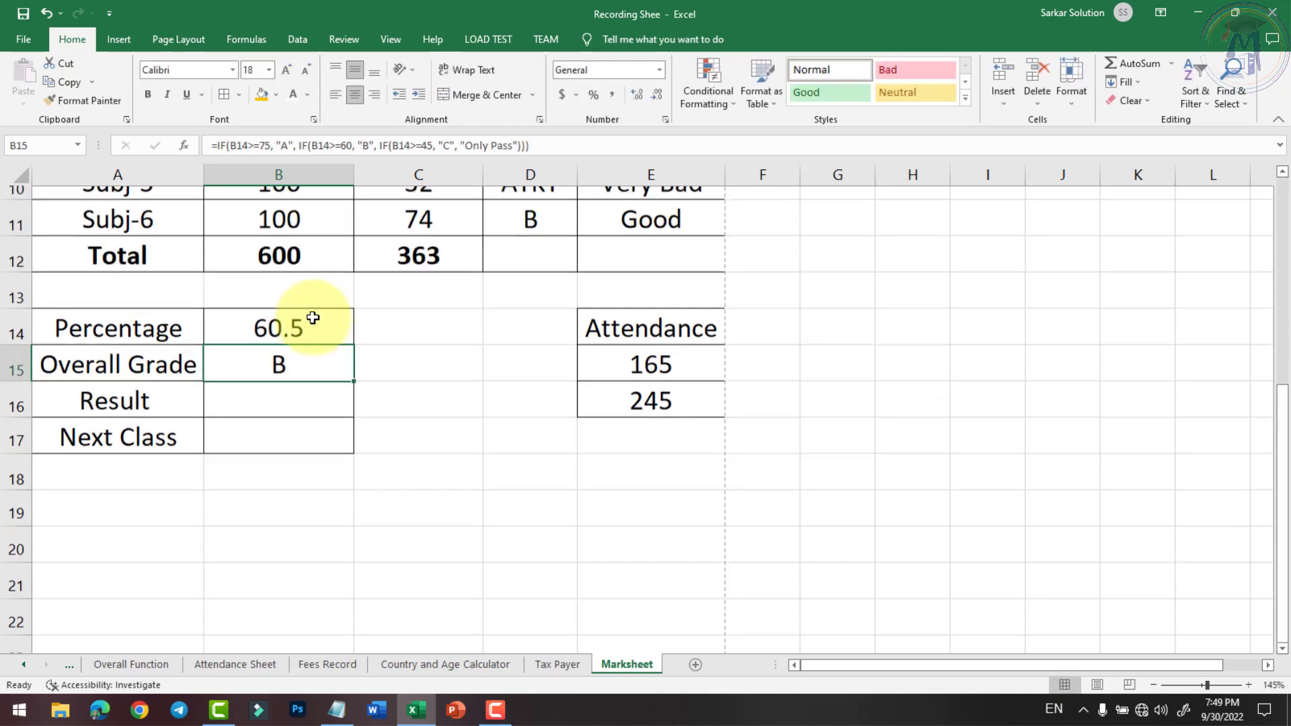
Step: Examine the Result and Next Class cells and each subject's obtained mark in C6:C11
{"action": "left_click", "coordinate": [308, 427]}
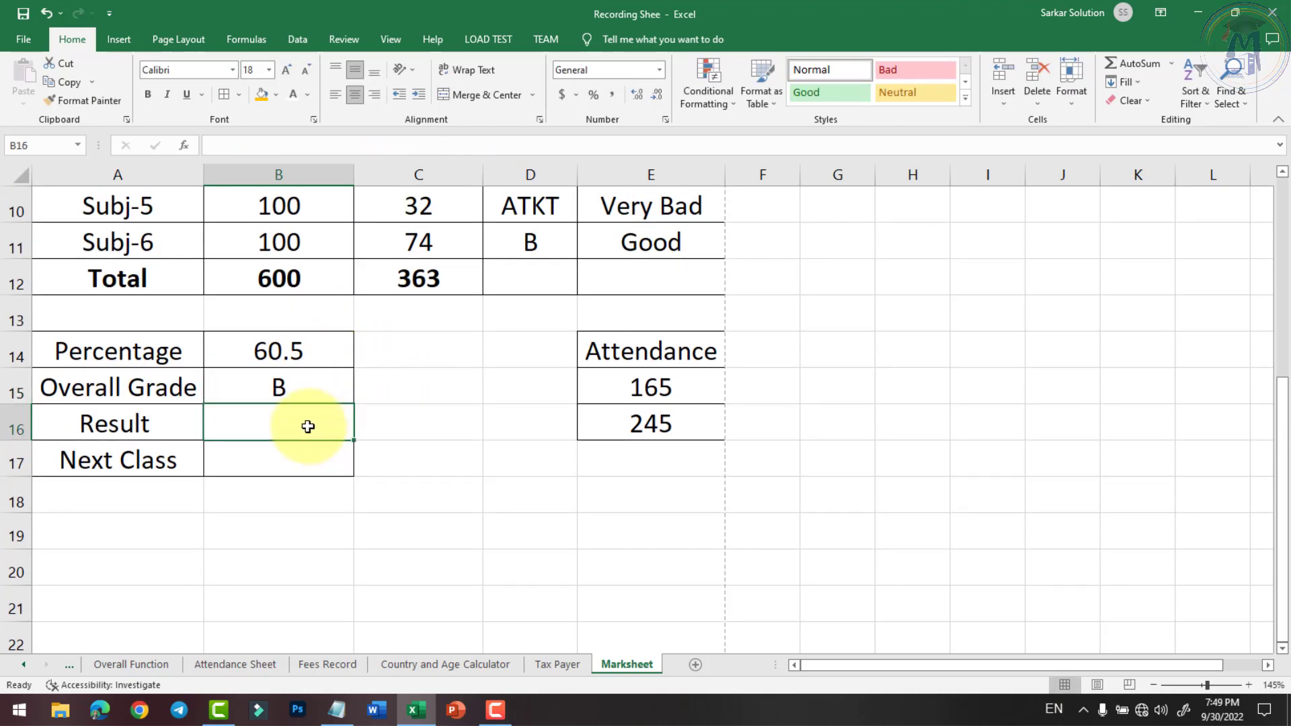
{"action": "left_click", "coordinate": [286, 461]}
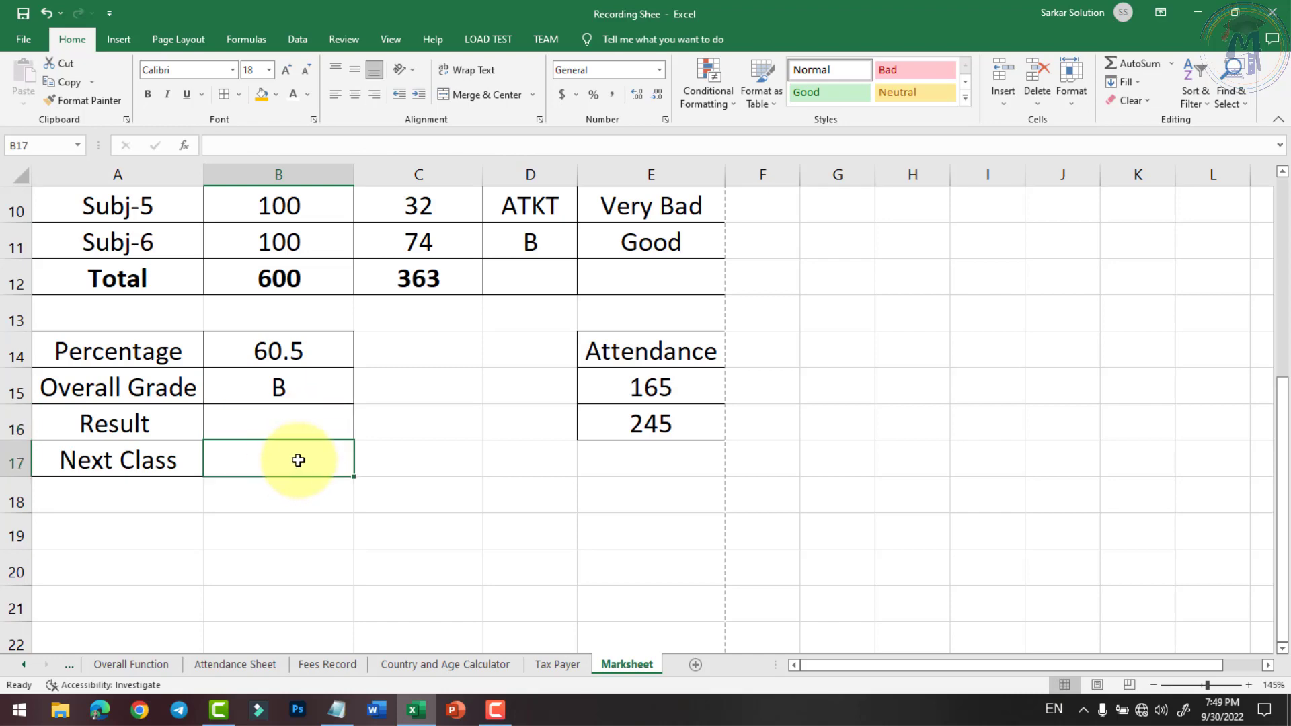
{"action": "scroll", "coordinate": [308, 460], "scroll_direction": "up", "scroll_amount": 1}
{"action": "scroll", "coordinate": [310, 460], "scroll_direction": "down", "scroll_amount": 1}
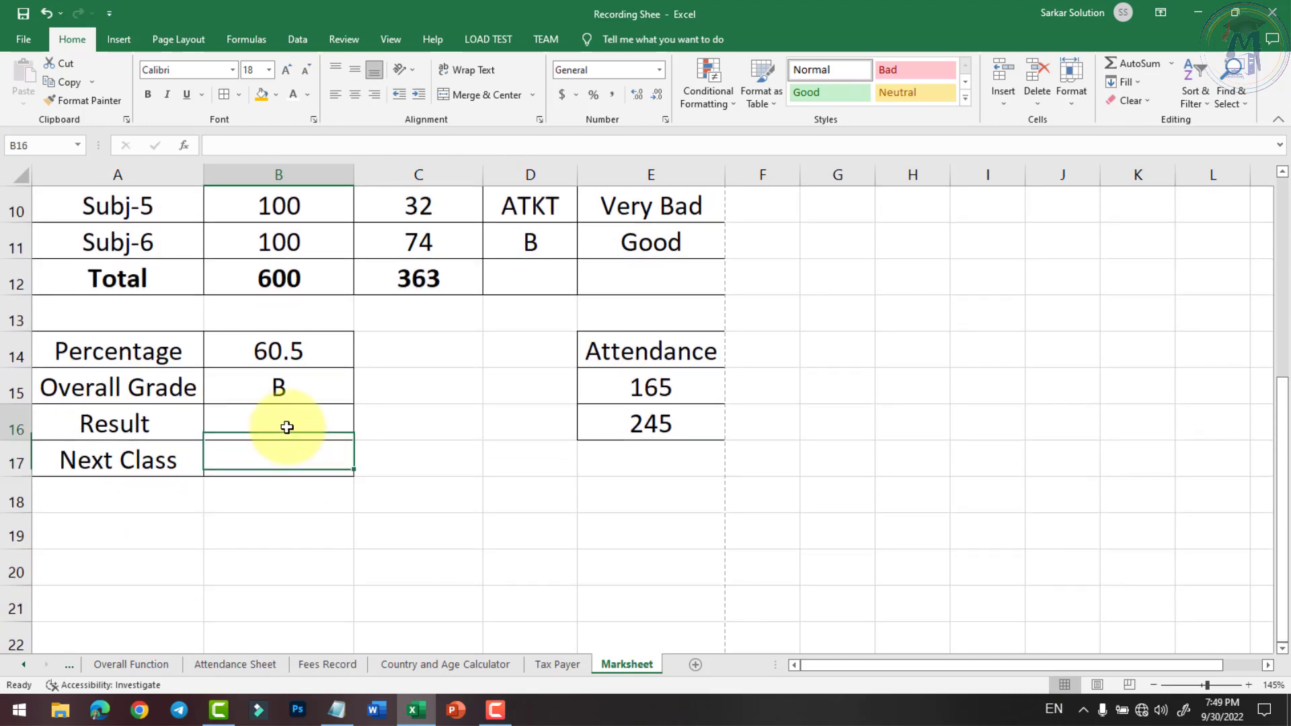
{"action": "left_click", "coordinate": [286, 425]}
{"action": "scroll", "coordinate": [279, 420], "scroll_direction": "up", "scroll_amount": 3}
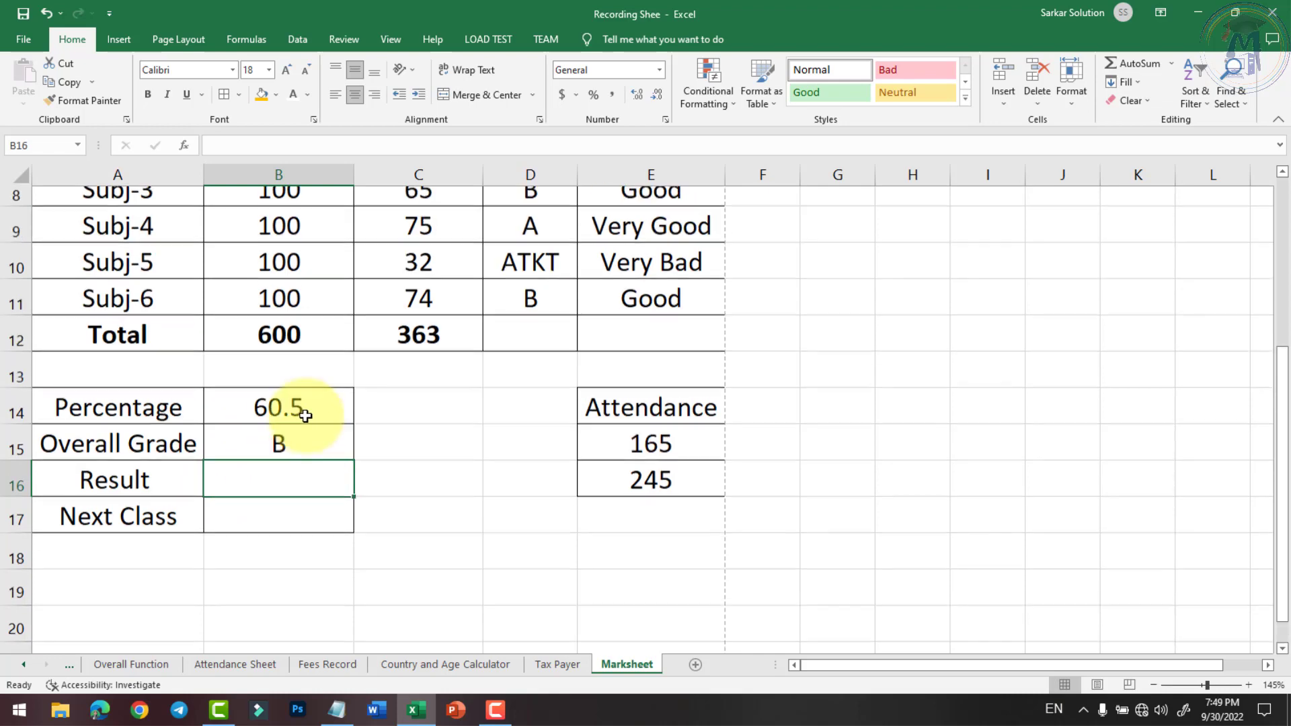
{"action": "scroll", "coordinate": [430, 377], "scroll_direction": "down", "scroll_amount": 1}
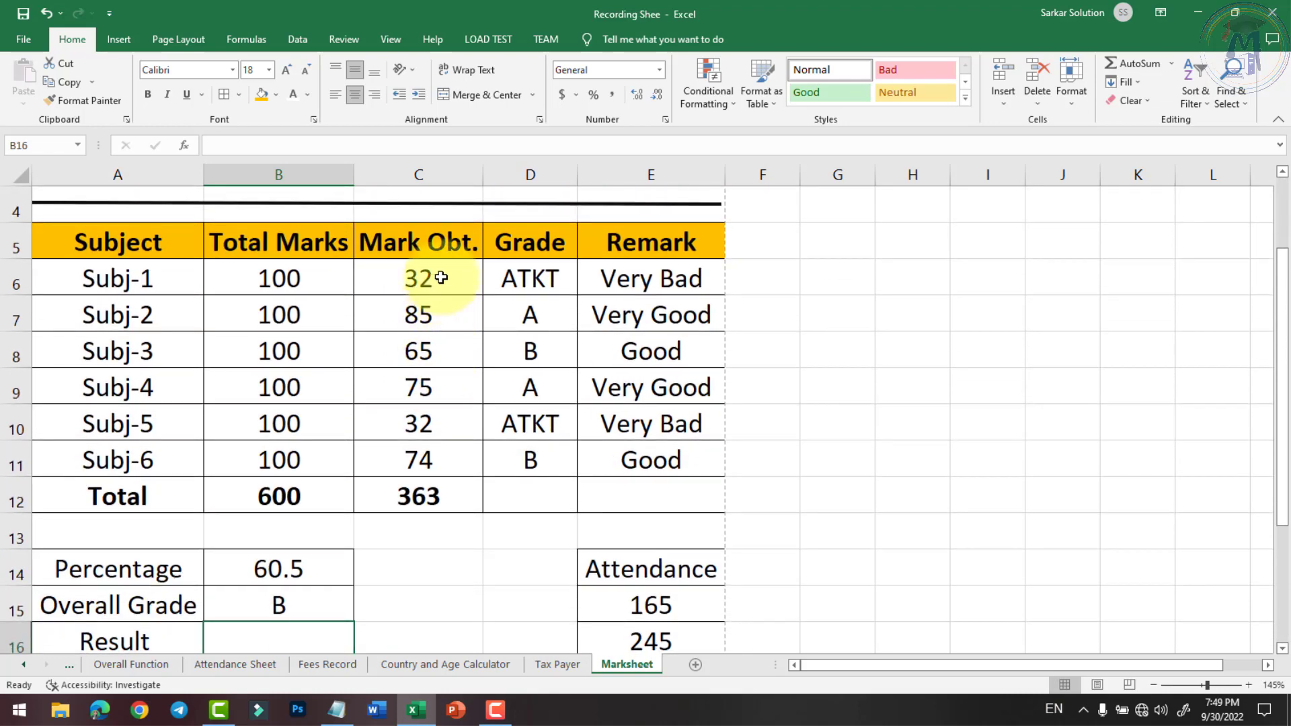
{"action": "left_click", "coordinate": [441, 277]}
{"action": "left_click", "coordinate": [427, 314]}
{"action": "left_click", "coordinate": [433, 351]}
{"action": "left_click", "coordinate": [434, 388]}
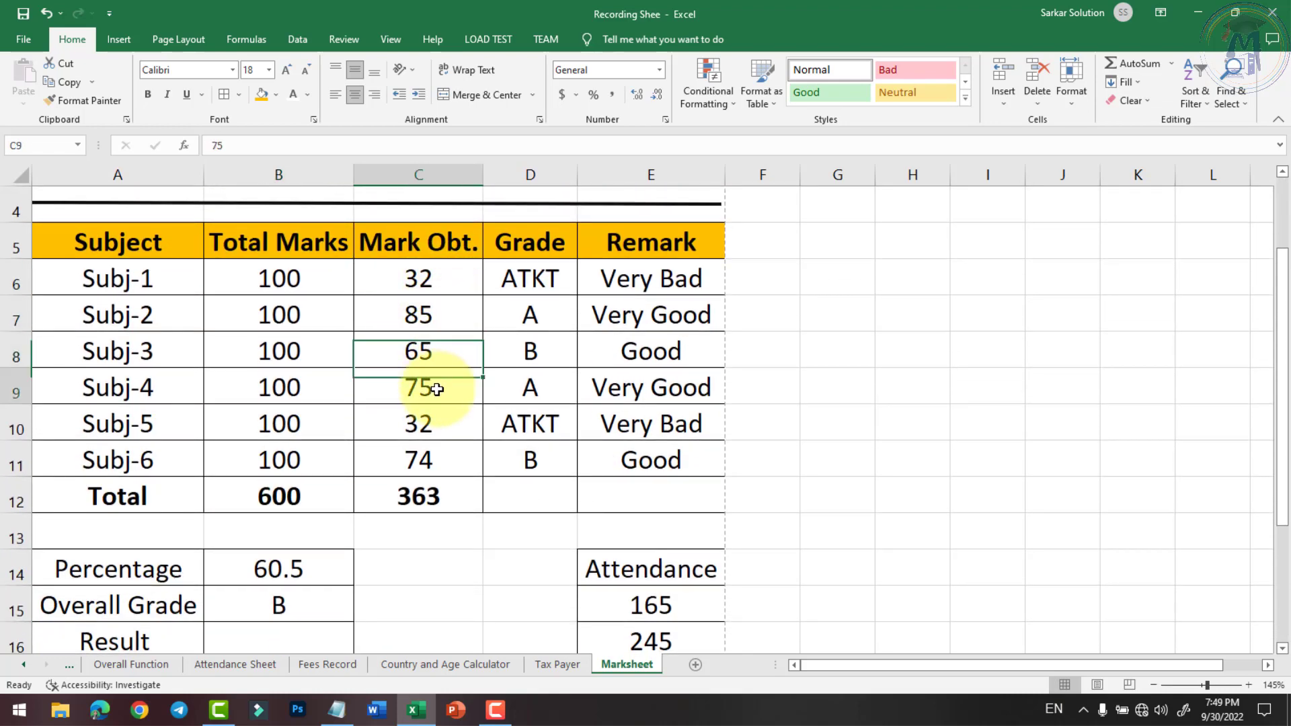
{"action": "left_click", "coordinate": [438, 430]}
{"action": "left_click", "coordinate": [428, 459]}
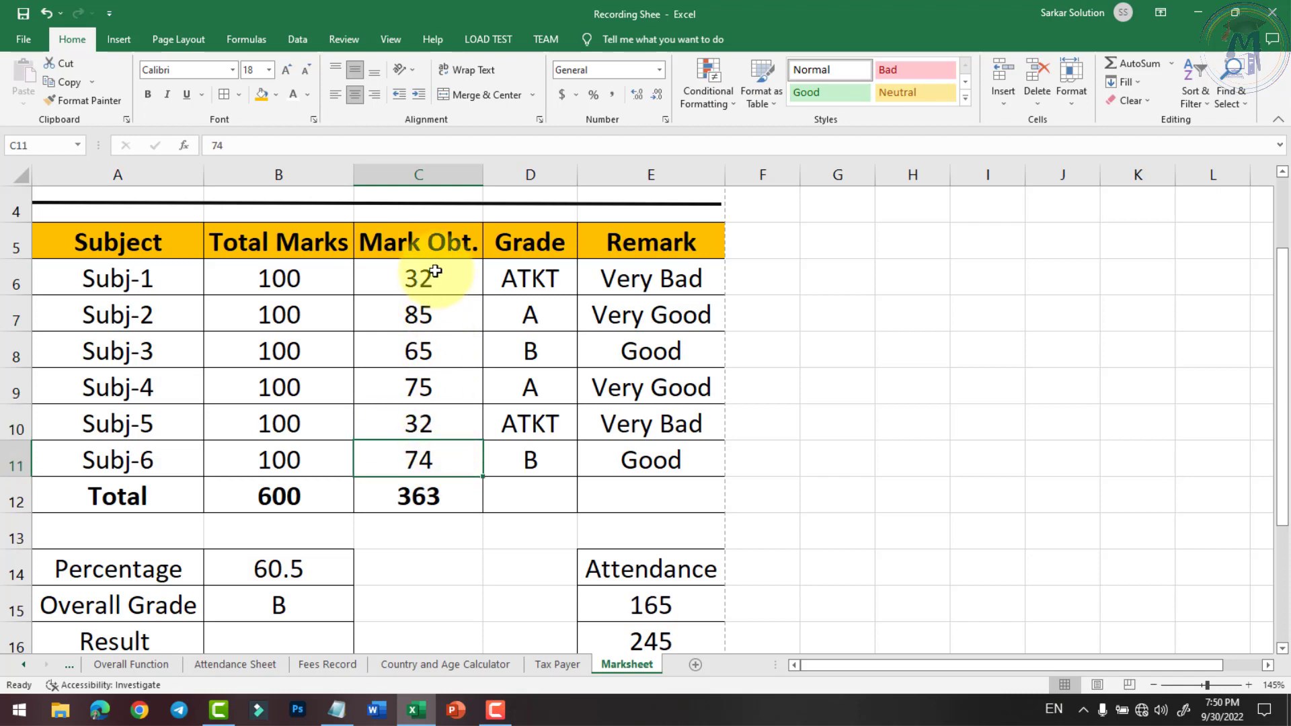
{"action": "scroll", "coordinate": [358, 485], "scroll_direction": "down", "scroll_amount": 1}
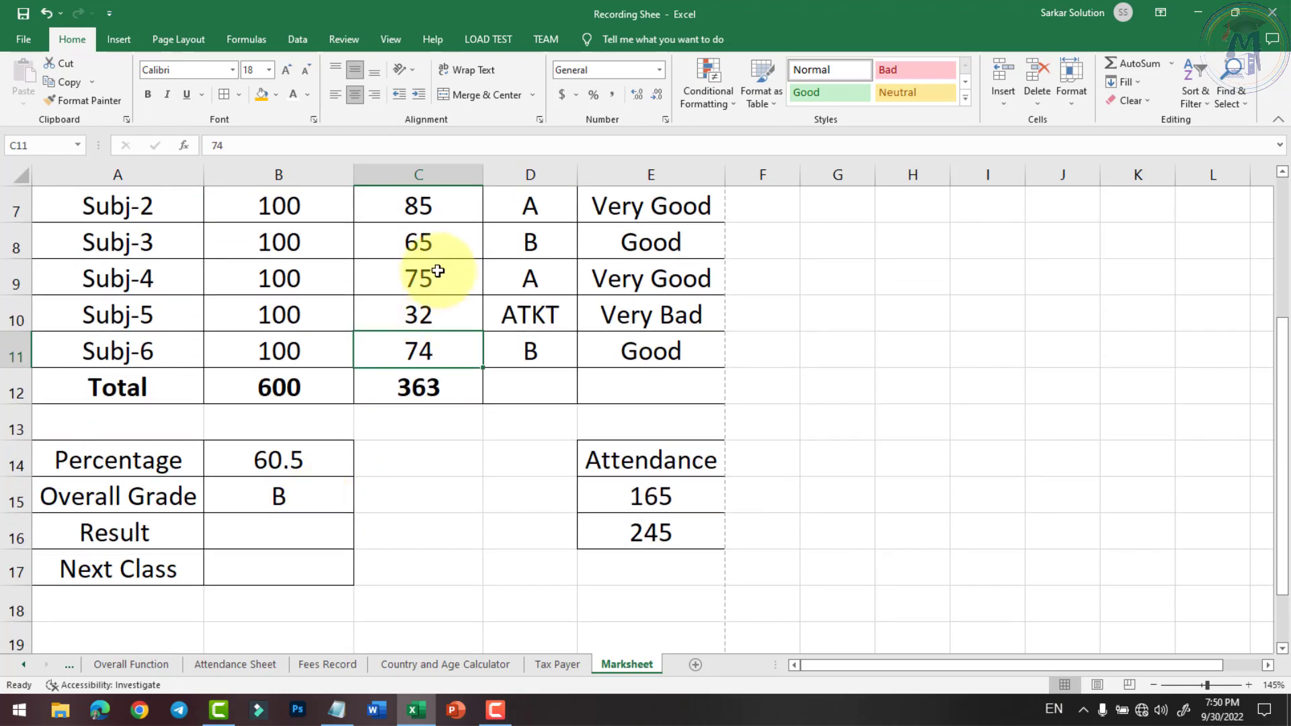
{"action": "scroll", "coordinate": [355, 492], "scroll_direction": "up", "scroll_amount": 1}
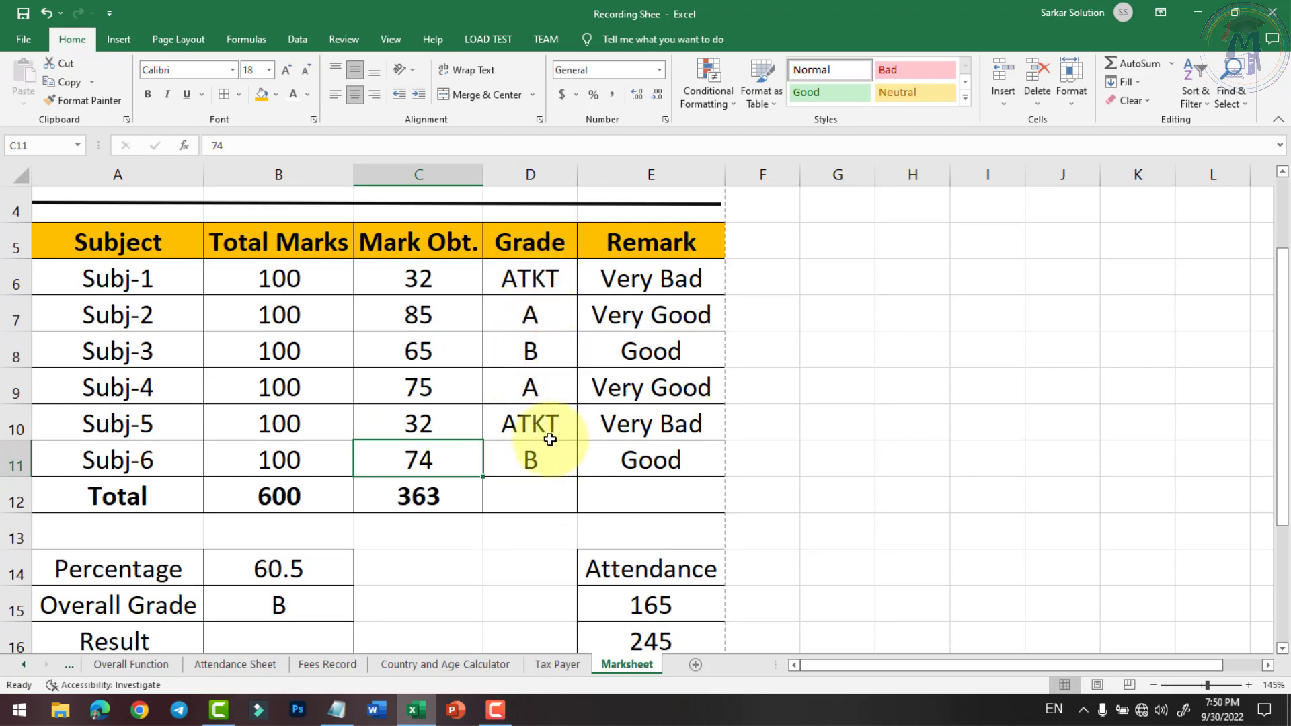
Step: Review the exam title and the obtained marks in C6:C11 against the Result and Next Class fields
{"action": "scroll", "coordinate": [421, 459], "scroll_direction": "down", "scroll_amount": 1}
{"action": "left_click", "coordinate": [298, 532]}
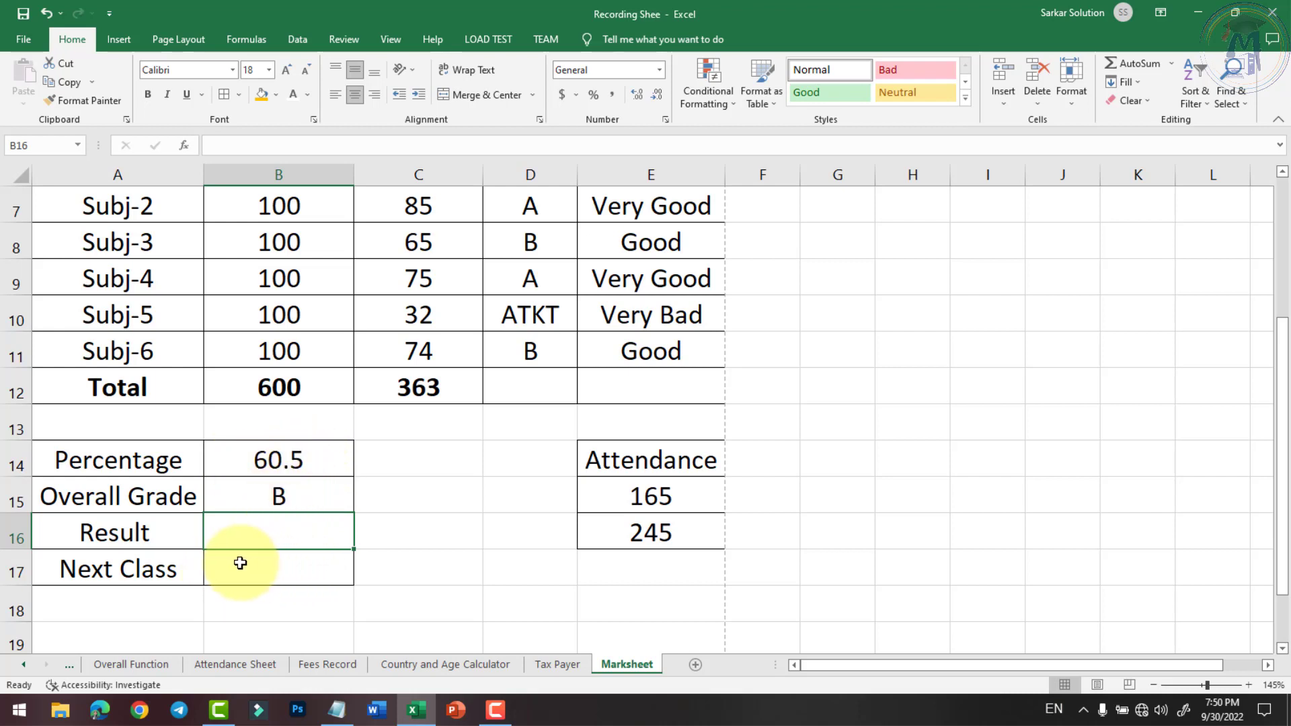
{"action": "scroll", "coordinate": [285, 561], "scroll_direction": "up", "scroll_amount": 2}
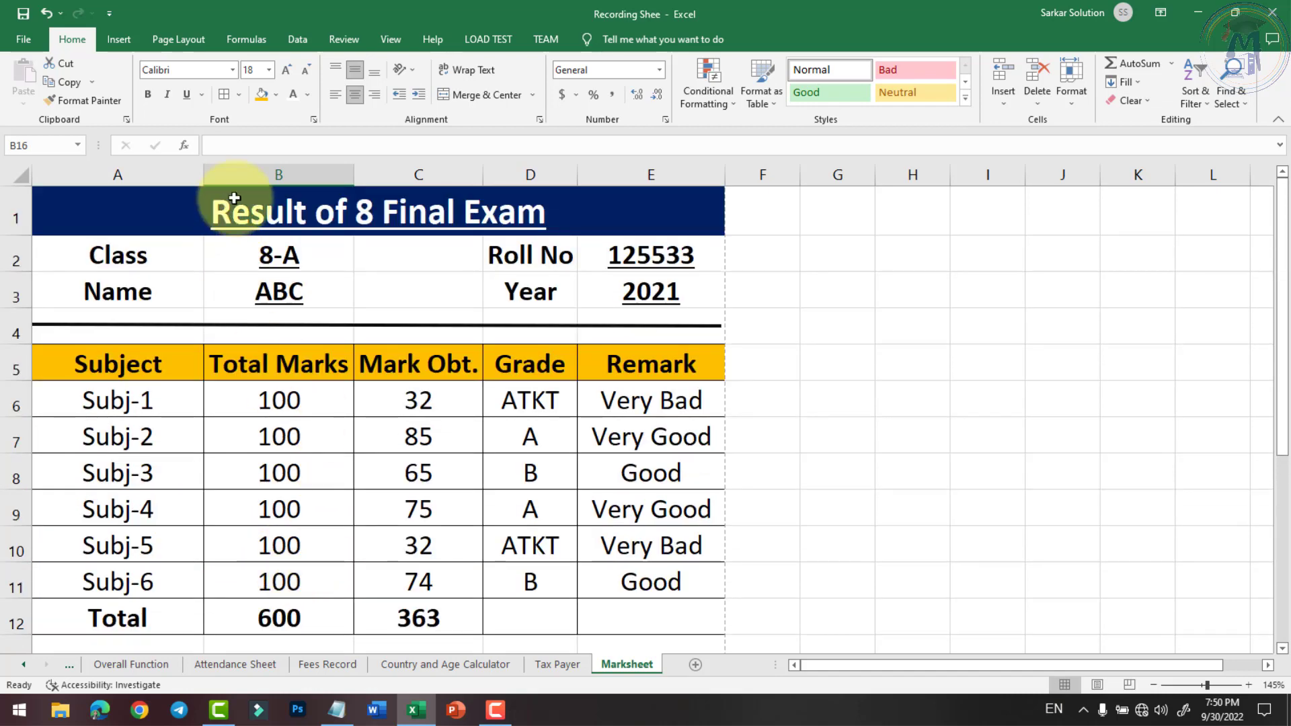
{"action": "scroll", "coordinate": [336, 464], "scroll_direction": "down", "scroll_amount": 2}
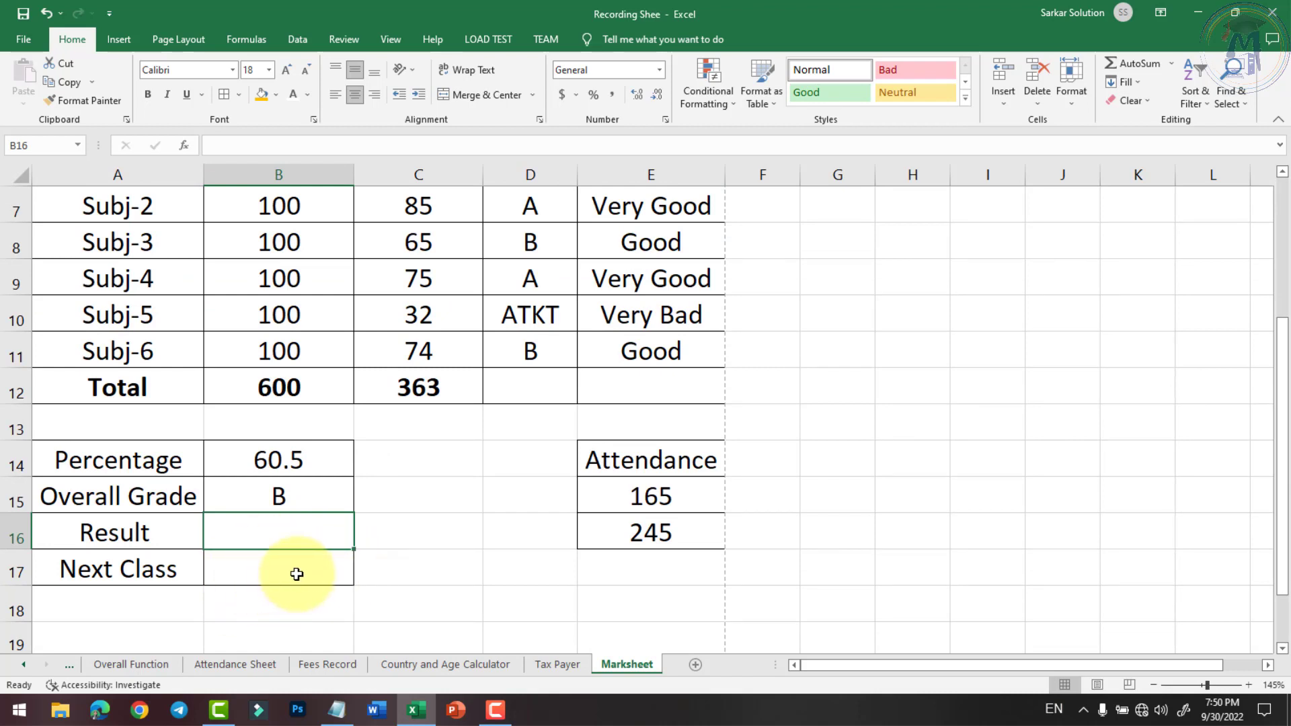
{"action": "left_click", "coordinate": [424, 498]}
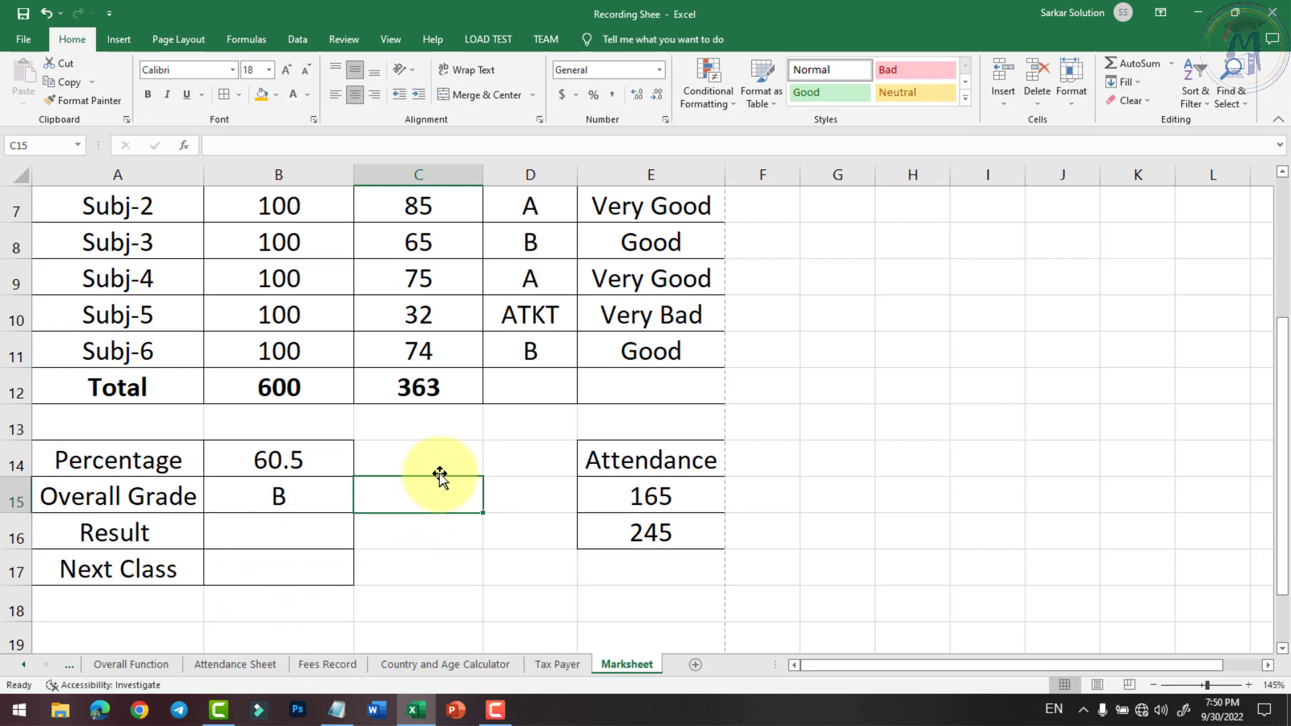
{"action": "left_click", "coordinate": [286, 533]}
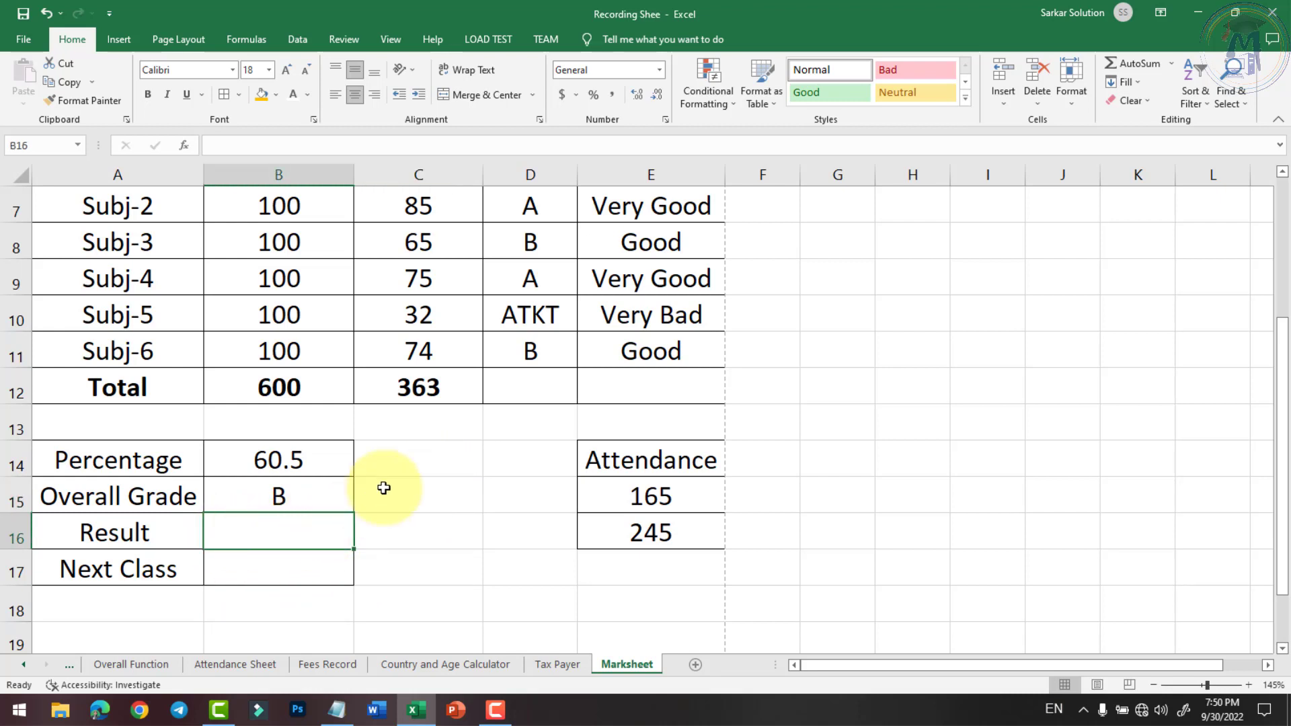
{"action": "scroll", "coordinate": [444, 471], "scroll_direction": "up", "scroll_amount": 1}
{"action": "left_click_drag", "start_coordinate": [418, 278], "coordinate": [421, 455]}
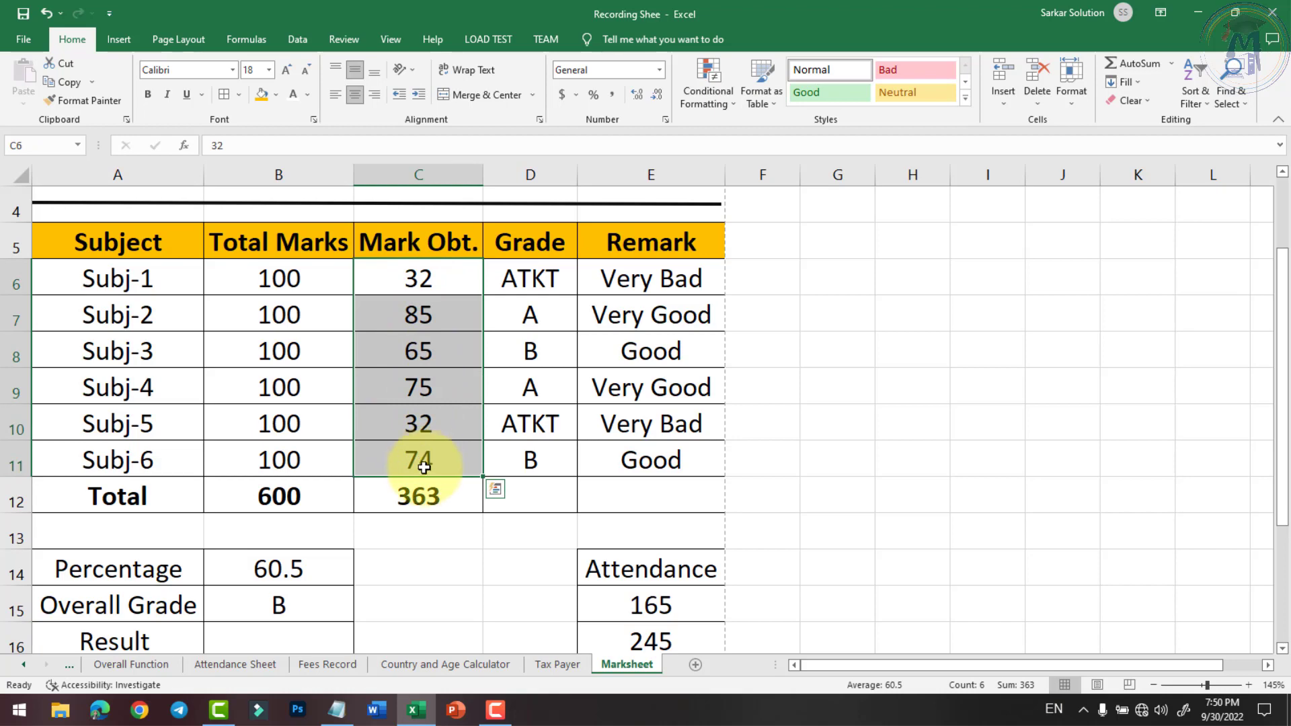
{"action": "scroll", "coordinate": [432, 402], "scroll_direction": "down", "scroll_amount": 1}
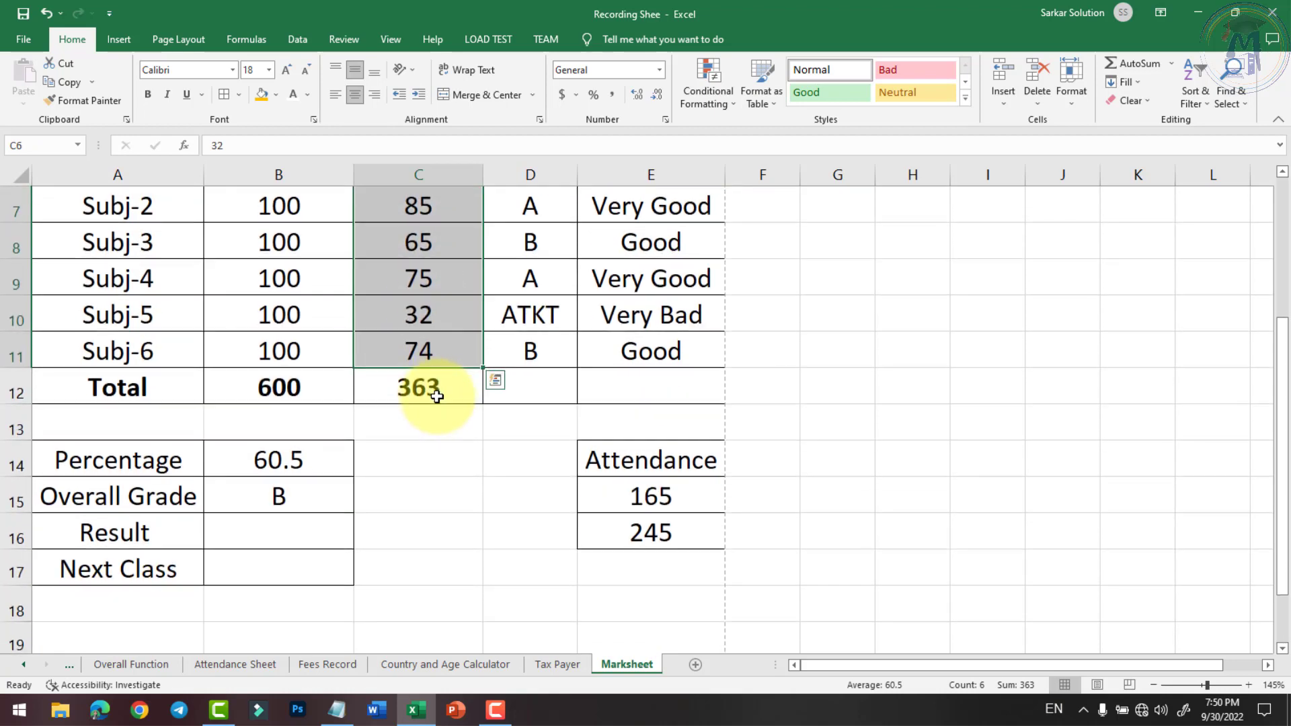
{"action": "scroll", "coordinate": [430, 400], "scroll_direction": "up", "scroll_amount": 1}
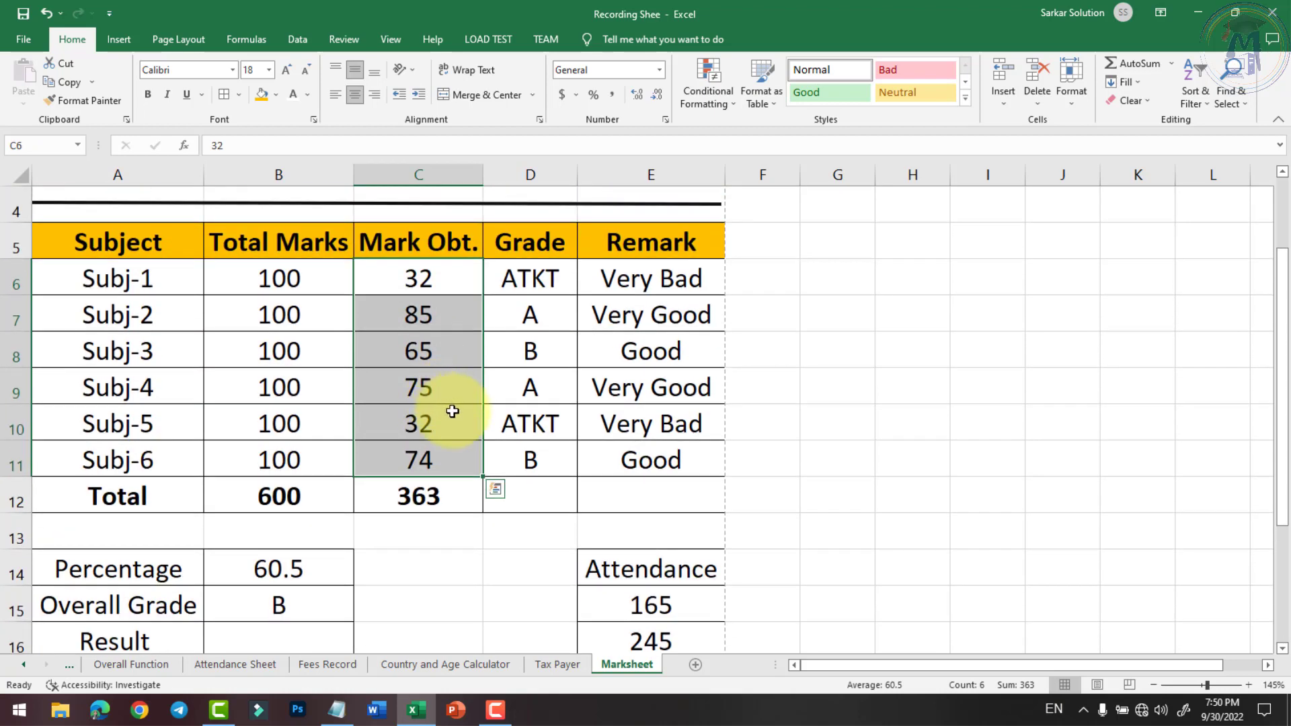
{"action": "scroll", "coordinate": [447, 431], "scroll_direction": "down", "scroll_amount": 1}
Step: Start an AND formula in C14 with the first condition c6>=40
{"action": "left_click", "coordinate": [438, 495]}
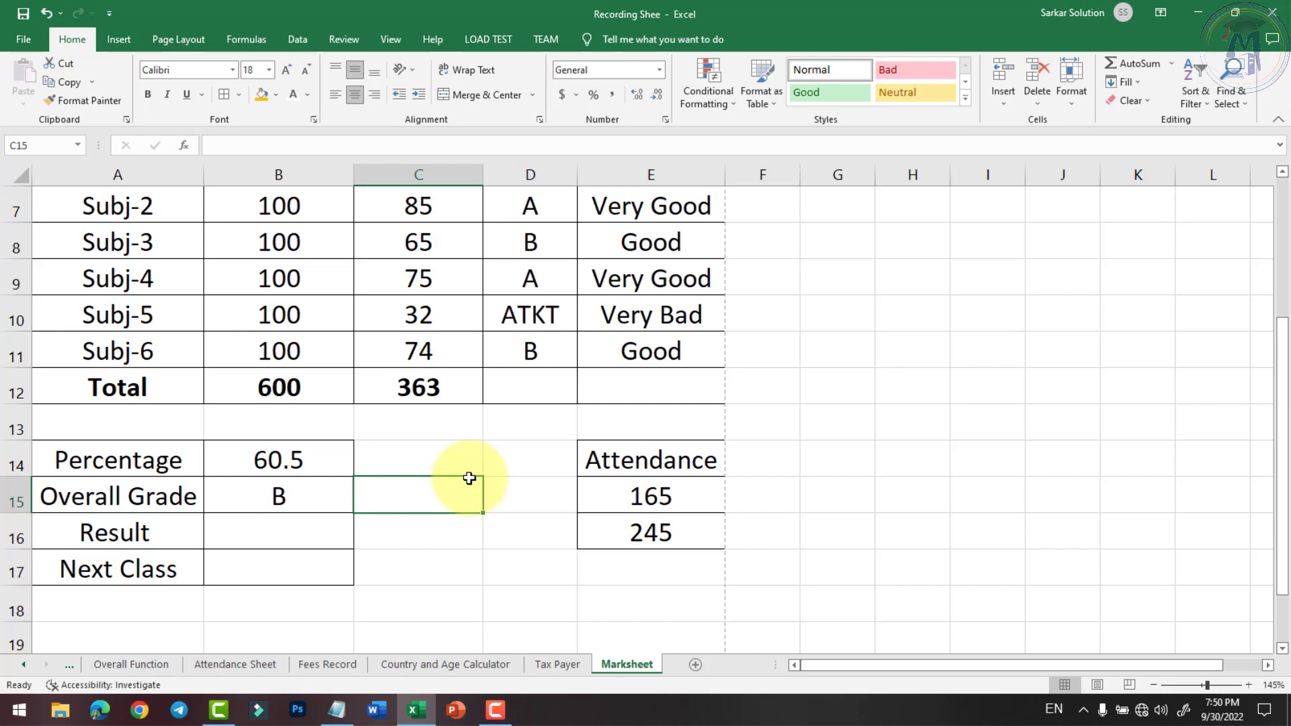
{"action": "key", "text": "Up"}
{"action": "key", "text": "Up"}
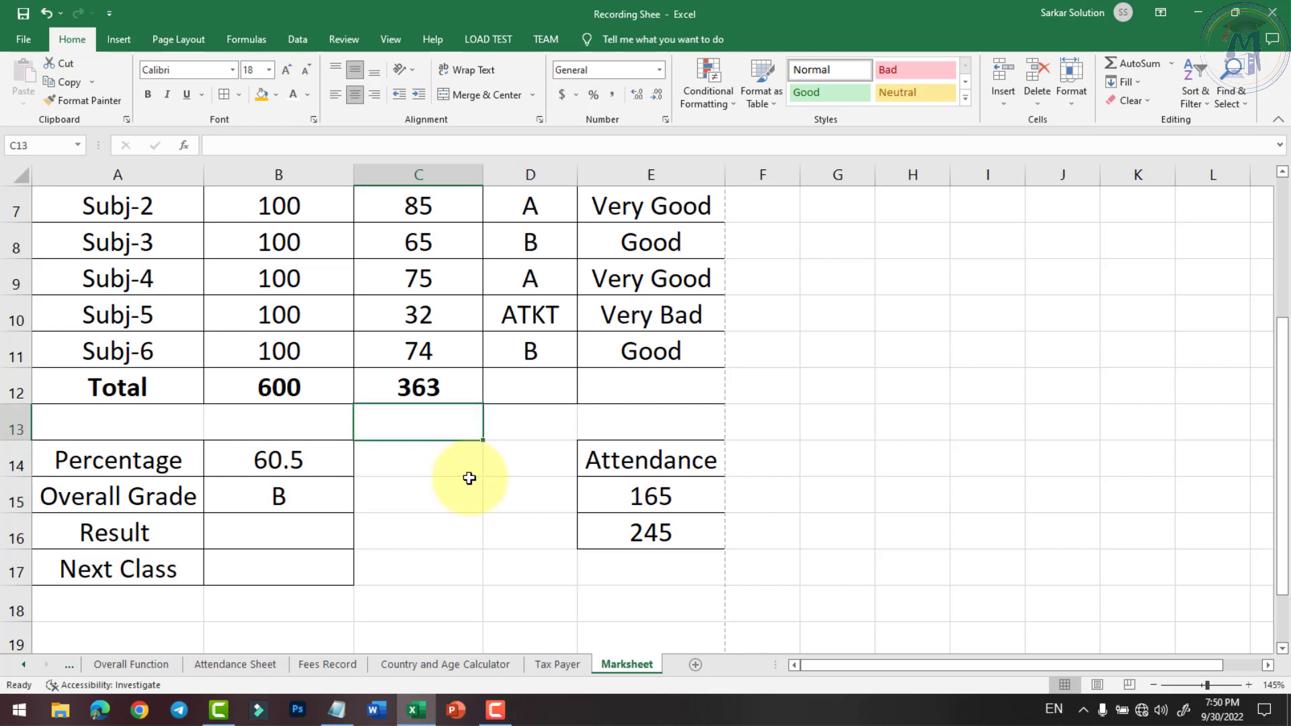
{"action": "key", "text": "Down"}
{"action": "type", "text": "="}
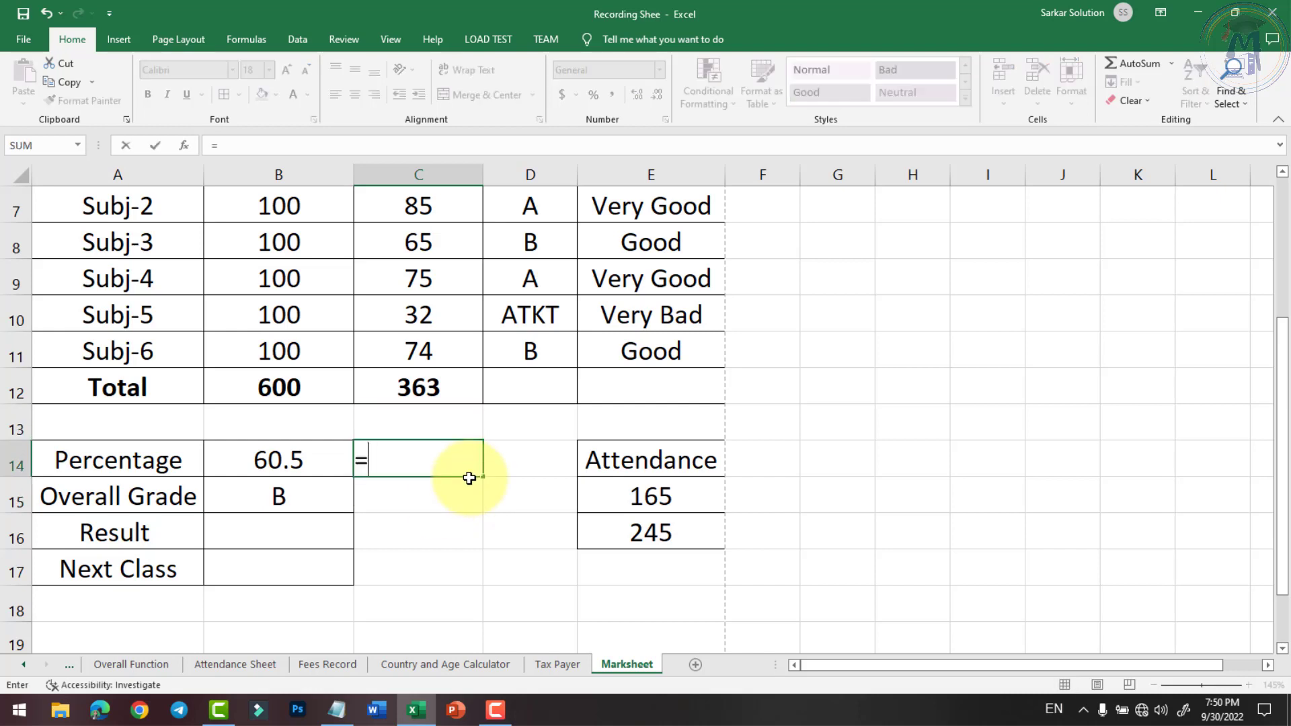
{"action": "type", "text": "and"}
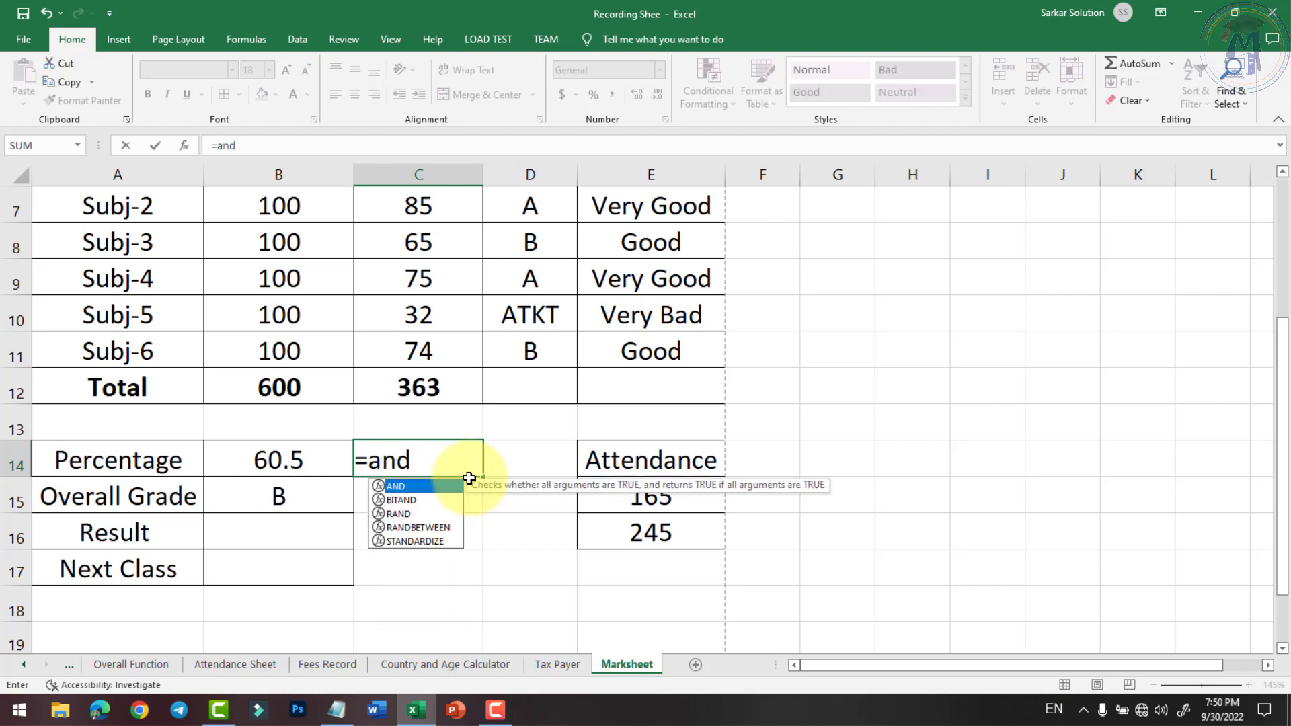
{"action": "type", "text": "("}
{"action": "scroll", "coordinate": [469, 478], "scroll_direction": "up", "scroll_amount": 1}
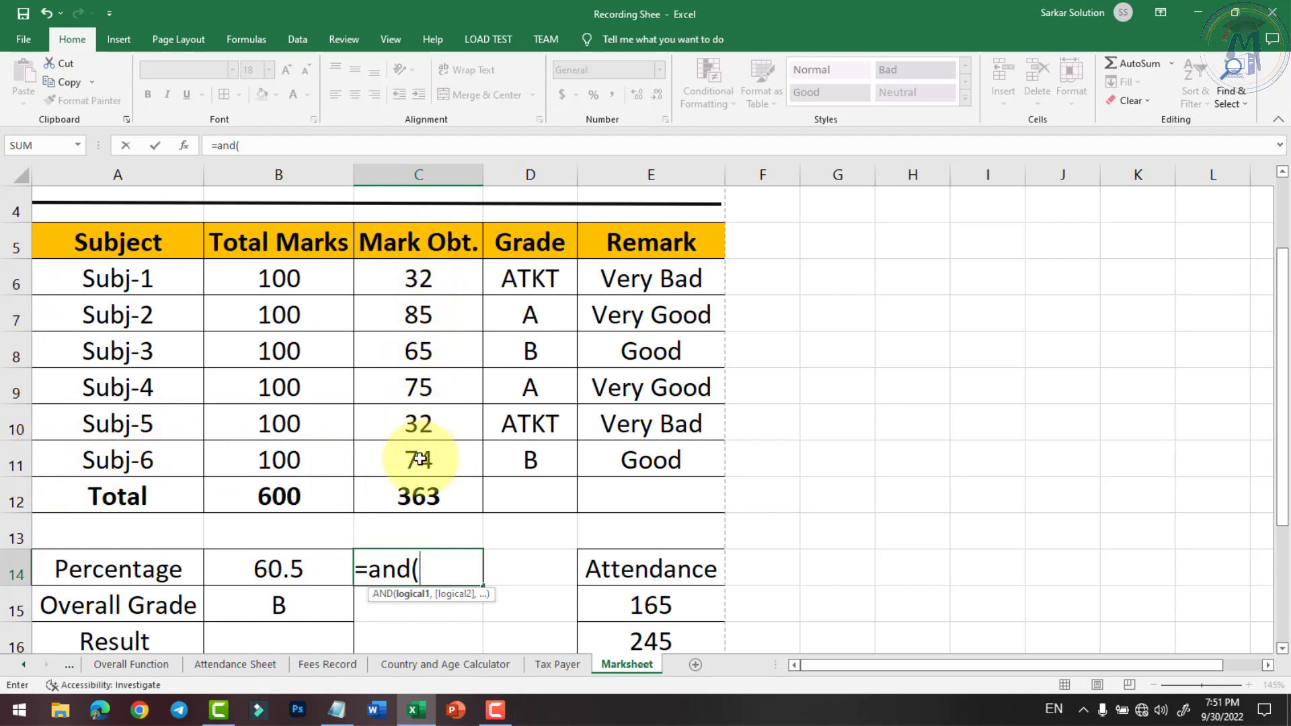
{"action": "type", "text": "c"}
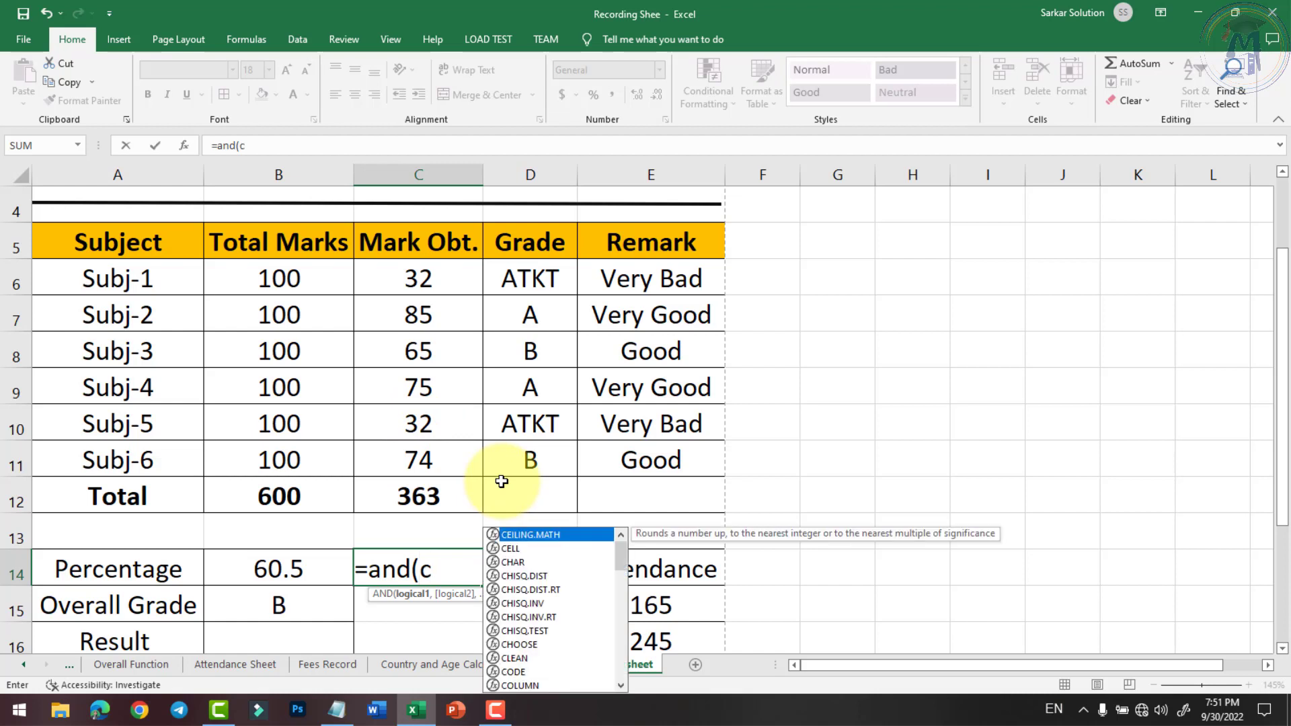
{"action": "type", "text": "6>=40"}
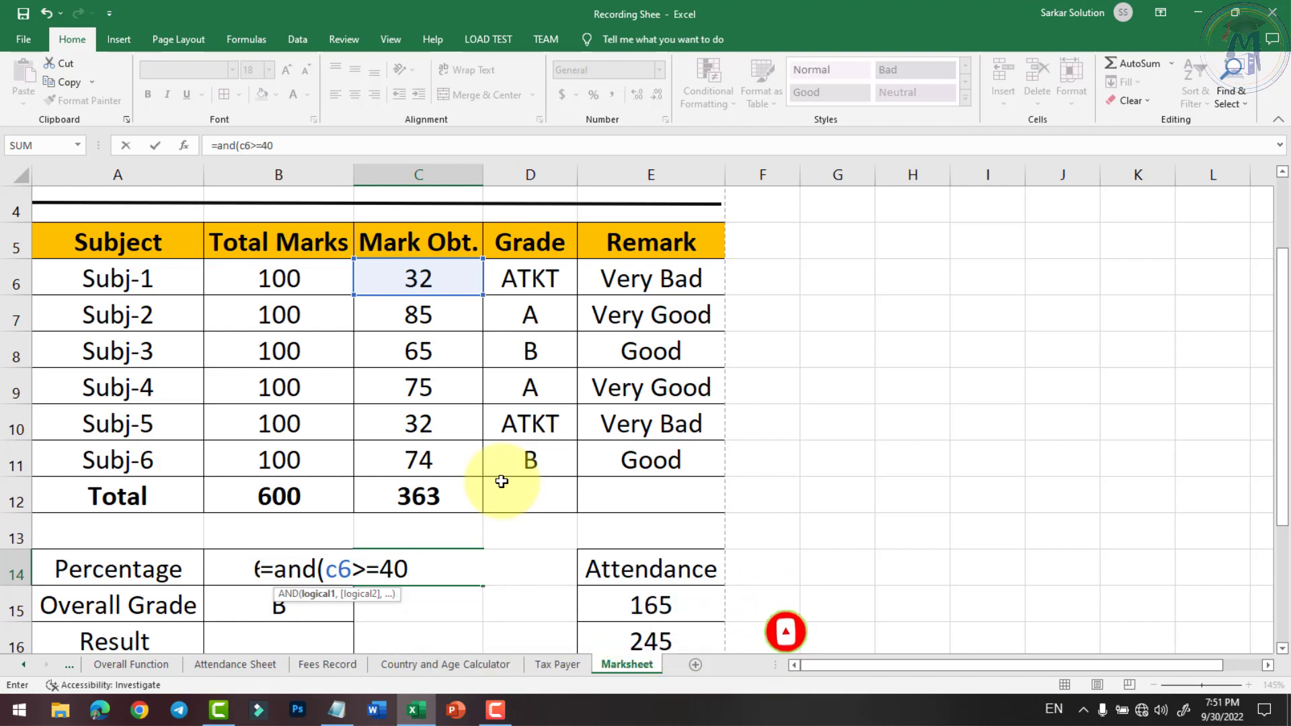
Step: Add the conditions c7>=40, c8>=40 and c9>=40 to the AND formula in C14
{"action": "type", "text": ", c7"}
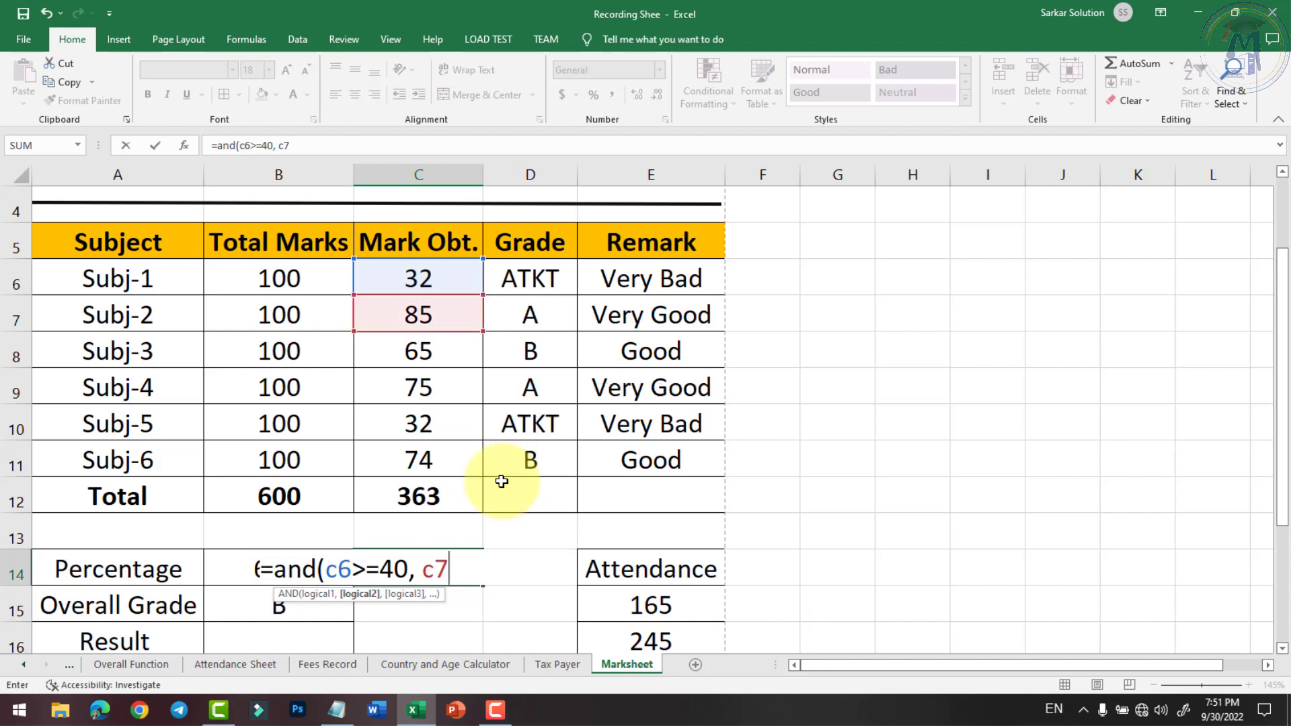
{"action": "type", "text": ">=40"}
{"action": "type", "text": ", c8"}
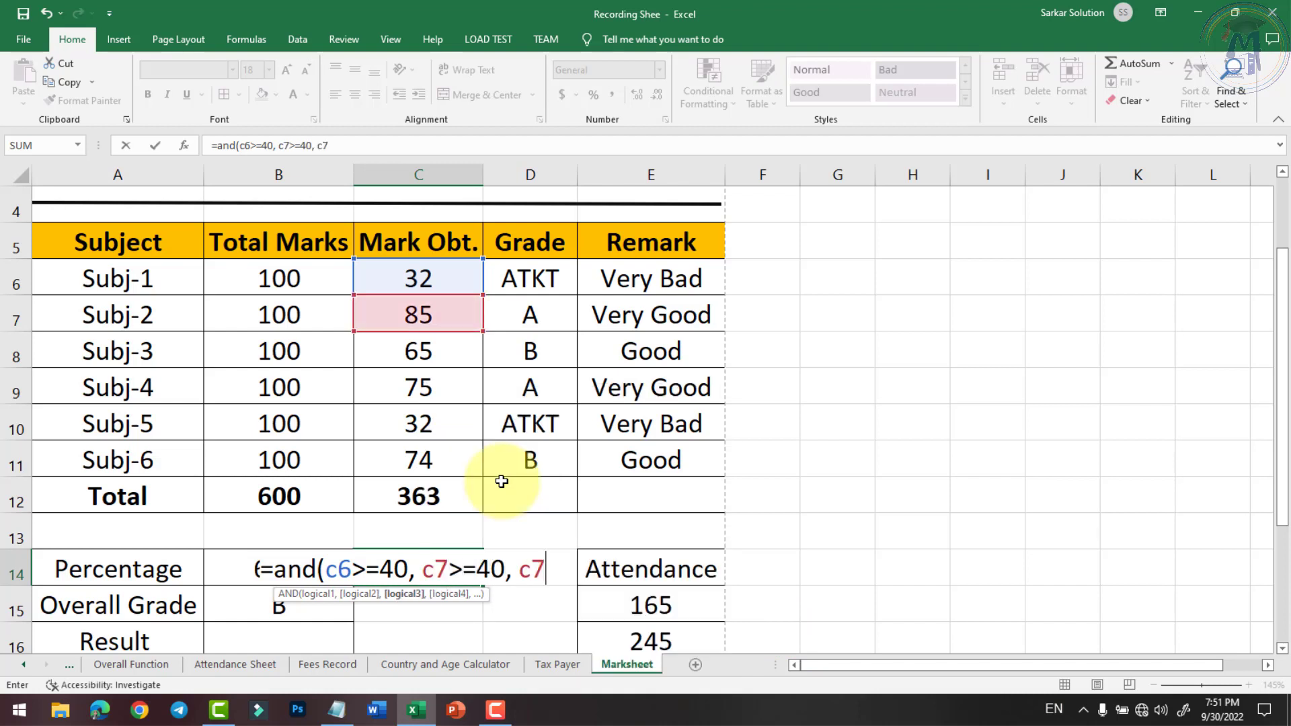
{"action": "type", "text": ">="}
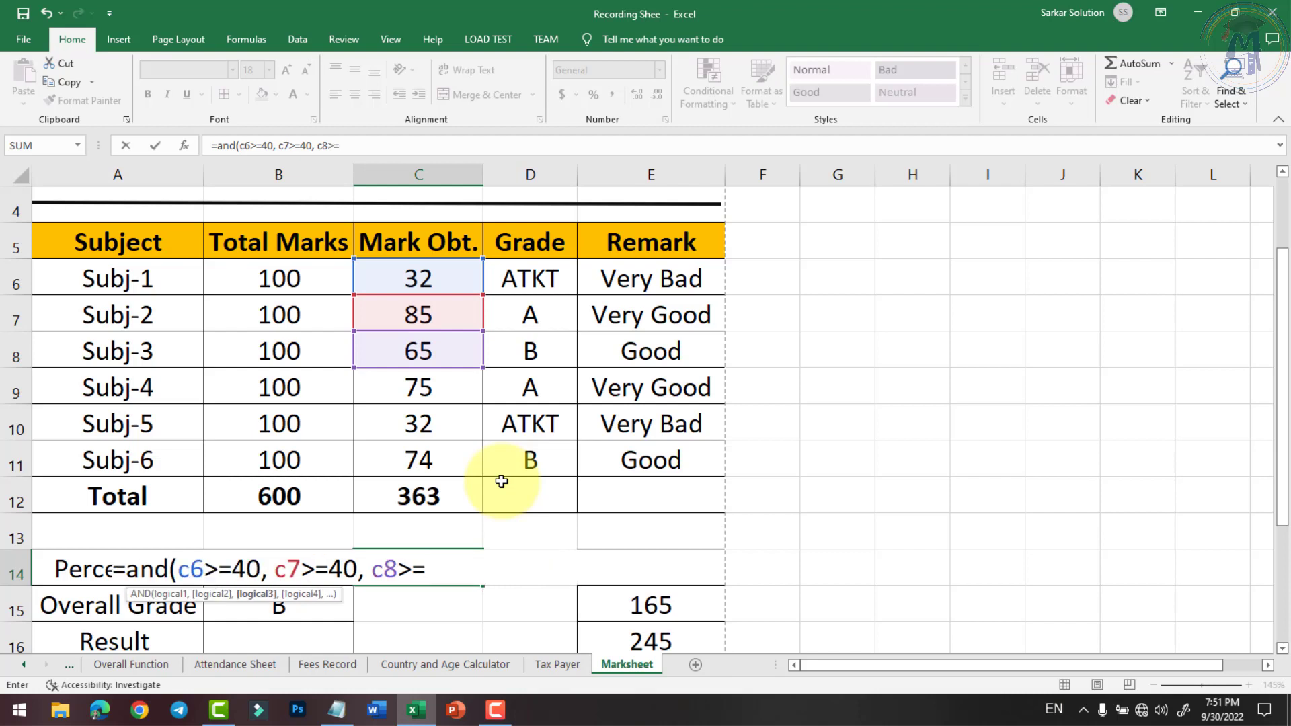
{"action": "type", "text": "40, c9>="}
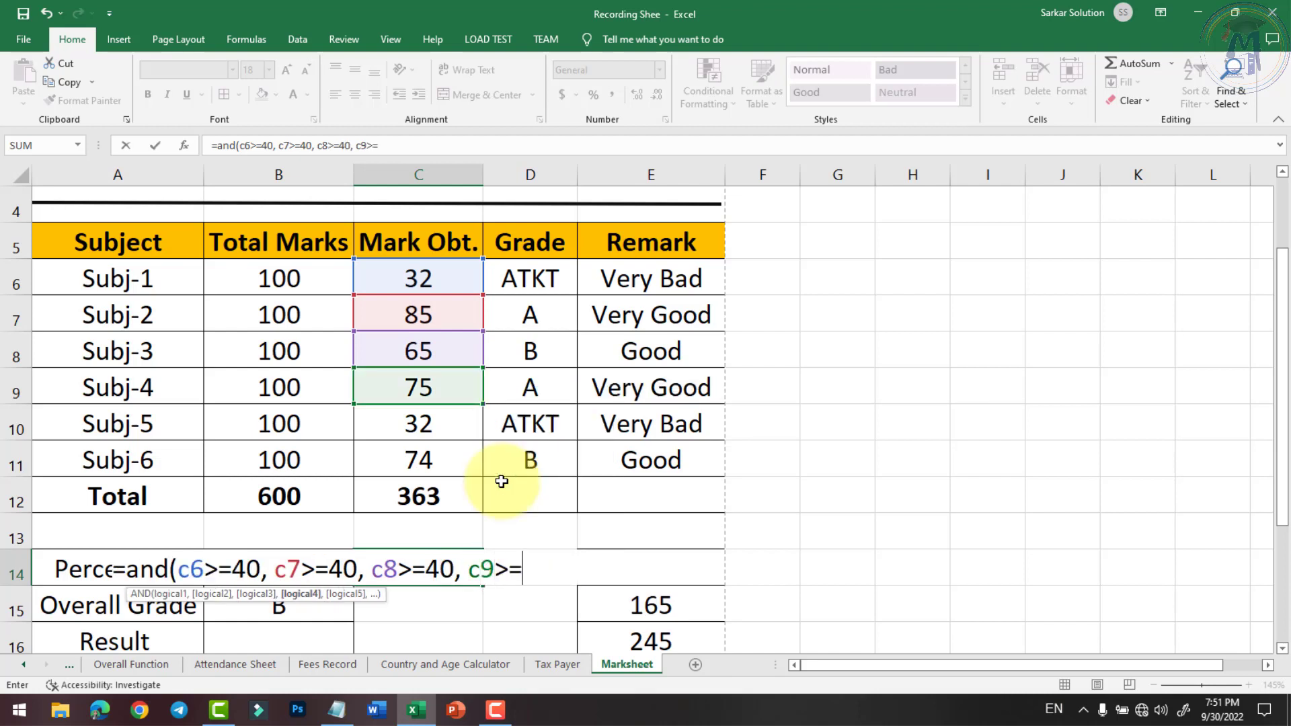
{"action": "type", "text": "40, "}
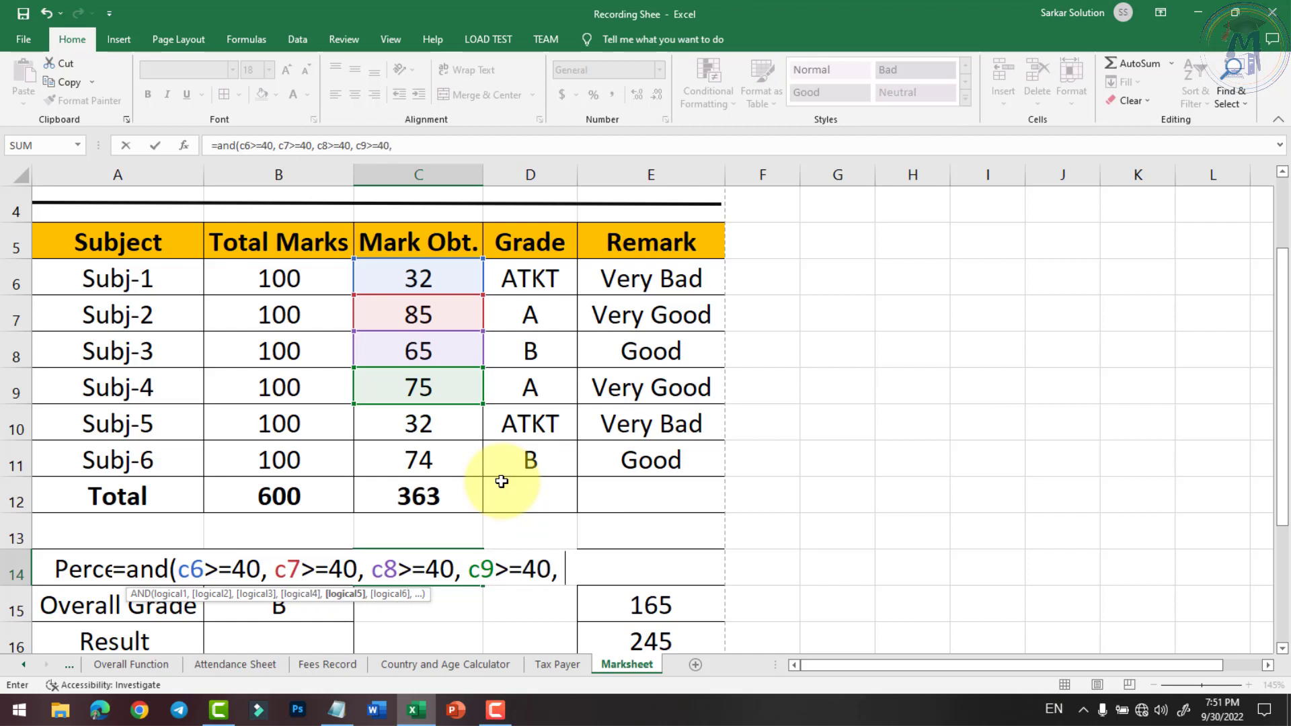
Step: Complete the AND formula in C14 with c10>=40 and c11>=40, enter it and check its result
{"action": "type", "text": "c10"}
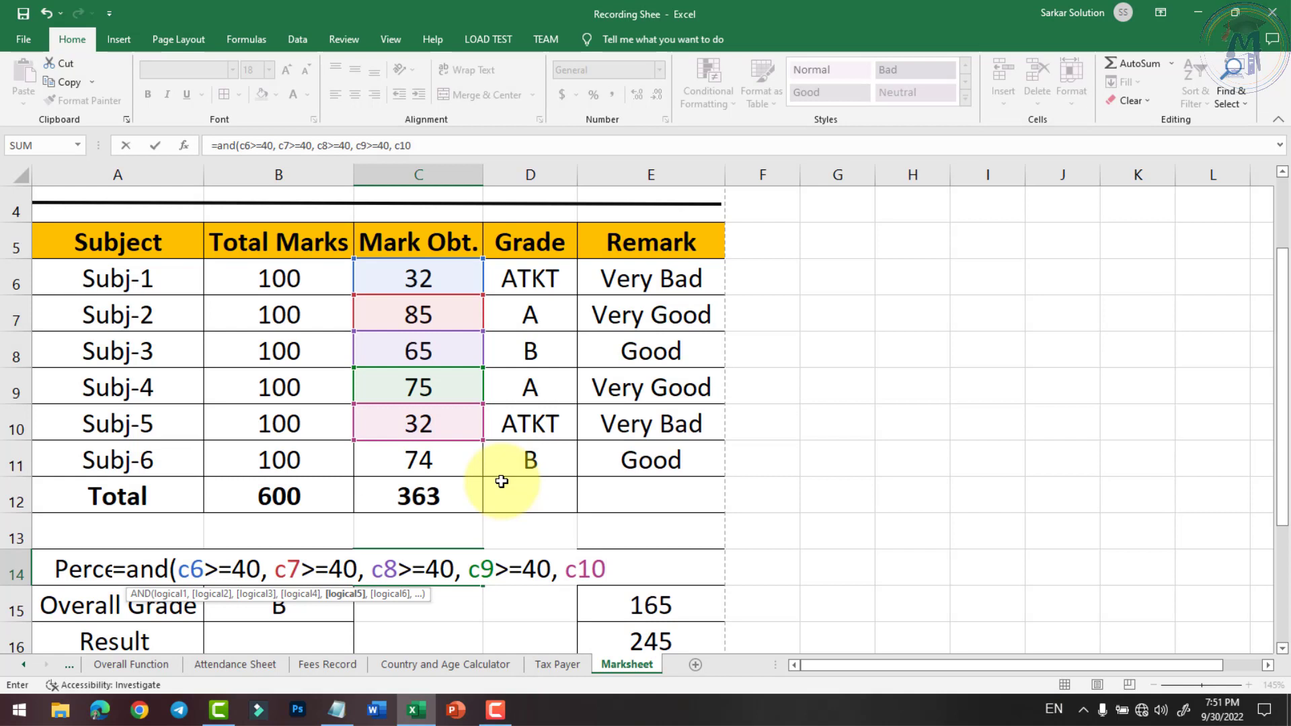
{"action": "type", "text": ">=40, c11"}
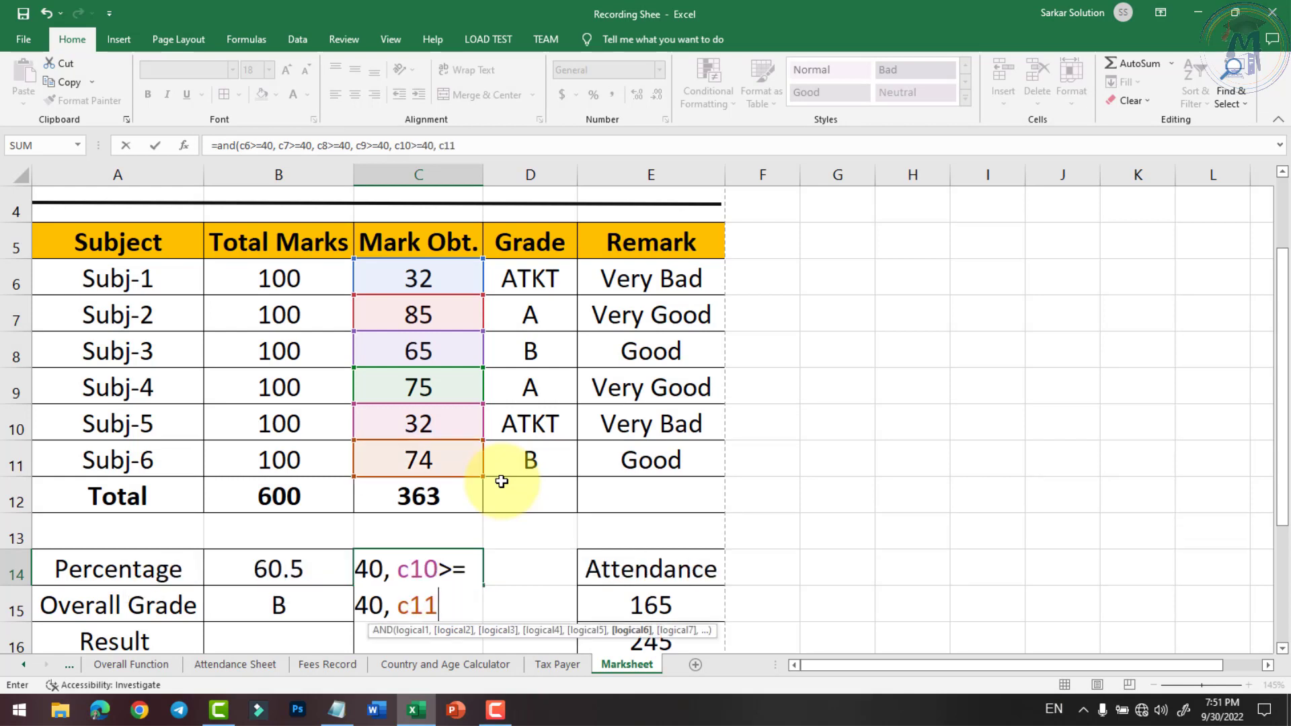
{"action": "type", "text": ">=40"}
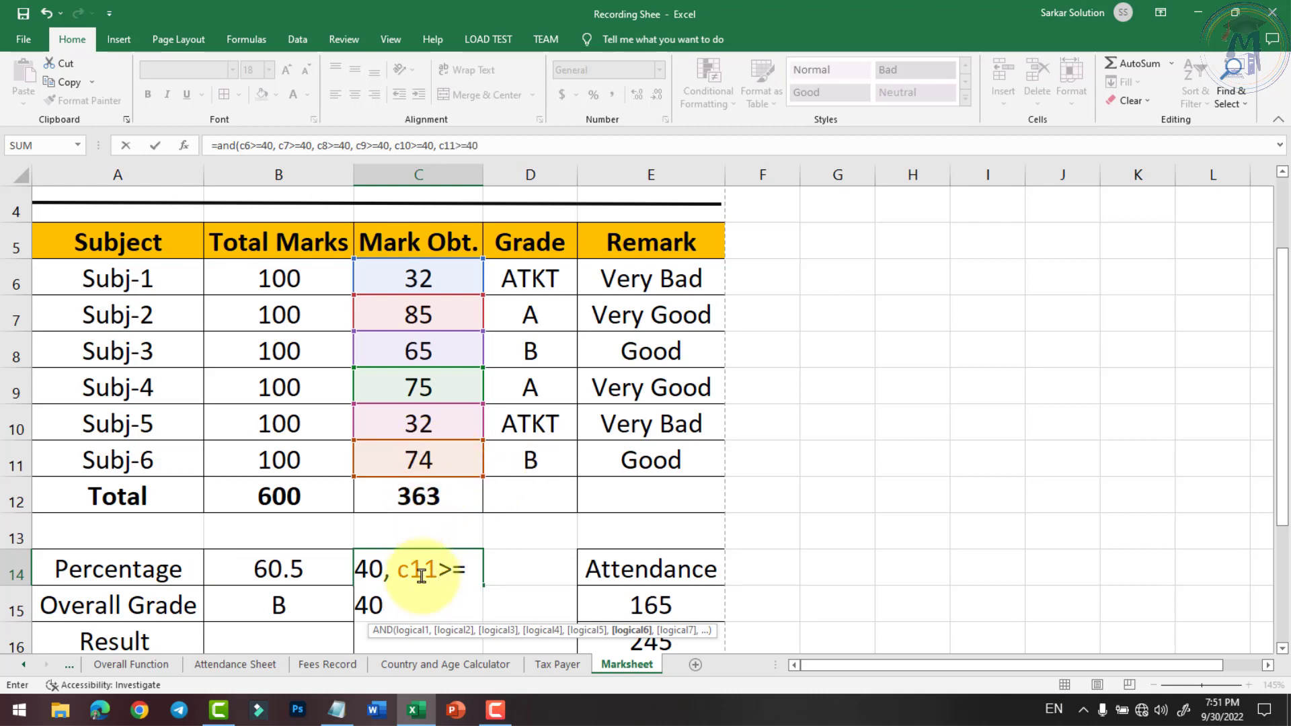
{"action": "scroll", "coordinate": [424, 525], "scroll_direction": "down", "scroll_amount": 1}
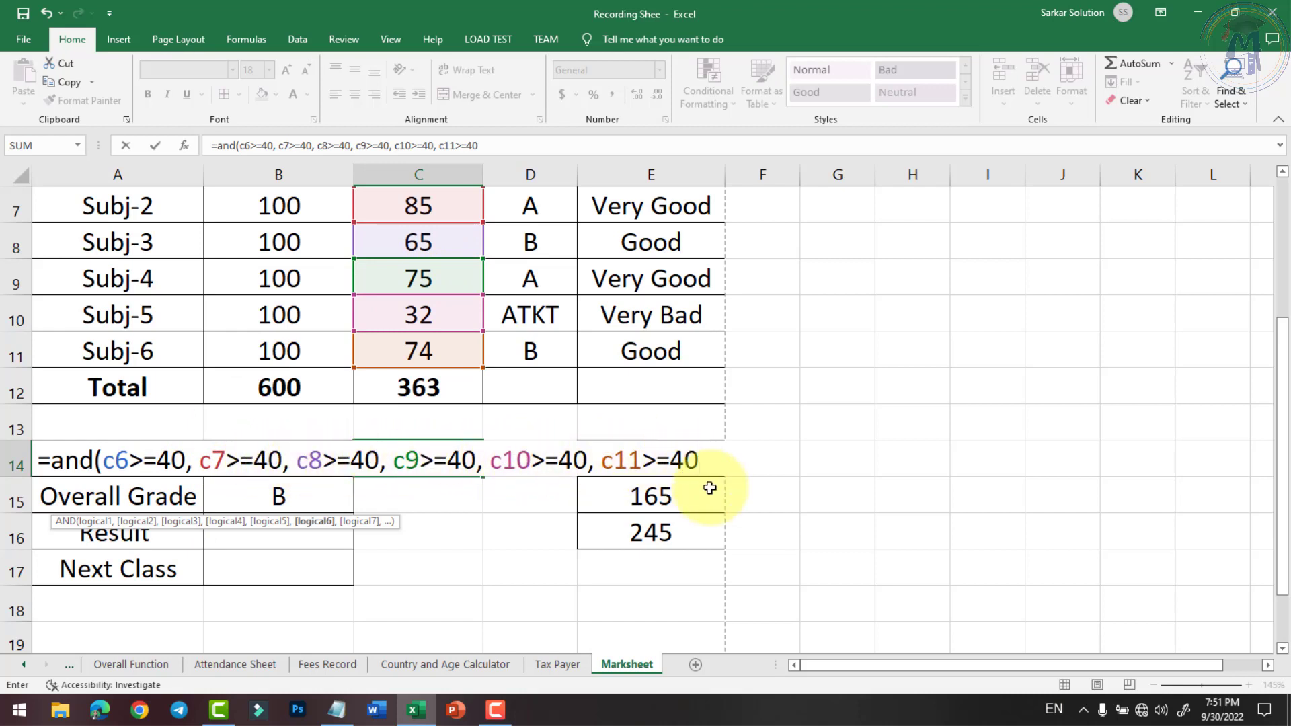
{"action": "type", "text": ")"}
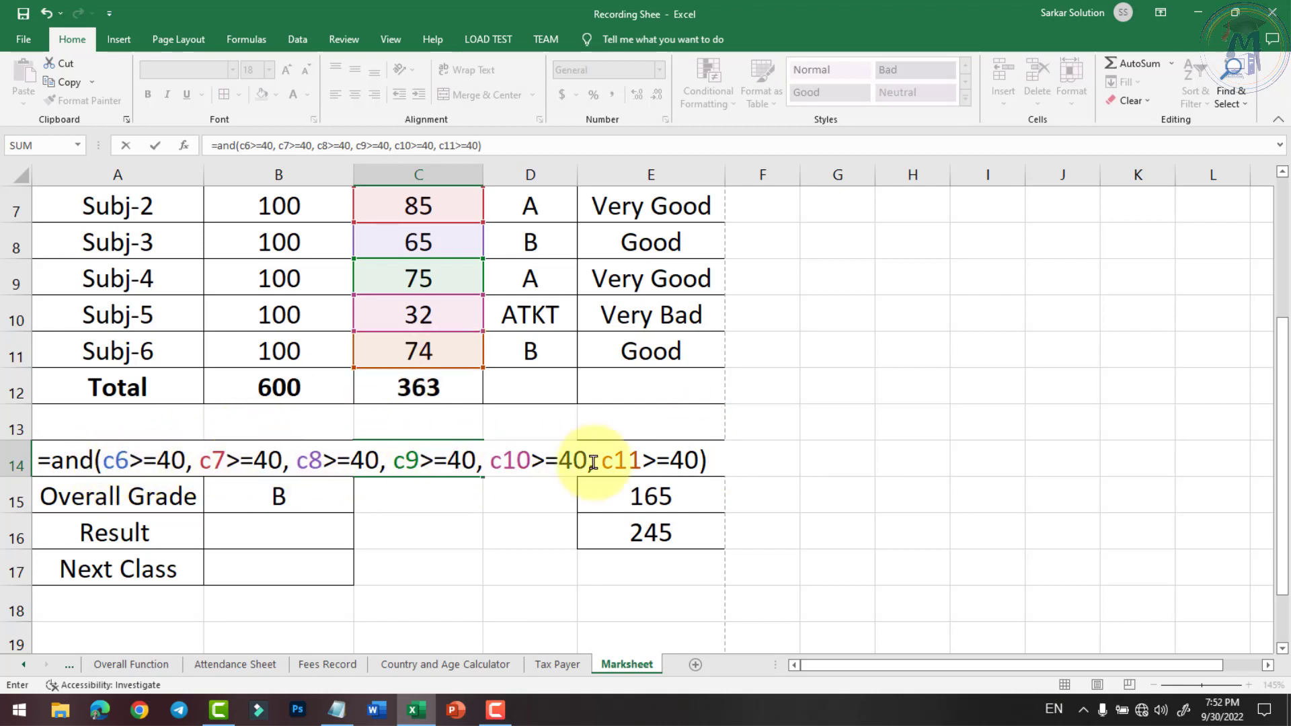
{"action": "key", "text": "Return"}
{"action": "left_click", "coordinate": [390, 464]}
Step: Set Subj-1's obtained mark in C6 to 65 and check the AND result in C14
{"action": "scroll", "coordinate": [472, 393], "scroll_direction": "up", "scroll_amount": 1}
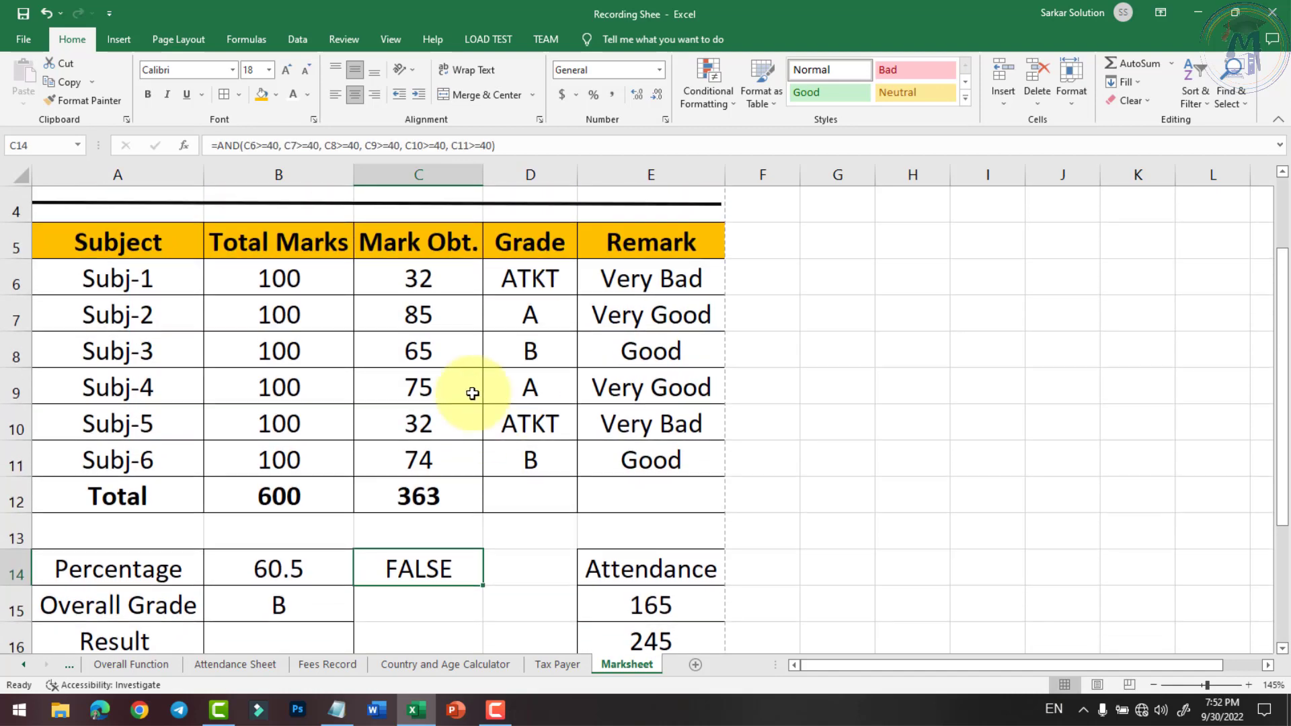
{"action": "left_click", "coordinate": [422, 277]}
{"action": "type", "text": "6"}
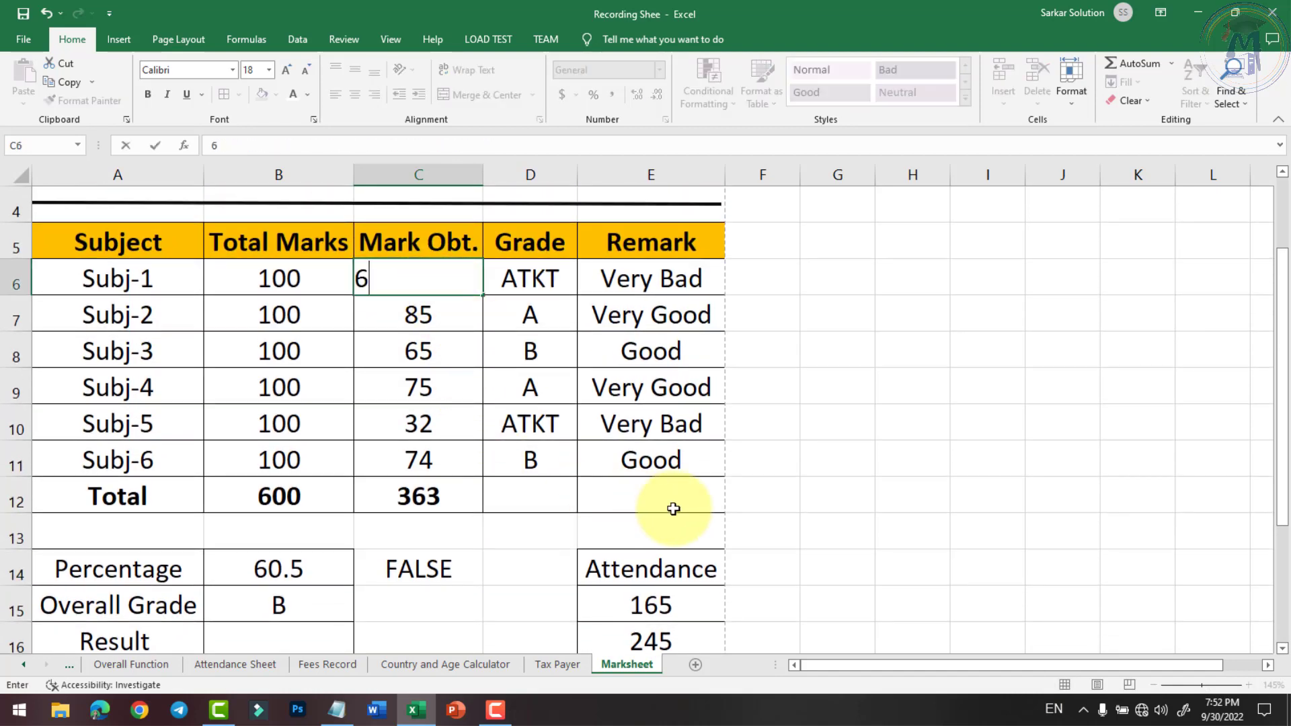
{"action": "type", "text": "5"}
{"action": "key", "text": "Return"}
{"action": "left_click", "coordinate": [439, 570]}
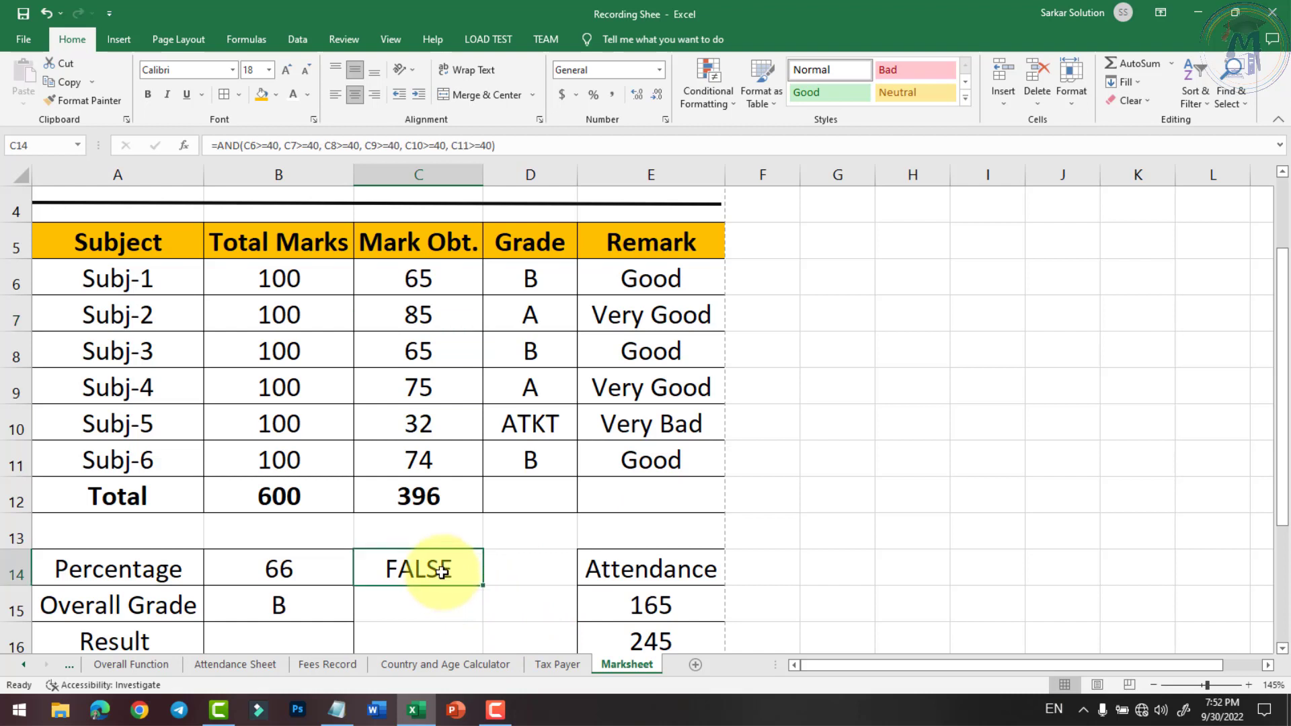
Step: Set Subj-5's obtained mark in C10 to 65 and recheck the AND result in C14
{"action": "left_click", "coordinate": [439, 425]}
{"action": "type", "text": "65"}
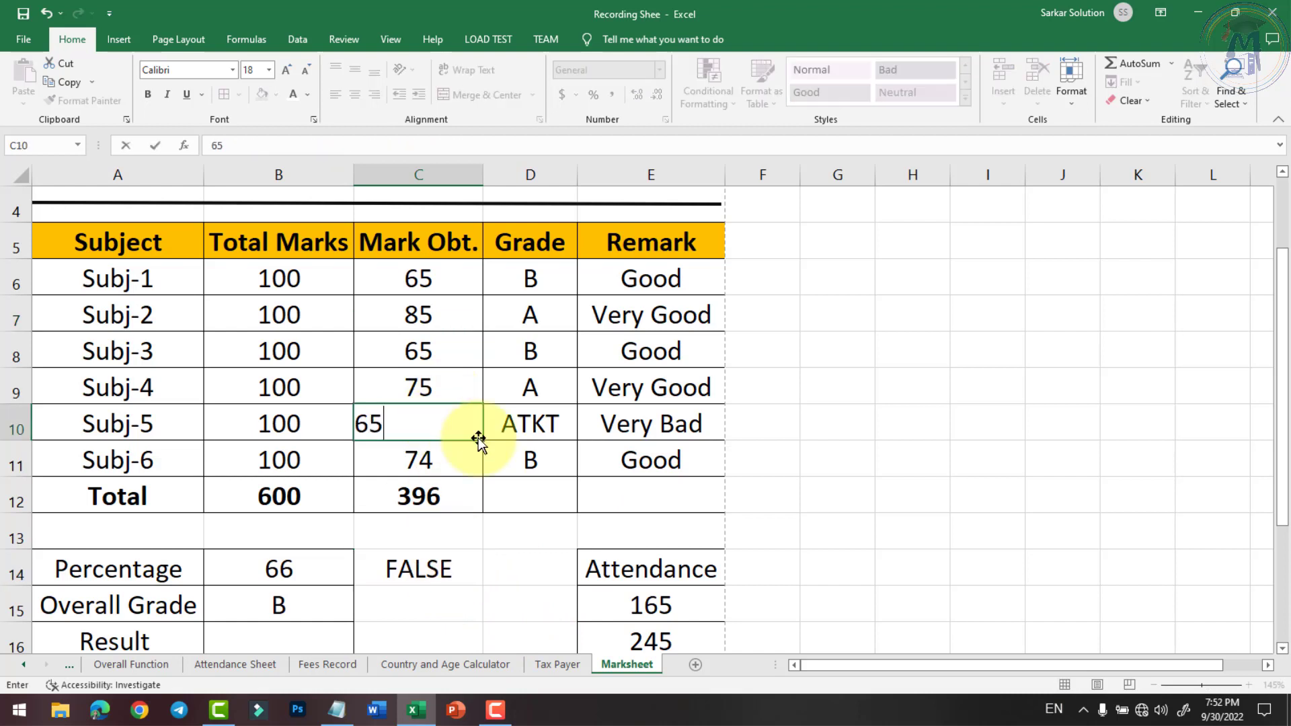
{"action": "key", "text": "Return"}
{"action": "left_click", "coordinate": [454, 564]}
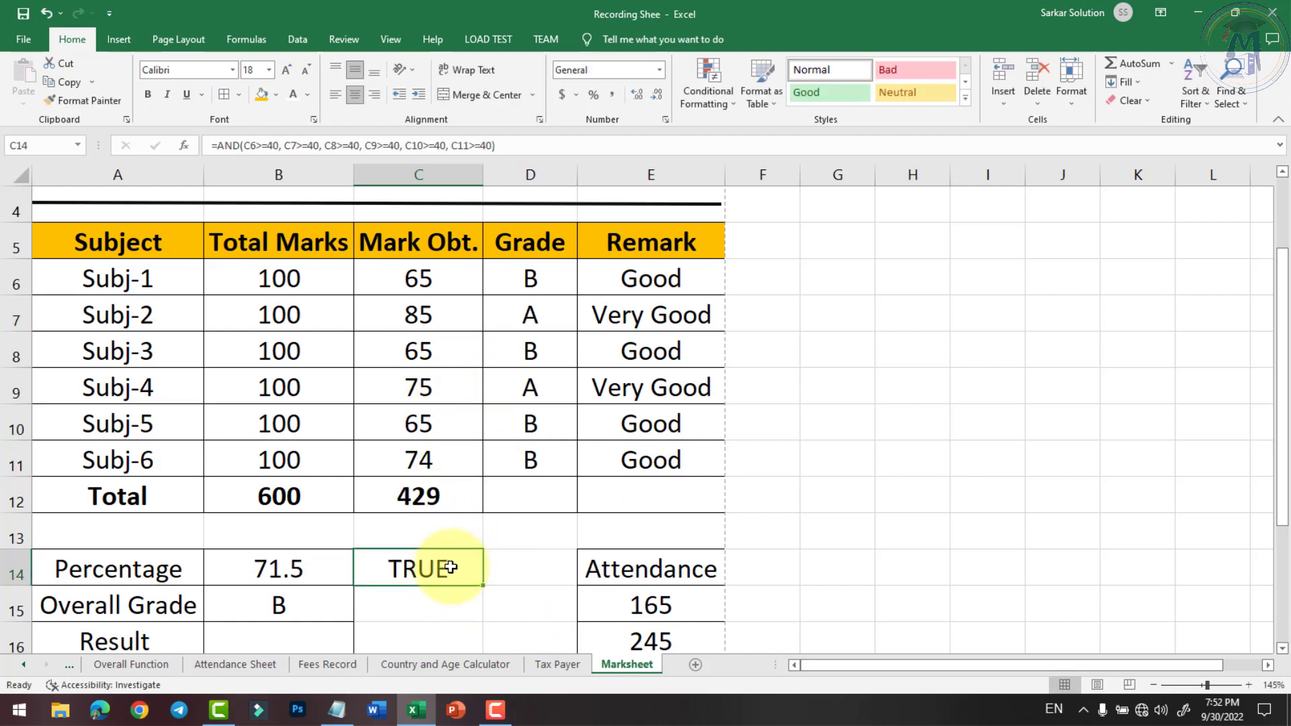
Step: Test the AND formula in C14 by setting Subj-6's obtained mark in C11 to 32
{"action": "left_click", "coordinate": [451, 459]}
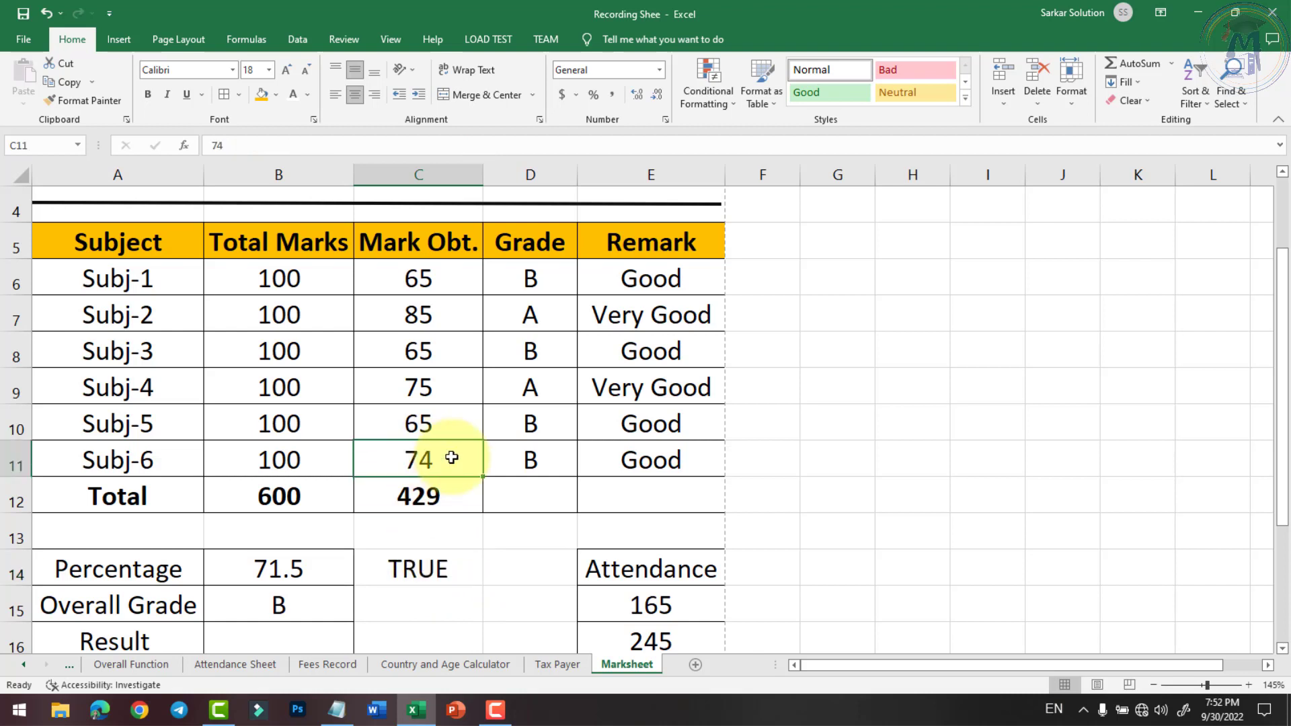
{"action": "type", "text": "32"}
{"action": "key", "text": "Return"}
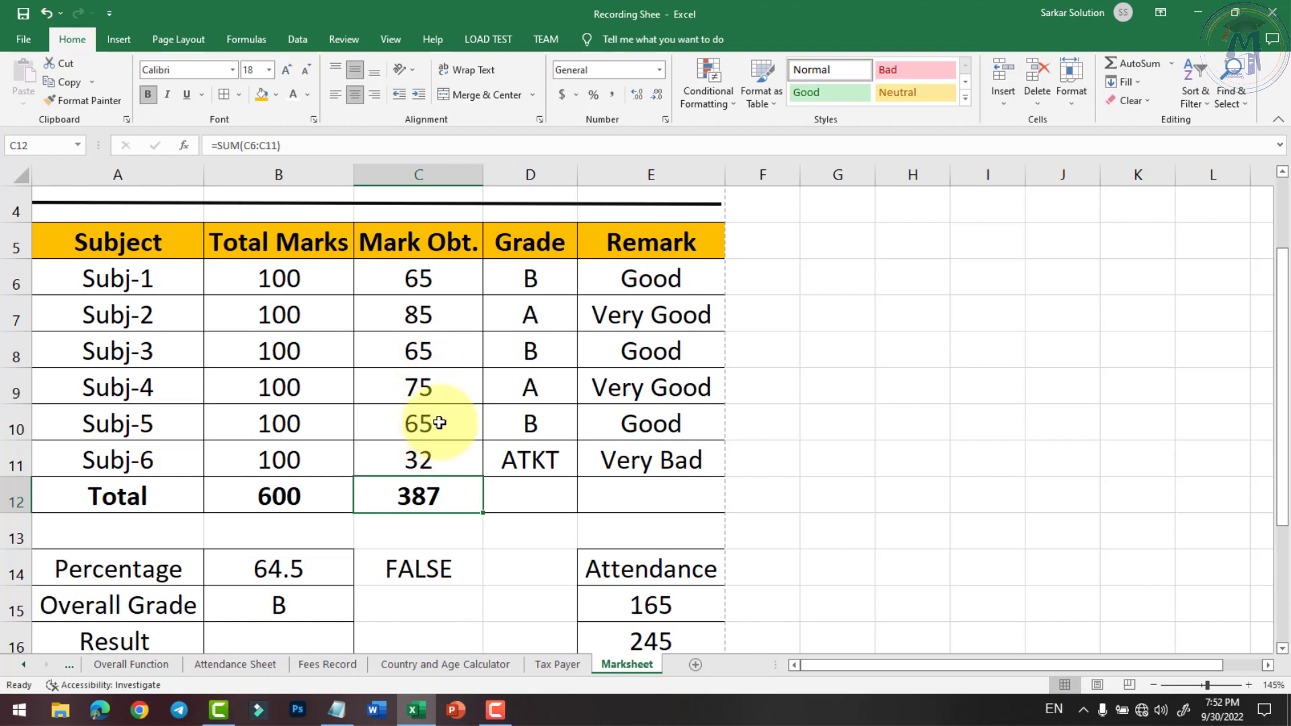
{"action": "left_click", "coordinate": [426, 562]}
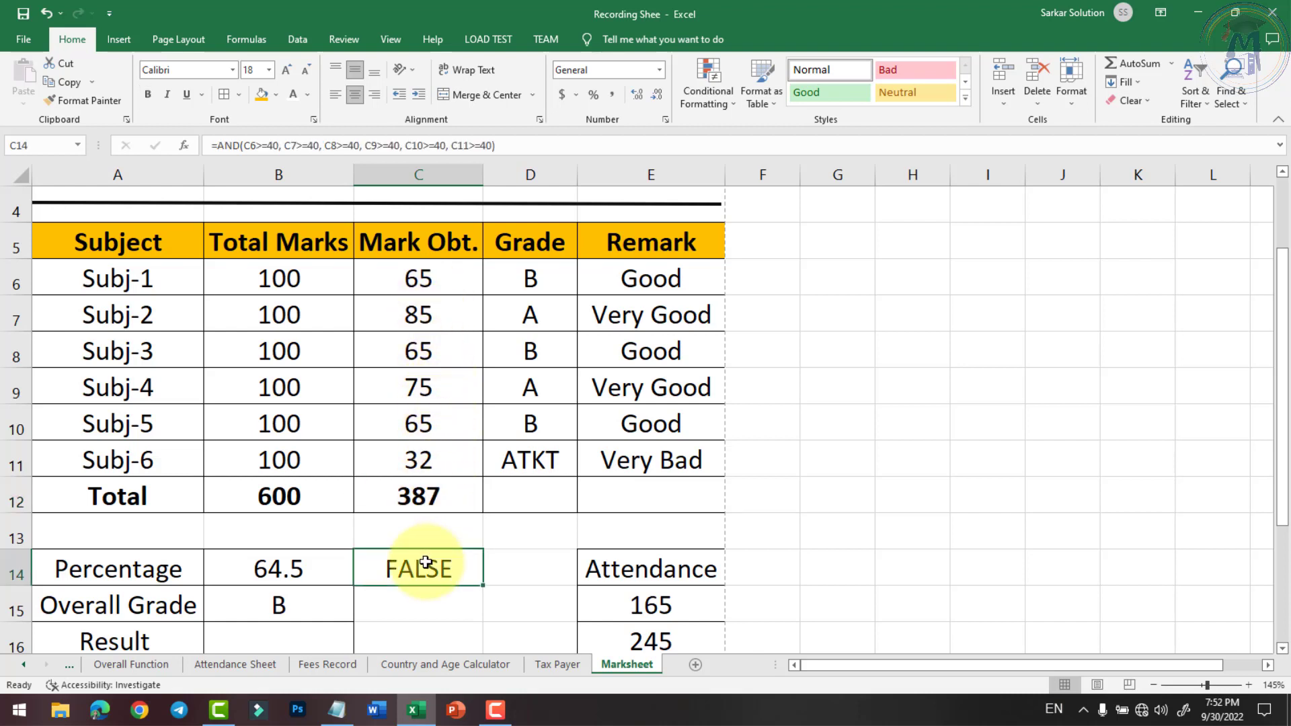
Step: Set Subj-6's obtained mark in C11 to 95 and check the AND result in C14
{"action": "left_click", "coordinate": [438, 465]}
{"action": "type", "text": "95"}
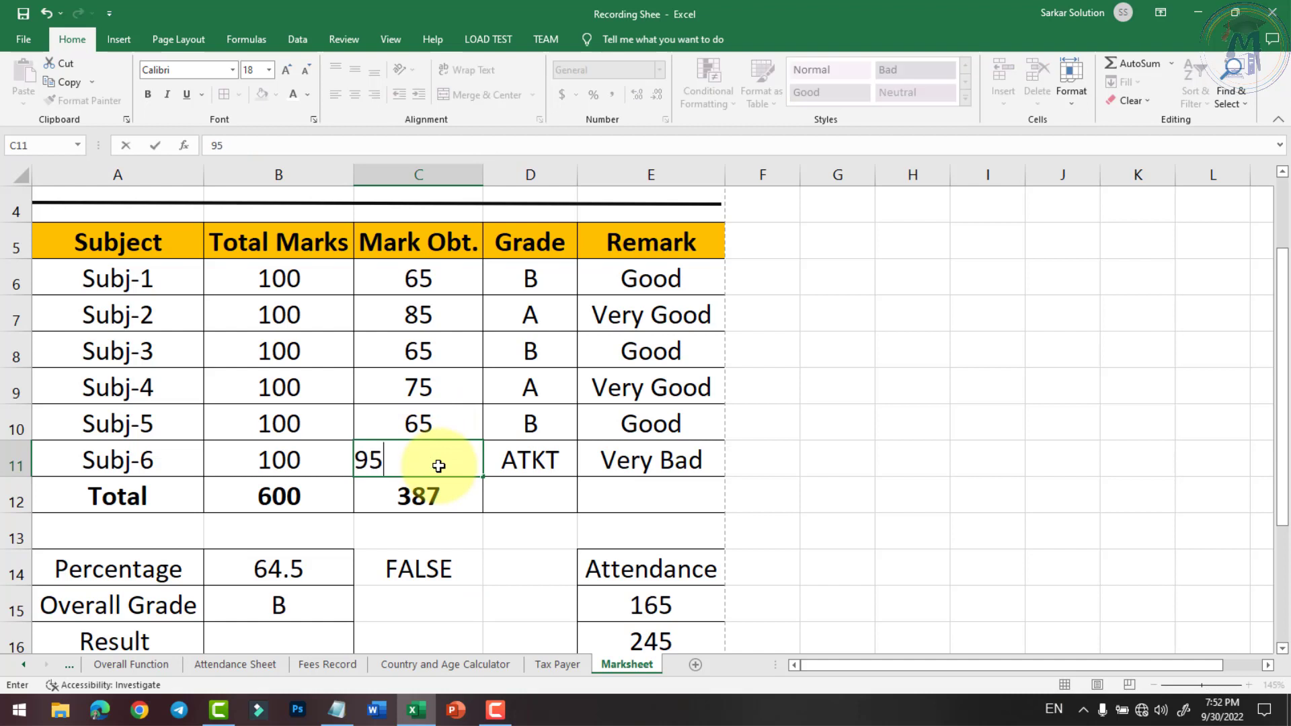
{"action": "key", "text": "Return"}
{"action": "left_click", "coordinate": [412, 568]}
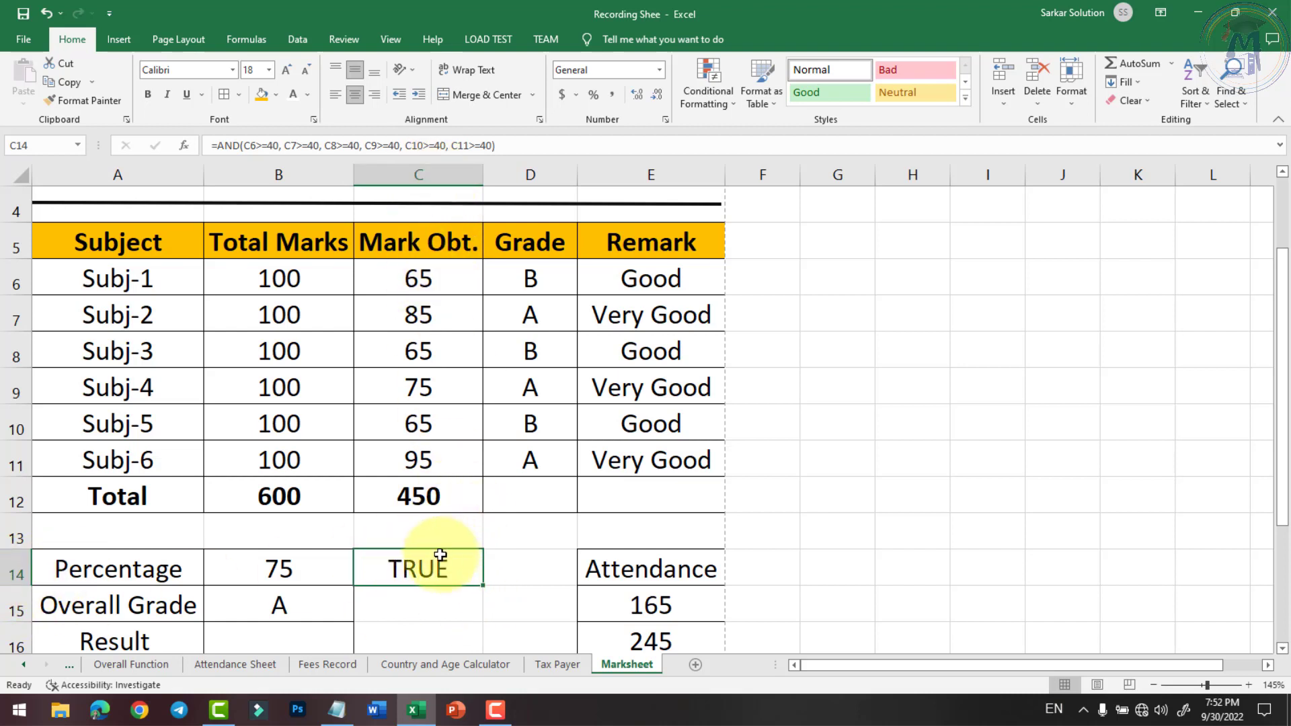
Step: Start an IF formula in the Result cell B16 with the logical test c14=TRUE
{"action": "scroll", "coordinate": [439, 562], "scroll_direction": "down", "scroll_amount": 1}
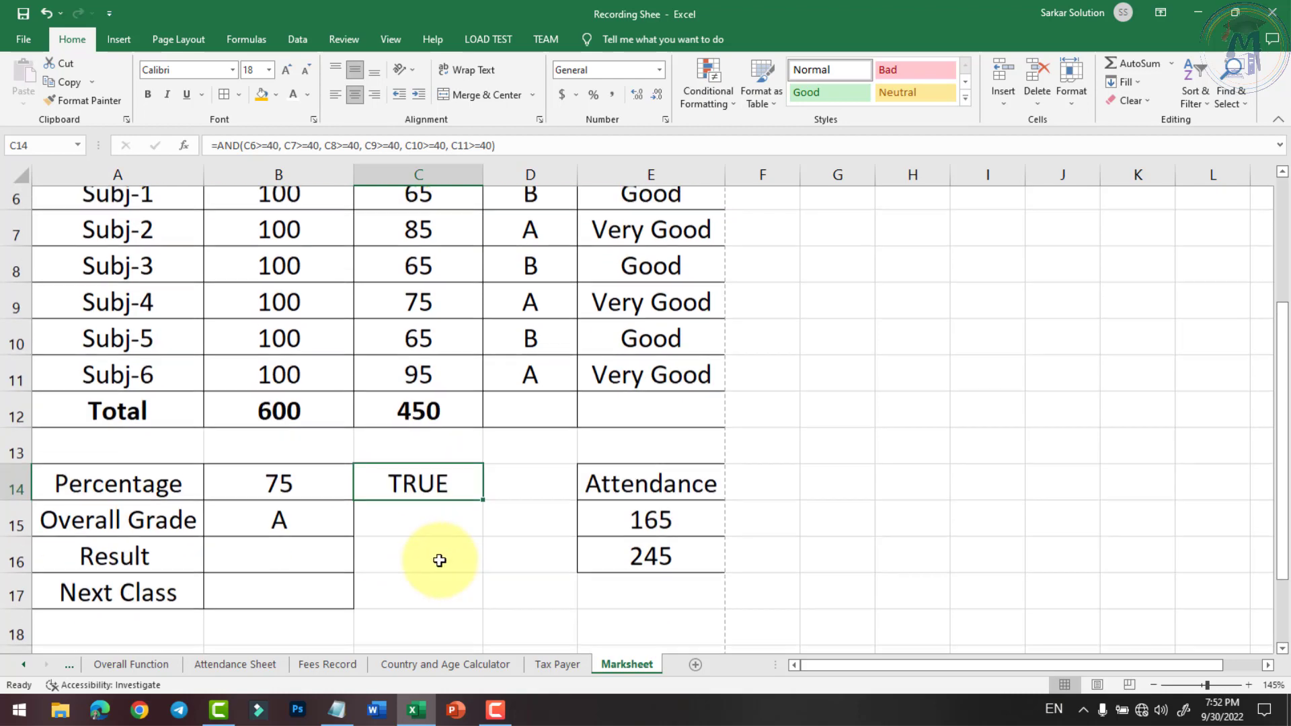
{"action": "left_click", "coordinate": [277, 529]}
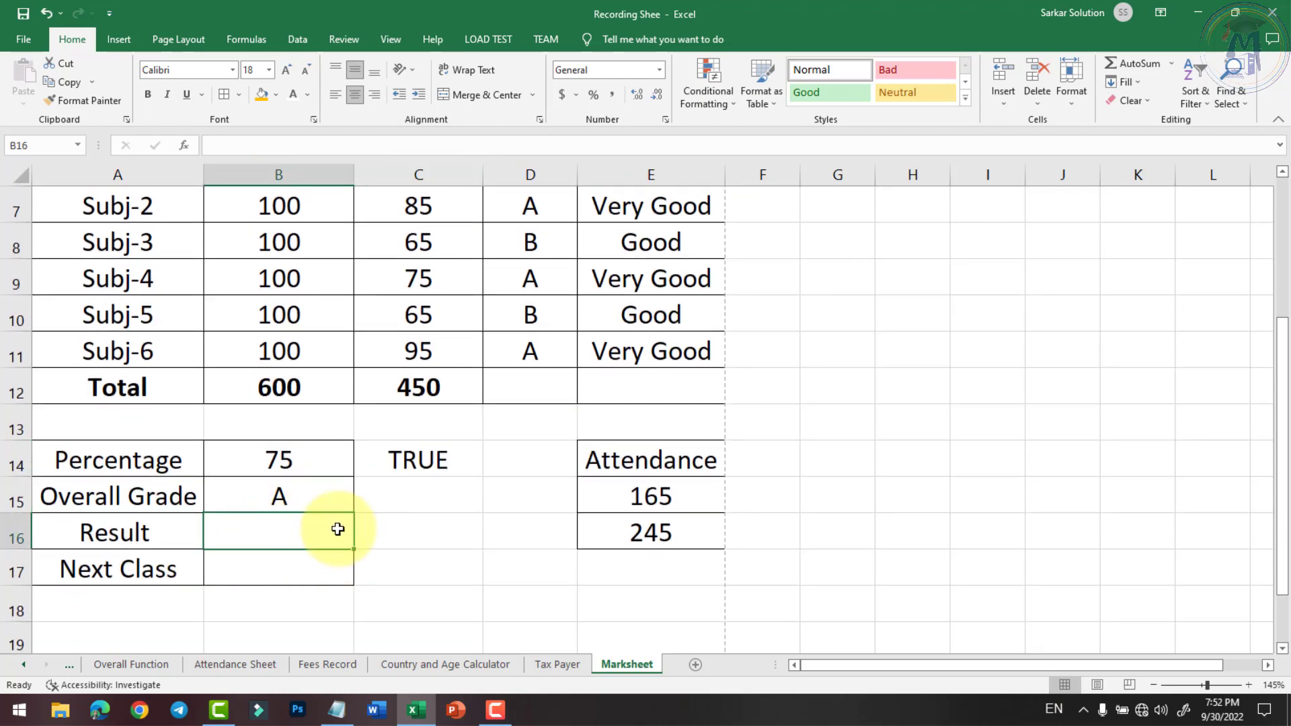
{"action": "type", "text": "=if"}
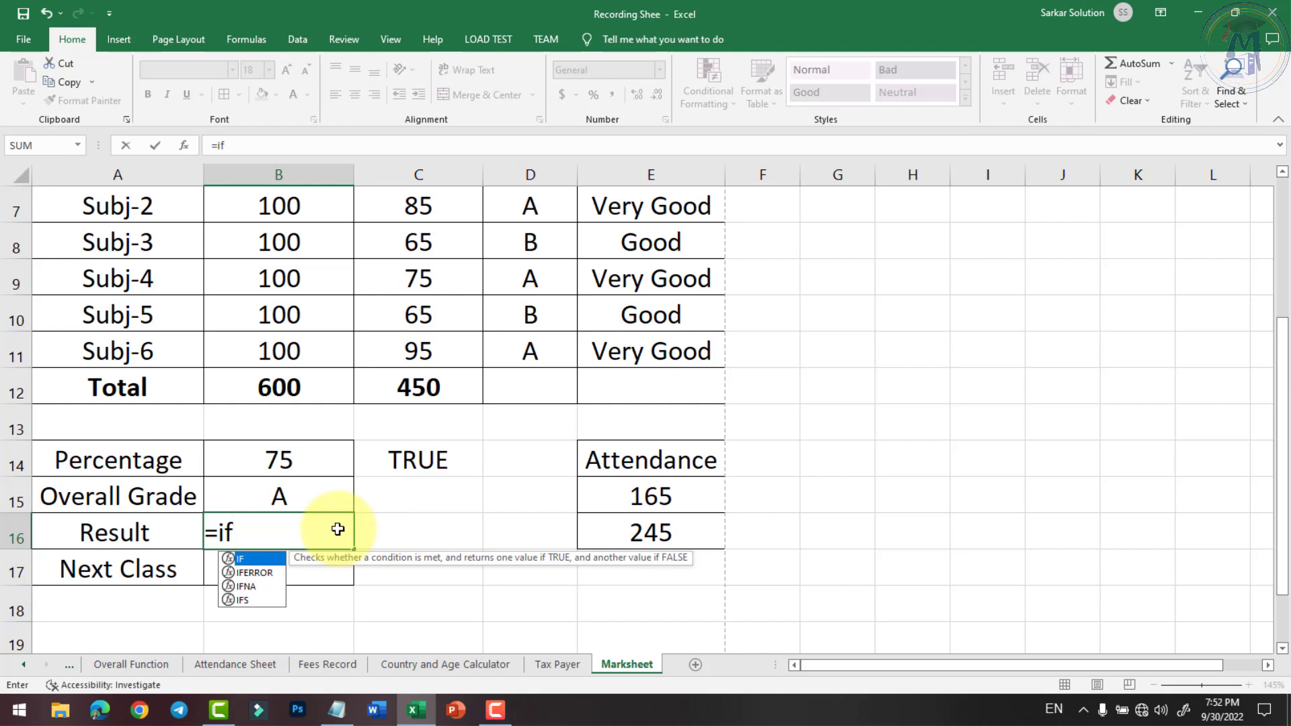
{"action": "type", "text": "(c14"}
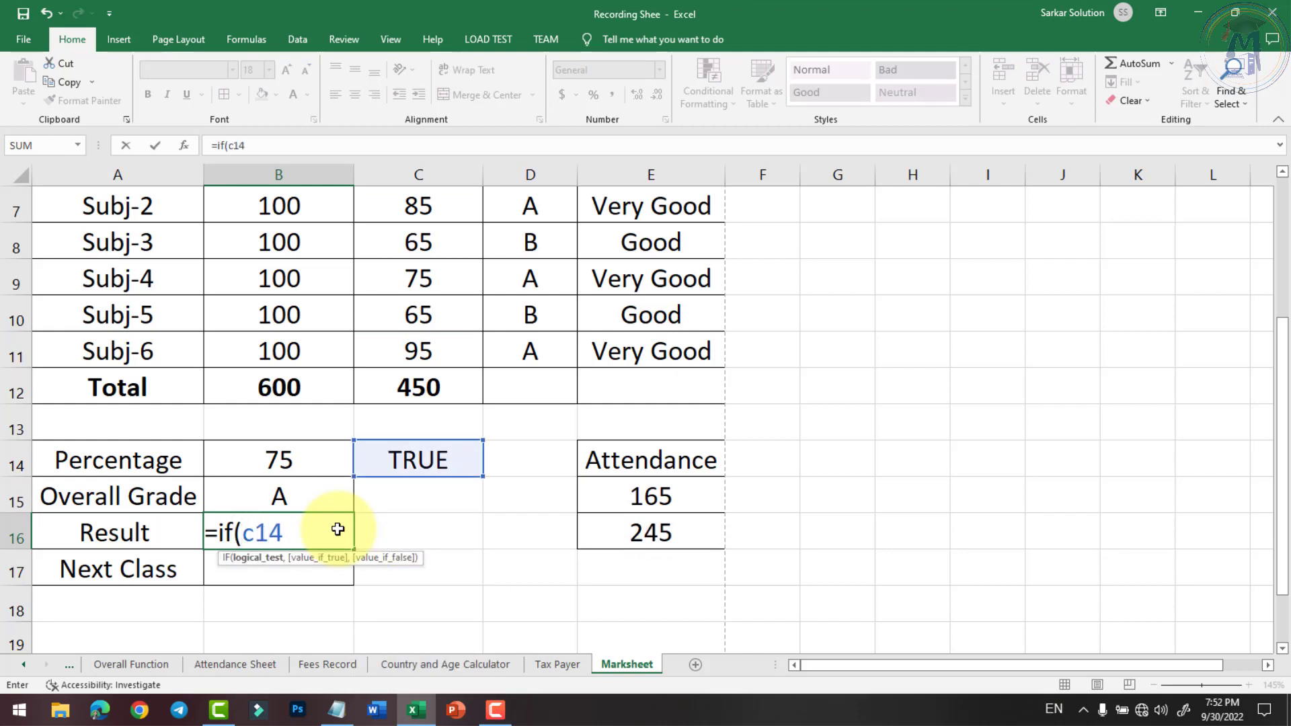
{"action": "type", "text": "=TRUE"}
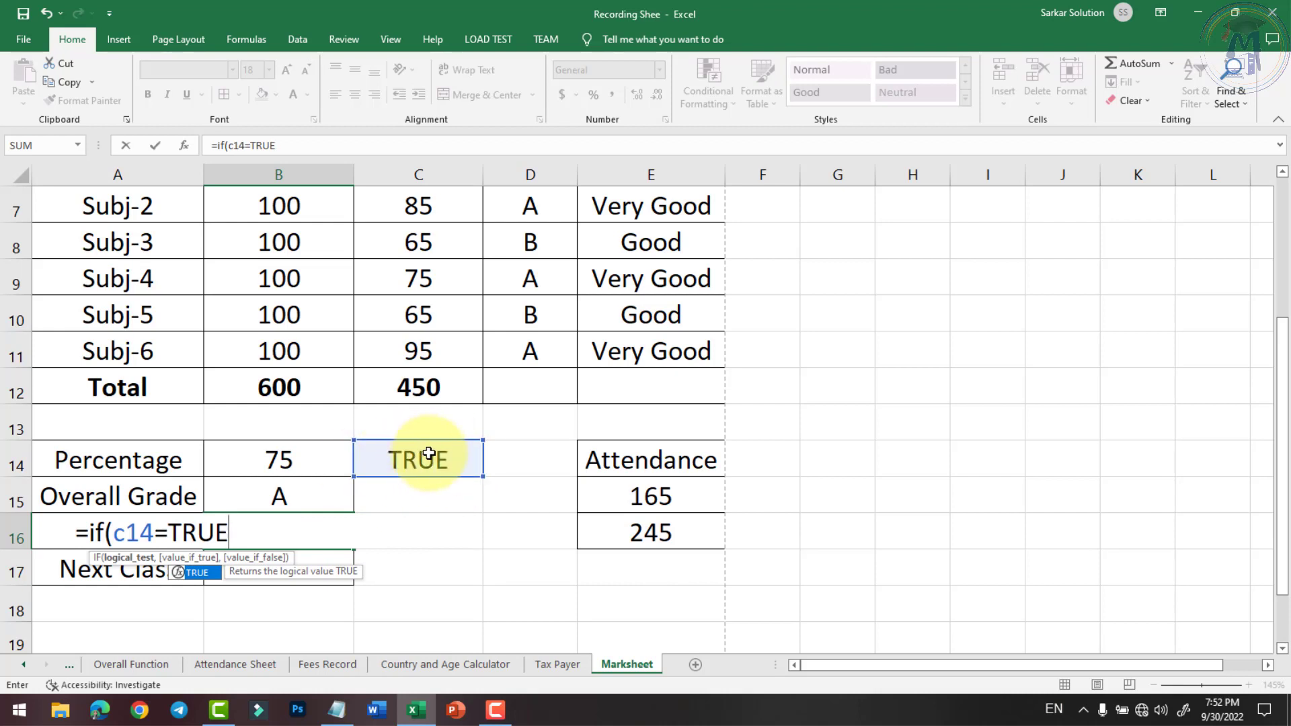
Step: Complete the Result formula in B16 to return "Badhai Ho" when C14 is TRUE and "Fir Se Padho" otherwise
{"action": "type", "text": ", \"Bad"}
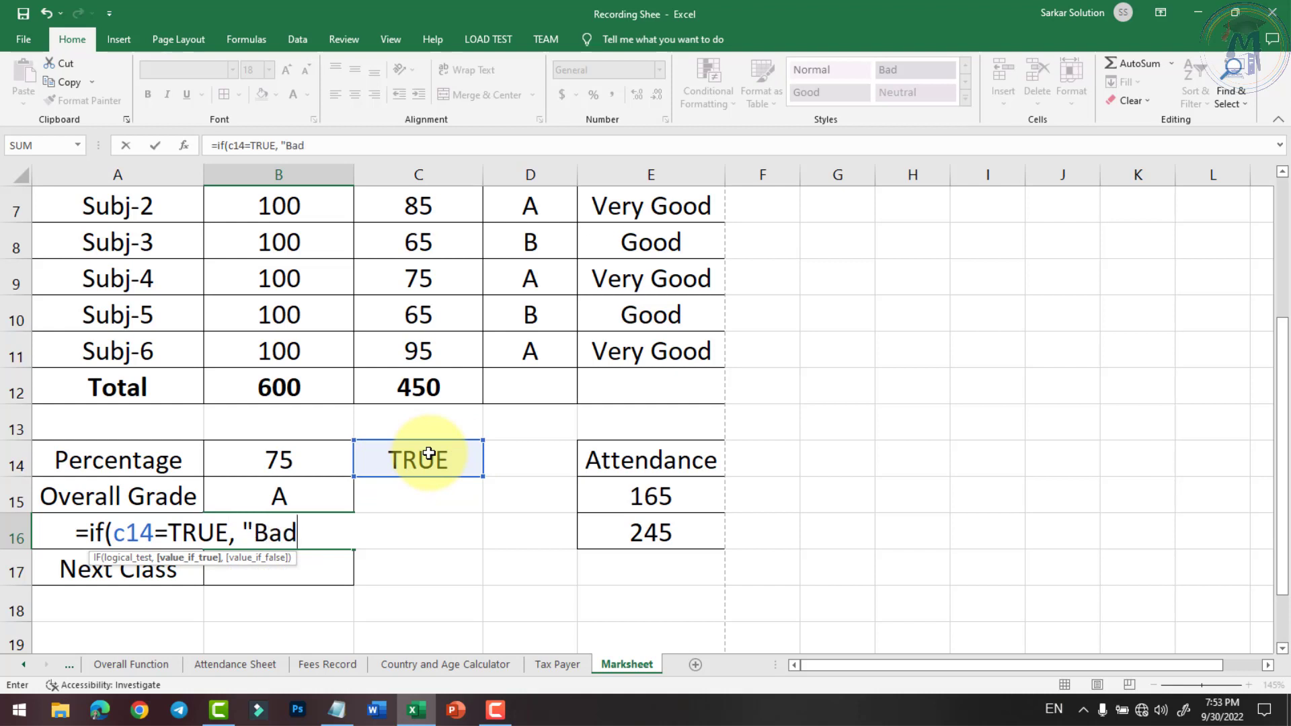
{"action": "key", "text": "BackSpace"}
{"action": "key", "text": "BackSpace"}
{"action": "key", "text": "BackSpace"}
{"action": "type", "text": "Badh"}
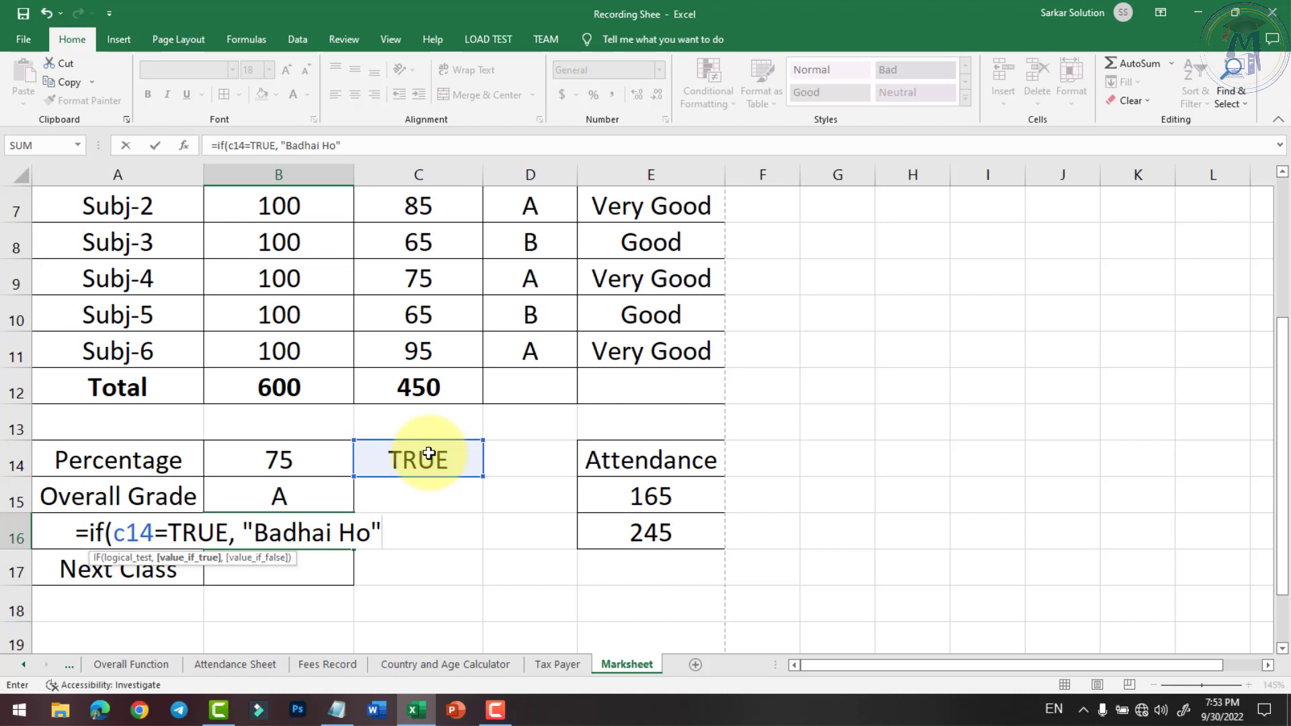
{"action": "type", "text": "ai Ho\", \"Fir Se"}
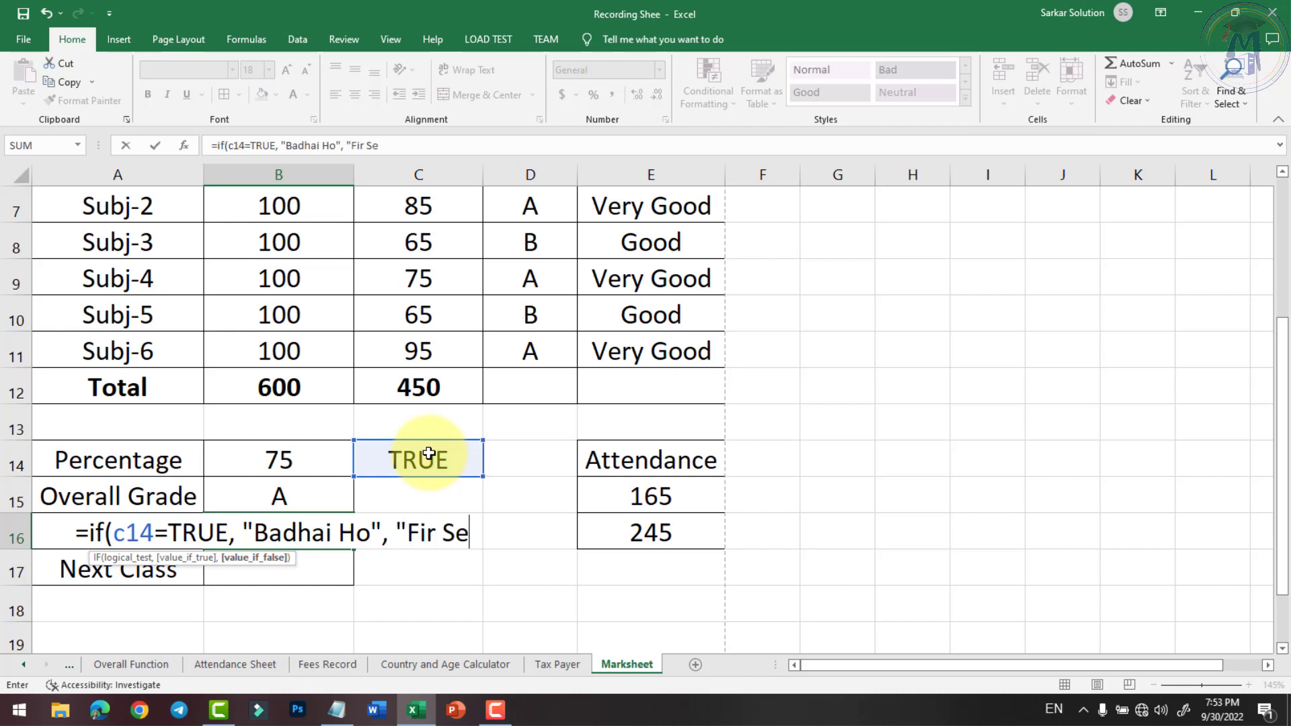
{"action": "type", "text": "padho"}
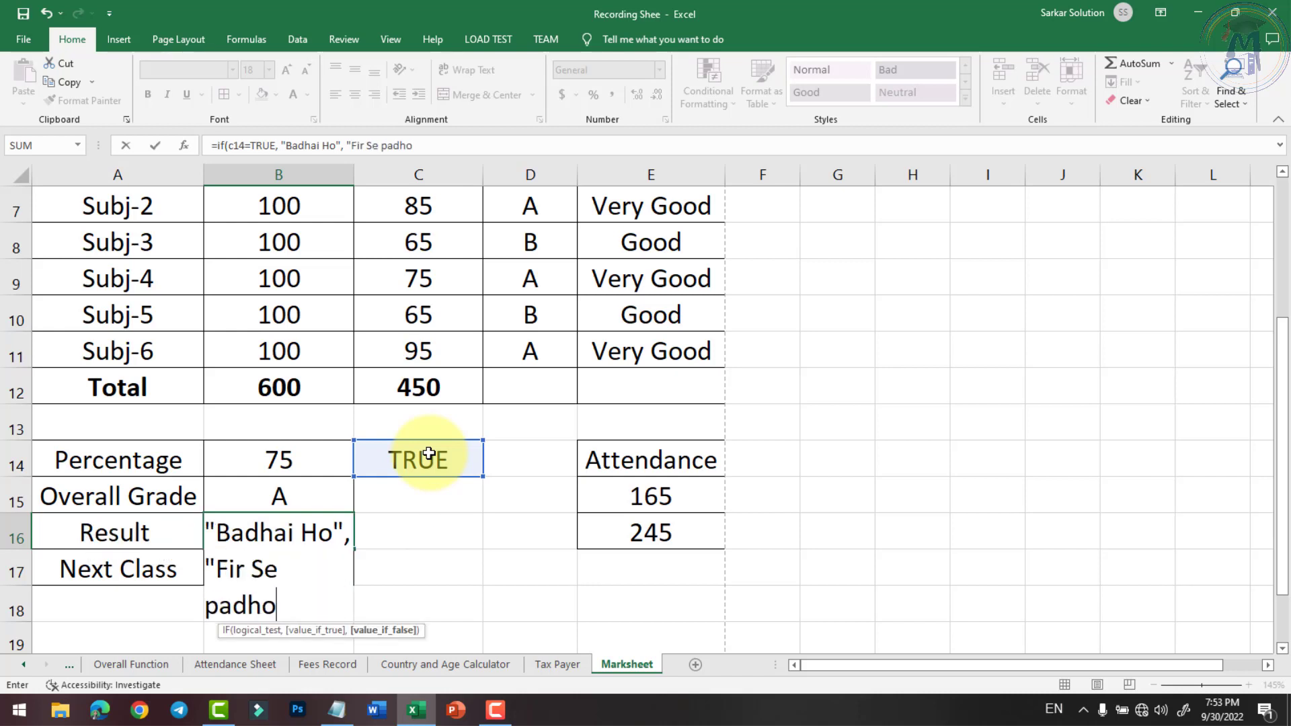
{"action": "key", "text": "BackSpace"}
{"action": "key", "text": "BackSpace"}
{"action": "key", "text": "BackSpace"}
{"action": "key", "text": "BackSpace"}
{"action": "key", "text": "BackSpace"}
{"action": "type", "text": "Padho"}
{"action": "key", "text": "Return"}
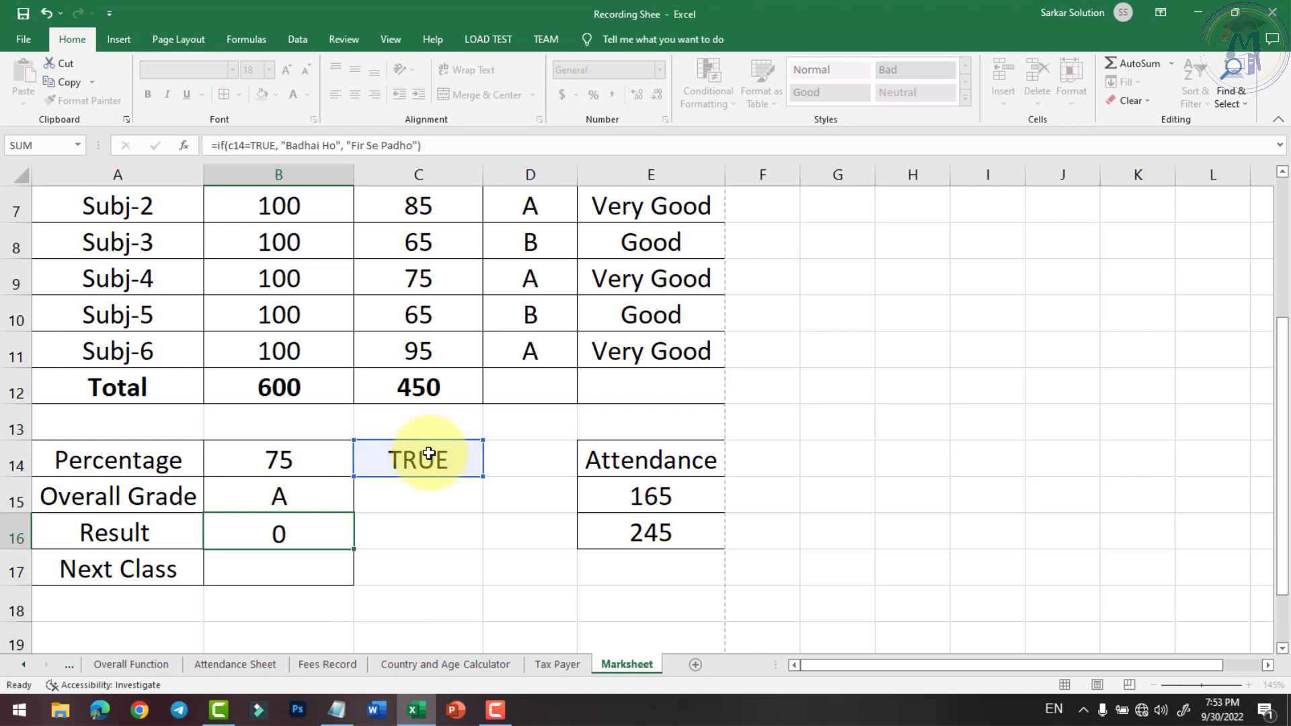
{"action": "left_click", "coordinate": [311, 533]}
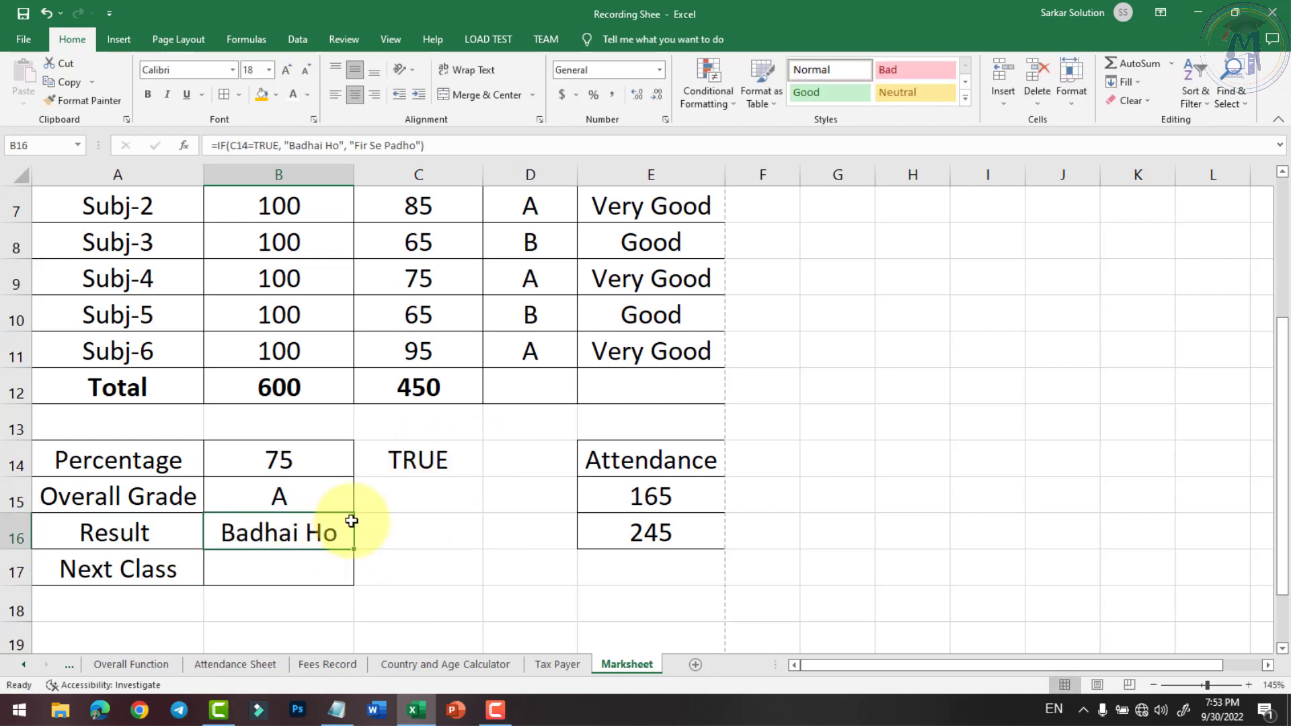
Step: Test the Result formula by setting Subj-5's obtained mark in C10 to 32
{"action": "left_click", "coordinate": [414, 456]}
{"action": "left_click", "coordinate": [428, 313]}
{"action": "type", "text": "32"}
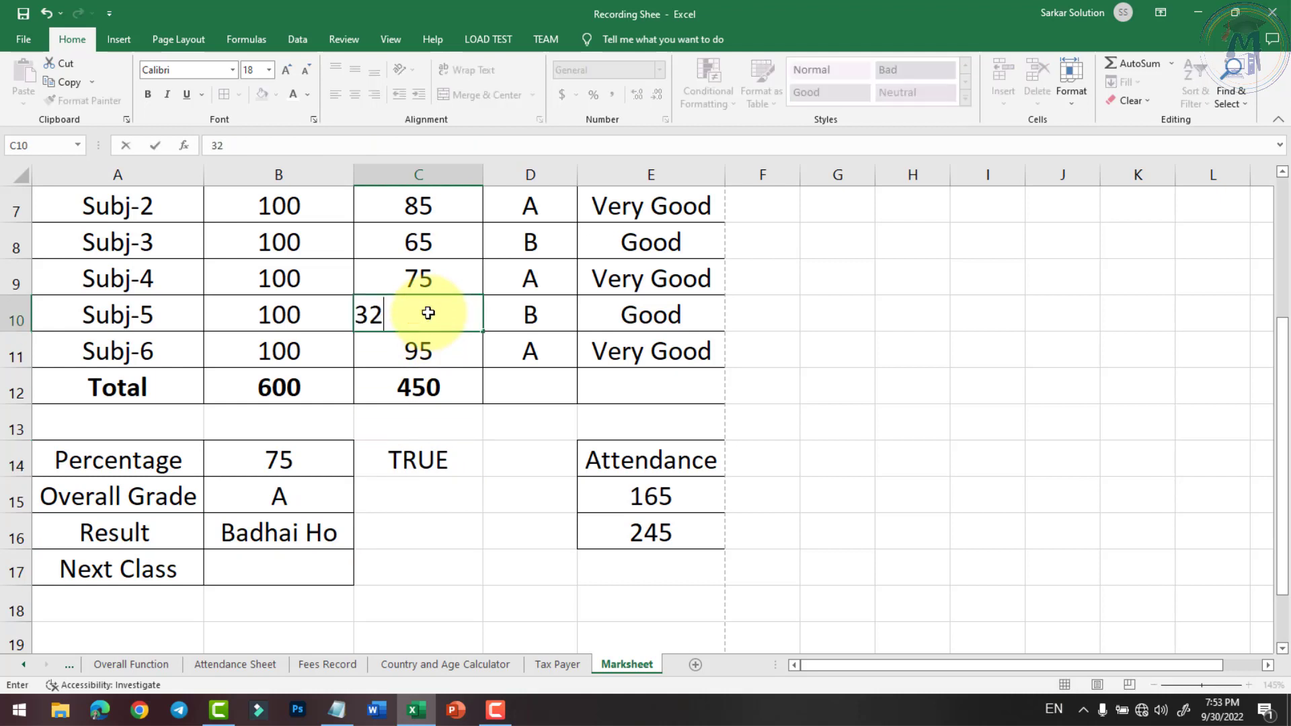
{"action": "key", "text": "Return"}
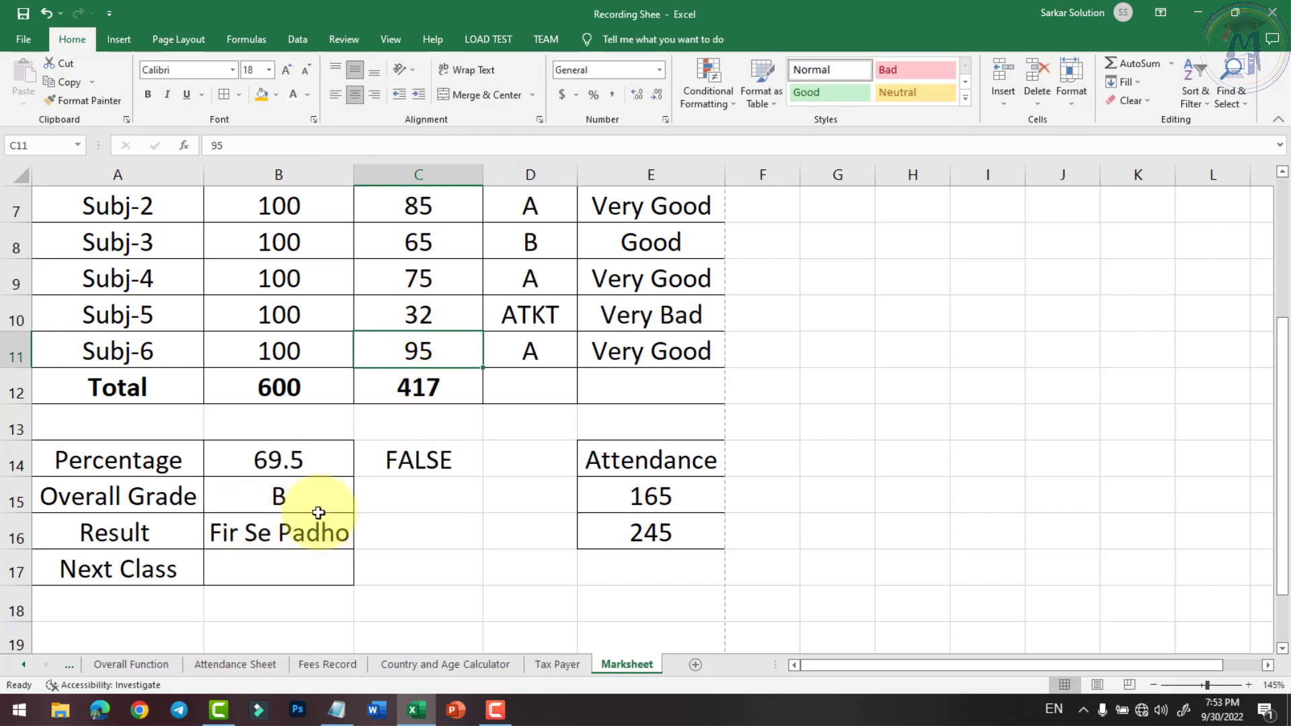
Step: Set Subj-5's obtained mark in C10 to 95 and recheck the AND result in C14 and the Result in B16
{"action": "left_click", "coordinate": [432, 317]}
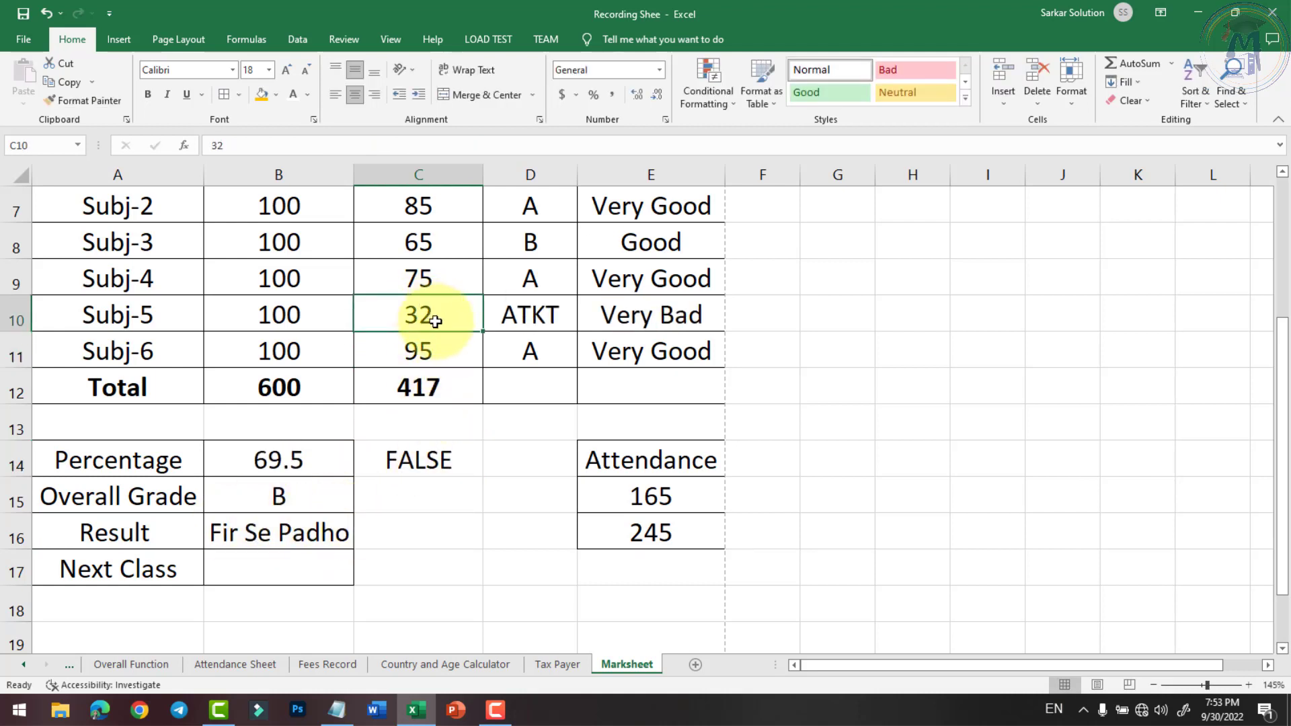
{"action": "type", "text": "95"}
{"action": "key", "text": "Return"}
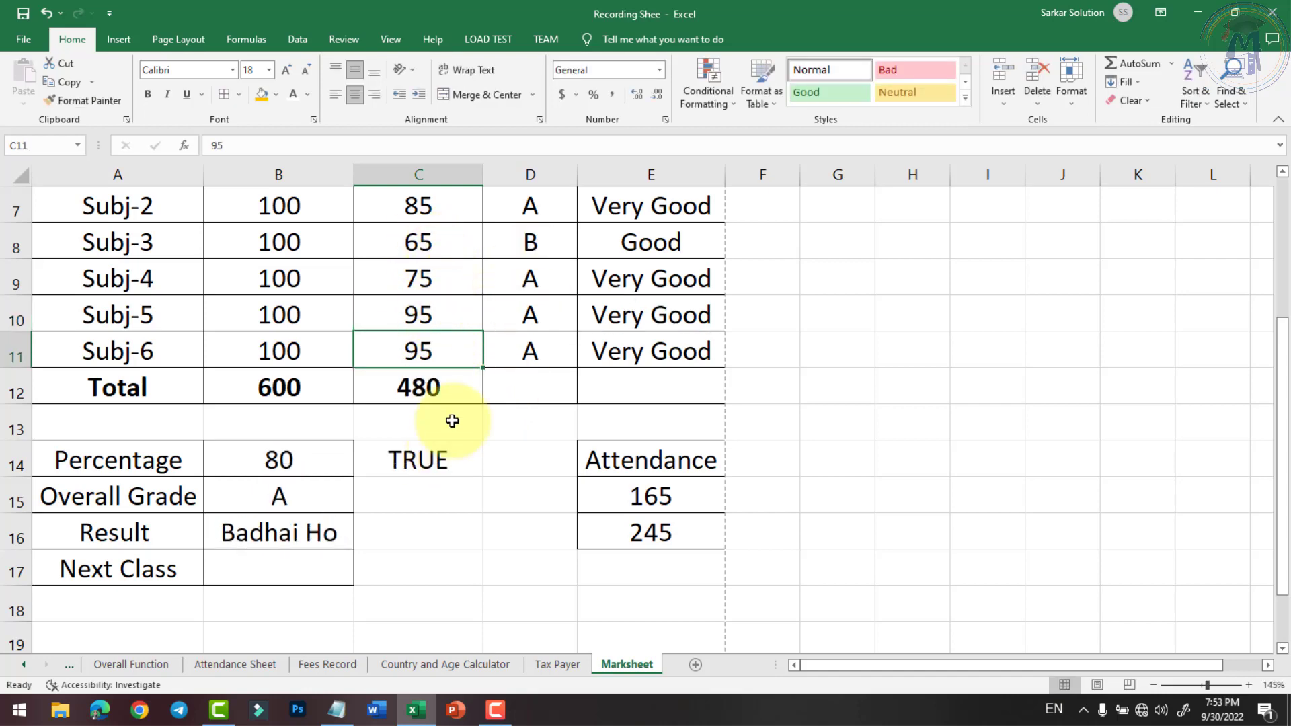
{"action": "scroll", "coordinate": [452, 421], "scroll_direction": "up", "scroll_amount": 2}
{"action": "scroll", "coordinate": [434, 357], "scroll_direction": "down", "scroll_amount": 1}
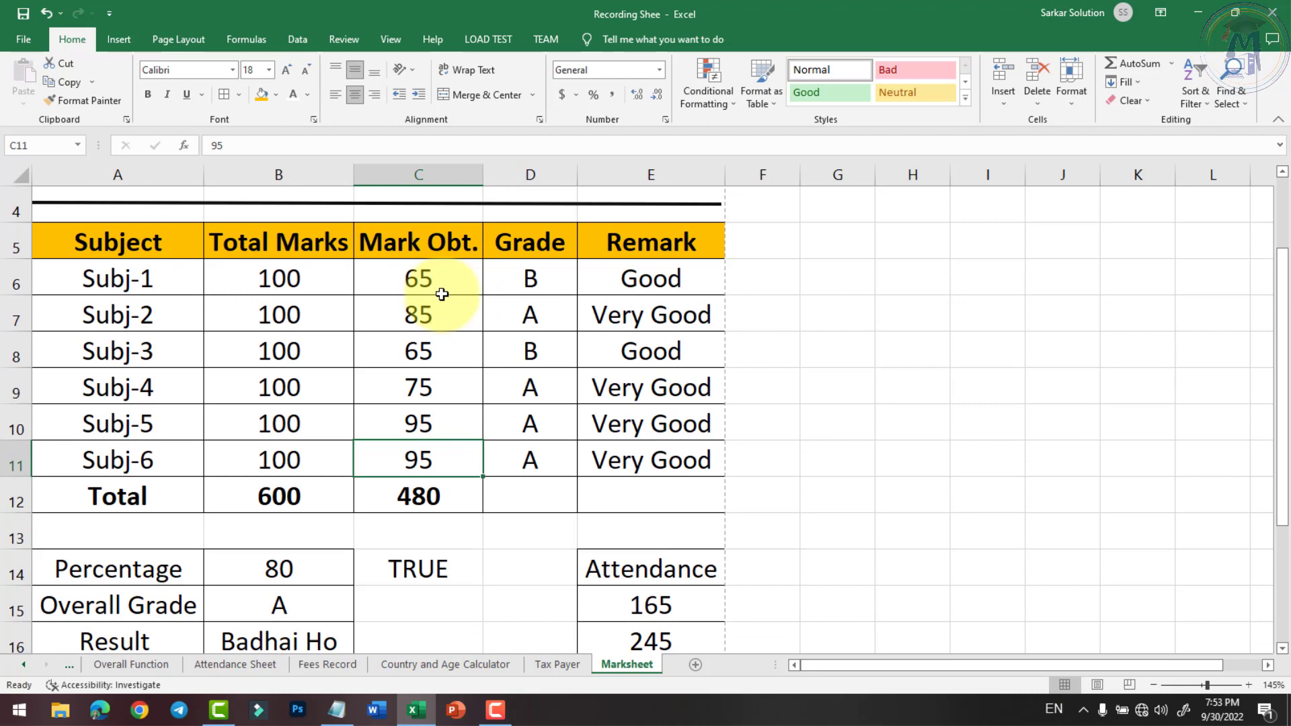
{"action": "scroll", "coordinate": [453, 453], "scroll_direction": "down", "scroll_amount": 1}
{"action": "left_click", "coordinate": [439, 461]}
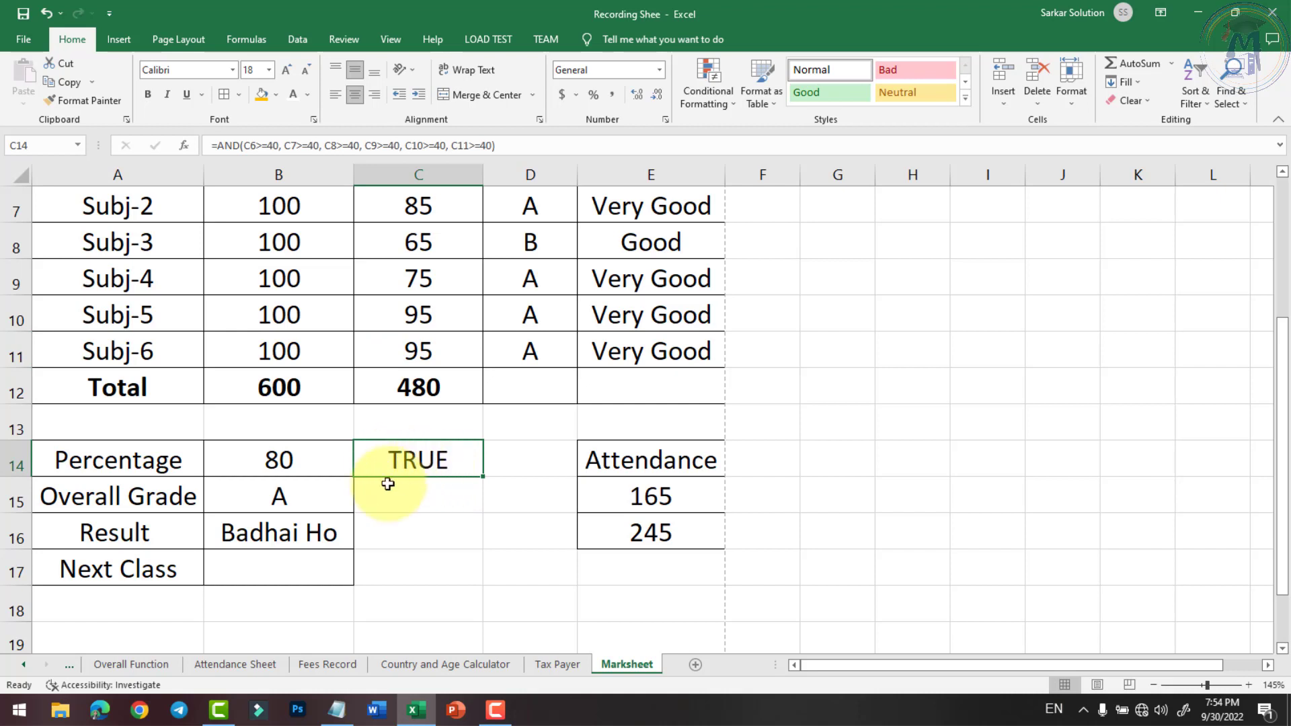
{"action": "left_click", "coordinate": [281, 533]}
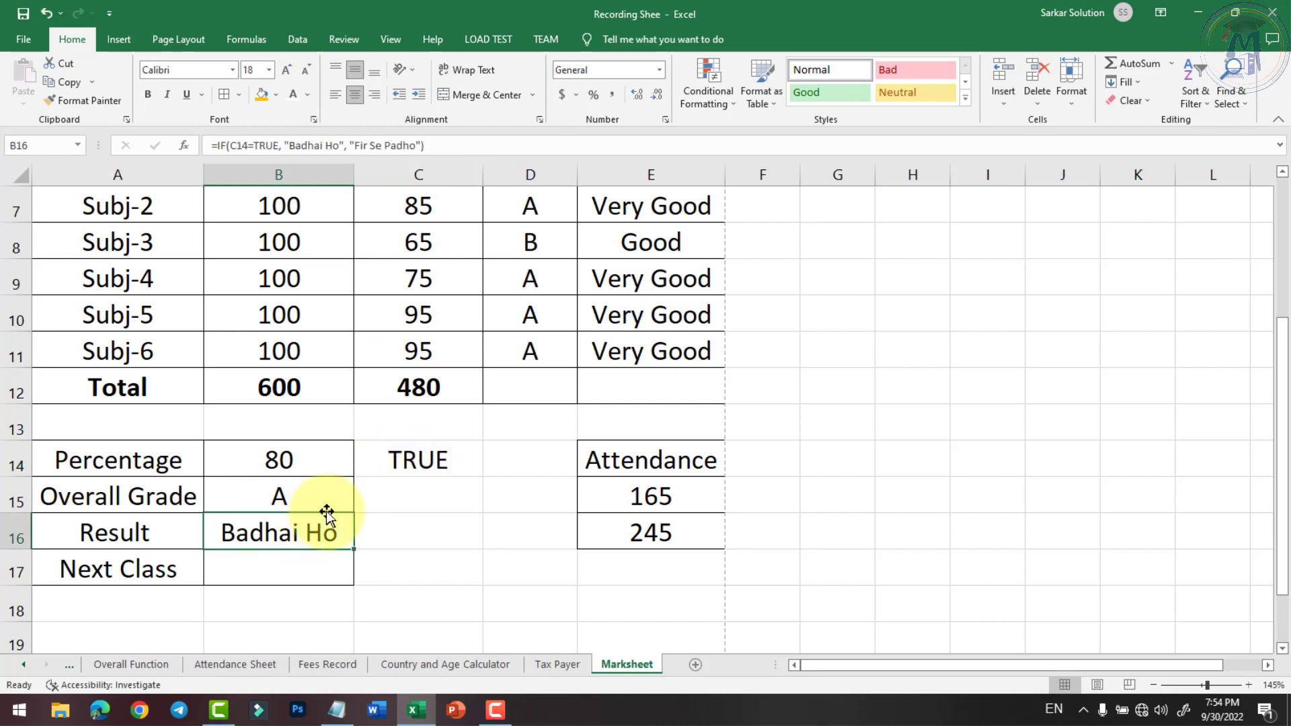
Step: Set Subj-5's obtained mark in C10 to 6 and check the Result in B16 against the percentage
{"action": "left_click", "coordinate": [445, 325]}
{"action": "type", "text": "6"}
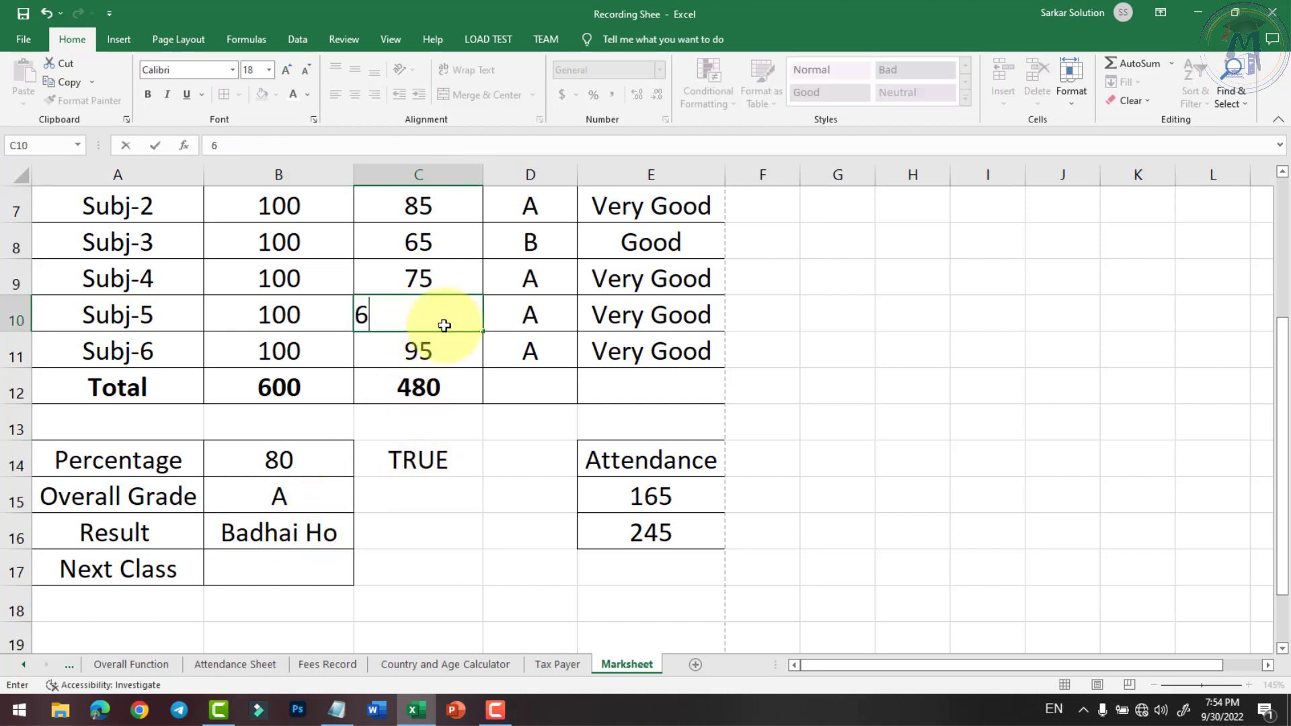
{"action": "key", "text": "Return"}
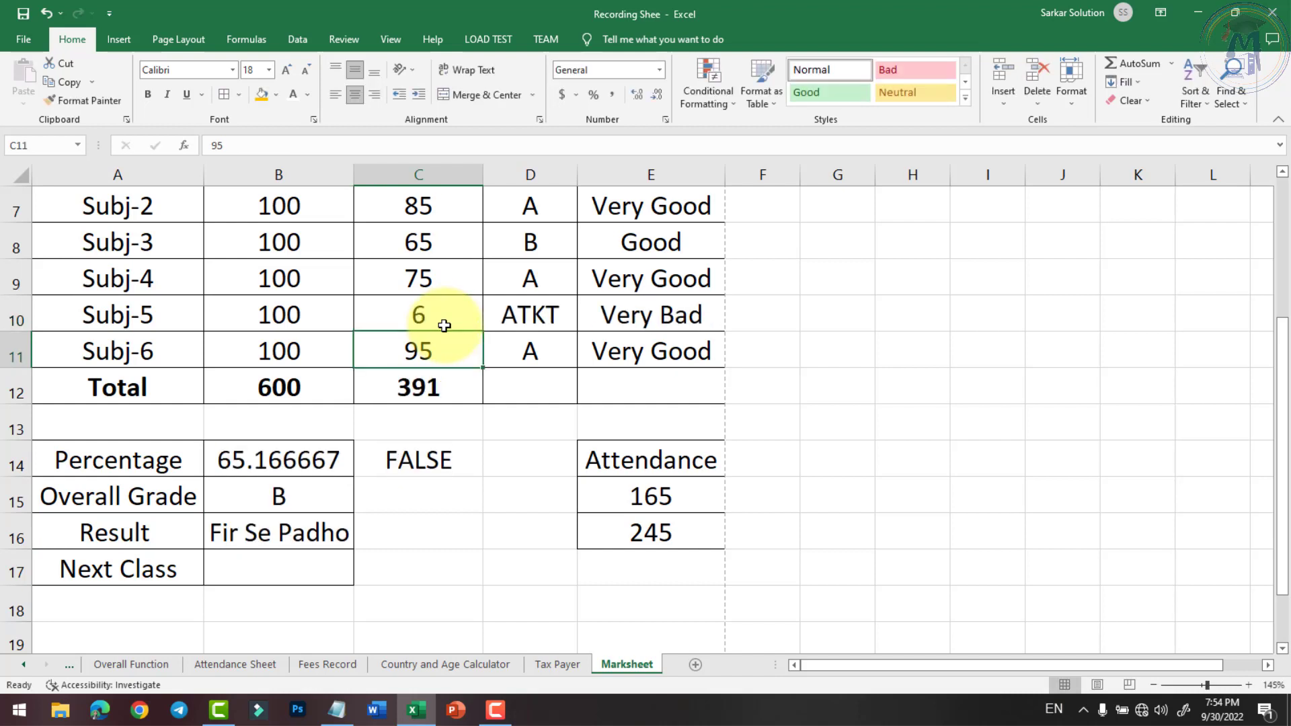
{"action": "left_click", "coordinate": [283, 534]}
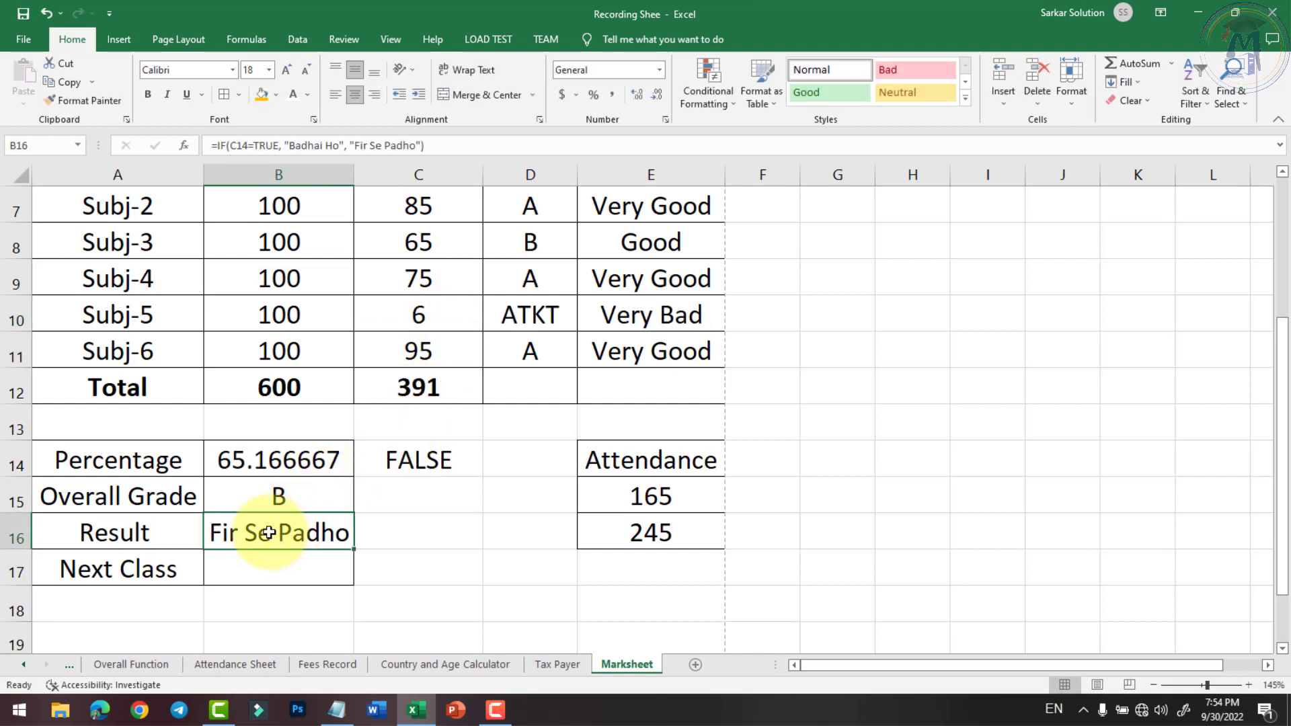
{"action": "left_click", "coordinate": [284, 465]}
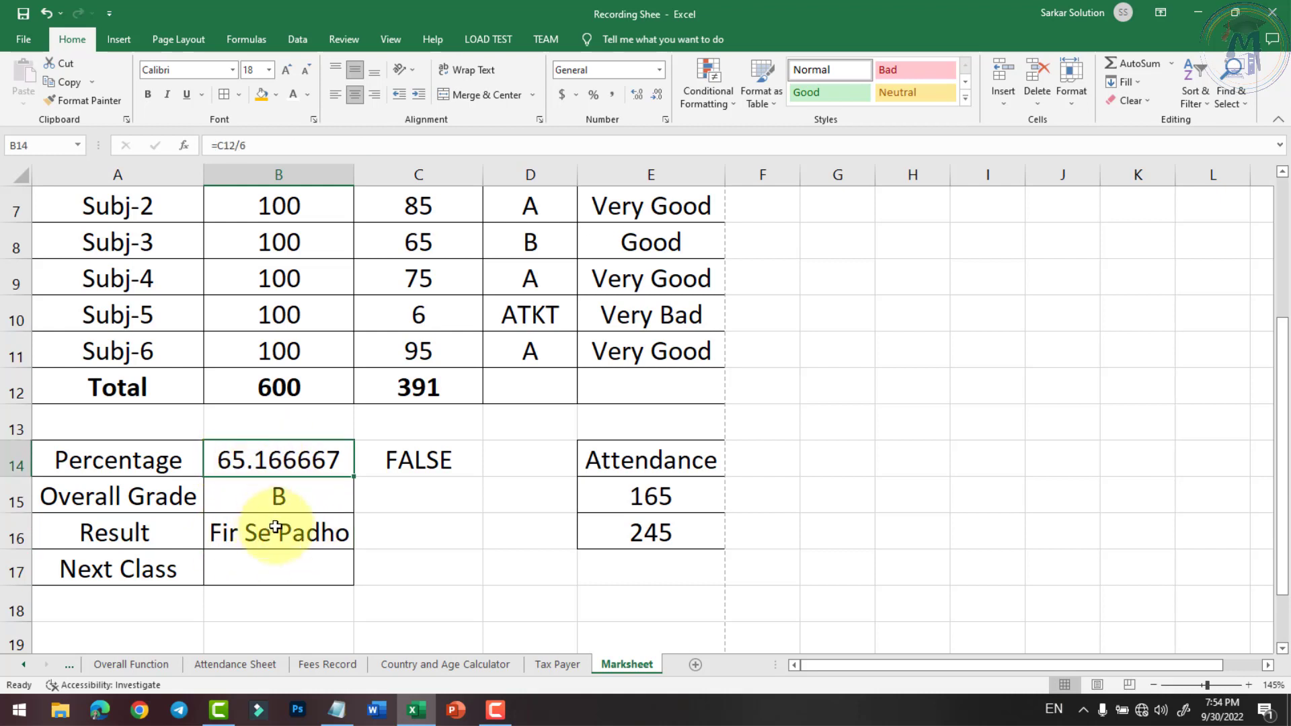
{"action": "left_click", "coordinate": [264, 570]}
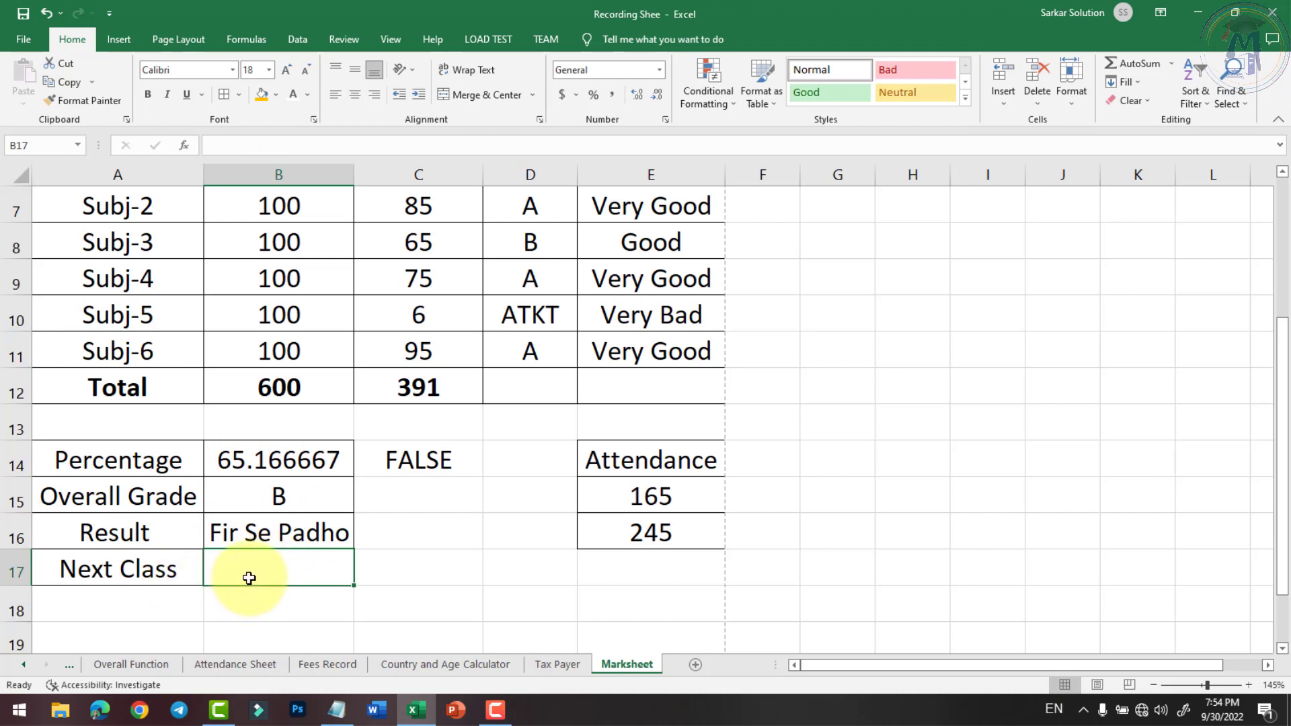
Step: Edit the Result formula in B16 to return "Pass" when C14 is TRUE and "Fail" otherwise
{"action": "double_click", "coordinate": [288, 532]}
{"action": "left_click_drag", "start_coordinate": [220, 533], "coordinate": [336, 532]}
{"action": "type", "text": "Pass"}
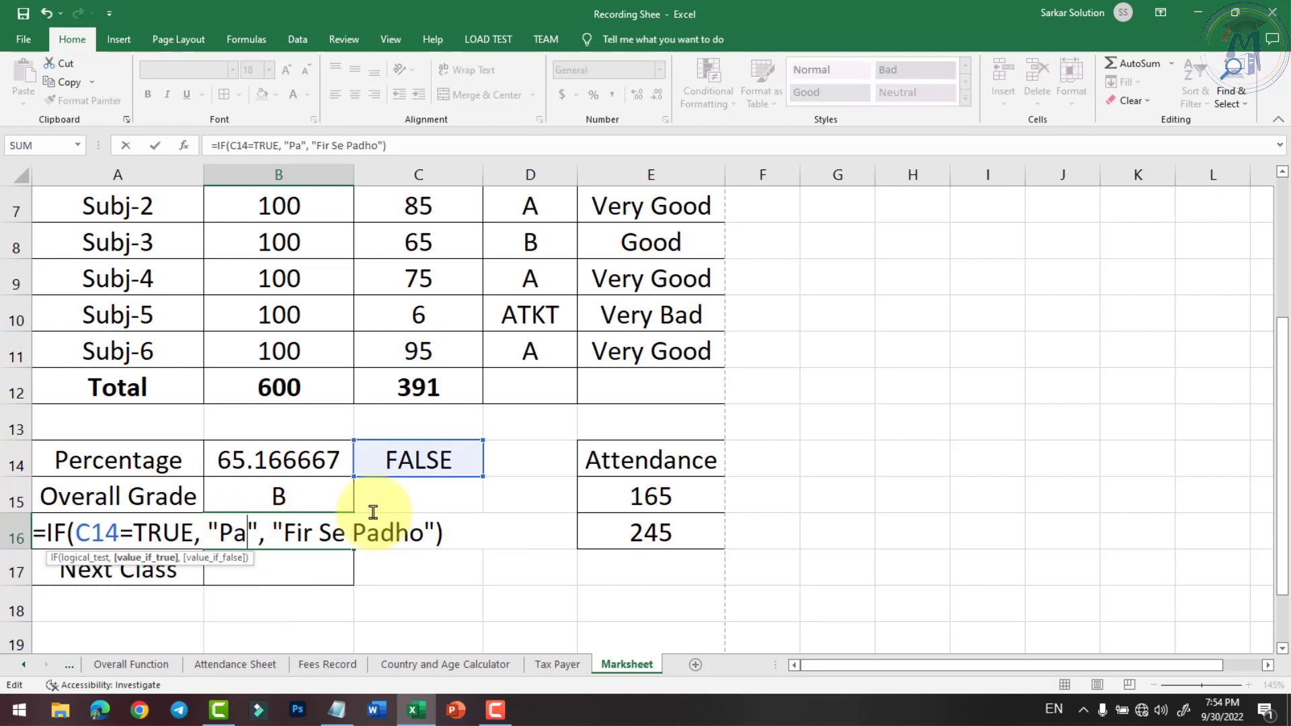
{"action": "key", "text": "Right"}
{"action": "key", "text": "Right"}
{"action": "key", "text": "Right"}
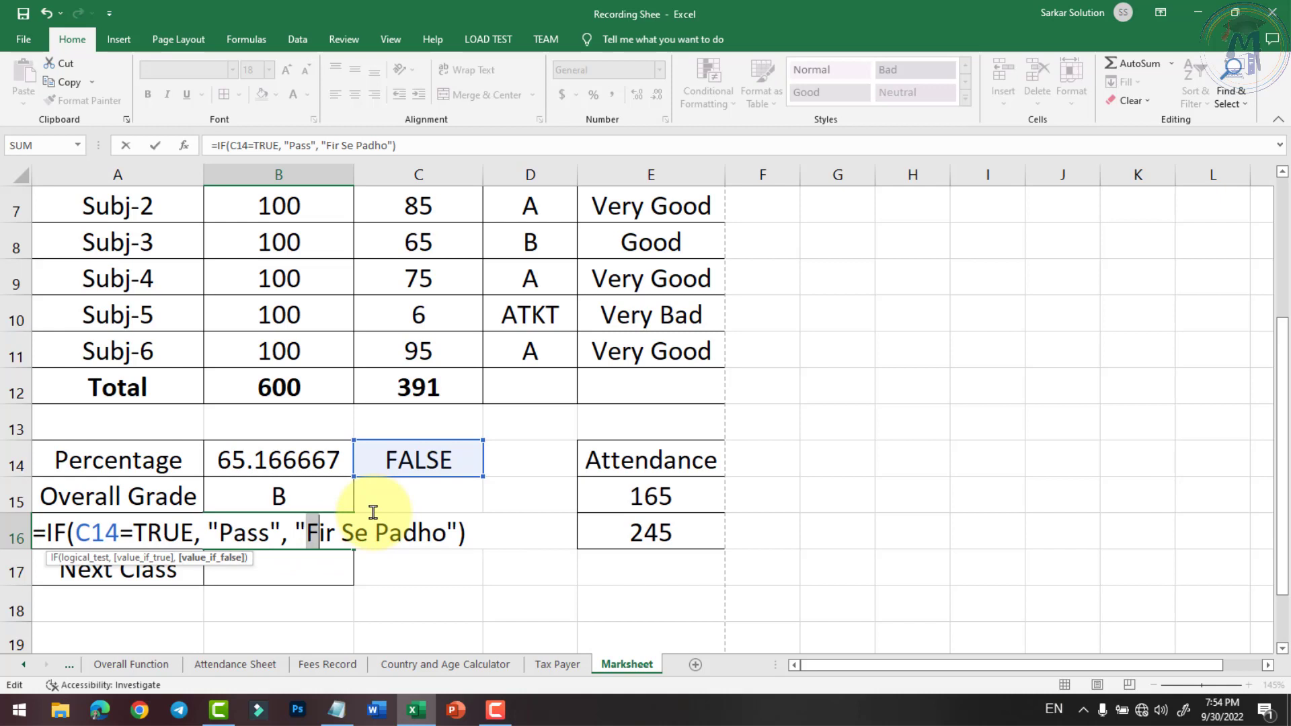
{"action": "key", "text": "shift+Right"}
{"action": "key", "text": "shift+Right"}
{"action": "key", "text": "shift+Right"}
{"action": "key", "text": "shift+Right"}
{"action": "key", "text": "shift+Right"}
{"action": "key", "text": "shift+Right"}
{"action": "key", "text": "shift+Right"}
{"action": "key", "text": "shift+Right"}
{"action": "key", "text": "shift+Right"}
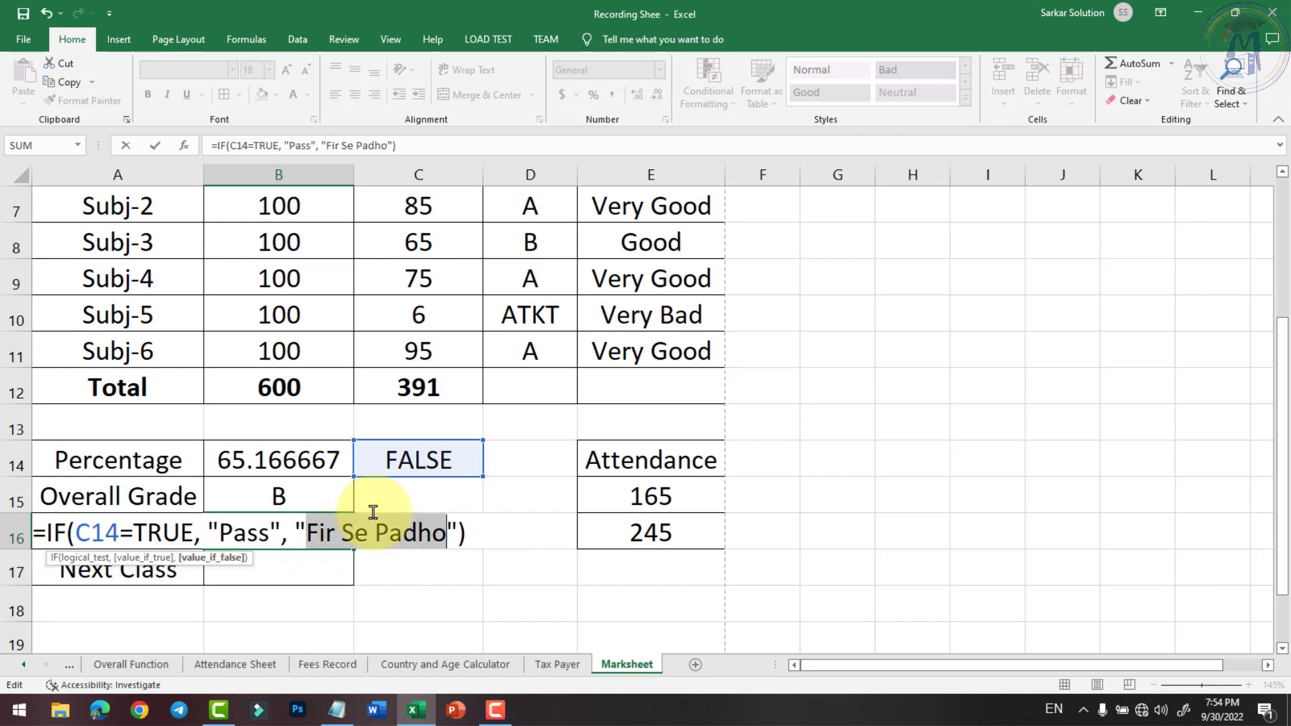
{"action": "type", "text": "Fail"}
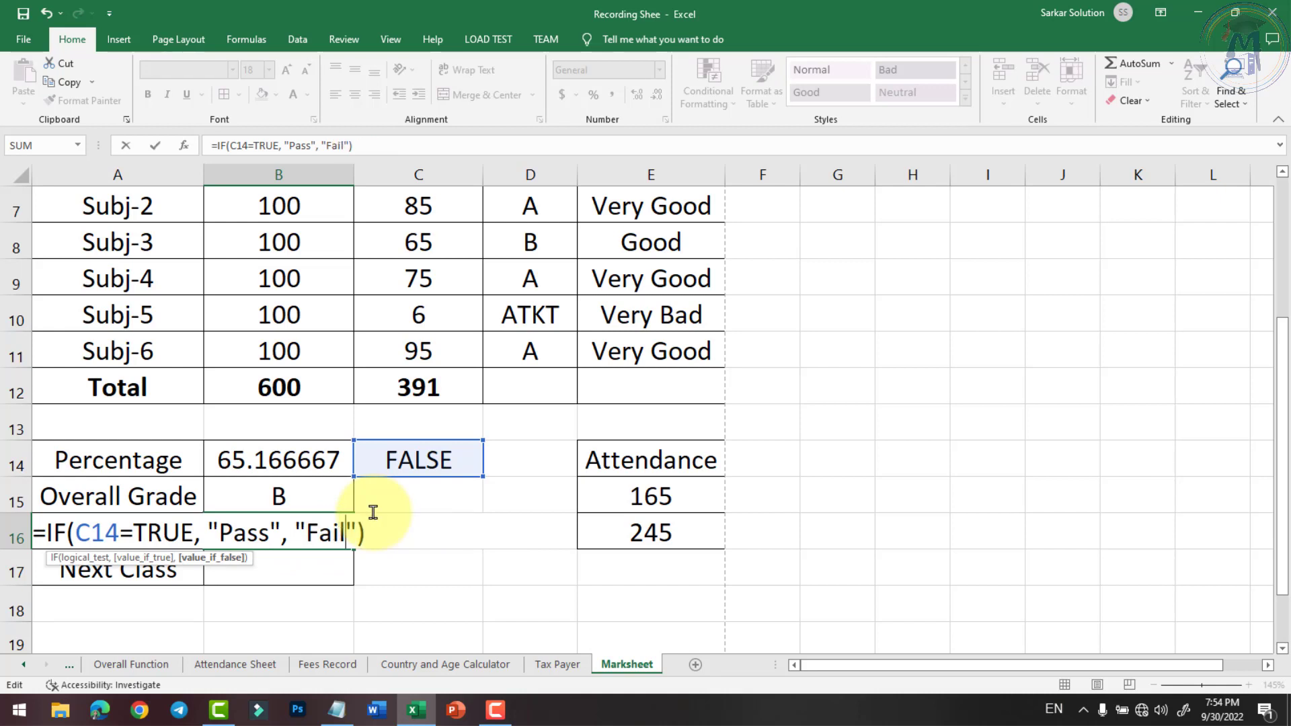
{"action": "key", "text": "Return"}
{"action": "left_click", "coordinate": [323, 531]}
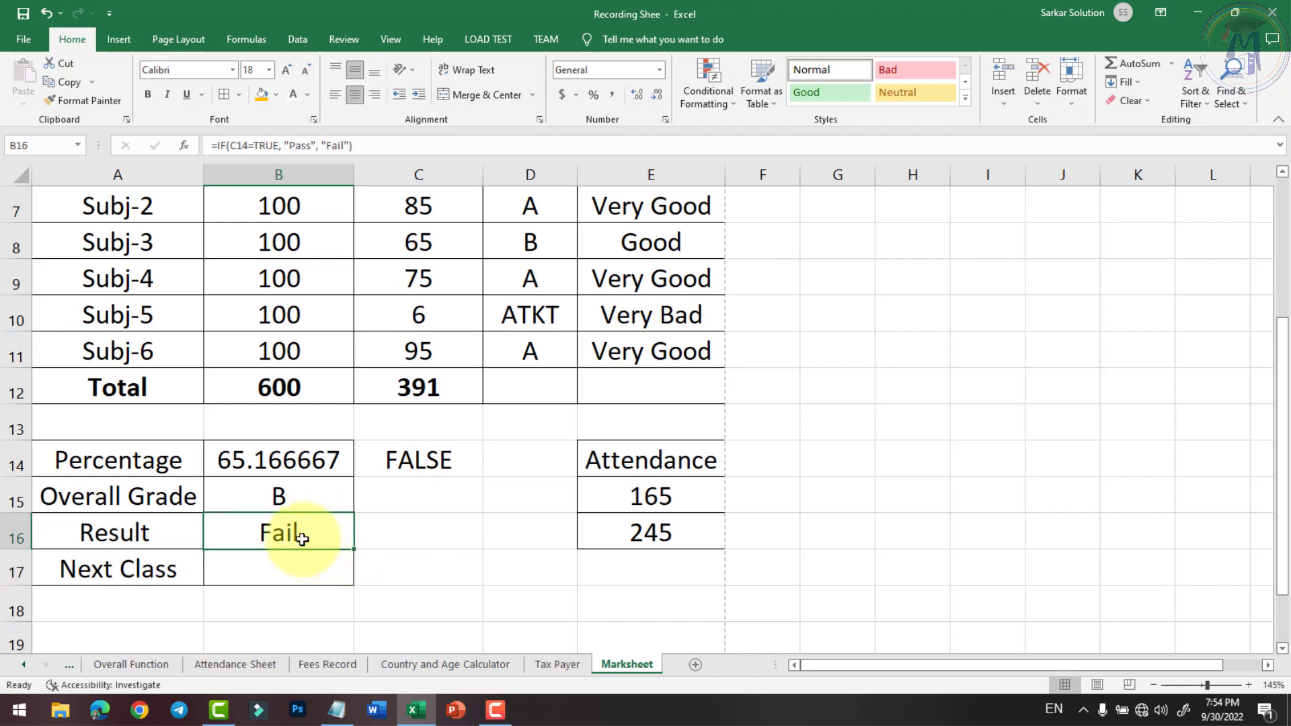
Step: Set Subj-5's obtained mark in C10 to 90 and check the Result in B16
{"action": "left_click", "coordinate": [418, 459]}
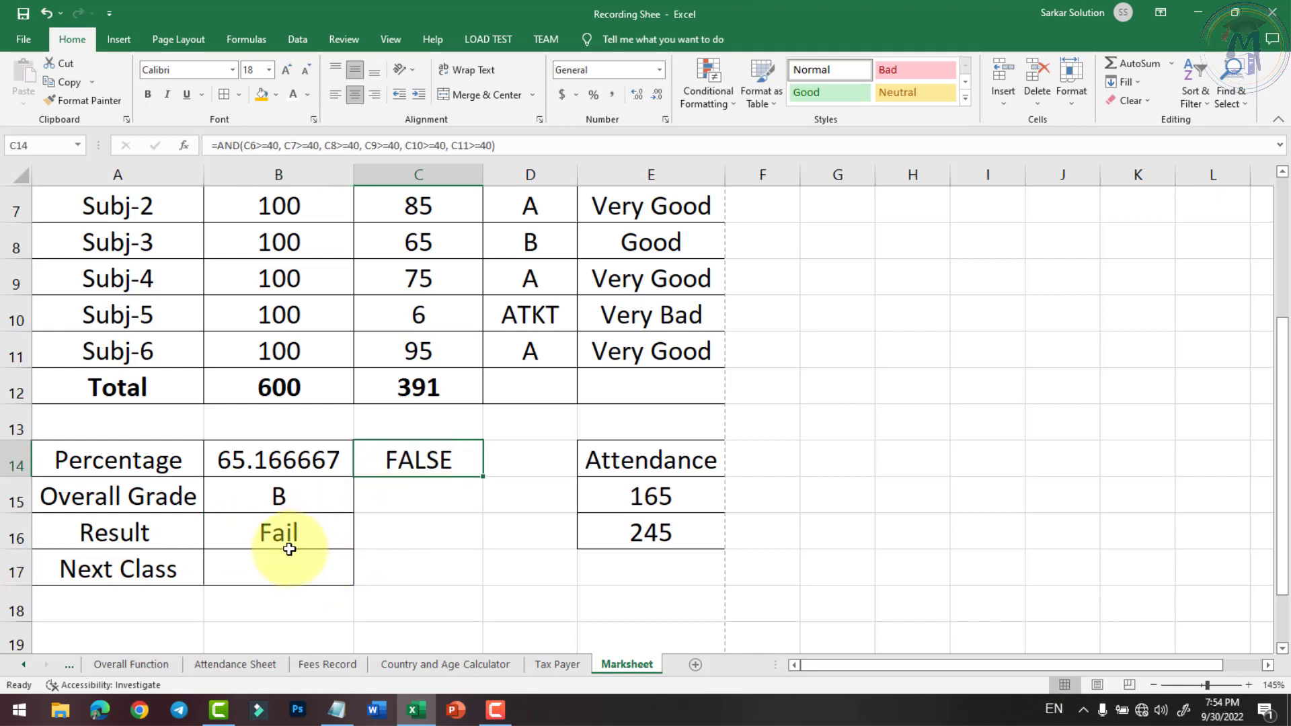
{"action": "left_click", "coordinate": [290, 546]}
{"action": "left_click", "coordinate": [457, 309]}
{"action": "type", "text": "9"}
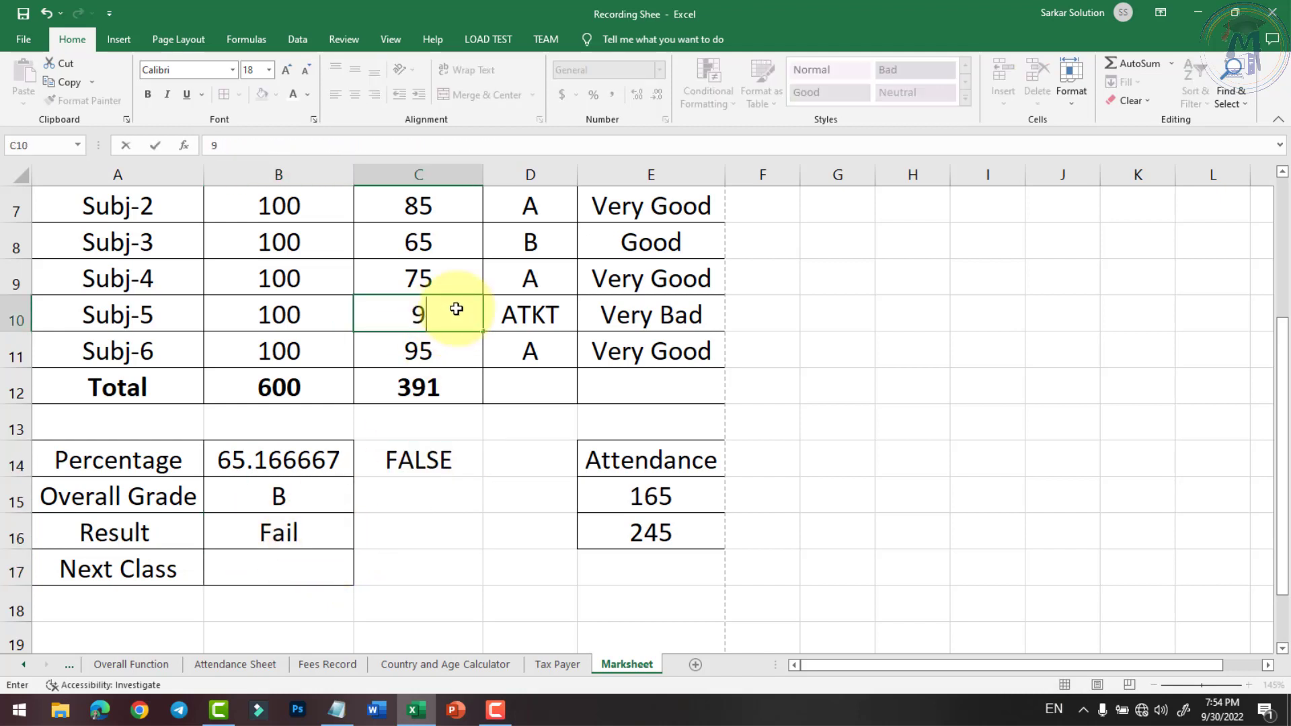
{"action": "type", "text": "0"}
{"action": "key", "text": "Return"}
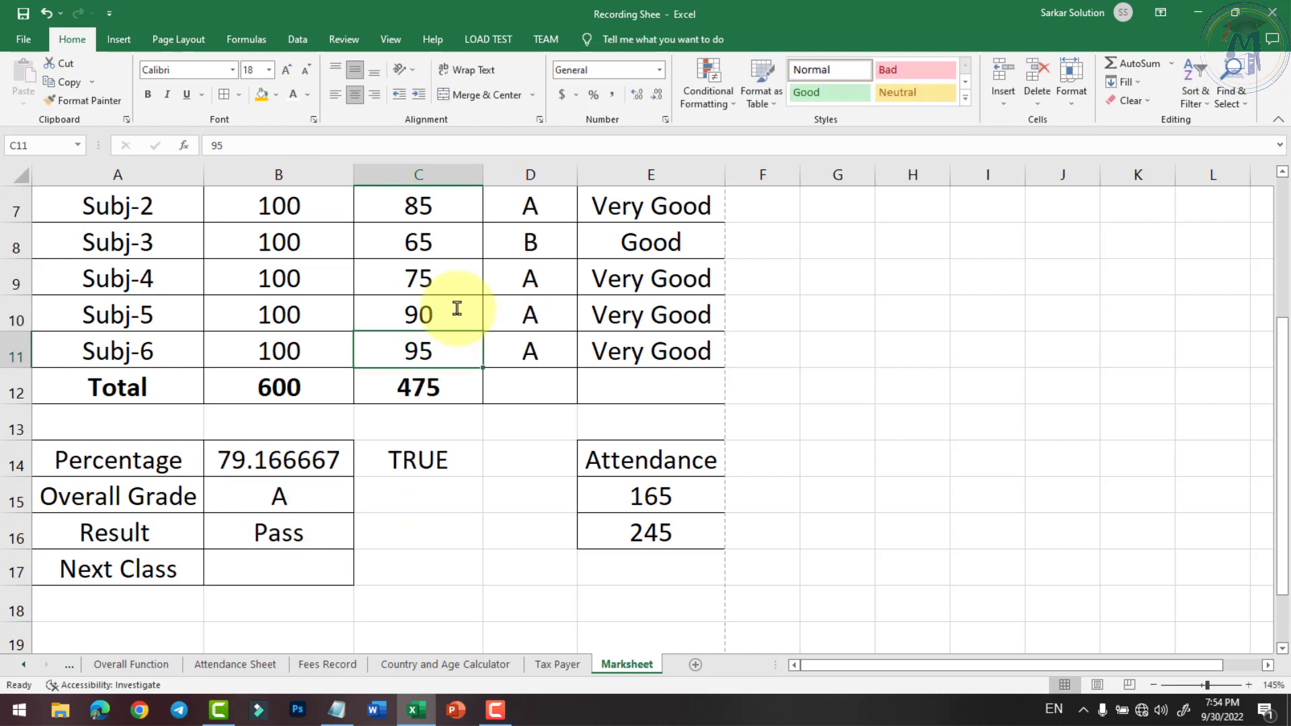
{"action": "left_click", "coordinate": [298, 536]}
Step: Hide the AND result in C14 by giving the cell a white fill and a white font colour
{"action": "left_click", "coordinate": [420, 455]}
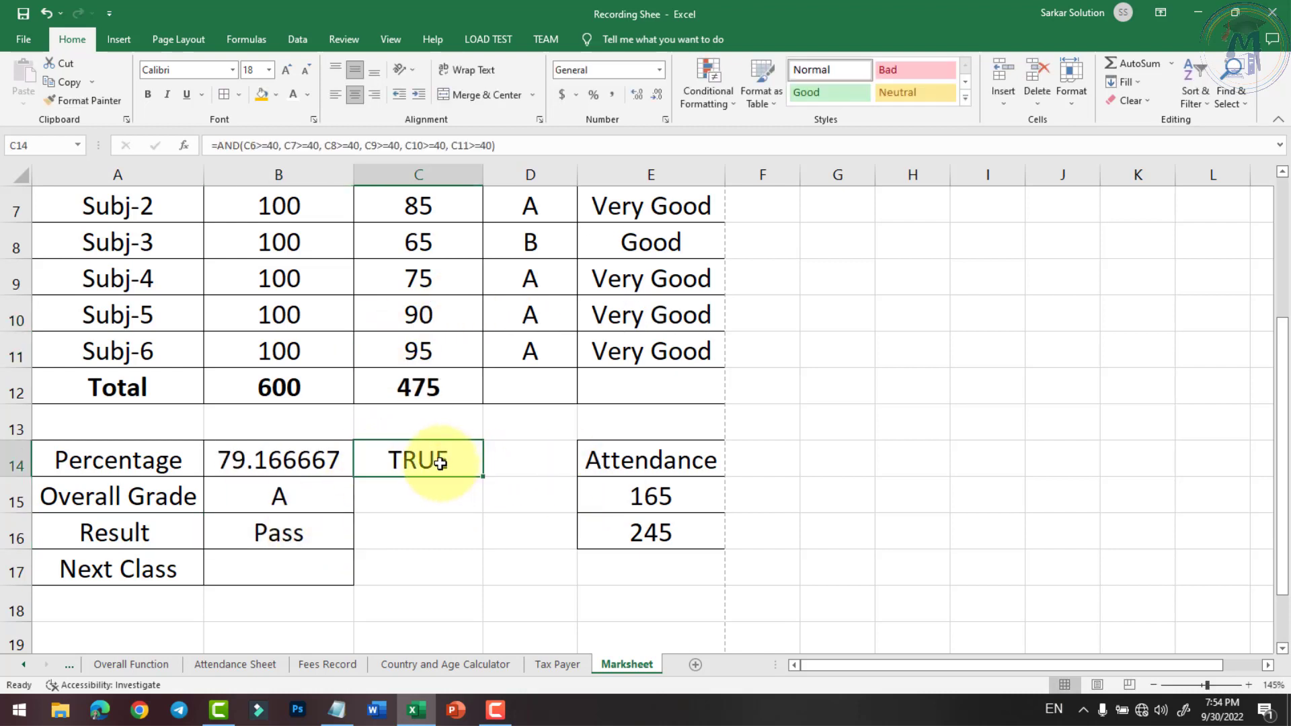
{"action": "left_click", "coordinate": [275, 95]}
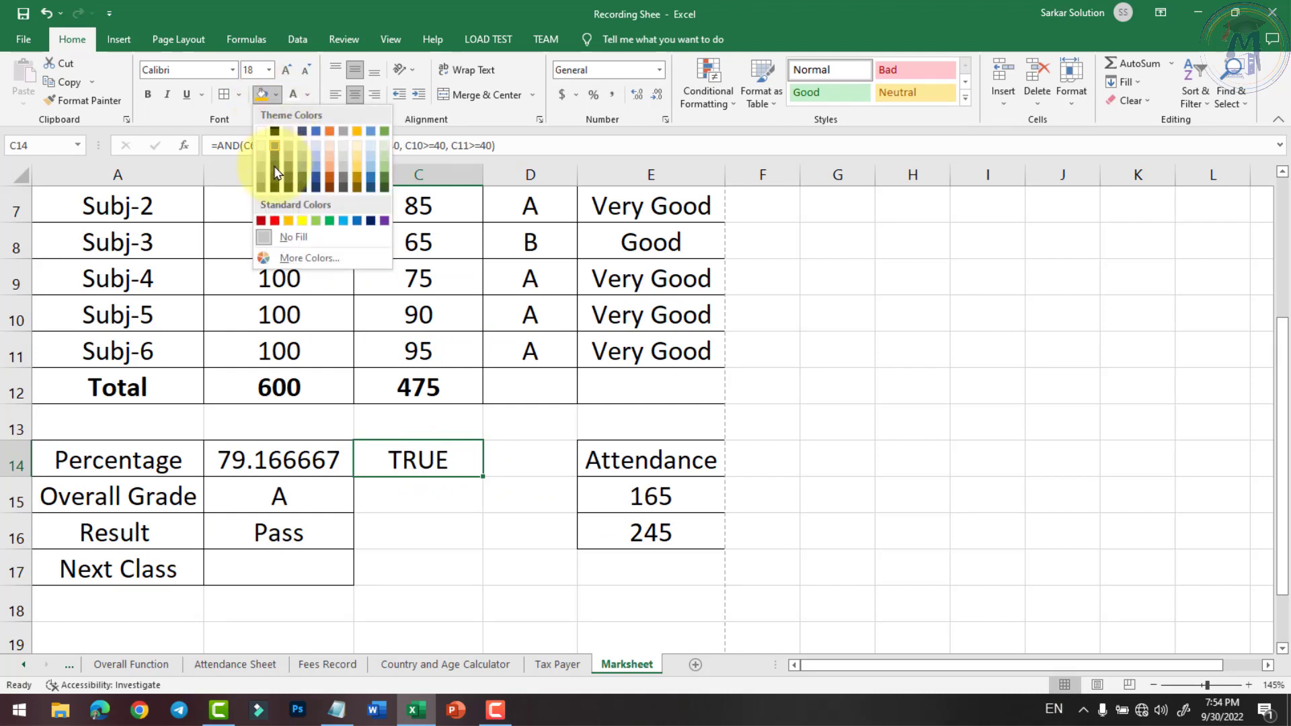
{"action": "left_click", "coordinate": [264, 132]}
{"action": "left_click", "coordinate": [307, 95]}
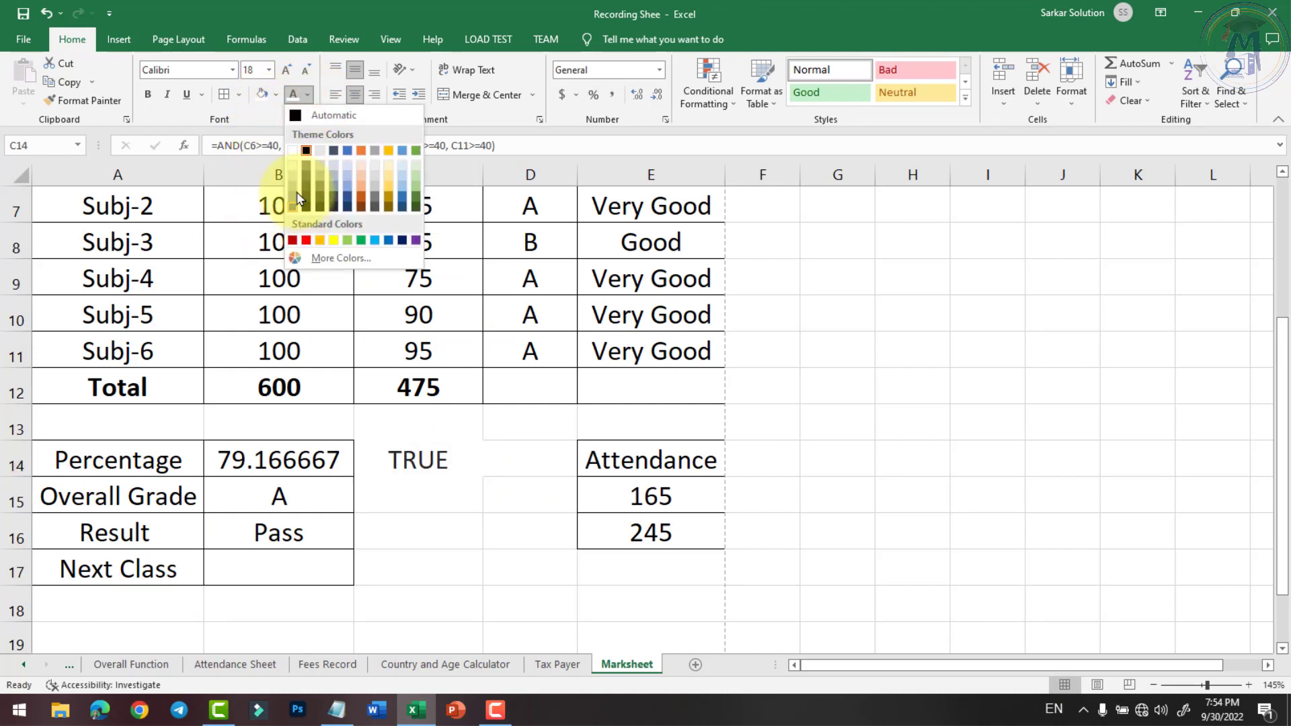
{"action": "left_click", "coordinate": [293, 150]}
{"action": "left_click", "coordinate": [467, 501]}
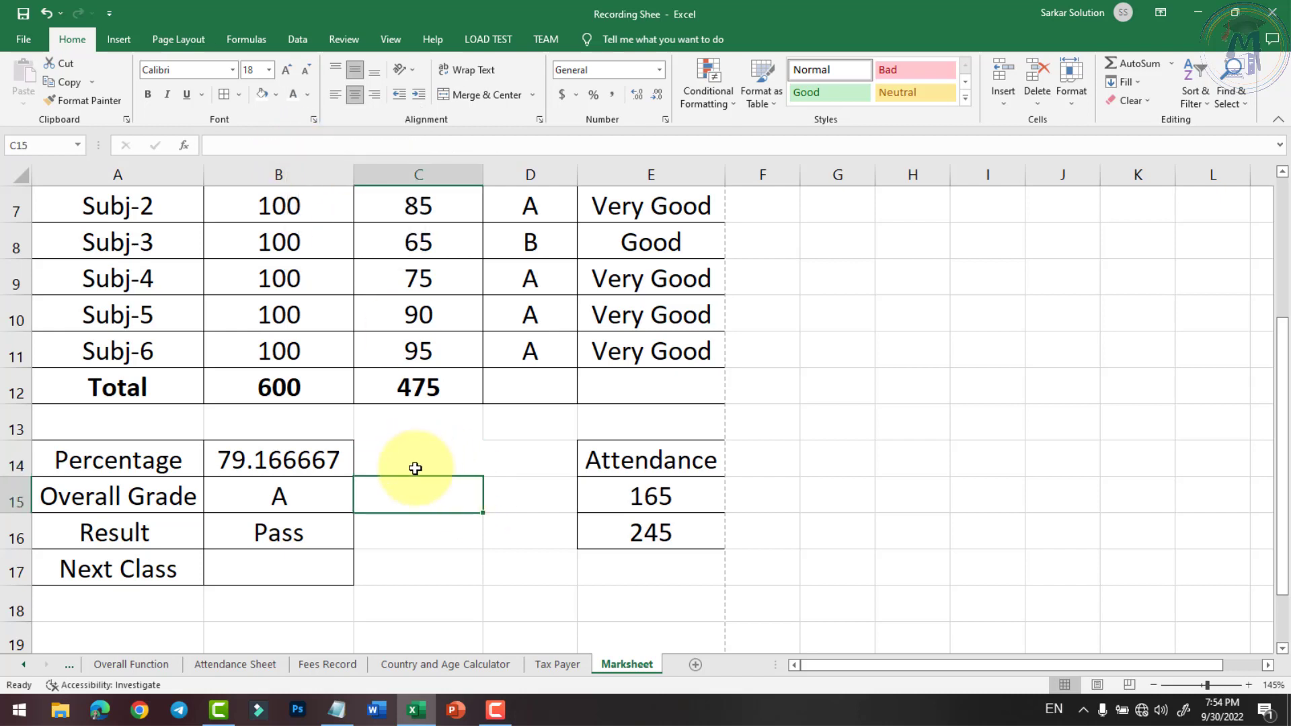
{"action": "left_click", "coordinate": [417, 464]}
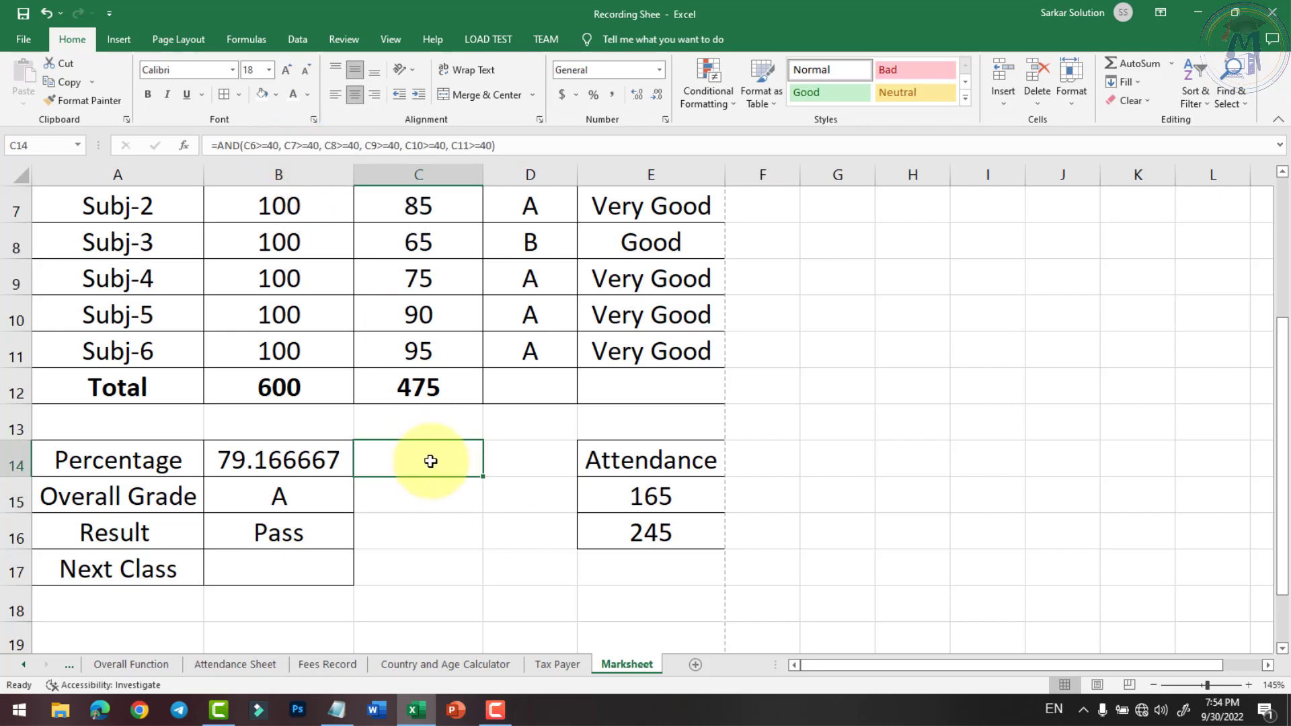
{"action": "left_click", "coordinate": [296, 571]}
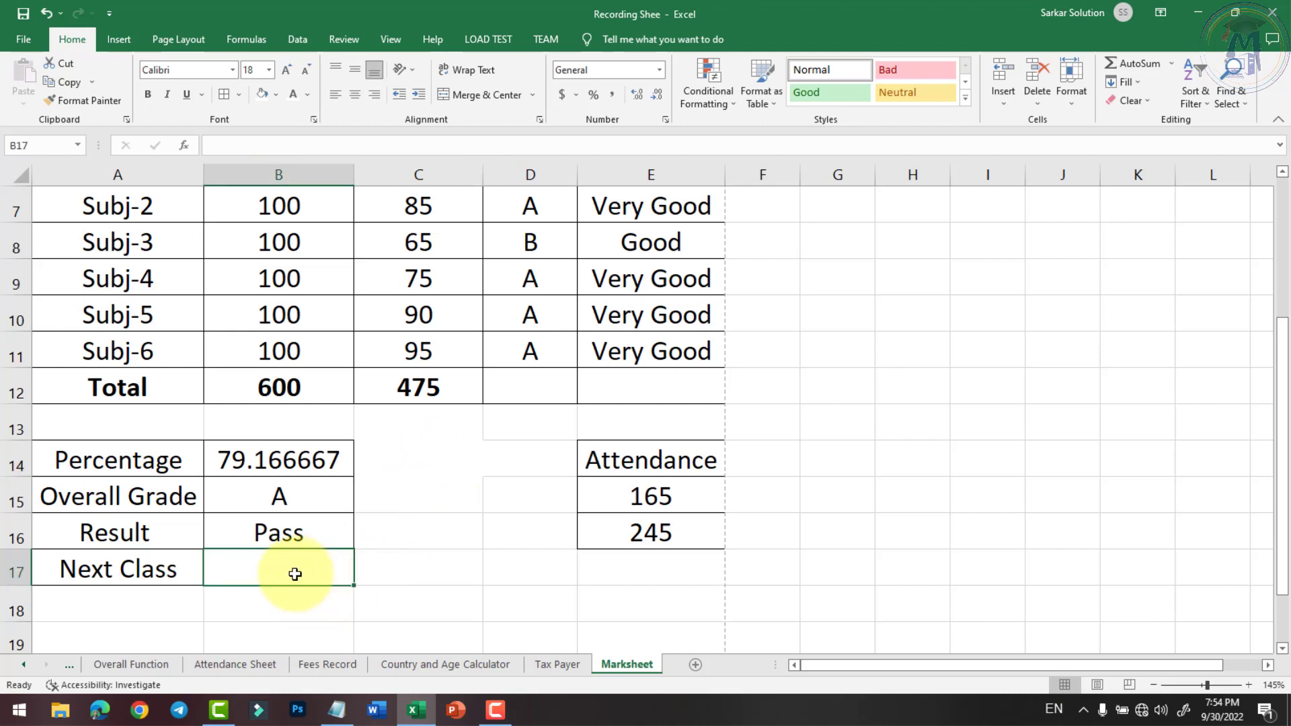
{"action": "left_click", "coordinate": [288, 533]}
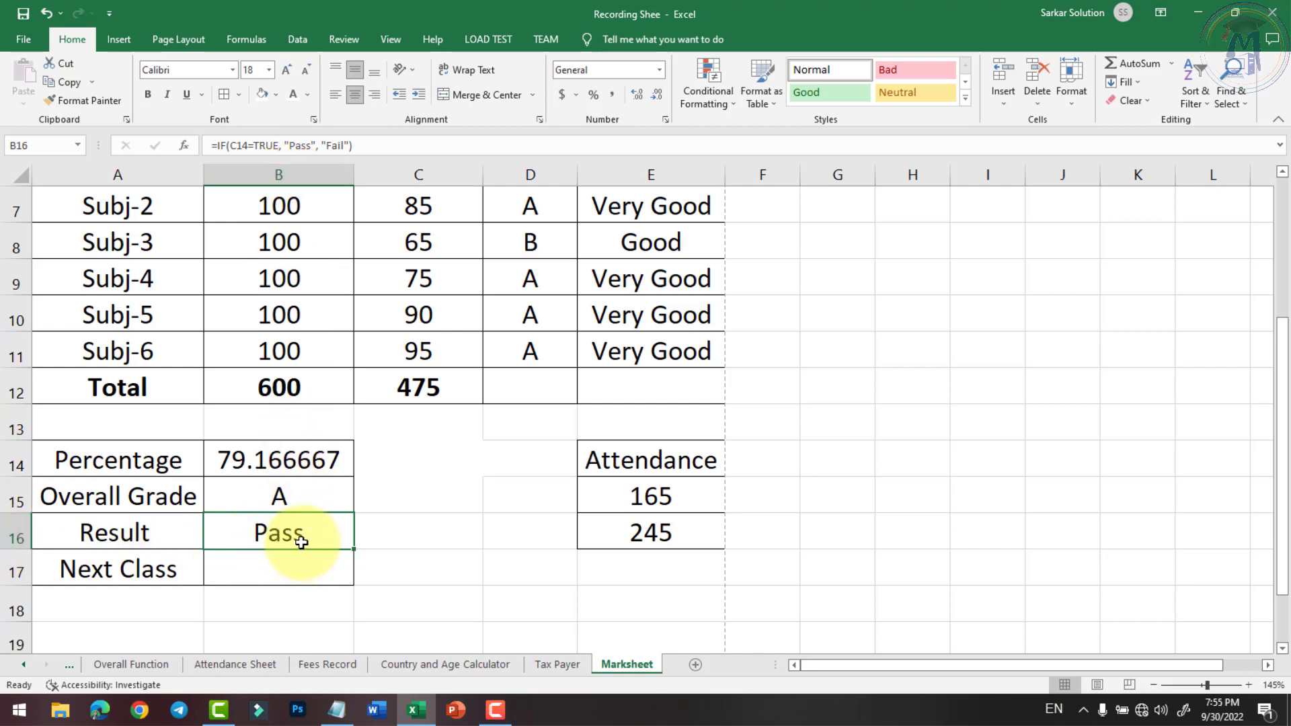
{"action": "left_click", "coordinate": [294, 499]}
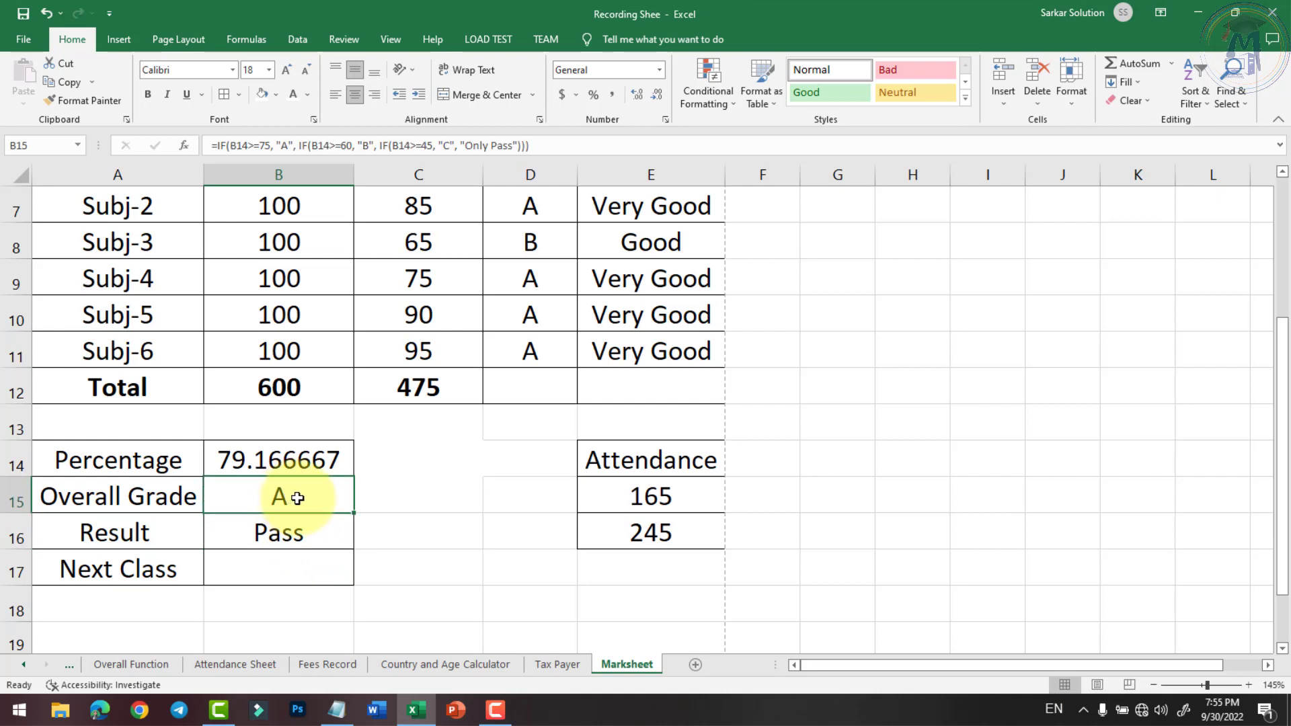
{"action": "left_click", "coordinate": [291, 539]}
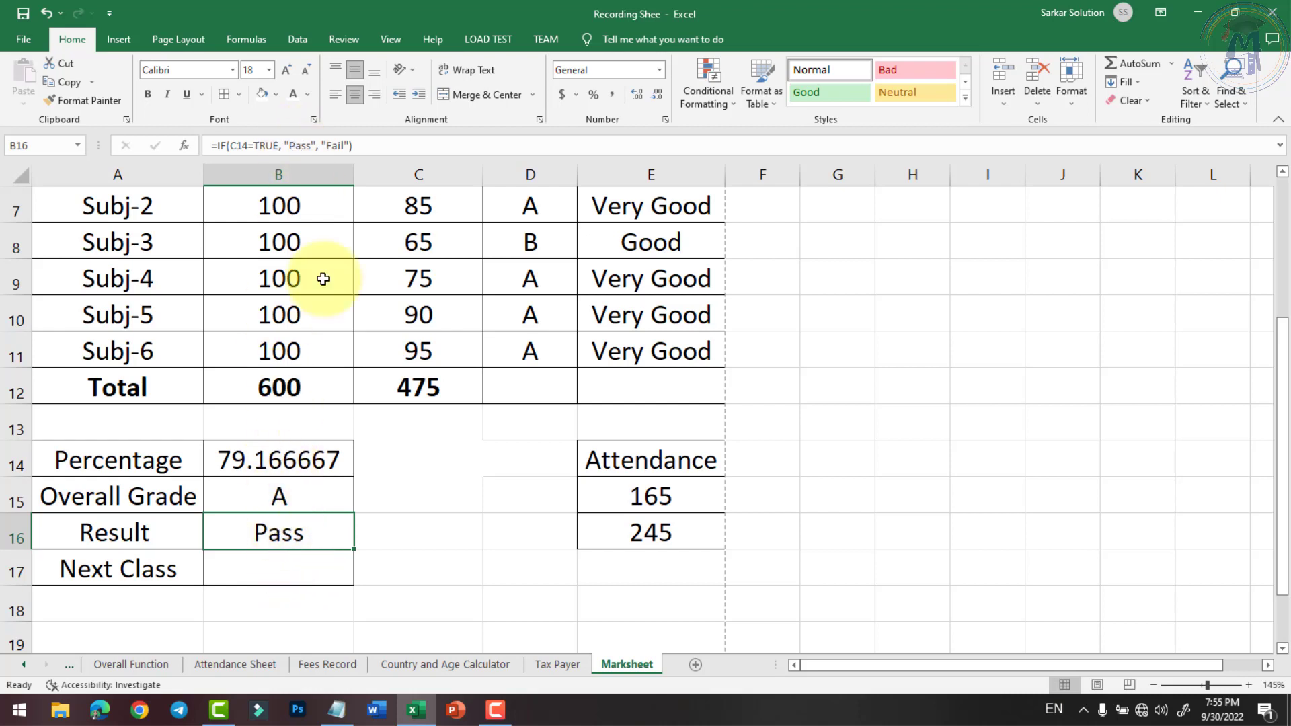
Step: Insert an outer IF with the condition B16="Pass" ahead of the nested IFs in the Overall Grade formula in B15
{"action": "double_click", "coordinate": [291, 499]}
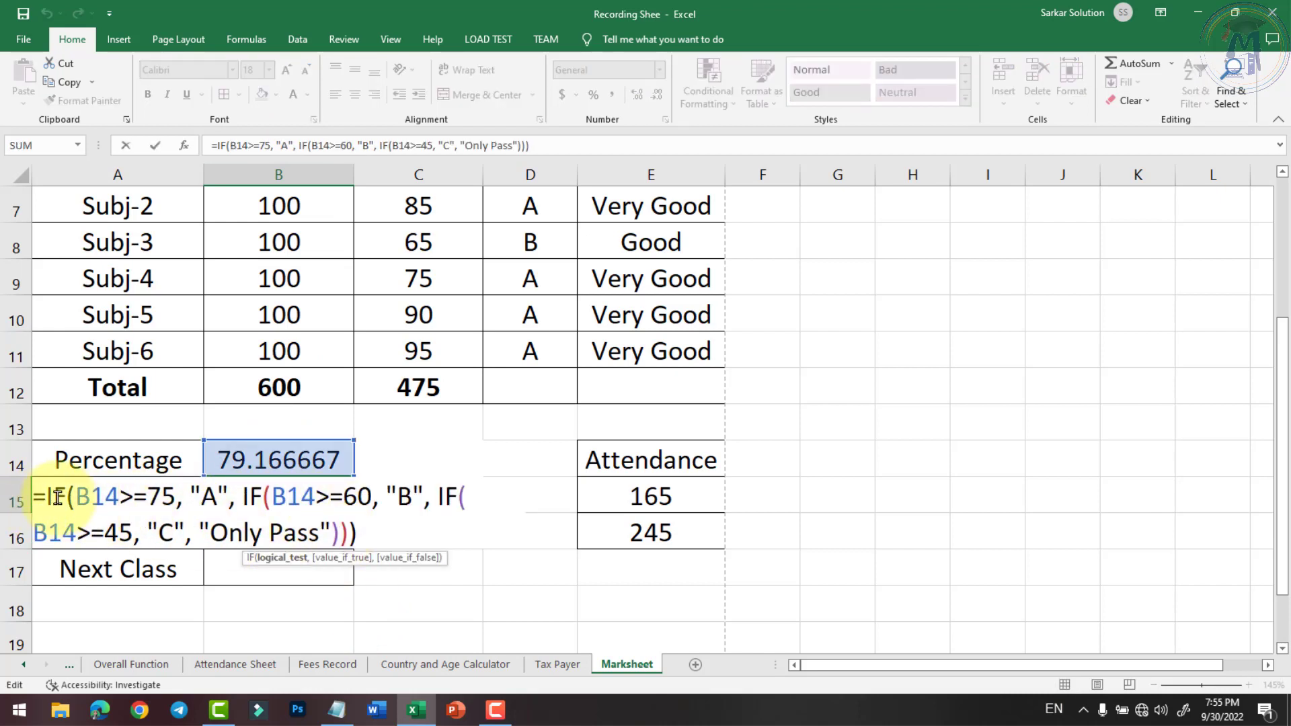
{"action": "left_click", "coordinate": [43, 497]}
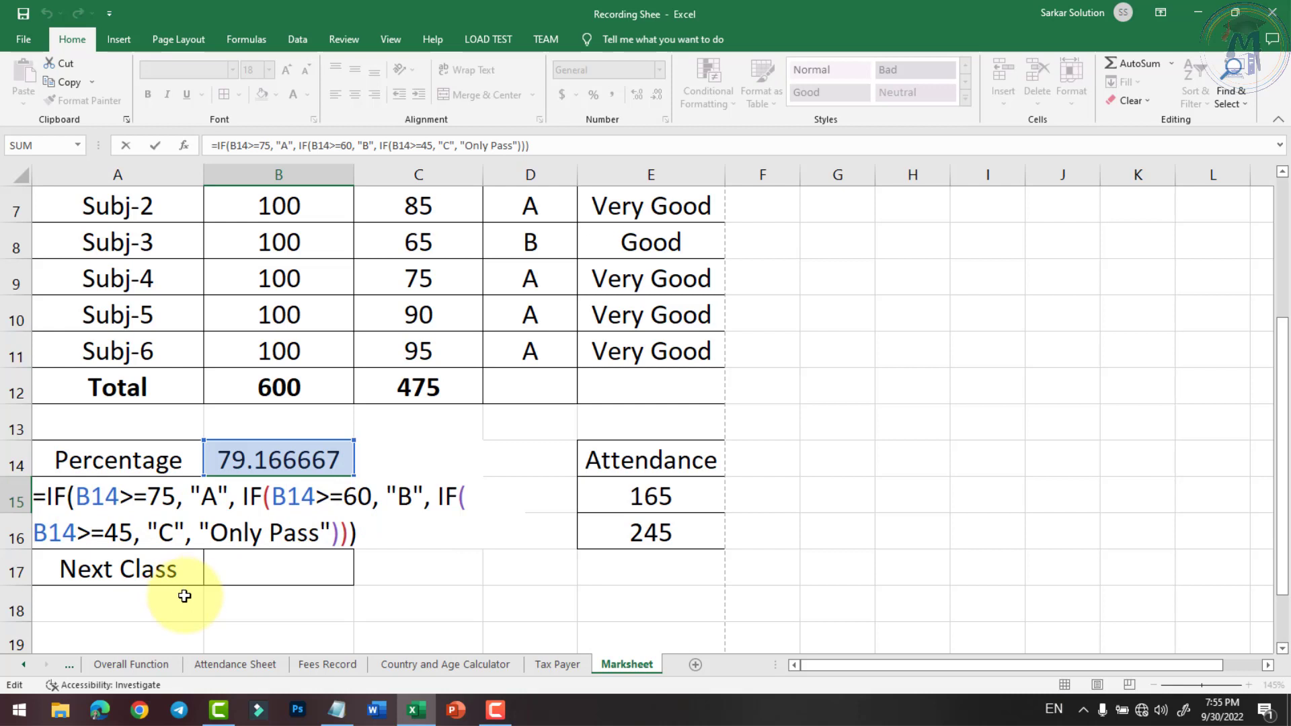
{"action": "type", "text": "if"}
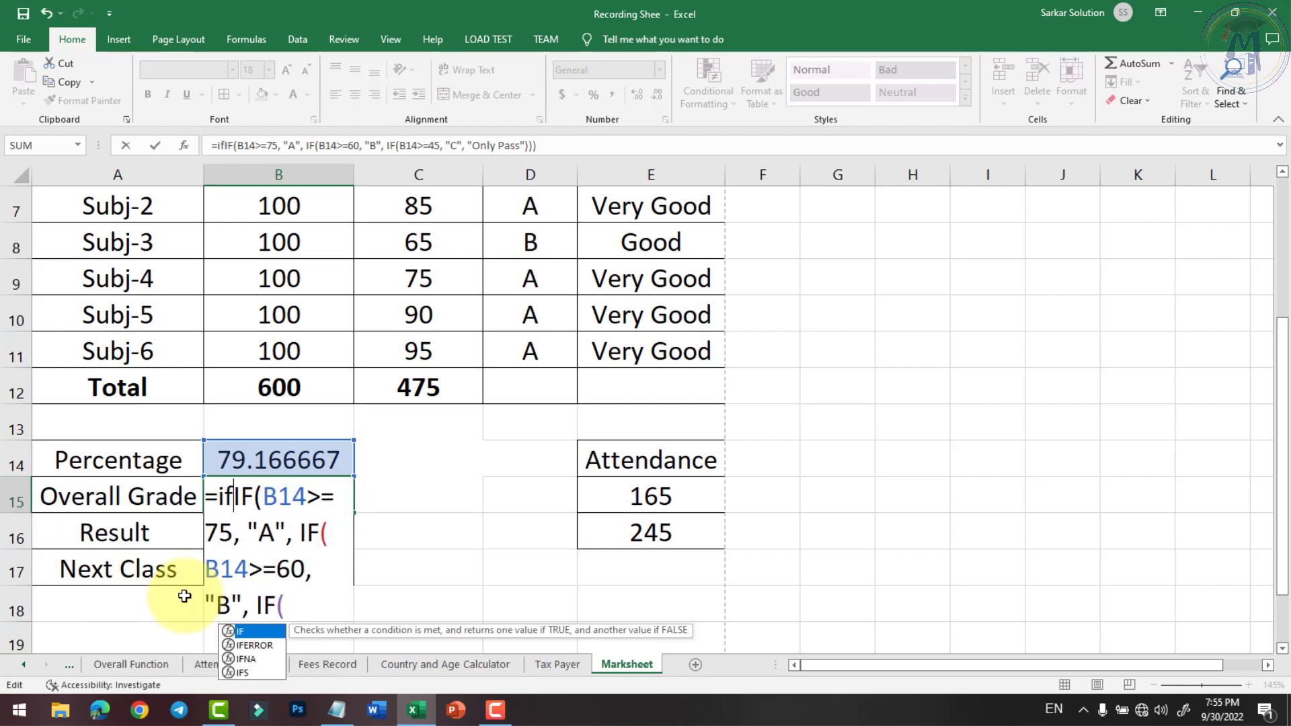
{"action": "type", "text": ","}
{"action": "key", "text": "BackSpace"}
{"action": "type", "text": "("}
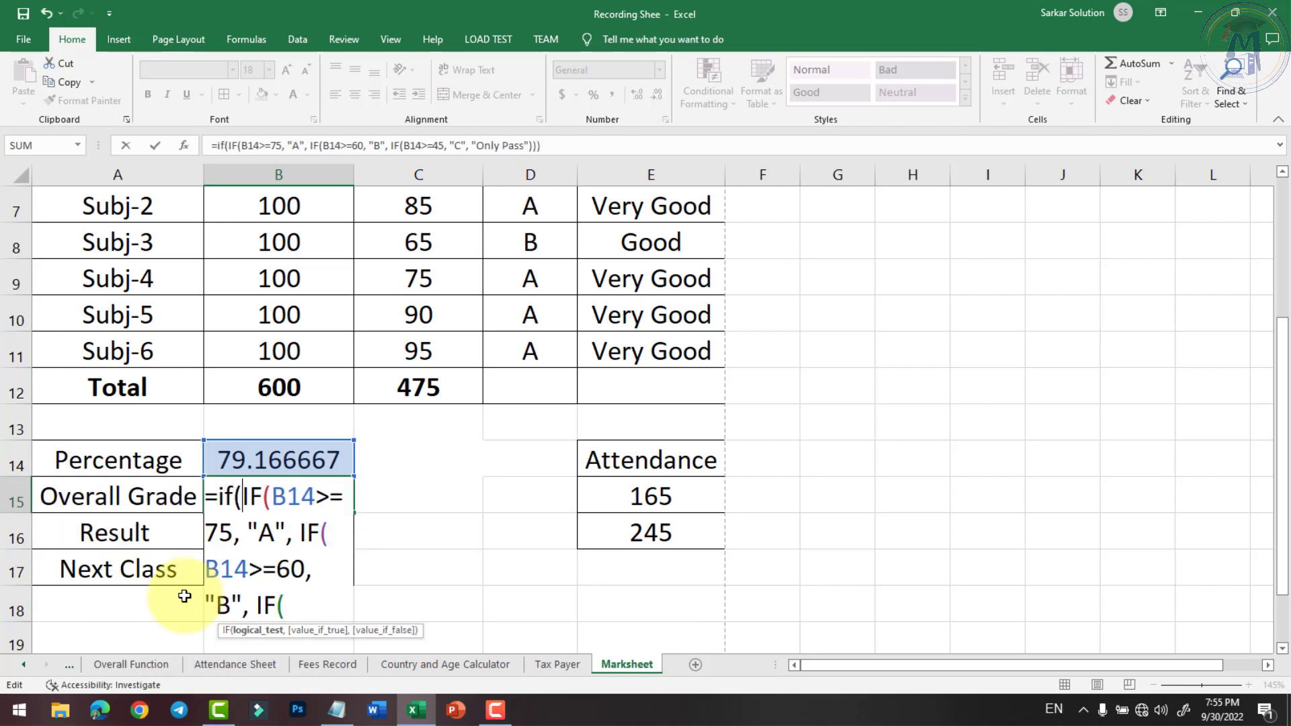
{"action": "type", "text": "b"}
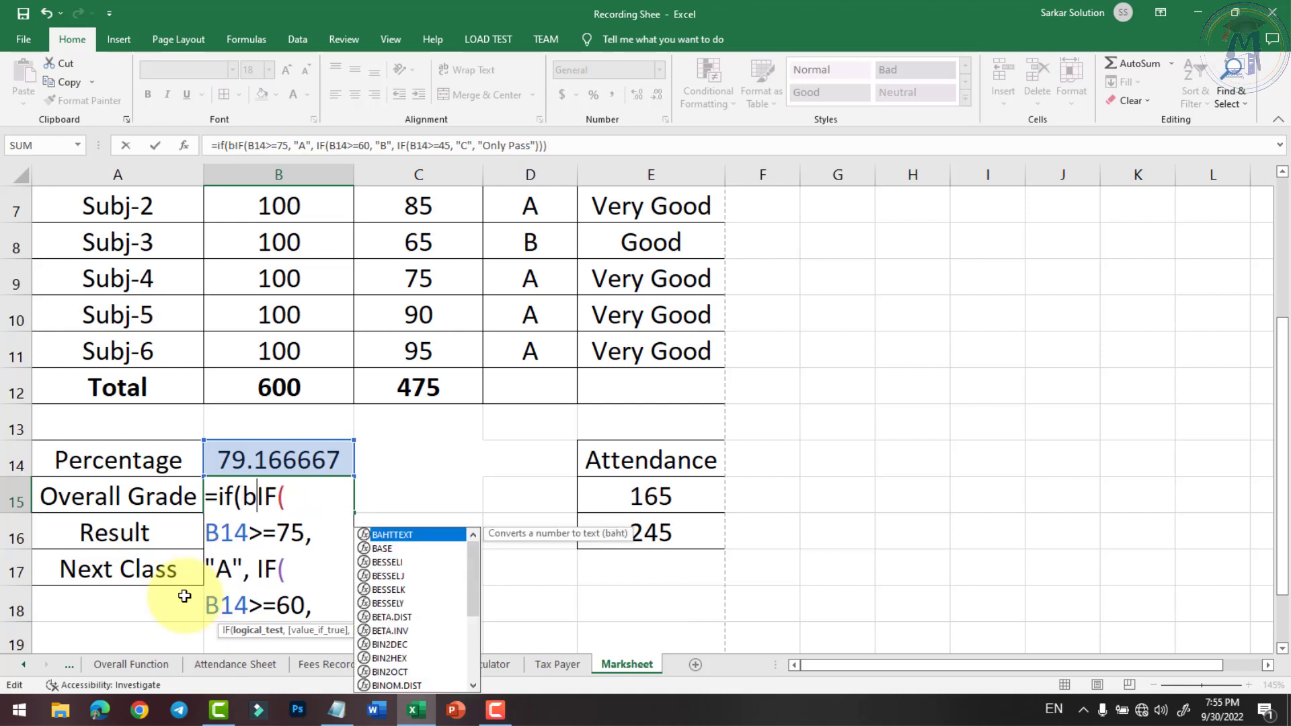
{"action": "type", "text": "16"}
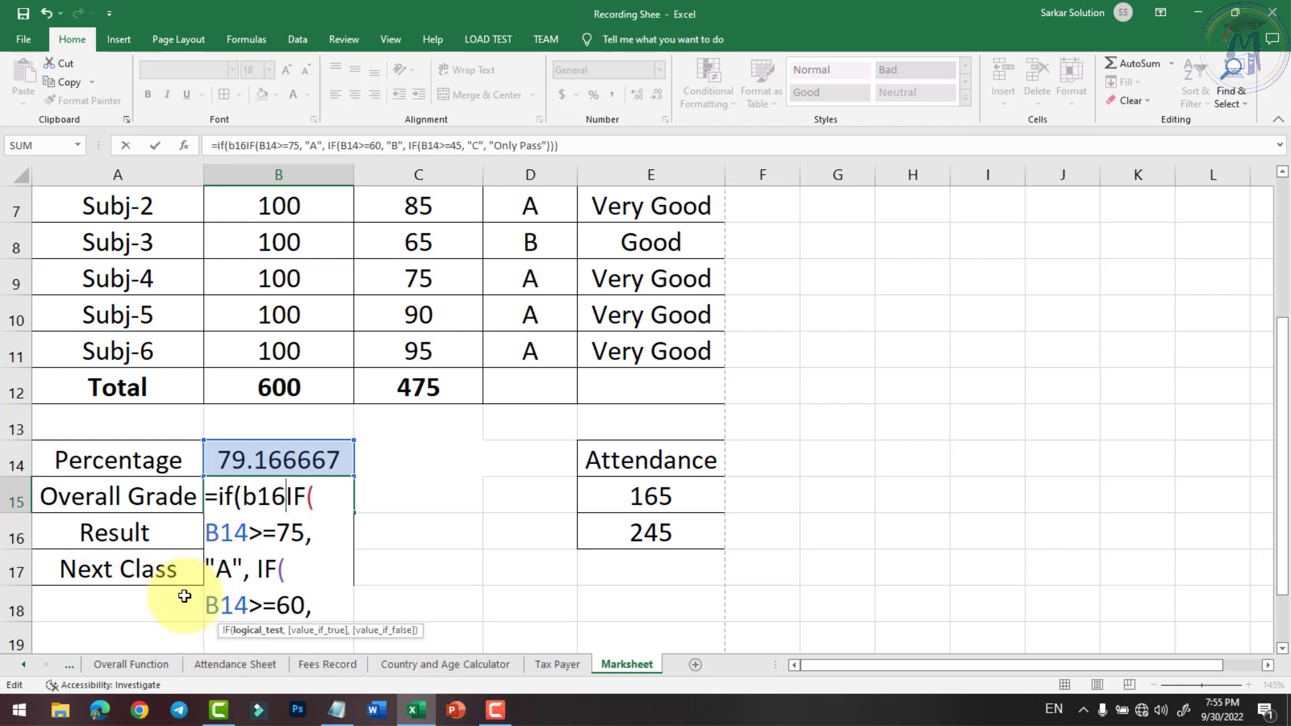
{"action": "type", "text": "=\"pass"}
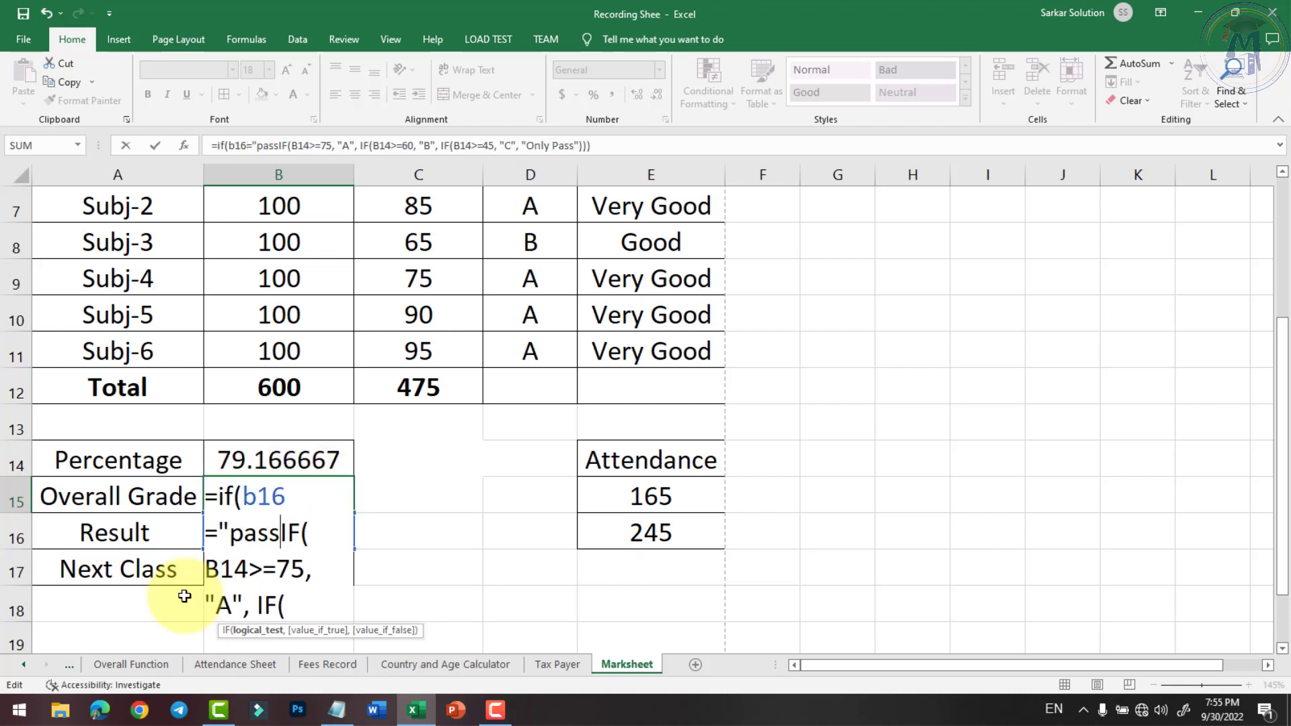
{"action": "key", "text": "BackSpace"}
{"action": "key", "text": "BackSpace"}
{"action": "key", "text": "BackSpace"}
{"action": "key", "text": "BackSpace"}
{"action": "type", "text": "P"}
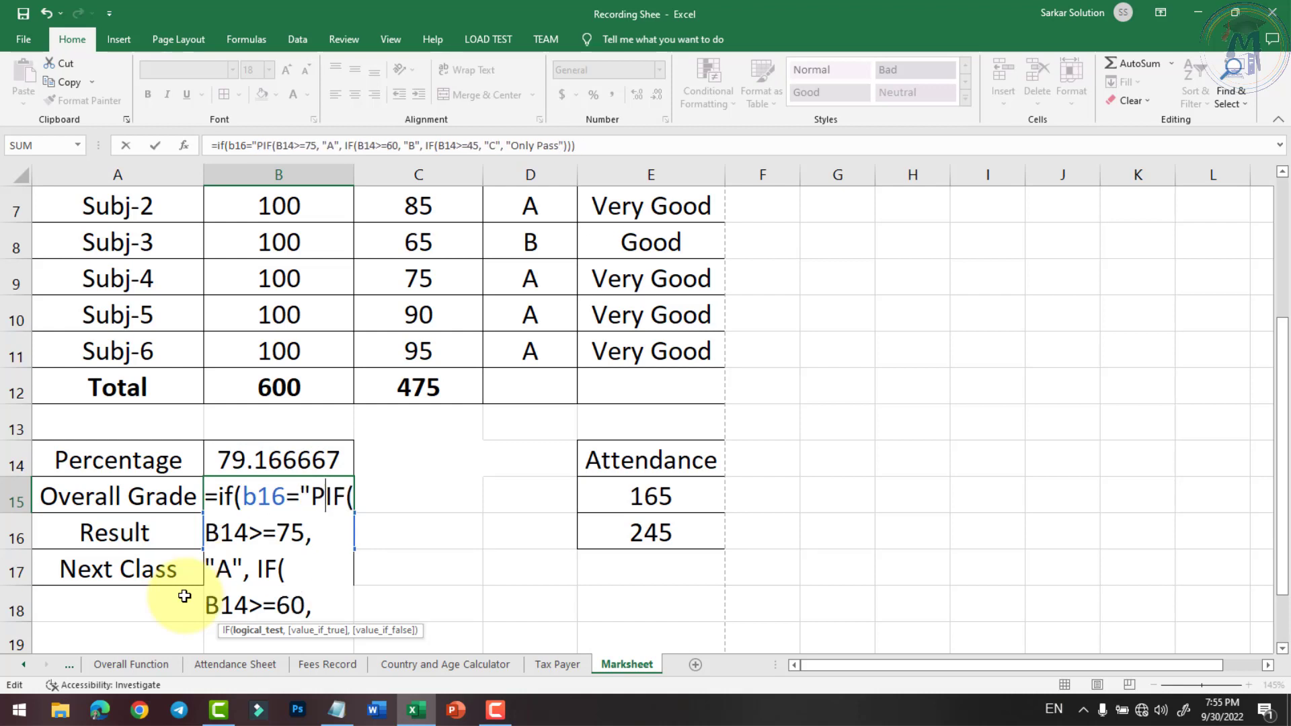
{"action": "type", "text": "ass\","}
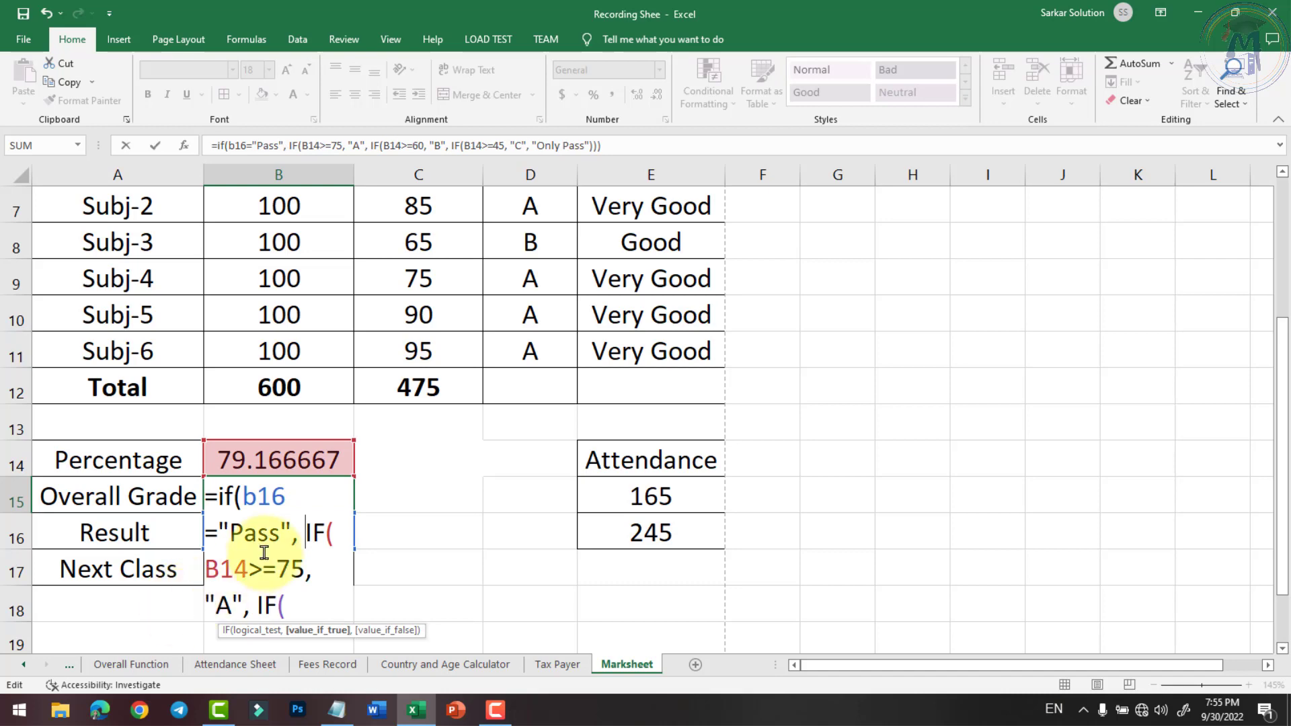
Step: Complete the outer IF in B15 with "No Grade" as its value if false and enter the formula
{"action": "scroll", "coordinate": [277, 524], "scroll_direction": "down", "scroll_amount": 2}
{"action": "scroll", "coordinate": [275, 523], "scroll_direction": "up", "scroll_amount": 2}
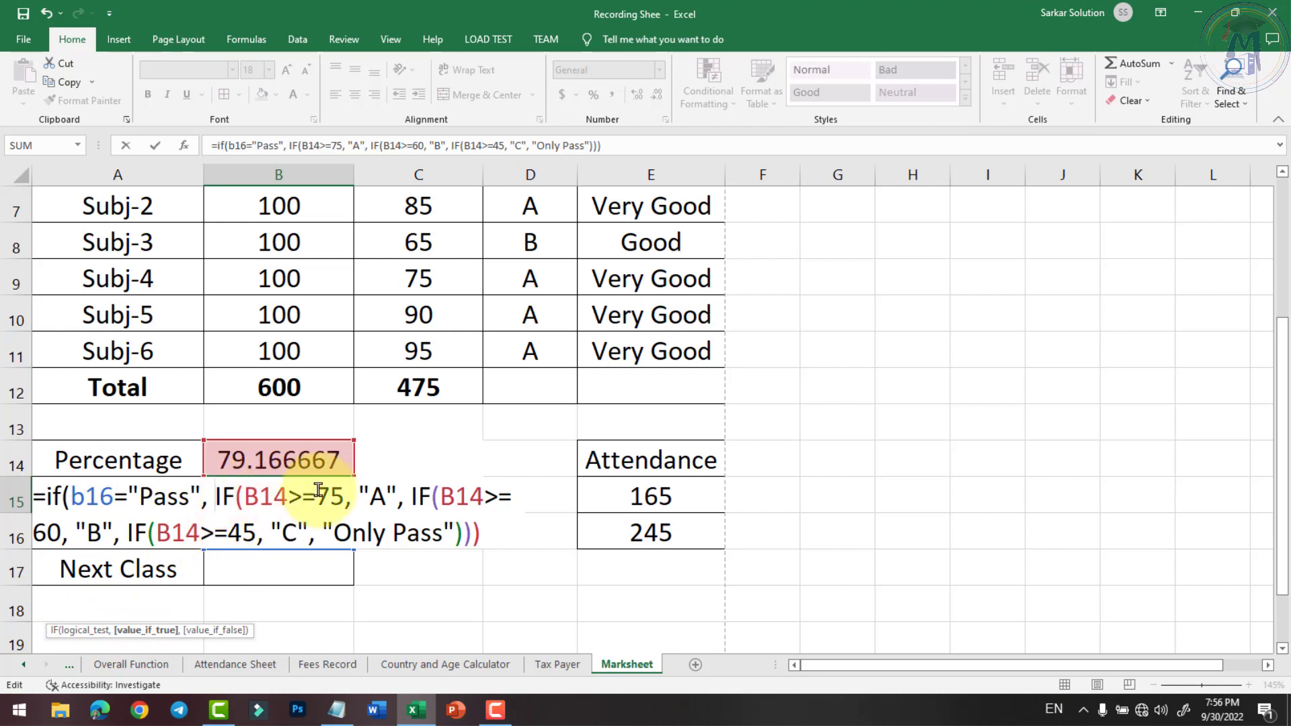
{"action": "left_click", "coordinate": [479, 534]}
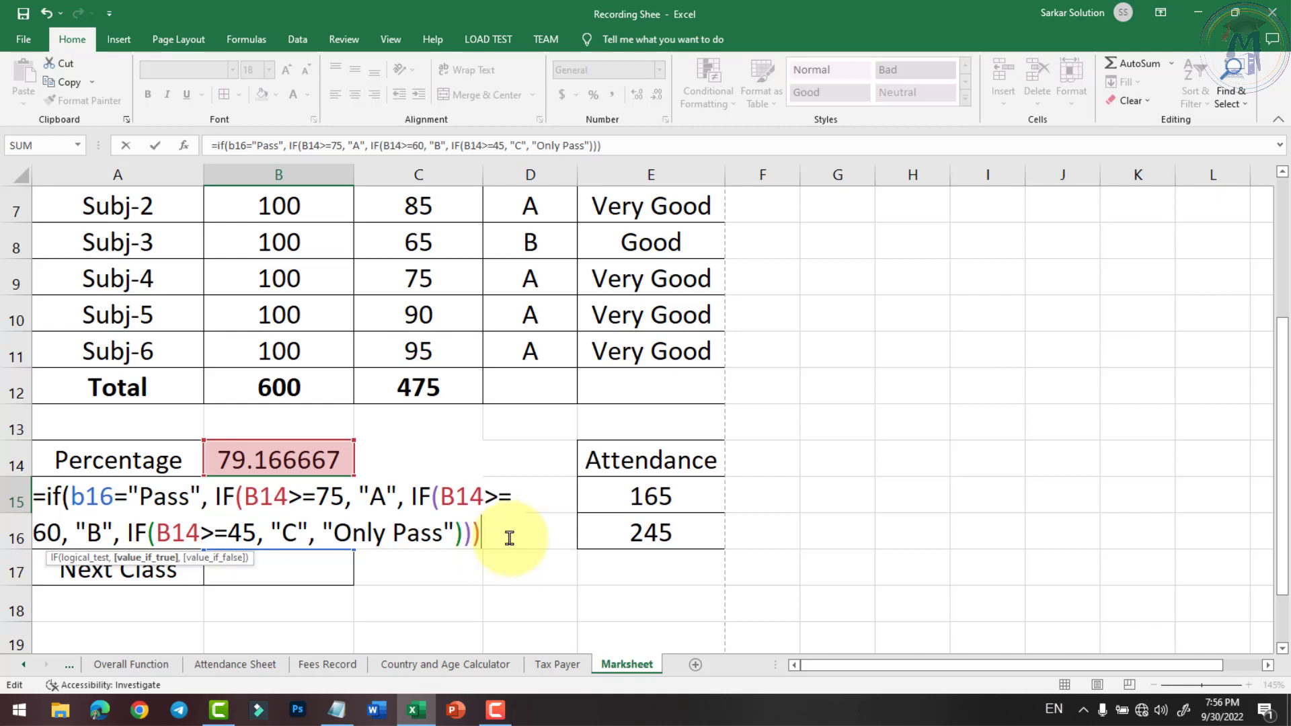
{"action": "type", "text": ","}
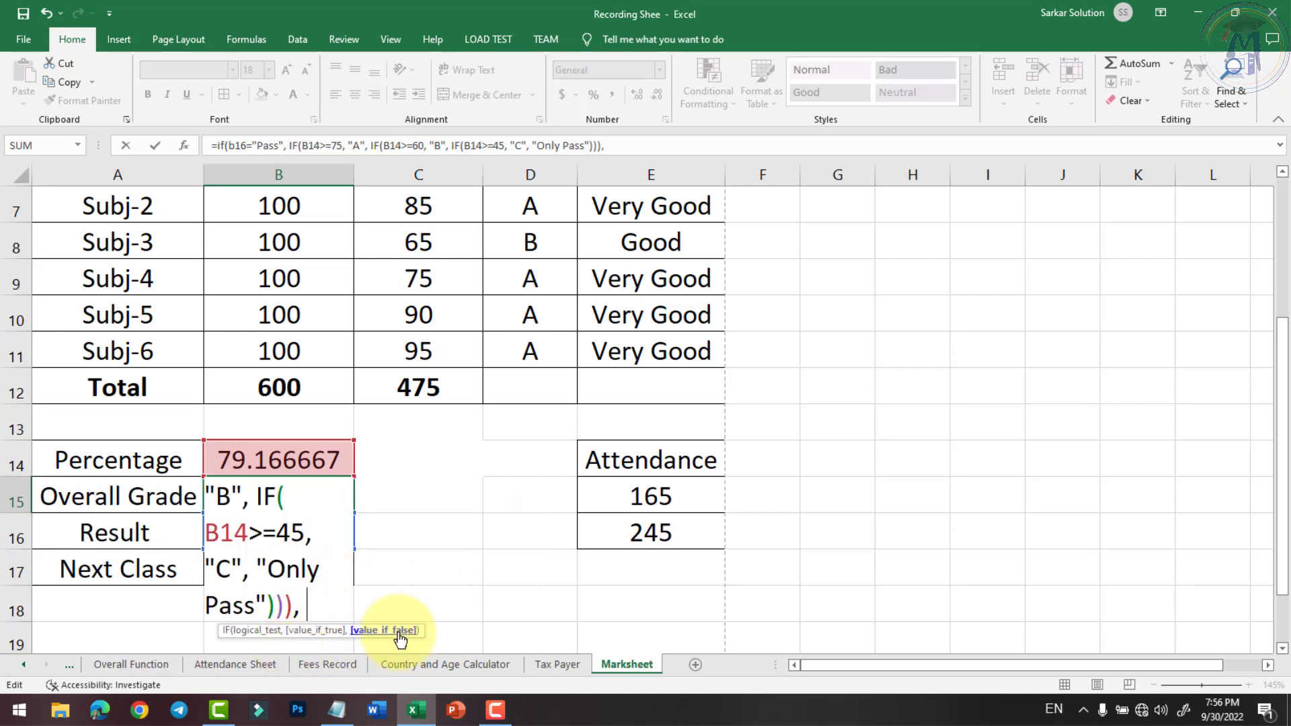
{"action": "type", "text": " \""}
{"action": "type", "text": "No Gr"}
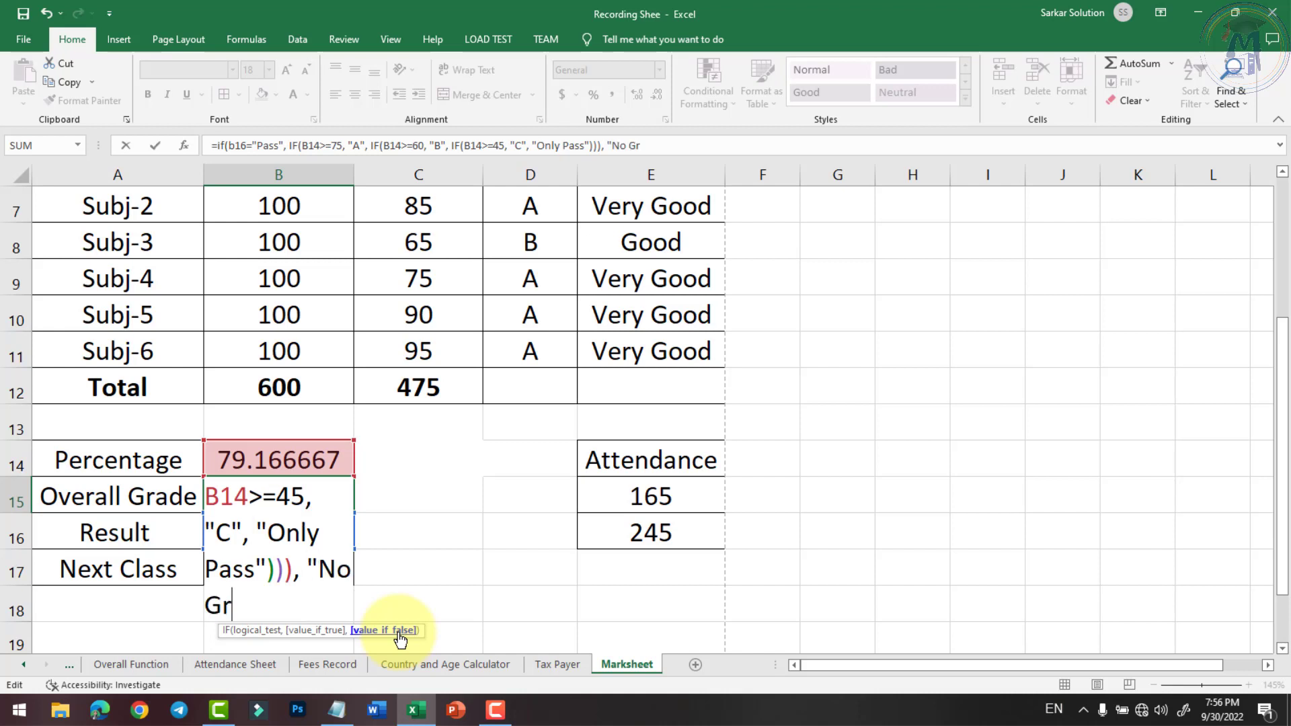
{"action": "type", "text": "ade\")"}
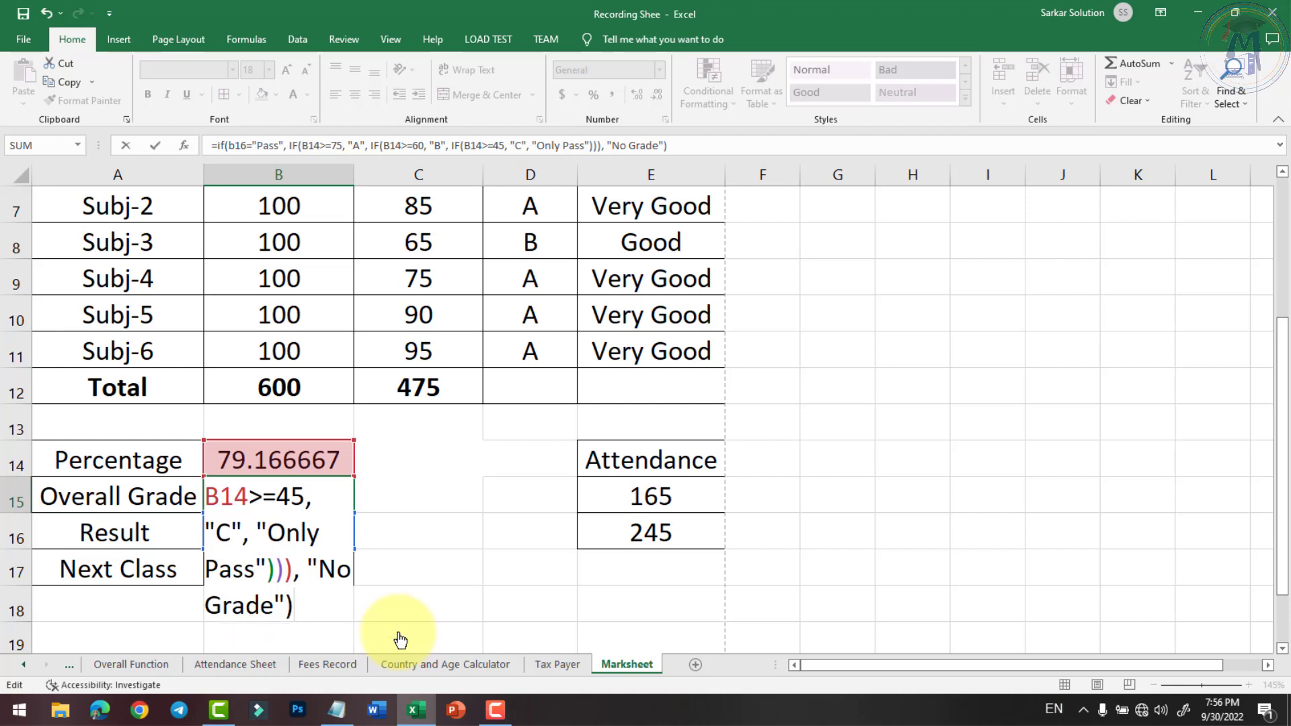
{"action": "key", "text": "Return"}
Step: Review the Overall Grade formula in B15, examining the B16 condition and the nested IF section
{"action": "left_click", "coordinate": [282, 503]}
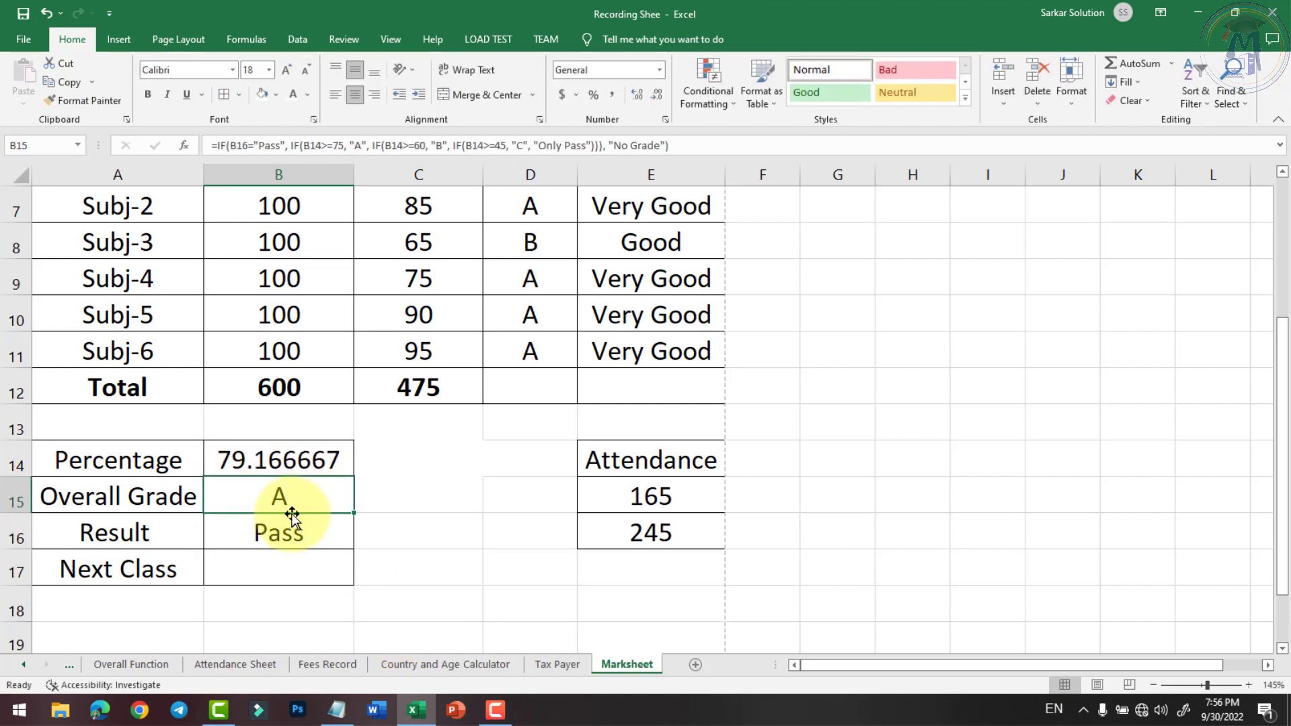
{"action": "double_click", "coordinate": [289, 498]}
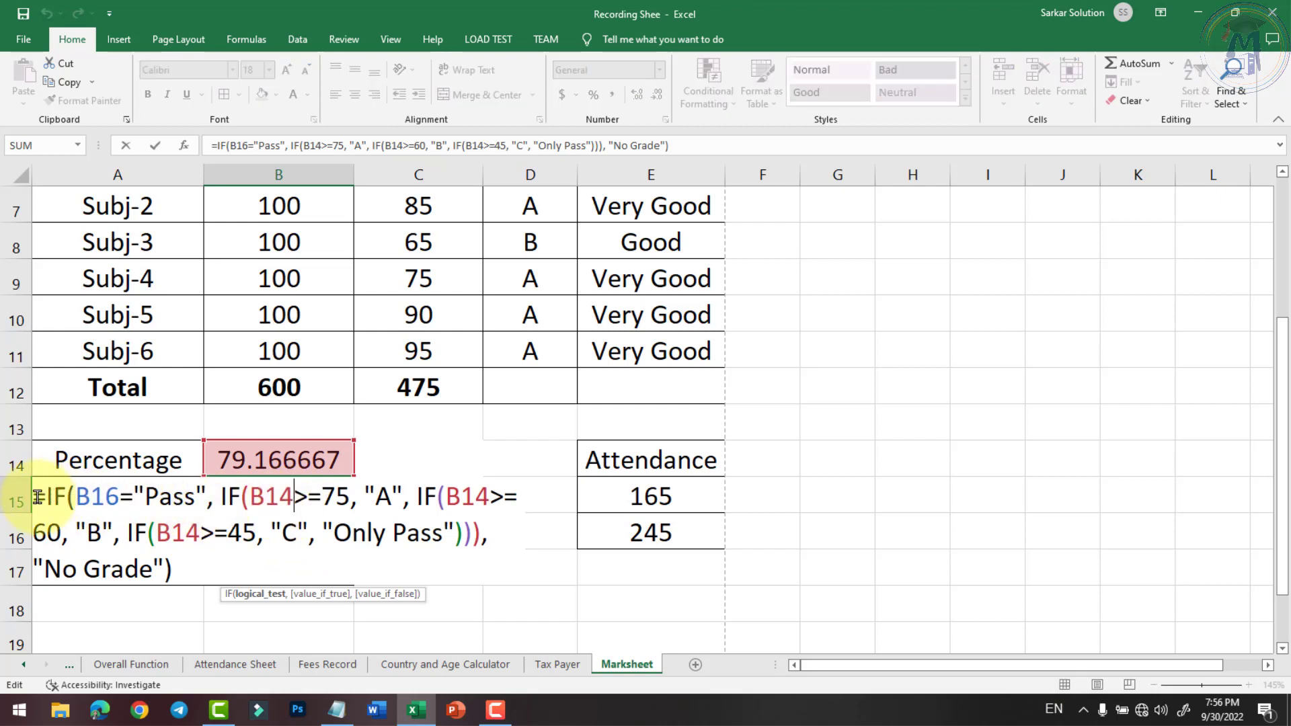
{"action": "left_click_drag", "start_coordinate": [38, 498], "coordinate": [206, 504]}
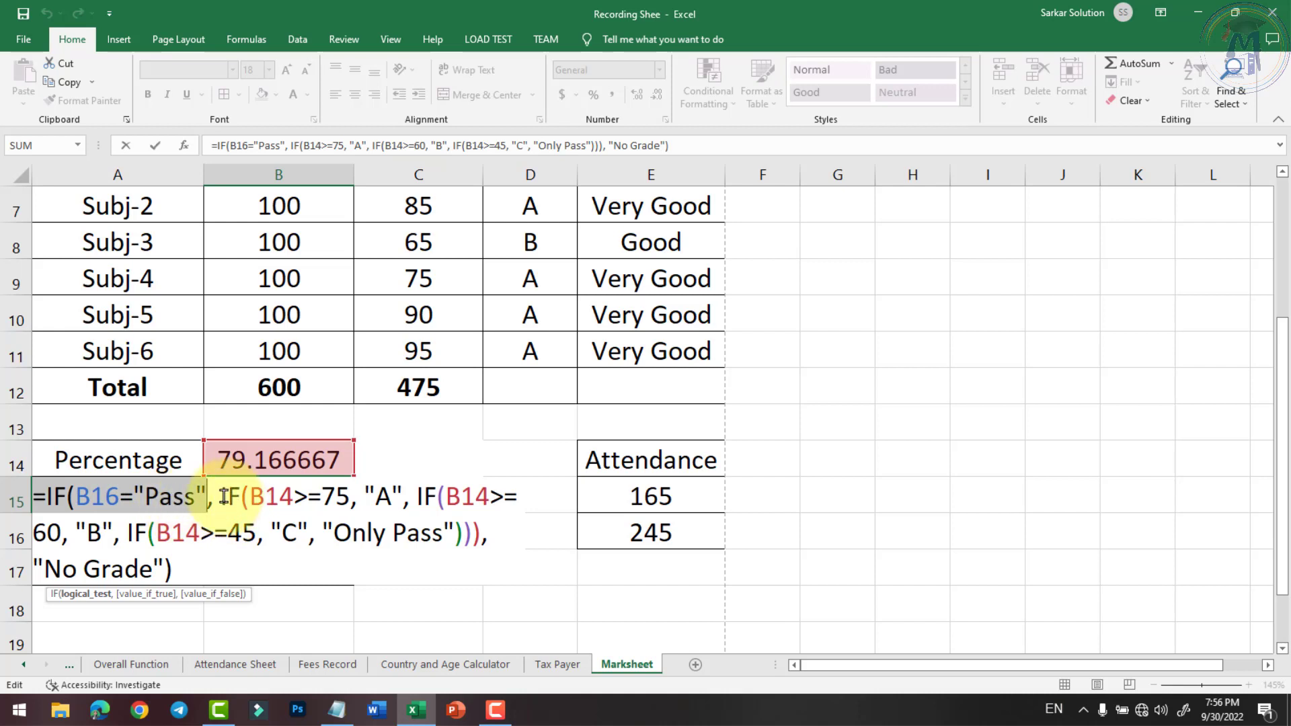
{"action": "left_click_drag", "start_coordinate": [227, 501], "coordinate": [496, 533]}
{"action": "left_click", "coordinate": [505, 535]}
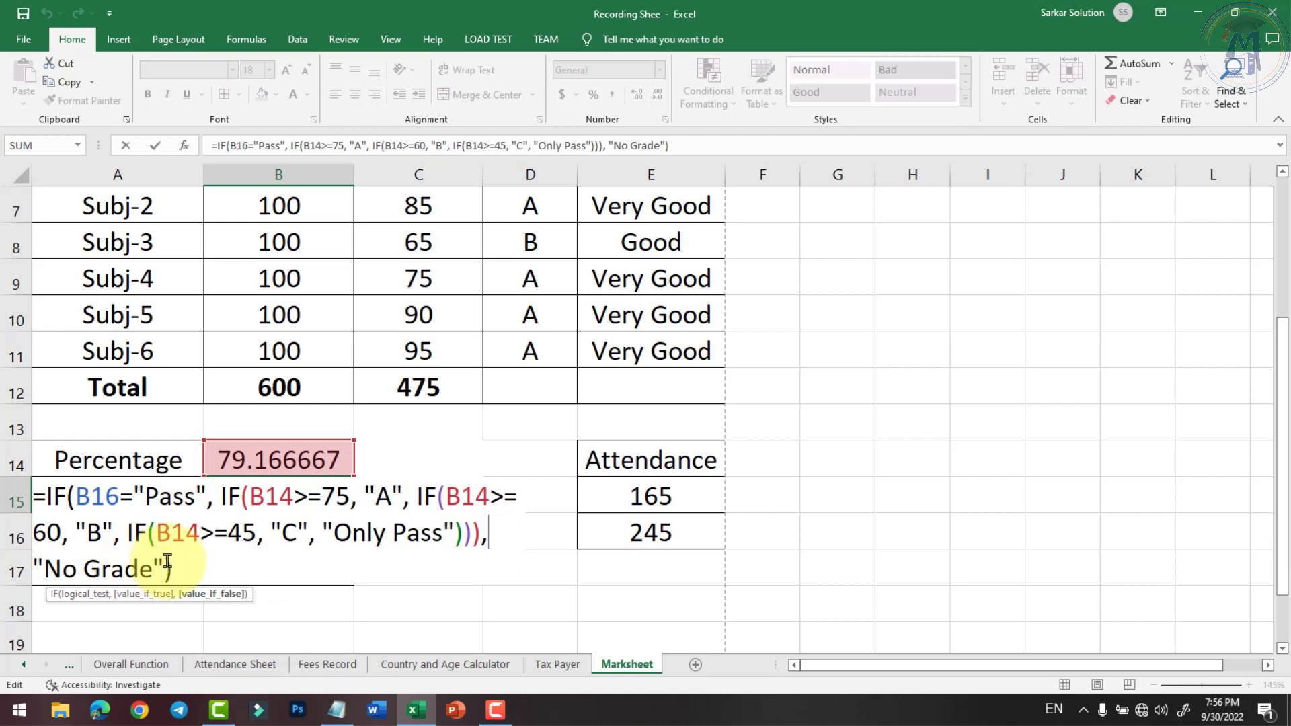
{"action": "key", "text": "Return"}
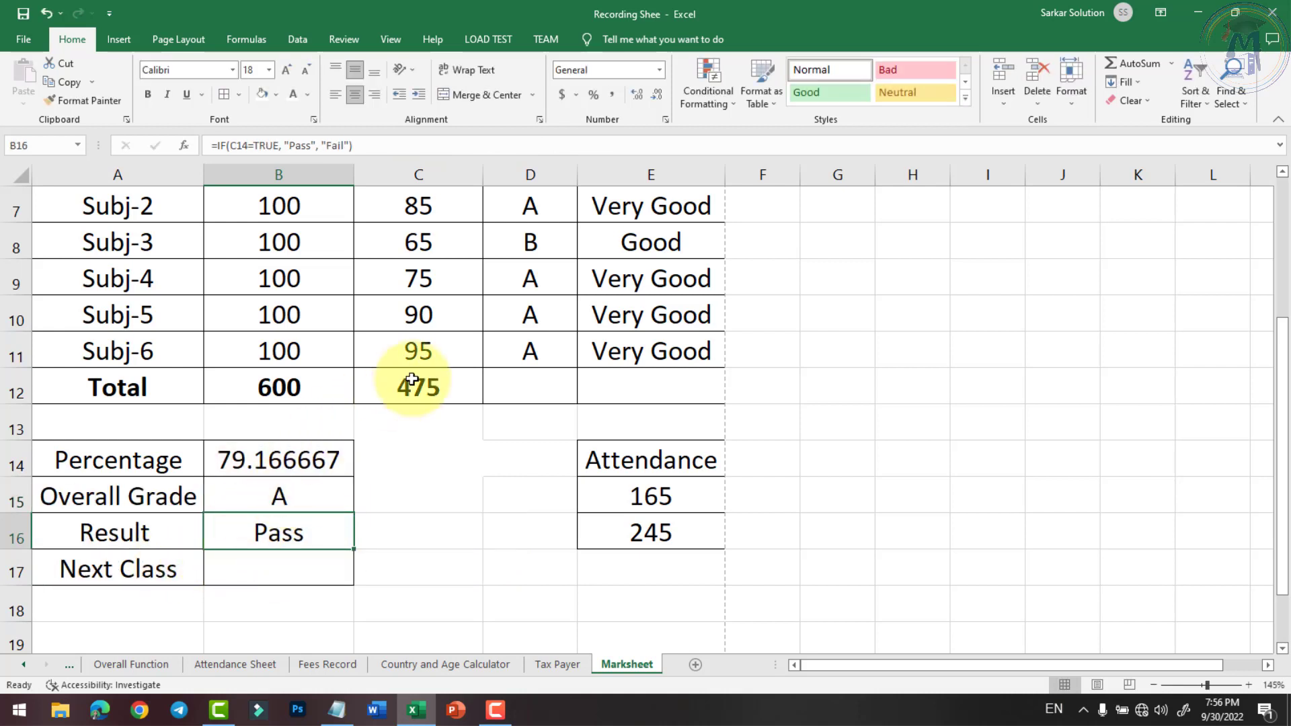
Step: Set Subj-5's obtained mark in C10 to 32 and check the Result, Overall Grade and Percentage cells
{"action": "left_click", "coordinate": [426, 340]}
{"action": "left_click", "coordinate": [428, 324]}
{"action": "type", "text": "32"}
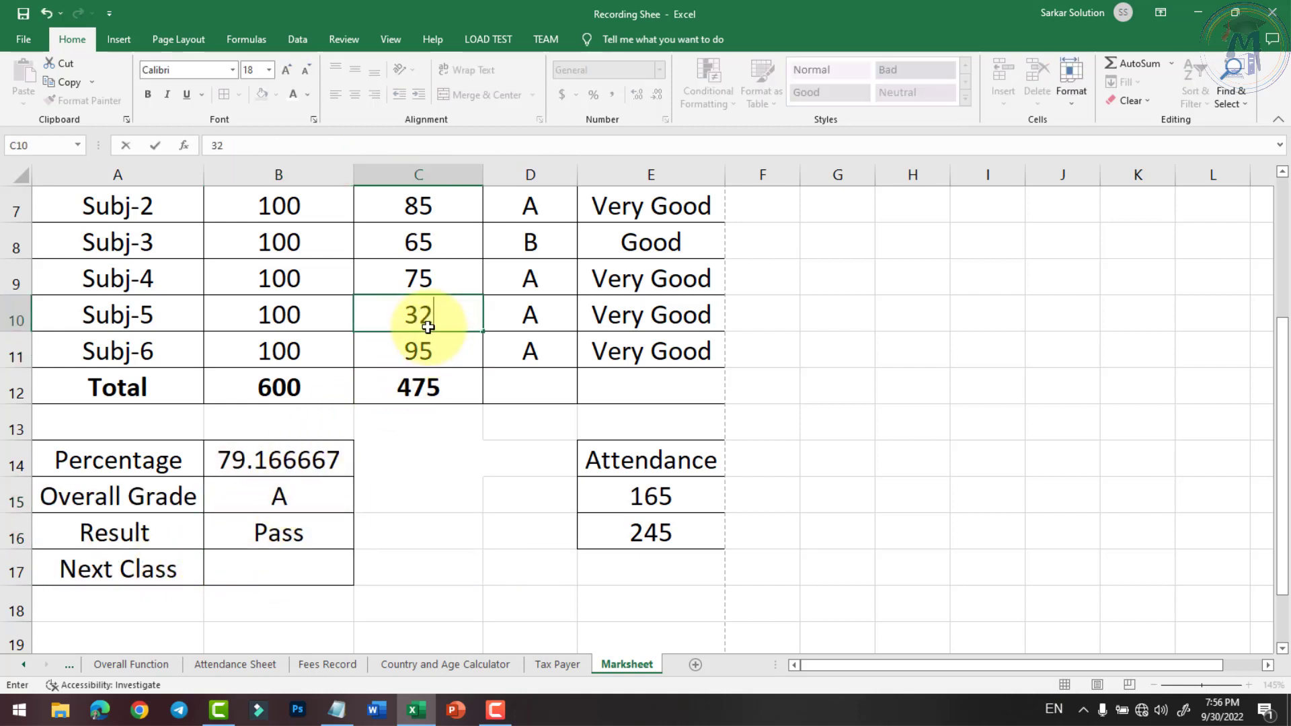
{"action": "key", "text": "Return"}
{"action": "left_click", "coordinate": [279, 534]}
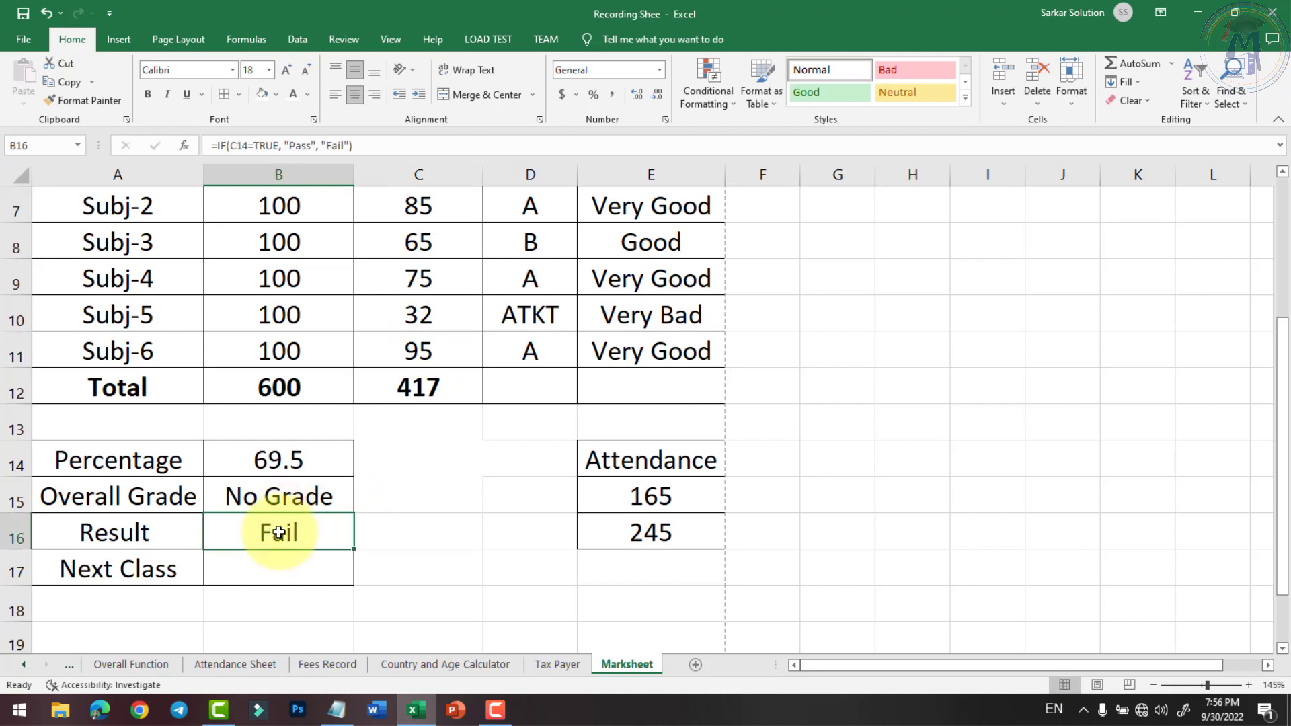
{"action": "left_click", "coordinate": [279, 497]}
{"action": "left_click", "coordinate": [270, 456]}
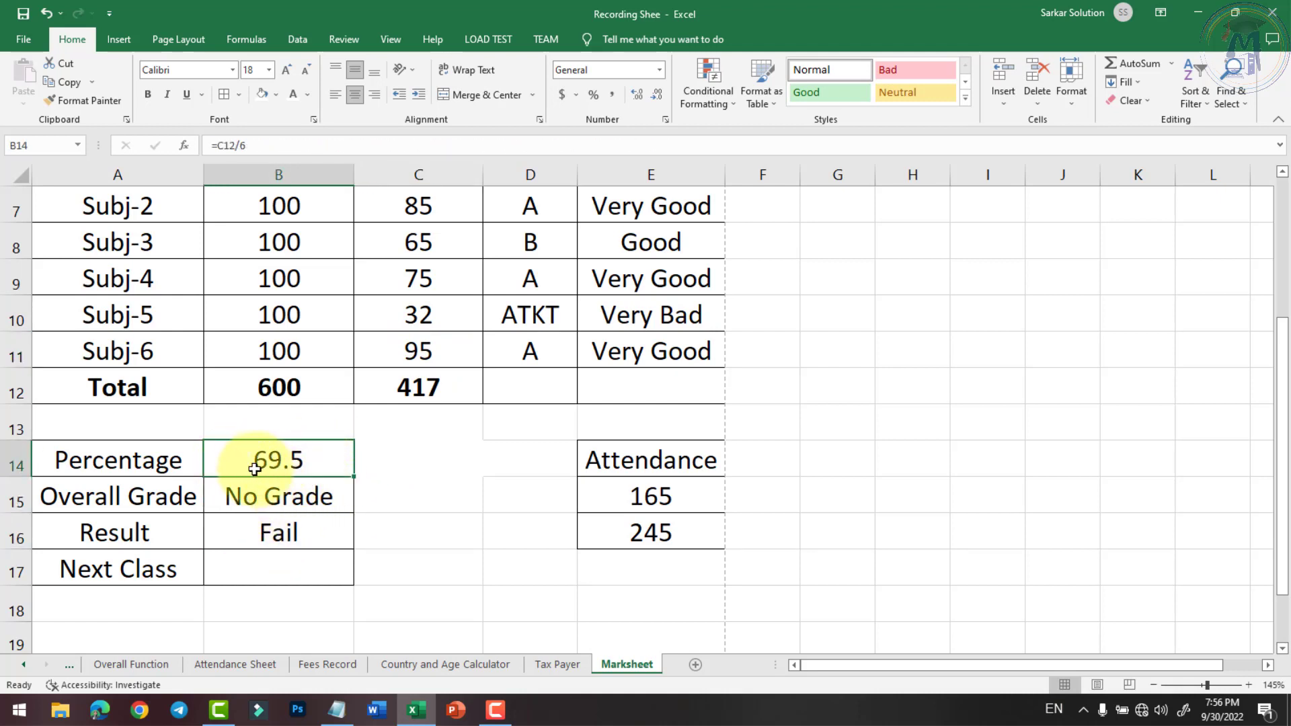
{"action": "left_click", "coordinate": [302, 496]}
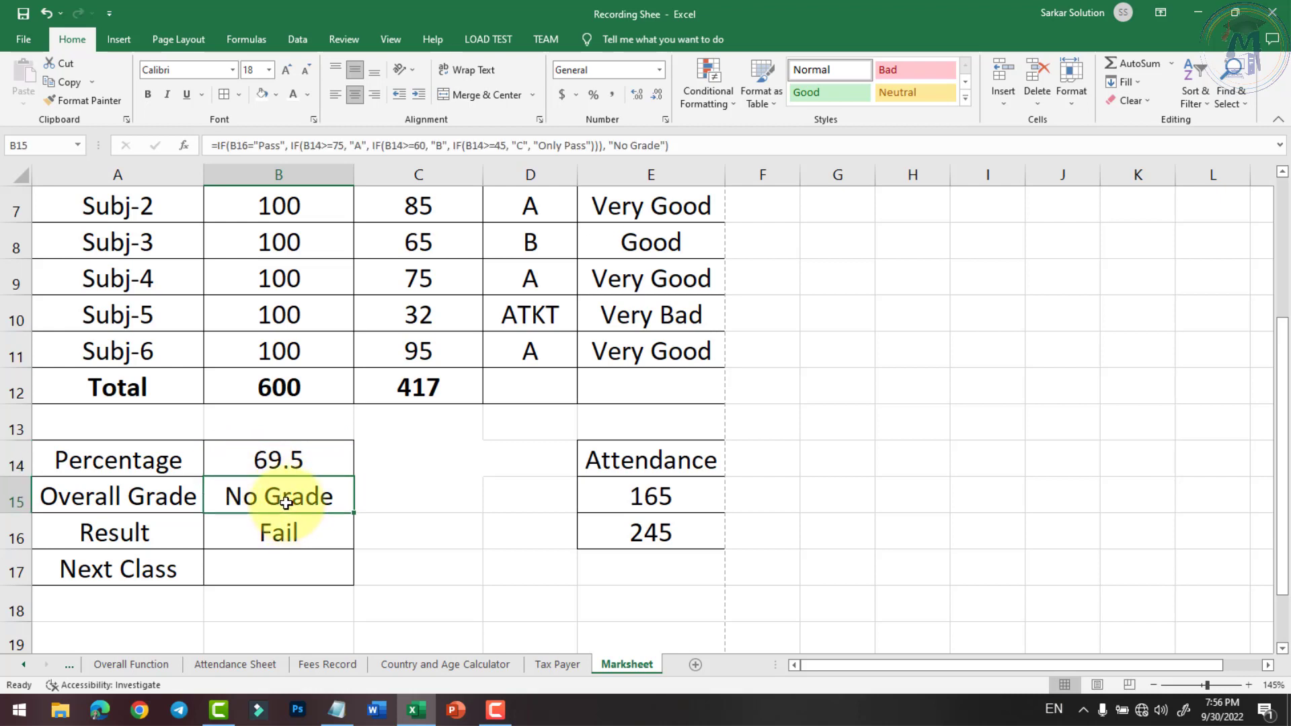
{"action": "left_click", "coordinate": [285, 470]}
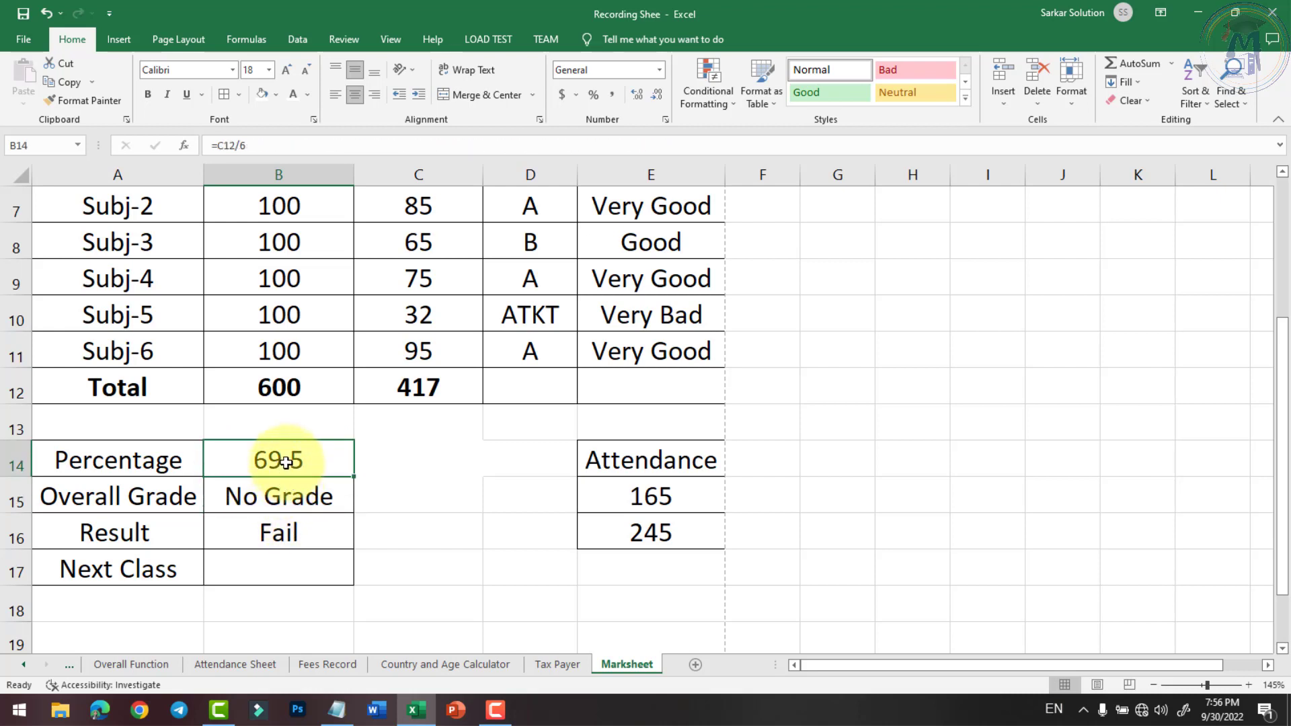
Step: Replace the Percentage calculation in B14 with an IF formula whose condition is B16="Pass"
{"action": "double_click", "coordinate": [283, 459]}
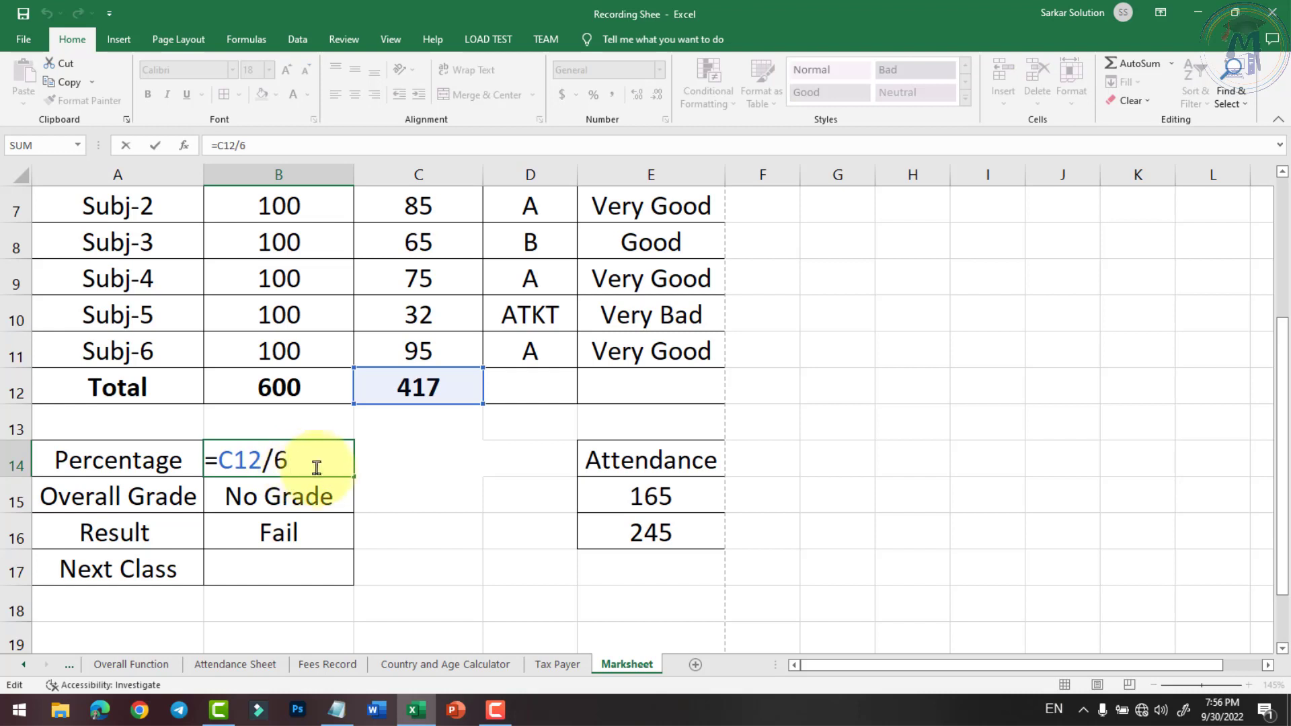
{"action": "left_click_drag", "start_coordinate": [337, 469], "coordinate": [218, 459]}
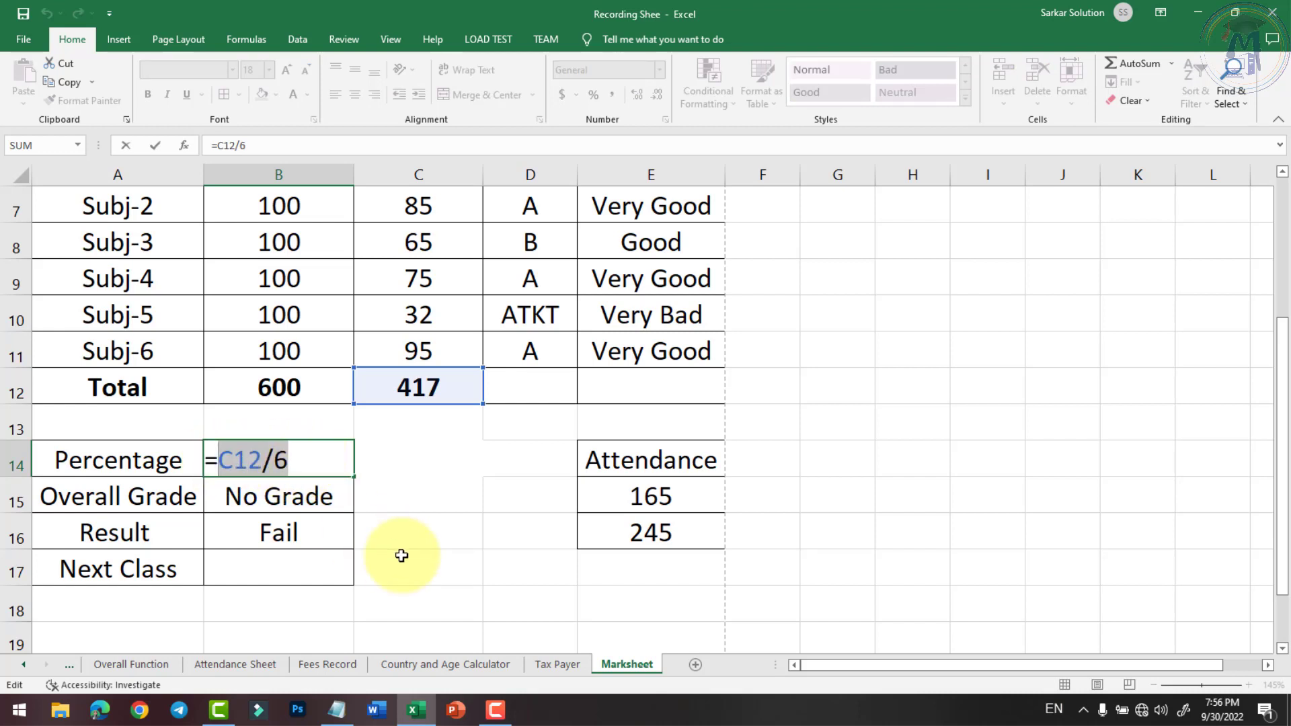
{"action": "key", "text": "BackSpace"}
{"action": "type", "text": "if"}
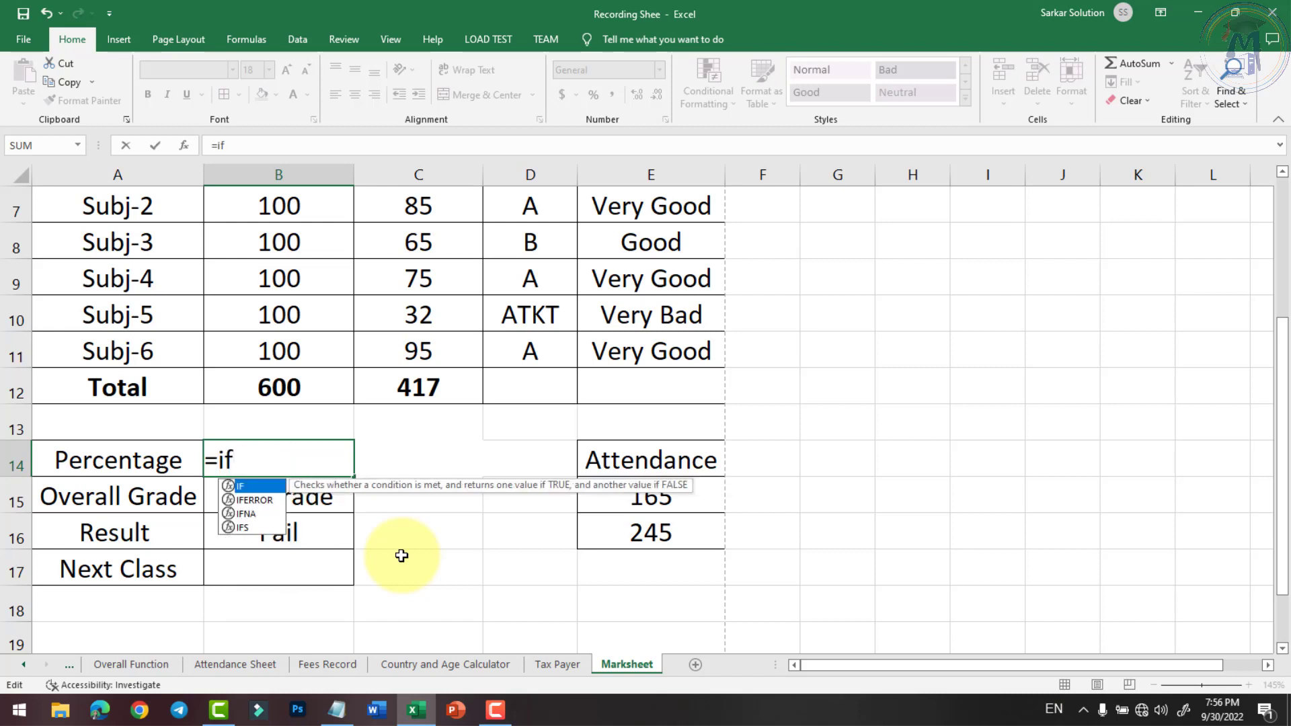
{"action": "type", "text": "(b16=\""}
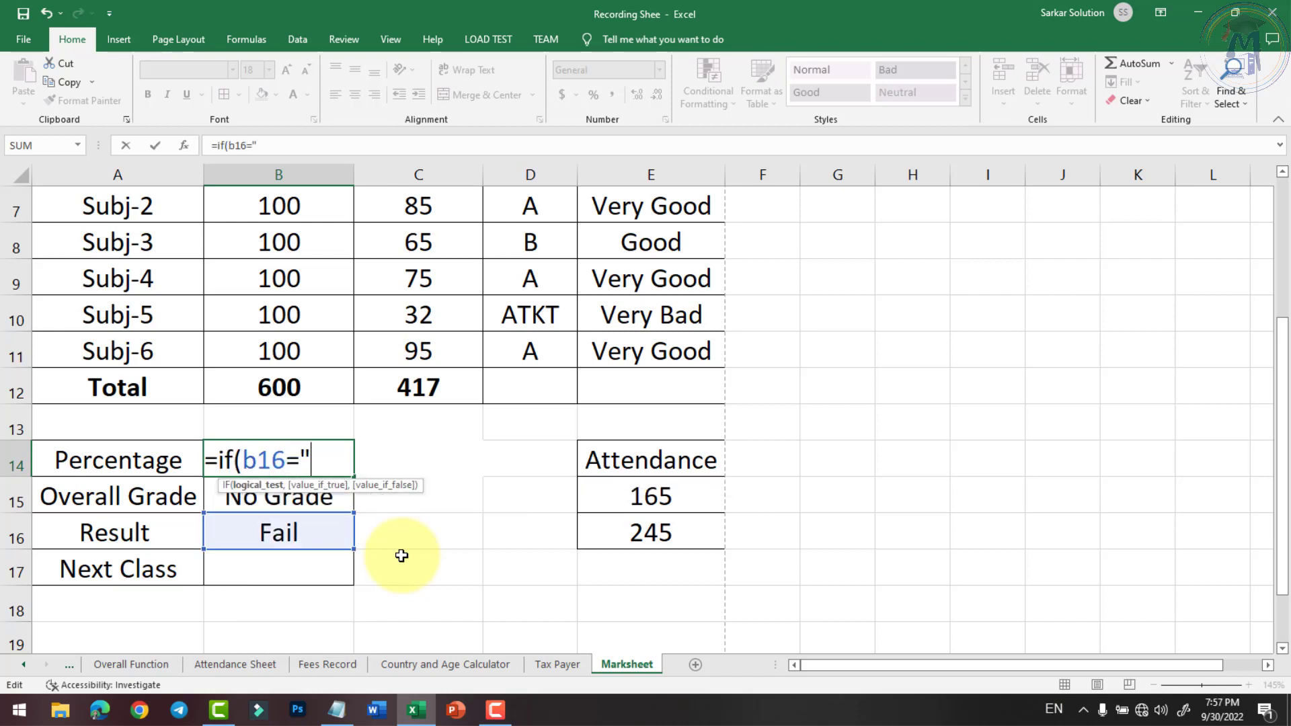
{"action": "type", "text": "Pass\""}
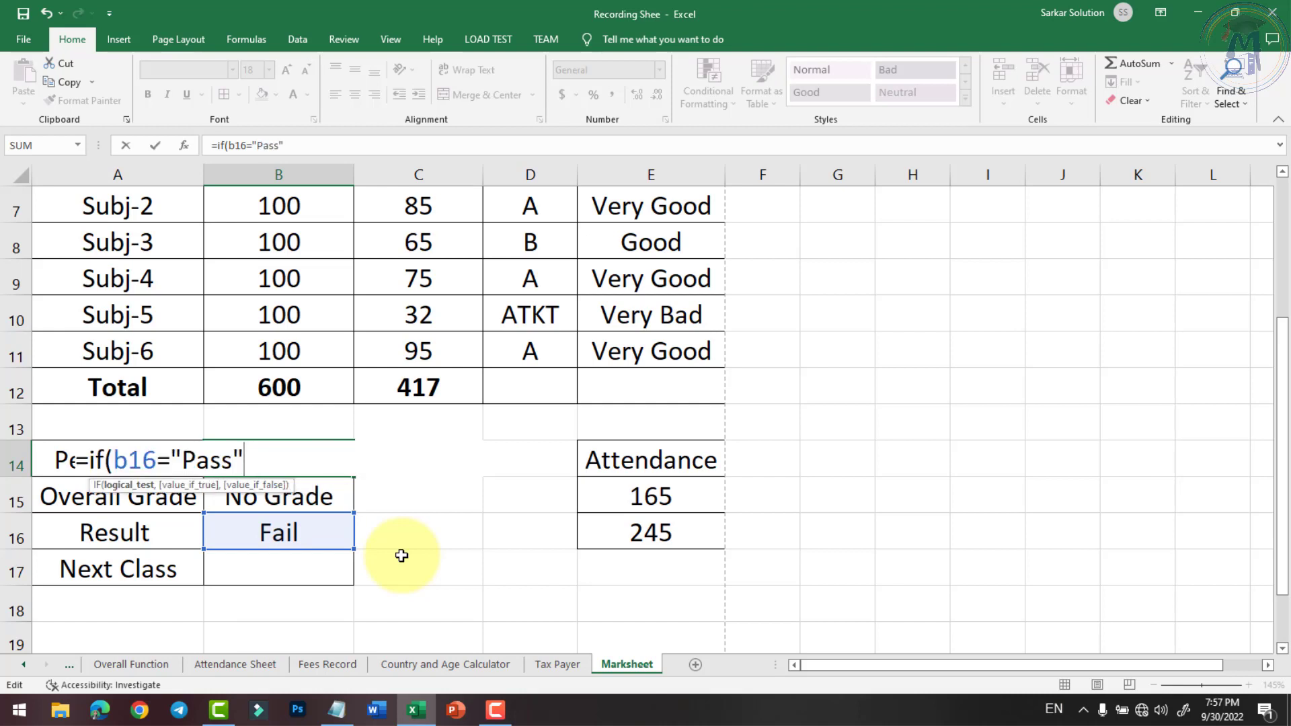
{"action": "type", "text": ","}
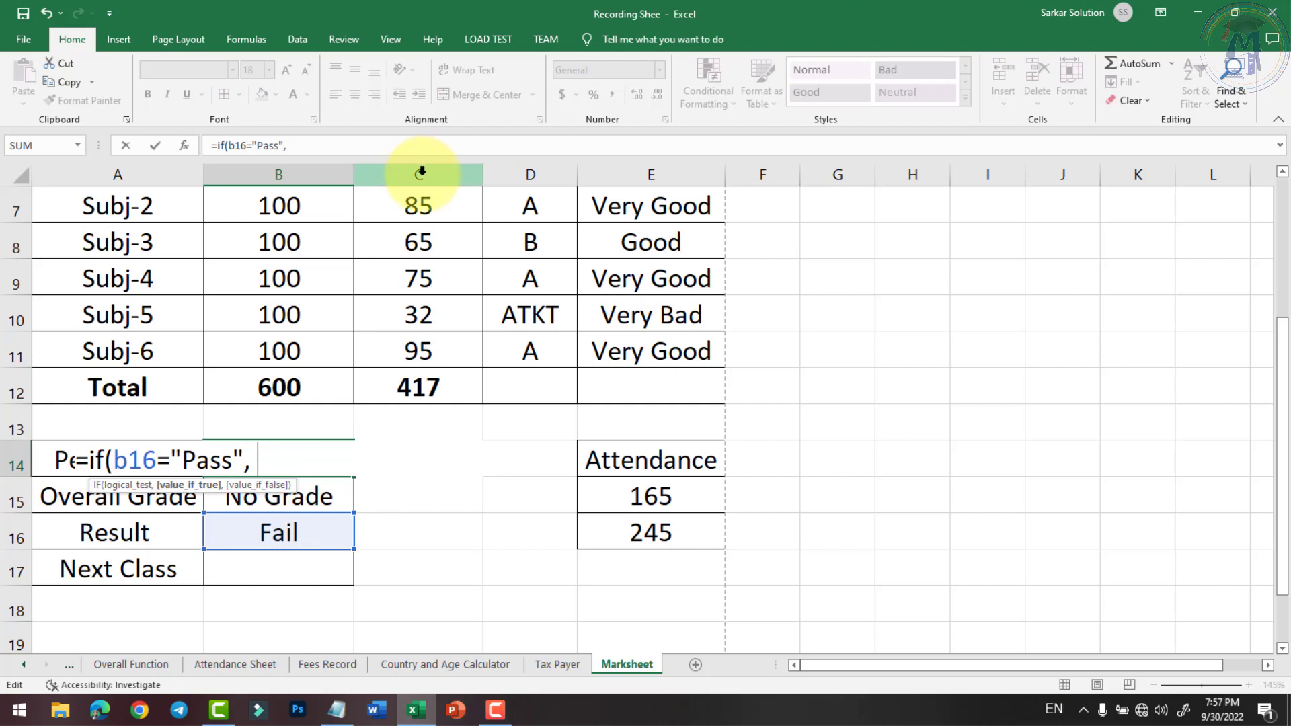
Step: Complete the IF in B14 with C12/6 as its value if true and "No Percentage" if false, and enter the formula
{"action": "type", "text": " c12/6"}
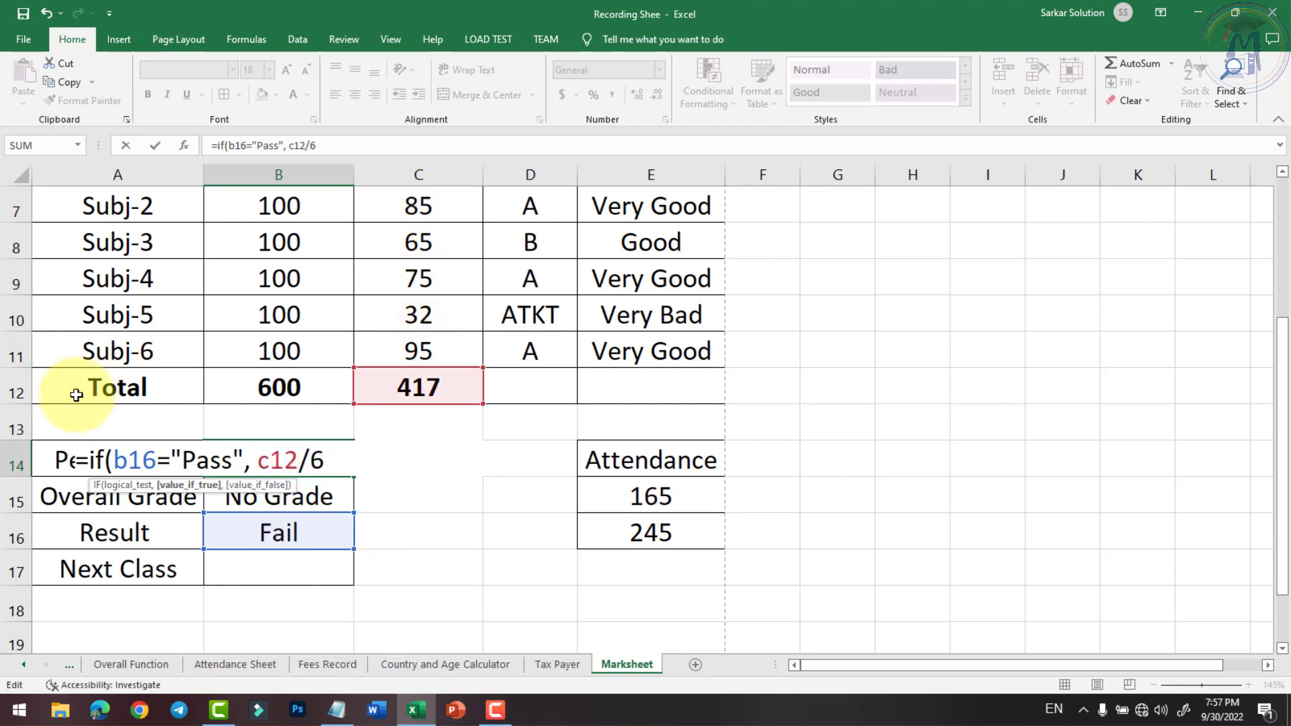
{"action": "type", "text": ","}
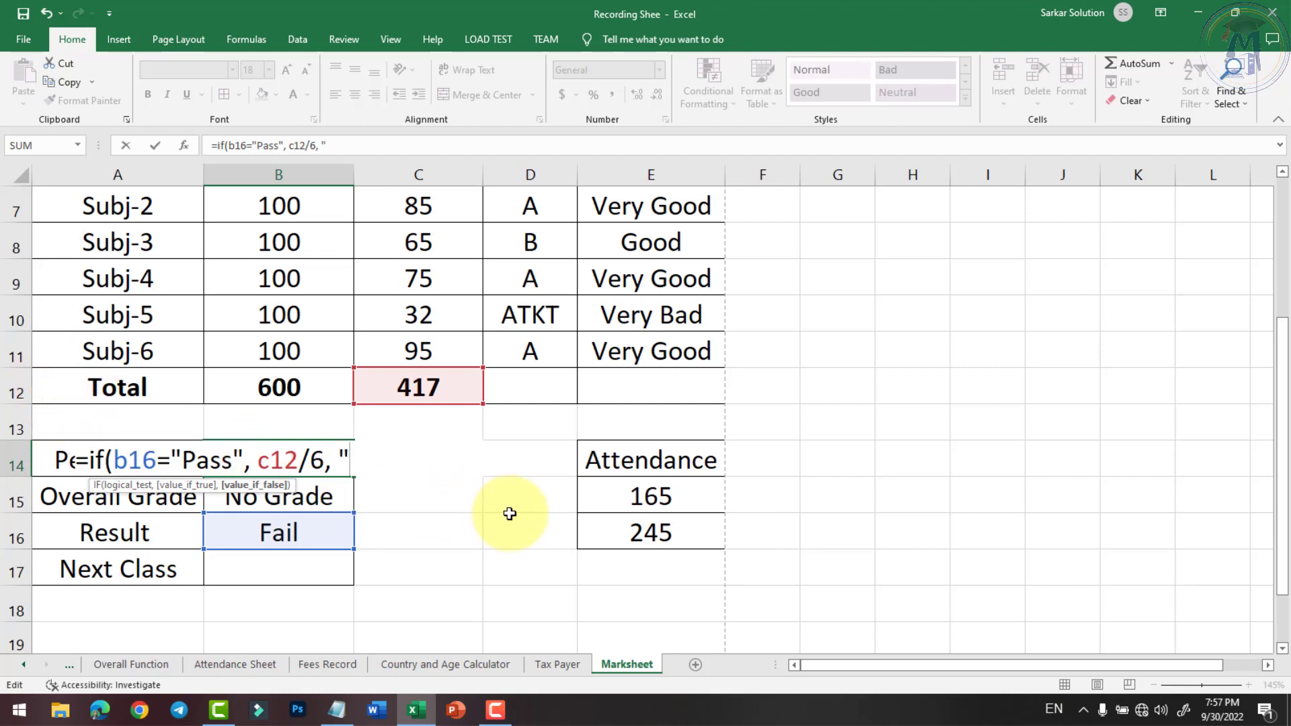
{"action": "type", "text": "\"No Perce"}
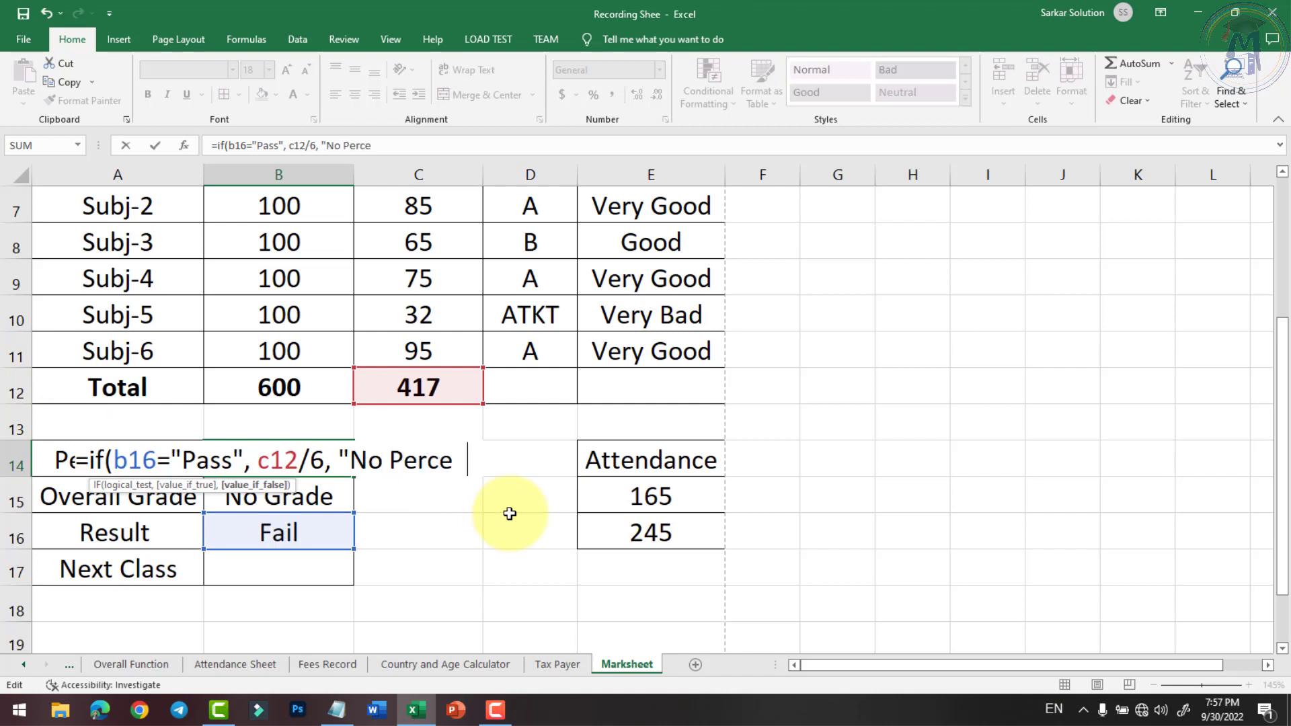
{"action": "type", "text": "ntage"}
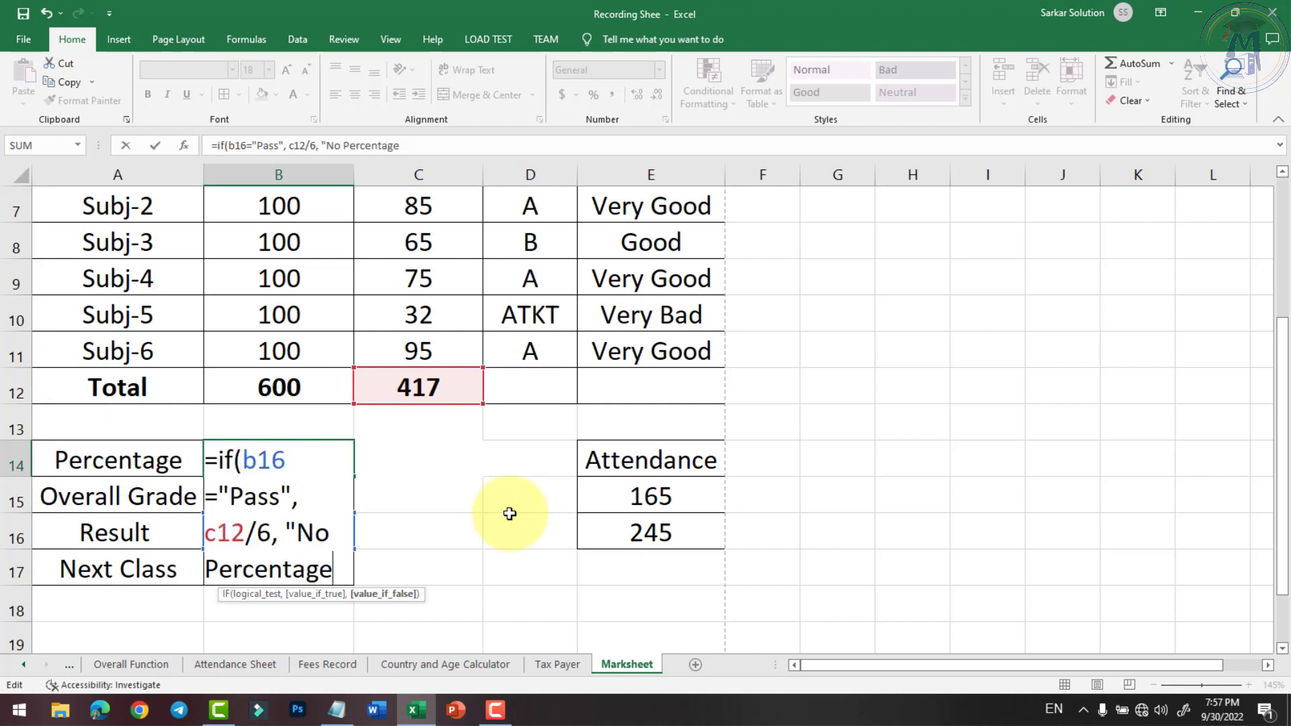
{"action": "type", "text": "\")"}
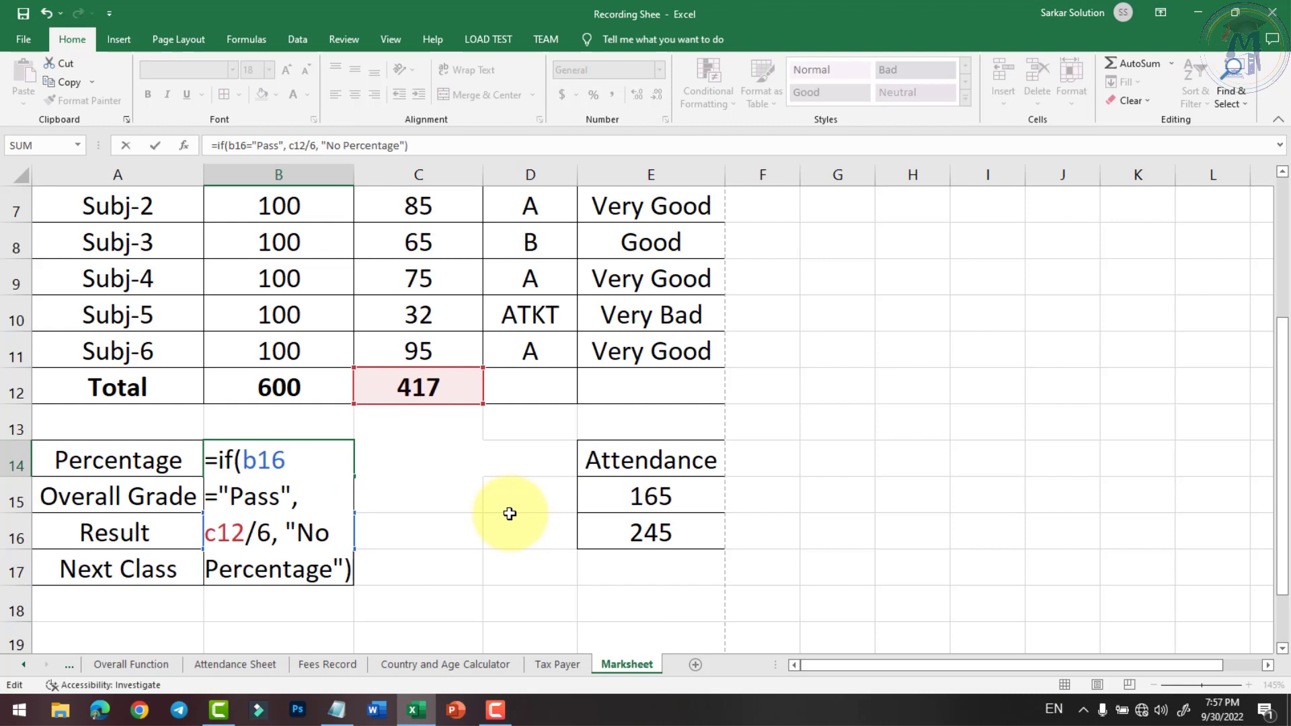
{"action": "key", "text": "Return"}
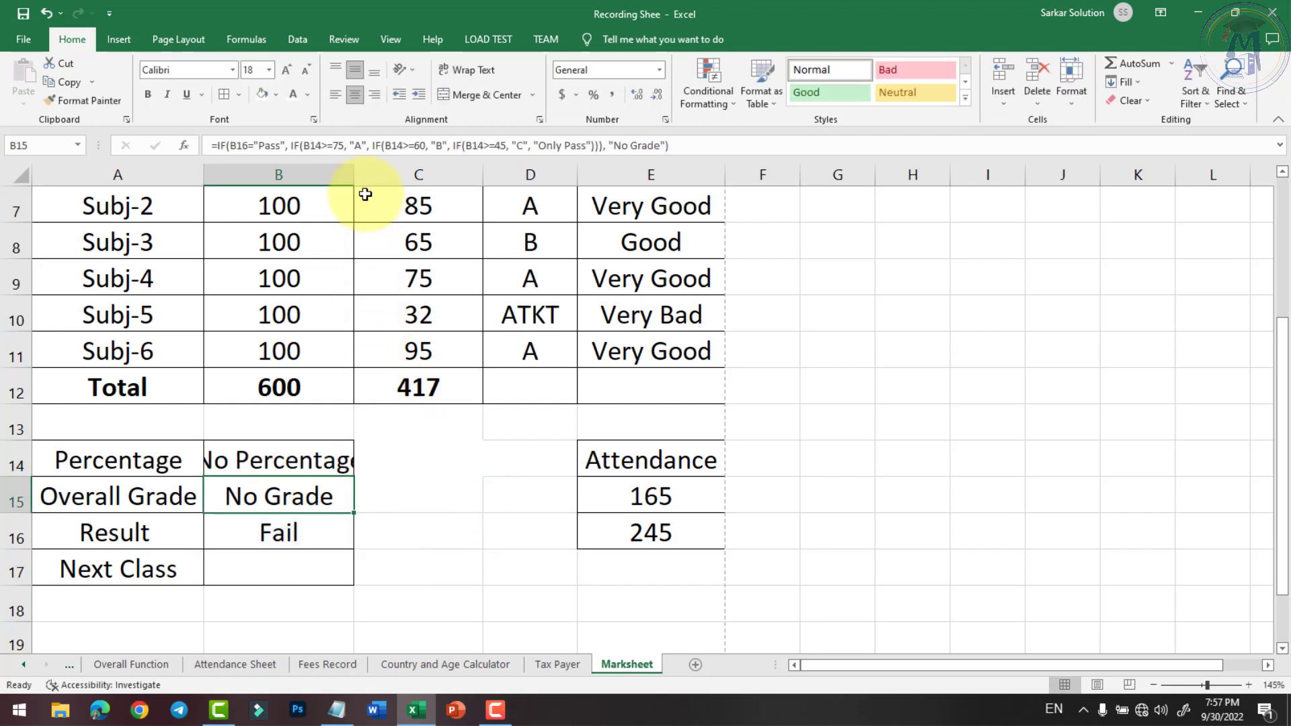
Step: Fit the widths of columns B and C to their contents and narrow column D slightly
{"action": "double_click", "coordinate": [354, 174]}
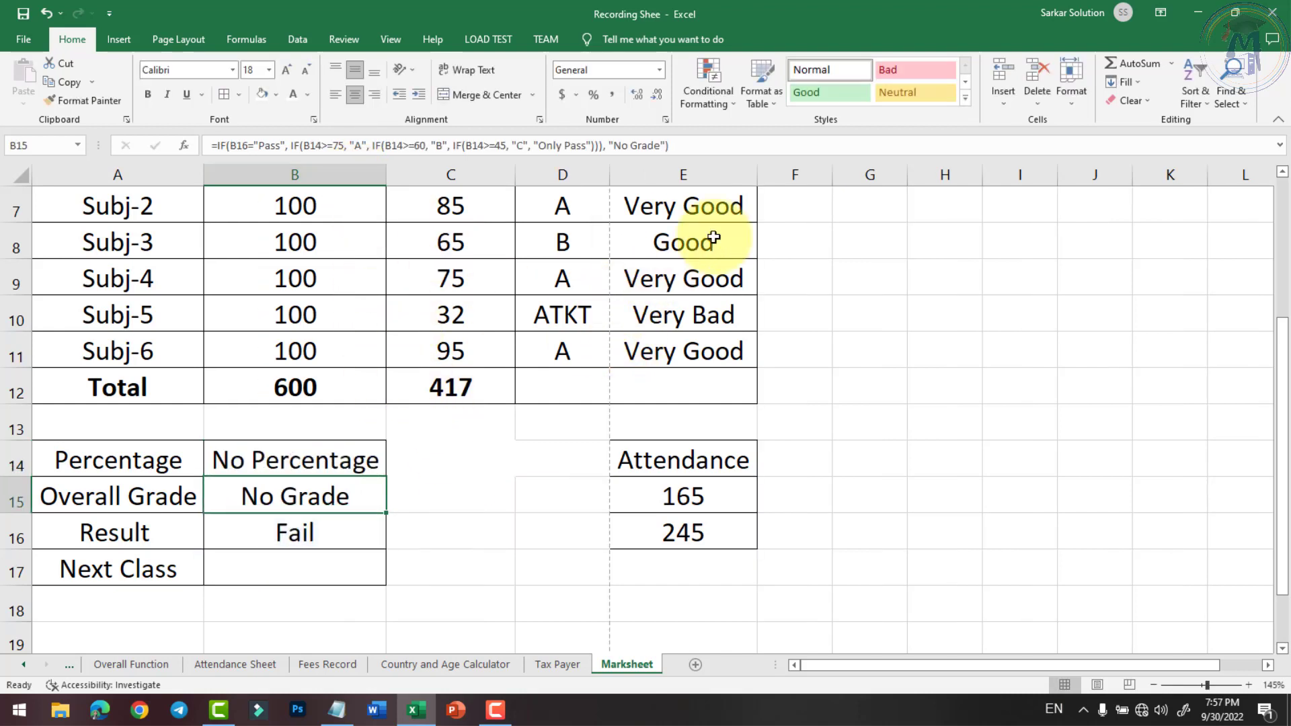
{"action": "left_click_drag", "start_coordinate": [514, 173], "coordinate": [498, 176]}
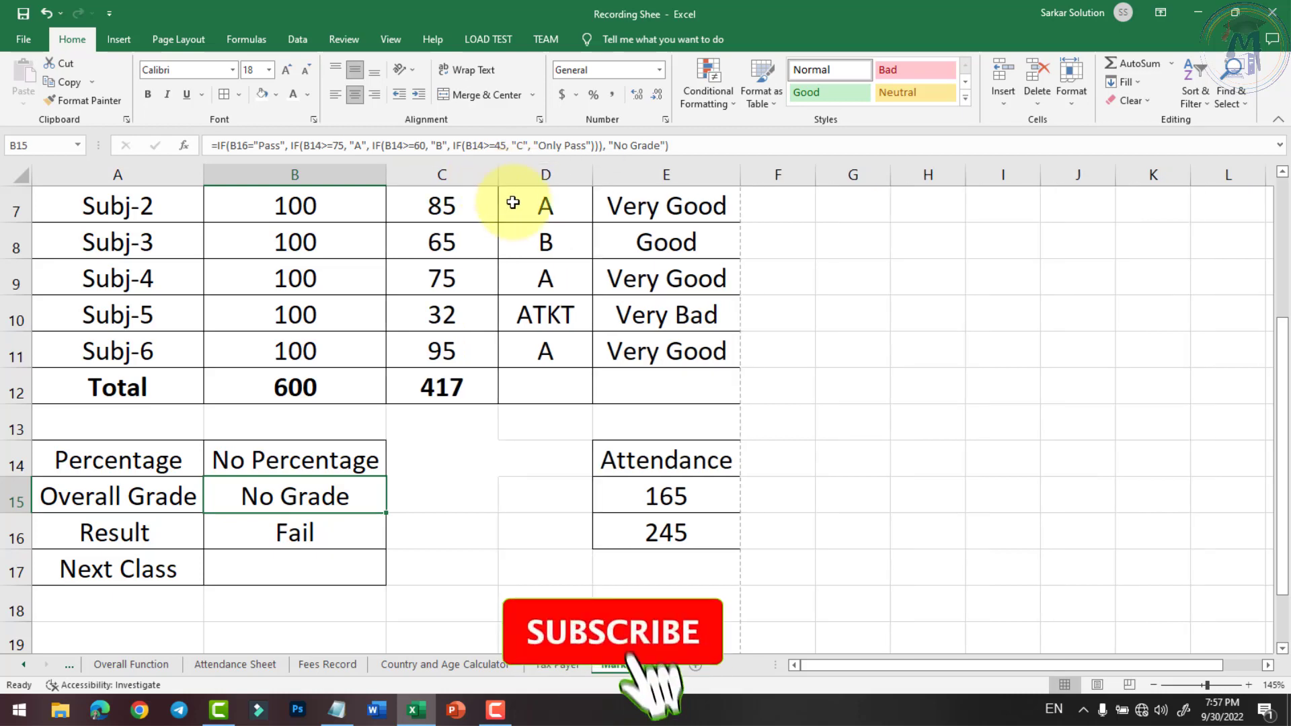
{"action": "scroll", "coordinate": [588, 343], "scroll_direction": "up", "scroll_amount": 2}
{"action": "scroll", "coordinate": [600, 358], "scroll_direction": "down", "scroll_amount": 2}
{"action": "scroll", "coordinate": [599, 358], "scroll_direction": "up", "scroll_amount": 2}
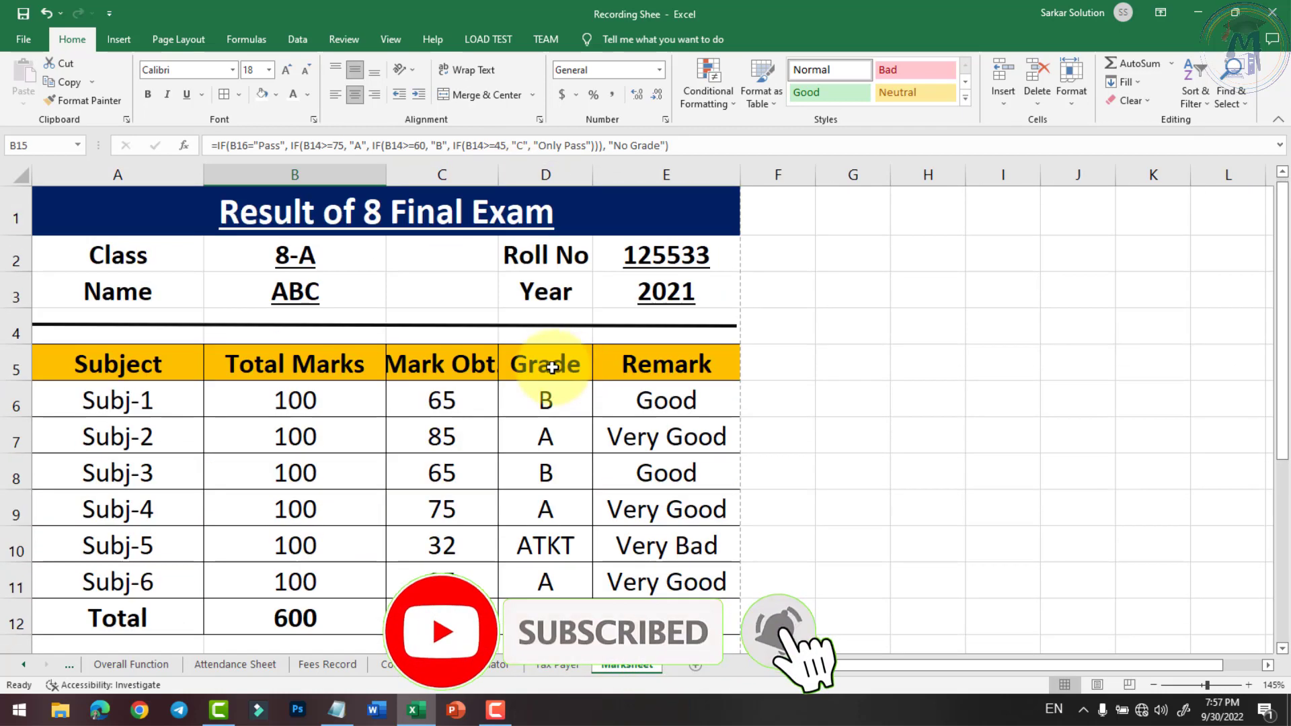
{"action": "double_click", "coordinate": [498, 174]}
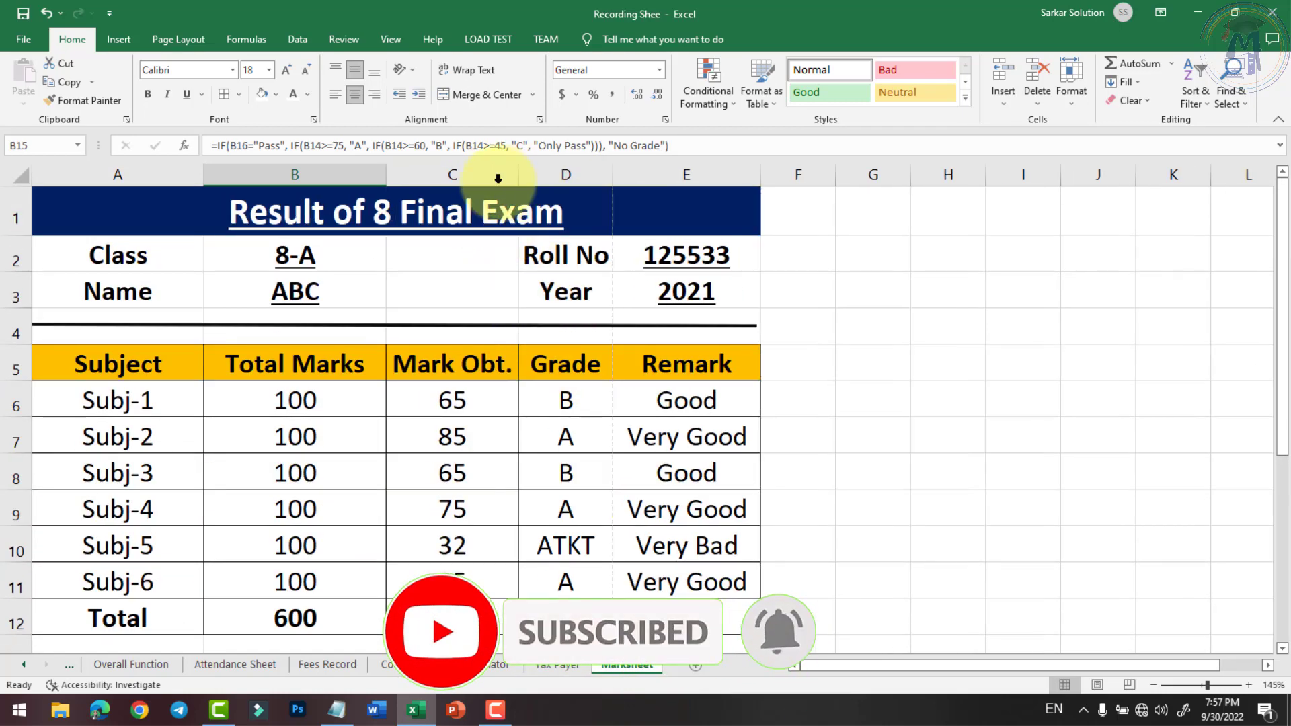
{"action": "left_click", "coordinate": [735, 377]}
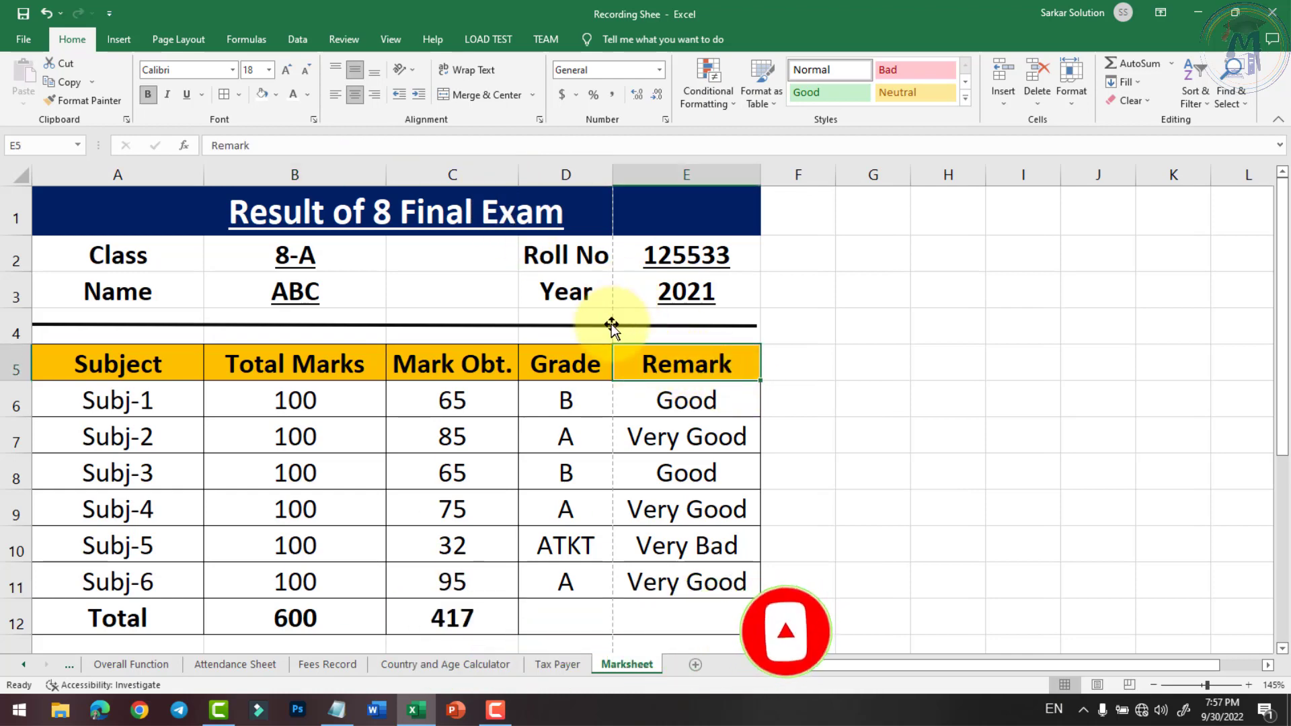
{"action": "left_click_drag", "start_coordinate": [612, 177], "coordinate": [598, 186]}
{"action": "scroll", "coordinate": [605, 477], "scroll_direction": "down", "scroll_amount": 3}
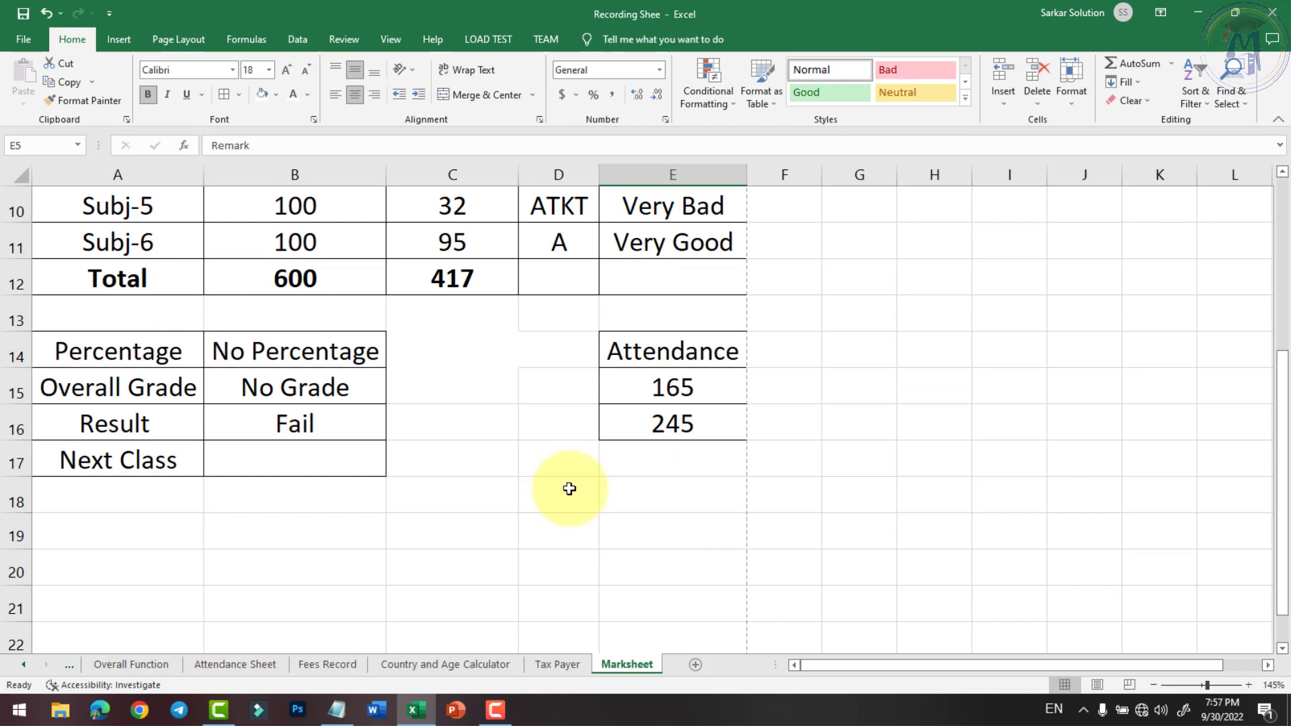
Step: Check the Overall Grade, Result and Percentage cells, and set Subj-5's obtained mark in C10 to 78
{"action": "left_click", "coordinate": [340, 395]}
{"action": "left_click", "coordinate": [323, 423]}
{"action": "scroll", "coordinate": [332, 441], "scroll_direction": "up", "scroll_amount": 1}
{"action": "left_click", "coordinate": [326, 496]}
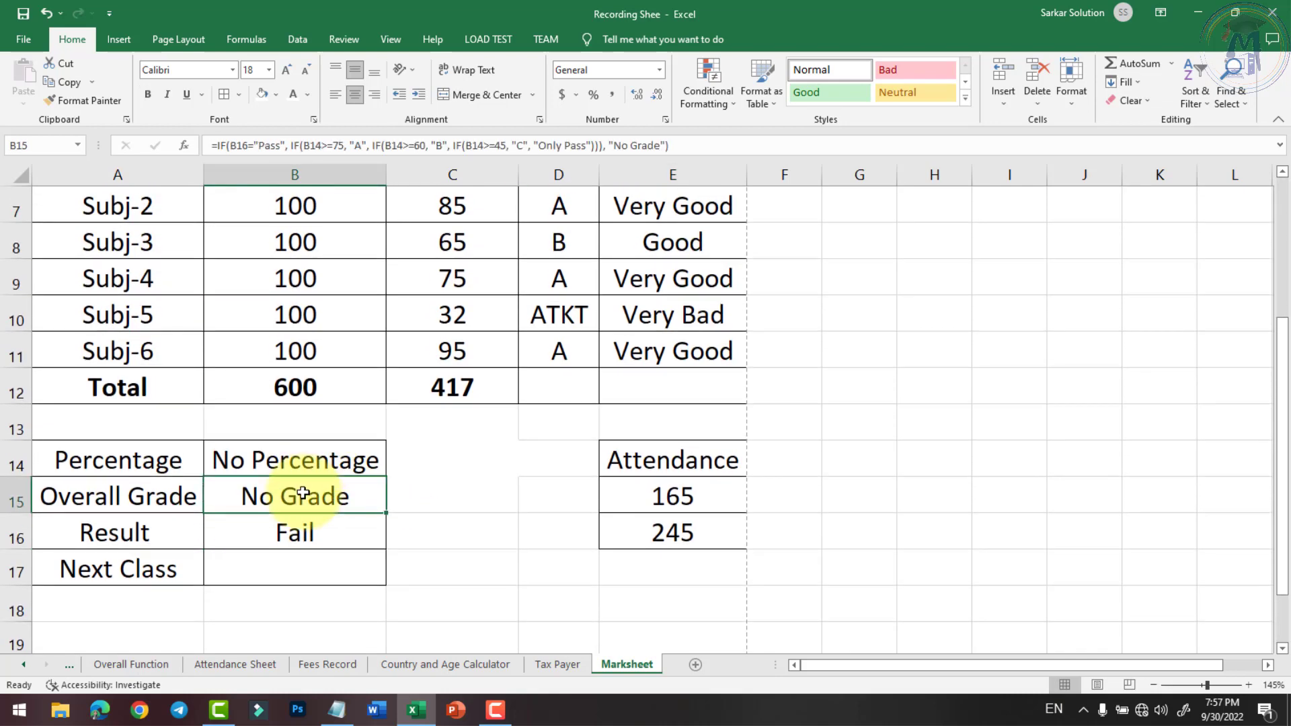
{"action": "left_click", "coordinate": [301, 469]}
{"action": "left_click", "coordinate": [464, 322]}
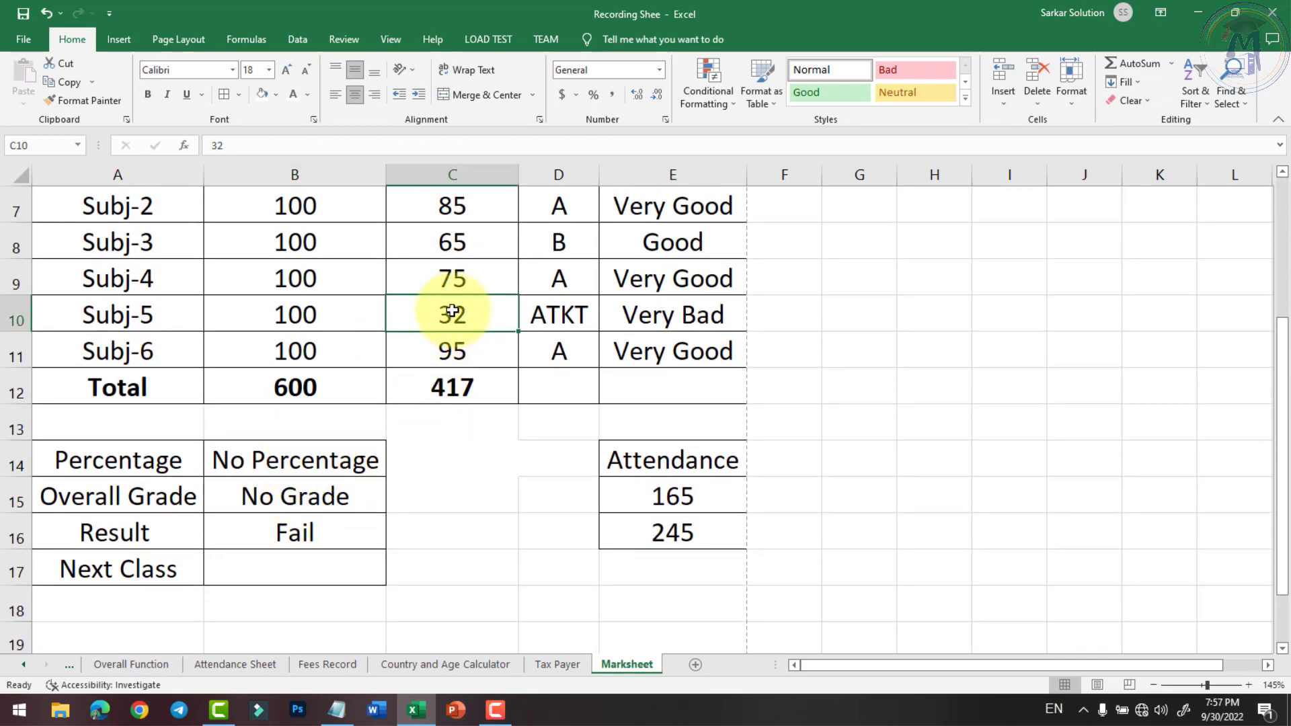
{"action": "type", "text": "78"}
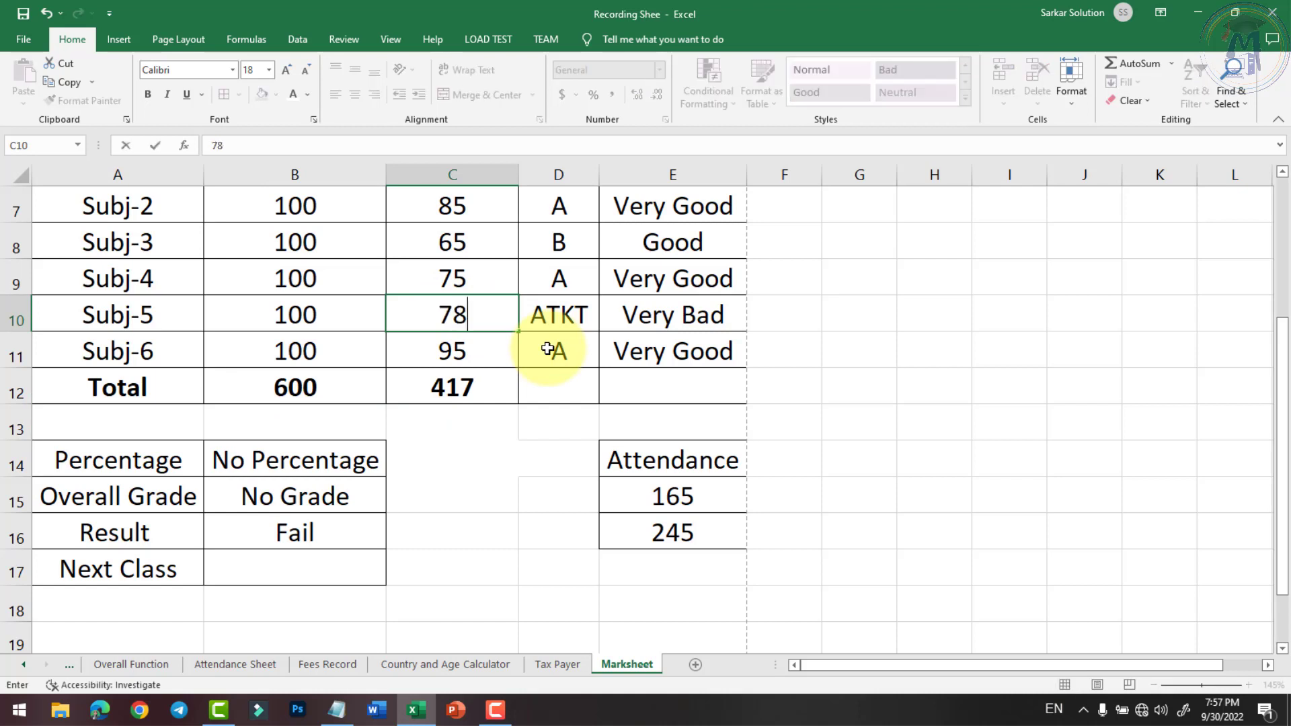
{"action": "key", "text": "Return"}
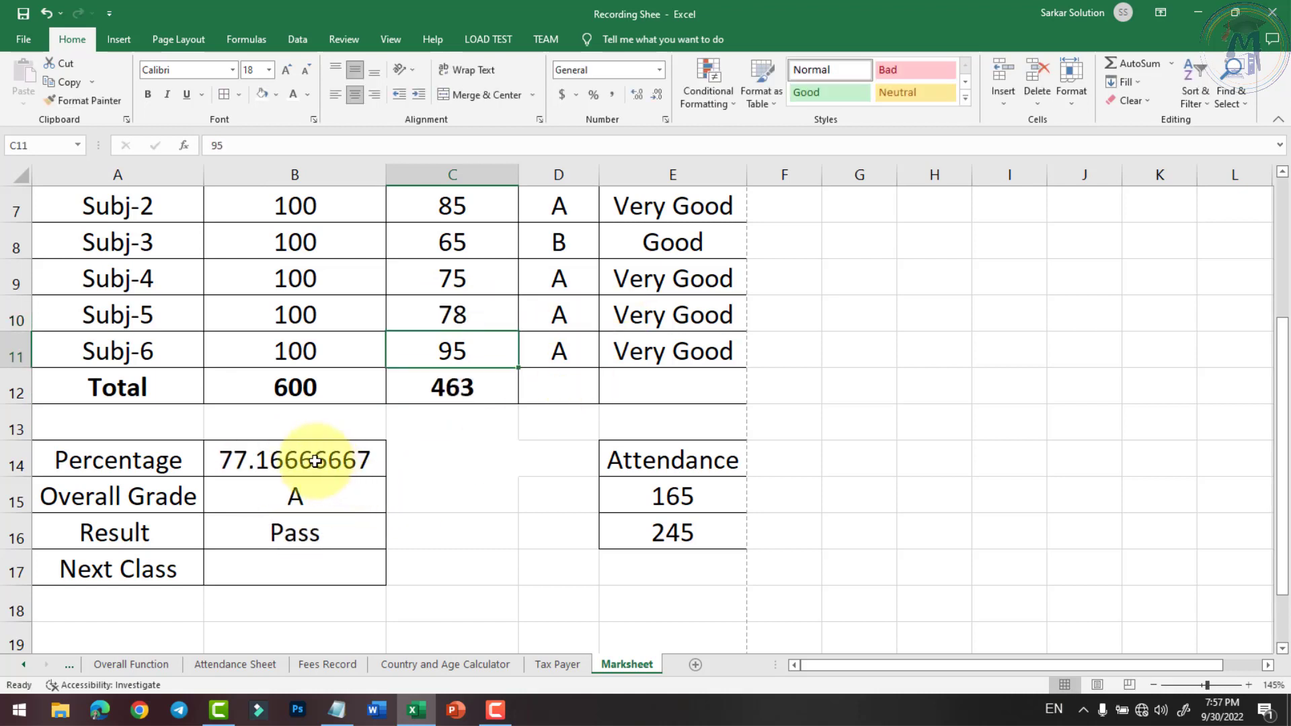
Step: Format the Percentage value in B14 to show two decimal places
{"action": "left_click", "coordinate": [312, 461]}
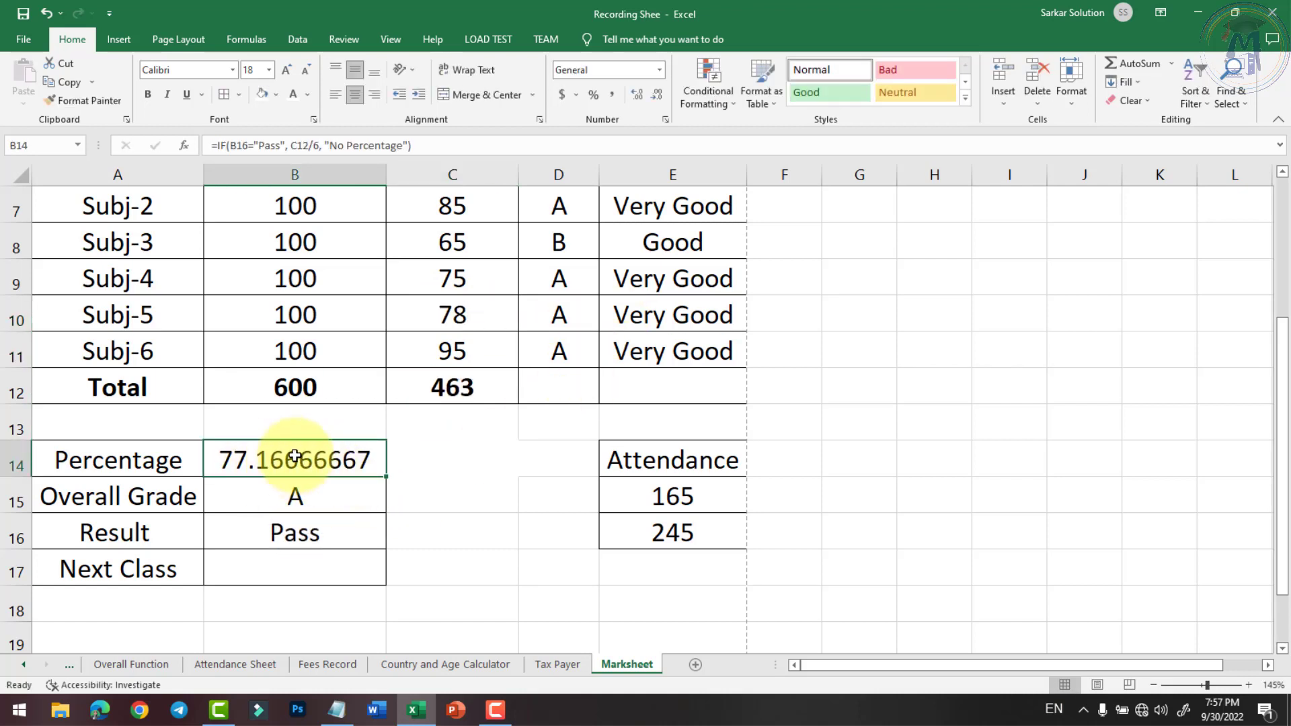
{"action": "left_click", "coordinate": [657, 97]}
{"action": "left_click", "coordinate": [657, 96]}
{"action": "left_click", "coordinate": [657, 96]}
{"action": "left_click", "coordinate": [658, 96]}
{"action": "left_click", "coordinate": [657, 96]}
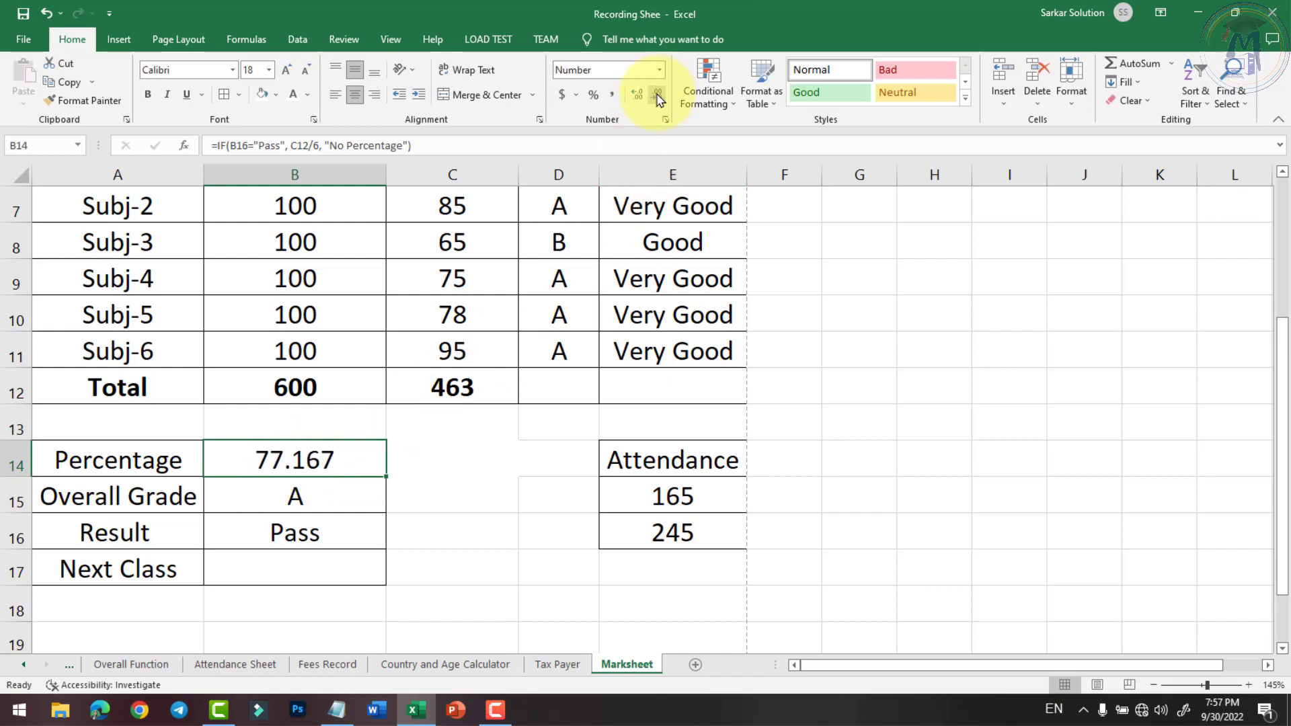
{"action": "left_click", "coordinate": [657, 97]}
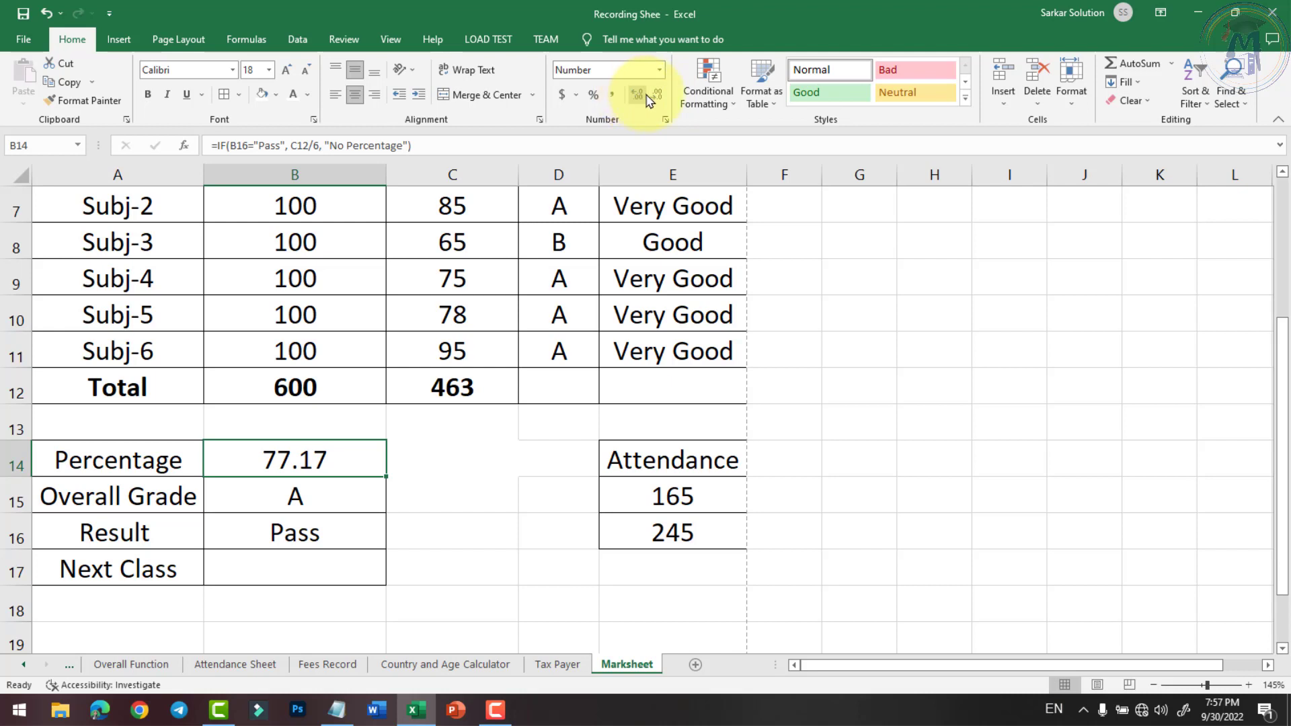
{"action": "left_click", "coordinate": [657, 98]}
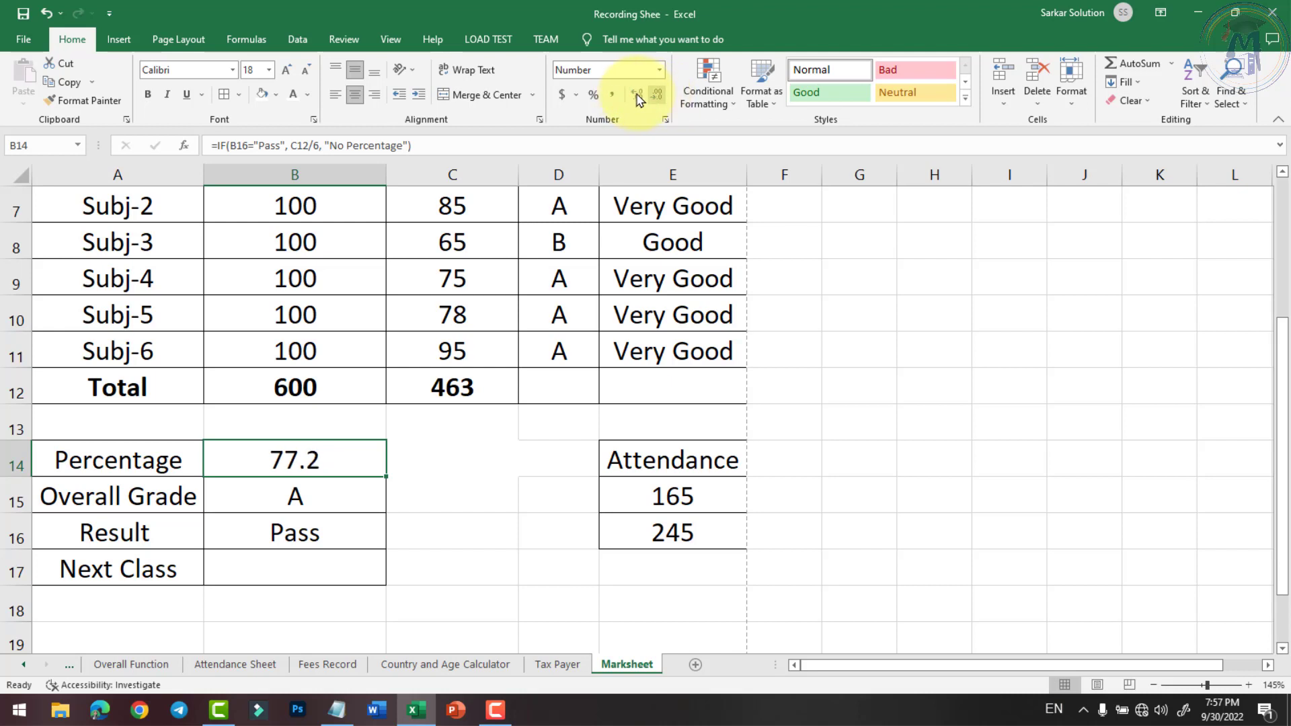
{"action": "left_click", "coordinate": [641, 97]}
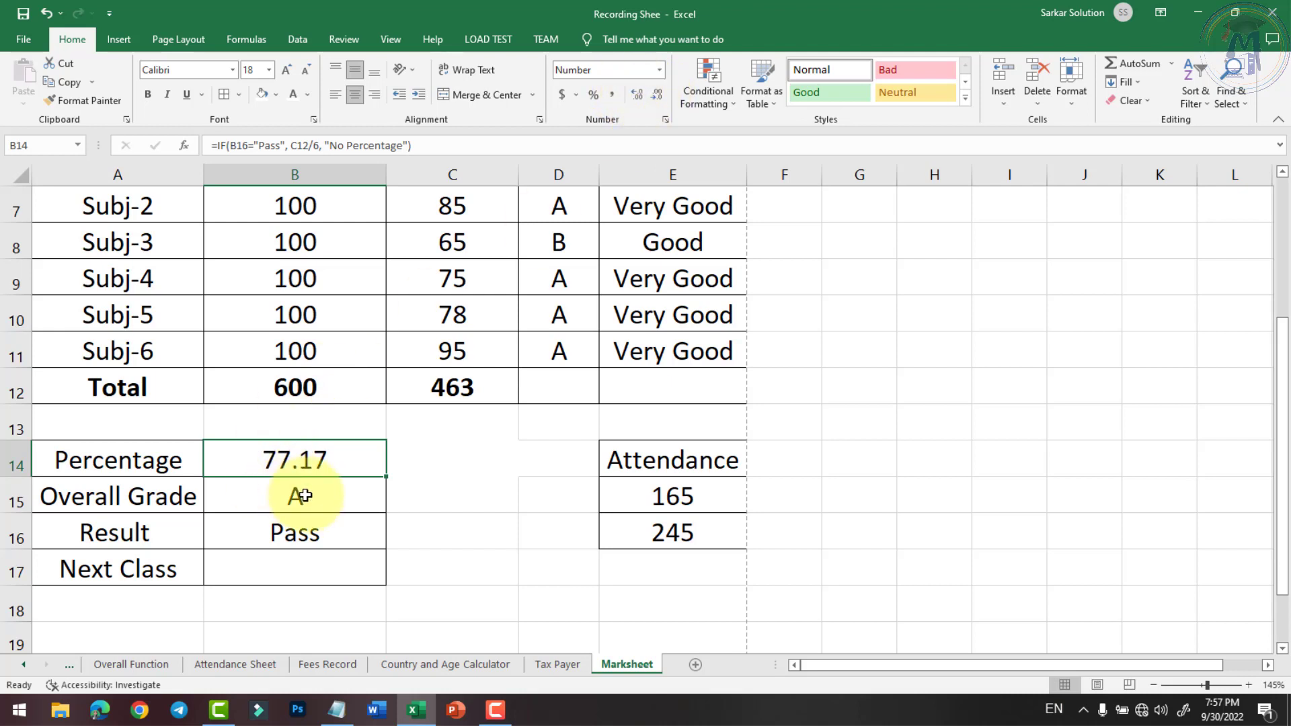
Step: Enter a Next Class formula in B17 that returns 9 if B16="Pass" and "Try Again" otherwise
{"action": "left_click", "coordinate": [300, 533]}
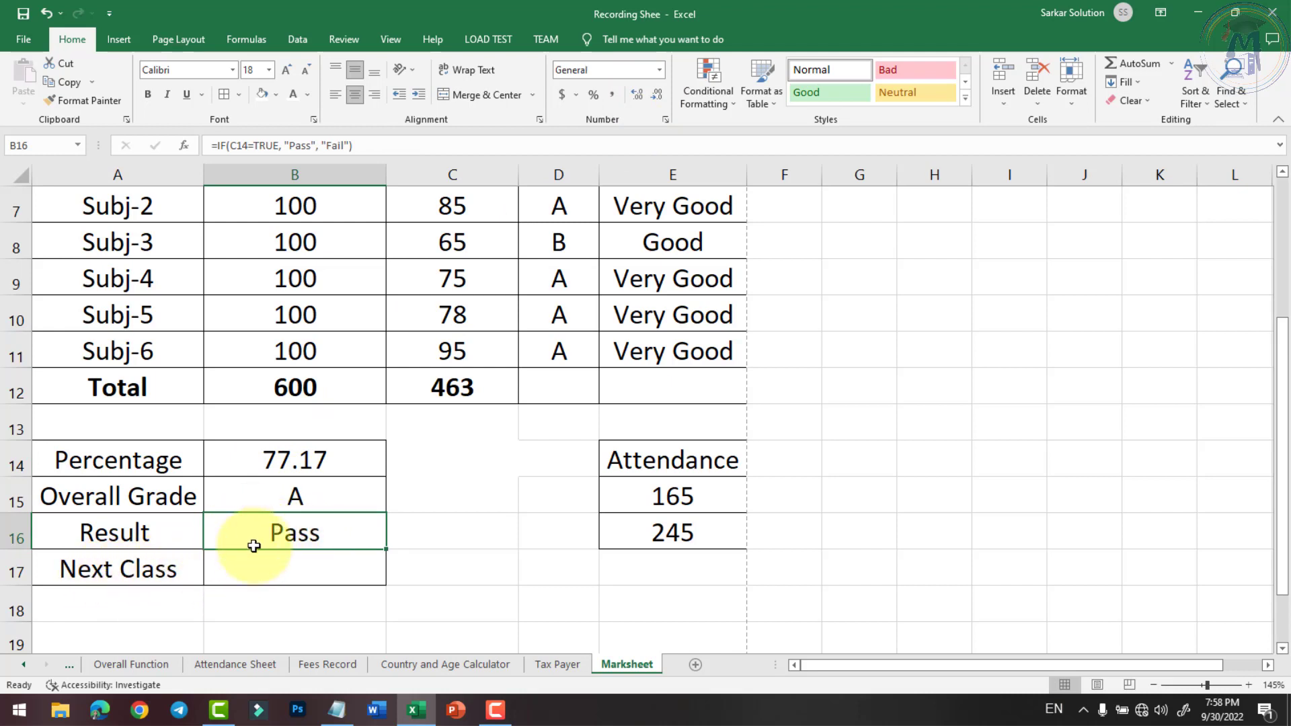
{"action": "left_click", "coordinate": [258, 575]}
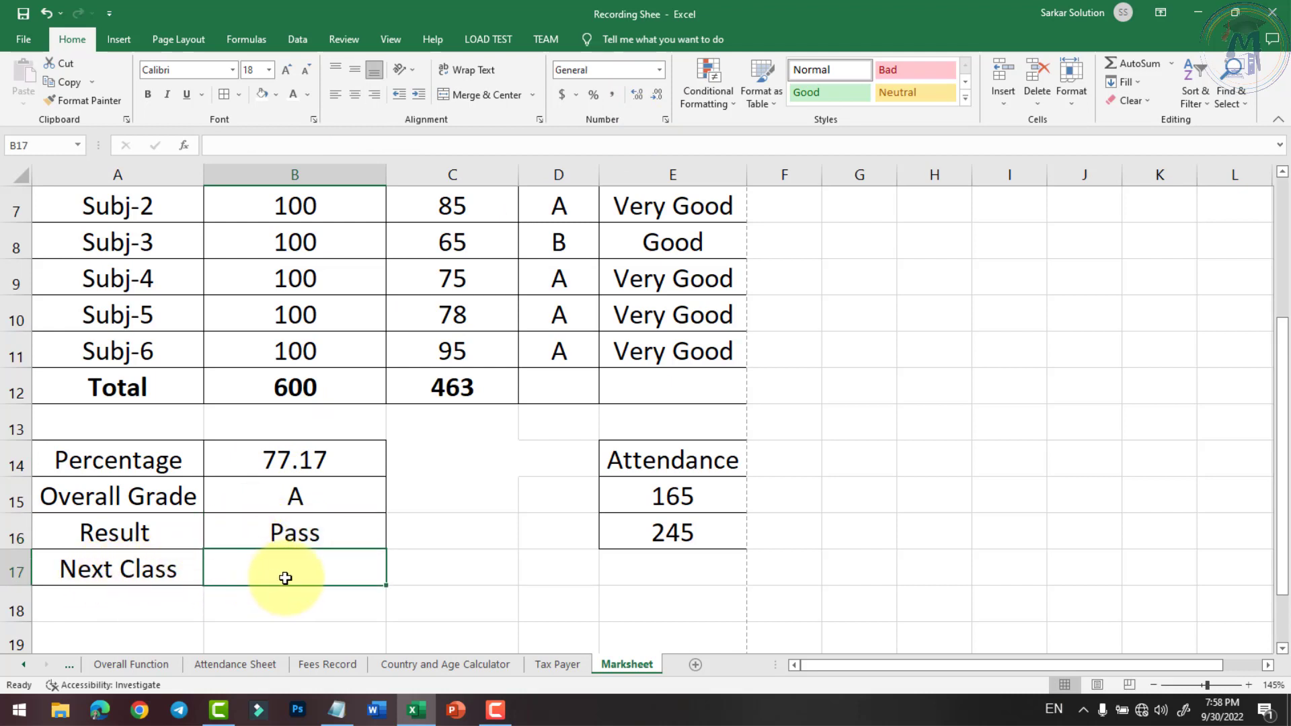
{"action": "type", "text": "="}
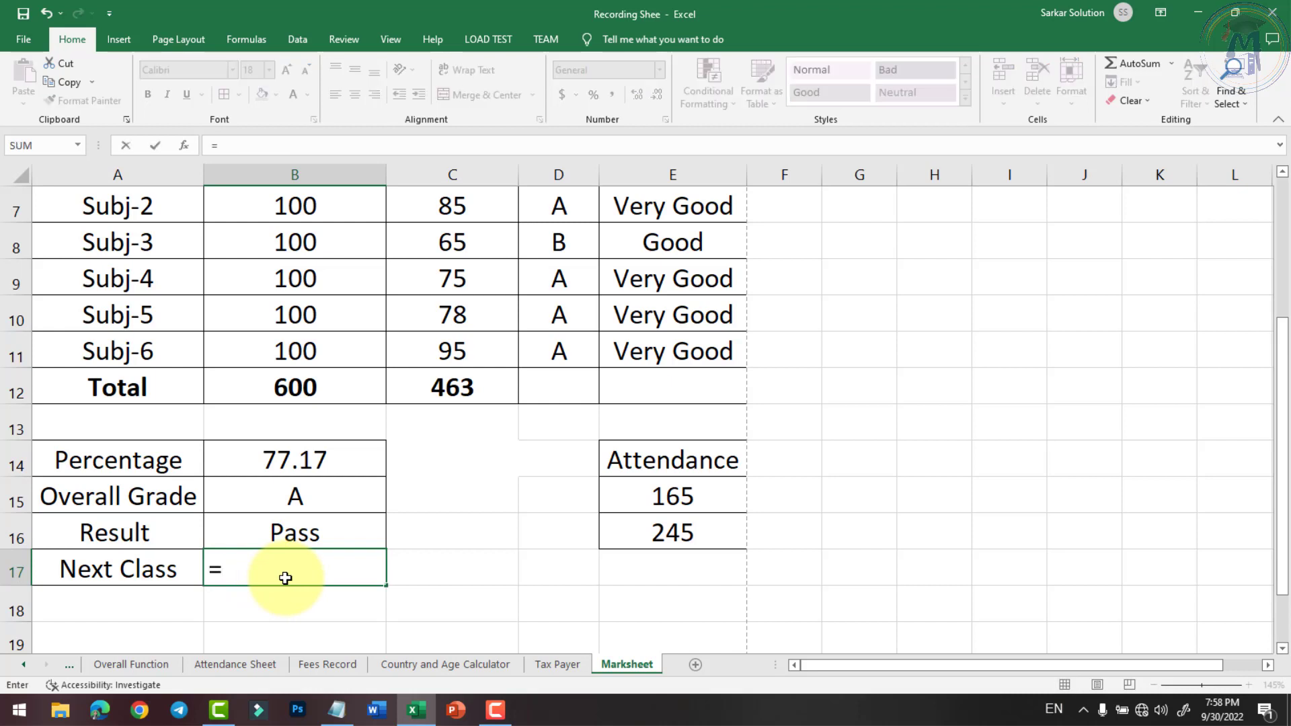
{"action": "type", "text": "if(b16=\"Pass"}
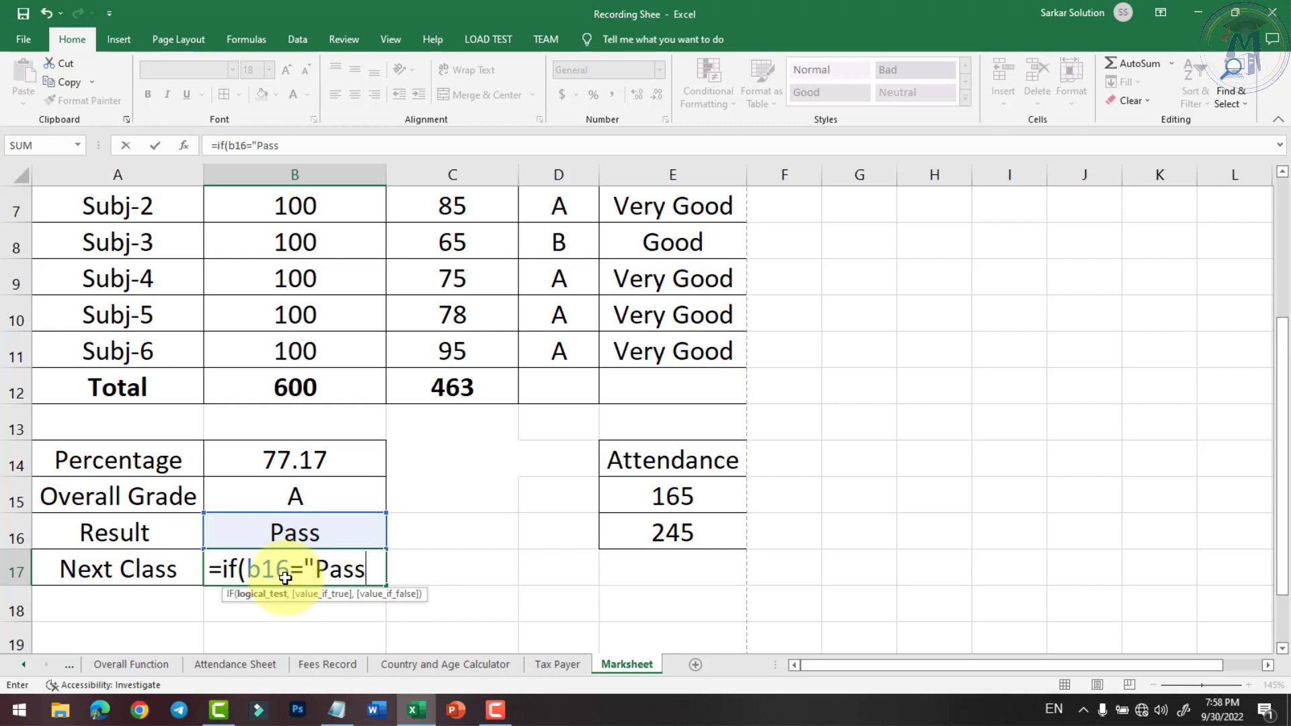
{"action": "type", "text": "\", 9, \"Try Again\""}
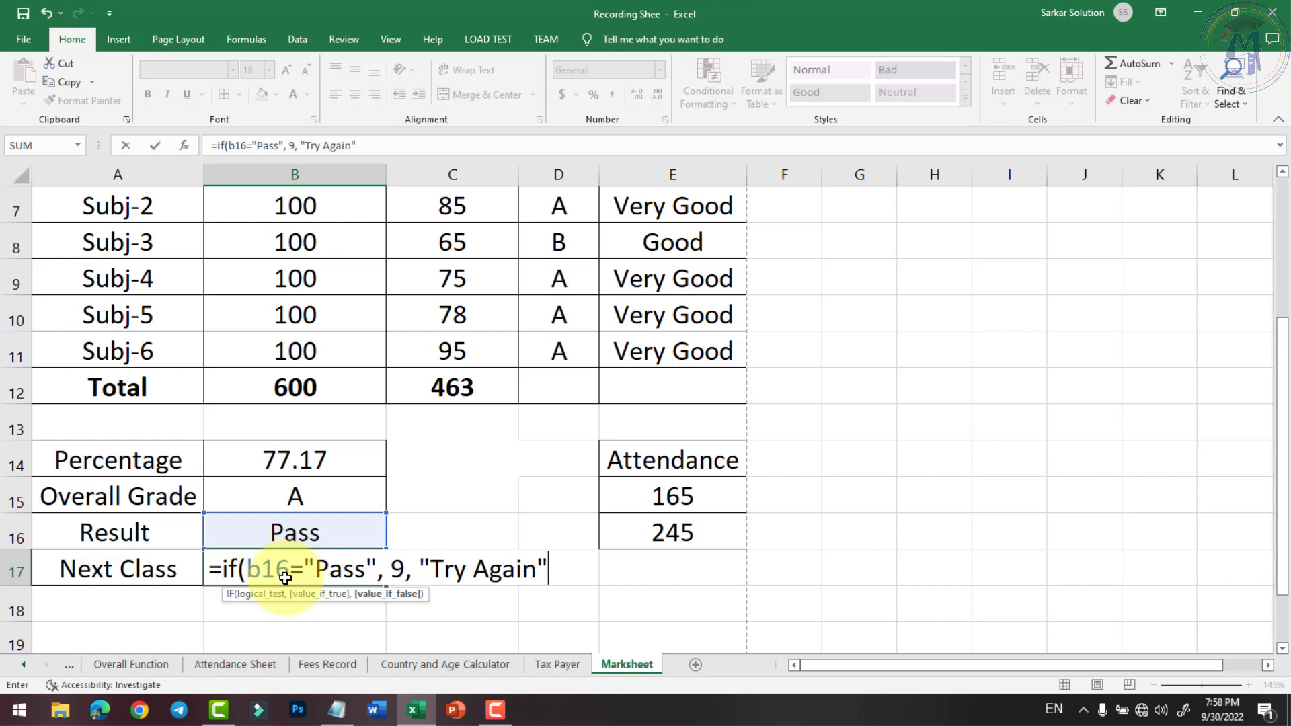
{"action": "key", "text": "Return"}
Step: Center the contents of the Overall Grade, Result and Next Class cells B15:B17 horizontally
{"action": "left_click", "coordinate": [332, 568]}
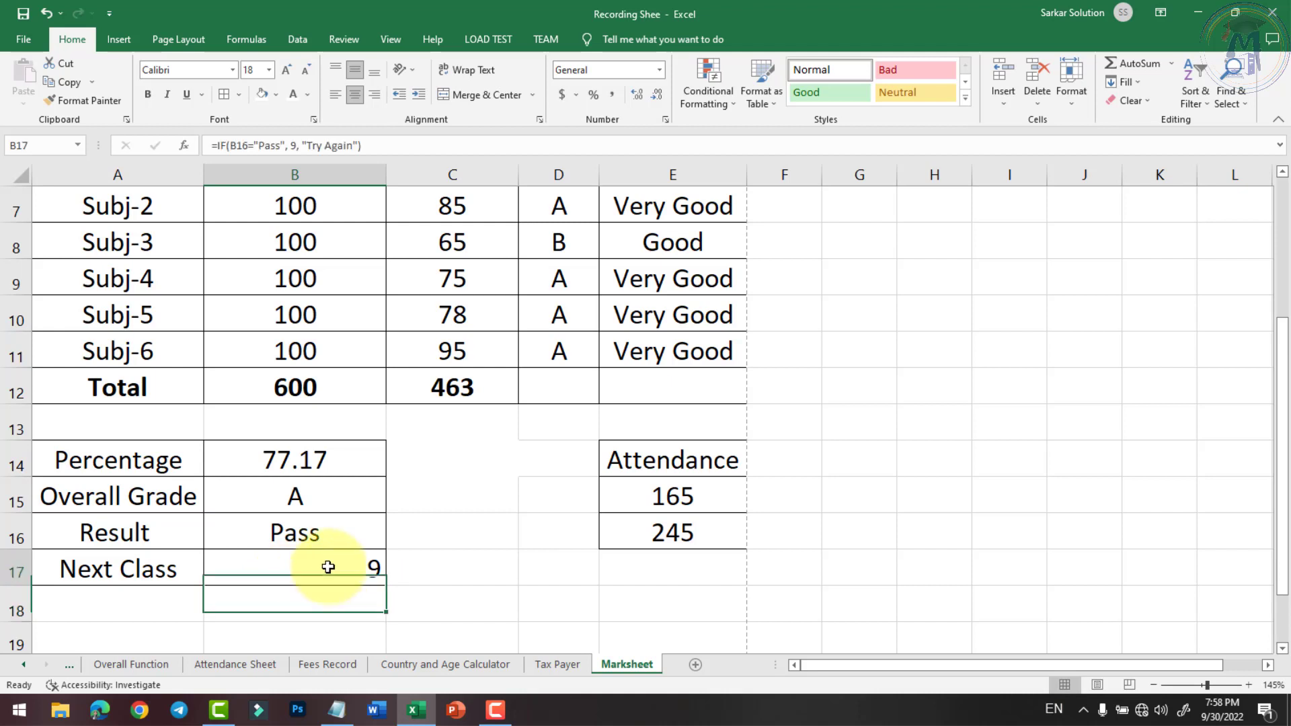
{"action": "left_click_drag", "start_coordinate": [326, 506], "coordinate": [320, 566]}
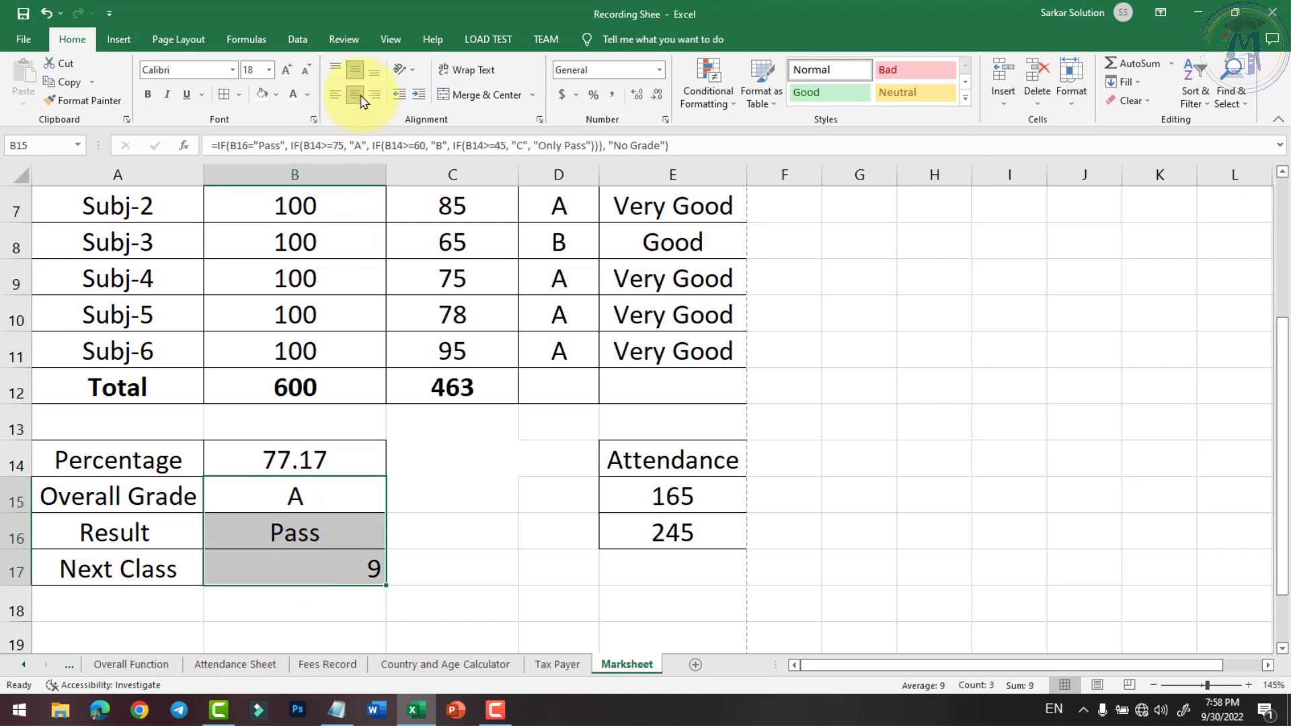
{"action": "left_click", "coordinate": [344, 570]}
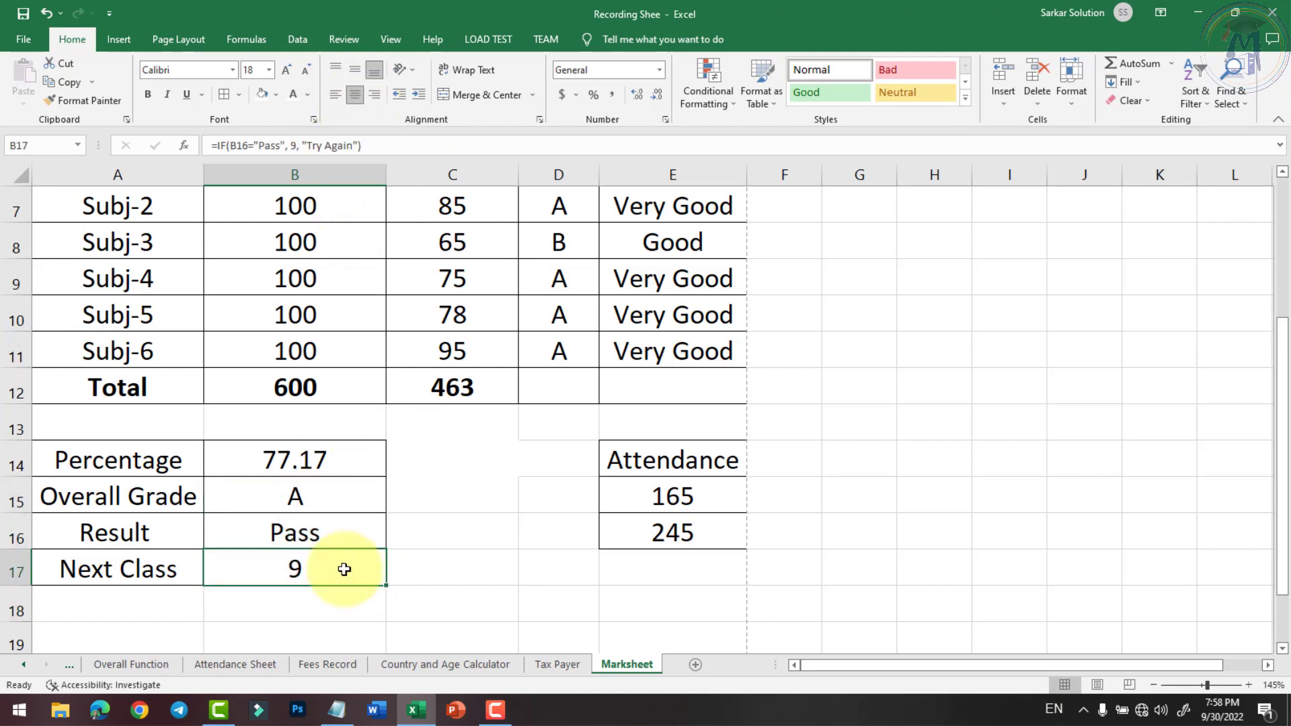
Step: Make the Percentage, Overall Grade, Result and Next Class values in B14:B17 bold
{"action": "left_click_drag", "start_coordinate": [346, 470], "coordinate": [340, 554]}
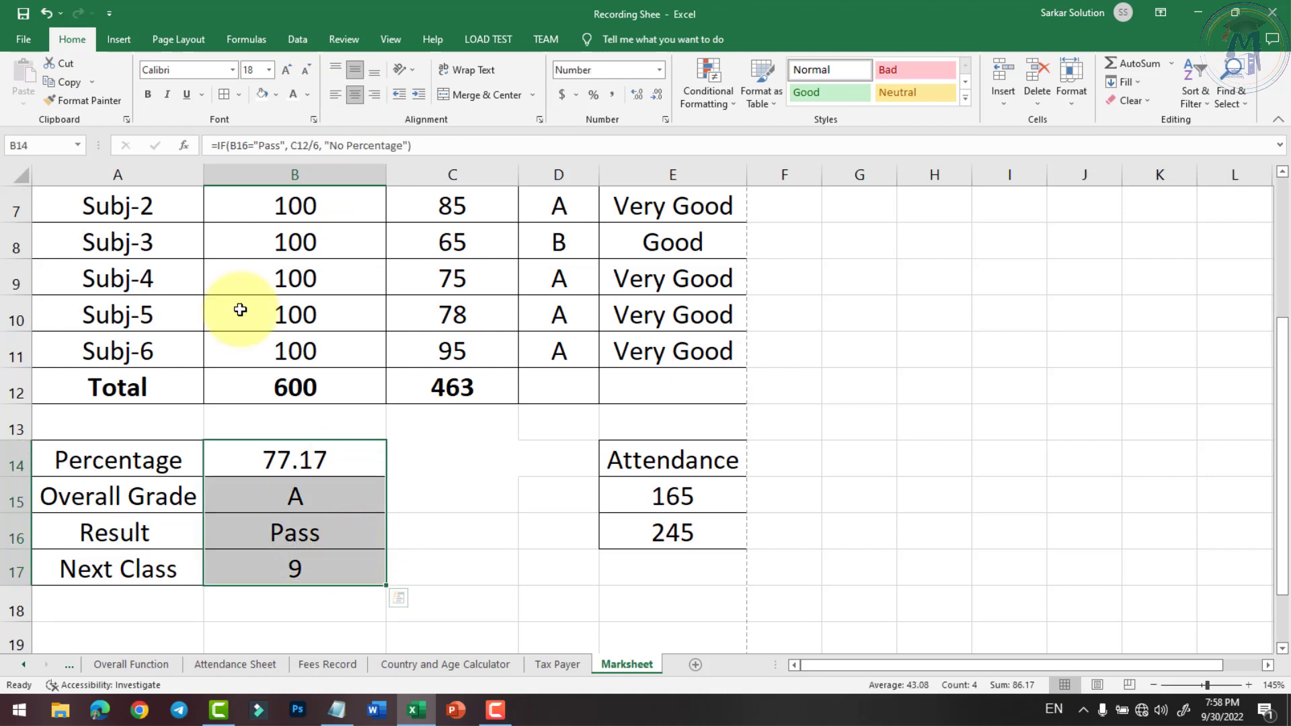
{"action": "left_click", "coordinate": [148, 95]}
{"action": "left_click", "coordinate": [336, 533]}
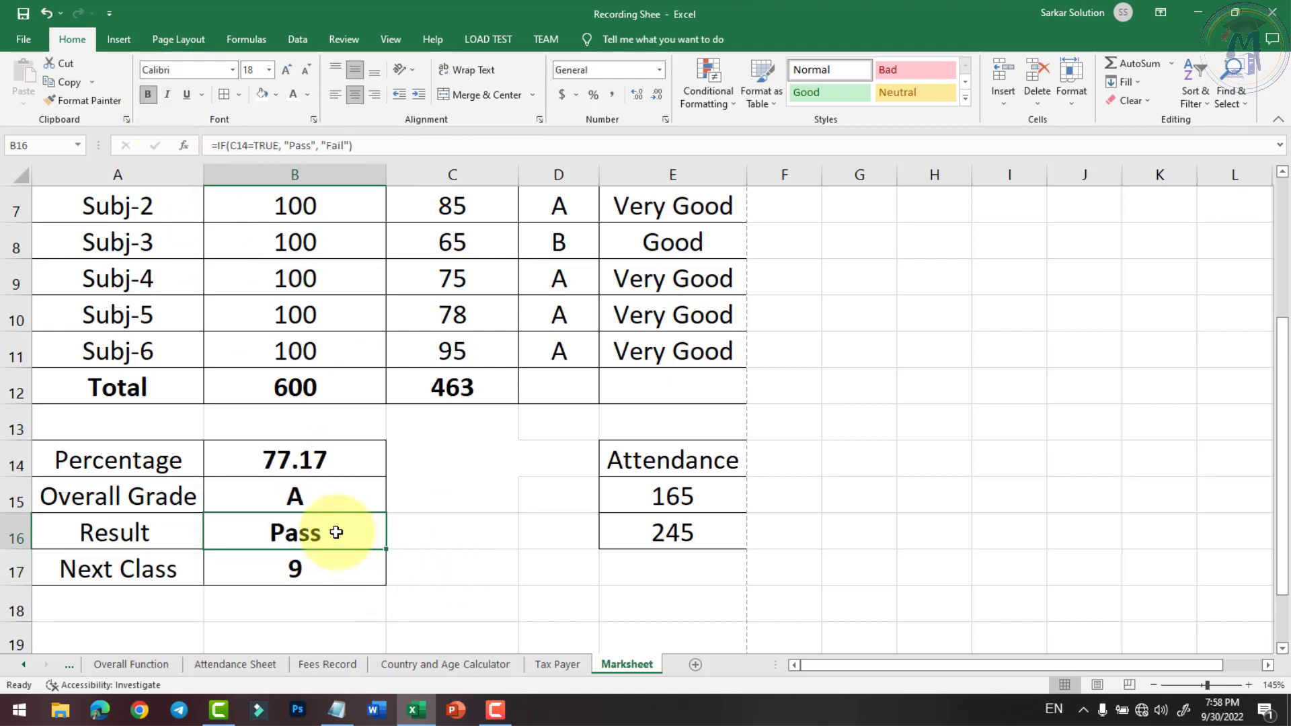
{"action": "left_click", "coordinate": [306, 497]}
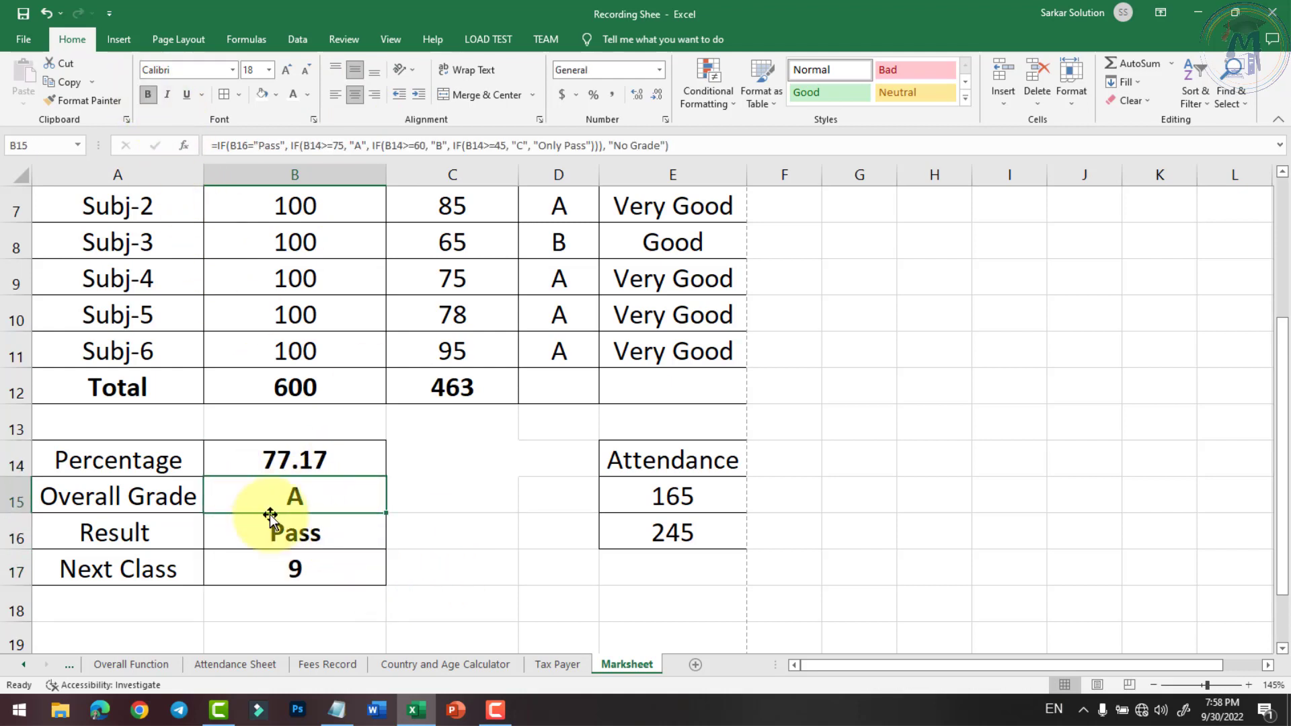
{"action": "left_click", "coordinate": [309, 458]}
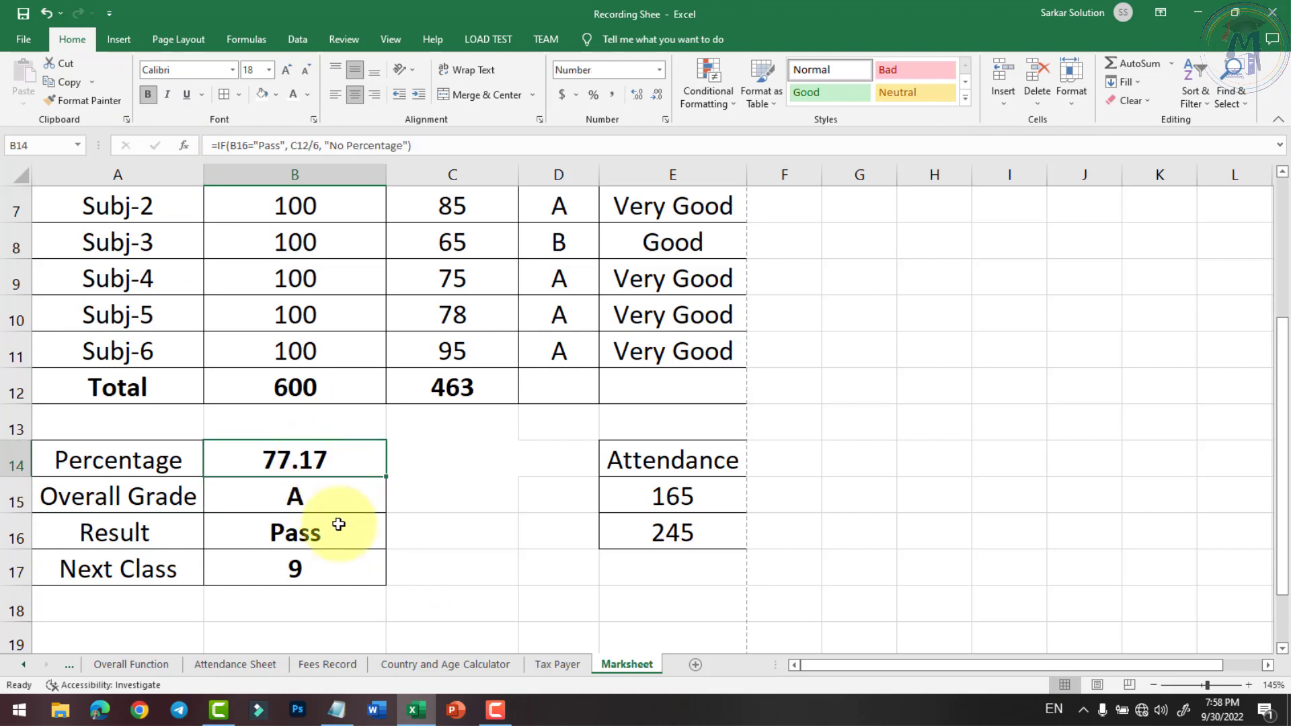
Step: Set Subj-4's obtained mark in C9 to 32 and check the Result, Next Class, Overall Grade and Percentage cells
{"action": "left_click", "coordinate": [460, 313]}
{"action": "left_click", "coordinate": [459, 270]}
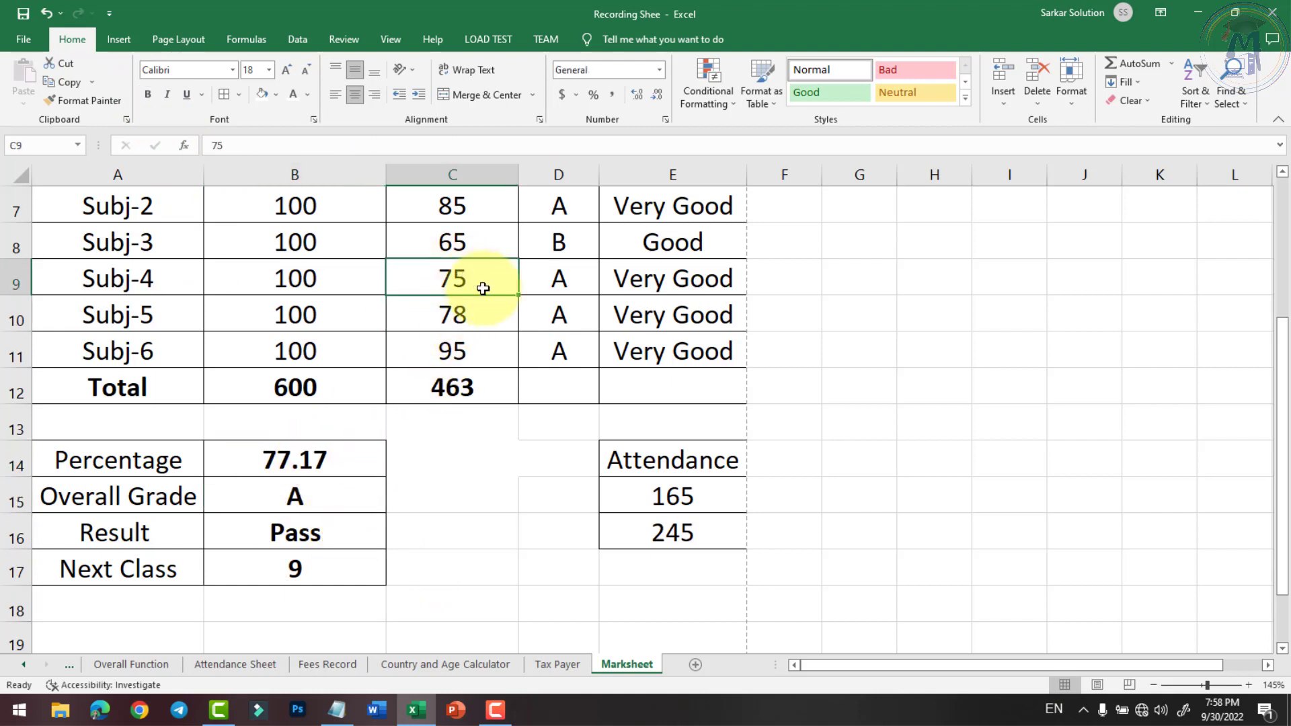
{"action": "type", "text": "32"}
{"action": "key", "text": "Return"}
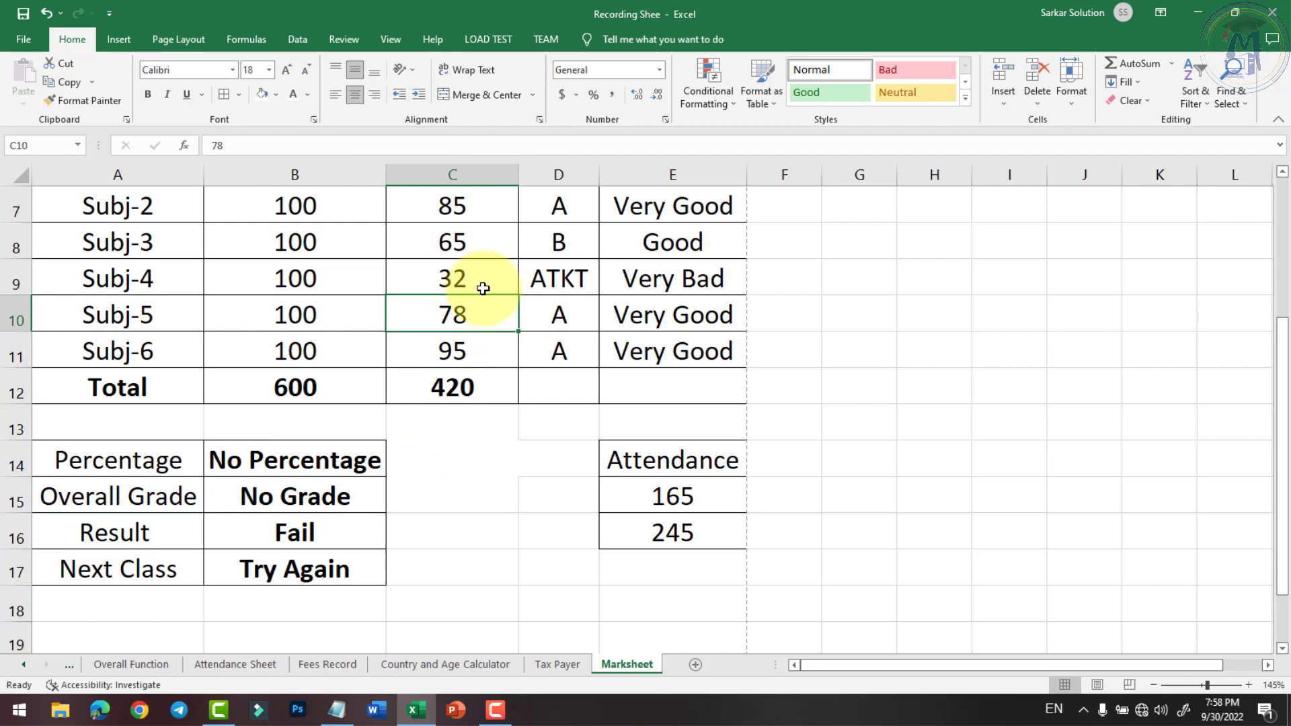
{"action": "left_click", "coordinate": [295, 534]}
{"action": "left_click", "coordinate": [259, 565]}
{"action": "left_click", "coordinate": [303, 498]}
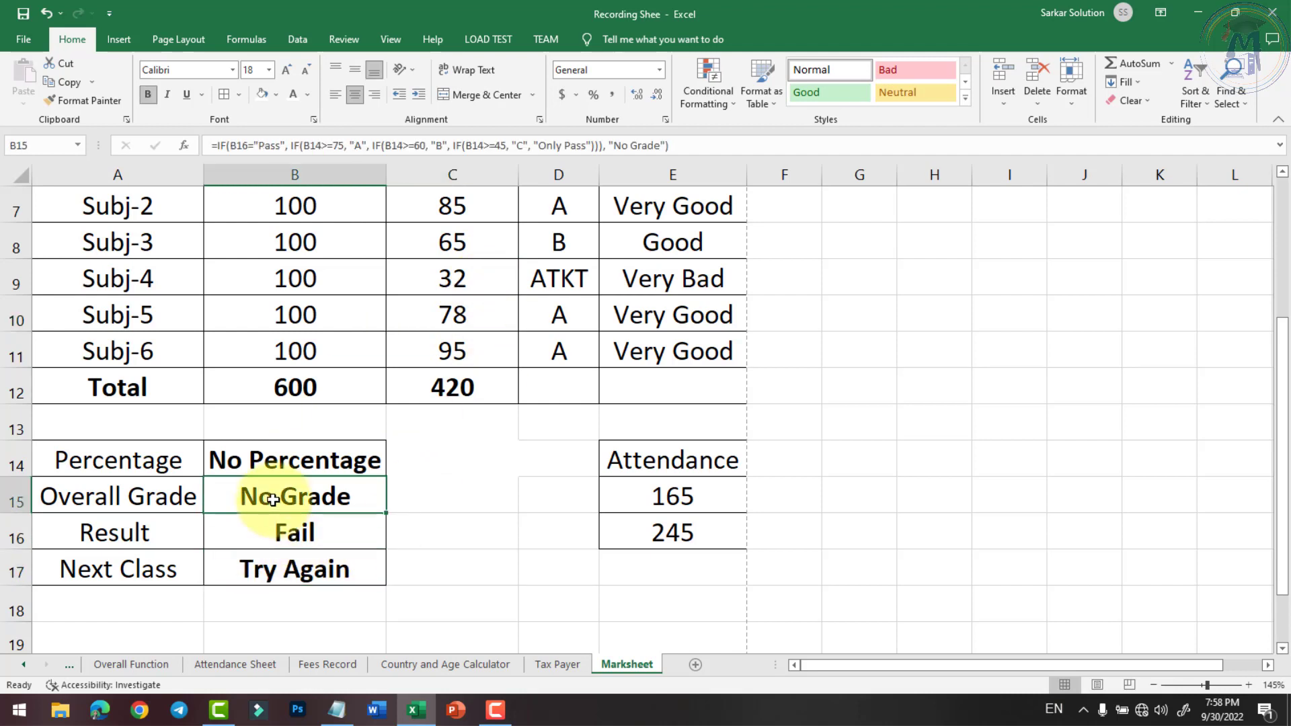
{"action": "left_click", "coordinate": [300, 460]}
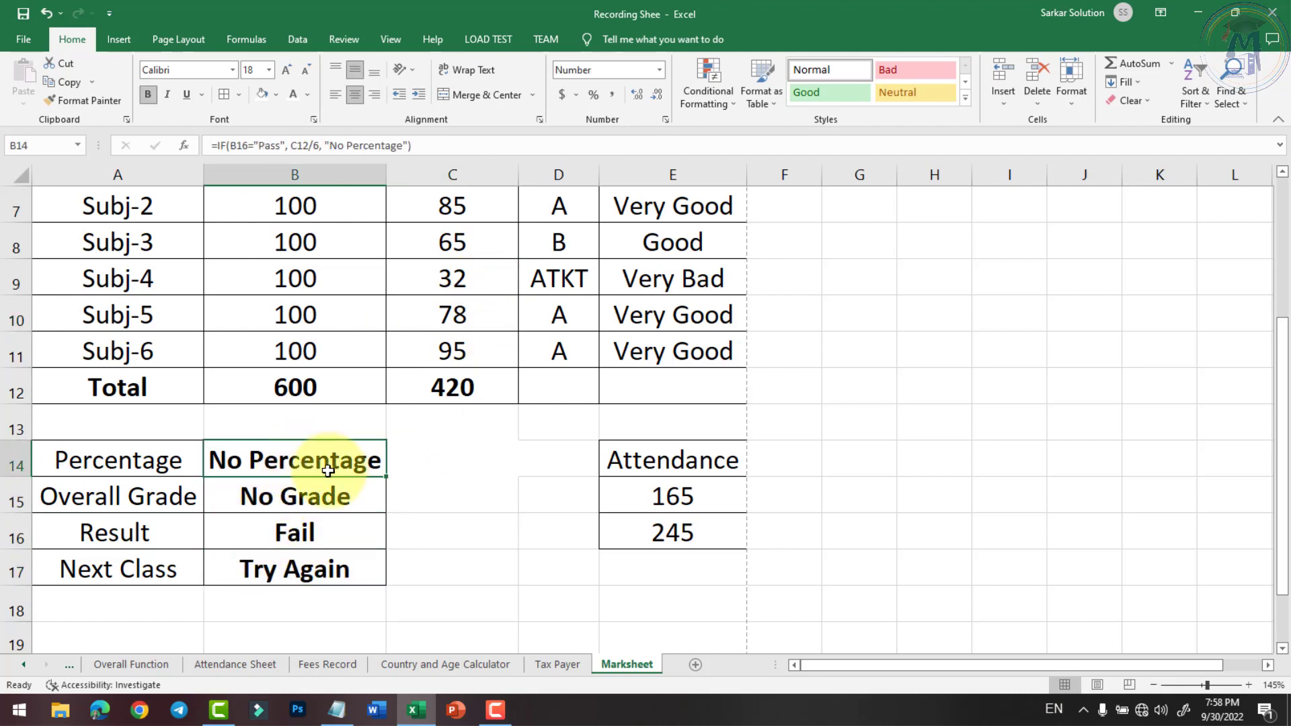
{"action": "left_click", "coordinate": [308, 531]}
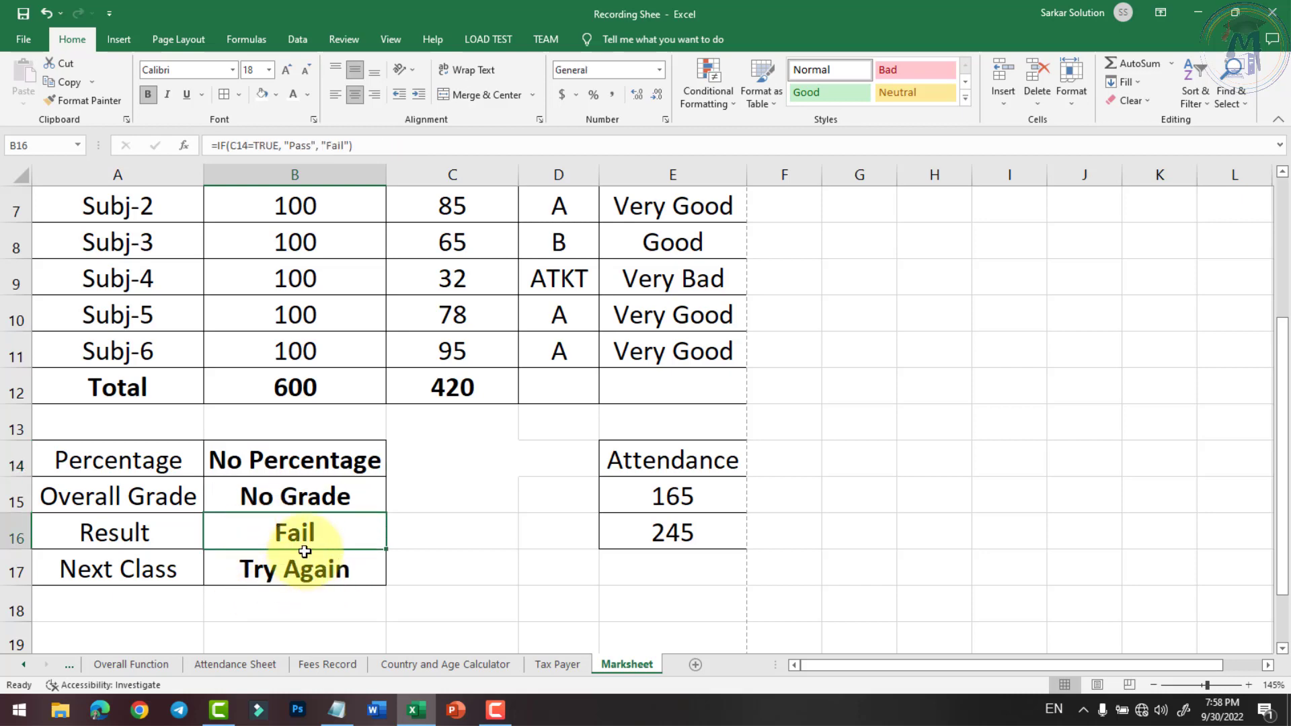
Step: Review the nested IF formulas behind Subj-1's Grade in D6 and Remark in E6 without changing them
{"action": "left_click", "coordinate": [449, 392]}
{"action": "scroll", "coordinate": [454, 404], "scroll_direction": "up", "scroll_amount": 1}
{"action": "left_click", "coordinate": [564, 285]}
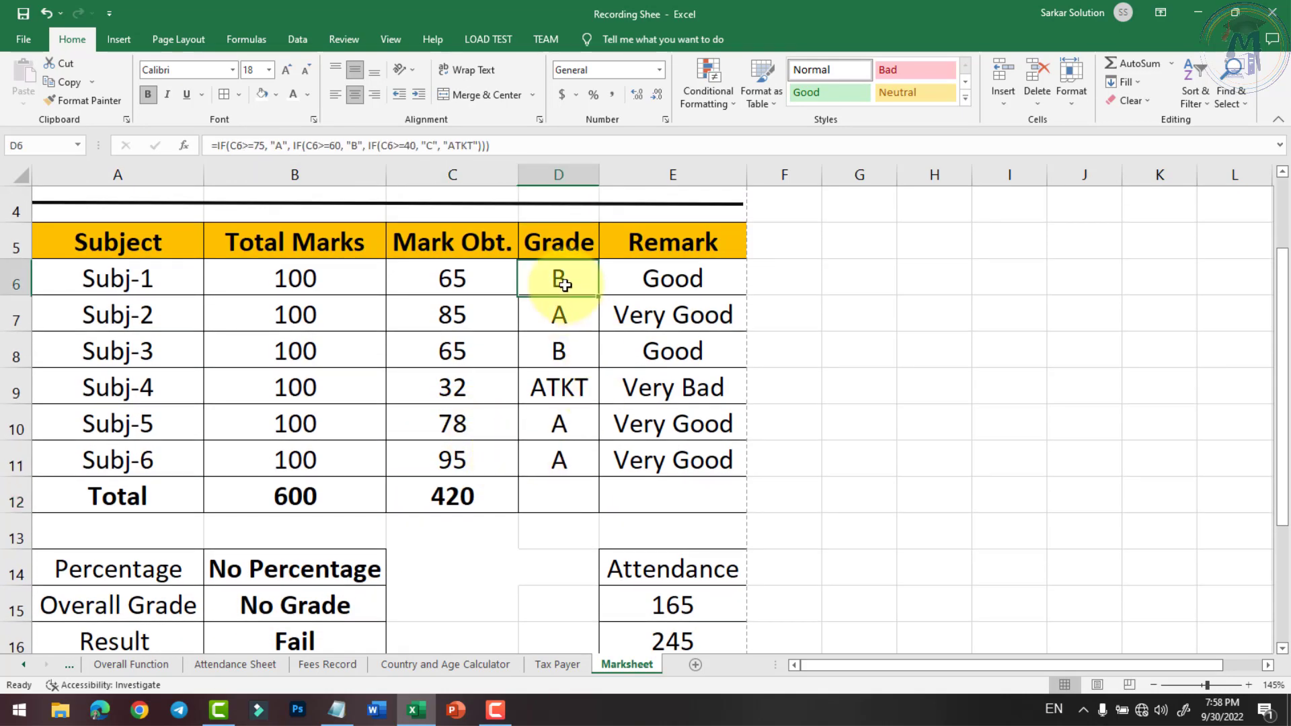
{"action": "double_click", "coordinate": [563, 285]}
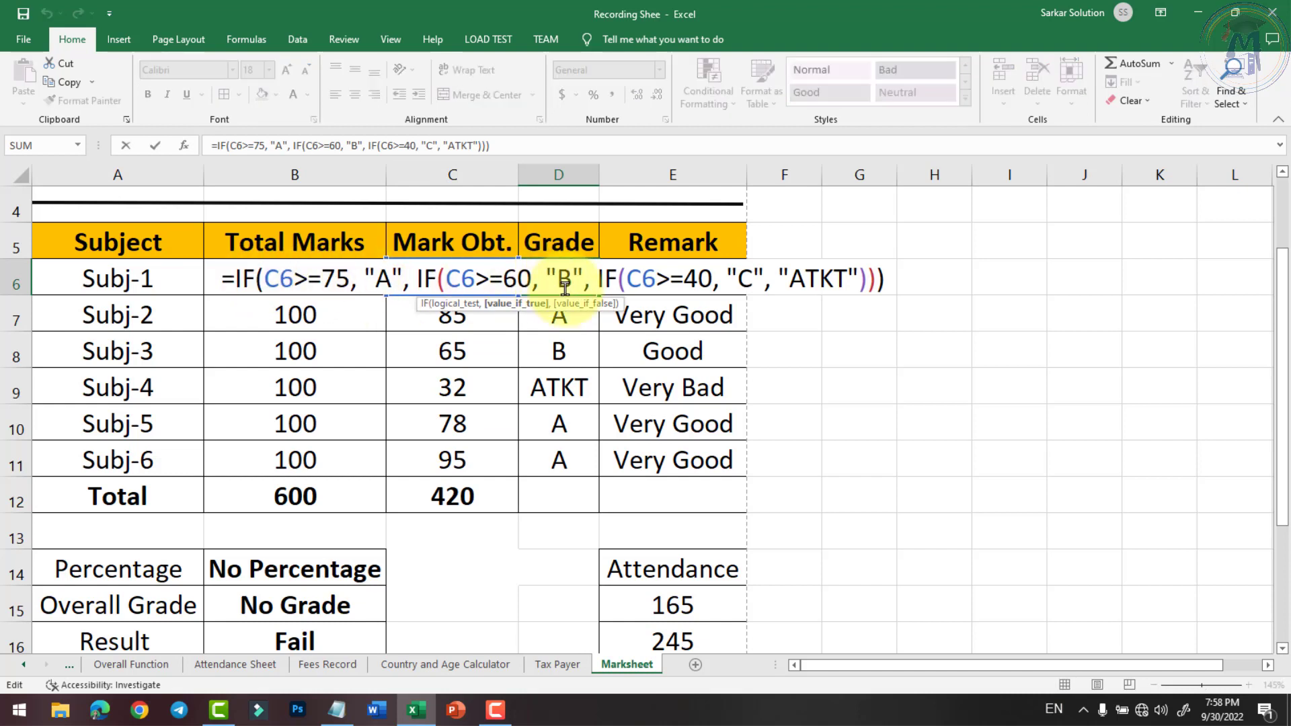
{"action": "key", "text": "Escape"}
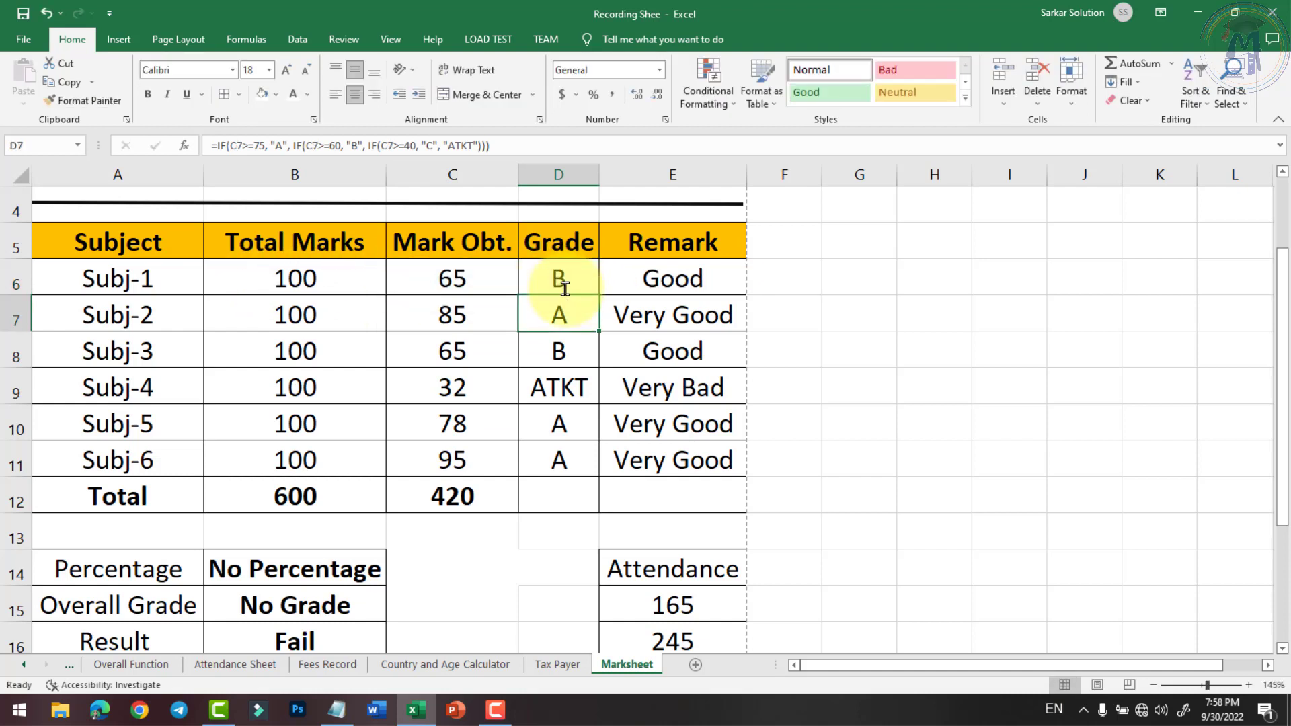
{"action": "double_click", "coordinate": [664, 278]}
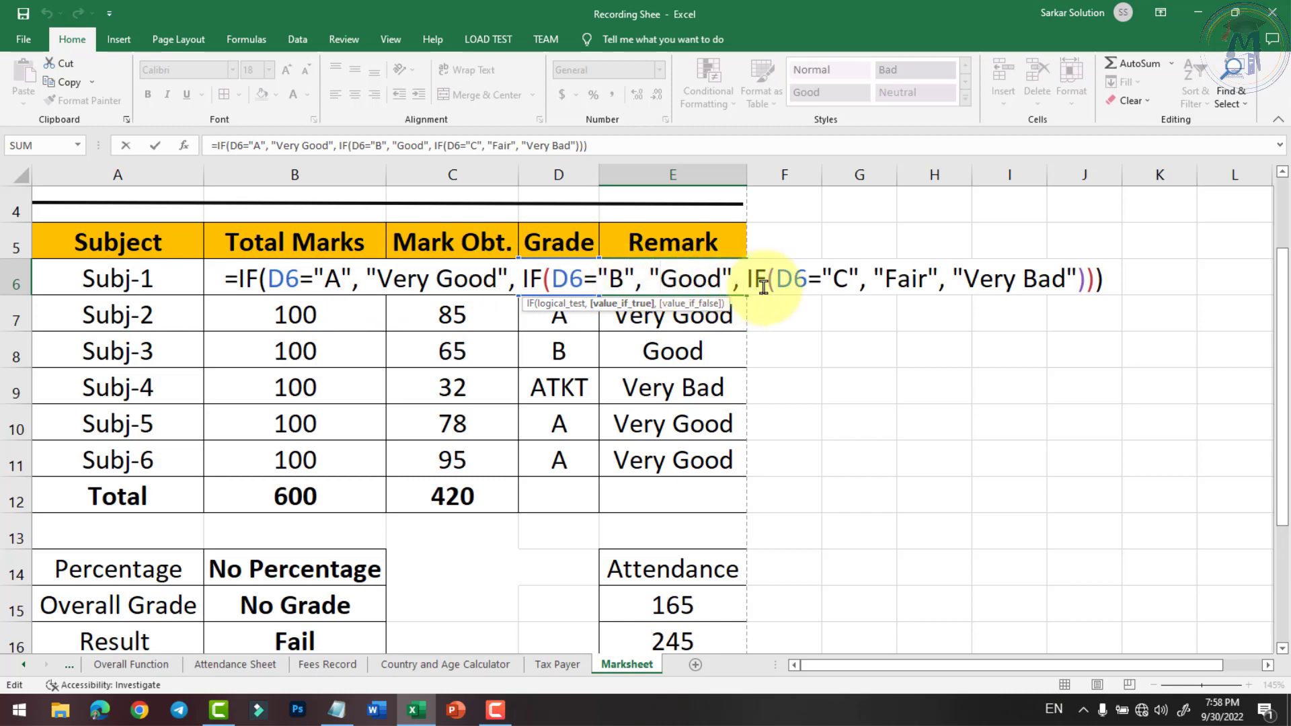
{"action": "key", "text": "Escape"}
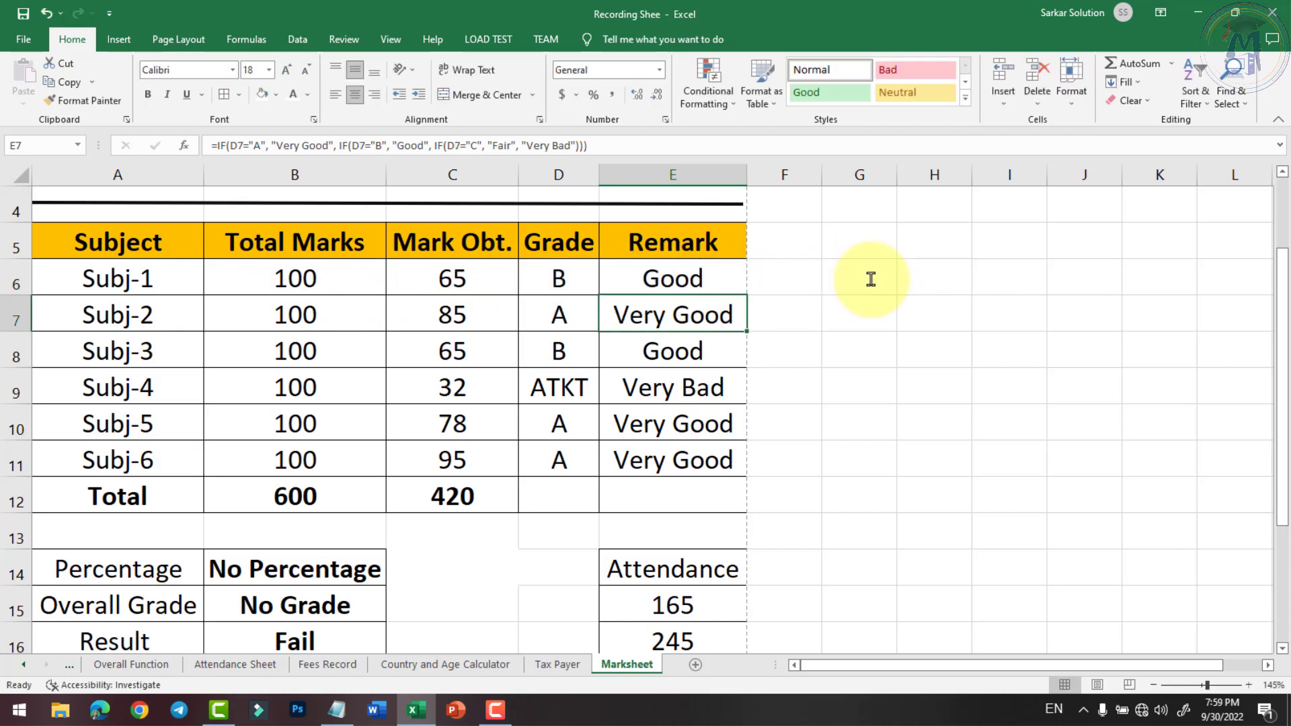
Step: Examine the Percentage formula in B14, going through its Pass test, the C12/6 calculation and the "No Percentage" alternative
{"action": "scroll", "coordinate": [661, 369], "scroll_direction": "down", "scroll_amount": 1}
{"action": "double_click", "coordinate": [347, 464]}
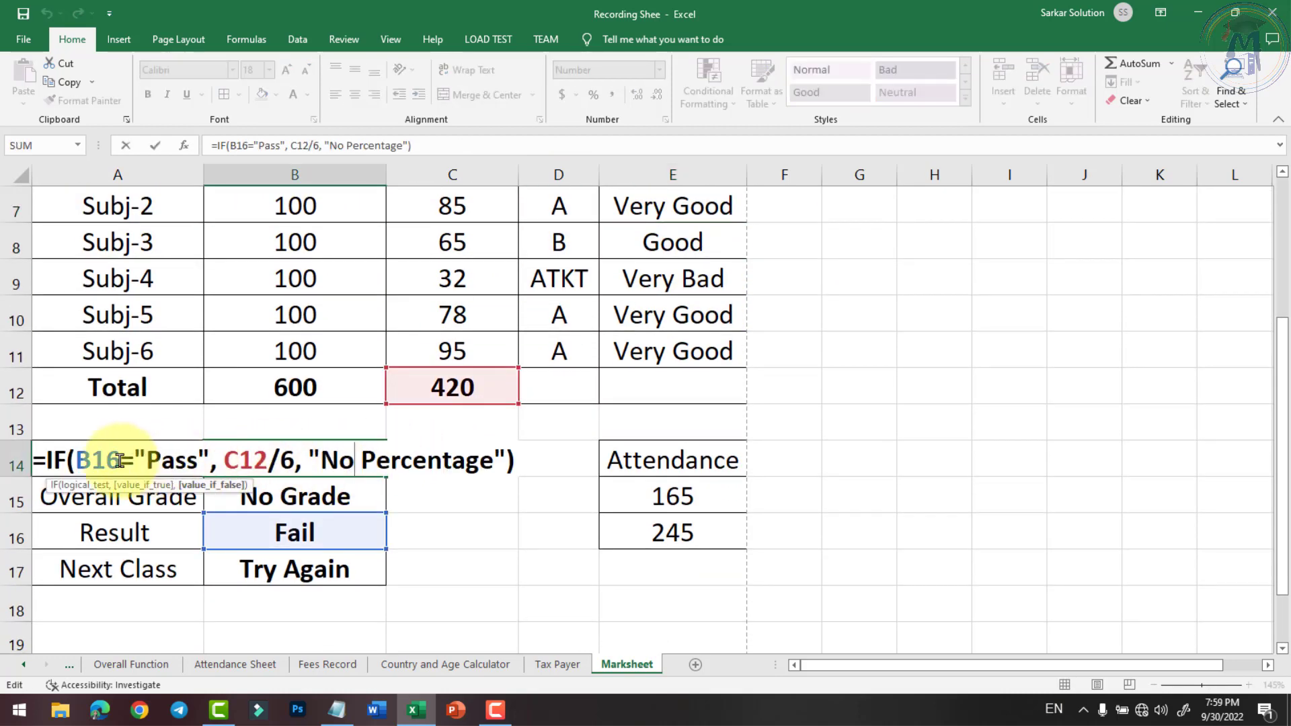
{"action": "left_click_drag", "start_coordinate": [47, 463], "coordinate": [108, 462]}
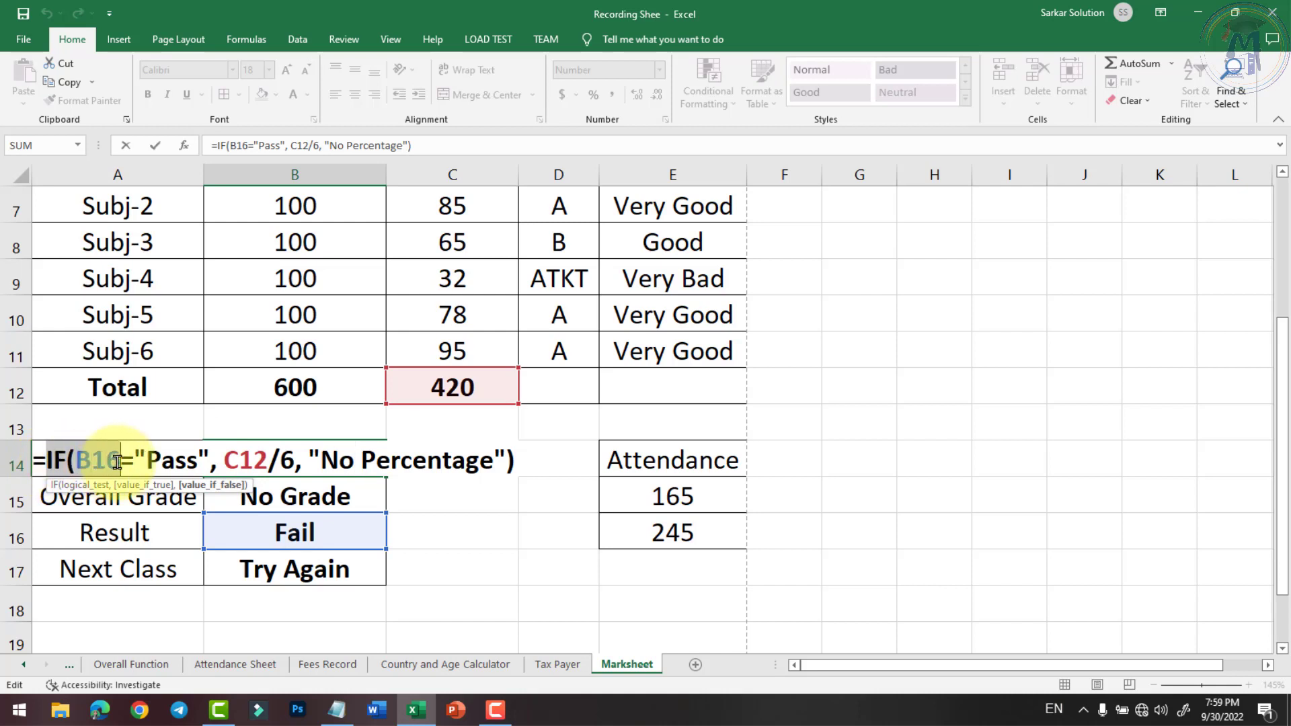
{"action": "left_click", "coordinate": [168, 459]}
{"action": "left_click_drag", "start_coordinate": [223, 461], "coordinate": [300, 461]}
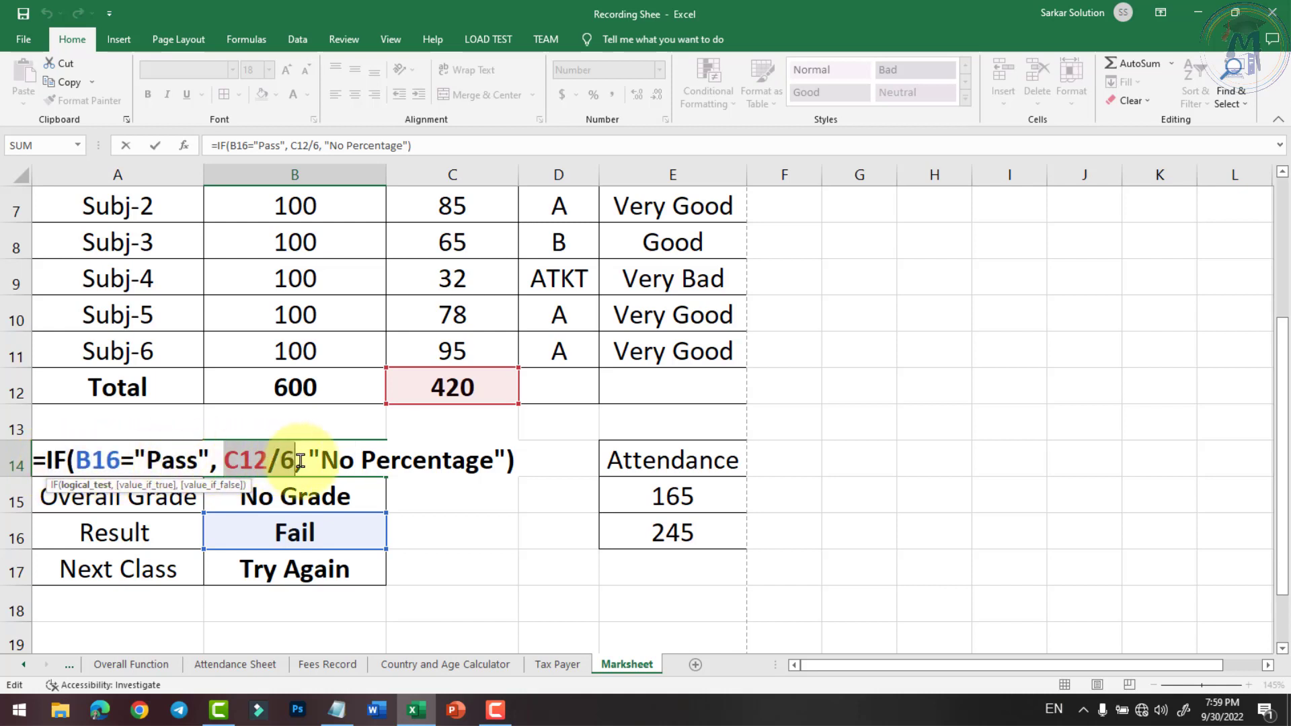
{"action": "left_click", "coordinate": [339, 462]}
{"action": "key", "text": "Return"}
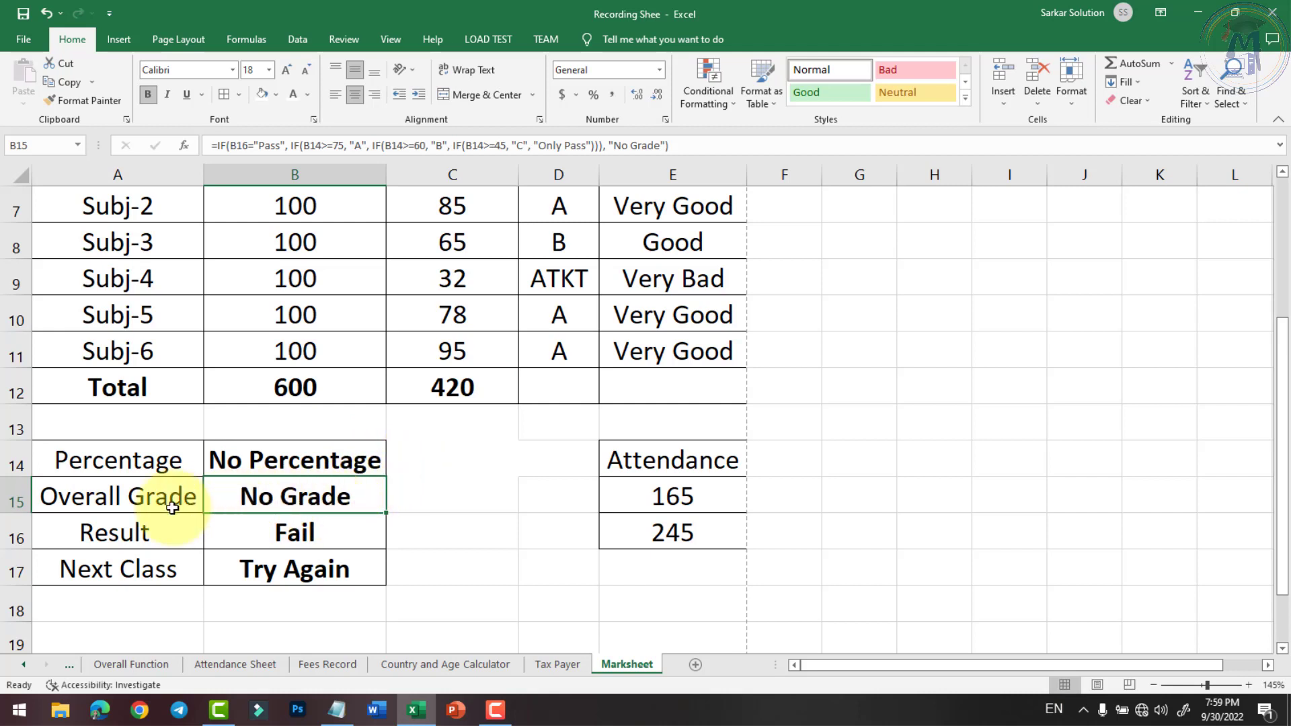
Step: Review the IF formulas in the Overall Grade, Result and Next Class cells B15:B17
{"action": "double_click", "coordinate": [250, 498]}
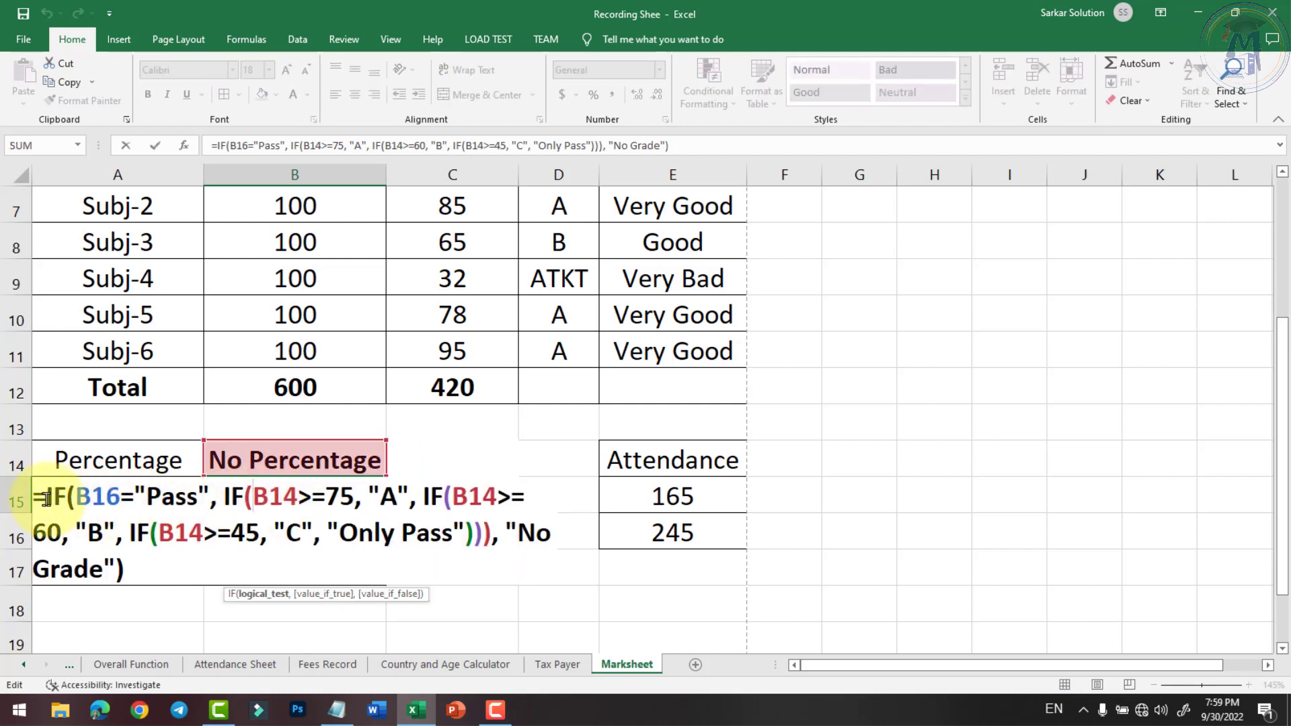
{"action": "left_click_drag", "start_coordinate": [44, 498], "coordinate": [202, 503]}
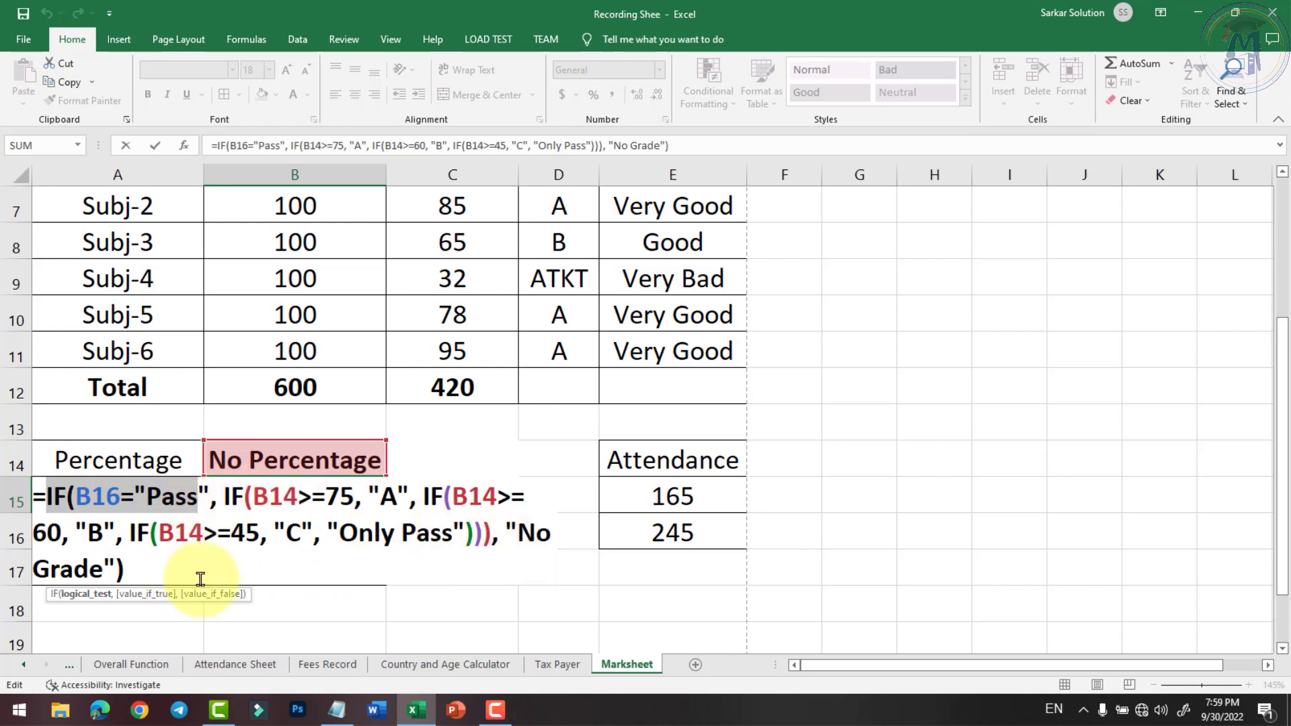
{"action": "key", "text": "Return"}
{"action": "double_click", "coordinate": [300, 534]}
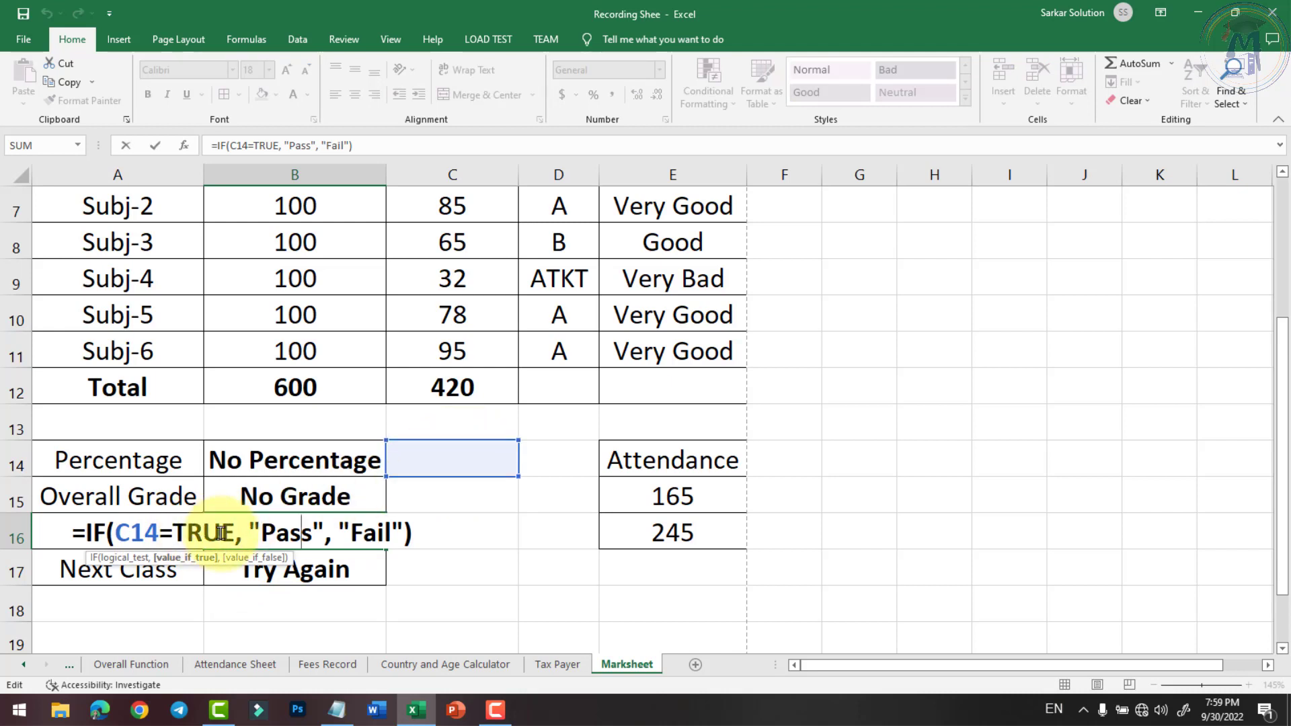
{"action": "key", "text": "Return"}
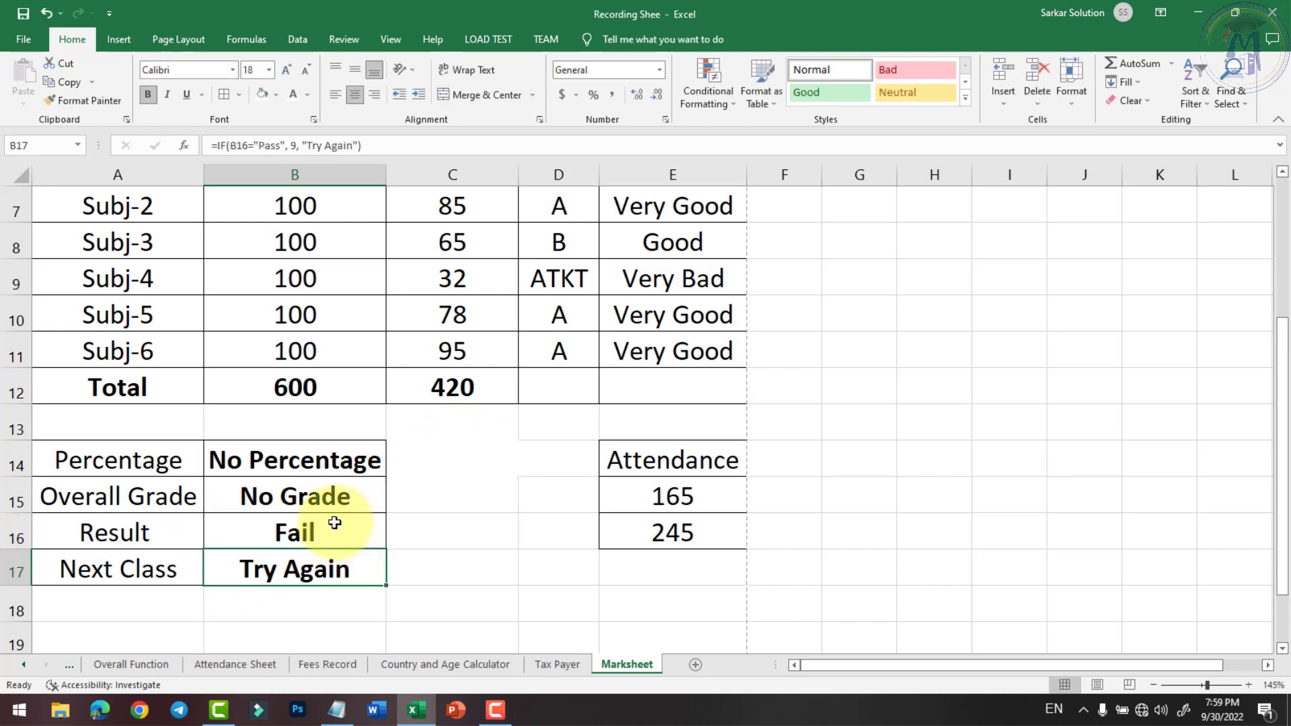
{"action": "double_click", "coordinate": [303, 570]}
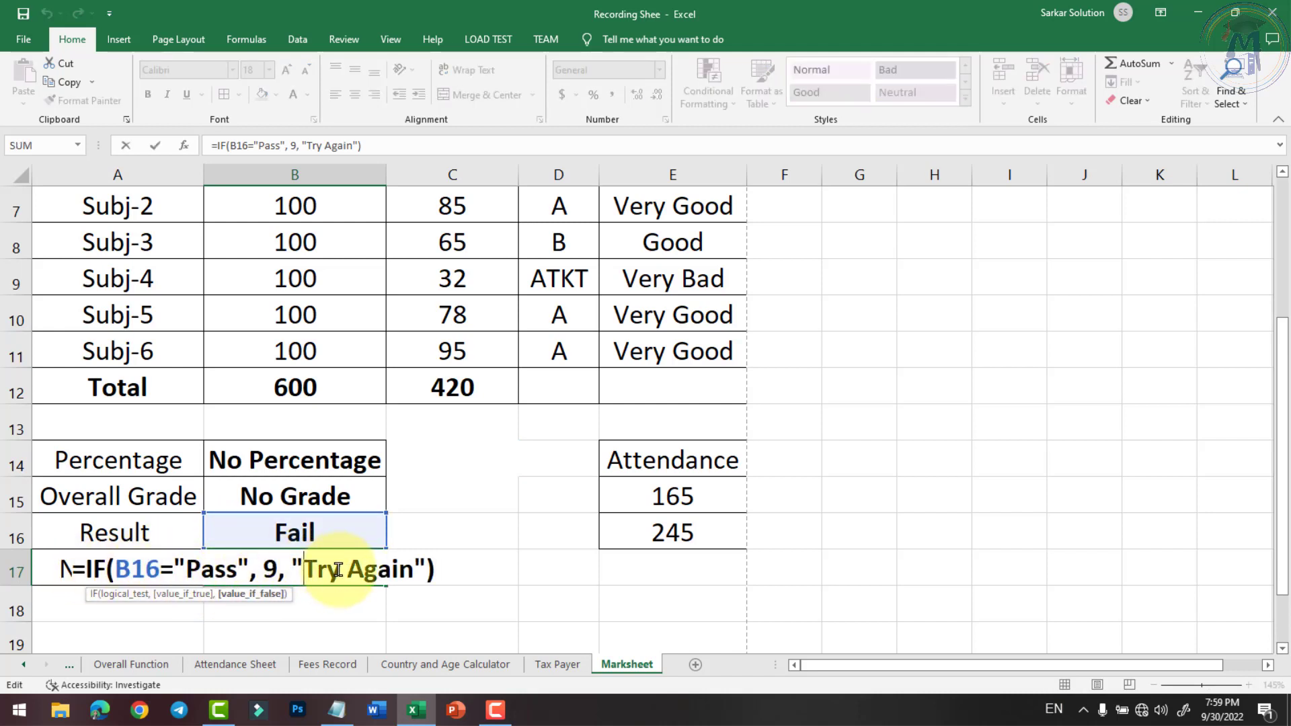
{"action": "key", "text": "Return"}
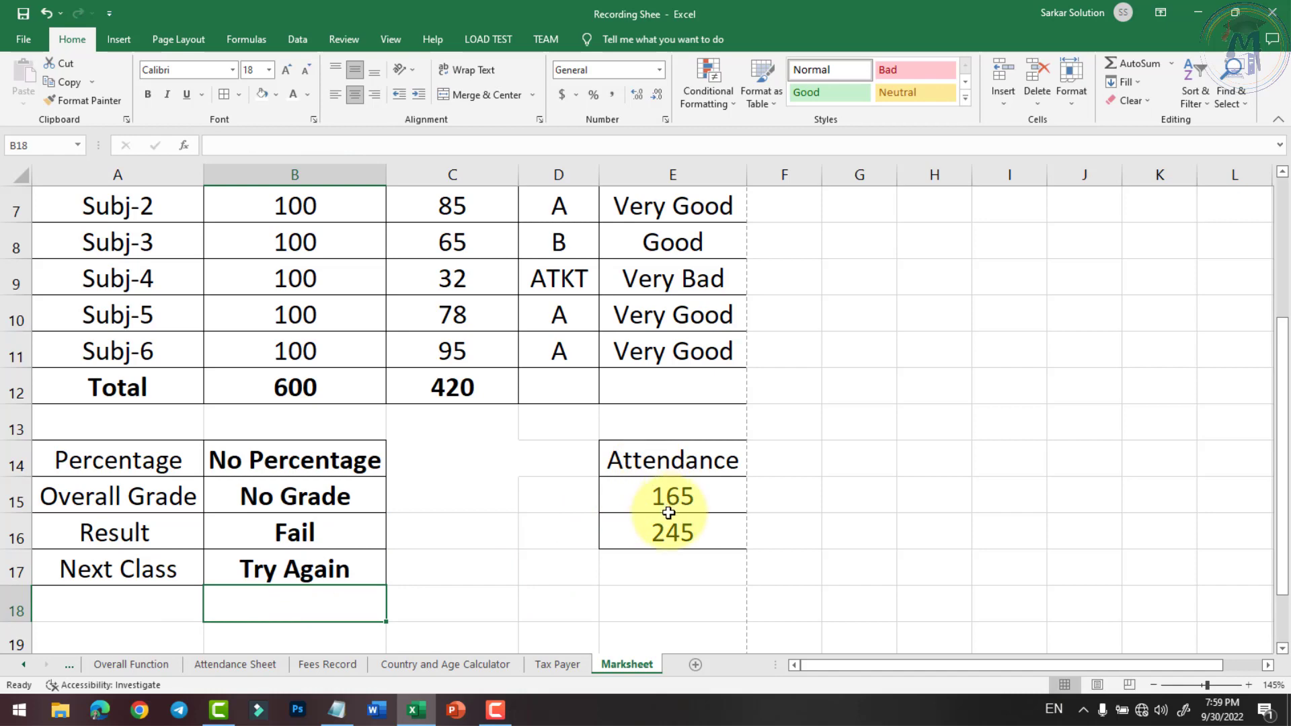
{"action": "left_click", "coordinate": [584, 568]}
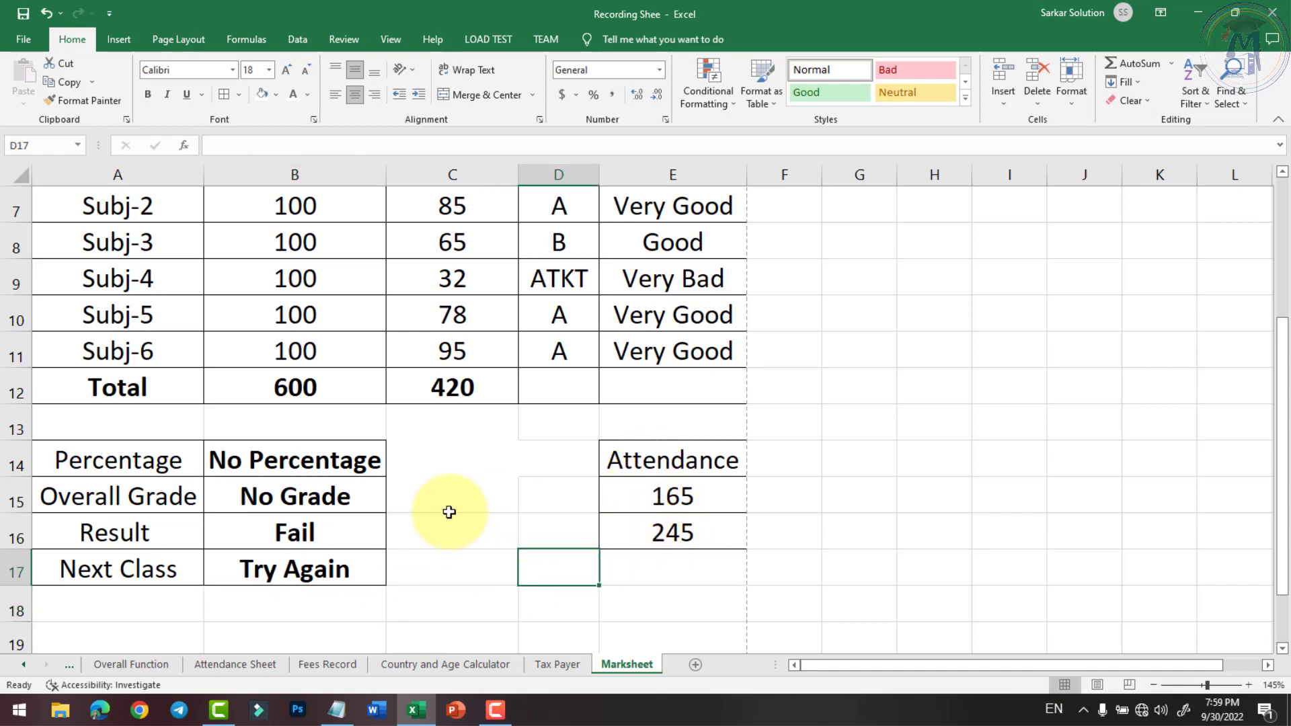
{"action": "scroll", "coordinate": [483, 567], "scroll_direction": "up", "scroll_amount": 1}
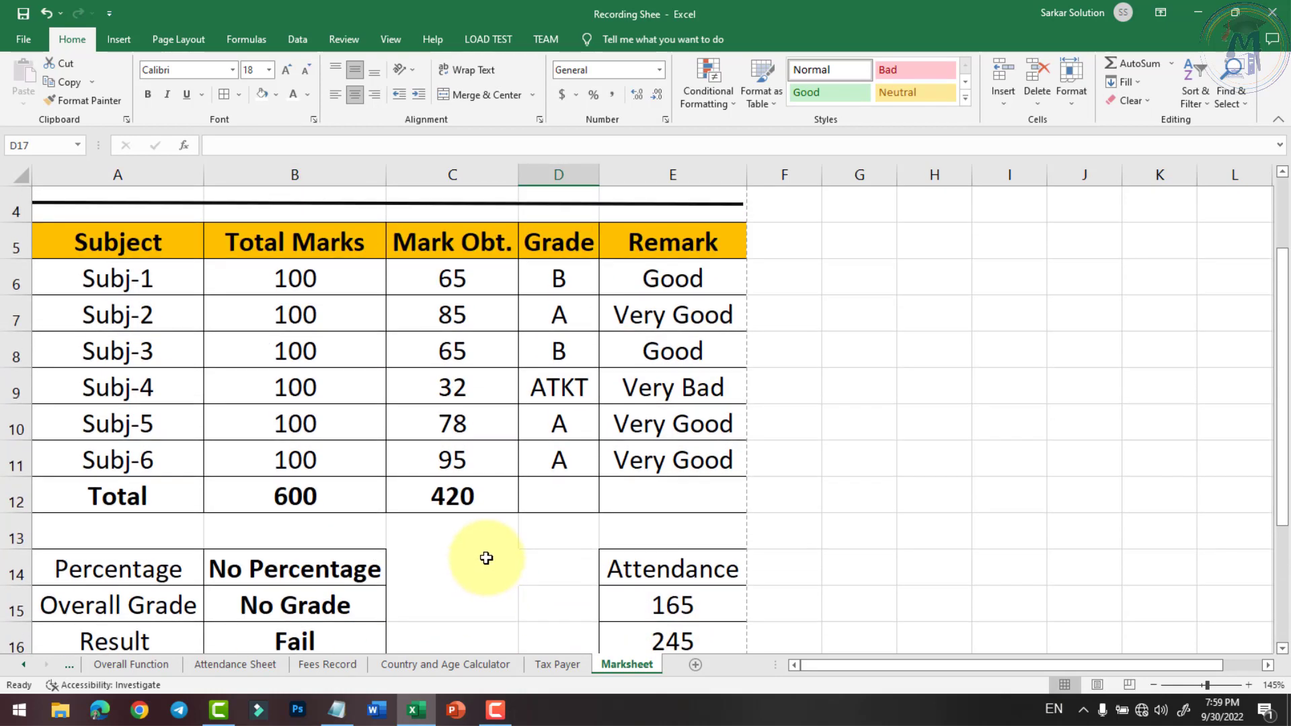
{"action": "scroll", "coordinate": [487, 558], "scroll_direction": "down", "scroll_amount": 1}
{"action": "scroll", "coordinate": [496, 583], "scroll_direction": "up", "scroll_amount": 2}
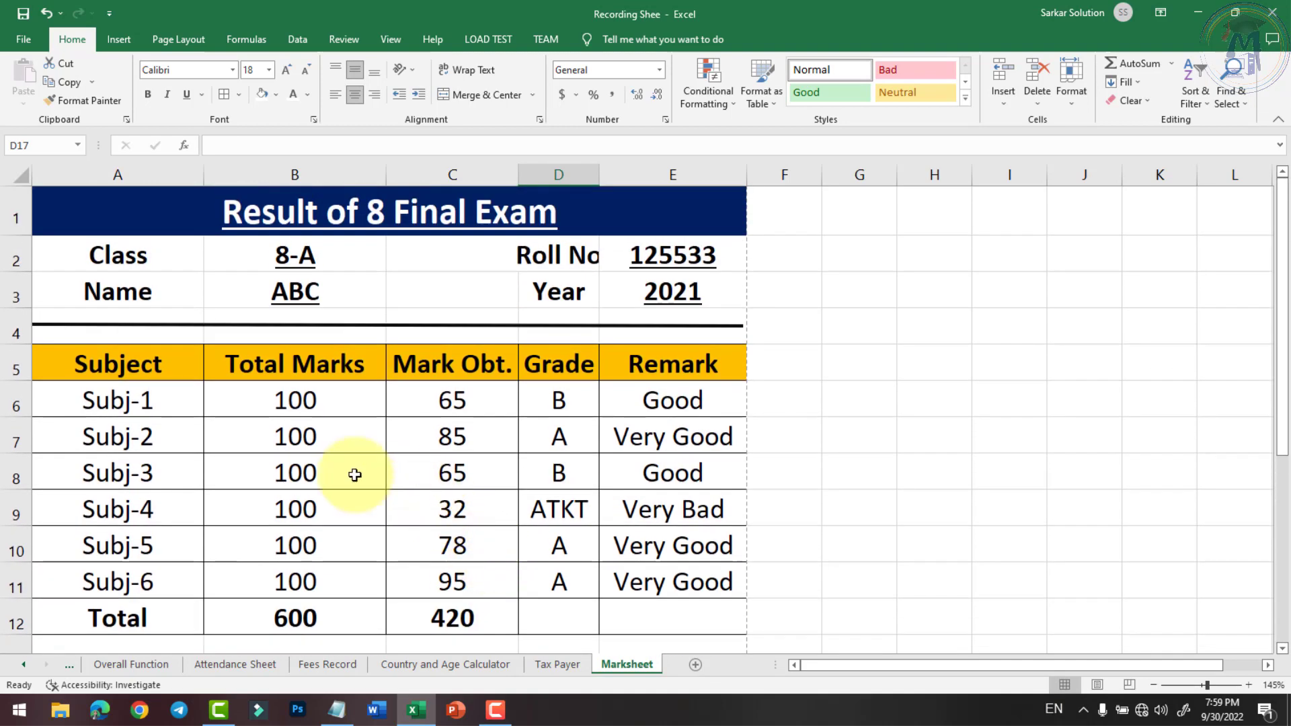
{"action": "scroll", "coordinate": [341, 454], "scroll_direction": "down", "scroll_amount": 1}
{"action": "scroll", "coordinate": [367, 455], "scroll_direction": "up", "scroll_amount": 1}
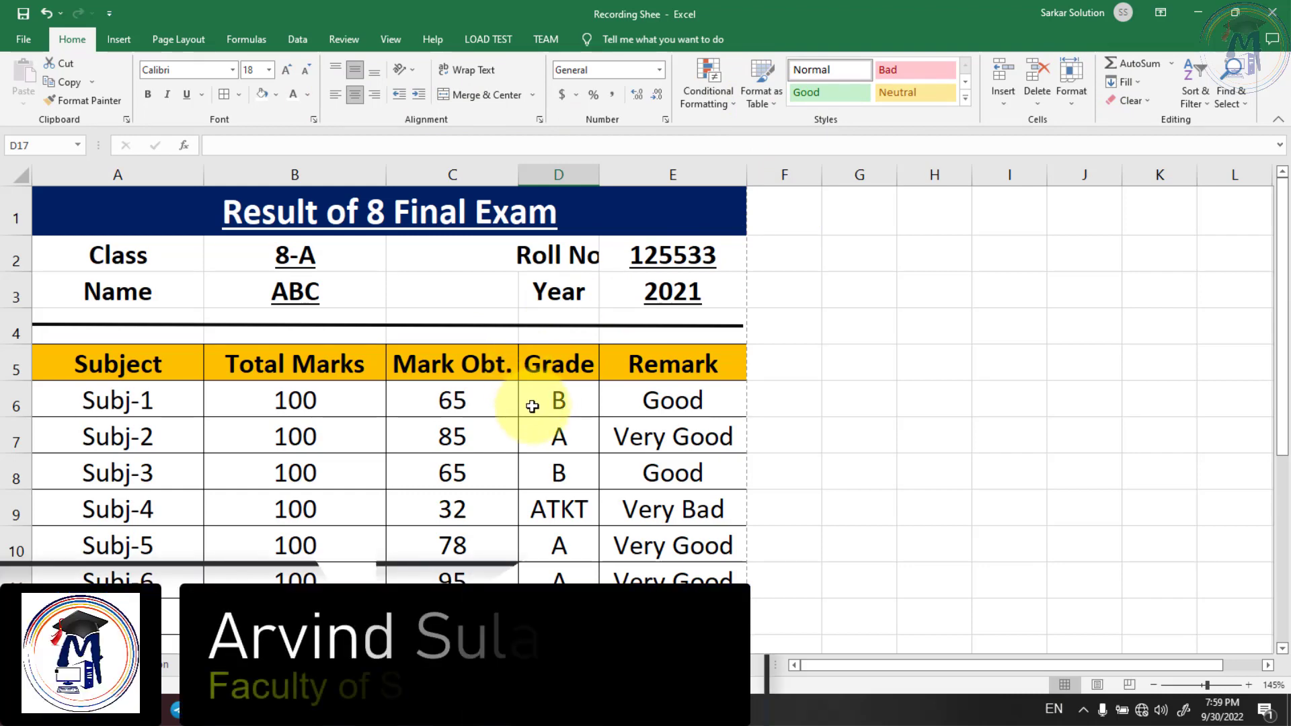
{"action": "scroll", "coordinate": [409, 380], "scroll_direction": "down", "scroll_amount": 2}
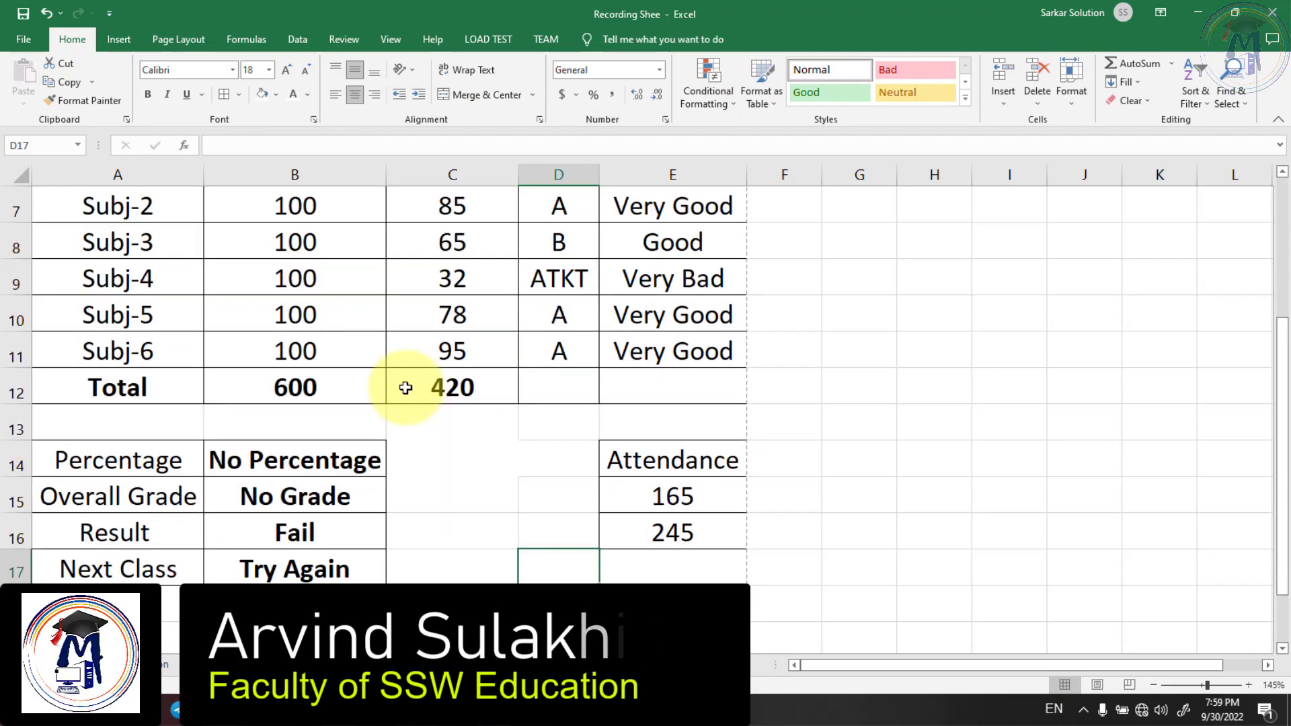
{"action": "scroll", "coordinate": [406, 388], "scroll_direction": "up", "scroll_amount": 2}
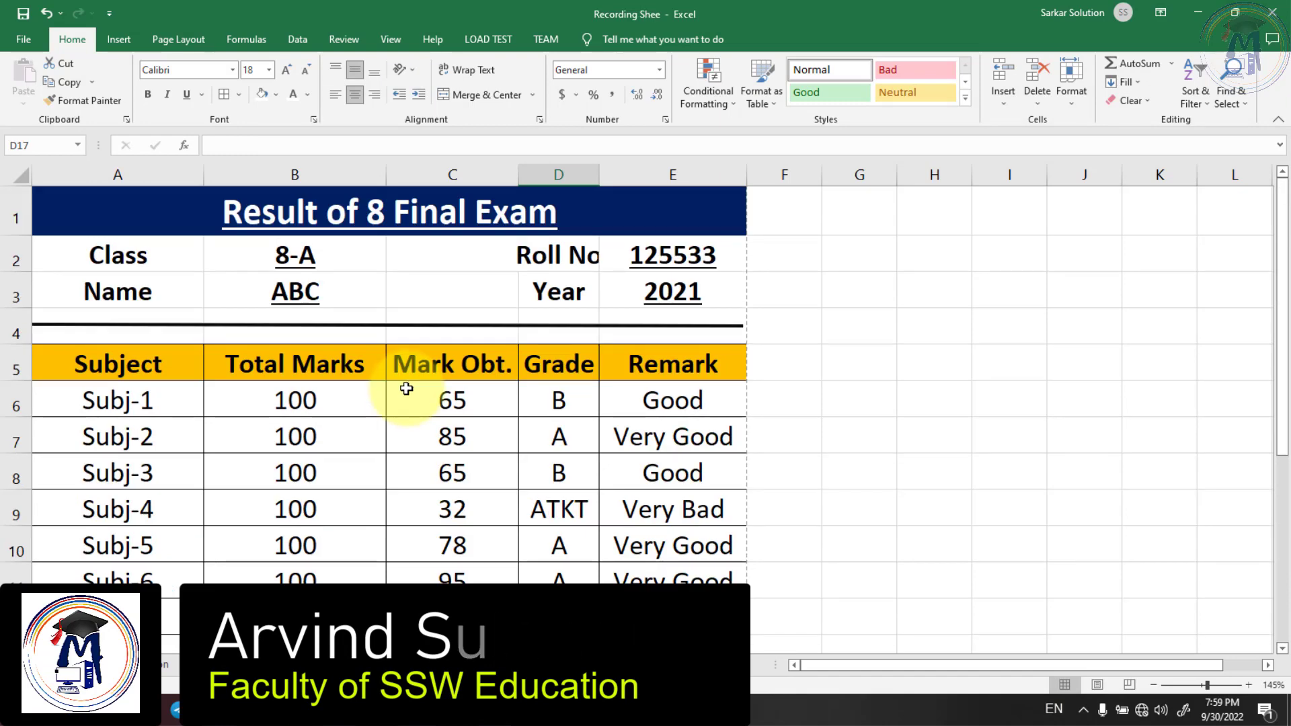
{"action": "scroll", "coordinate": [406, 389], "scroll_direction": "down", "scroll_amount": 1}
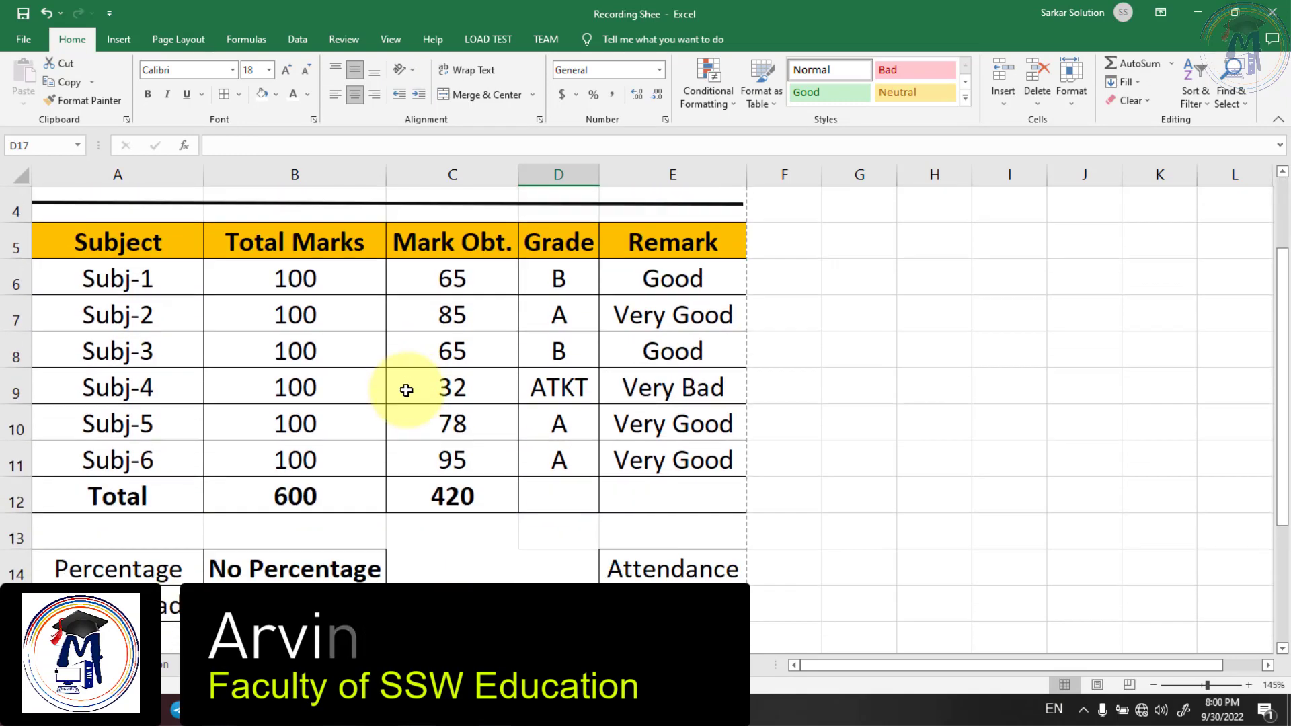
{"action": "scroll", "coordinate": [407, 388], "scroll_direction": "down", "scroll_amount": 1}
{"action": "scroll", "coordinate": [406, 389], "scroll_direction": "up", "scroll_amount": 2}
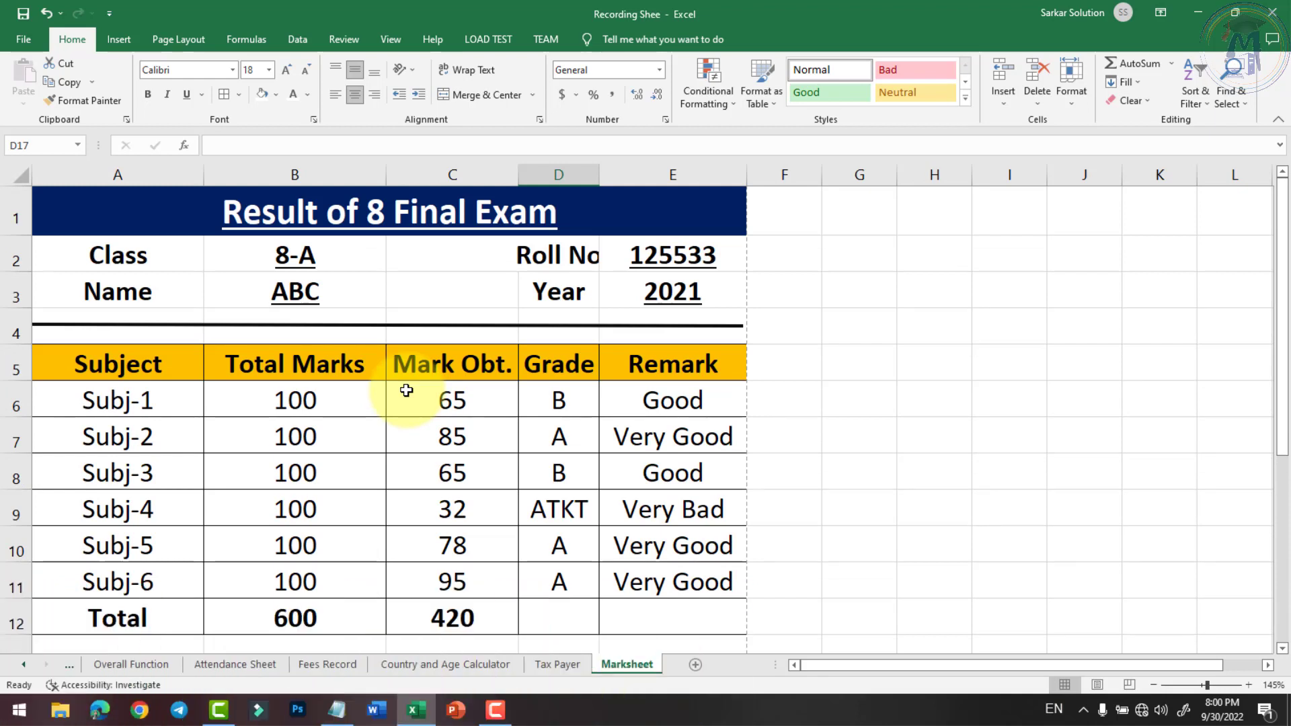
Step: Select the subject marks table A5:E11, followed by the Total row A12:C12, to review the marksheet's sections
{"action": "left_click", "coordinate": [341, 367]}
{"action": "left_click_drag", "start_coordinate": [135, 363], "coordinate": [616, 570]}
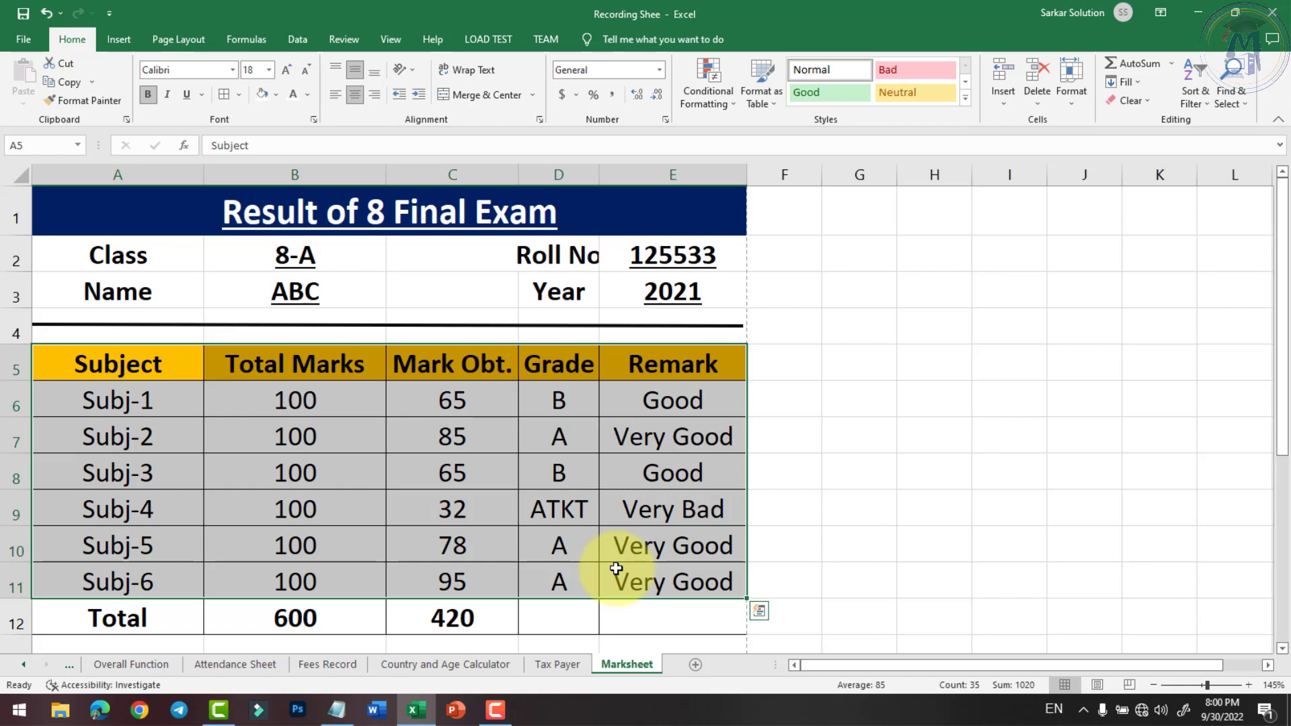
{"action": "scroll", "coordinate": [418, 491], "scroll_direction": "down", "scroll_amount": 2}
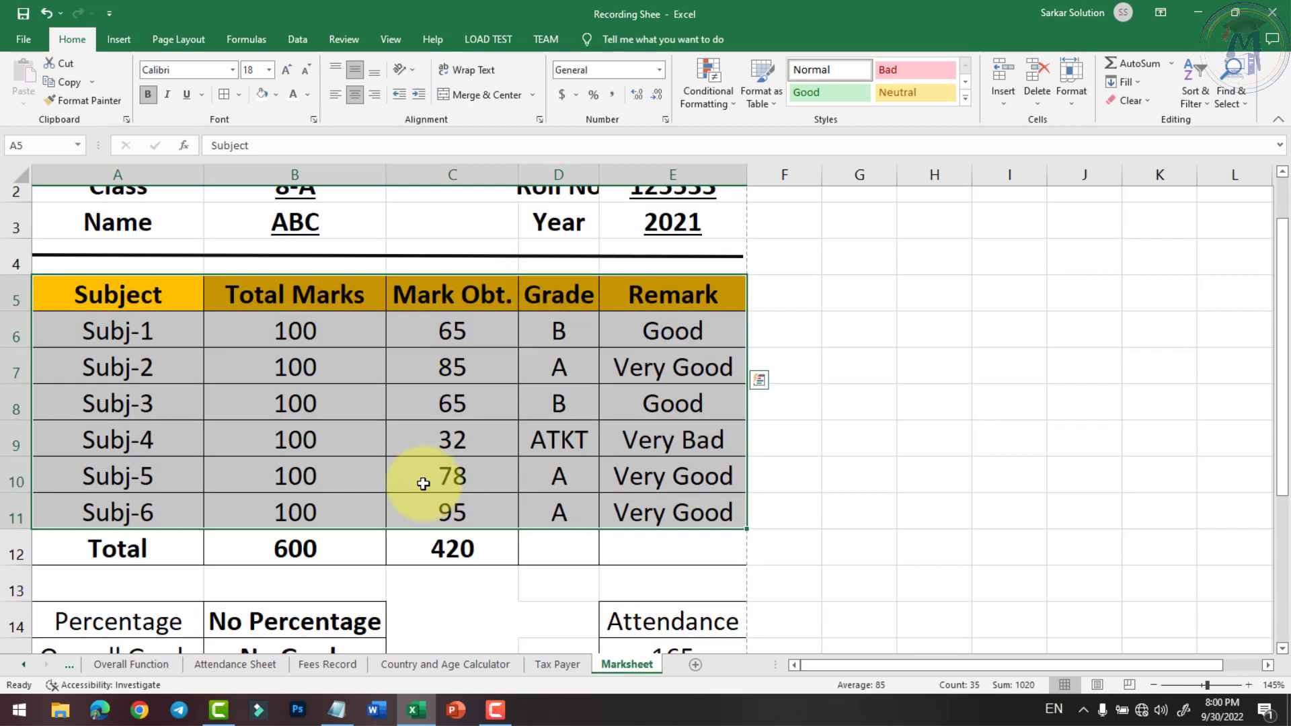
{"action": "left_click", "coordinate": [379, 458]}
{"action": "left_click", "coordinate": [277, 386]}
{"action": "left_click_drag", "start_coordinate": [130, 388], "coordinate": [426, 383]}
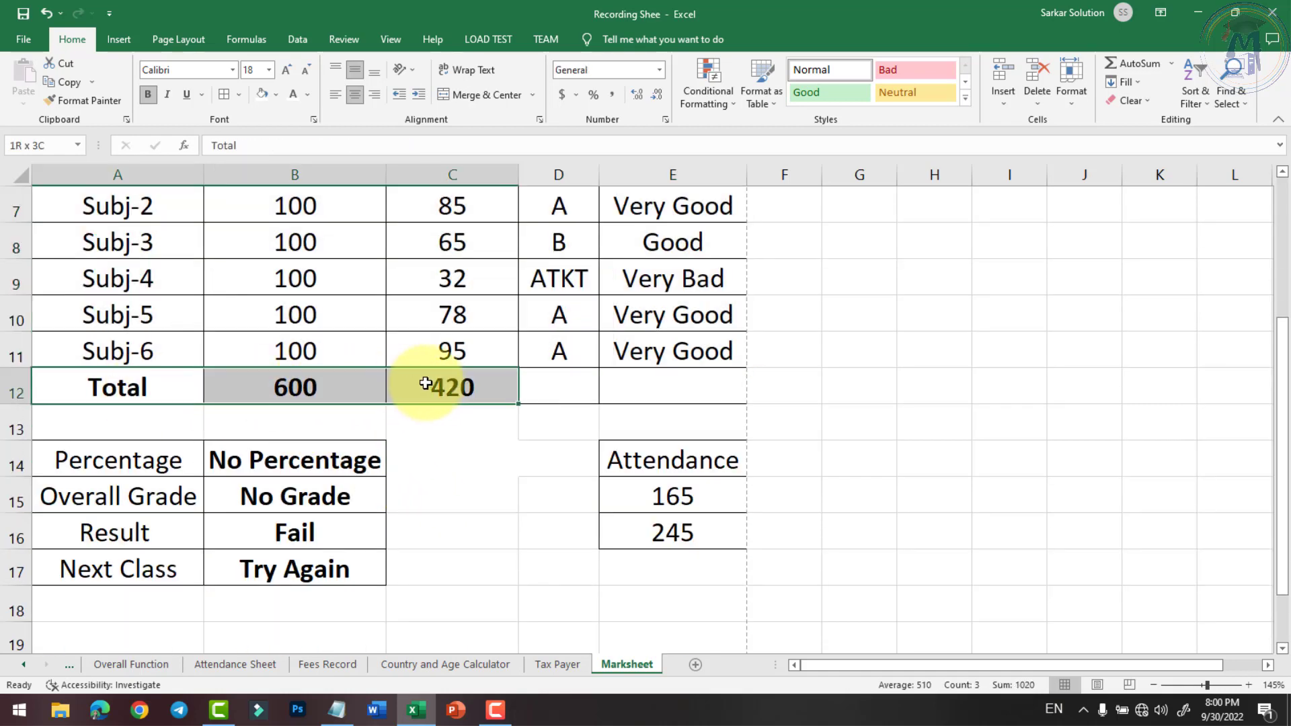